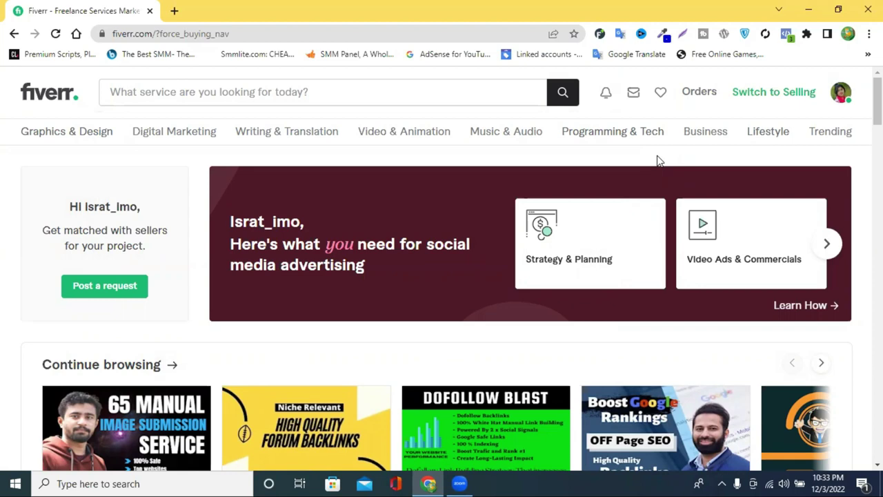
# - Search for services using the suggested query "create youtube channel"
pyautogui.click(336, 95)
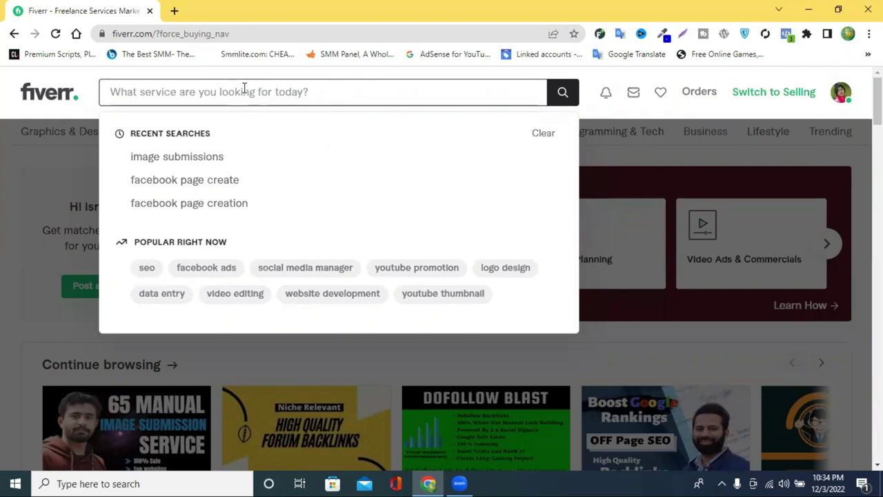
pyautogui.write('youtub')
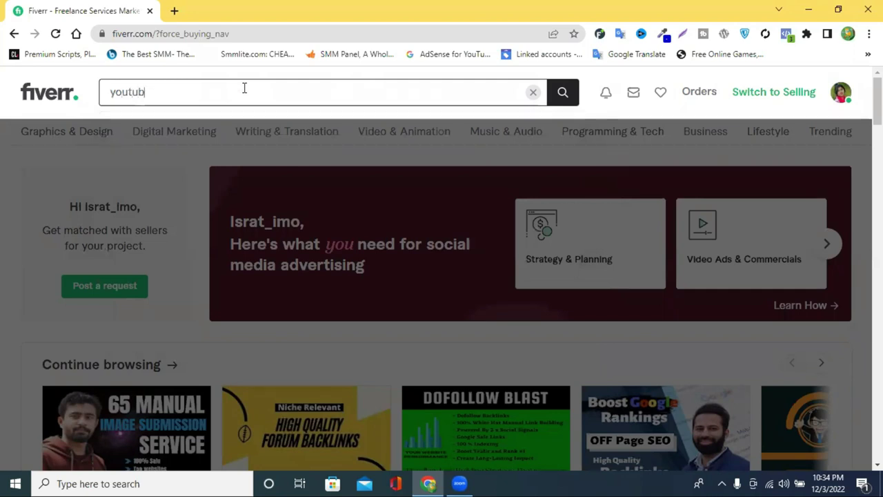
pyautogui.write('e c')
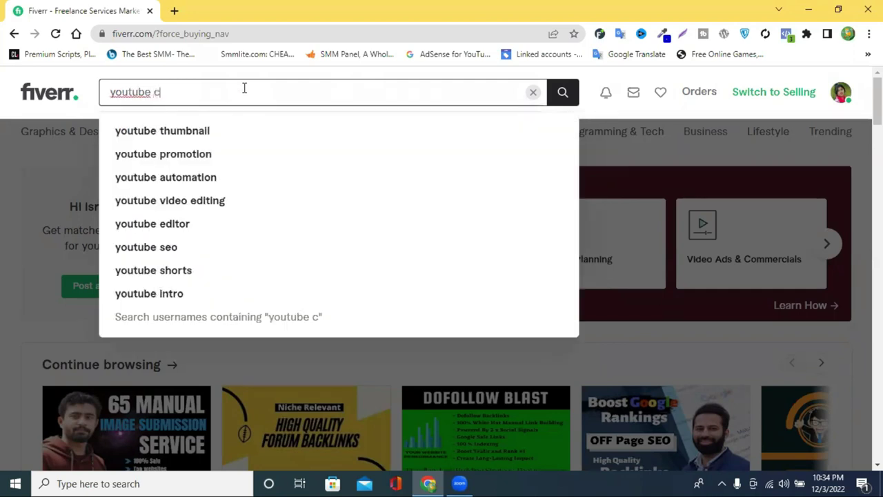
pyautogui.write('reate')
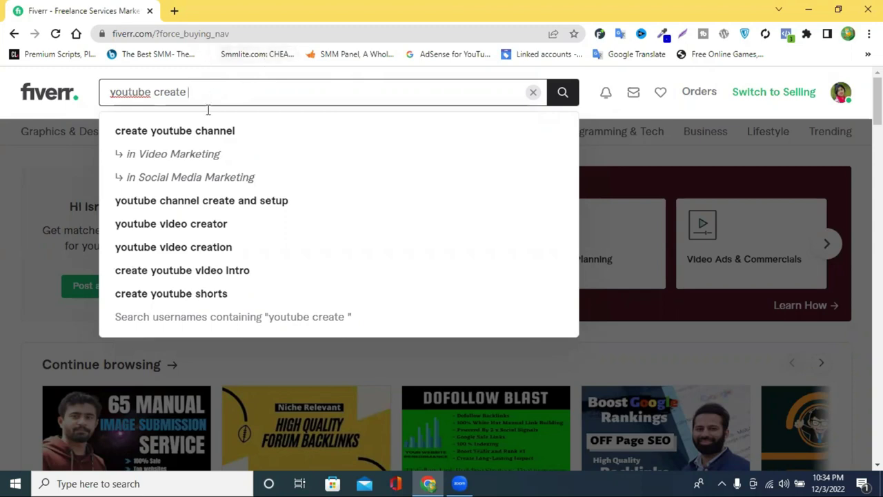
pyautogui.click(206, 140)
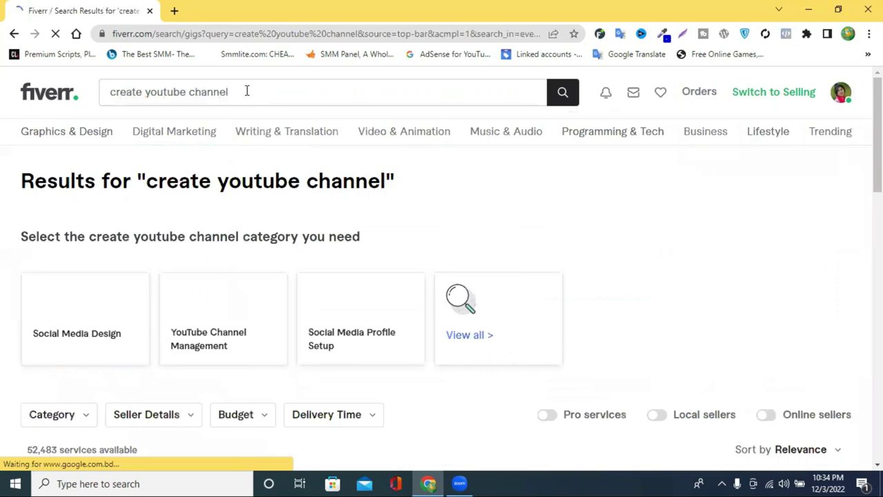
# - Check how many services are available for this query and look over the first gigs
pyautogui.scroll(-1, 250, 93)
pyautogui.scroll(-2, 23, 315)
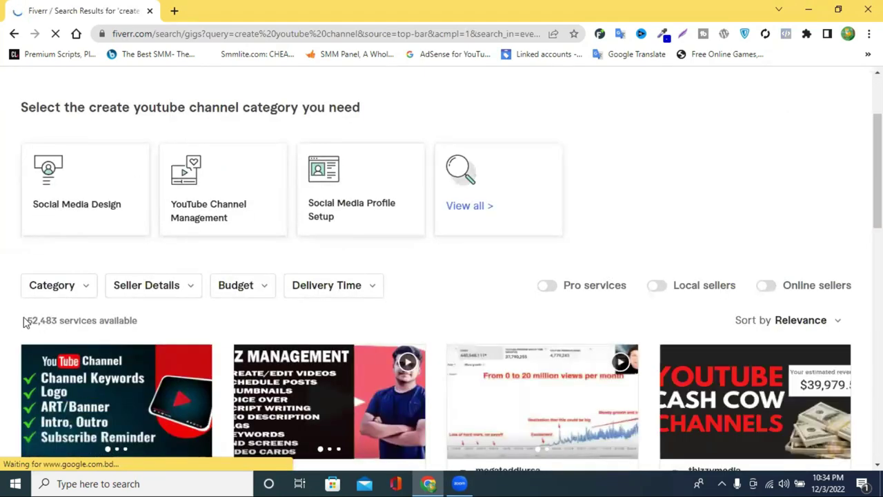
pyautogui.moveTo(26, 320); pyautogui.dragTo(166, 321)
pyautogui.scroll(-2, 163, 316)
pyautogui.scroll(2, 161, 312)
pyautogui.scroll(-2, 161, 311)
pyautogui.scroll(3, 147, 295)
# - Replace "create" with "setup" in the query and search for "setup youtube channel"
pyautogui.click(144, 91)
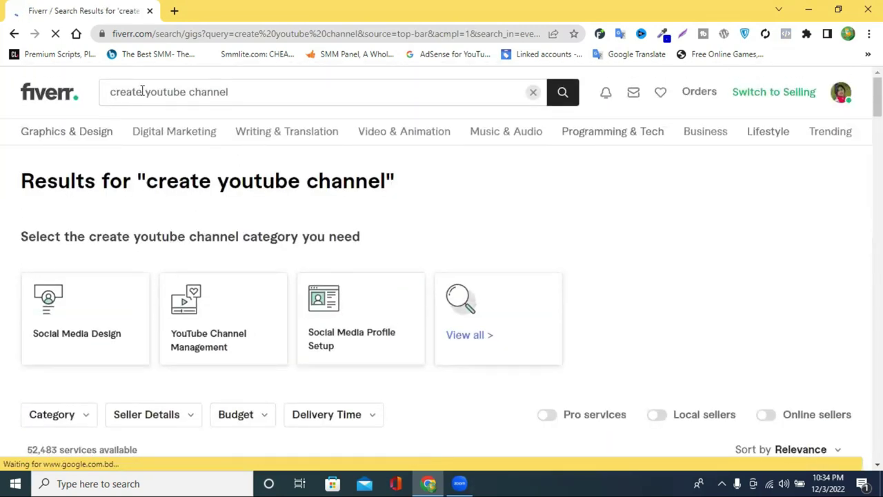
pyautogui.moveTo(144, 91); pyautogui.dragTo(95, 94)
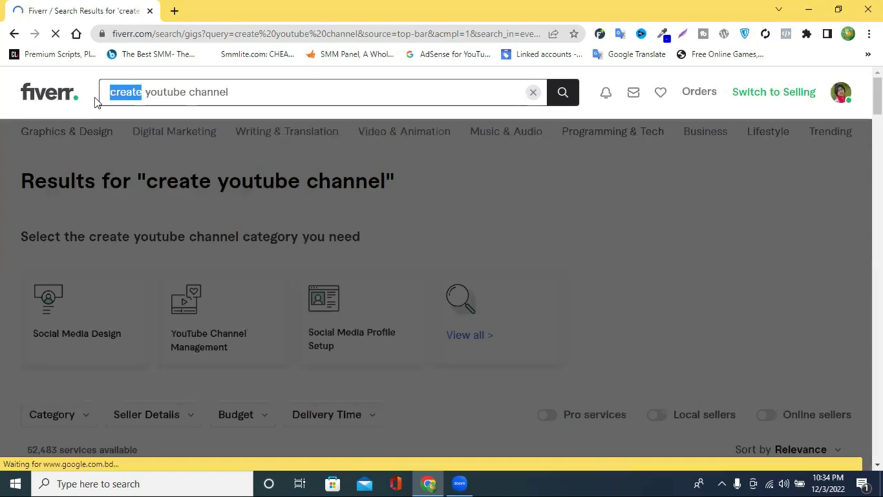
pyautogui.write('set')
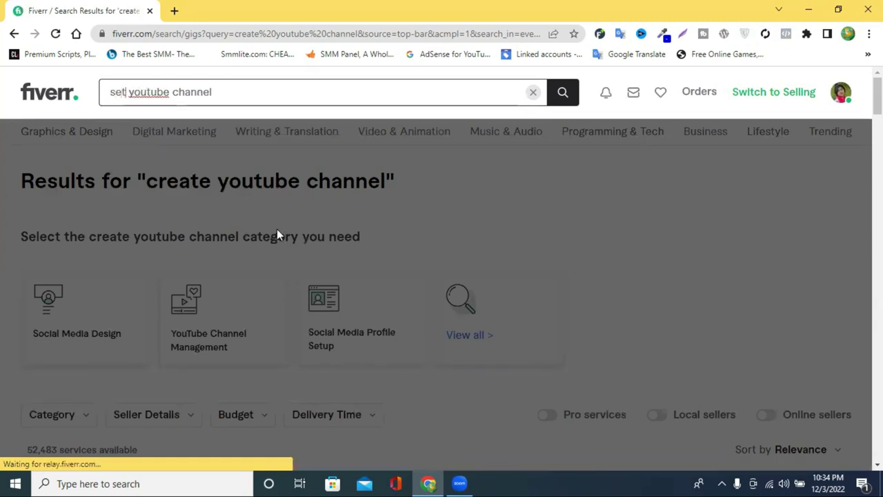
pyautogui.write('up')
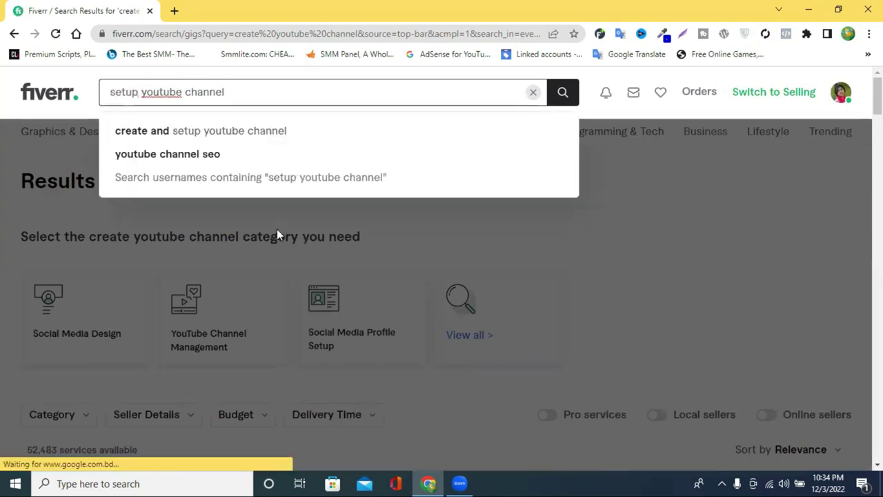
pyautogui.press('Return')
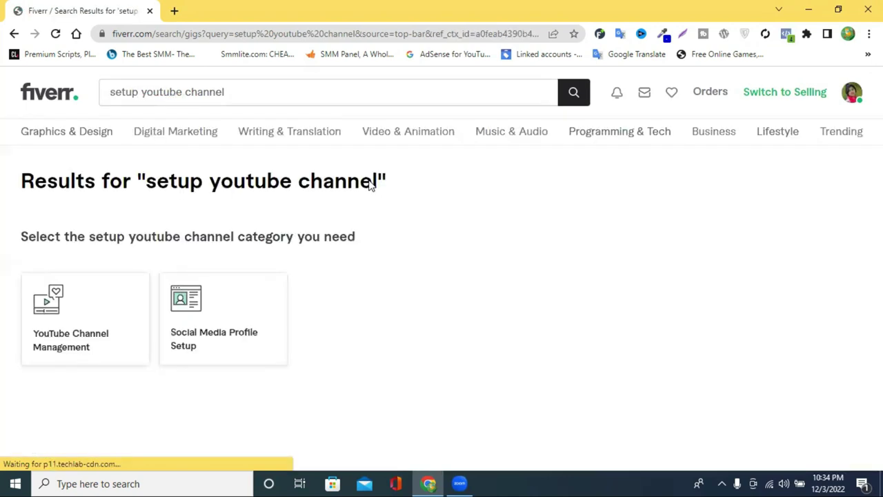
# - Examine the number of available services and the first gigs' titles, ratings and starting prices
pyautogui.scroll(-2, 370, 186)
pyautogui.scroll(-3, 369, 186)
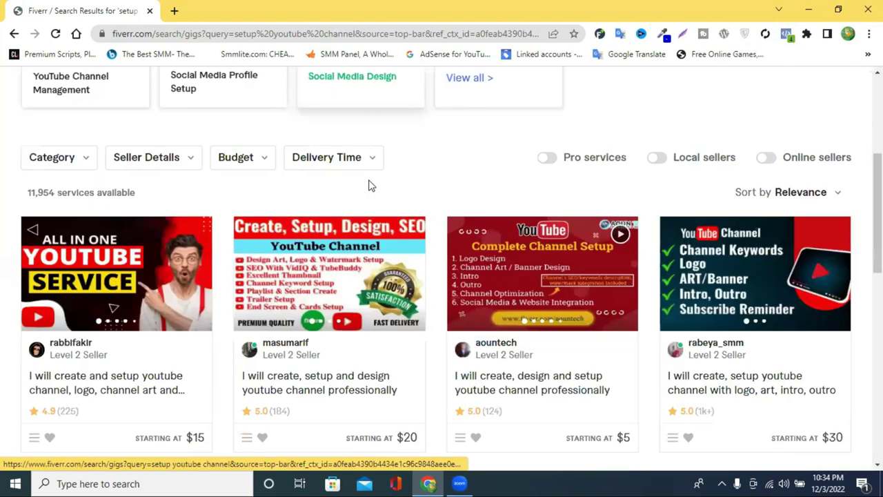
pyautogui.scroll(-2, 414, 192)
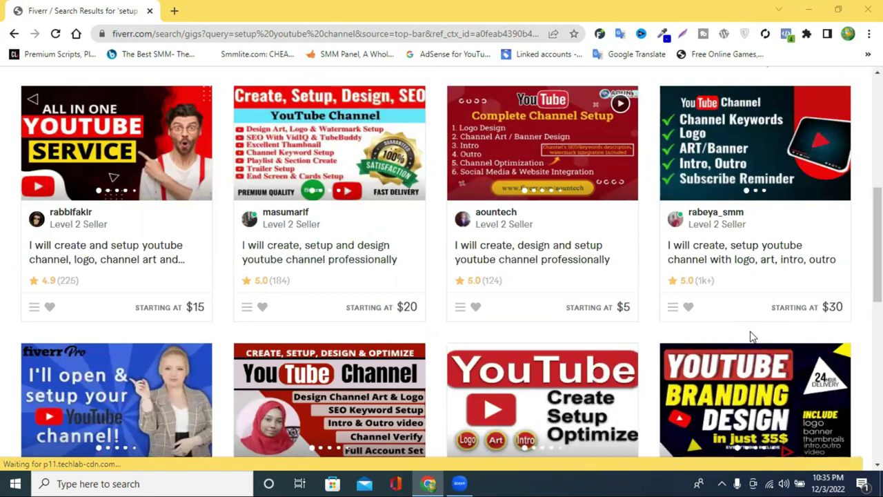
pyautogui.scroll(-1, 498, 263)
pyautogui.scroll(3, 225, 344)
pyautogui.scroll(-2, 225, 345)
pyautogui.scroll(-3, 273, 328)
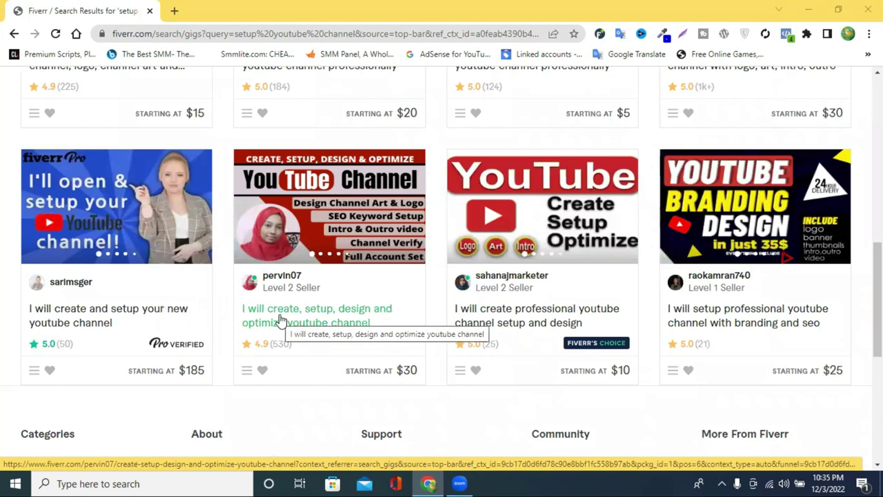
# - Open the gig "I will create, setup, design and optimize youtube channel" in a new tab and check when its seller joined
pyautogui.rightClick(282, 323)
pyautogui.click(301, 325)
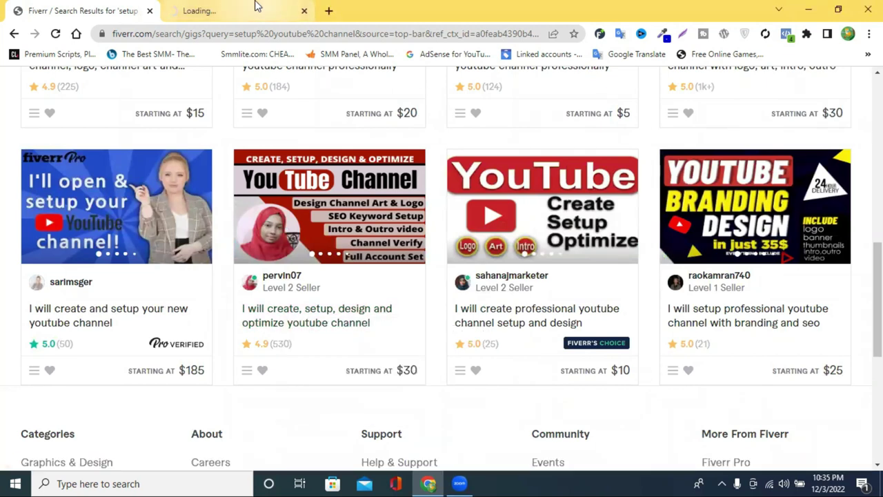
pyautogui.click(256, 7)
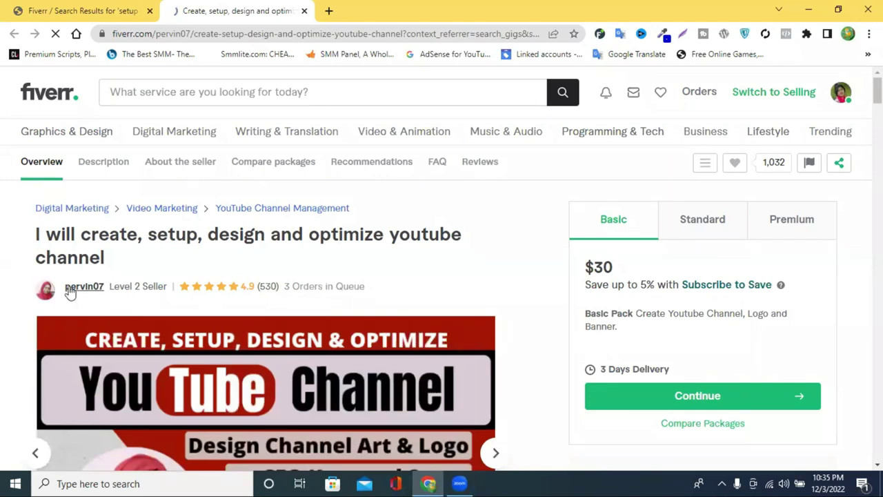
pyautogui.click(152, 293)
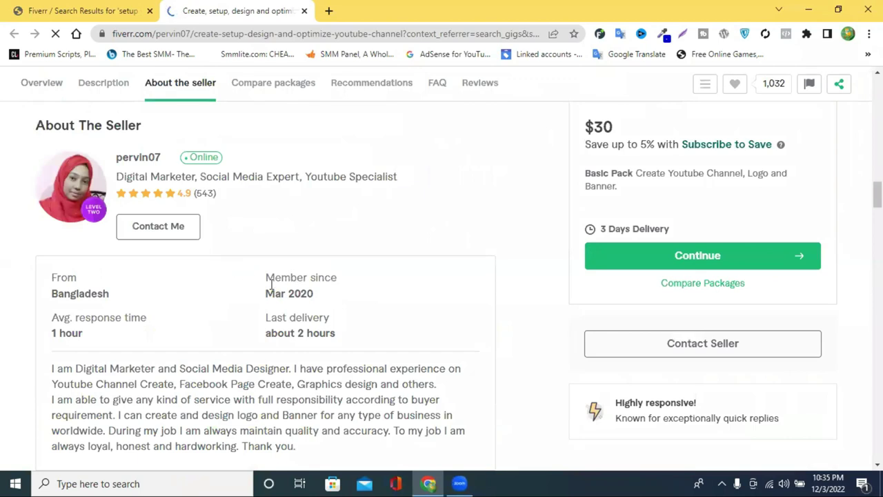
pyautogui.tripleClick(261, 301)
# - Return to the search results and look through the remaining gigs on the first results page
pyautogui.click(75, 10)
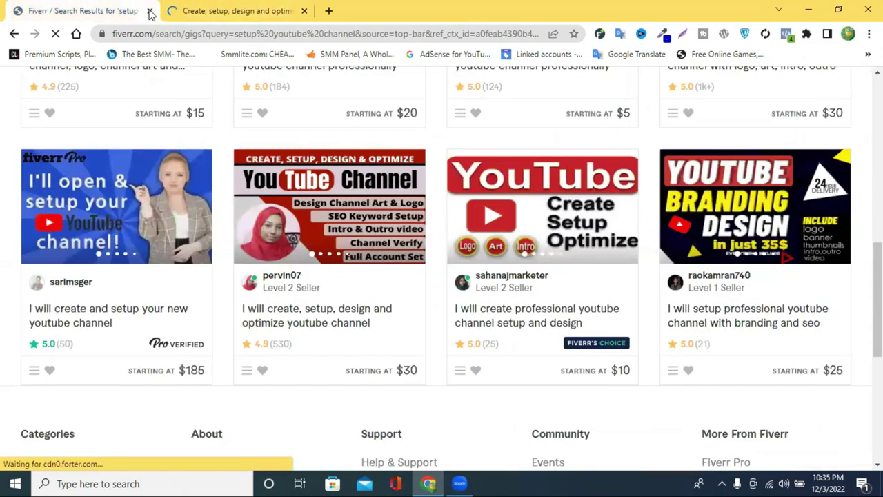
pyautogui.scroll(-4, 526, 314)
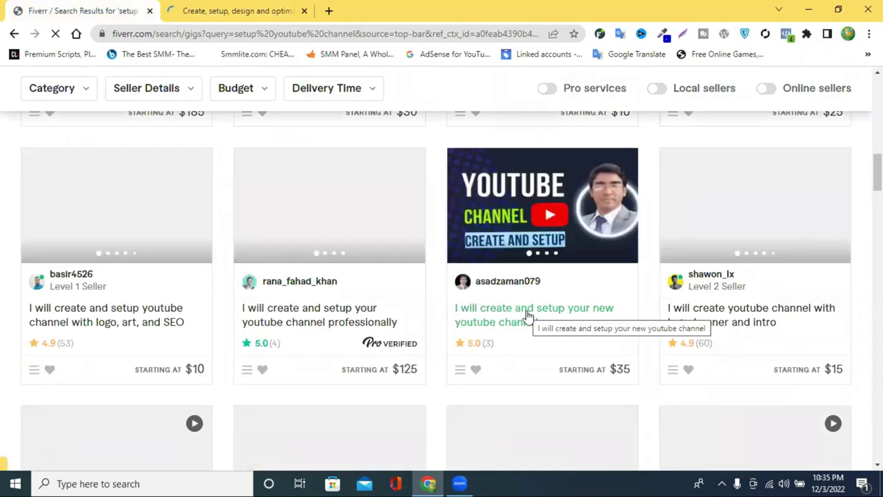
pyautogui.scroll(-1, 527, 316)
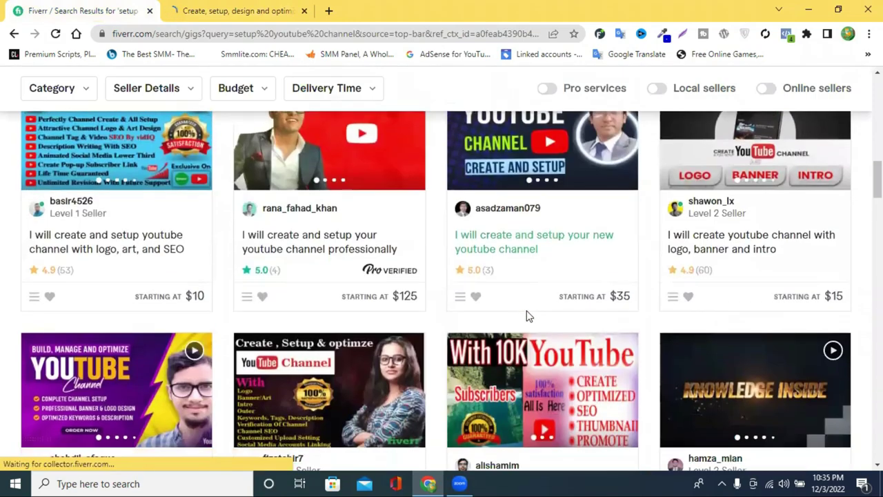
pyautogui.scroll(-4, 526, 316)
pyautogui.scroll(-7, 528, 317)
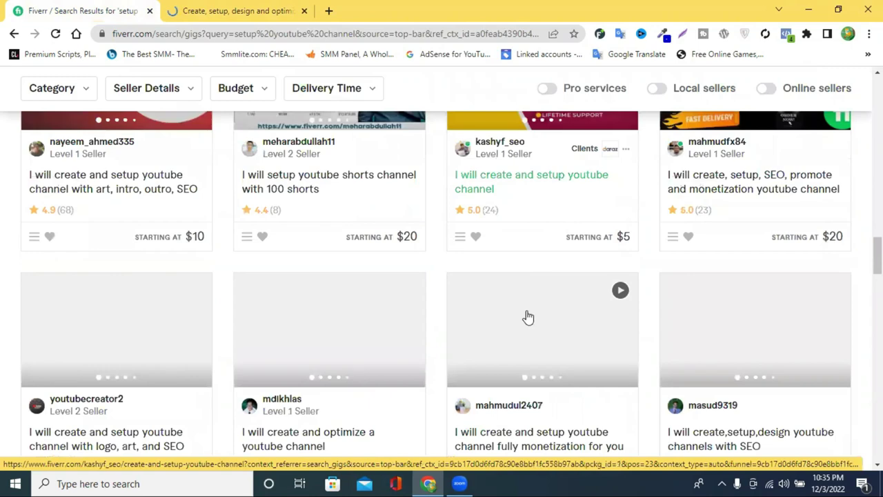
pyautogui.scroll(-5, 528, 317)
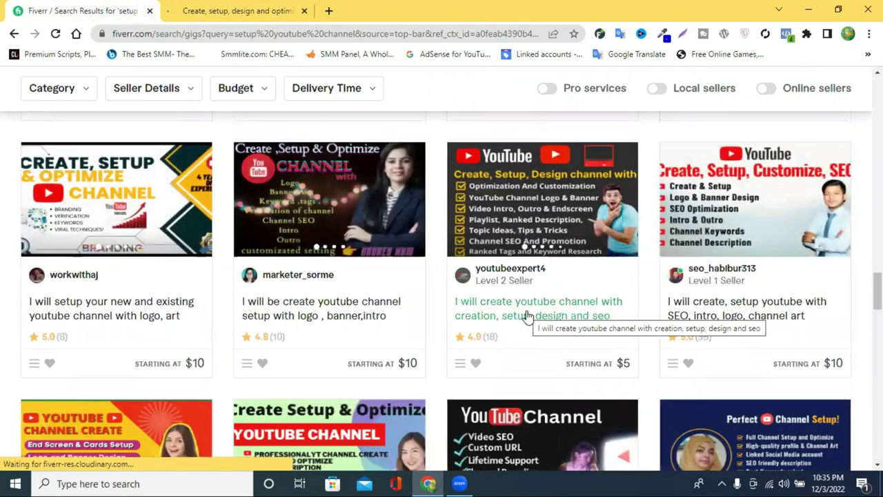
pyautogui.scroll(-8, 526, 316)
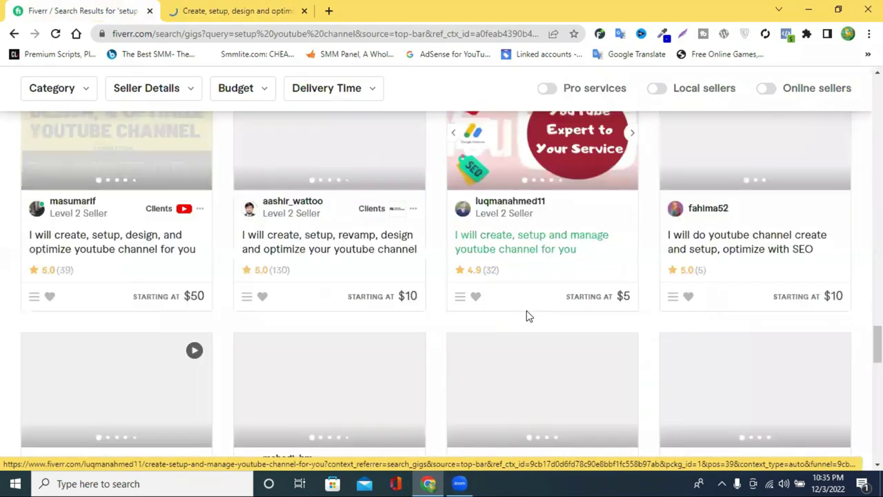
pyautogui.scroll(-5, 526, 316)
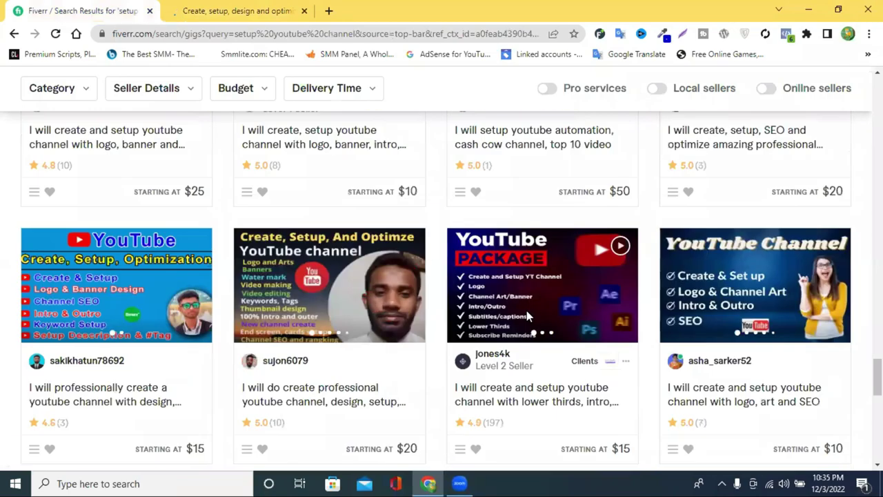
pyautogui.scroll(-4, 526, 316)
# - Open page 2 of the search results and look through its gigs
pyautogui.click(317, 216)
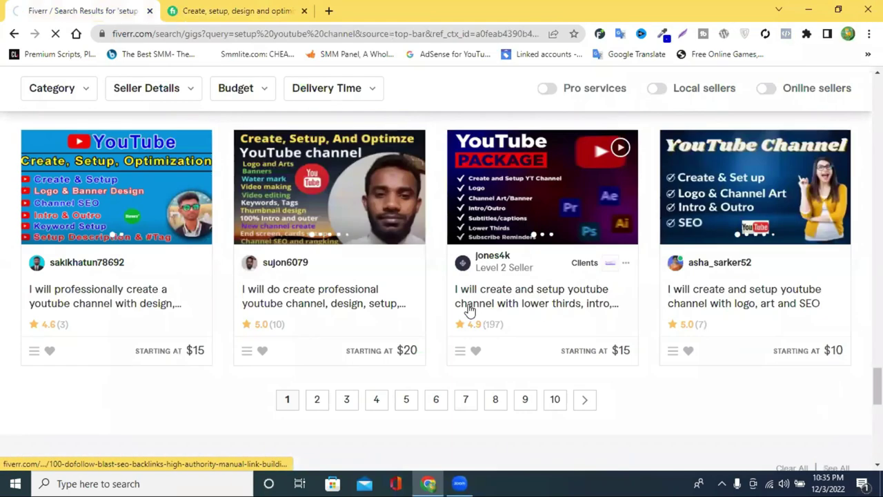
pyautogui.scroll(-4, 469, 311)
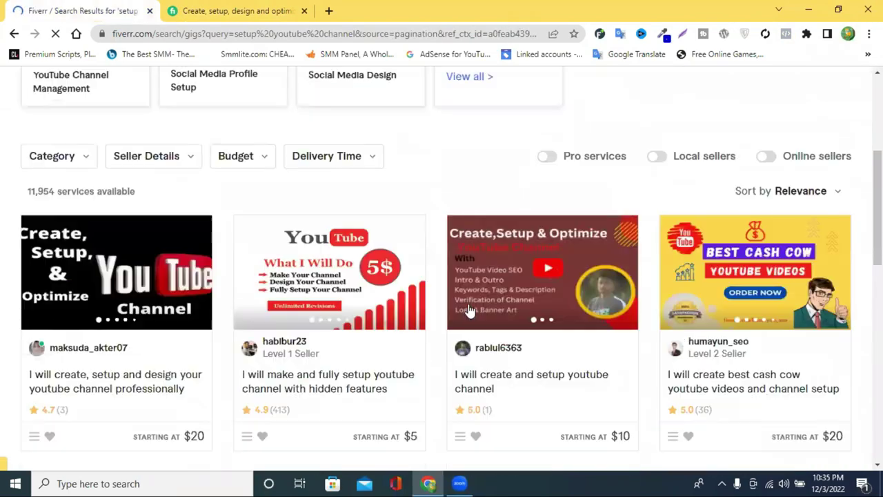
pyautogui.scroll(-9, 467, 310)
pyautogui.scroll(5, 468, 310)
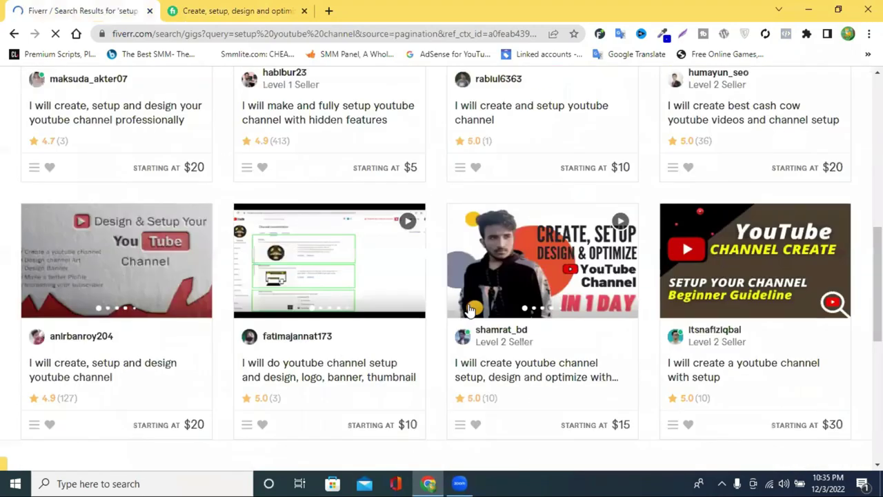
pyautogui.scroll(-8, 501, 315)
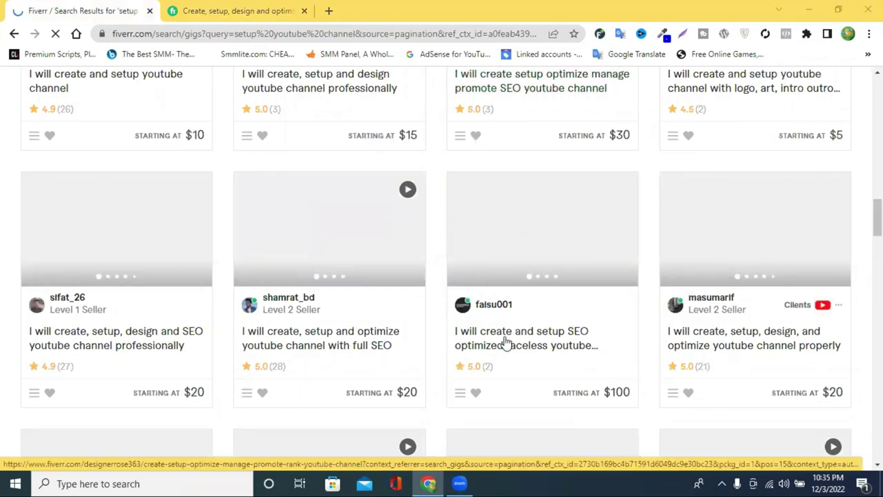
pyautogui.scroll(-10, 505, 339)
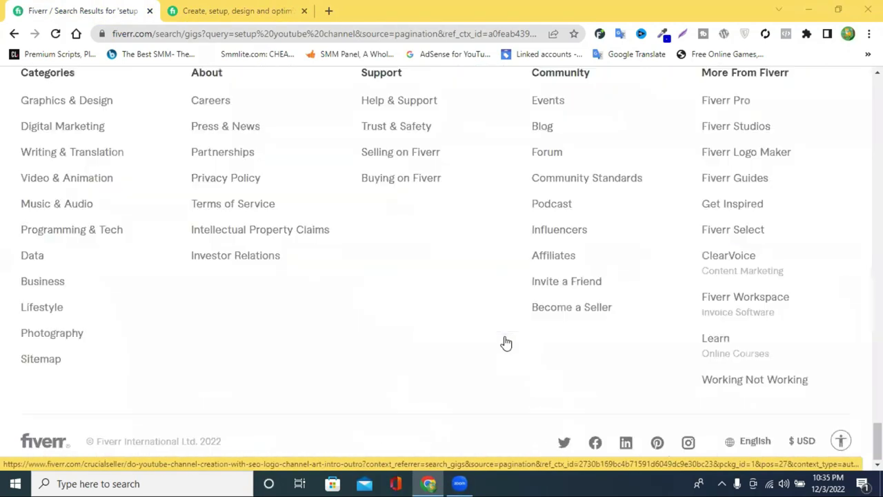
pyautogui.scroll(3, 381, 329)
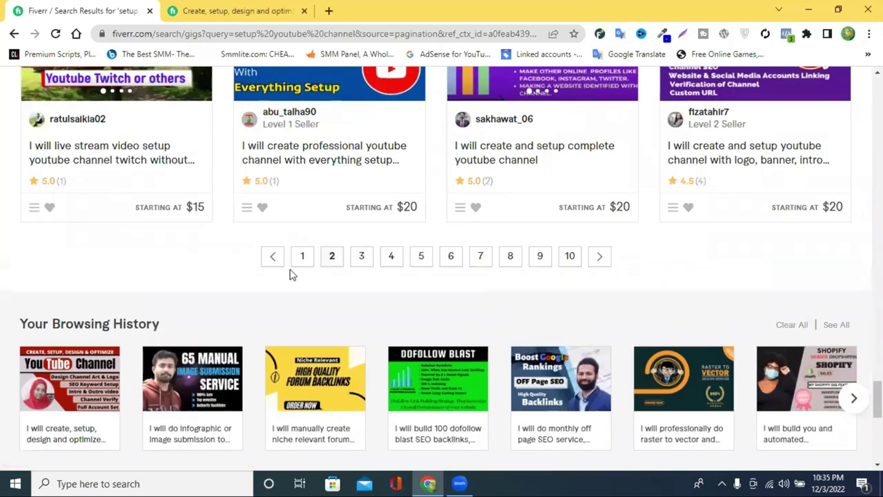
# - Go back to page 1 of the results and turn on the Online sellers filter
pyautogui.click(304, 262)
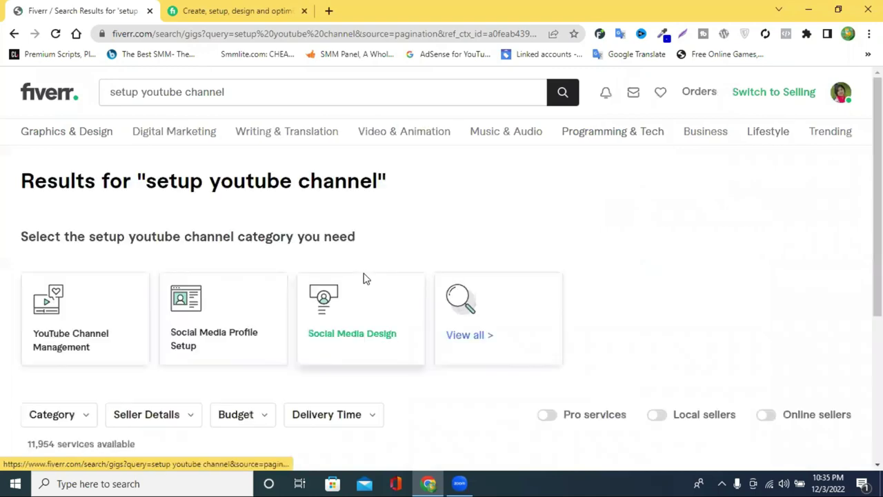
pyautogui.scroll(-4, 371, 278)
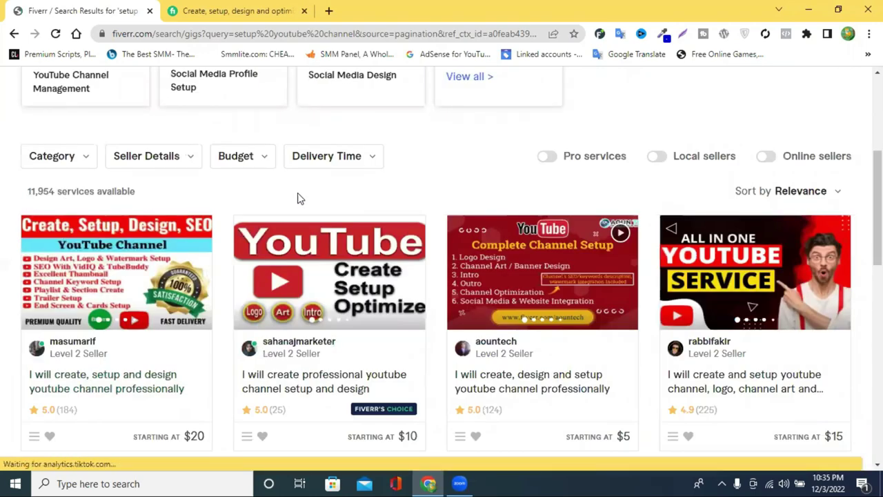
pyautogui.scroll(2, 745, 272)
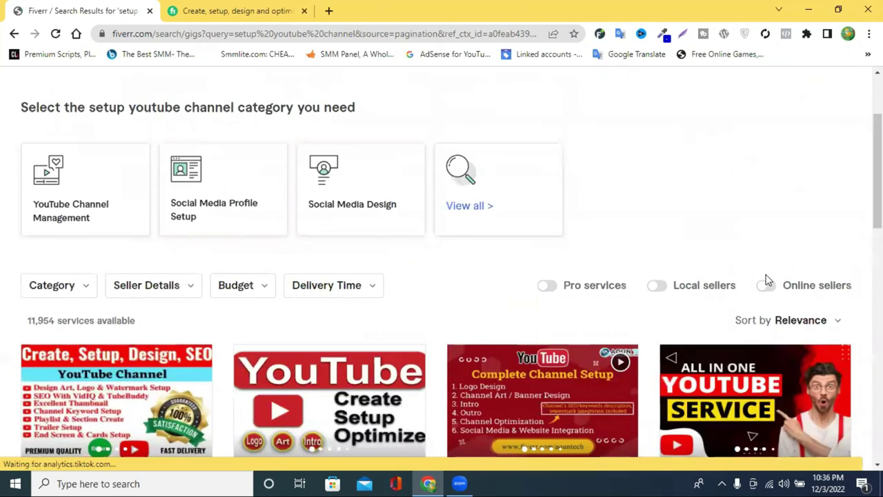
pyautogui.click(767, 287)
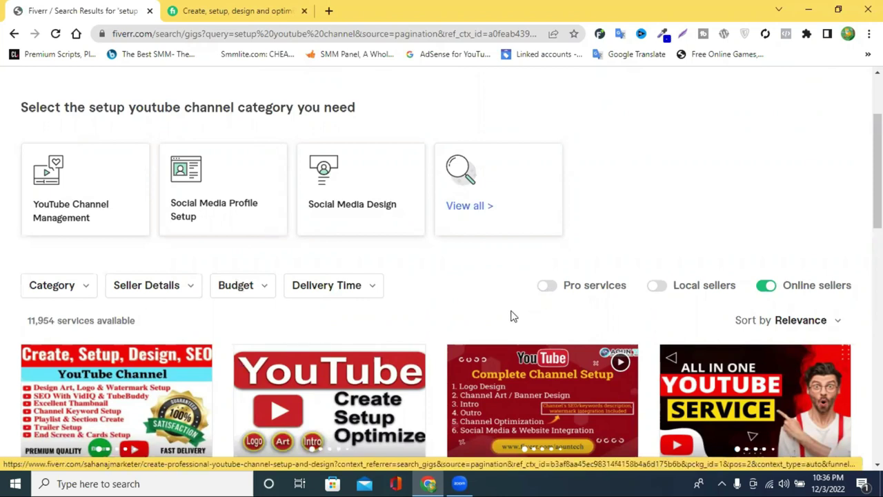
pyautogui.scroll(-2, 767, 298)
pyautogui.scroll(2, 765, 275)
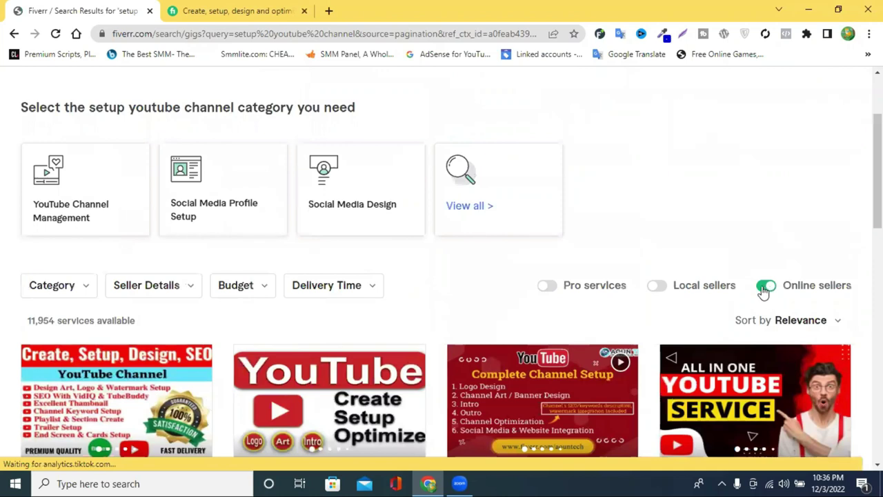
# - Limit the "setup youtube channel" results to online sellers and check the number of available services
pyautogui.click(766, 287)
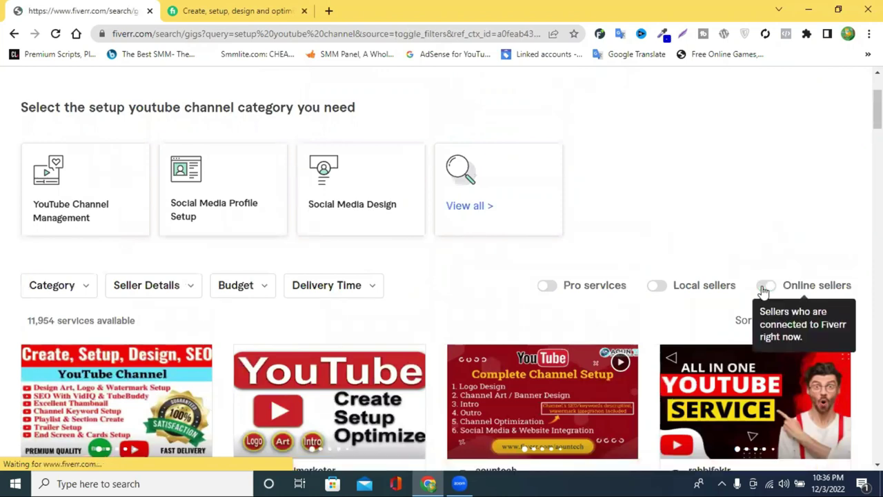
pyautogui.scroll(-2, 558, 276)
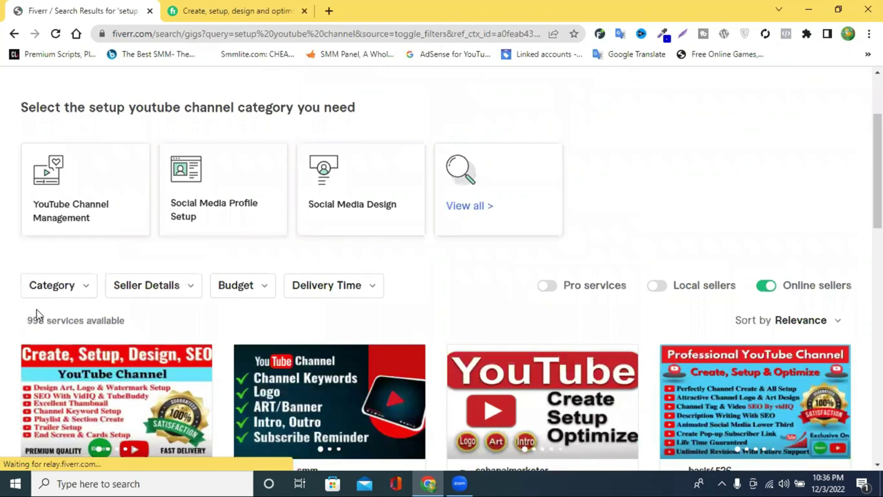
pyautogui.doubleClick(36, 320)
pyautogui.click(207, 322)
# - Look through the online sellers' gigs in the results, comparing seller levels, ratings and starting prices
pyautogui.scroll(-4, 348, 323)
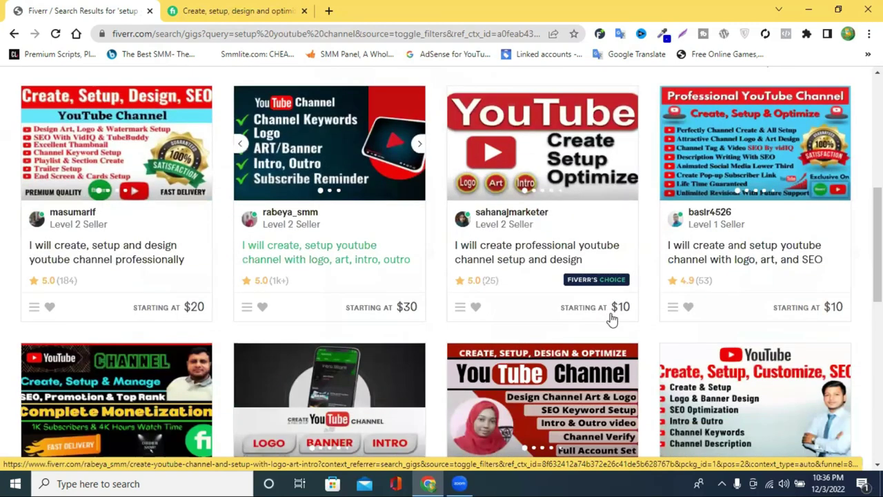
pyautogui.scroll(-3, 609, 318)
pyautogui.scroll(2, 608, 316)
pyautogui.scroll(-3, 606, 315)
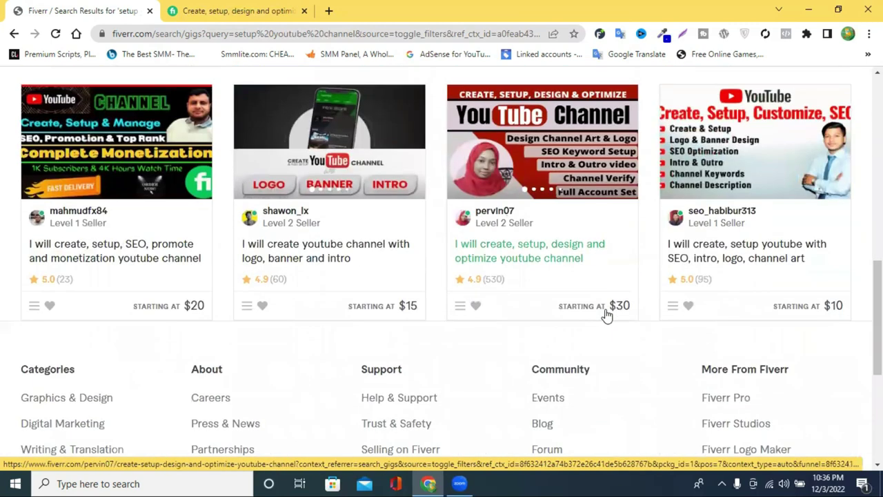
pyautogui.scroll(1, 566, 311)
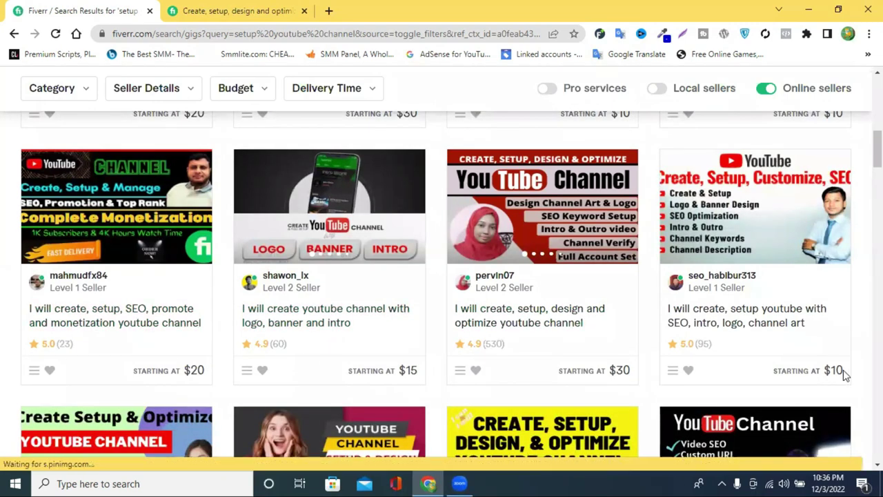
pyautogui.scroll(-2, 700, 376)
pyautogui.scroll(-9, 701, 376)
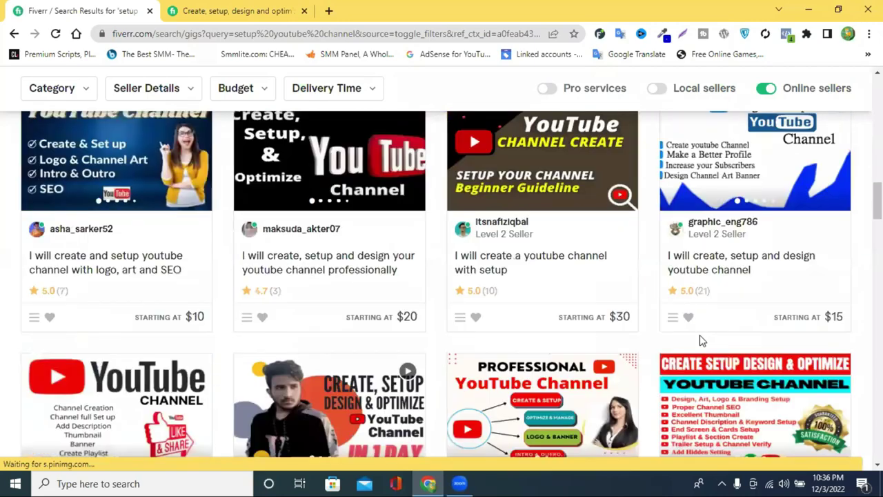
pyautogui.scroll(-2, 700, 340)
pyautogui.scroll(7, 700, 340)
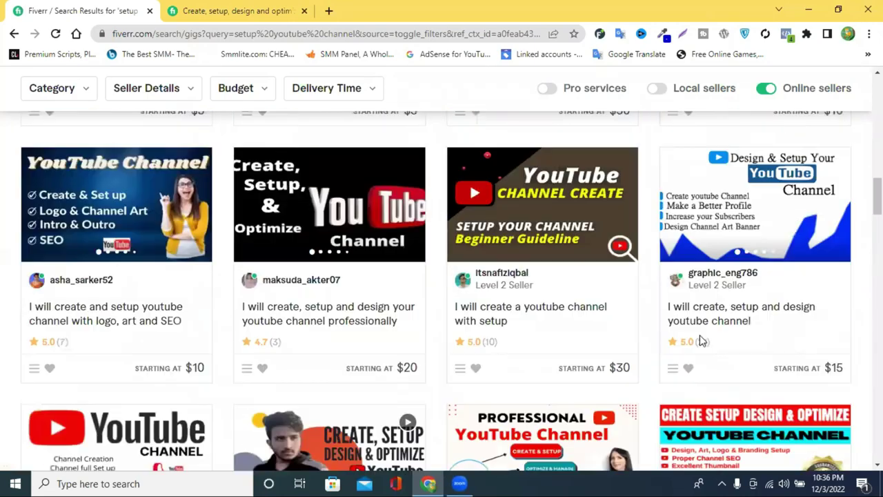
pyautogui.scroll(6, 699, 337)
# - Return to the opened gig "Create, setup, design and optimize youtube channel" and read what its Basic package includes
pyautogui.click(234, 11)
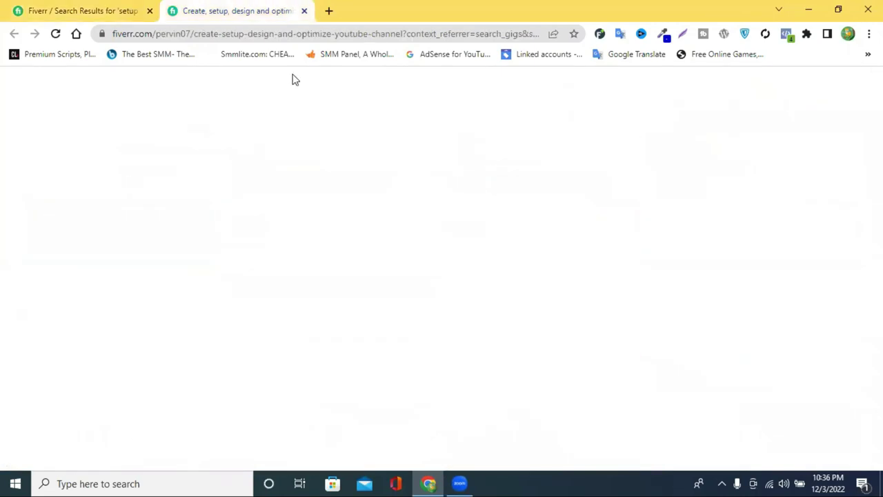
pyautogui.scroll(6, 598, 296)
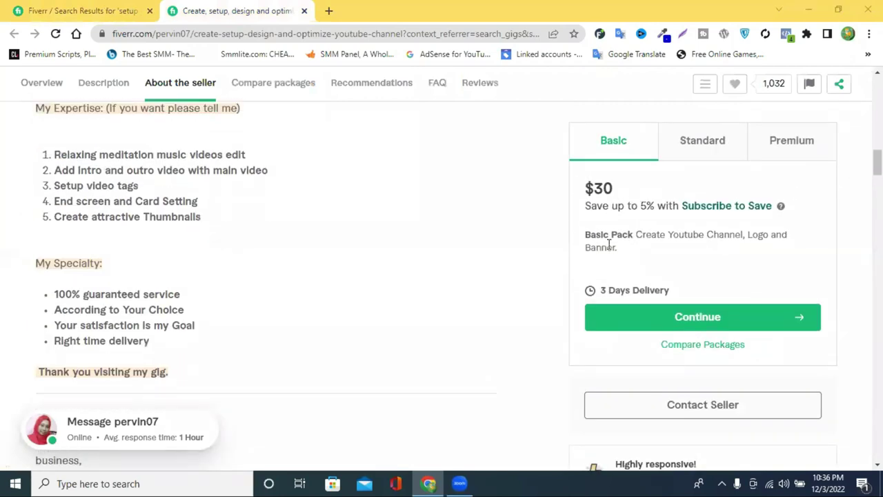
pyautogui.moveTo(611, 235); pyautogui.dragTo(704, 260)
pyautogui.click(704, 260)
pyautogui.moveTo(635, 234); pyautogui.dragTo(705, 237)
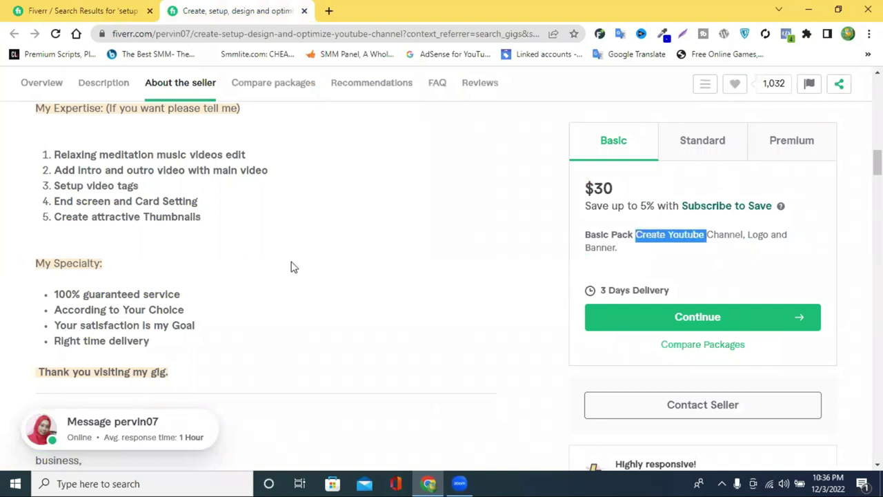
pyautogui.click(737, 252)
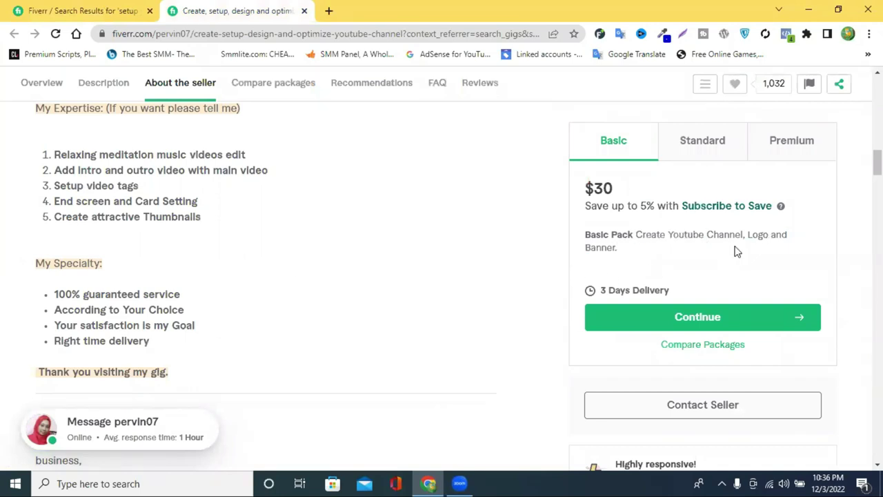
# - Show the gig's Standard package and read its included services, such as channel verification and video watermark
pyautogui.click(696, 149)
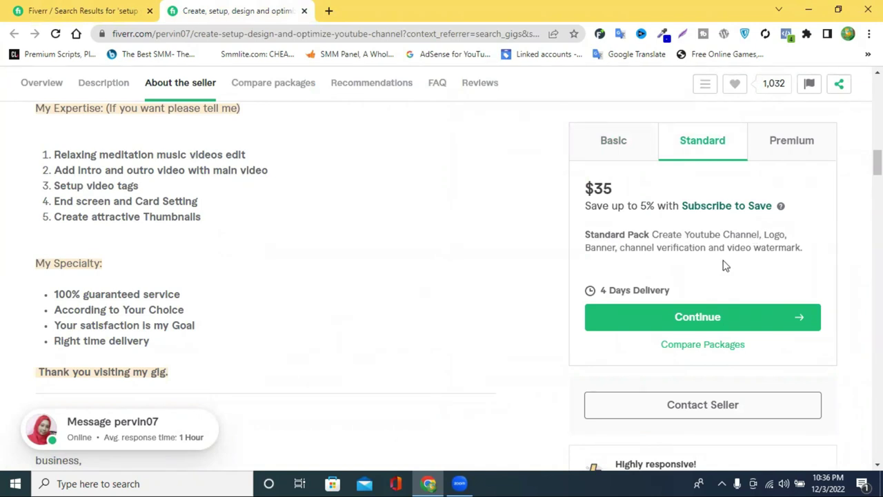
pyautogui.moveTo(620, 247); pyautogui.dragTo(752, 249)
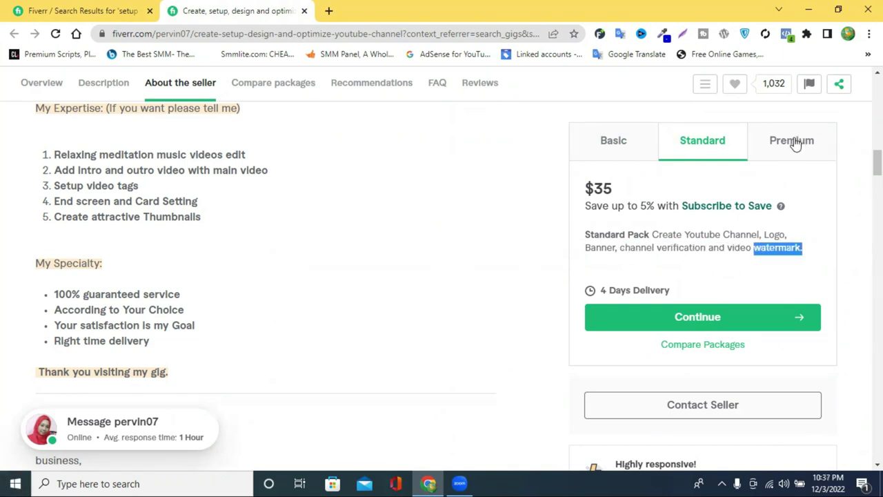
pyautogui.click(664, 247)
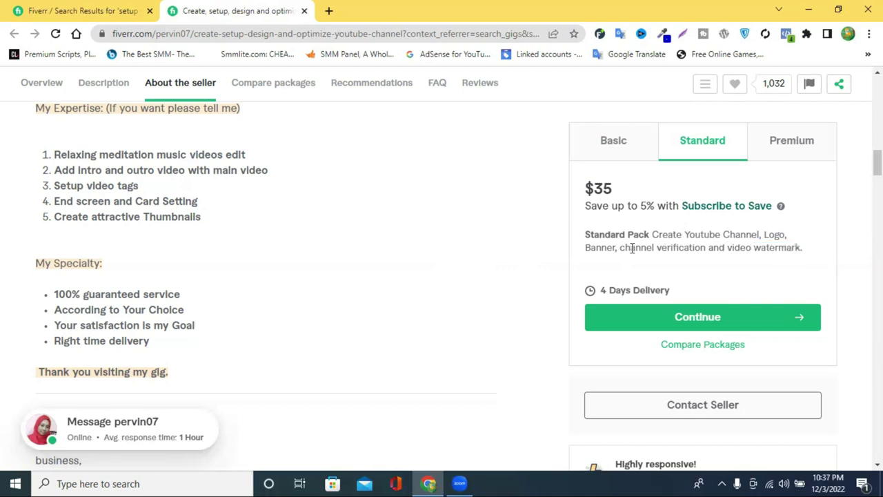
pyautogui.moveTo(631, 247); pyautogui.dragTo(727, 248)
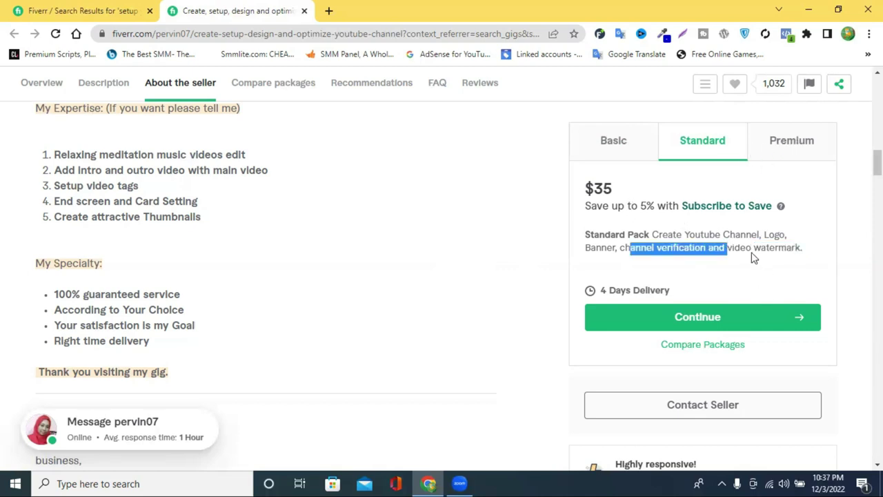
pyautogui.click(750, 251)
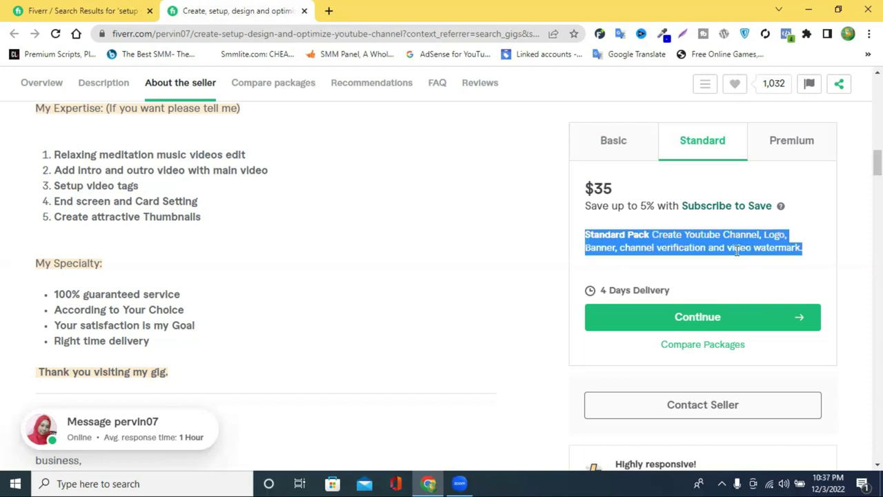
# - Show the gig's Premium package and read which extras it adds to the Standard pack
pyautogui.click(805, 146)
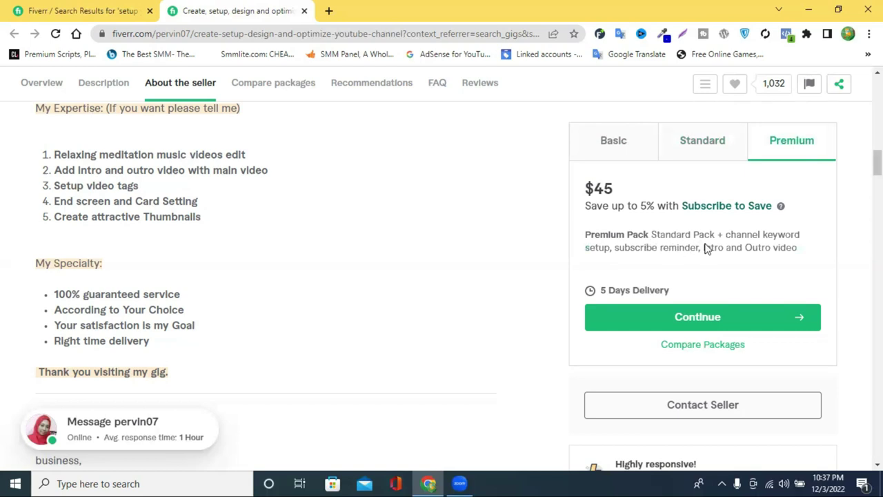
pyautogui.moveTo(731, 236); pyautogui.dragTo(803, 240)
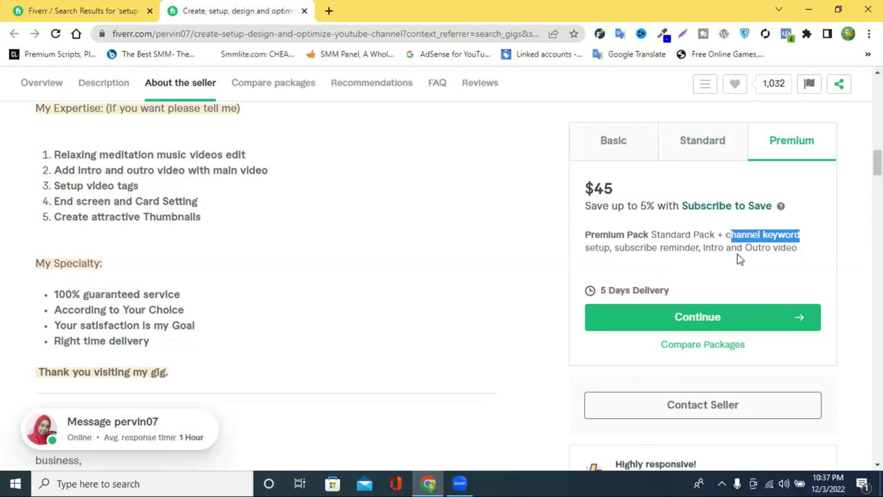
pyautogui.tripleClick(762, 250)
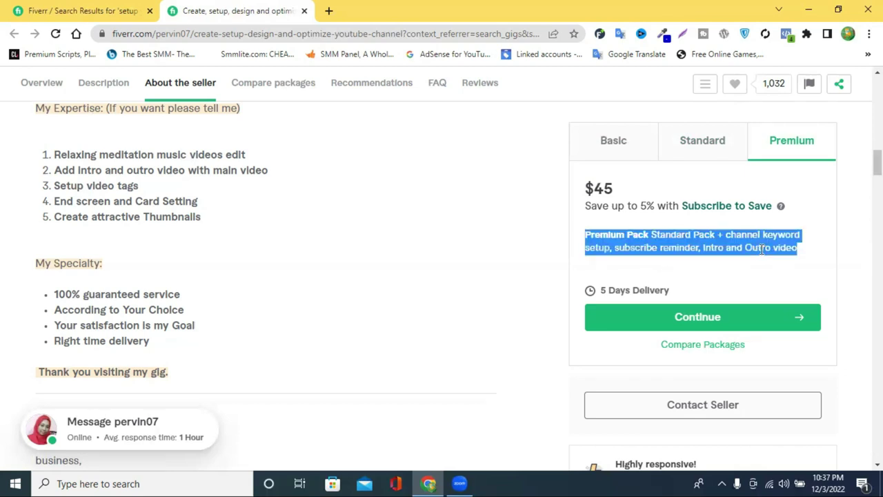
# - Look through the gig page's images, buyer reviews and About This Gig description
pyautogui.scroll(10, 690, 272)
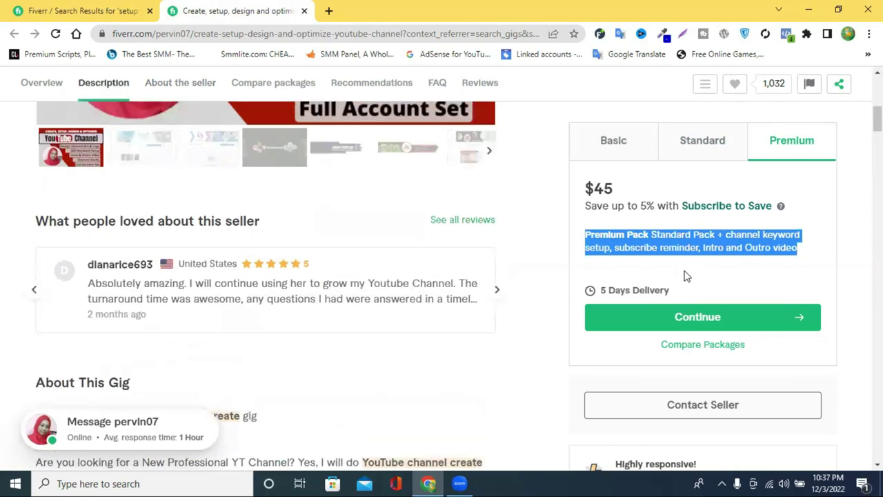
pyautogui.scroll(4, 686, 276)
pyautogui.scroll(-4, 61, 314)
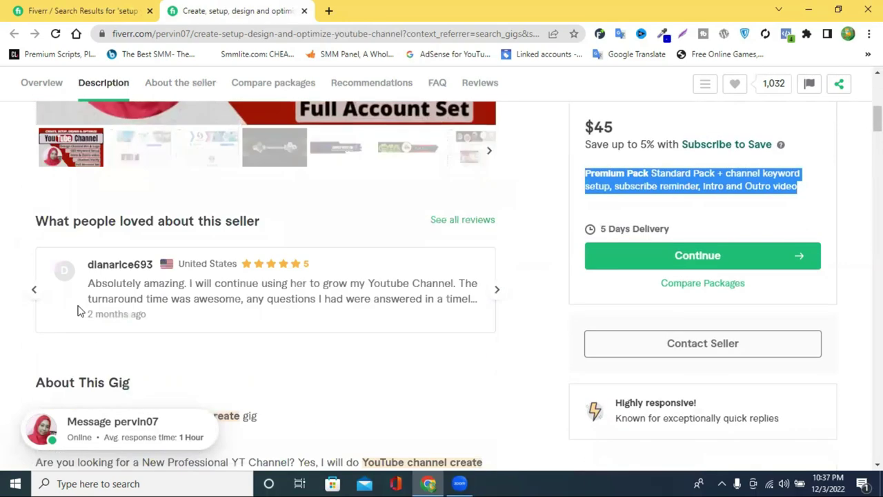
pyautogui.scroll(-4, 60, 314)
pyautogui.scroll(2, 98, 269)
pyautogui.scroll(-4, 100, 266)
pyautogui.scroll(-6, 100, 265)
pyautogui.scroll(10, 132, 278)
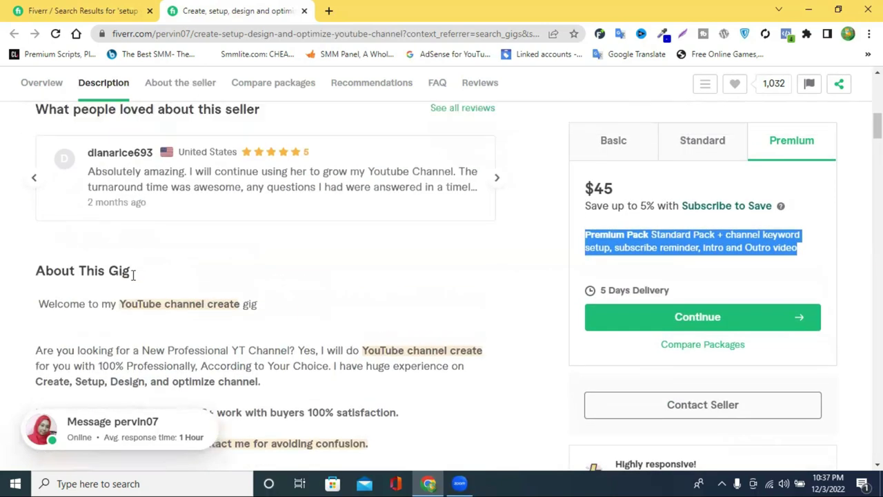
pyautogui.scroll(6, 133, 274)
pyautogui.scroll(-12, 89, 207)
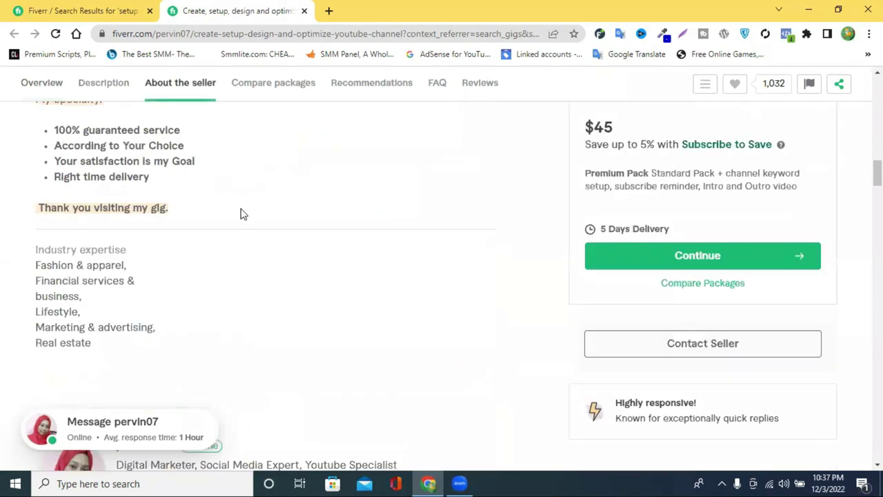
# - Open the seller's profile from the gig page and look over the seller's details and gigs
pyautogui.scroll(-4, 240, 214)
pyautogui.click(138, 160)
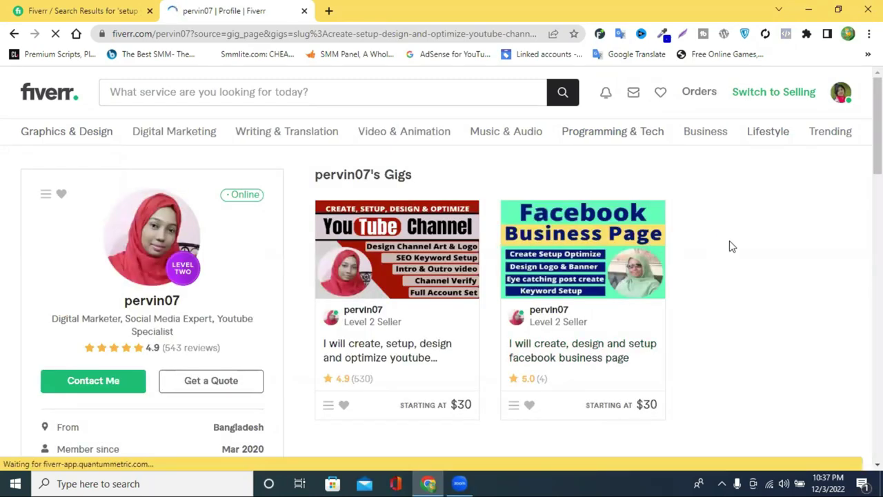
pyautogui.scroll(-3, 729, 244)
pyautogui.scroll(-4, 737, 290)
pyautogui.scroll(7, 737, 290)
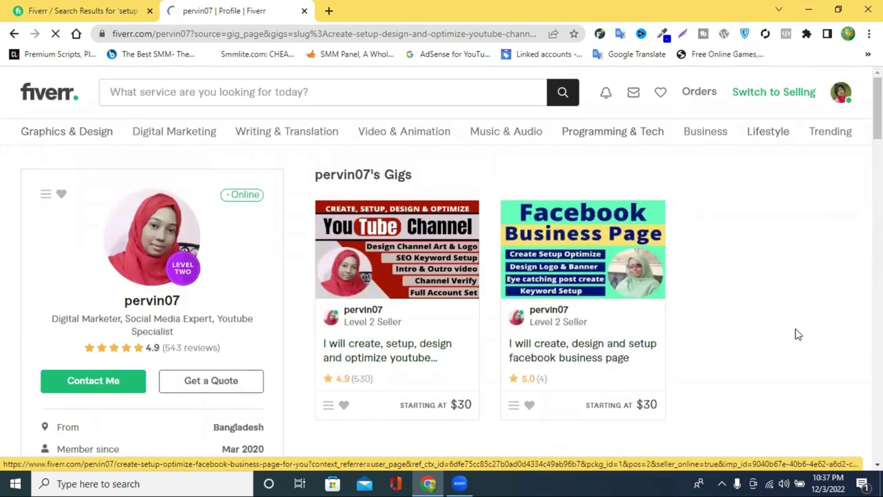
# - Return to the "setup youtube channel" search results and look over the first rows of gigs again
pyautogui.click(115, 7)
pyautogui.scroll(5, 530, 253)
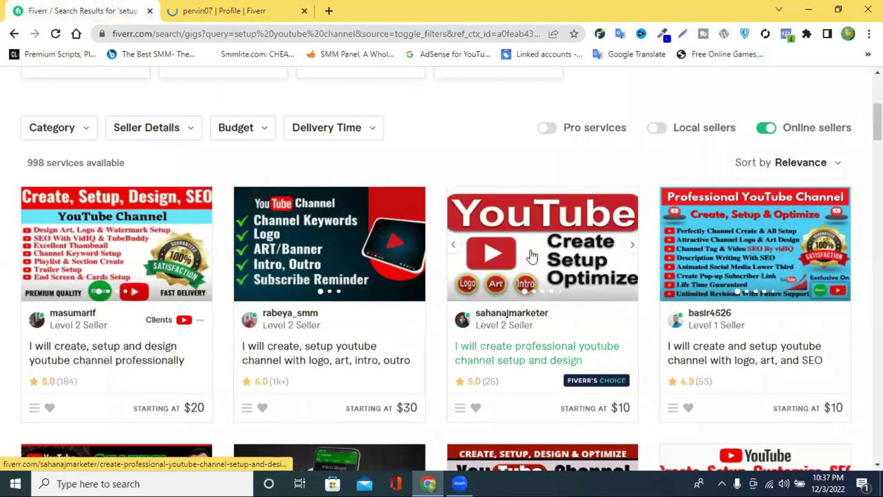
pyautogui.scroll(-3, 529, 253)
pyautogui.scroll(-1, 525, 290)
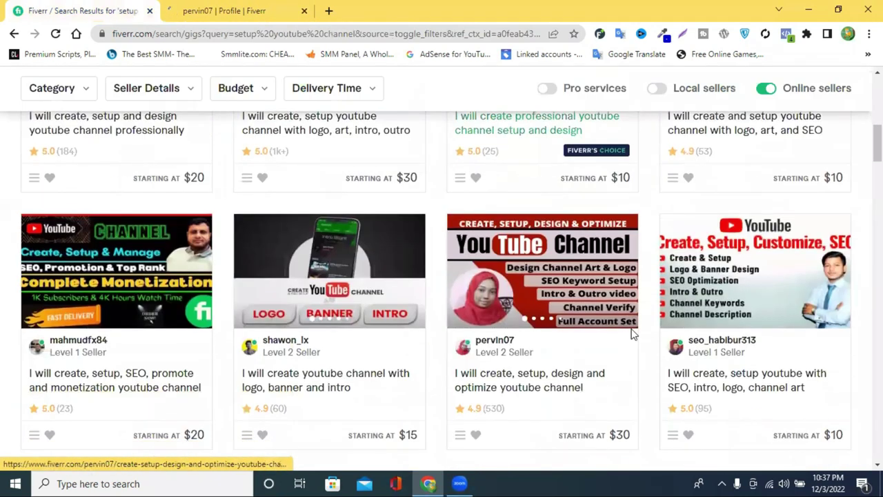
pyautogui.scroll(-2, 589, 329)
# - Search for "optimization youtube channel" and turn on the Online sellers filter for the results
pyautogui.scroll(9, 232, 282)
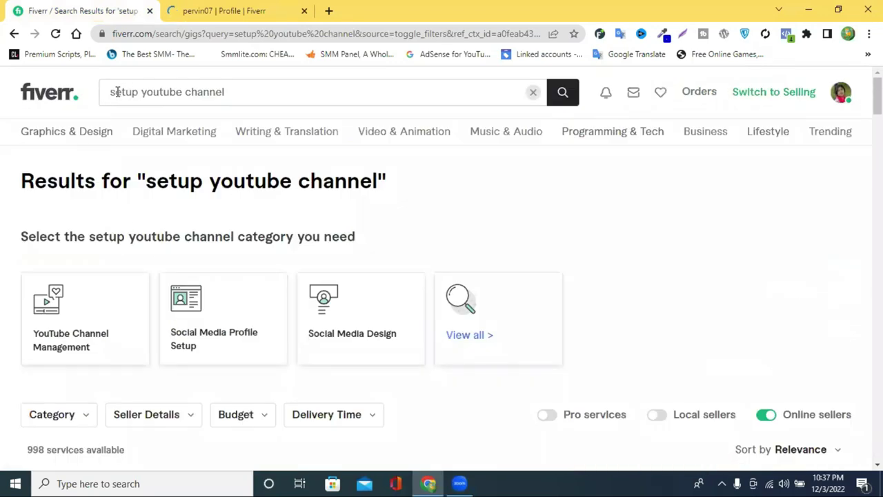
pyautogui.doubleClick(117, 92)
pyautogui.write('o')
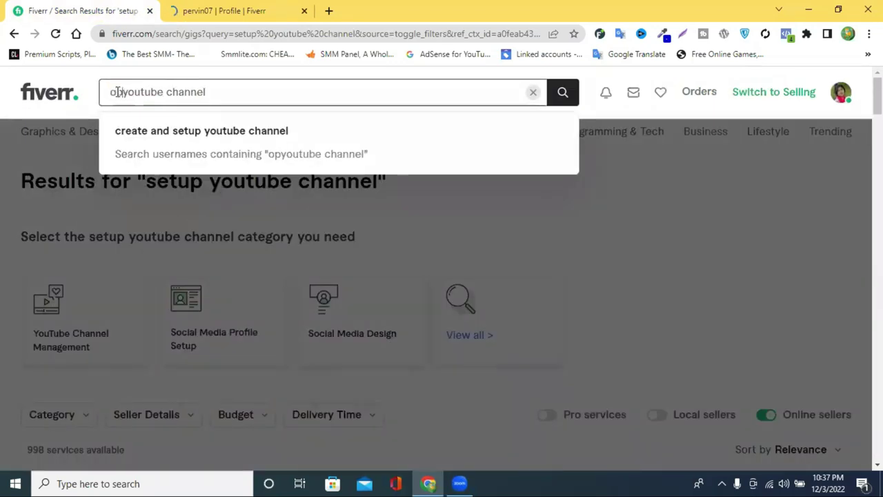
pyautogui.write('ptimal')
pyautogui.press('BackSpace')
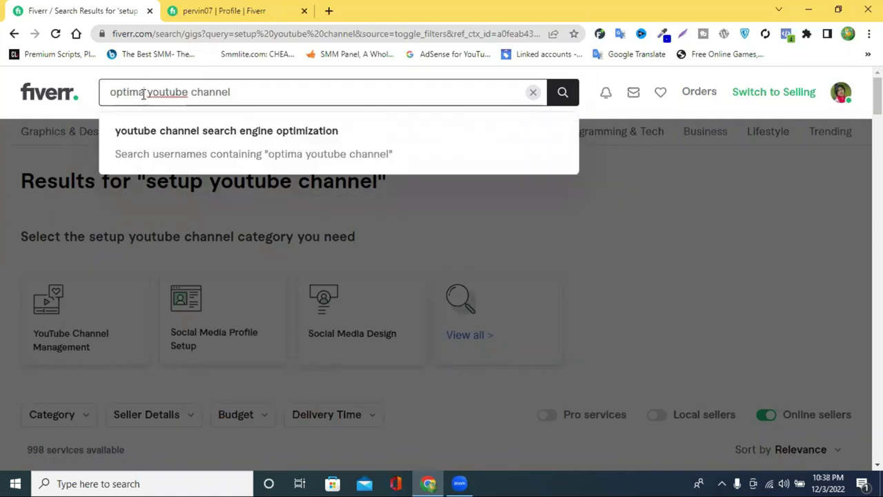
pyautogui.press('BackSpace')
pyautogui.write('iza')
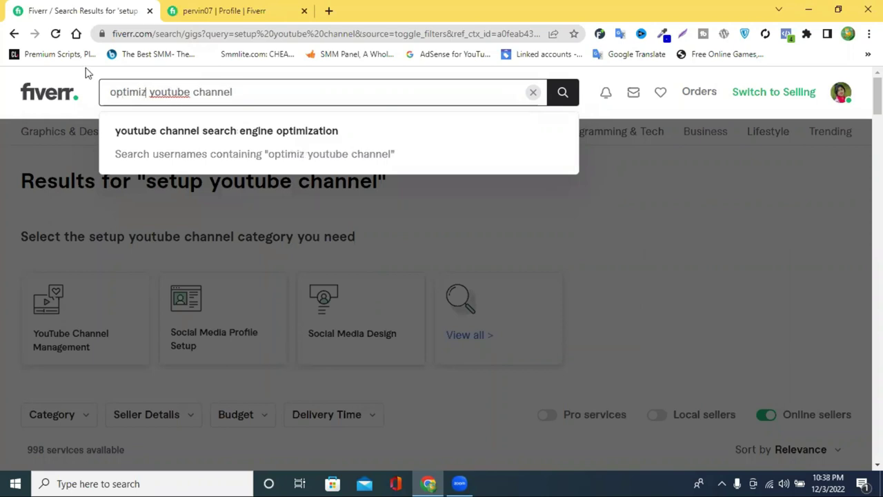
pyautogui.write('tion')
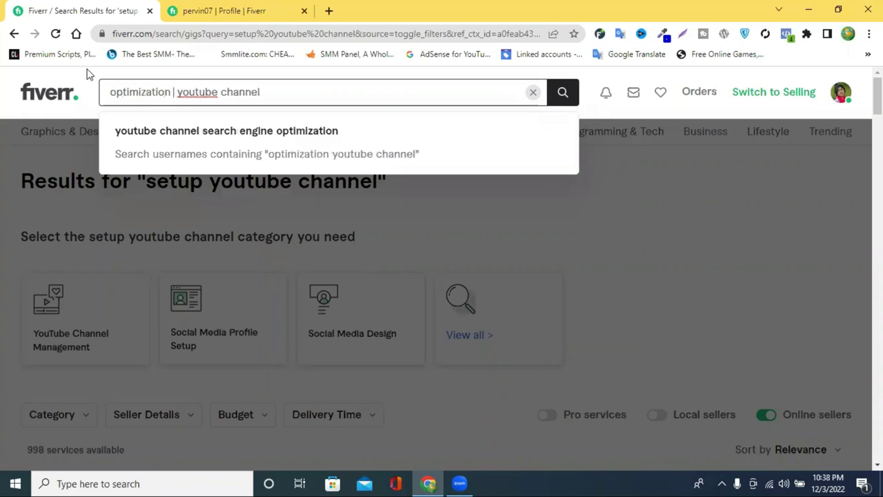
pyautogui.press('Return')
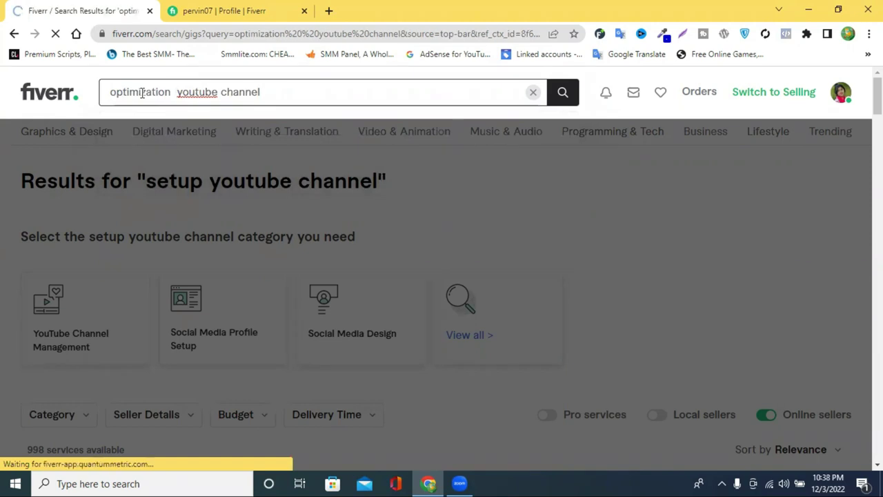
pyautogui.scroll(-1, 249, 165)
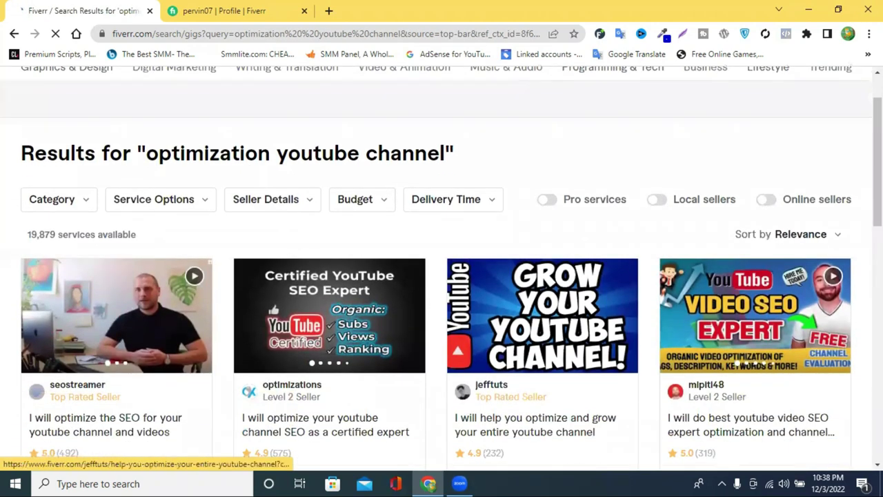
pyautogui.click(767, 201)
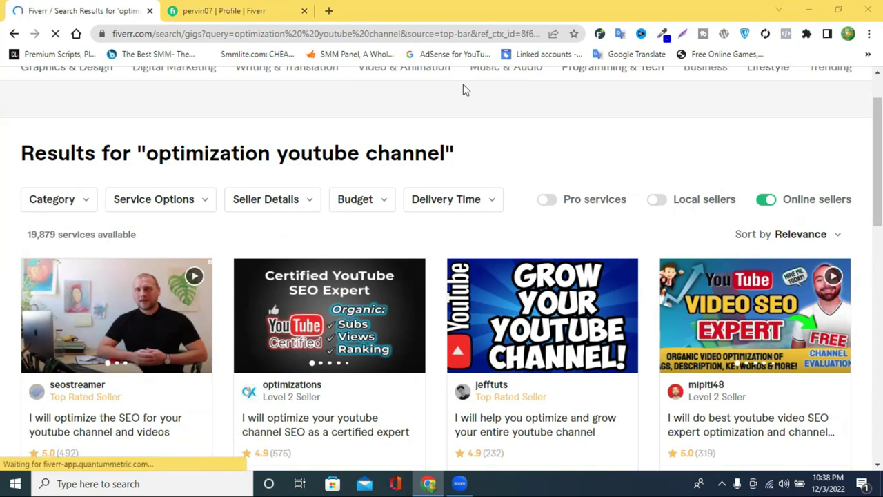
# - Check how many services are available for "optimization youtube channel" with only online sellers included
pyautogui.scroll(-2, 655, 138)
pyautogui.scroll(3, 655, 138)
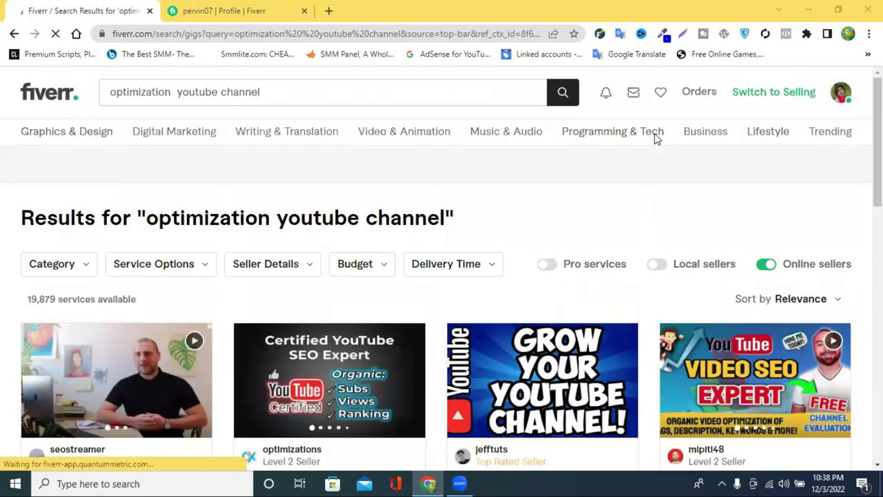
pyautogui.scroll(-2, 787, 197)
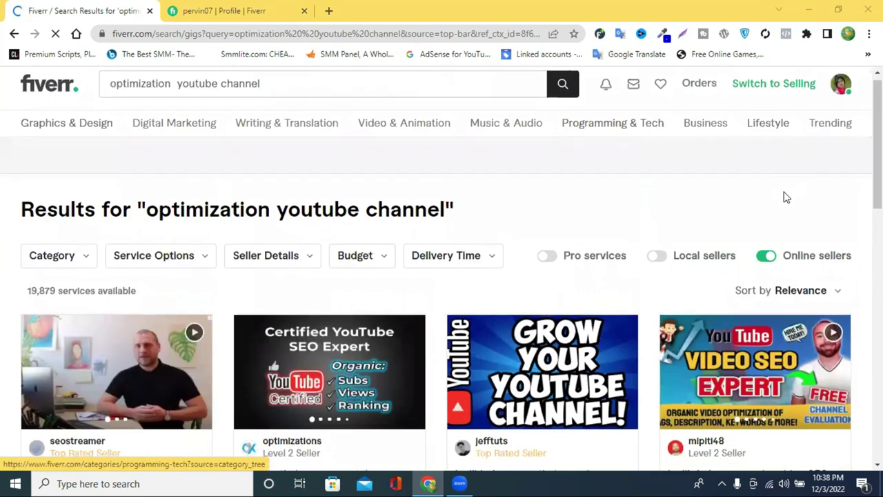
pyautogui.scroll(1, 786, 197)
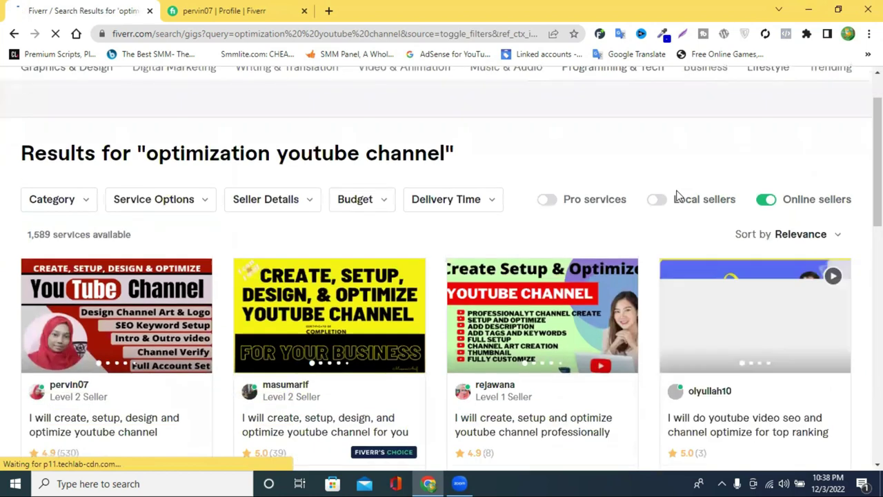
pyautogui.scroll(-1, 676, 193)
pyautogui.scroll(1, 676, 193)
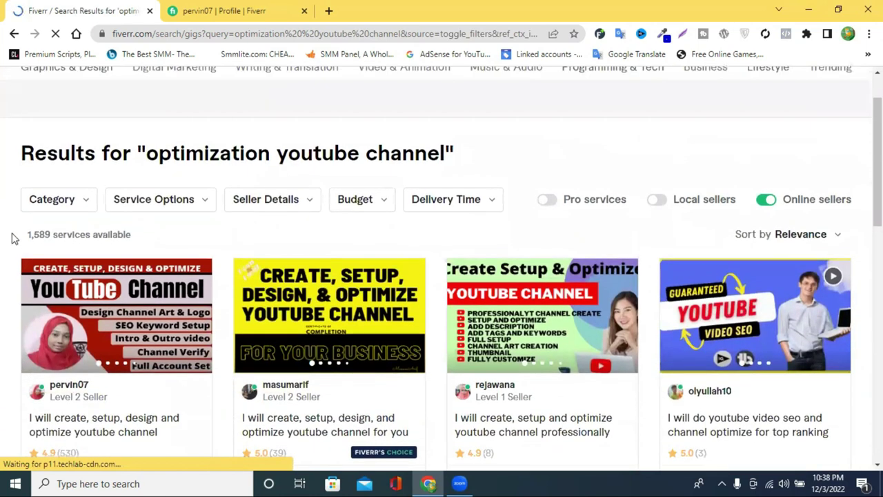
pyautogui.moveTo(28, 235); pyautogui.dragTo(141, 235)
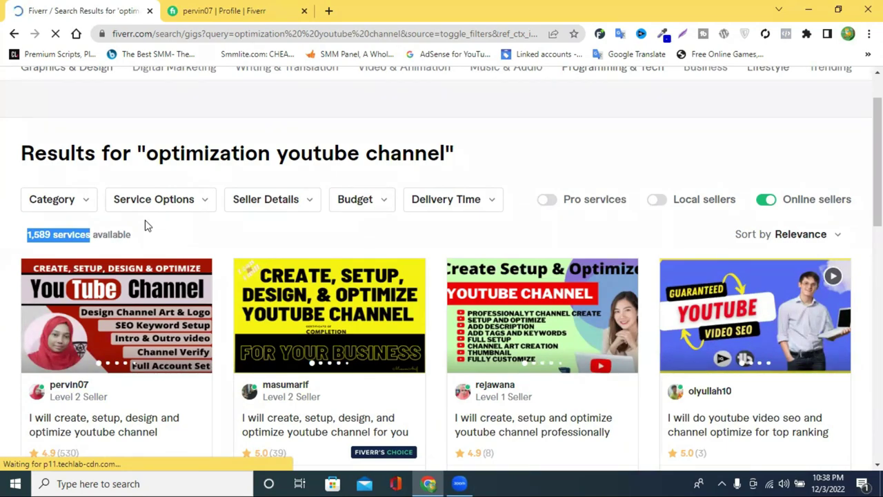
# - Look through the online sellers' gigs in the "optimization youtube channel" results, including their titles, ratings and starting prices
pyautogui.scroll(-6, 312, 217)
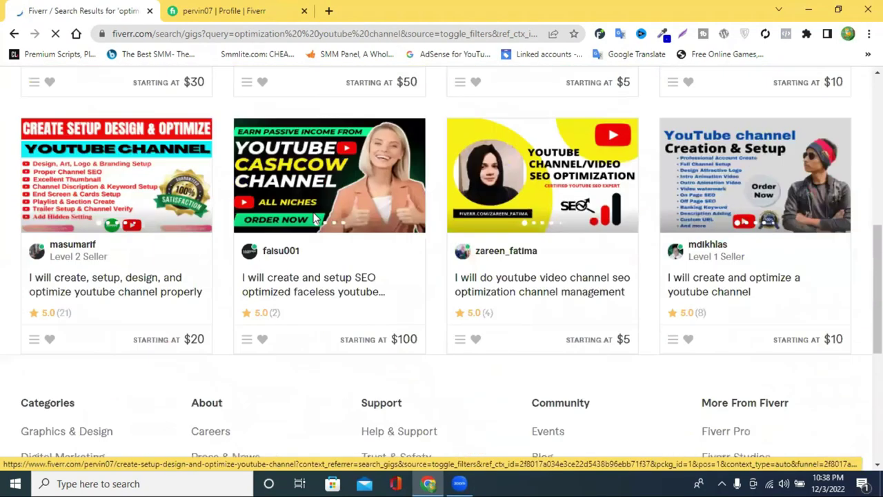
pyautogui.scroll(8, 313, 218)
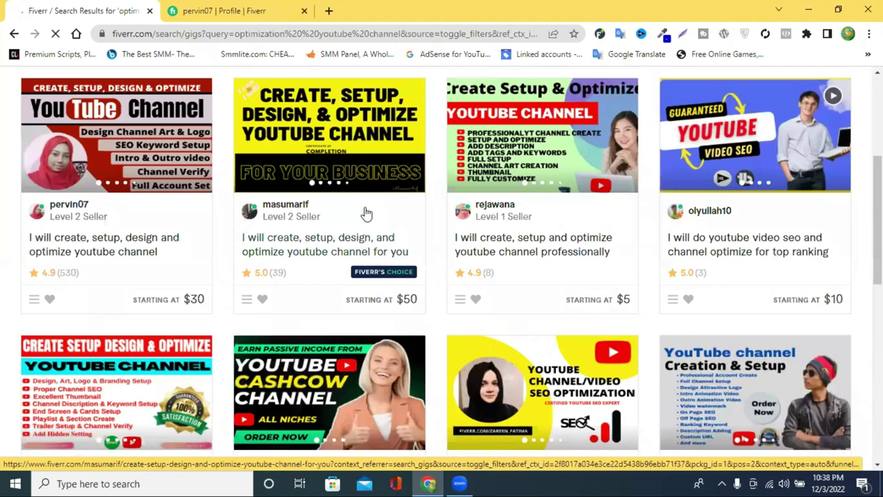
pyautogui.scroll(-3, 366, 211)
pyautogui.scroll(4, 396, 205)
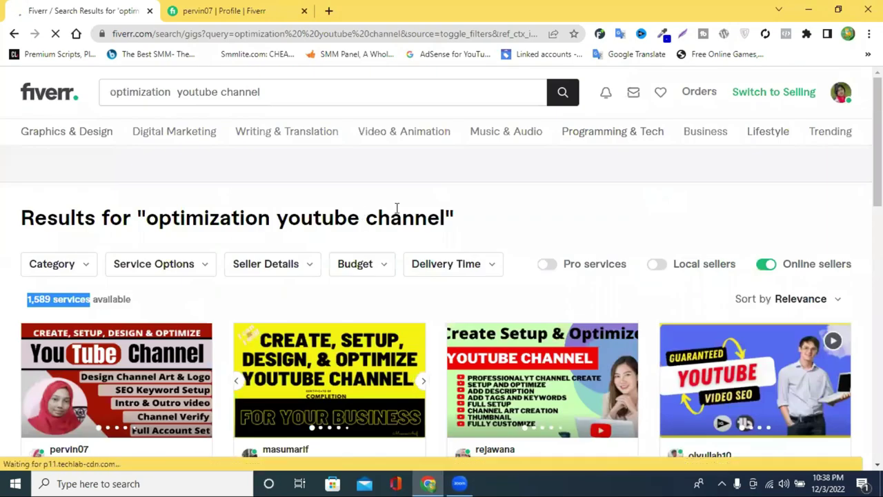
pyautogui.scroll(-5, 427, 214)
pyautogui.scroll(-5, 458, 222)
pyautogui.scroll(2, 458, 224)
pyautogui.scroll(5, 514, 239)
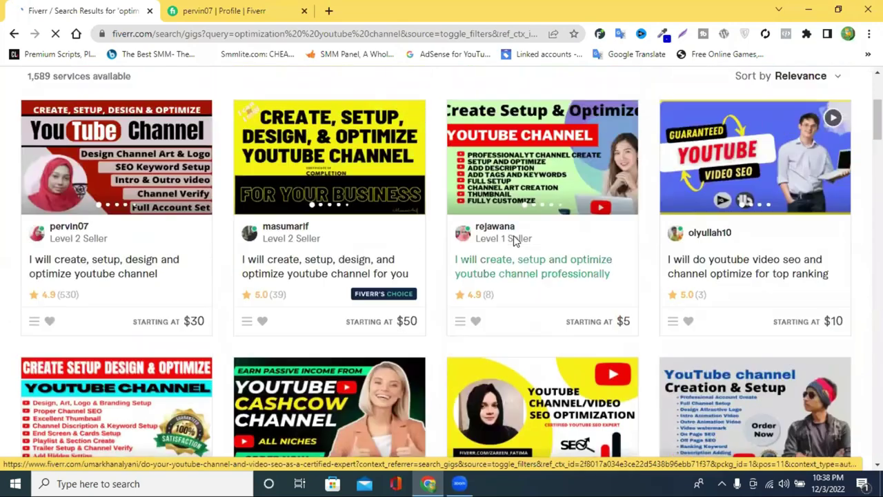
pyautogui.scroll(2, 514, 239)
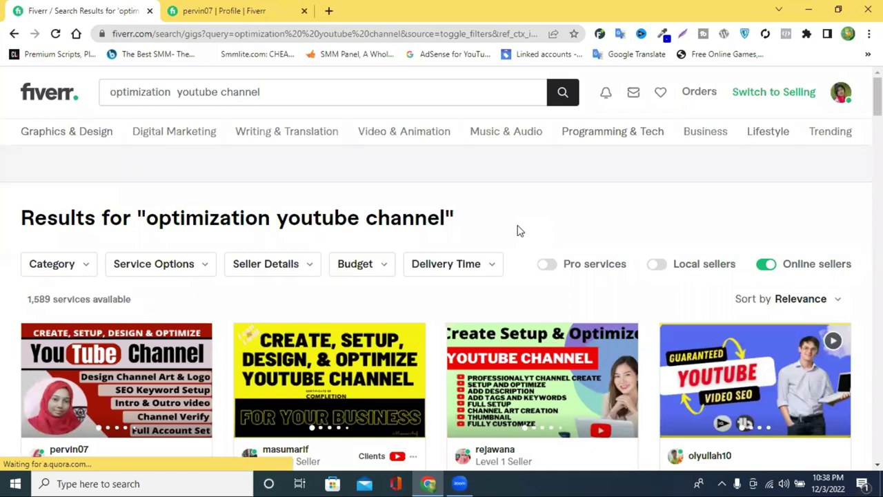
pyautogui.scroll(-2, 521, 230)
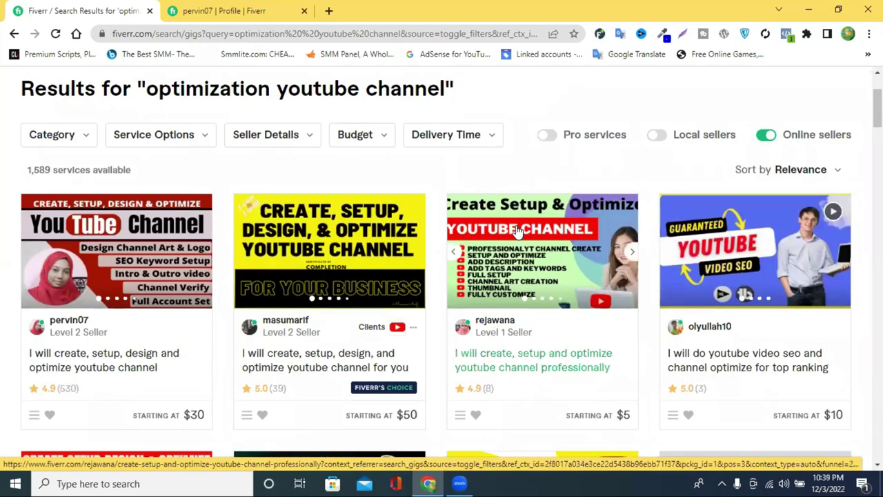
pyautogui.scroll(2, 519, 231)
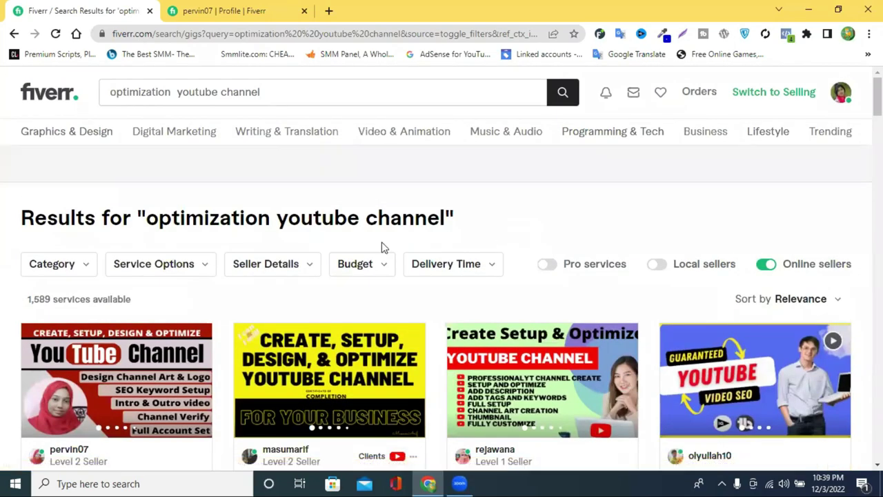
pyautogui.scroll(-2, 199, 227)
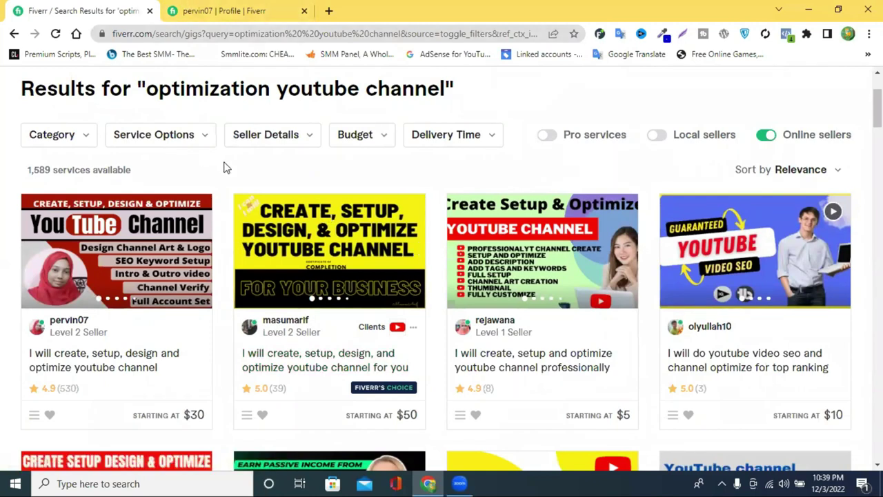
pyautogui.scroll(2, 225, 168)
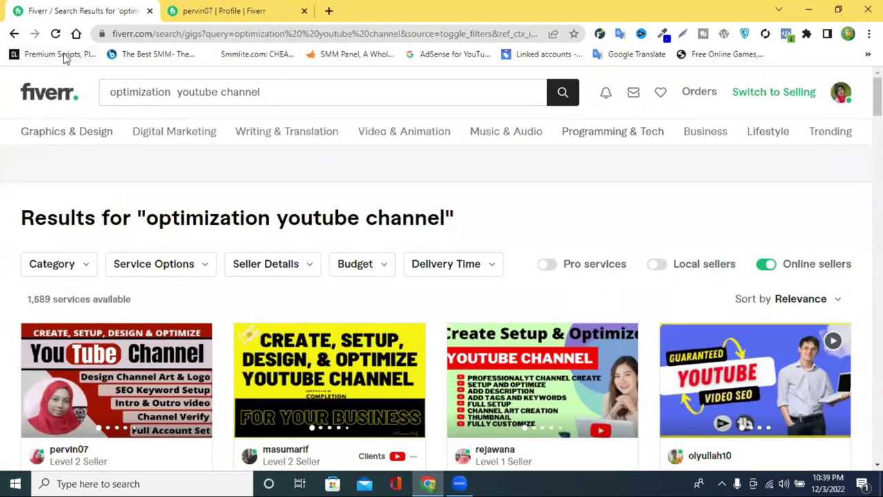
# - Go back to the unfiltered "optimization youtube channel" results and highlight the search phrase in the results heading
pyautogui.click(12, 34)
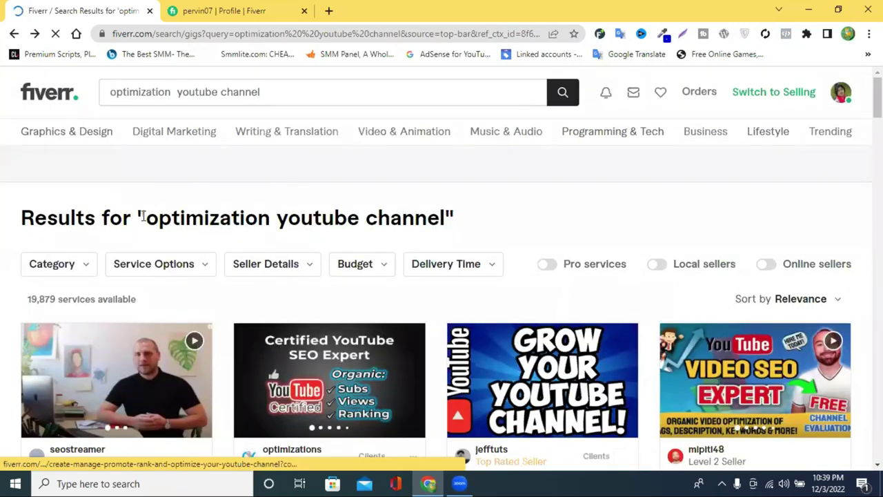
pyautogui.moveTo(147, 218); pyautogui.dragTo(571, 218)
pyautogui.click(538, 218)
pyautogui.moveTo(445, 218); pyautogui.dragTo(378, 218)
pyautogui.moveTo(221, 217); pyautogui.dragTo(159, 218)
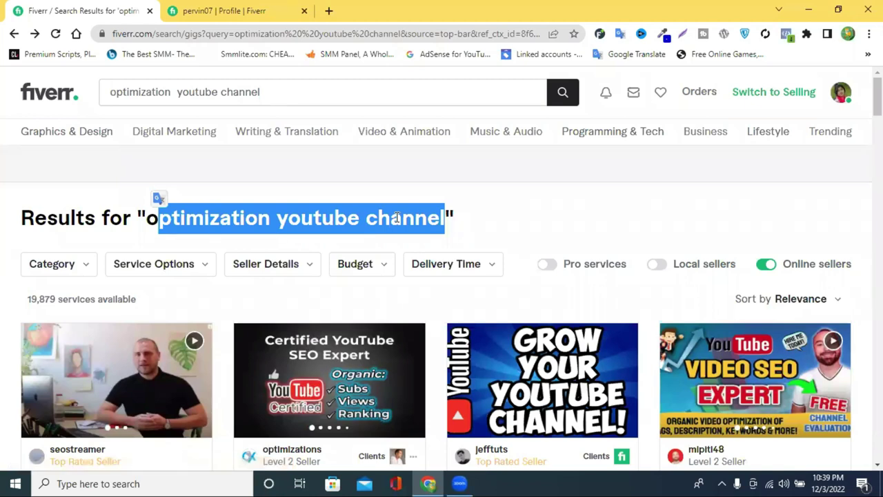
pyautogui.click(201, 210)
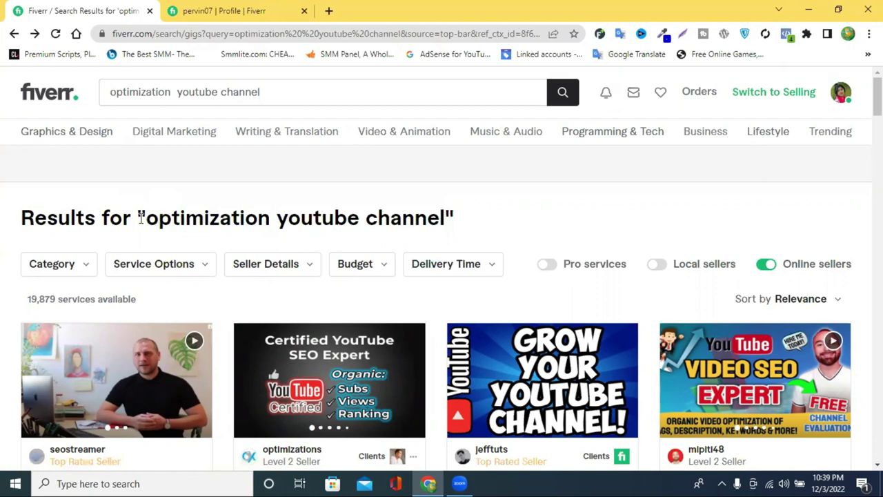
pyautogui.moveTo(147, 218); pyautogui.dragTo(158, 218)
pyautogui.moveTo(216, 213); pyautogui.dragTo(152, 216)
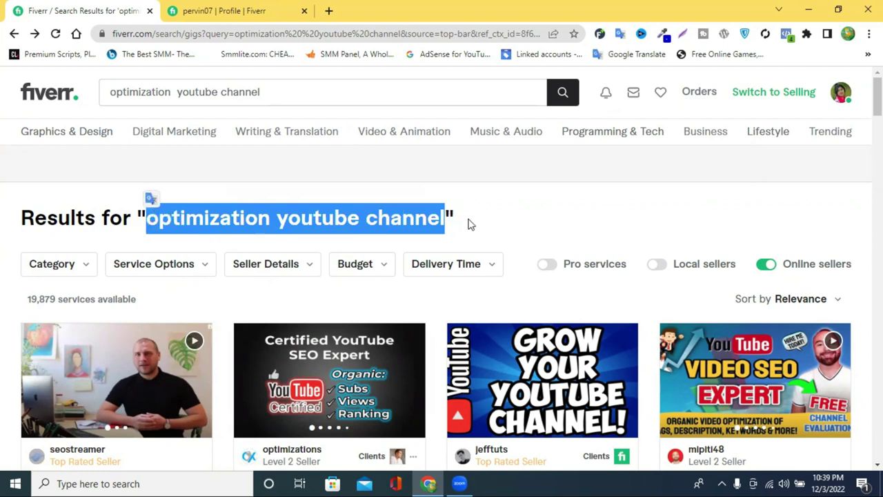
pyautogui.click(494, 222)
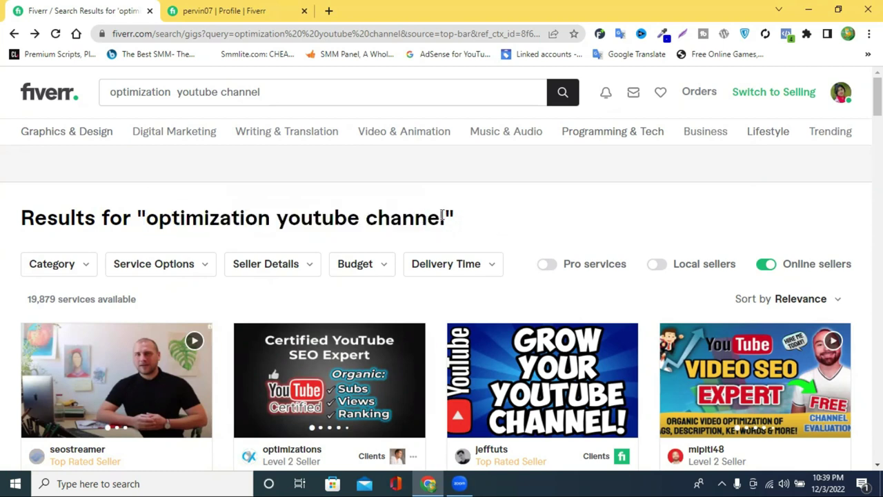
pyautogui.moveTo(445, 218); pyautogui.dragTo(145, 218)
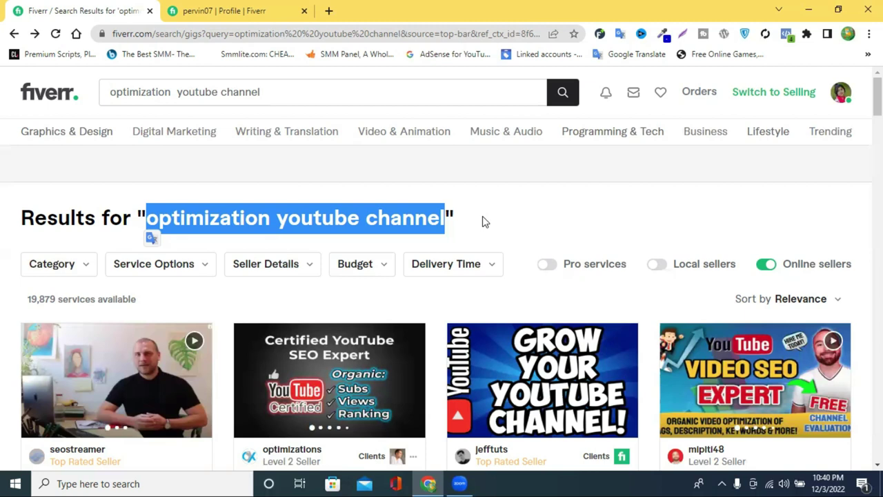
pyautogui.click(484, 221)
pyautogui.moveTo(447, 218); pyautogui.dragTo(144, 229)
pyautogui.click(488, 226)
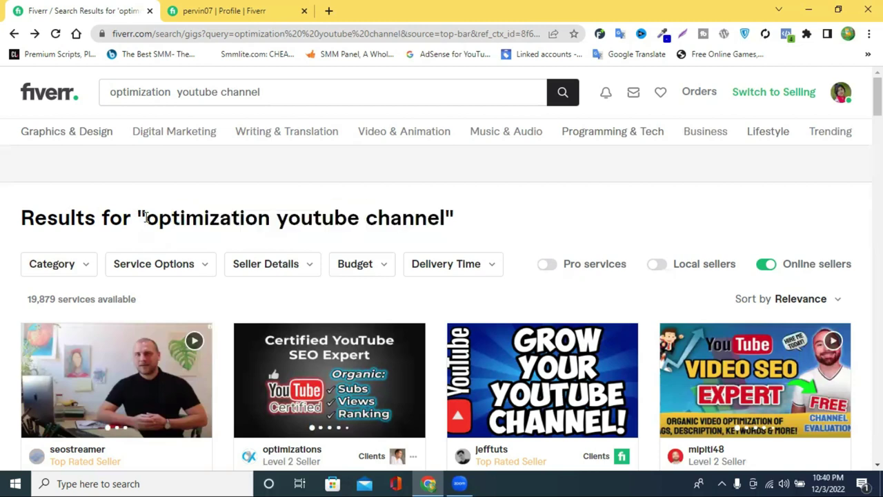
pyautogui.moveTo(146, 218); pyautogui.dragTo(446, 218)
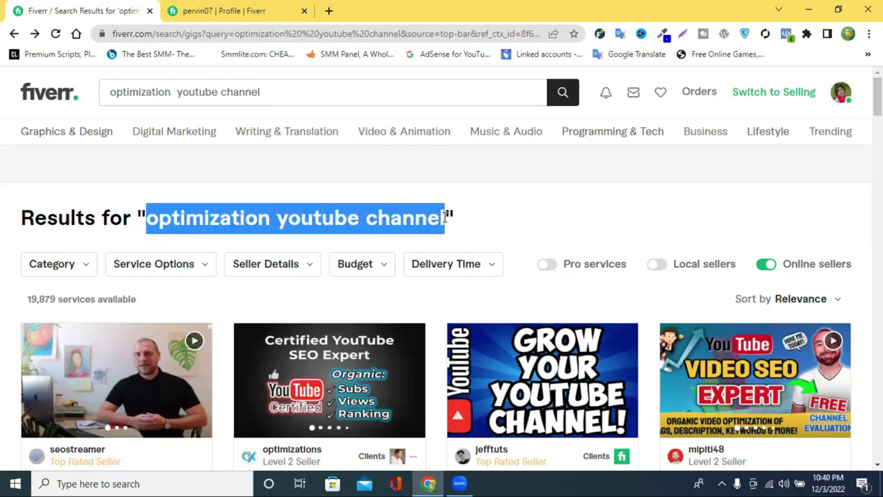
pyautogui.click(509, 218)
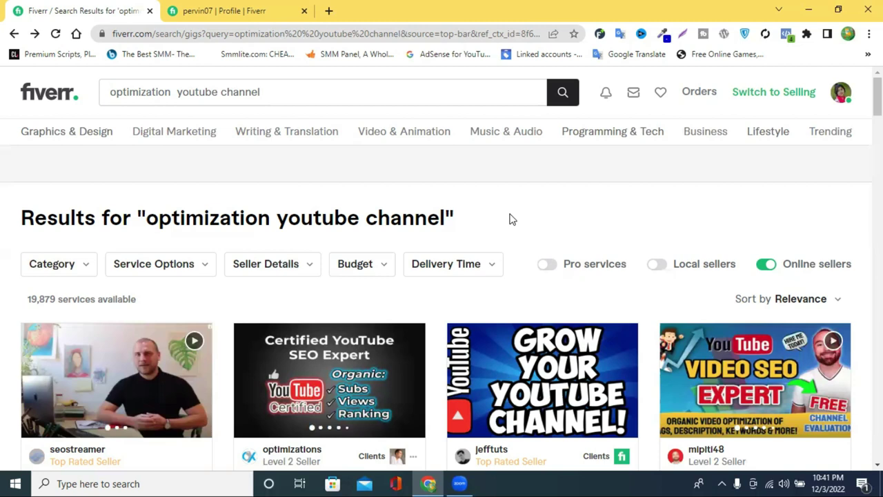
# - Look over the first rows of gigs in the unfiltered "optimization youtube channel" results
pyautogui.scroll(-2, 511, 219)
pyautogui.scroll(2, 511, 218)
pyautogui.scroll(-2, 512, 219)
pyautogui.scroll(2, 511, 218)
pyautogui.scroll(-2, 518, 219)
pyautogui.scroll(2, 519, 219)
pyautogui.scroll(-5, 296, 339)
pyautogui.scroll(4, 679, 273)
# - Search Fiverr for "setup youtube channel" and look over the categories and first gigs in the results
pyautogui.doubleClick(141, 91)
pyautogui.press('BackSpace')
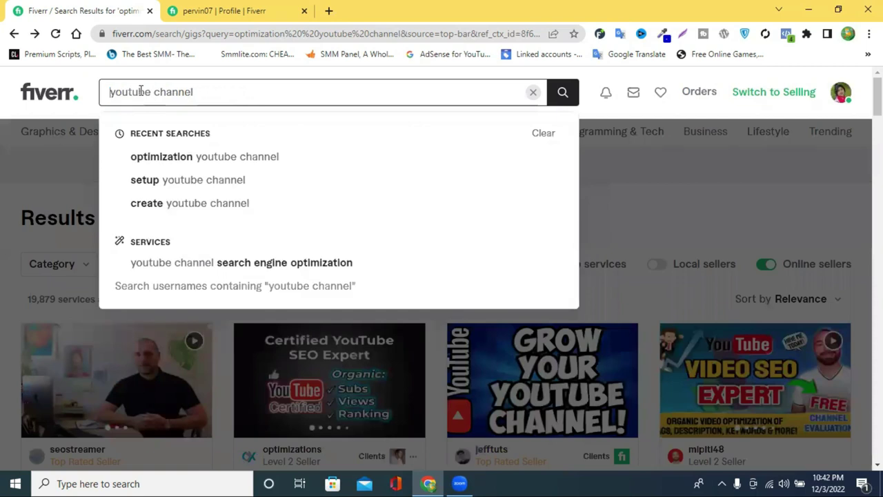
pyautogui.press('Return')
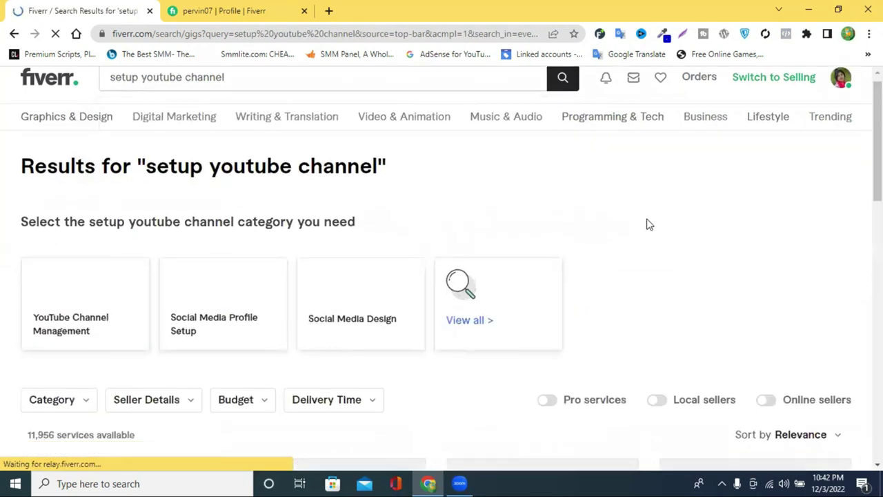
pyautogui.scroll(-5, 647, 225)
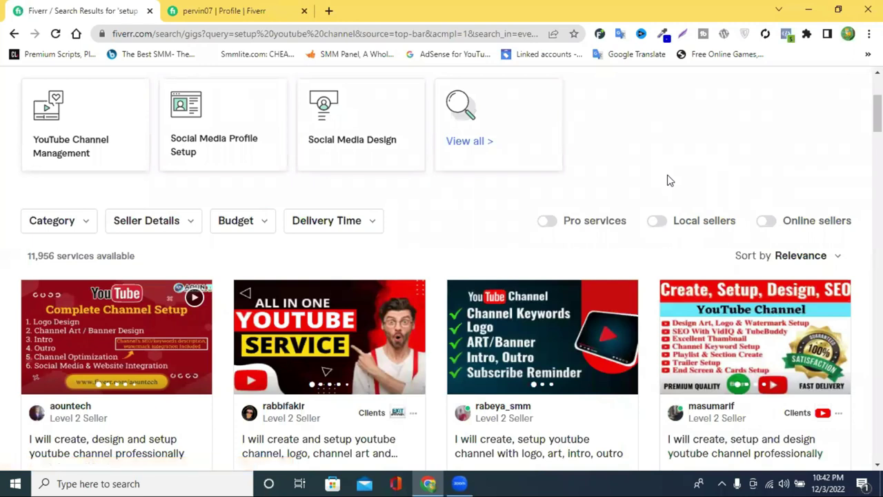
# - Close the seller profile tab, open YouTube in a new tab and go to the signed-in account's own channel page
pyautogui.click(328, 10)
pyautogui.click(306, 11)
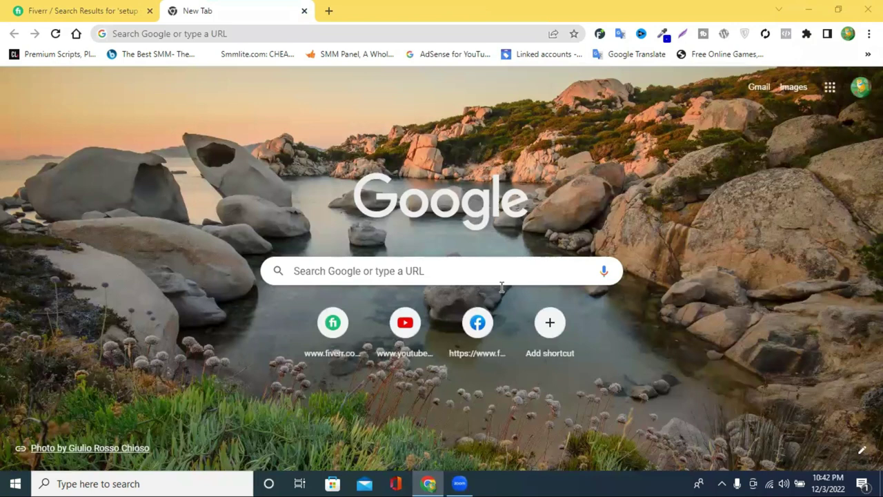
pyautogui.click(405, 330)
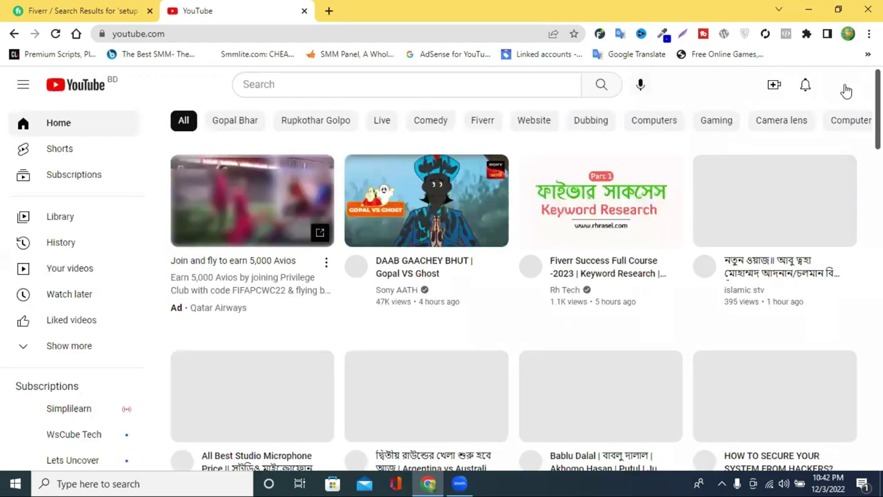
pyautogui.click(846, 91)
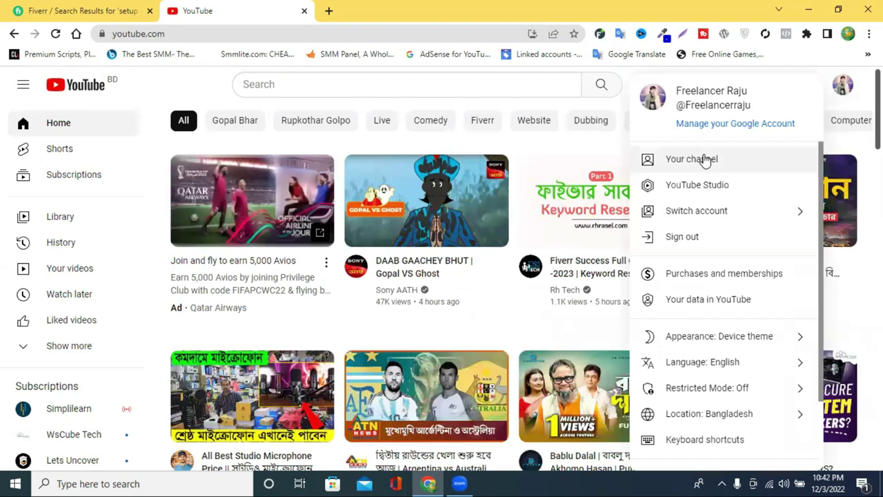
pyautogui.click(704, 159)
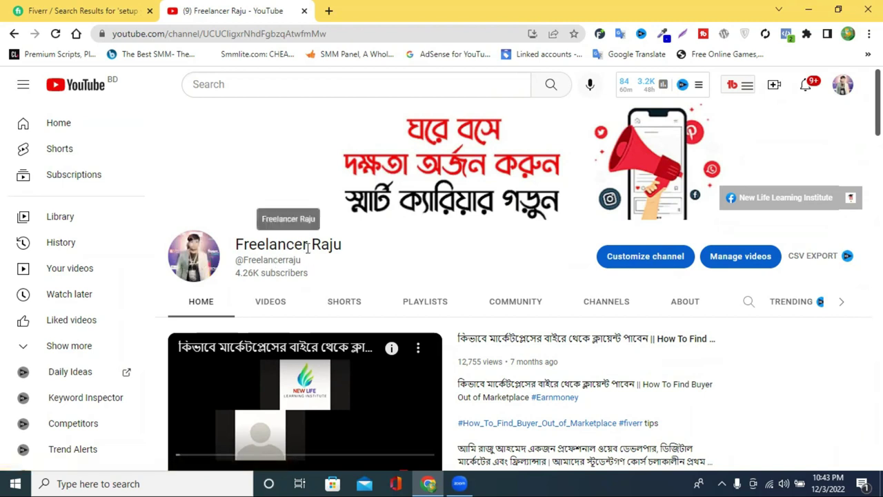
# - Examine the channel page's handle, featured video, popular videos and playlist sections as an example of a channel setup
pyautogui.tripleClick(268, 259)
pyautogui.click(340, 268)
pyautogui.scroll(-2, 383, 267)
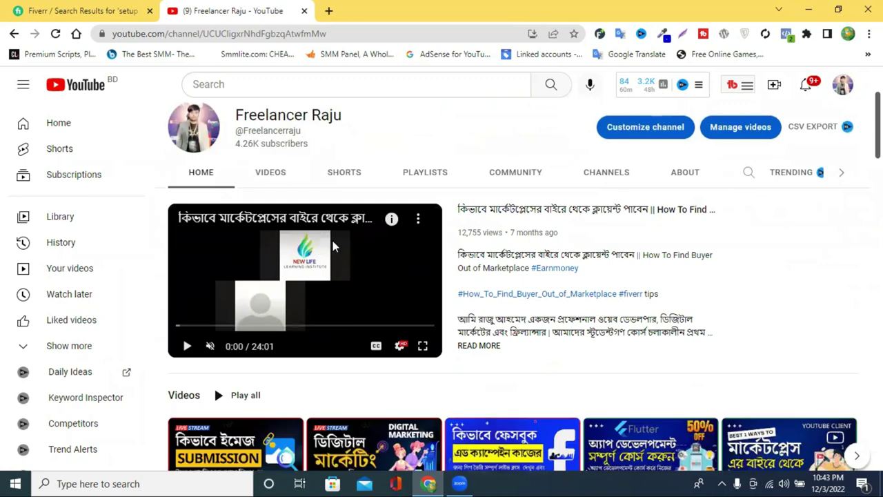
pyautogui.scroll(-3, 334, 246)
pyautogui.scroll(-2, 219, 312)
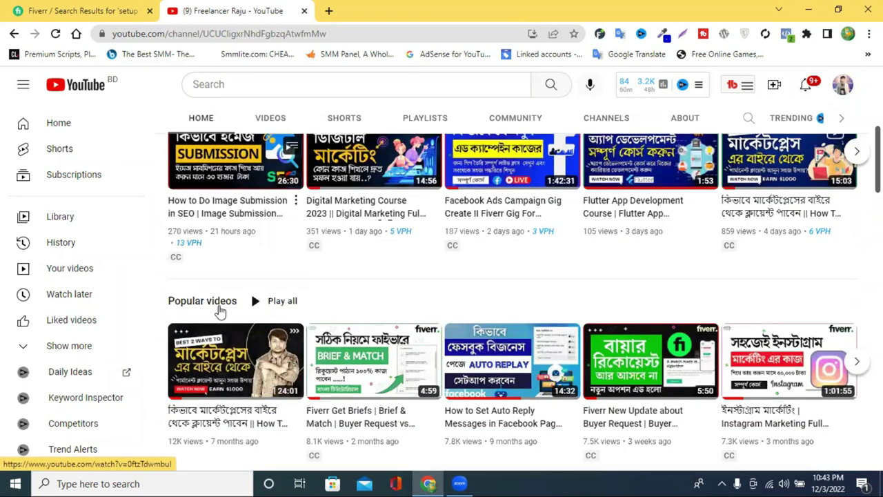
pyautogui.scroll(-6, 219, 312)
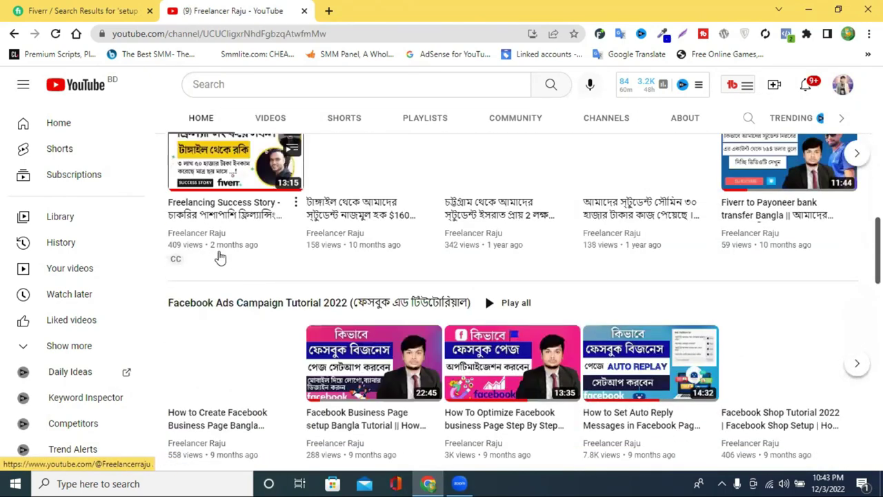
pyautogui.scroll(-3, 219, 256)
pyautogui.scroll(8, 483, 220)
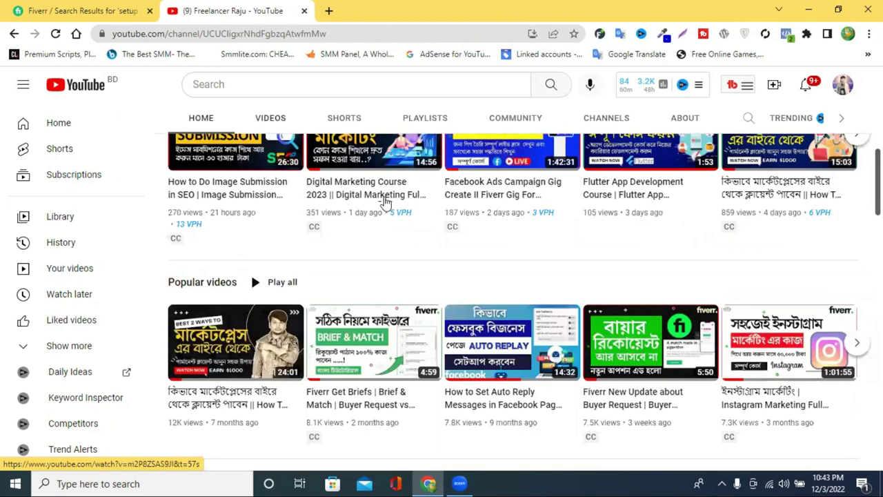
pyautogui.scroll(5, 385, 200)
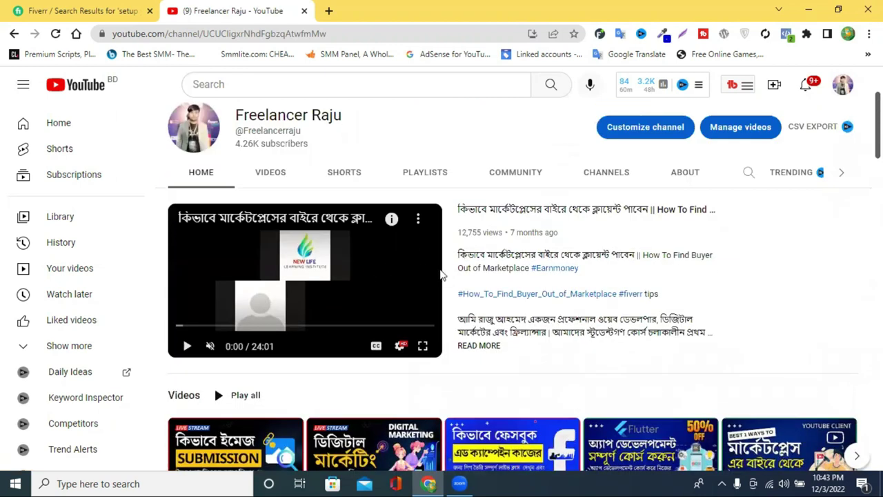
pyautogui.scroll(2, 442, 276)
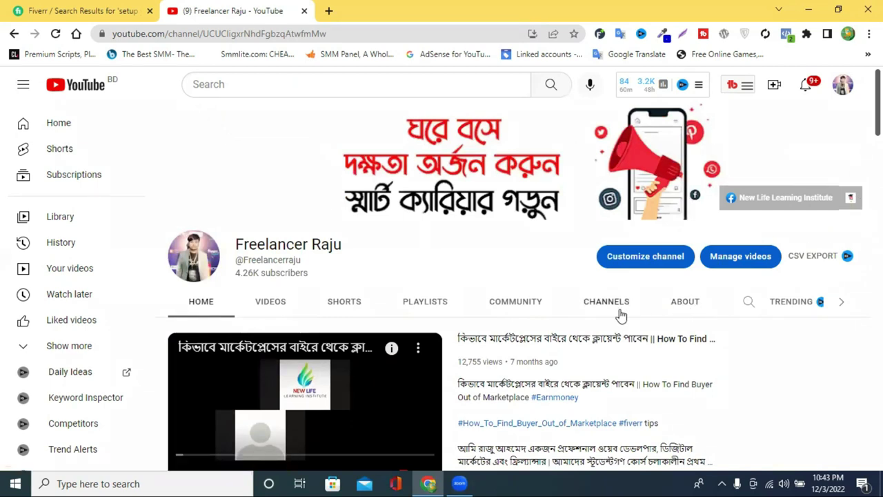
pyautogui.click(842, 84)
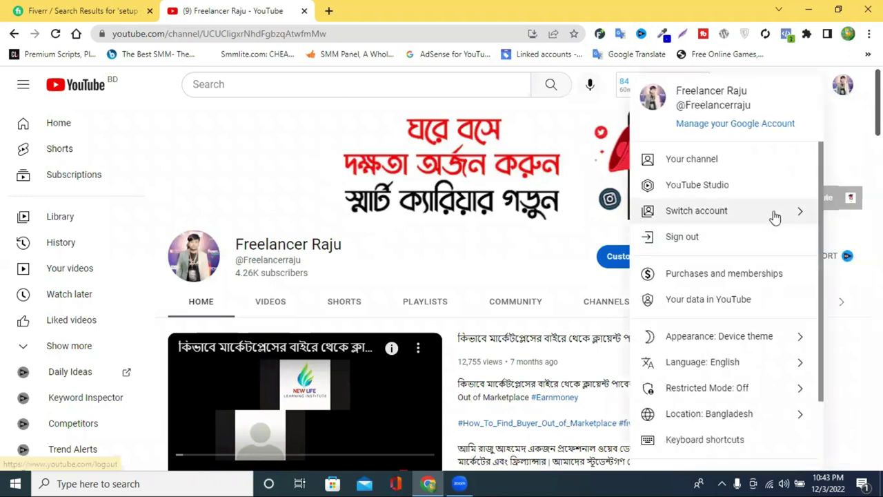
pyautogui.click(844, 89)
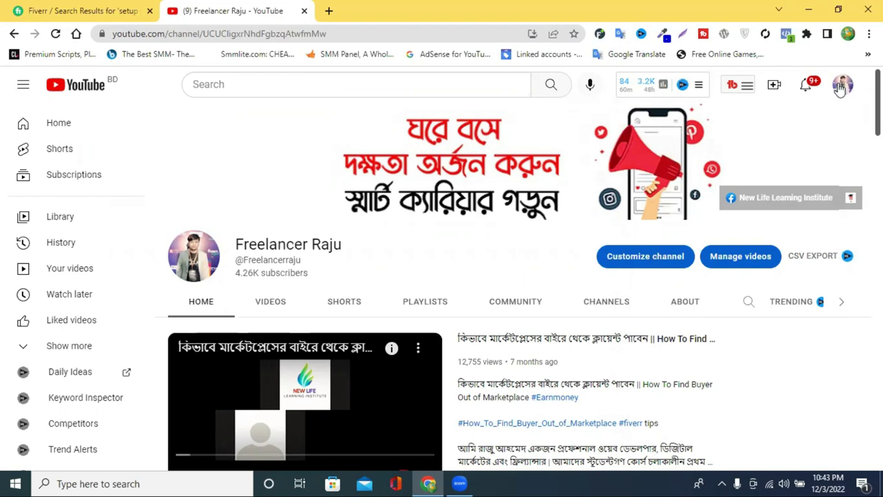
pyautogui.click(842, 85)
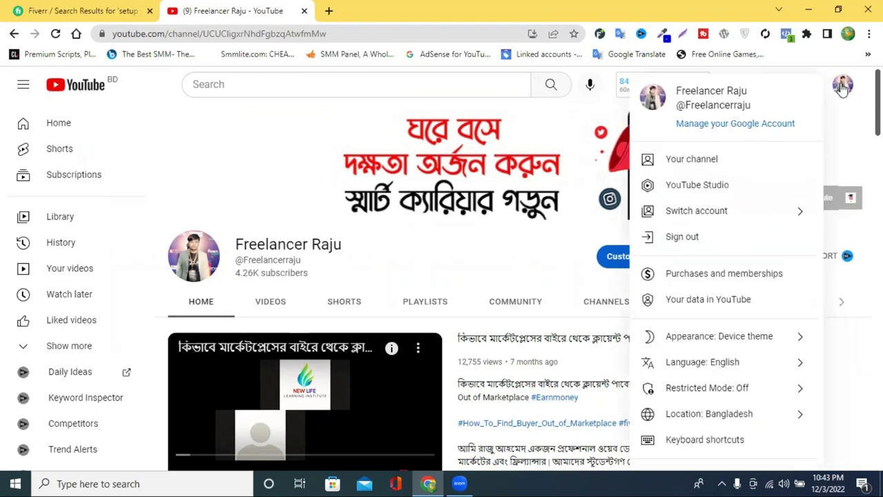
# - Open YouTube in a new tab and bring up the account's list of channels through the account settings
pyautogui.click(328, 10)
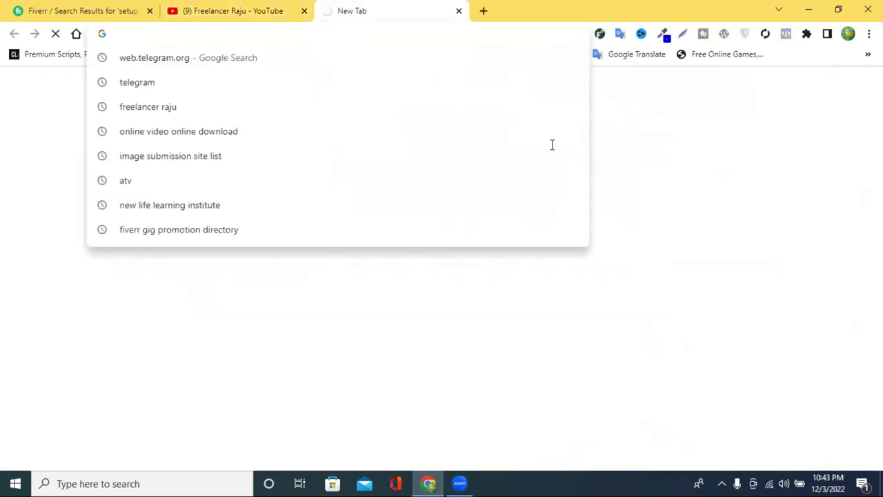
pyautogui.write('youtube.com')
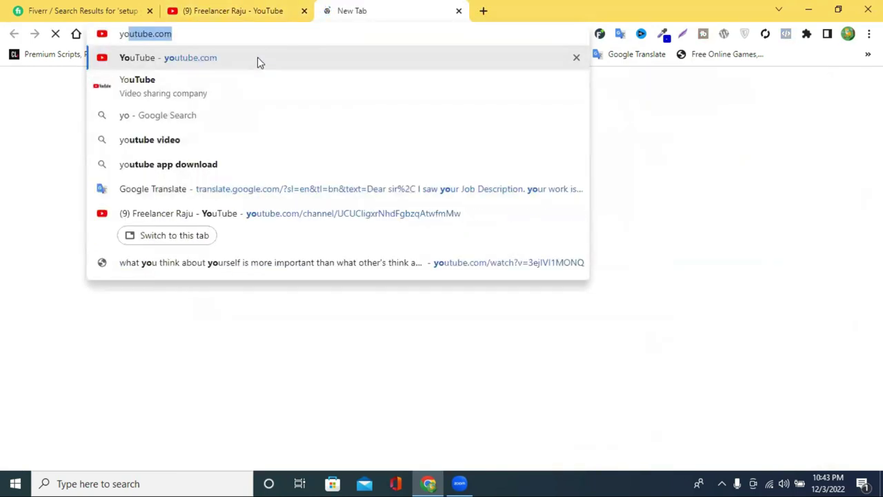
pyautogui.click(256, 58)
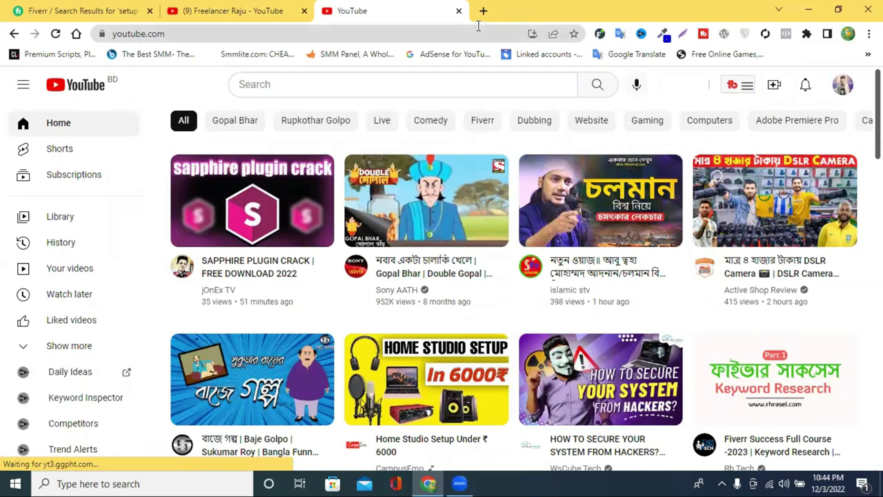
pyautogui.click(843, 86)
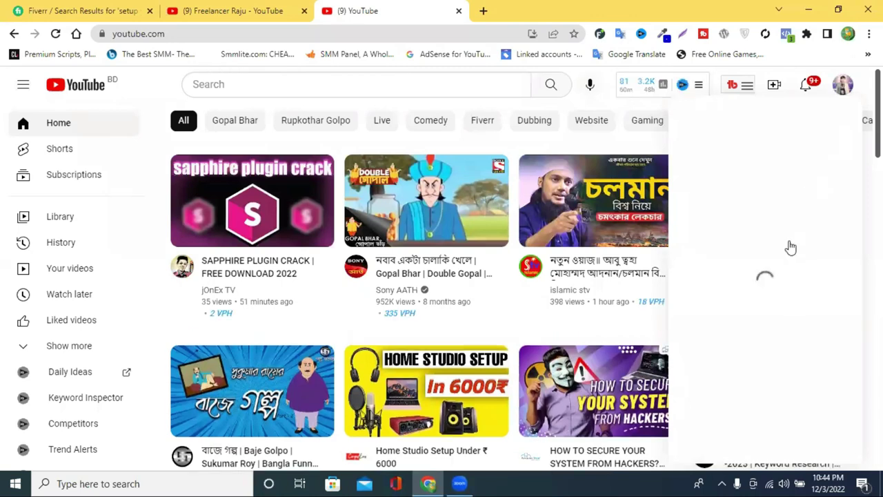
pyautogui.scroll(-2, 704, 324)
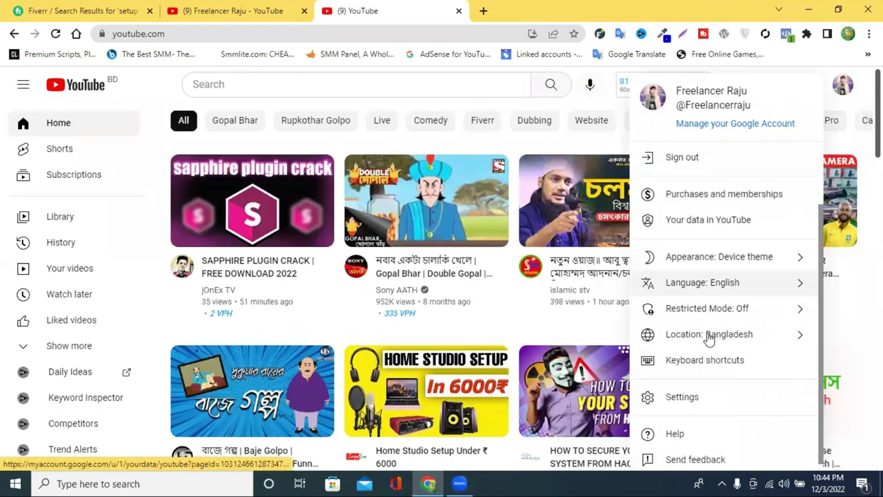
pyautogui.click(682, 390)
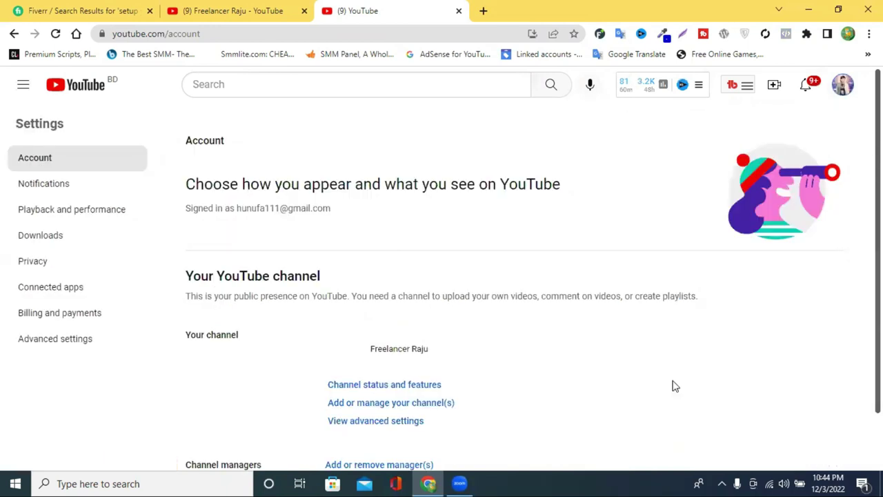
pyautogui.scroll(-2, 504, 240)
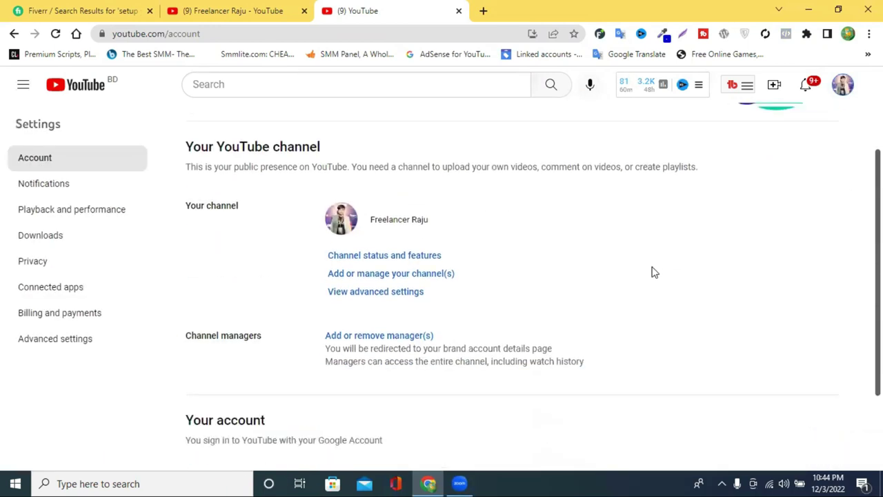
pyautogui.click(372, 275)
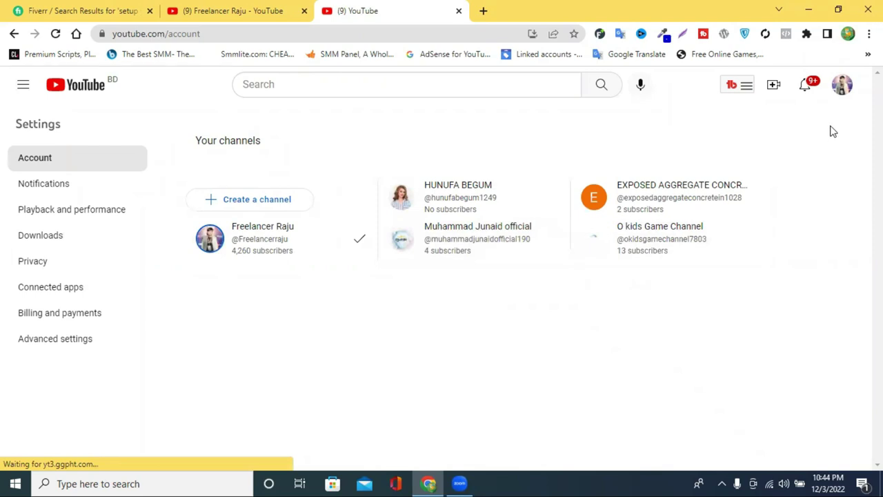
# - View the account settings again from the existing channel's tab, and return to the channel page
pyautogui.click(841, 91)
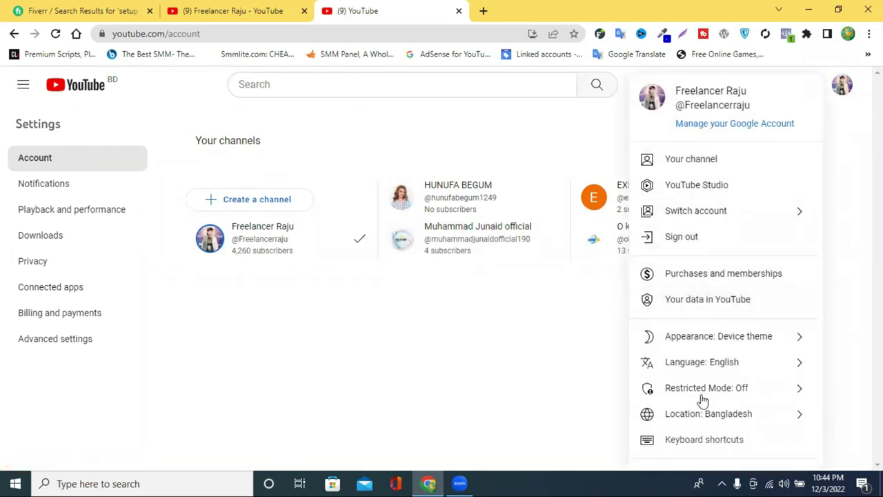
pyautogui.click(593, 386)
pyautogui.click(850, 97)
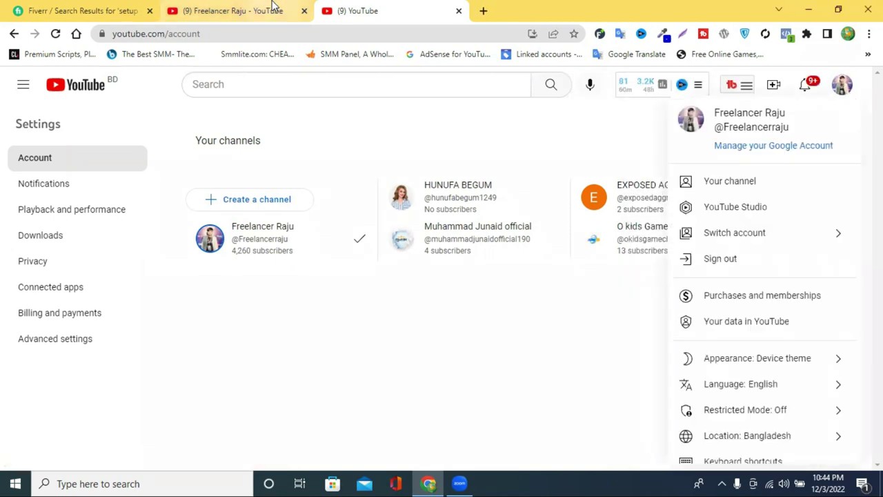
pyautogui.click(824, 178)
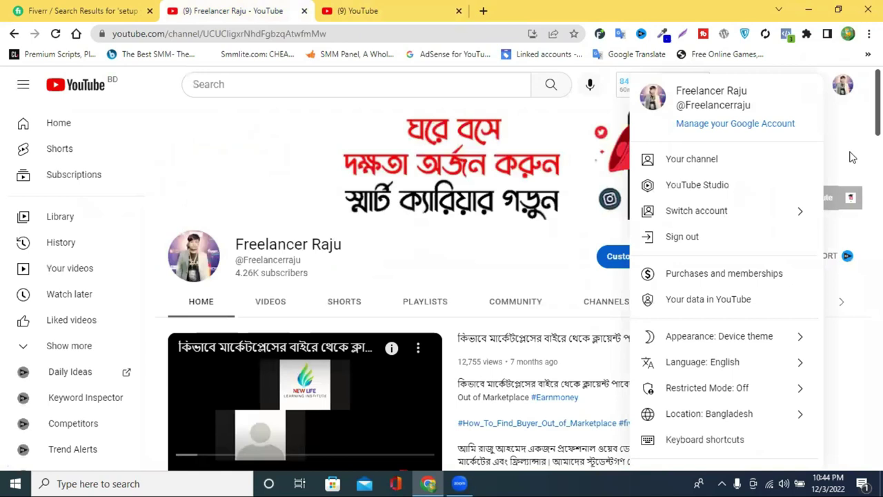
pyautogui.scroll(-2, 686, 421)
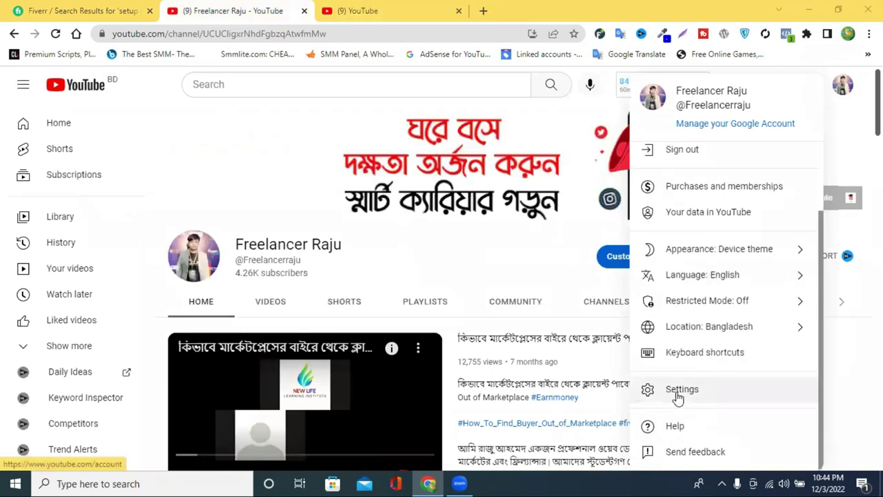
pyautogui.click(678, 390)
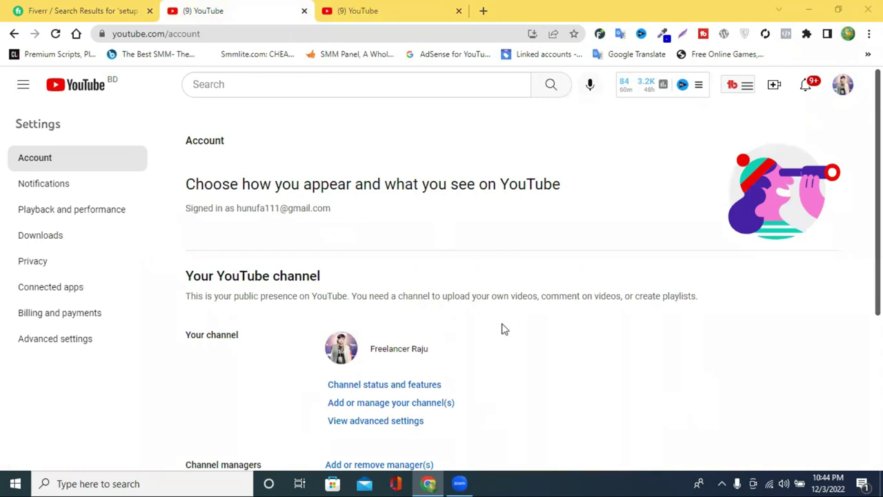
pyautogui.scroll(-1, 497, 345)
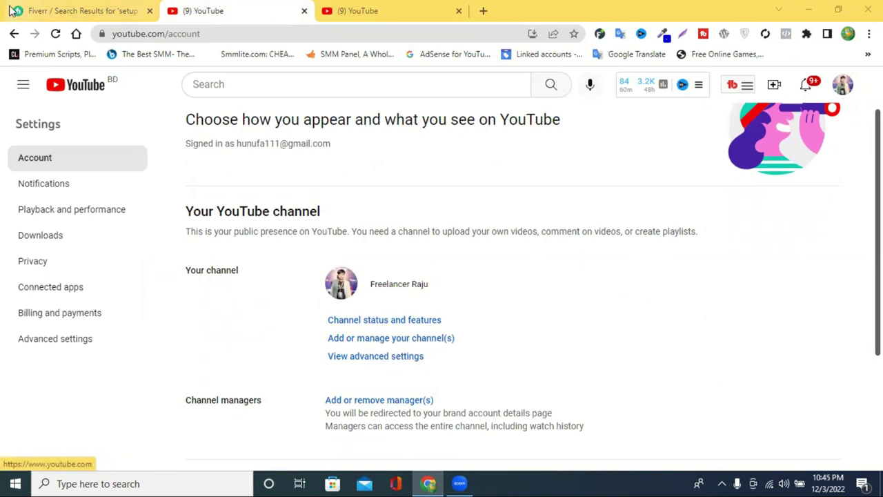
pyautogui.click(13, 34)
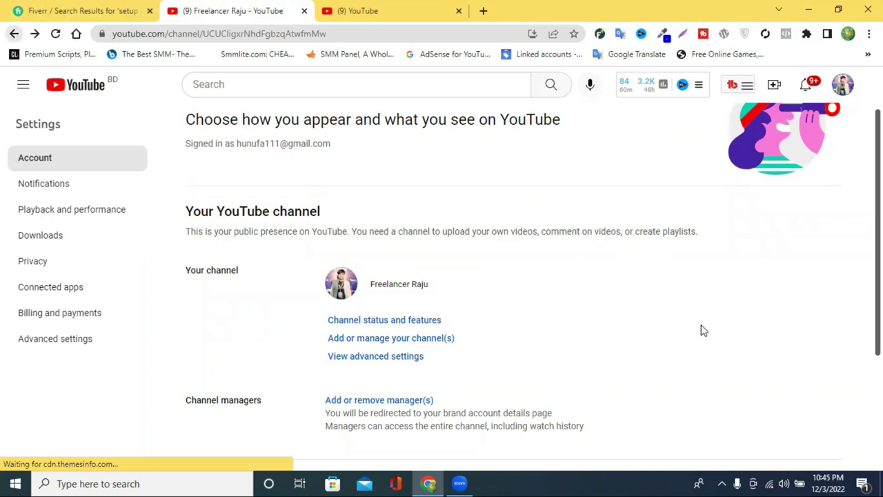
# - Start creating a new channel from the Your channels list and place the cursor in the empty channel name field
pyautogui.click(357, 10)
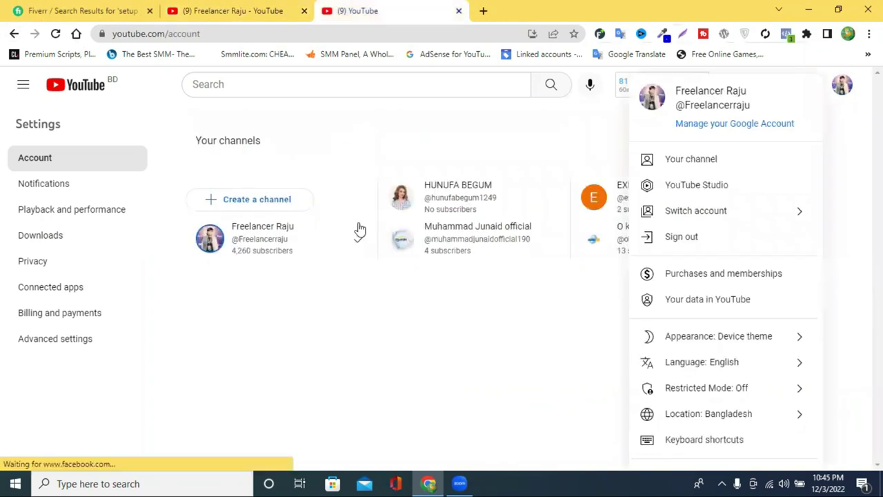
pyautogui.click(191, 306)
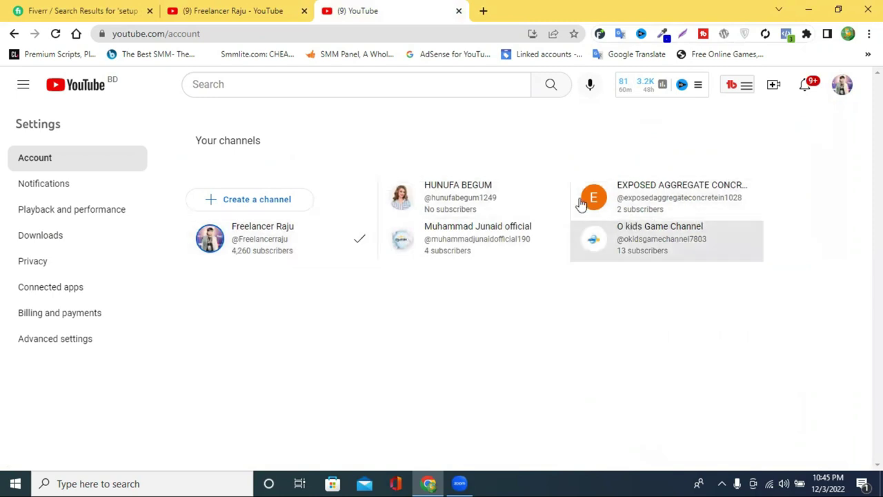
pyautogui.click(236, 202)
pyautogui.click(250, 10)
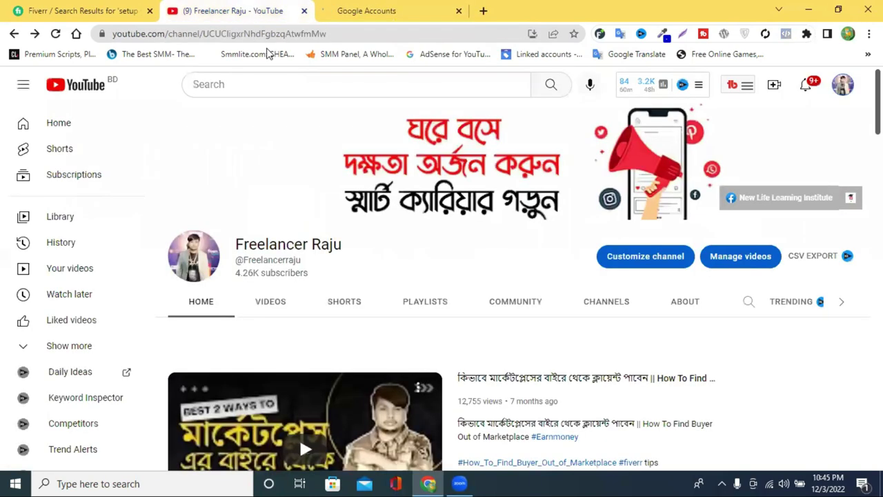
pyautogui.click(399, 9)
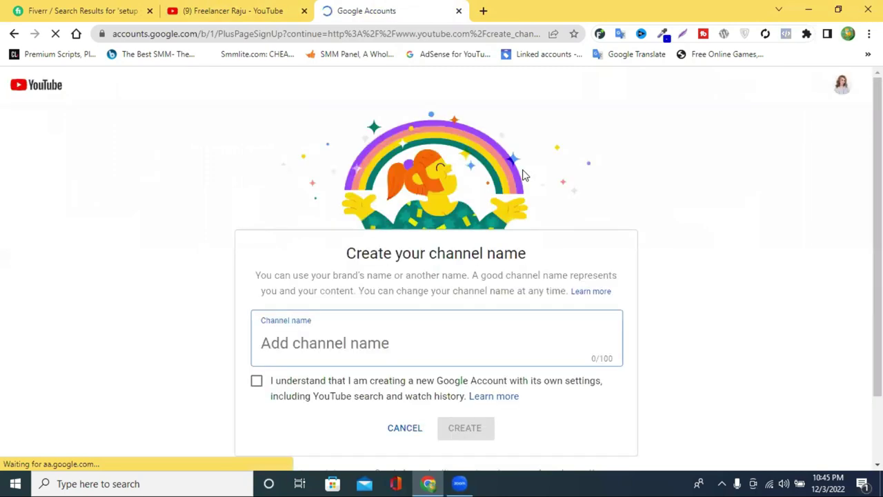
pyautogui.scroll(-1, 523, 179)
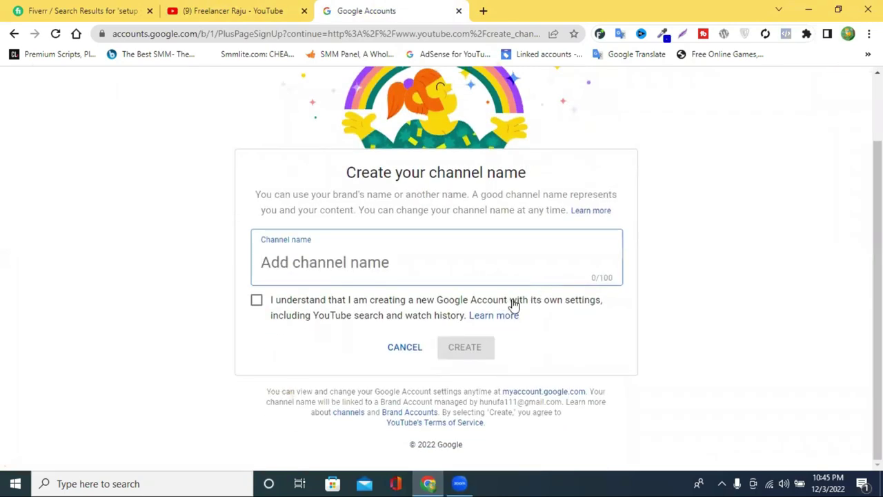
pyautogui.click(345, 262)
# - Compare the existing channel's name and handle with the empty channel name form
pyautogui.click(245, 10)
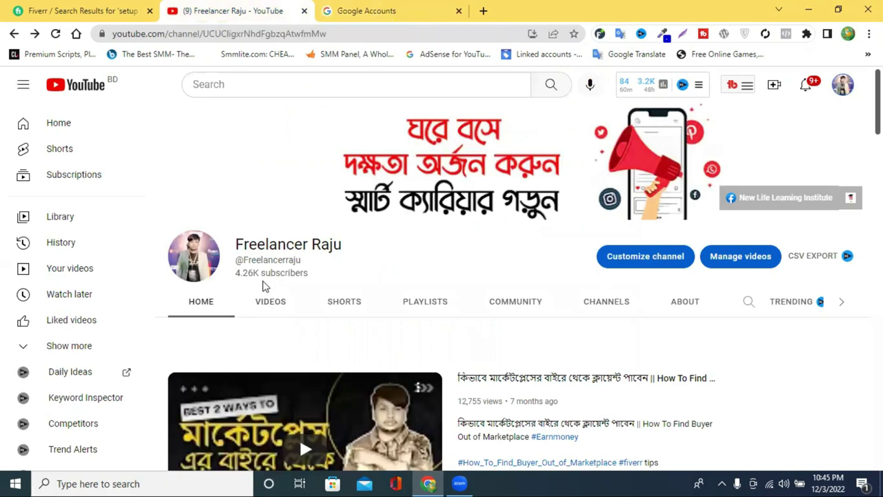
pyautogui.click(361, 8)
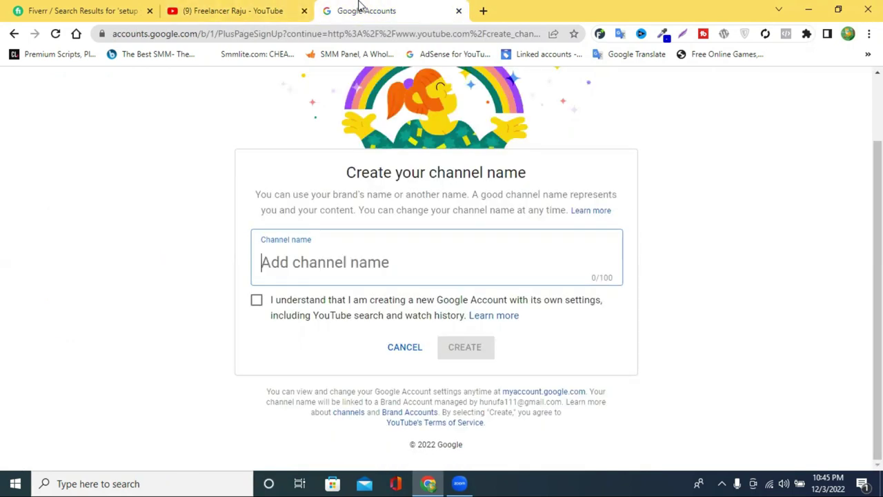
pyautogui.click(213, 8)
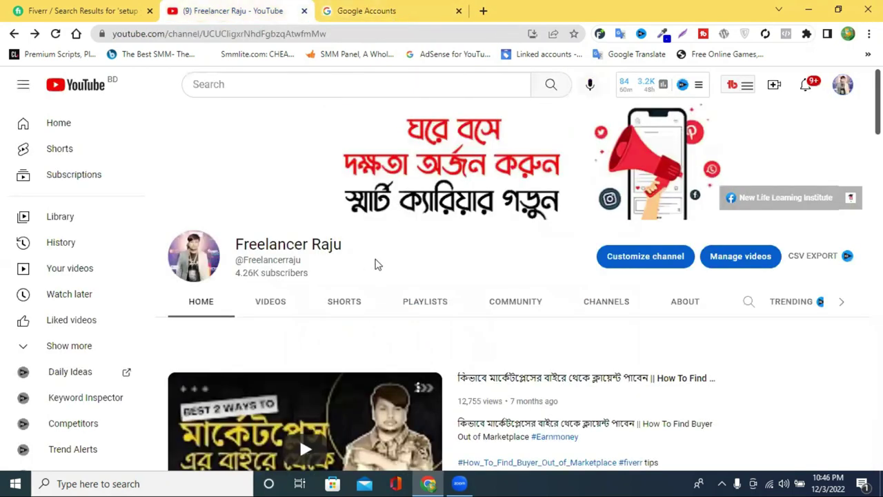
pyautogui.click(334, 7)
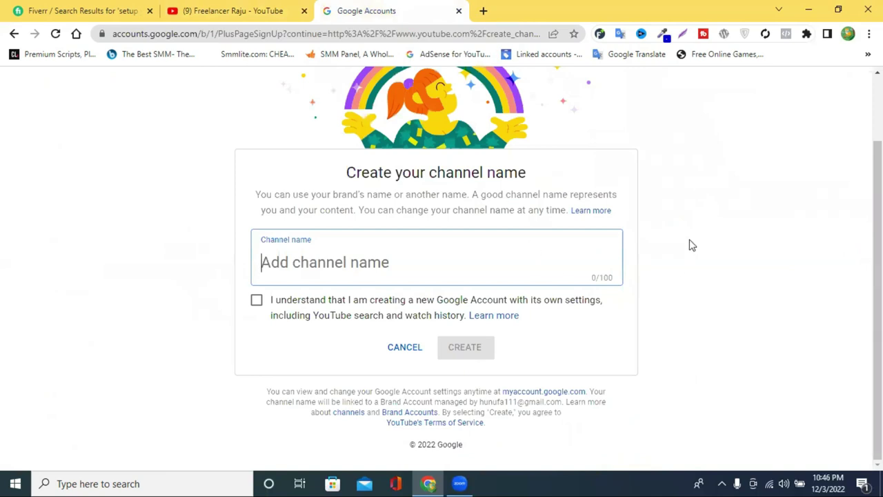
# - Open YouTube in another new tab and search for "village life"
pyautogui.click(483, 11)
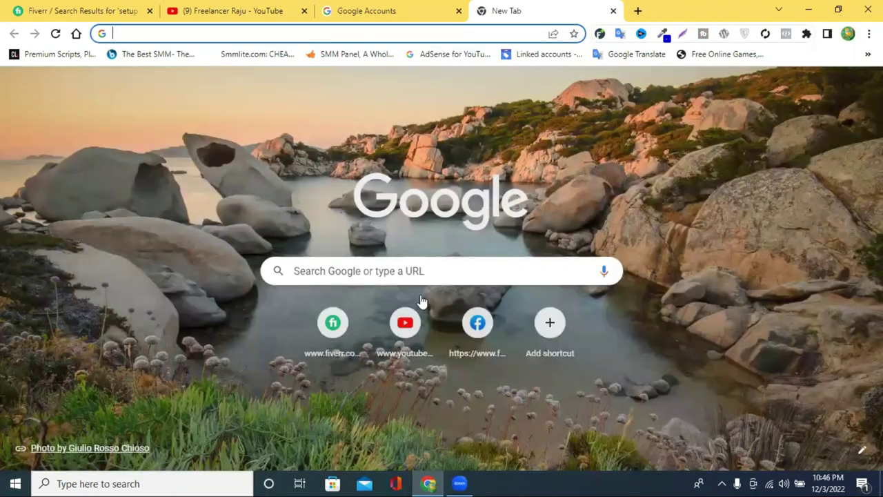
pyautogui.click(420, 304)
pyautogui.click(373, 8)
pyautogui.click(483, 9)
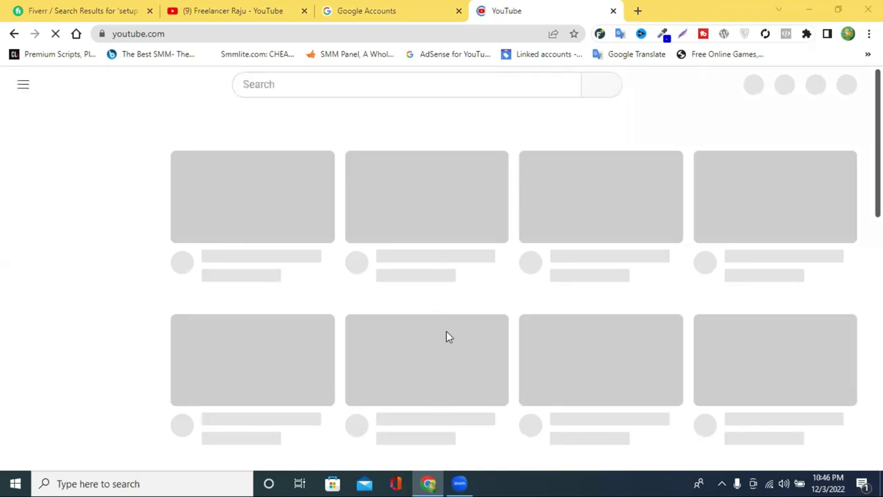
pyautogui.click(358, 84)
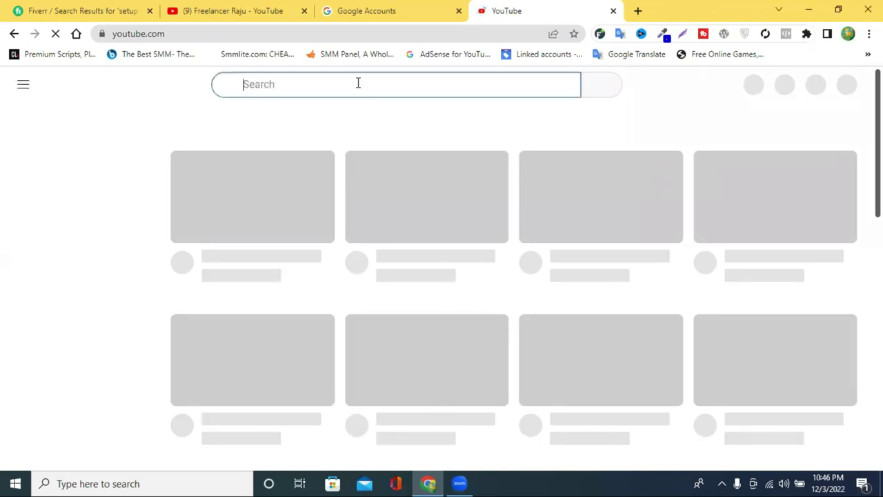
pyautogui.write('vl')
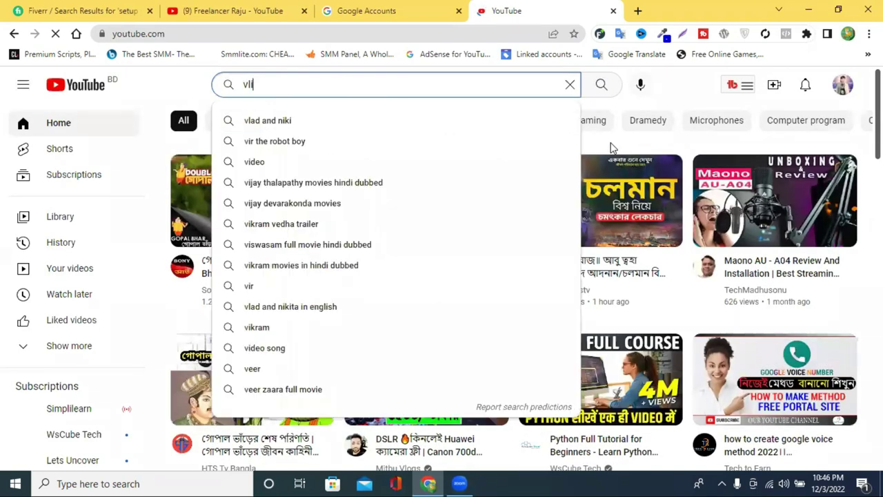
pyautogui.write('l')
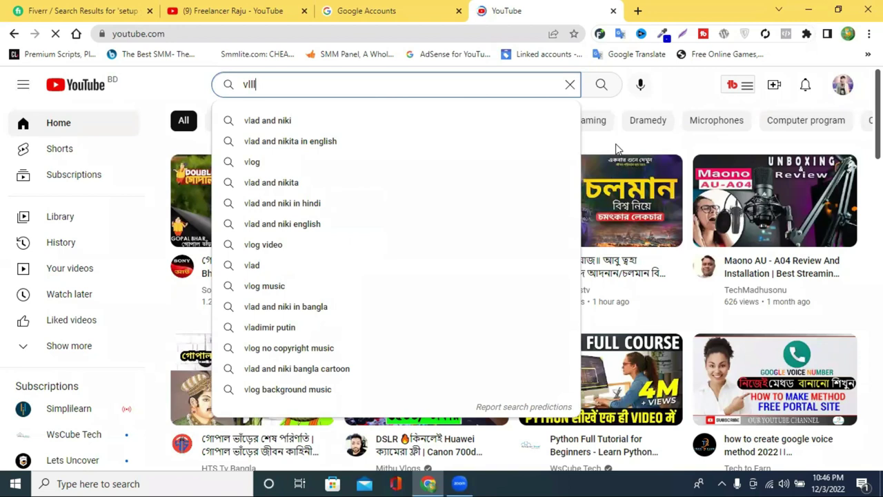
pyautogui.write('ige')
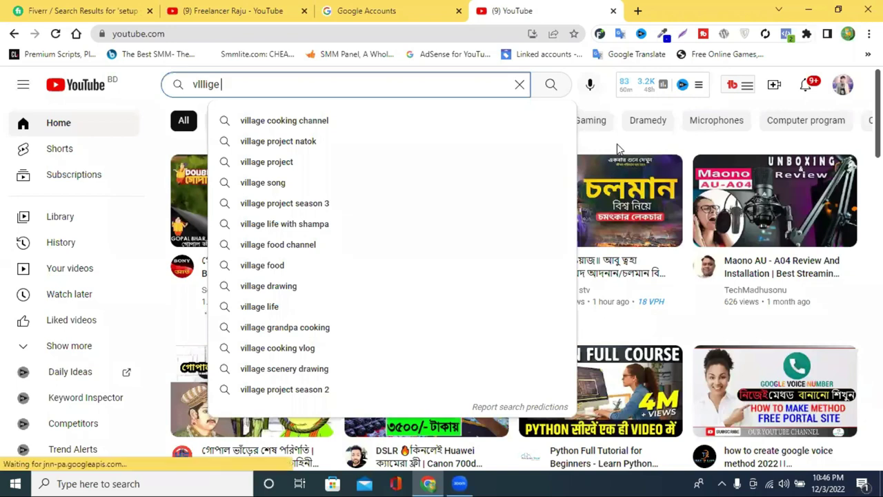
pyautogui.click(262, 308)
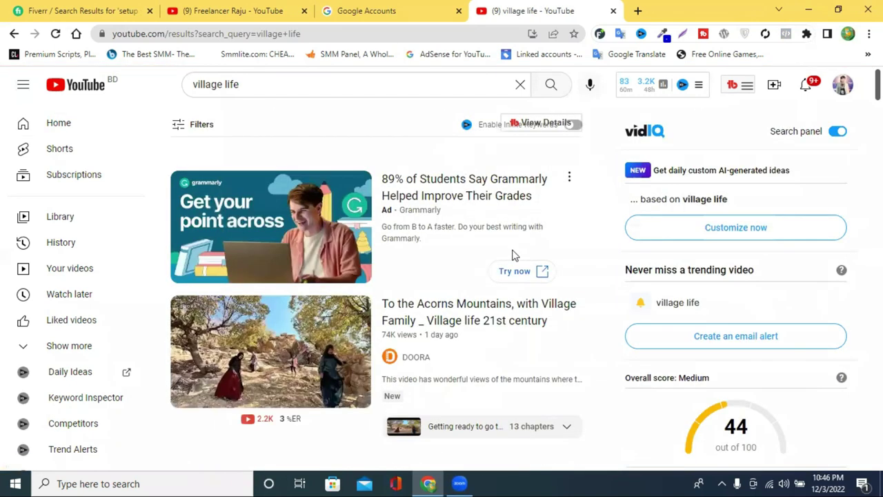
# - Examine the vidIQ overall score, volume, competition and search-term statistics for "village life"
pyautogui.scroll(-4, 792, 234)
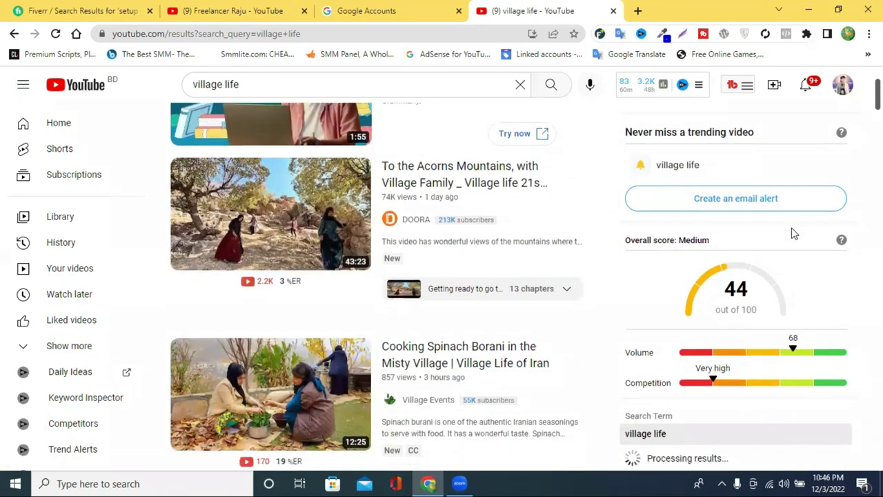
pyautogui.scroll(-2, 792, 232)
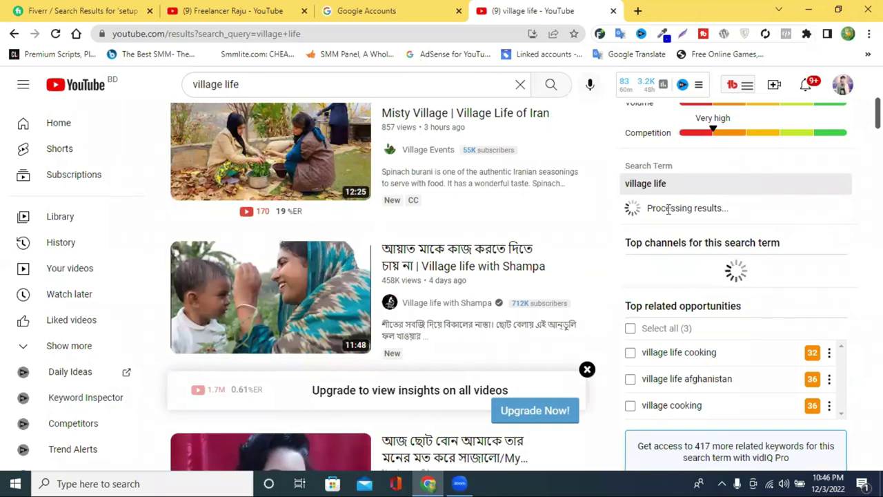
pyautogui.scroll(3, 690, 186)
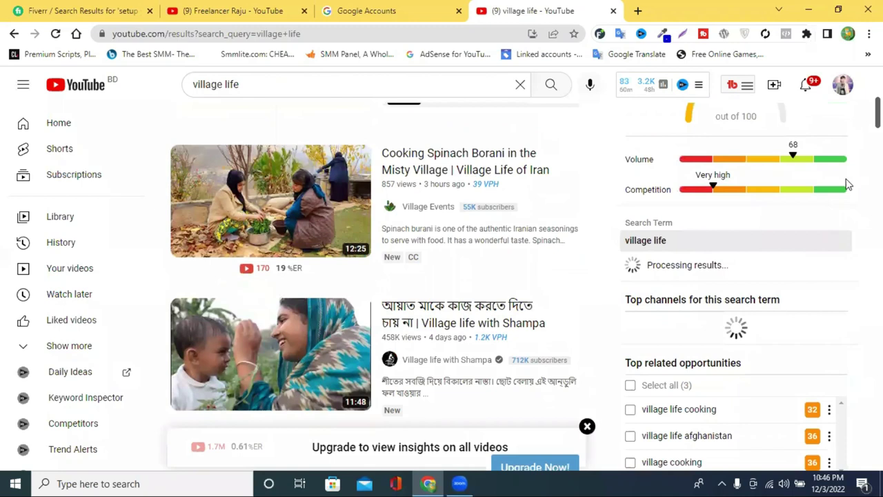
pyautogui.scroll(2, 694, 177)
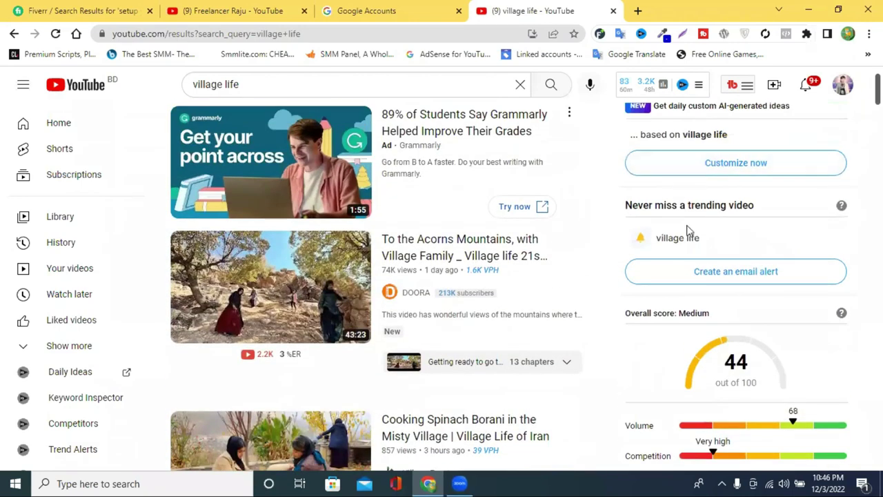
pyautogui.scroll(-1, 738, 280)
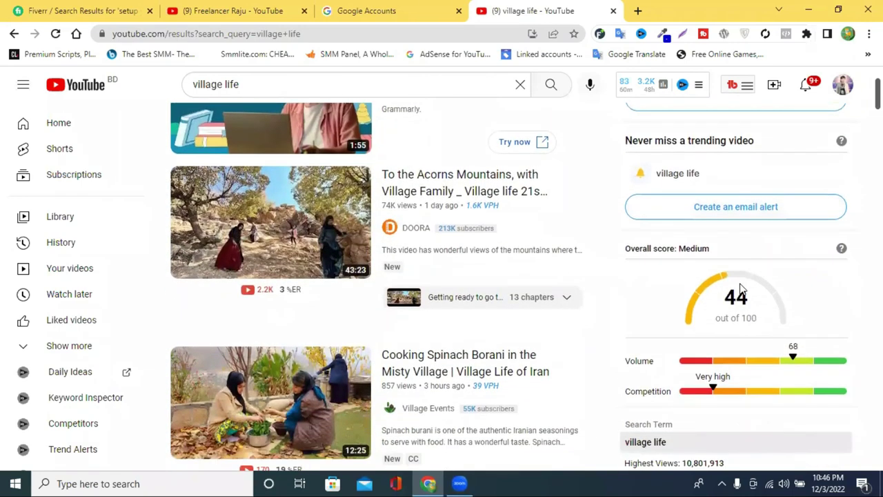
pyautogui.scroll(-3, 740, 284)
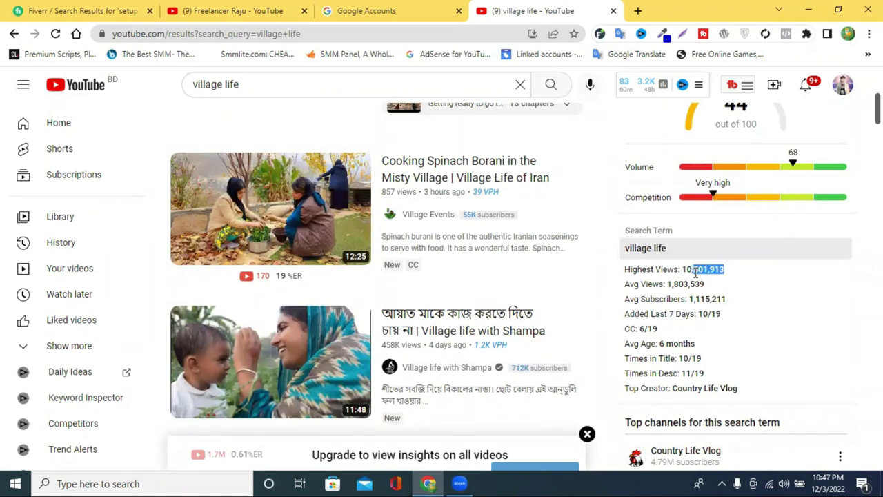
pyautogui.click(764, 274)
pyautogui.scroll(5, 602, 299)
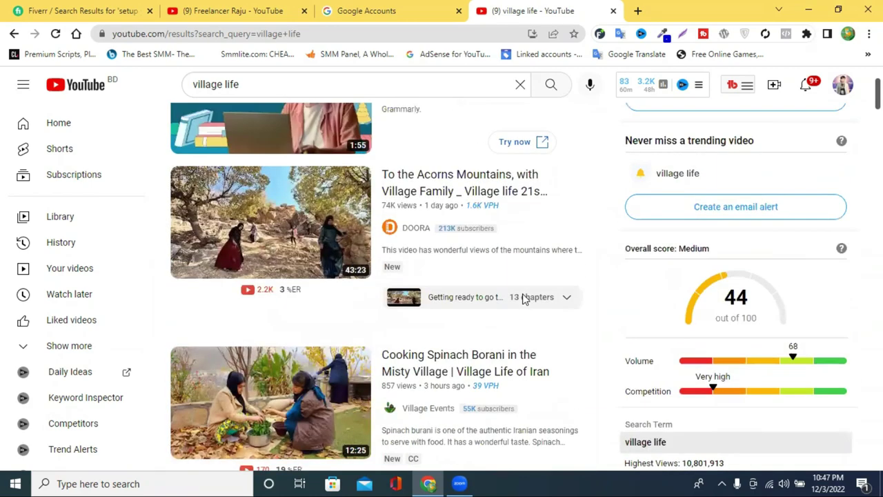
# - Review the "village life" video results and related keyword opportunities, and look up the Highest Views figure on Google in a separate tab
pyautogui.scroll(-8, 522, 298)
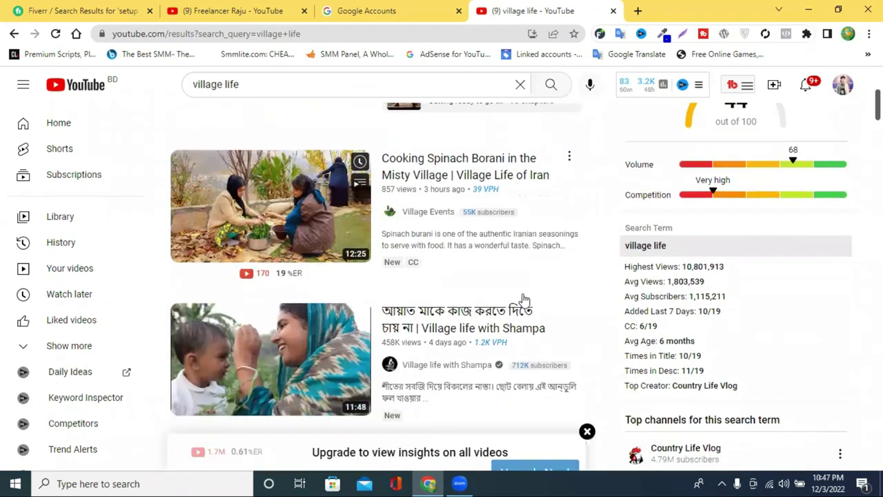
pyautogui.scroll(-3, 523, 298)
pyautogui.scroll(1, 476, 221)
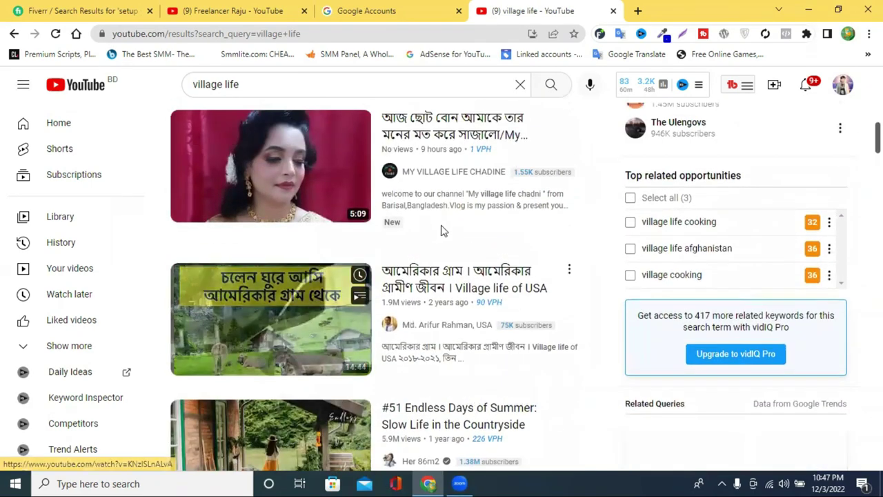
pyautogui.scroll(-2, 474, 212)
pyautogui.scroll(3, 757, 276)
pyautogui.scroll(3, 757, 276)
pyautogui.scroll(2, 697, 152)
pyautogui.moveTo(724, 269); pyautogui.dragTo(685, 269)
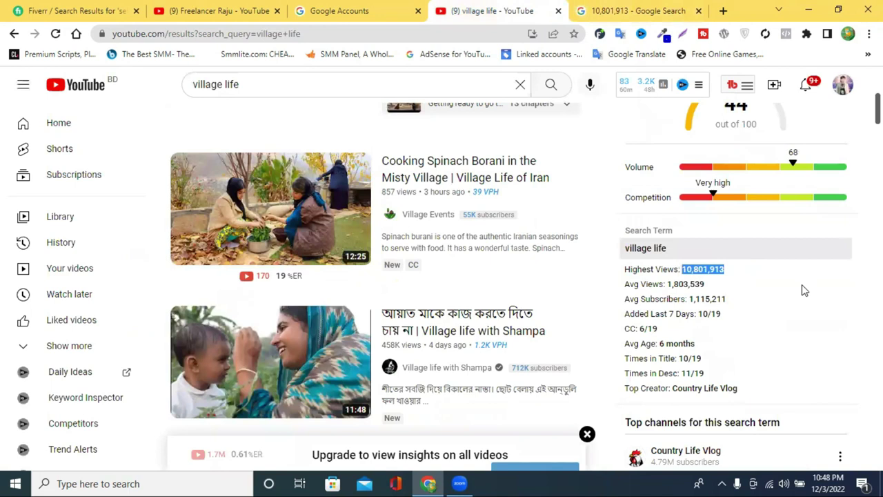
pyautogui.click(802, 284)
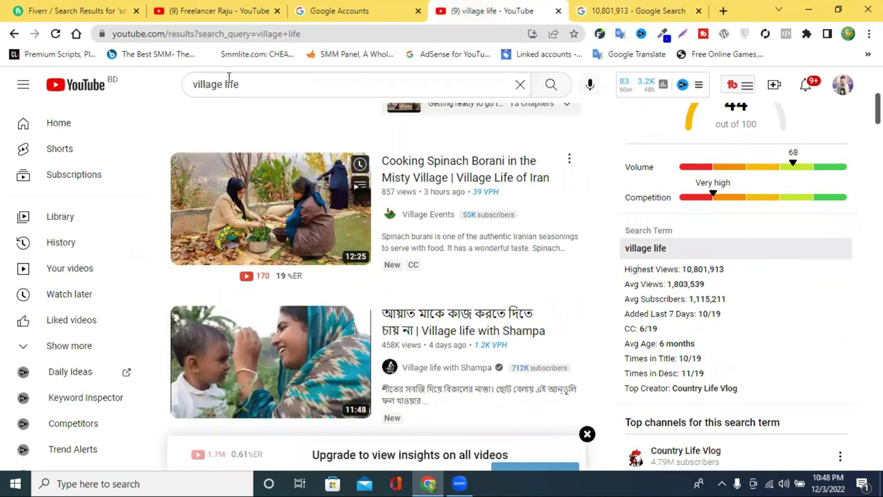
# - Add a personal first name in front of "village life" in the YouTube search field as a channel name idea, without running the search
pyautogui.click(255, 81)
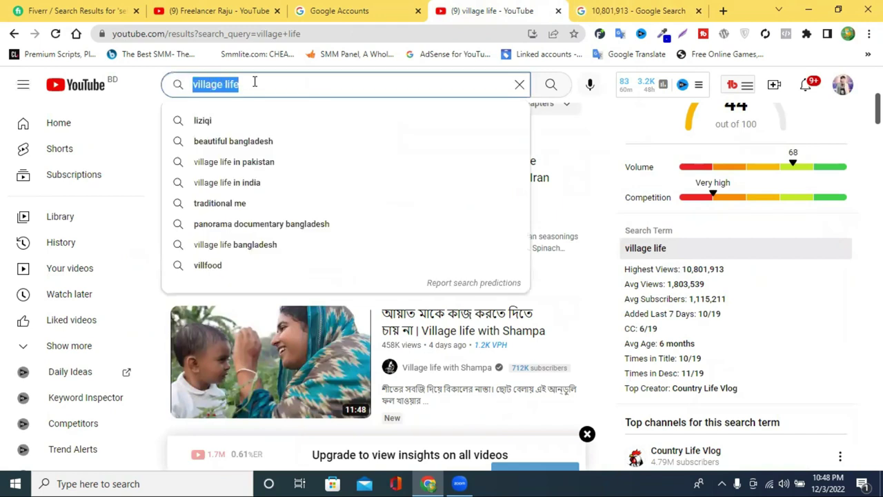
pyautogui.click(204, 85)
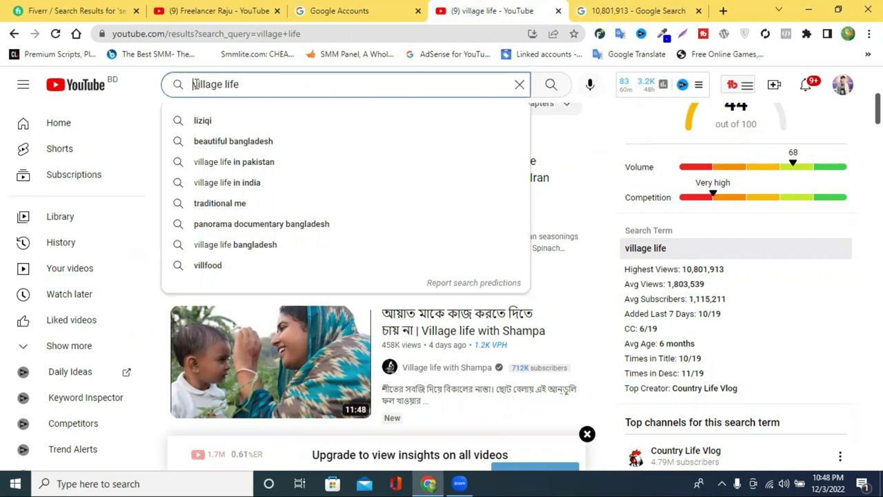
pyautogui.write('monir')
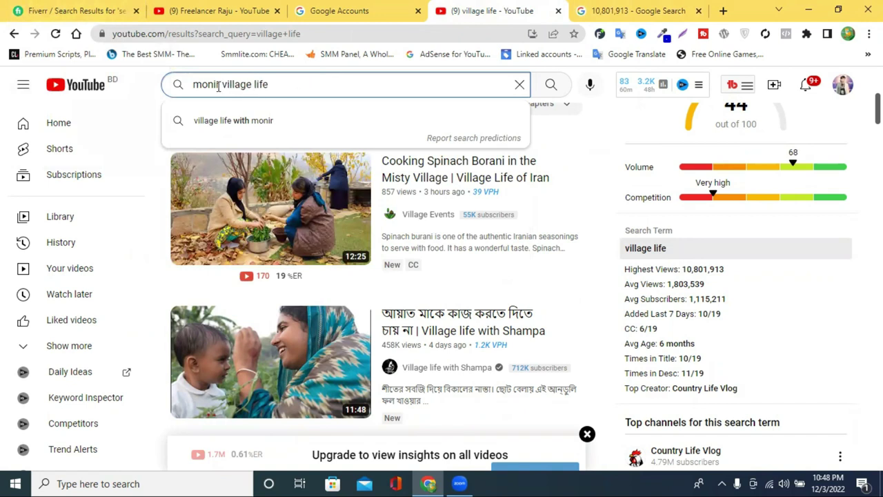
pyautogui.moveTo(220, 84); pyautogui.dragTo(185, 88)
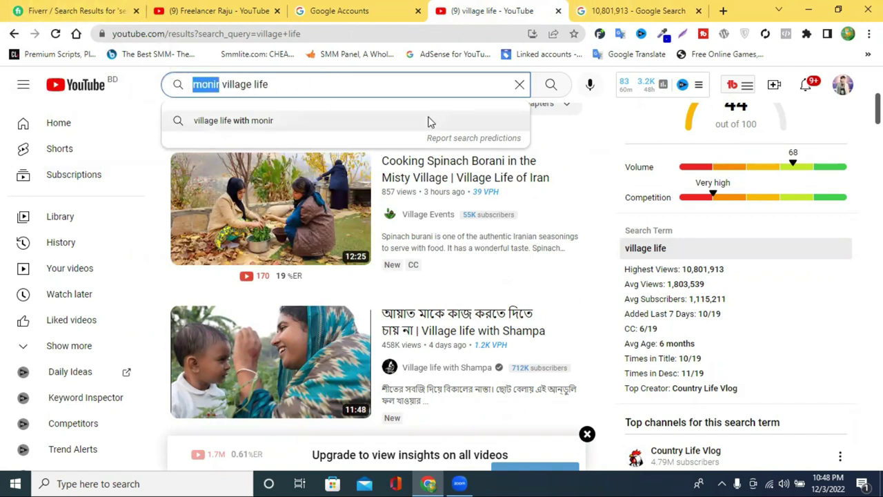
pyautogui.moveTo(278, 86); pyautogui.dragTo(220, 92)
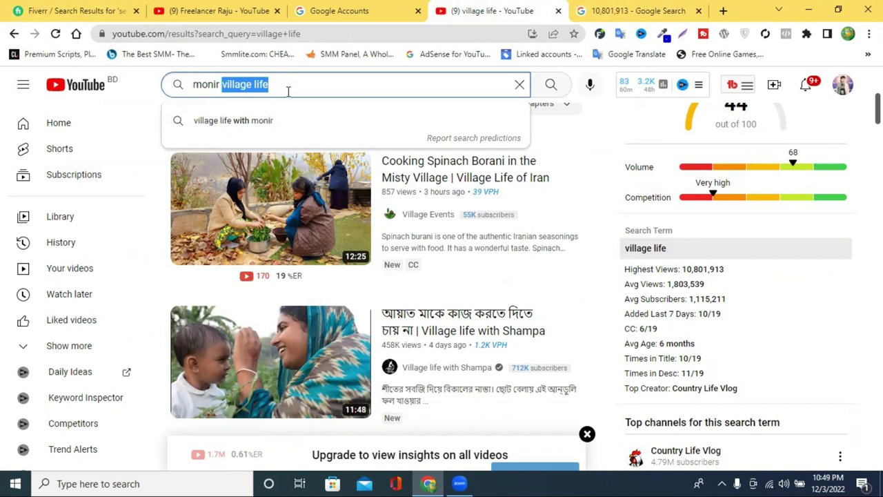
pyautogui.moveTo(281, 85); pyautogui.dragTo(227, 86)
pyautogui.click(595, 164)
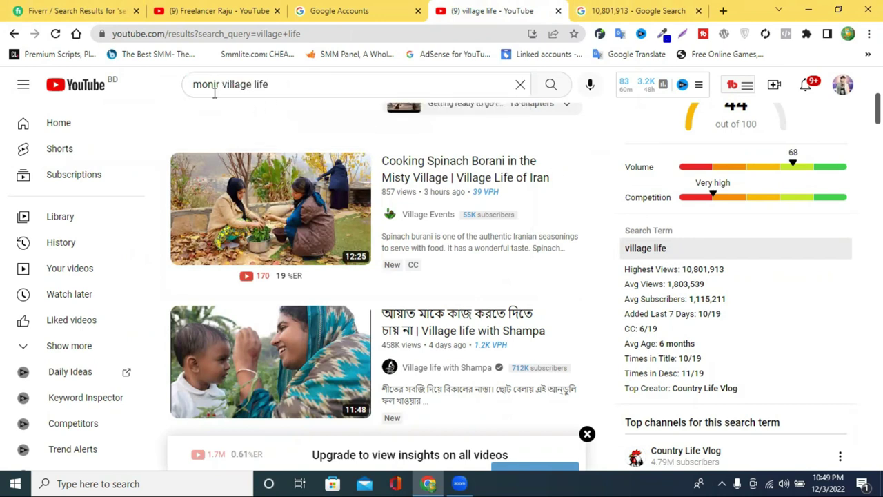
# - Examine the combined channel name idea in the search field, highlighting the whole phrase and its "village life" part
pyautogui.moveTo(196, 83); pyautogui.dragTo(277, 84)
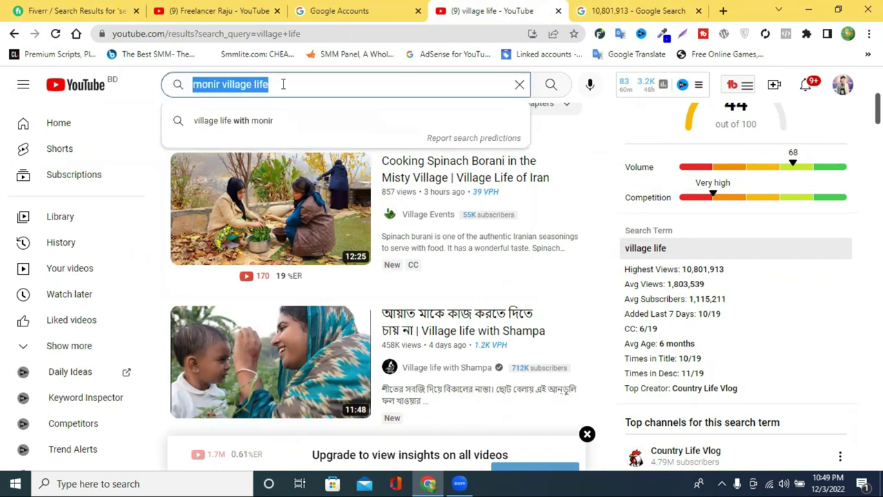
pyautogui.moveTo(283, 84); pyautogui.dragTo(224, 89)
pyautogui.click(585, 155)
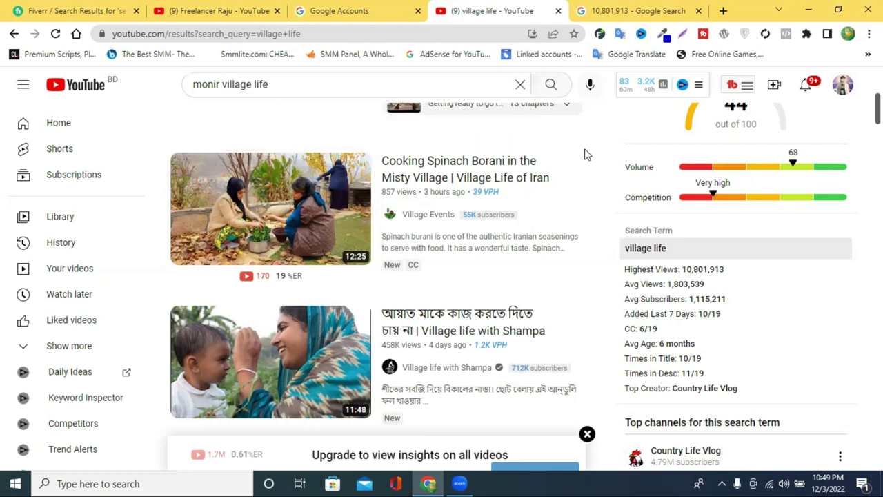
pyautogui.scroll(3, 586, 166)
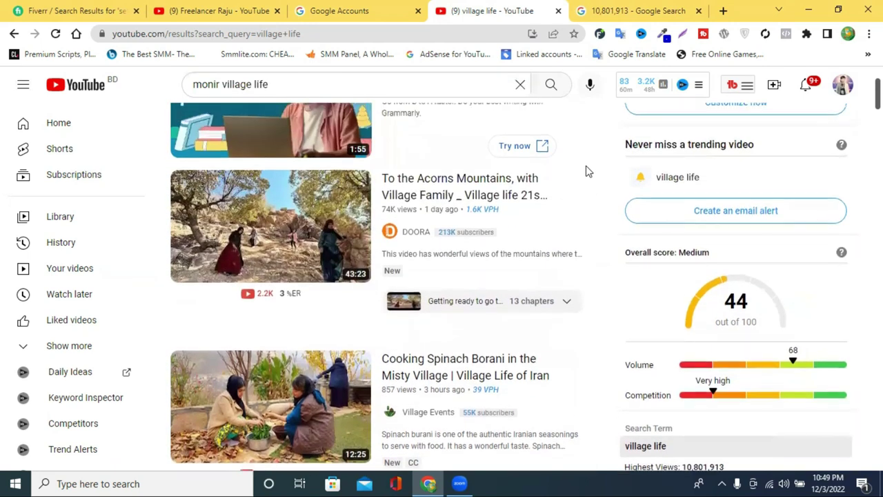
pyautogui.scroll(2, 583, 174)
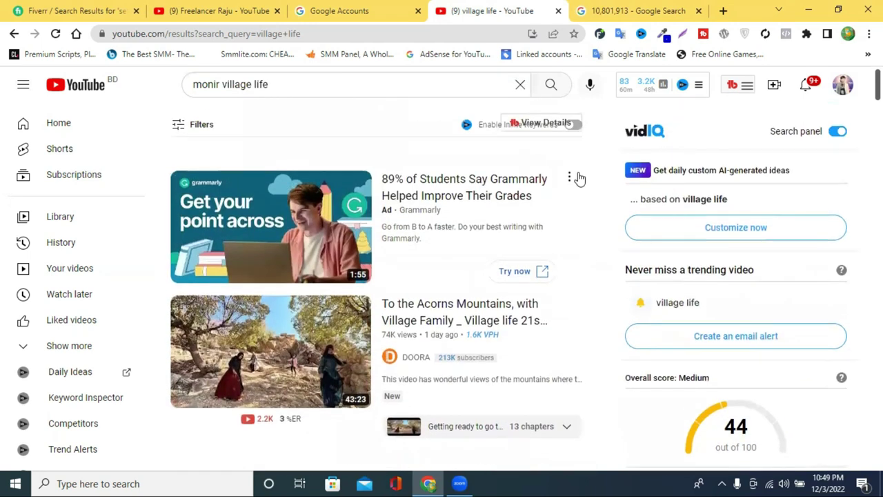
pyautogui.click(282, 86)
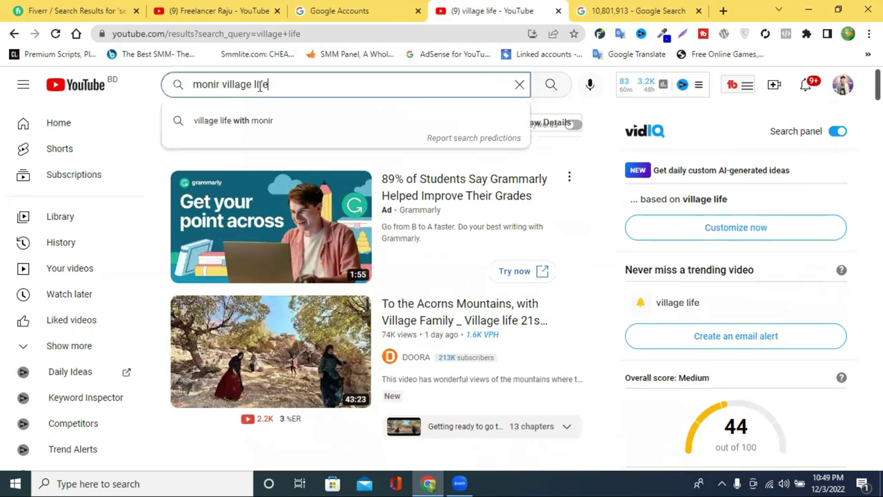
pyautogui.moveTo(261, 84); pyautogui.dragTo(226, 85)
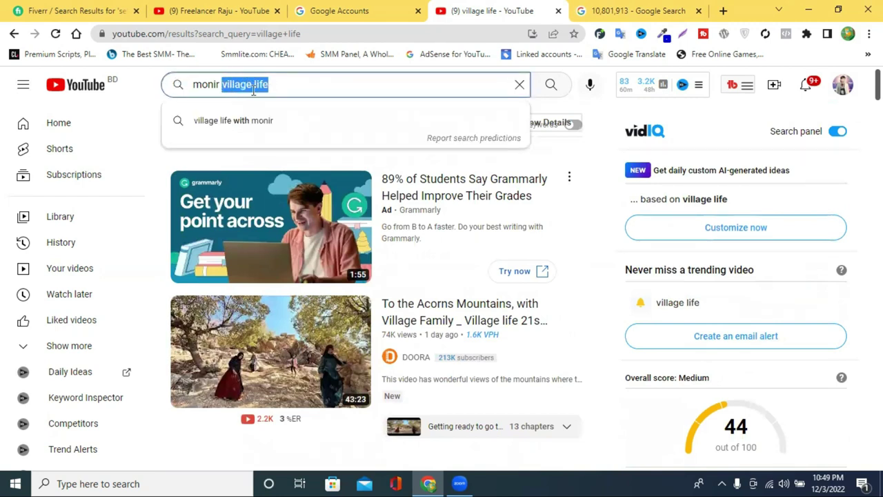
pyautogui.click(573, 232)
# - Compare the competing village life videos and channels with the keyword's competition rating and Highest Views figure
pyautogui.scroll(-3, 577, 230)
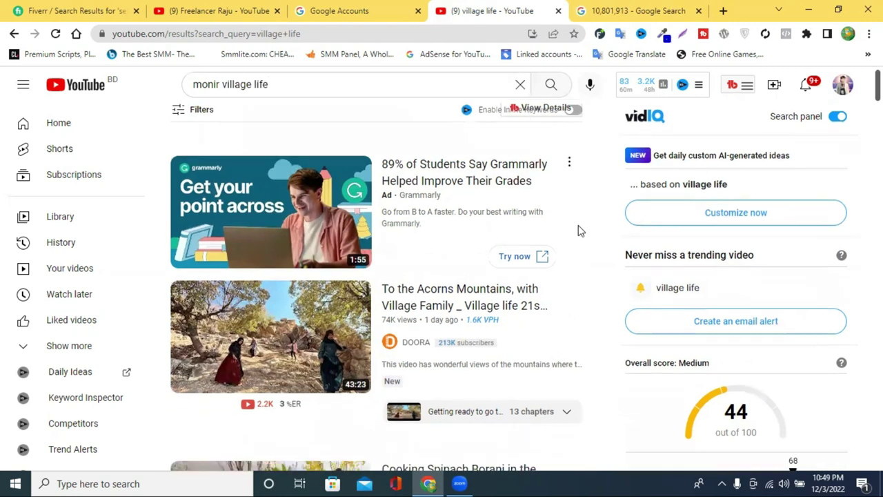
pyautogui.scroll(-2, 580, 231)
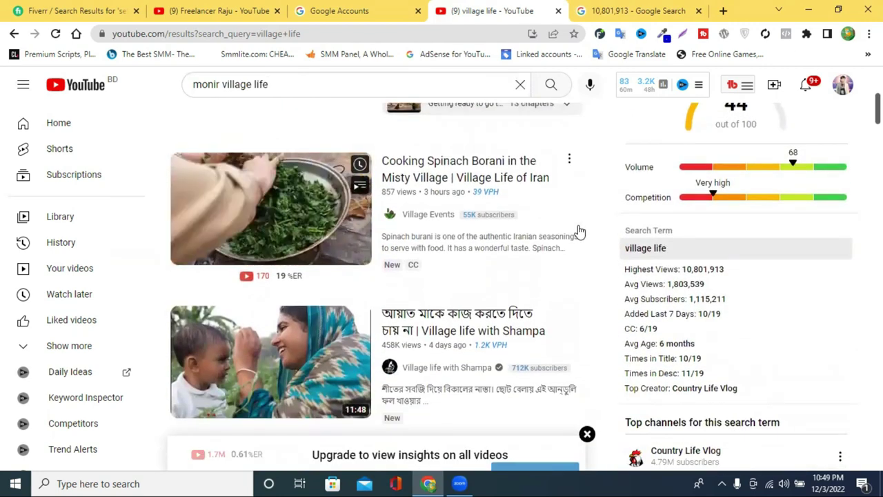
pyautogui.scroll(-1, 579, 231)
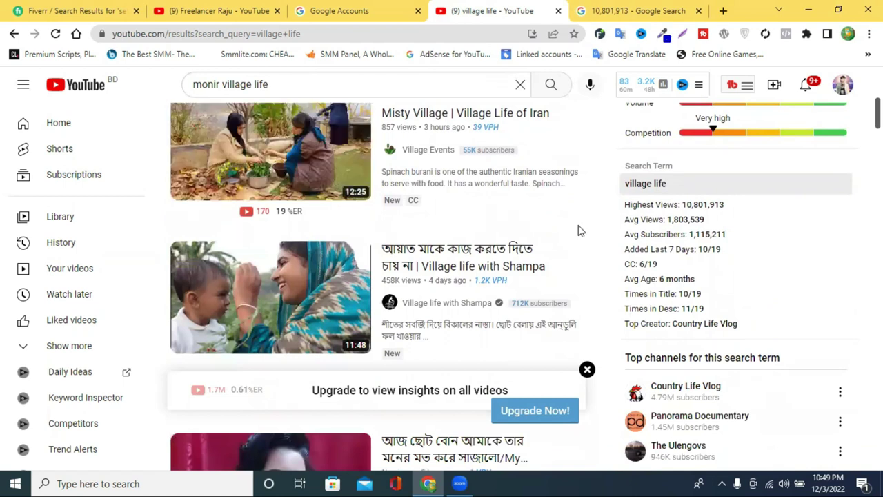
pyautogui.moveTo(444, 311)
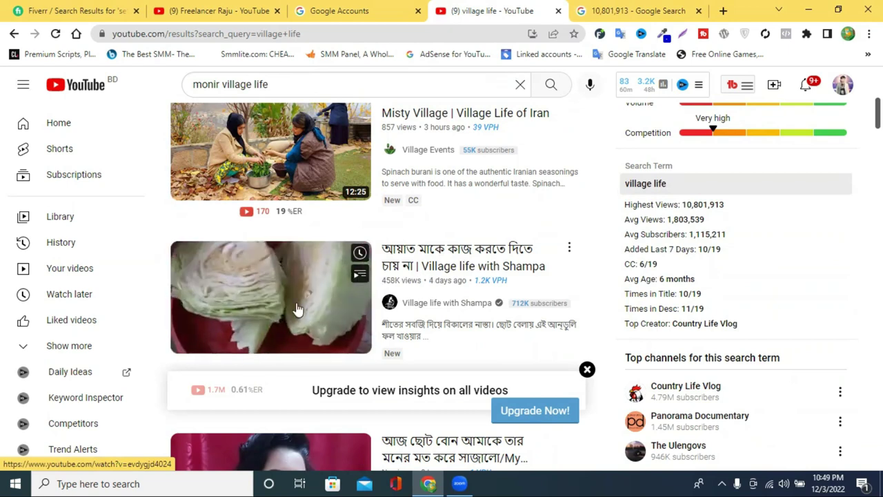
pyautogui.scroll(5, 293, 290)
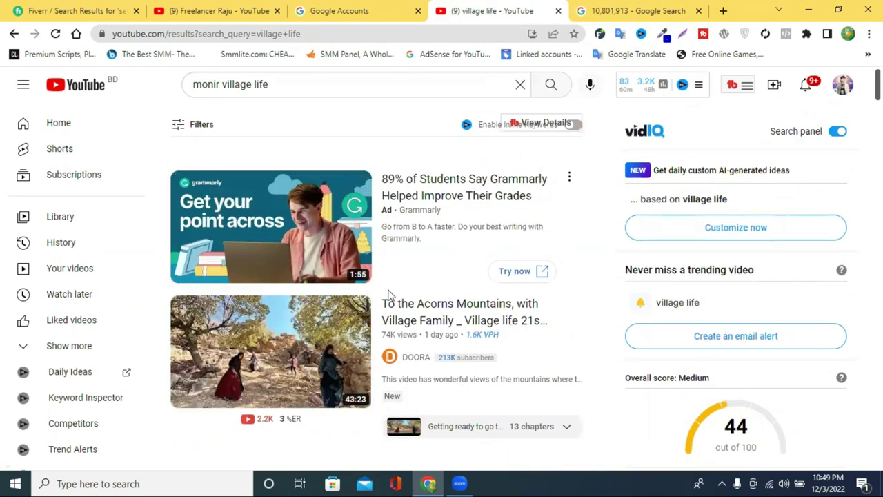
pyautogui.scroll(-1, 401, 295)
pyautogui.scroll(-3, 722, 260)
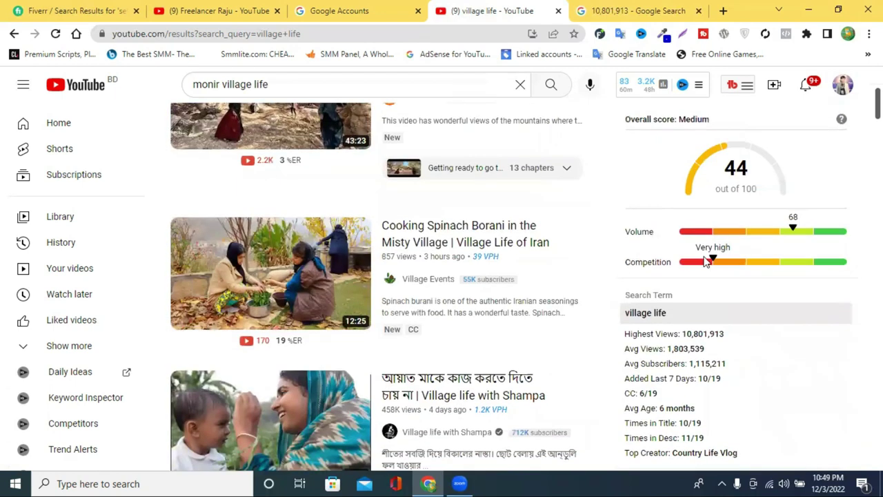
pyautogui.moveTo(731, 337); pyautogui.dragTo(644, 336)
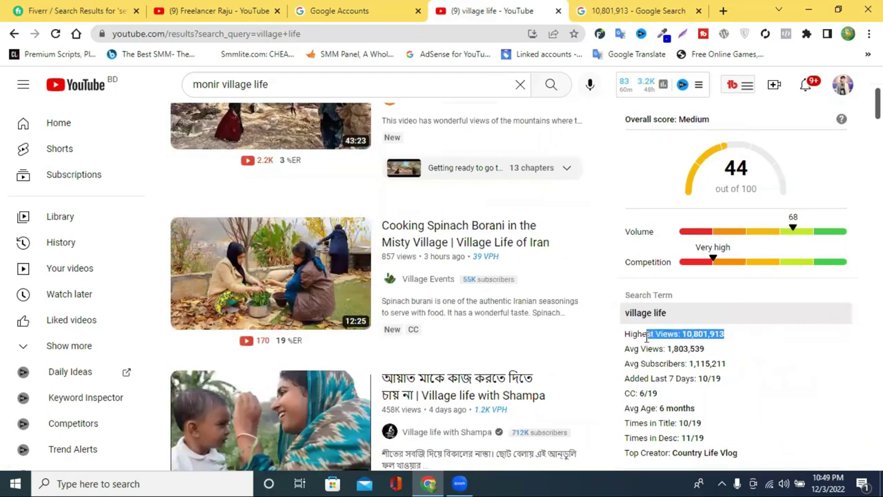
pyautogui.click(596, 285)
pyautogui.scroll(-4, 596, 285)
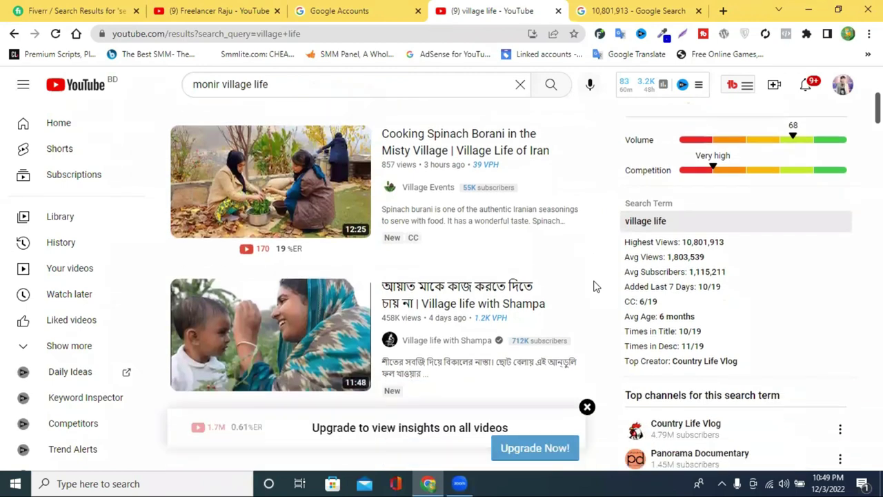
pyautogui.scroll(4, 597, 286)
pyautogui.scroll(3, 597, 287)
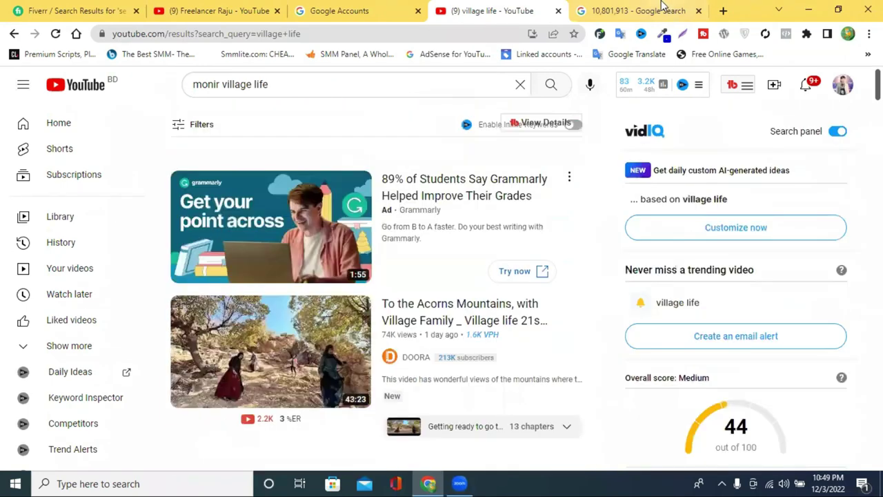
# - Close the tab with the Highest Views number search and search Google in a new tab for "youtube channel name generator"
pyautogui.click(665, 9)
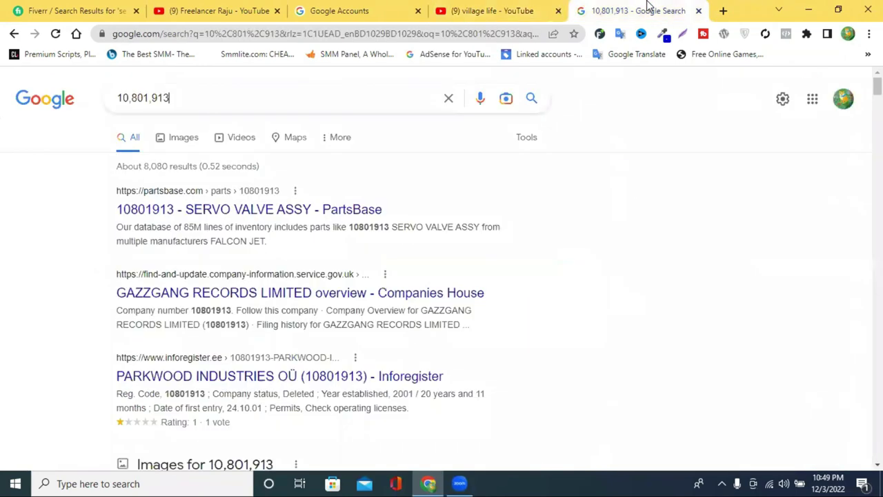
pyautogui.click(698, 10)
pyautogui.click(639, 11)
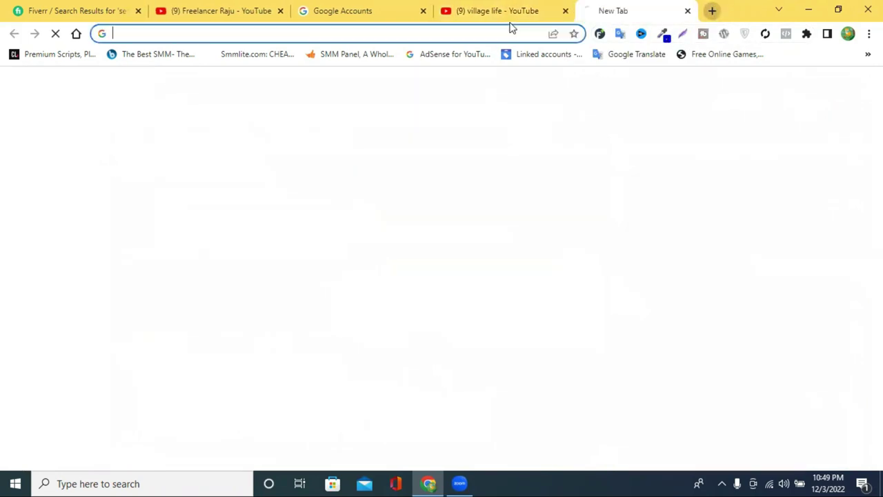
pyautogui.click(483, 31)
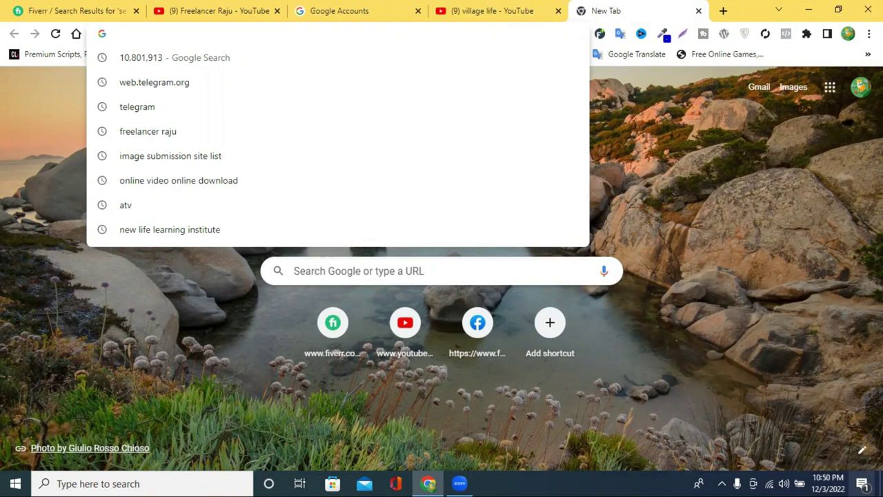
pyautogui.write('youtu')
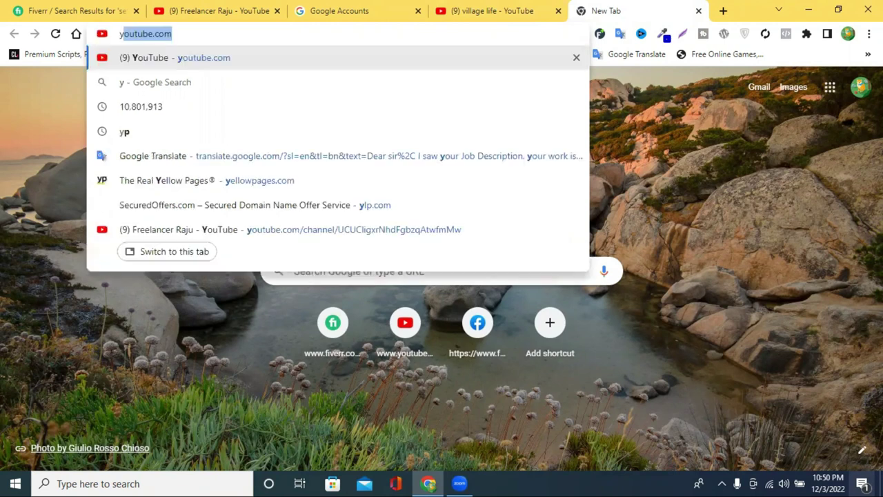
pyautogui.write('be ')
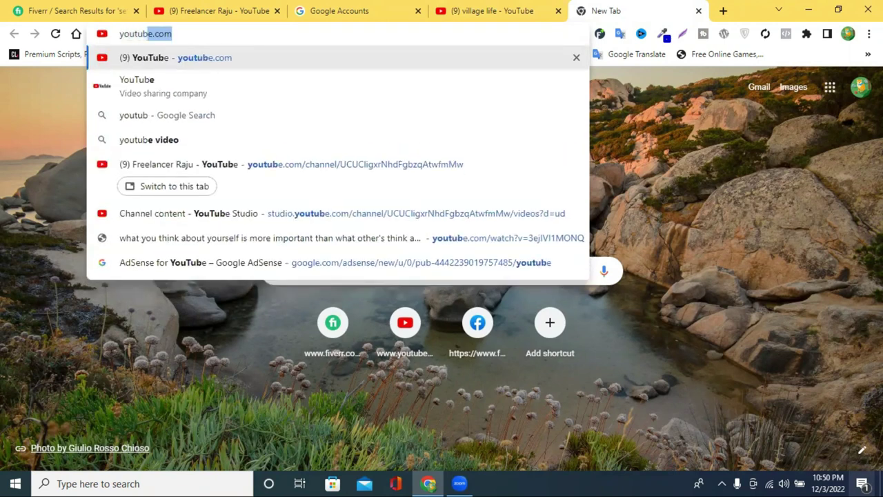
pyautogui.write('cha')
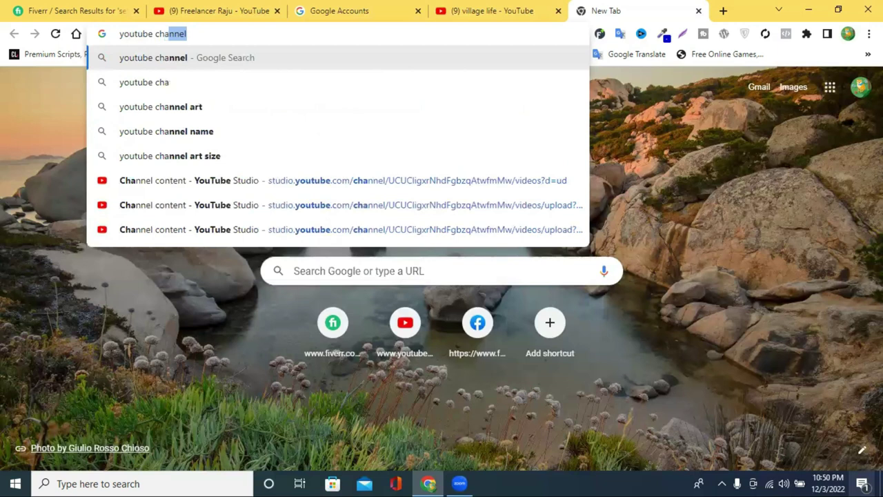
pyautogui.write('nnel name')
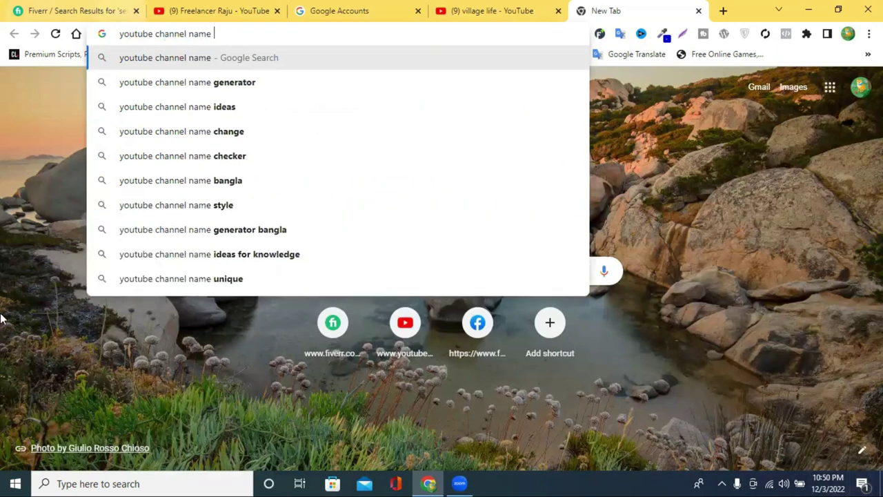
pyautogui.press('Down')
pyautogui.press('Return')
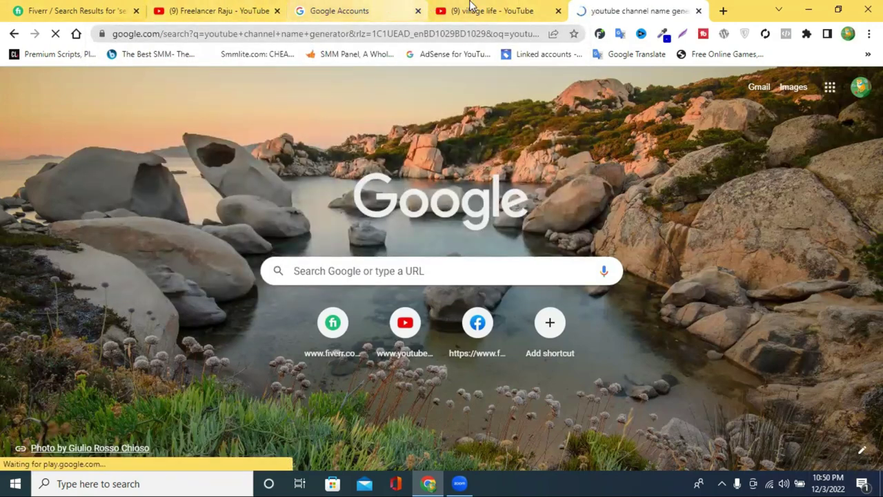
# - Copy only the "village life" part of the channel name idea from the YouTube search field
pyautogui.click(475, 9)
pyautogui.doubleClick(237, 83)
pyautogui.moveTo(288, 85); pyautogui.dragTo(223, 98)
pyautogui.rightClick(234, 90)
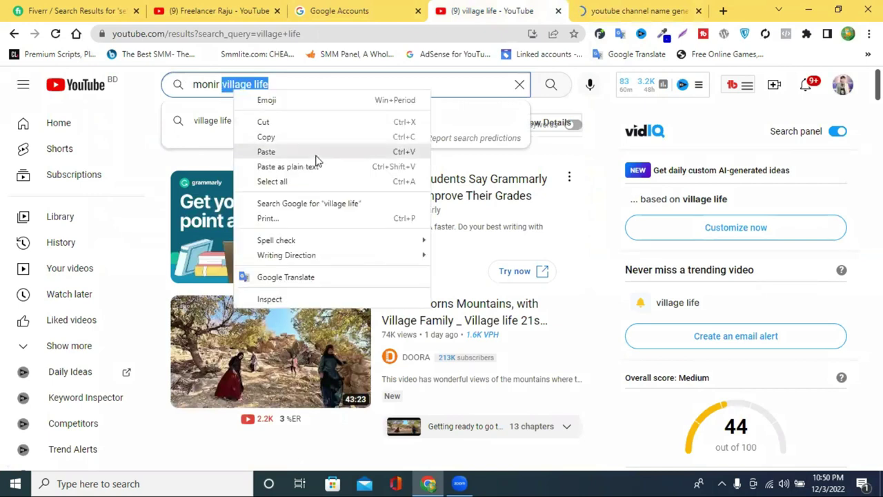
pyautogui.click(317, 136)
# - Generate YouTube name ideas for the copied keyword "village life" on the businessnamegenerator.com Youtube Name Generator page
pyautogui.click(593, 10)
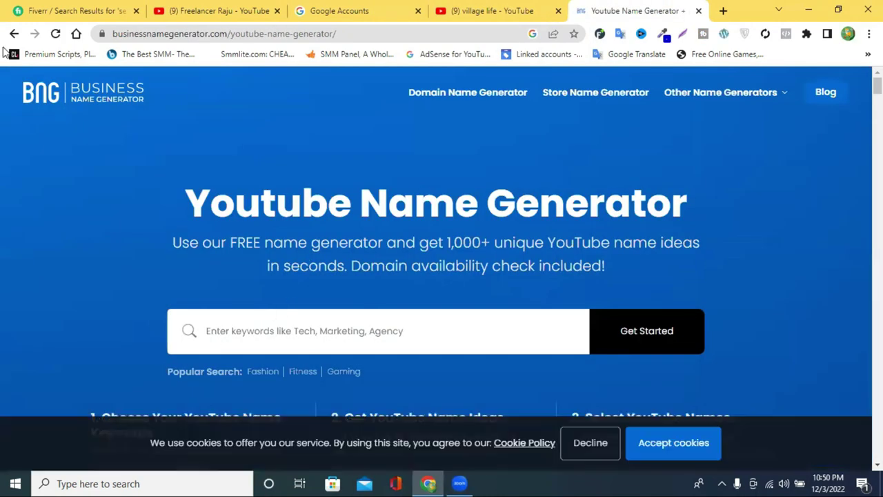
pyautogui.click(269, 333)
pyautogui.hotkey('ctrl', 'v')
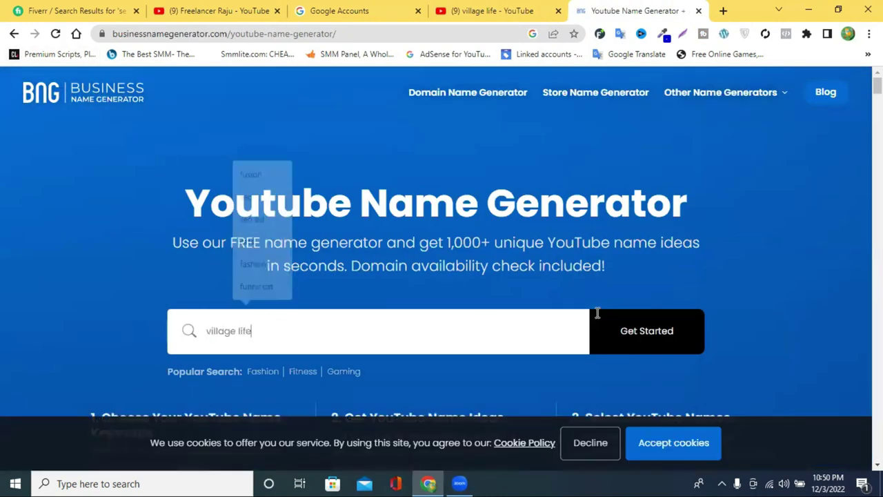
pyautogui.click(657, 342)
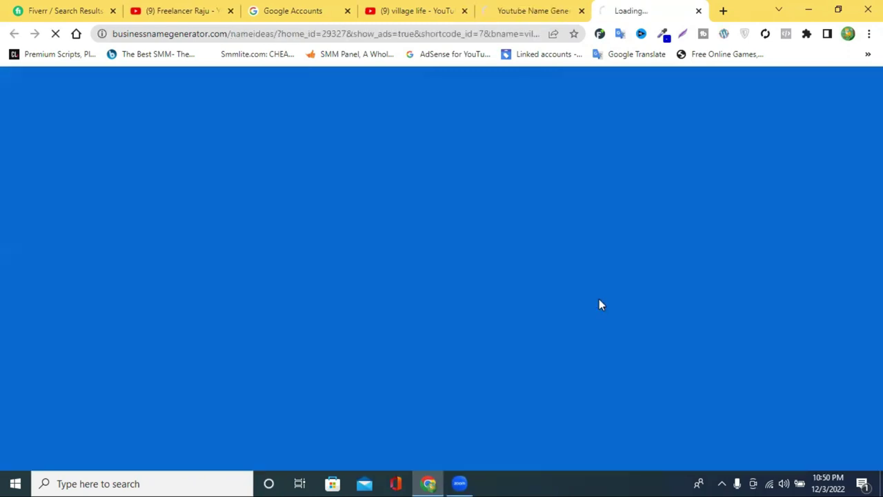
# - Close the generated name ideas tab and return from the GoDaddy offer page to the Google name generator results
pyautogui.click(570, 19)
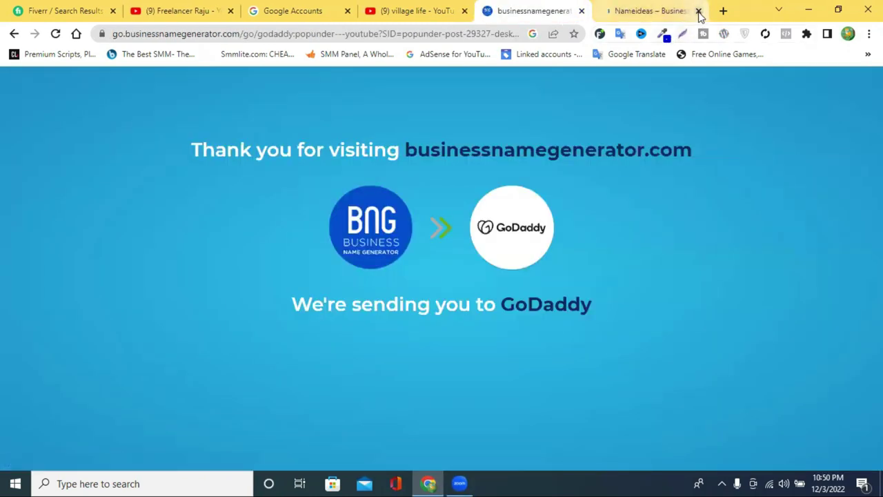
pyautogui.click(699, 12)
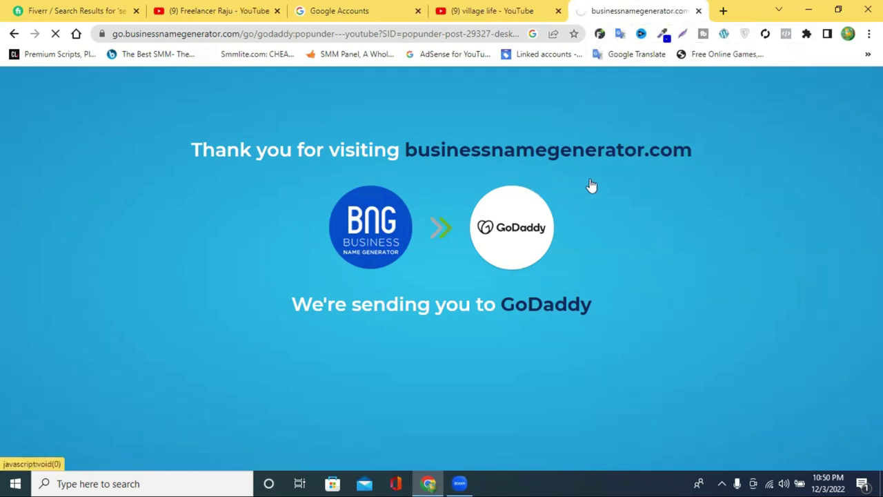
pyautogui.scroll(-5, 523, 185)
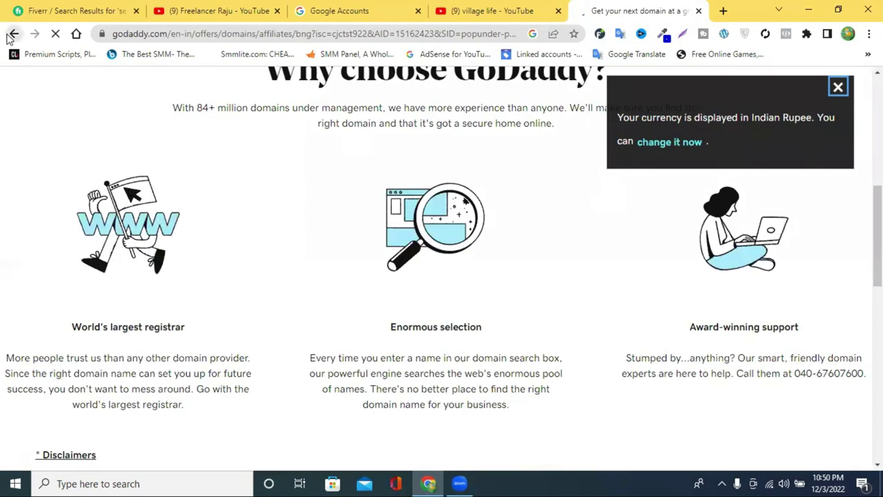
pyautogui.click(13, 33)
pyautogui.click(13, 34)
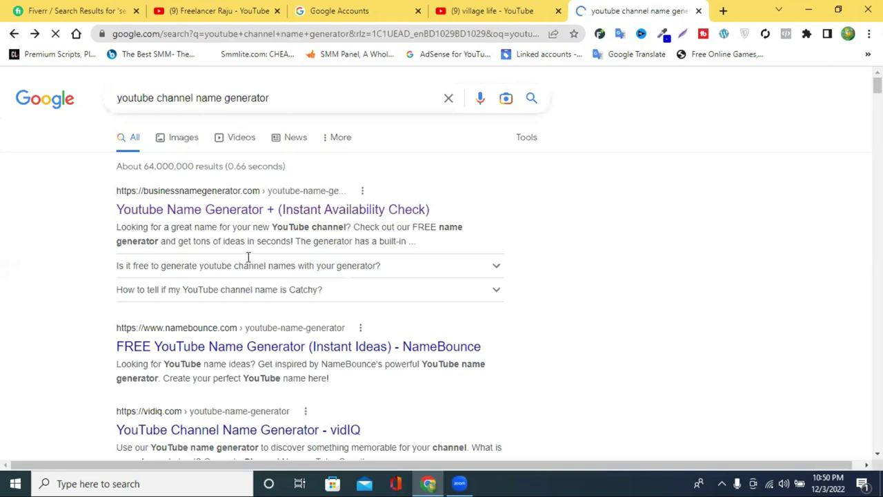
# - Open the NameBounce YouTube Name Generator from the search results and generate names for "village life"
pyautogui.scroll(-2, 248, 256)
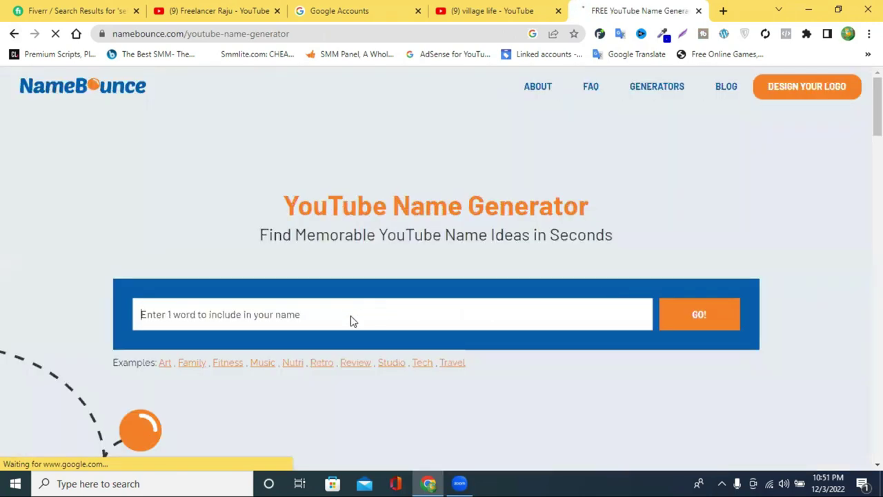
pyautogui.click(338, 308)
pyautogui.hotkey('ctrl', 'v')
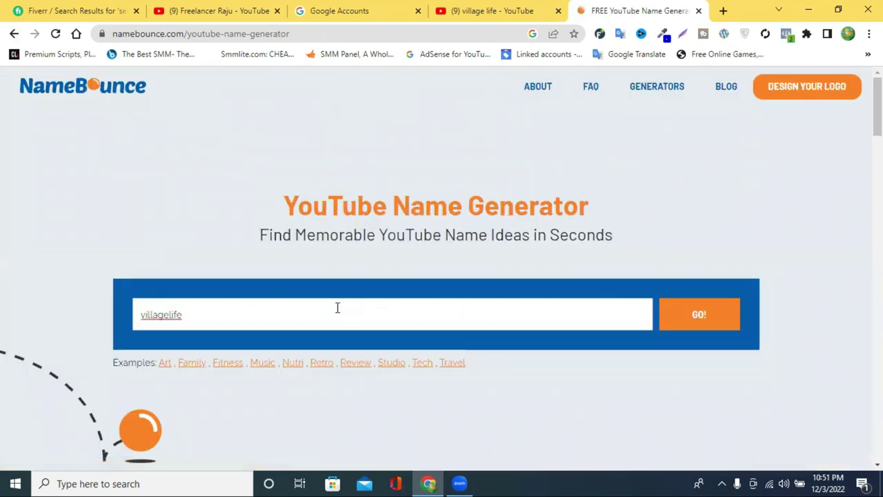
pyautogui.click(167, 315)
pyautogui.click(697, 317)
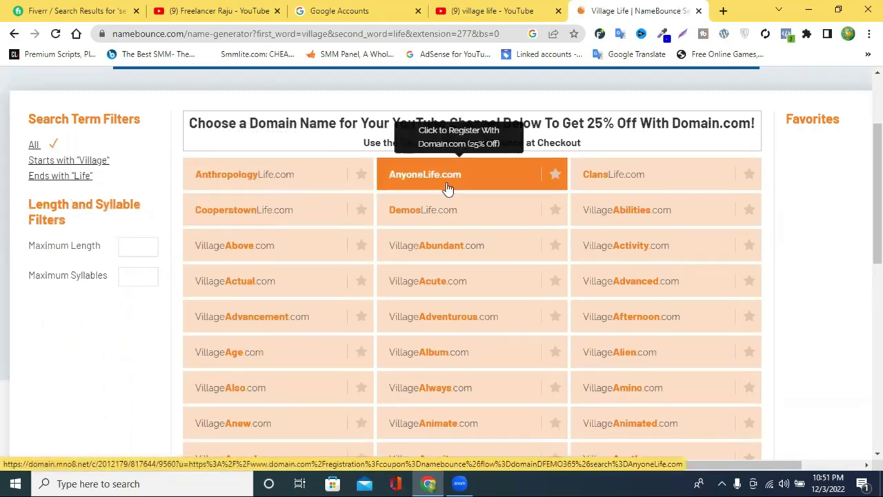
# - Look through the NameBounce name suggestions for "village life" and return to the Google search results
pyautogui.scroll(-2, 597, 209)
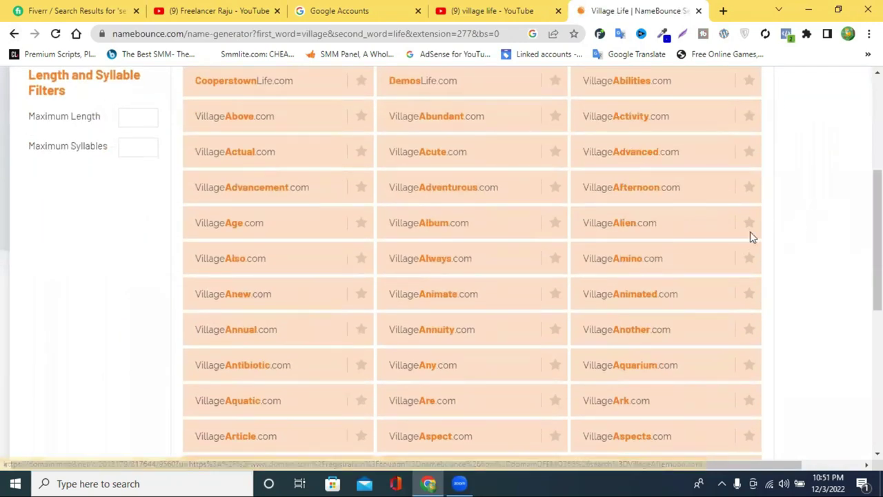
pyautogui.scroll(-5, 800, 193)
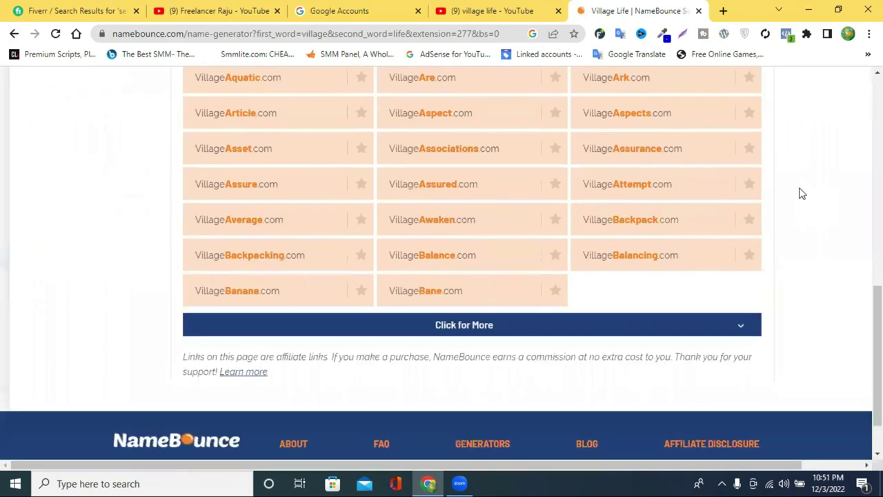
pyautogui.scroll(9, 608, 232)
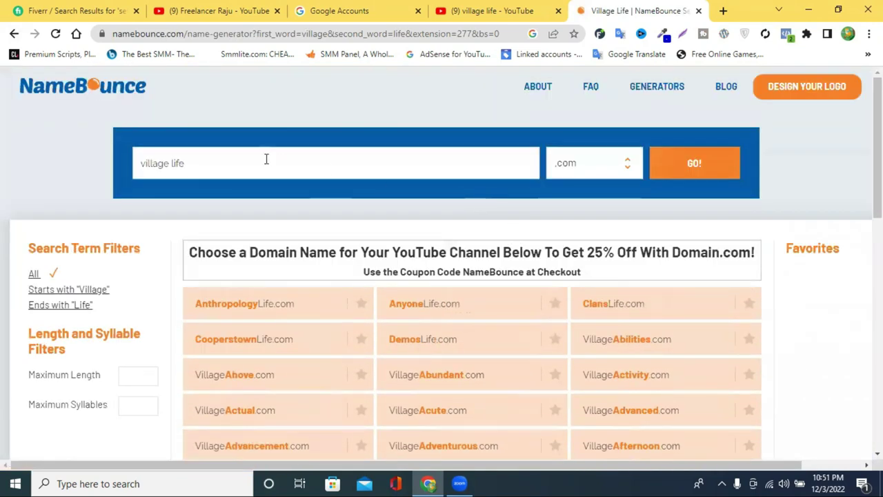
pyautogui.click(14, 33)
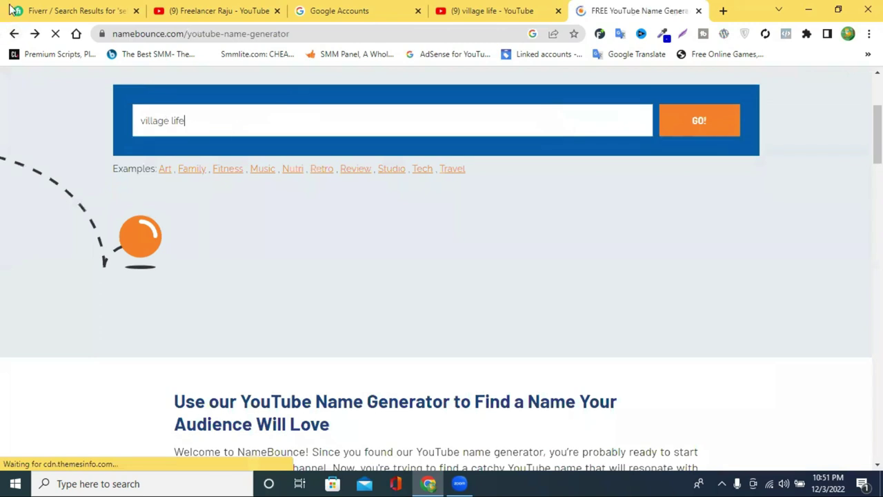
pyautogui.click(13, 34)
pyautogui.scroll(-2, 236, 112)
pyautogui.scroll(2, 290, 164)
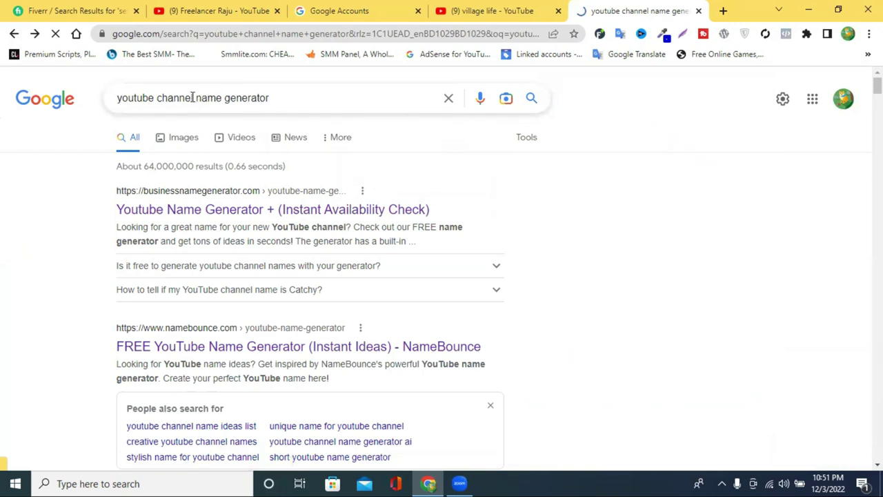
# - Change the Google search to "business name generator" and open the businessnamegenerator.com result
pyautogui.keyDown('shift'); pyautogui.click(119, 101); pyautogui.keyUp('shift')
pyautogui.write('bui')
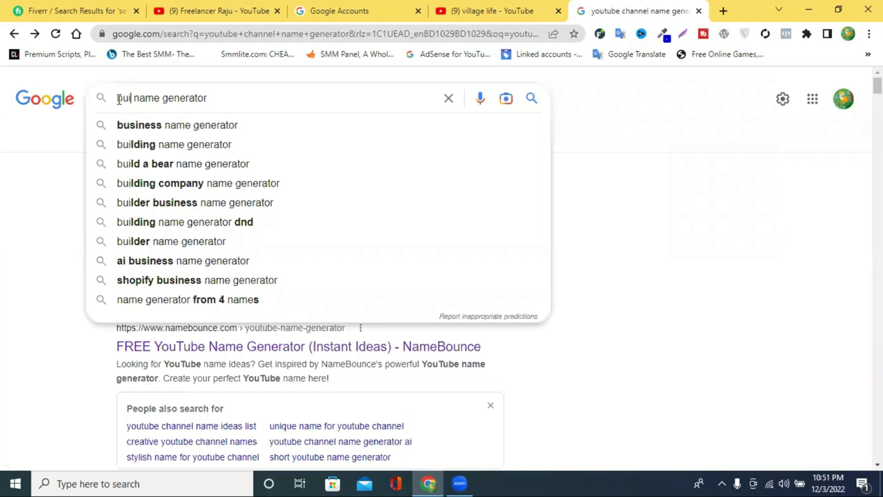
pyautogui.press('BackSpace')
pyautogui.click(166, 126)
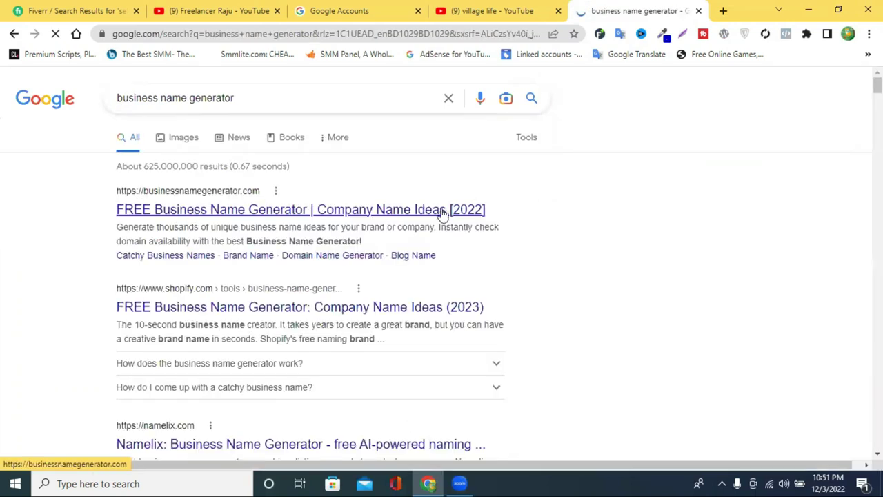
pyautogui.click(442, 208)
# - Enter "village life" as the keyword in the Business Name Generator and generate name ideas
pyautogui.click(303, 336)
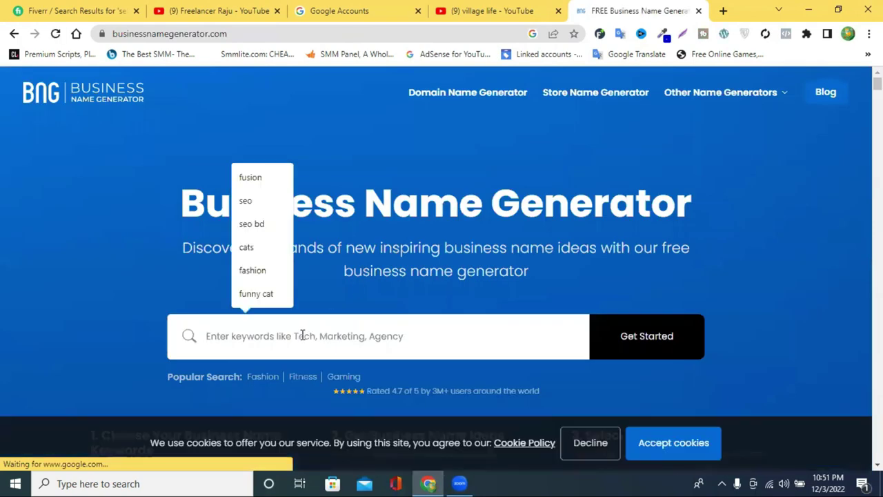
pyautogui.hotkey('ctrl', 'v')
pyautogui.click(620, 338)
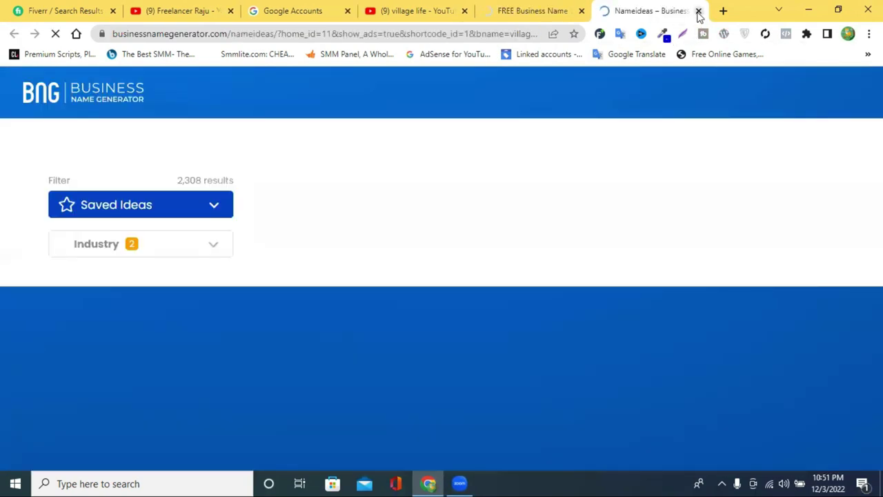
# - Close the loading name ideas tab, return from the GoDaddy offer to the Business Name Generator and generate the "village life" ideas again
pyautogui.click(698, 11)
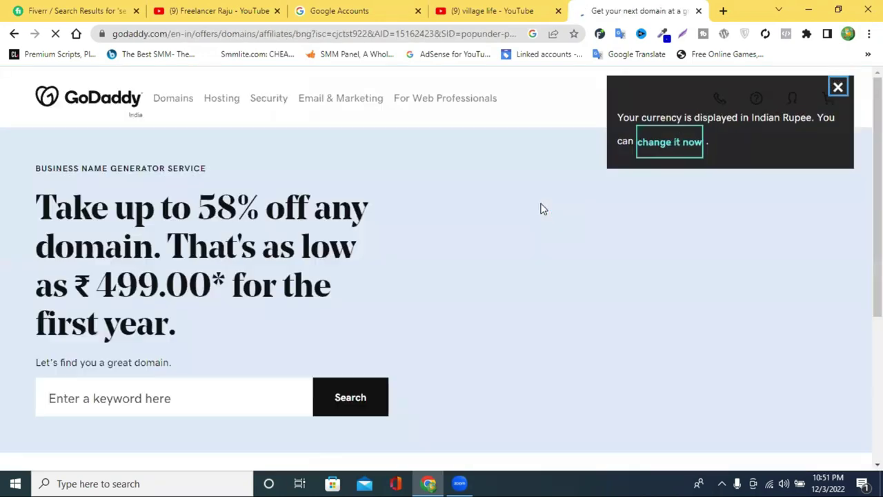
pyautogui.scroll(-4, 499, 202)
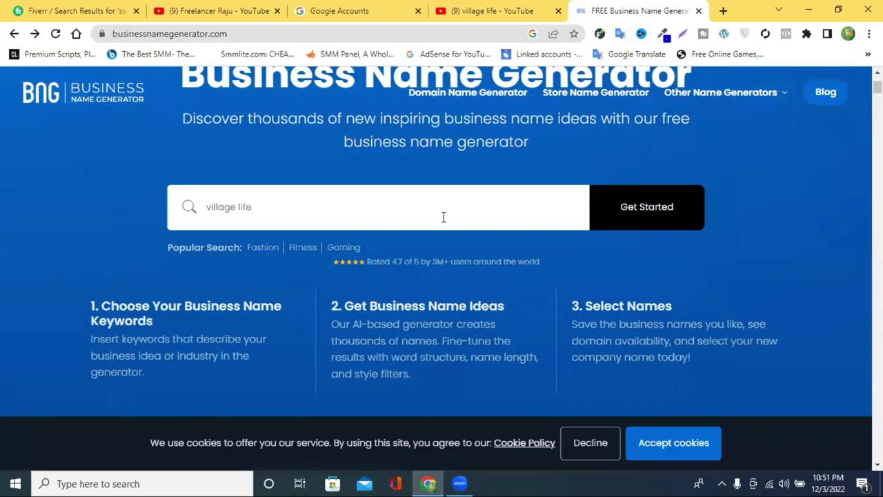
pyautogui.click(630, 215)
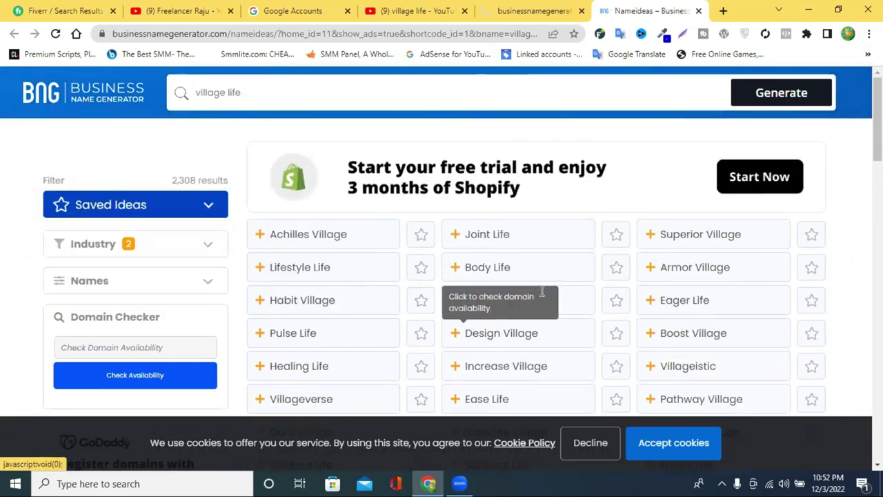
# - Dismiss the spin-the-wheel discount offer and browse the generated "village life" name ideas
pyautogui.scroll(-2, 584, 290)
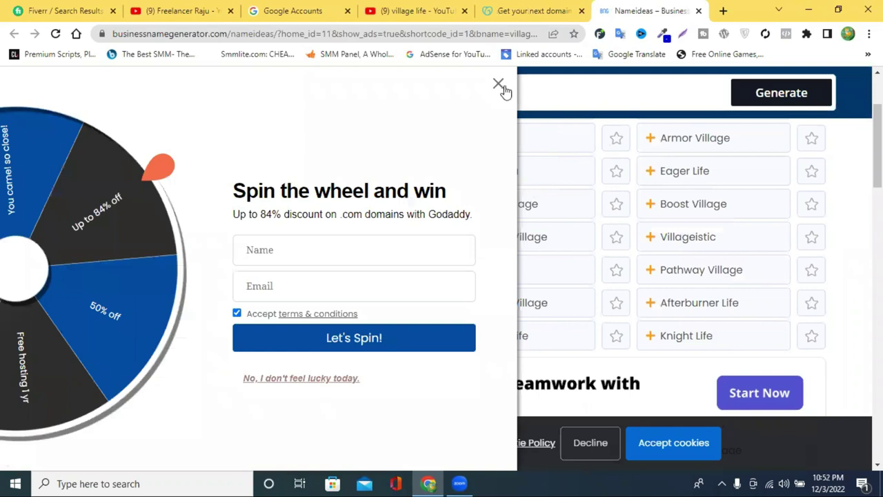
pyautogui.click(498, 84)
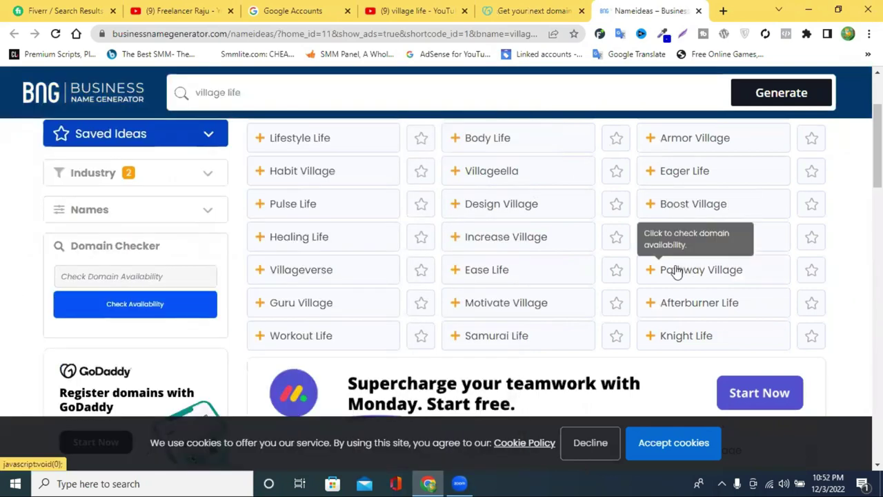
pyautogui.scroll(-3, 676, 271)
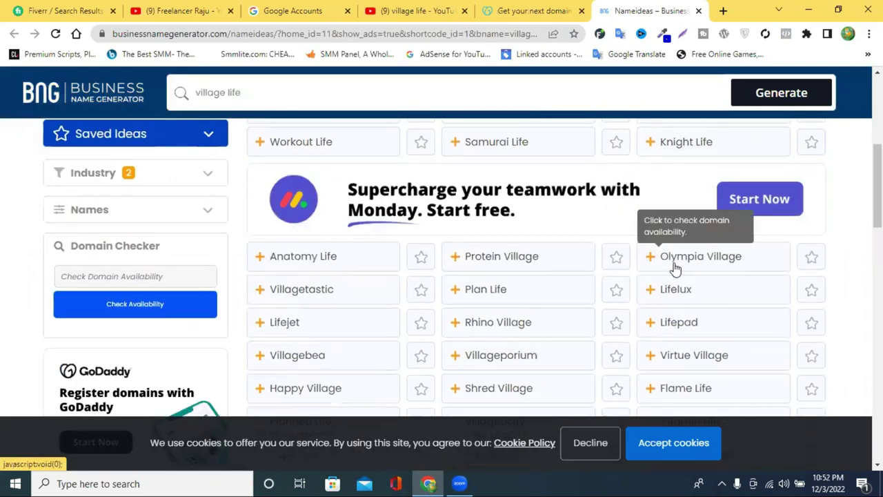
pyautogui.scroll(-2, 675, 267)
pyautogui.scroll(-3, 675, 266)
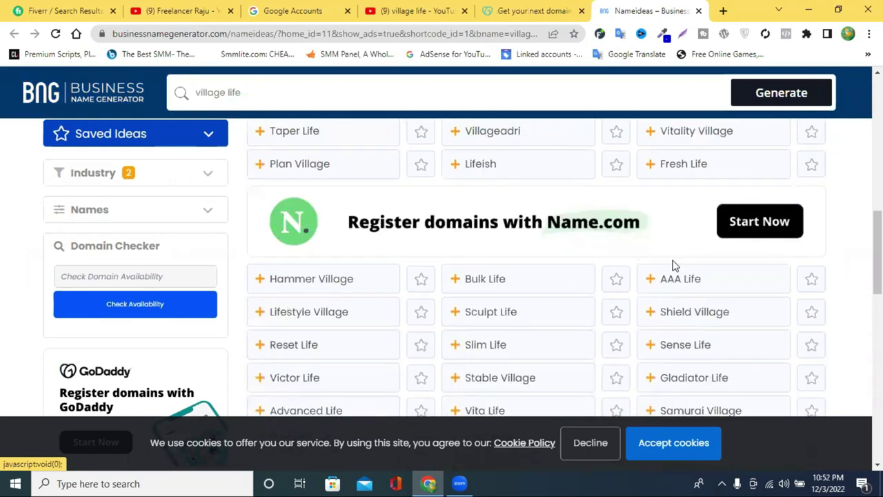
# - Shorten the Business Name Generator keyword to "village" and generate new name ideas
pyautogui.doubleClick(233, 93)
pyautogui.press('BackSpace')
pyautogui.press('Return')
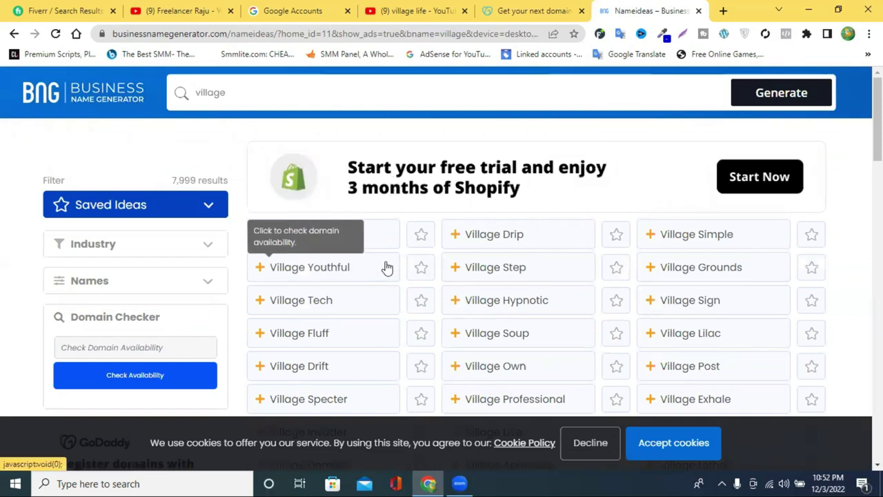
# - Browse the first page of generated "village" name ideas for a suitable channel name
pyautogui.scroll(-1, 387, 268)
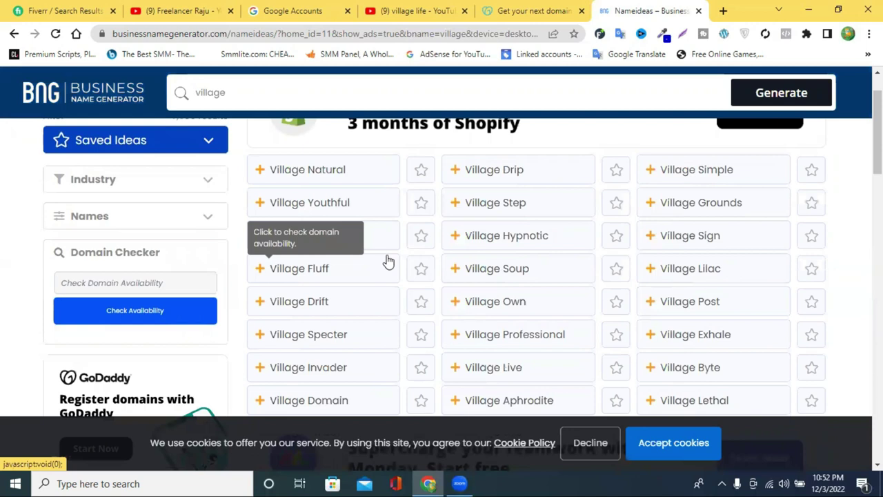
pyautogui.scroll(-1, 388, 261)
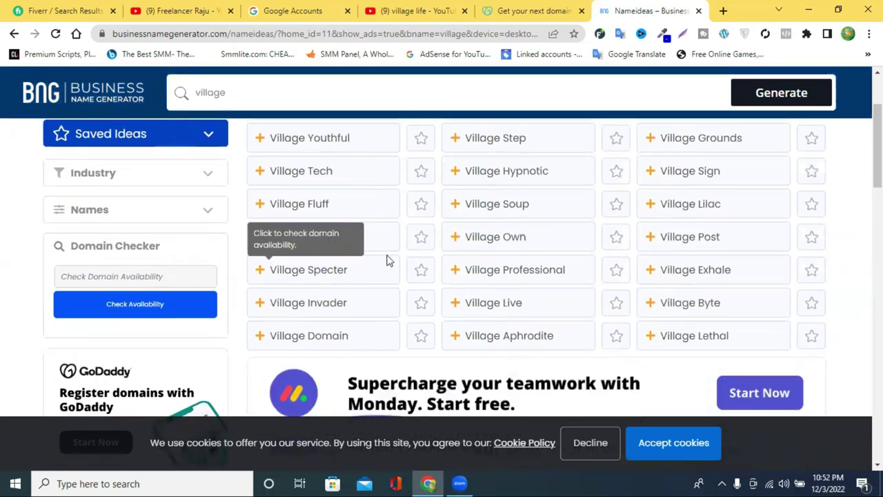
pyautogui.scroll(-1, 662, 256)
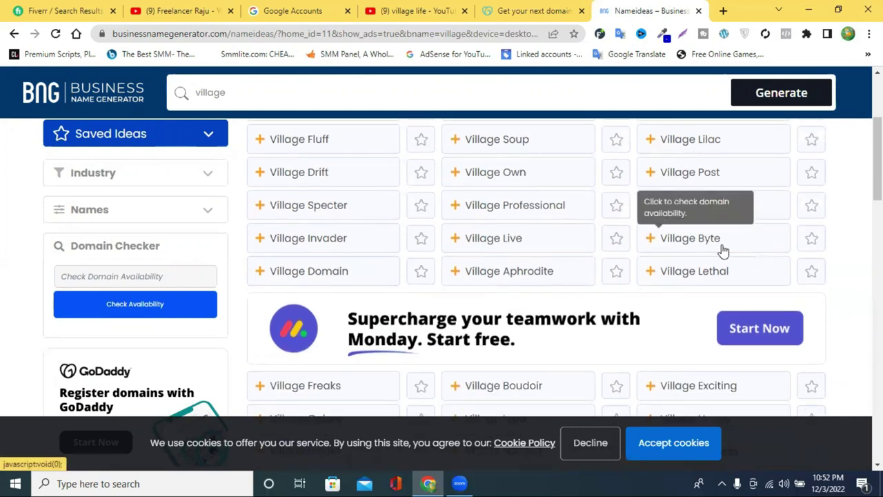
pyautogui.scroll(-2, 583, 242)
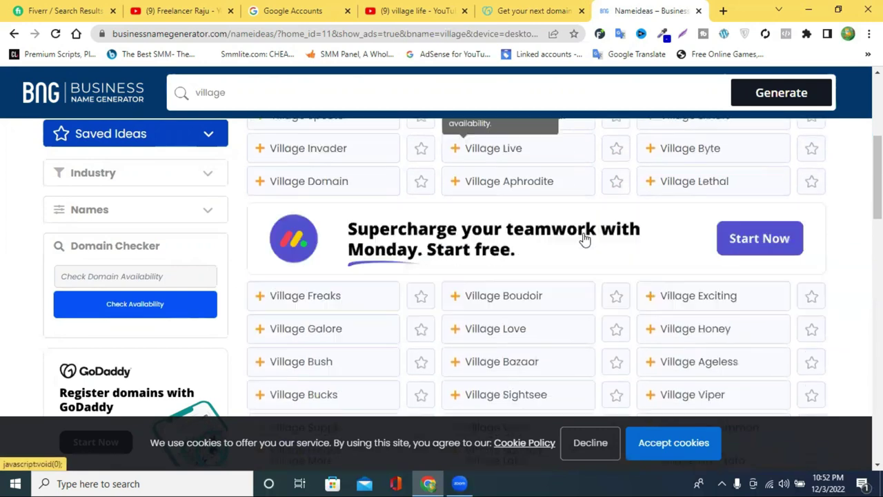
pyautogui.scroll(-1, 662, 286)
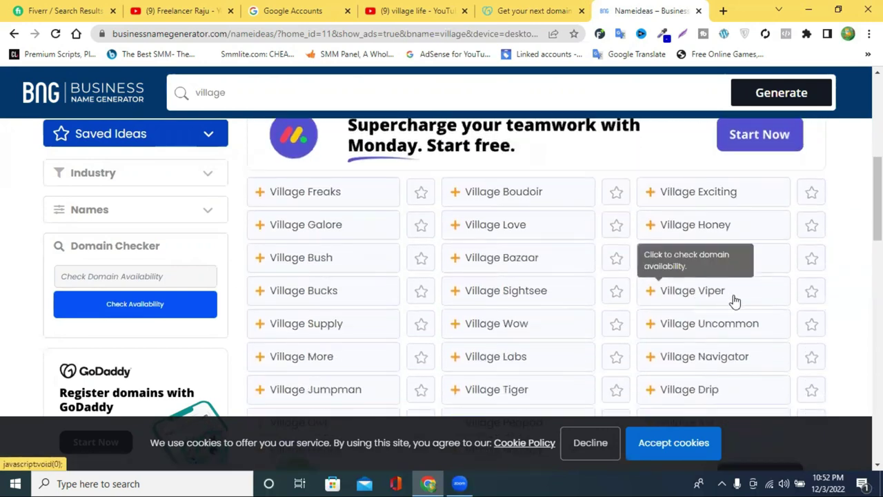
pyautogui.scroll(-3, 583, 260)
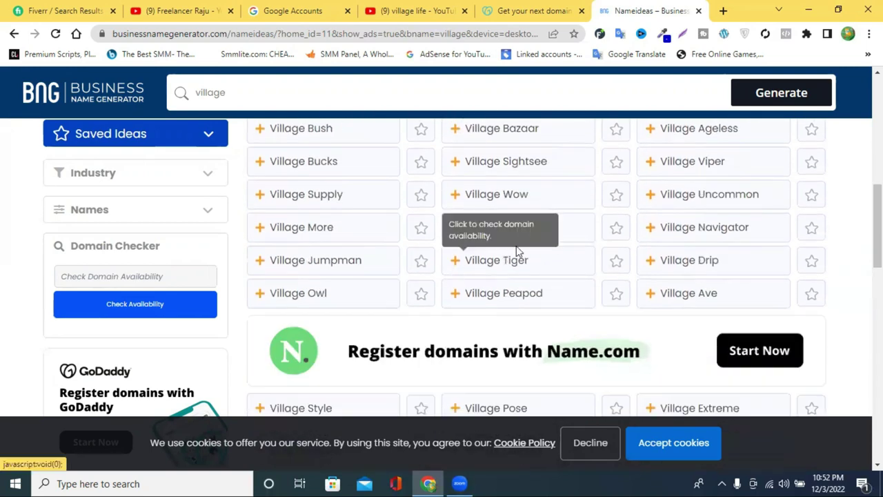
pyautogui.scroll(-2, 561, 255)
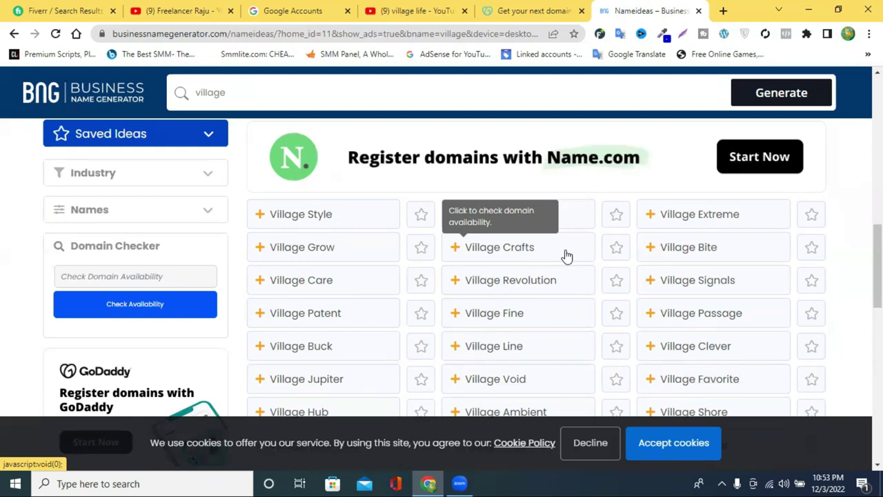
pyautogui.scroll(-9, 594, 241)
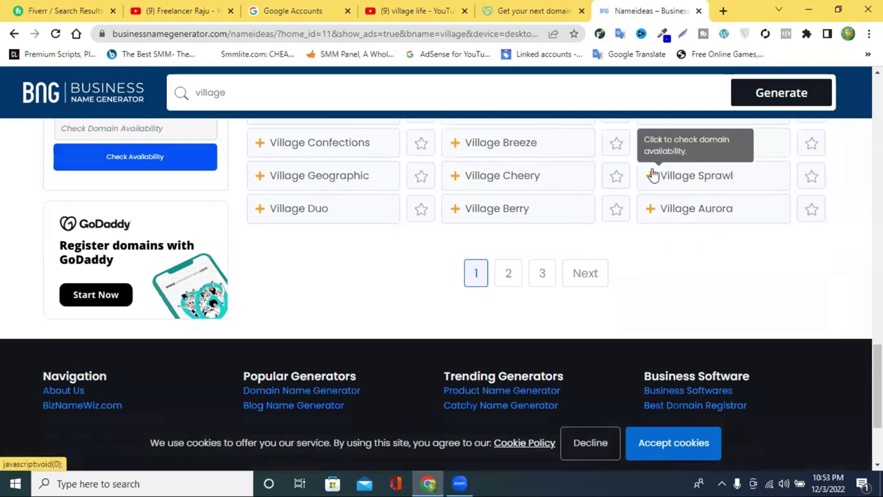
pyautogui.scroll(3, 647, 199)
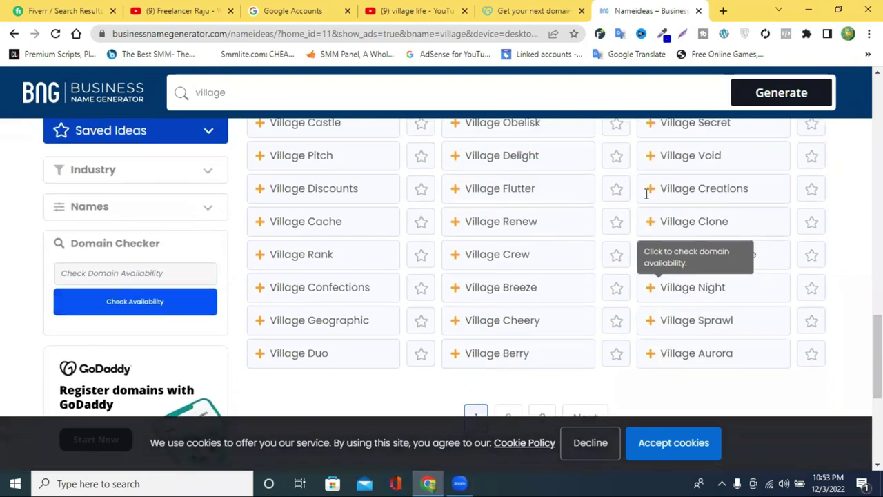
pyautogui.scroll(3, 589, 201)
pyautogui.scroll(-4, 594, 211)
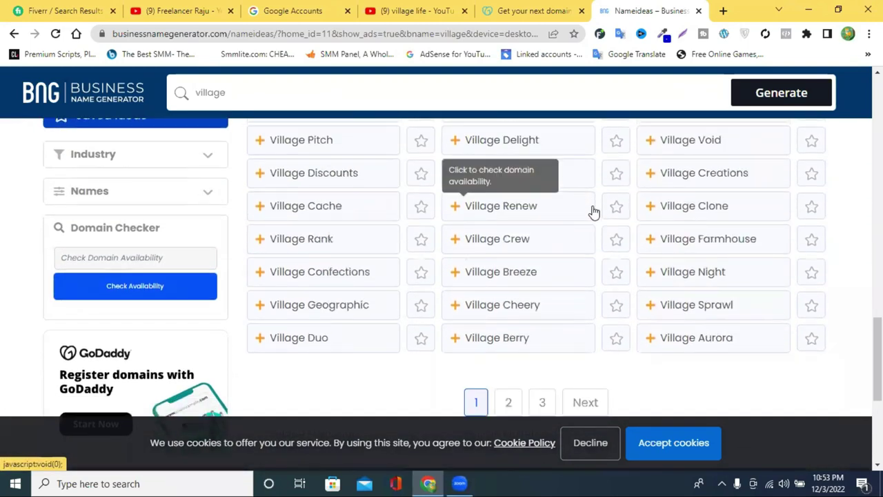
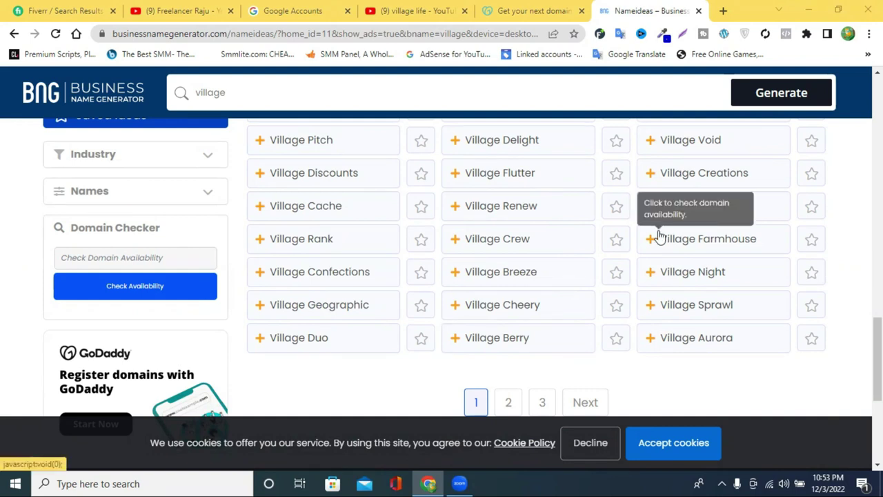
pyautogui.scroll(9, 659, 236)
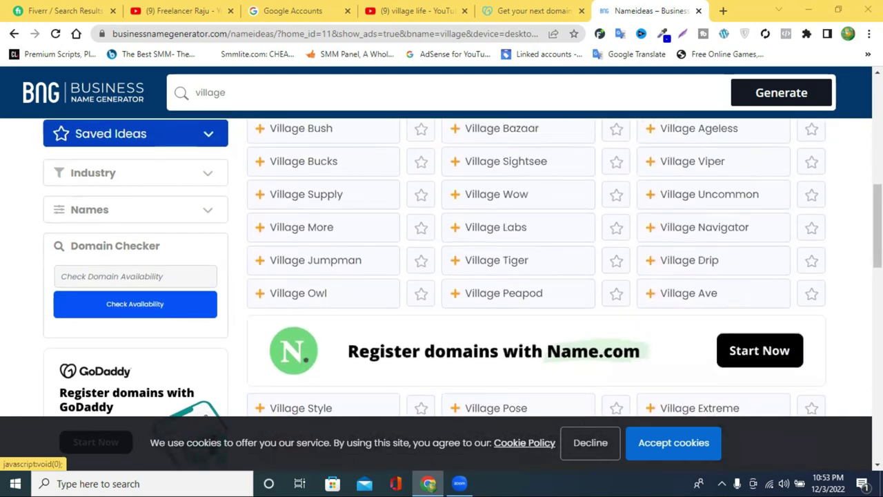
pyautogui.scroll(3, 859, 269)
pyautogui.scroll(3, 858, 269)
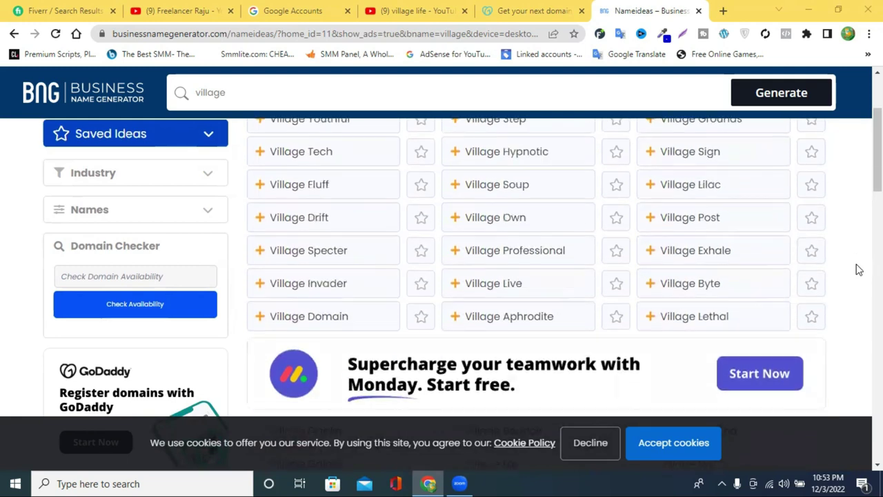
pyautogui.doubleClick(225, 94)
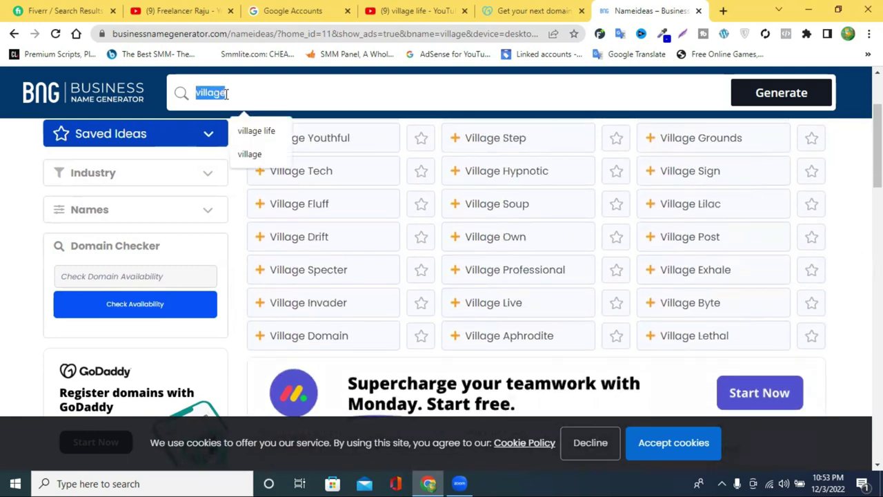
pyautogui.click(483, 116)
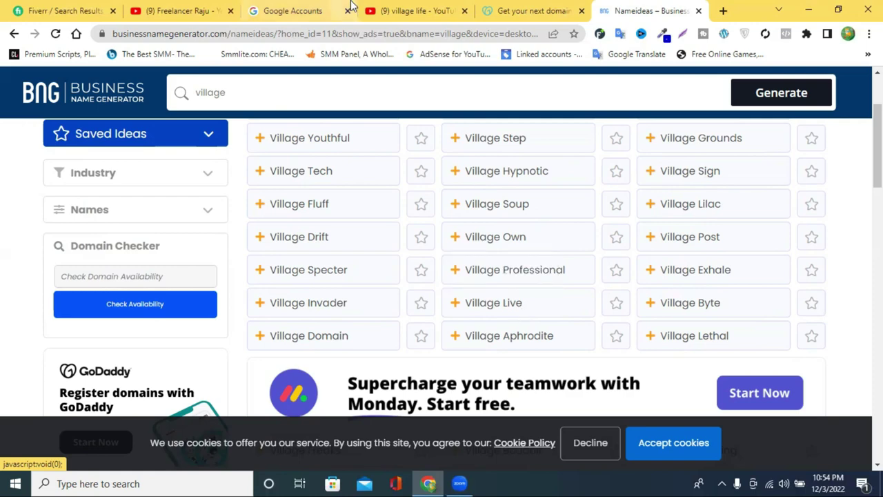
# - Review how existing channels are named in the YouTube search results for "village life"
pyautogui.click(417, 10)
pyautogui.scroll(-5, 499, 243)
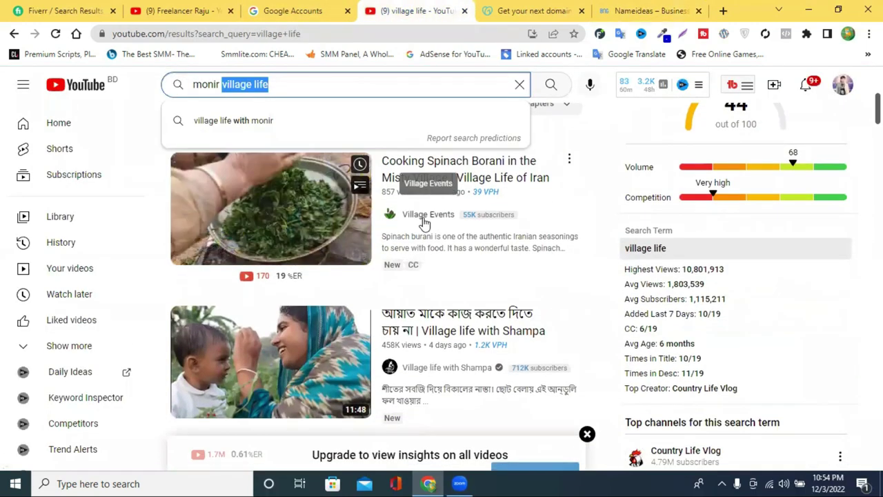
pyautogui.scroll(-2, 467, 239)
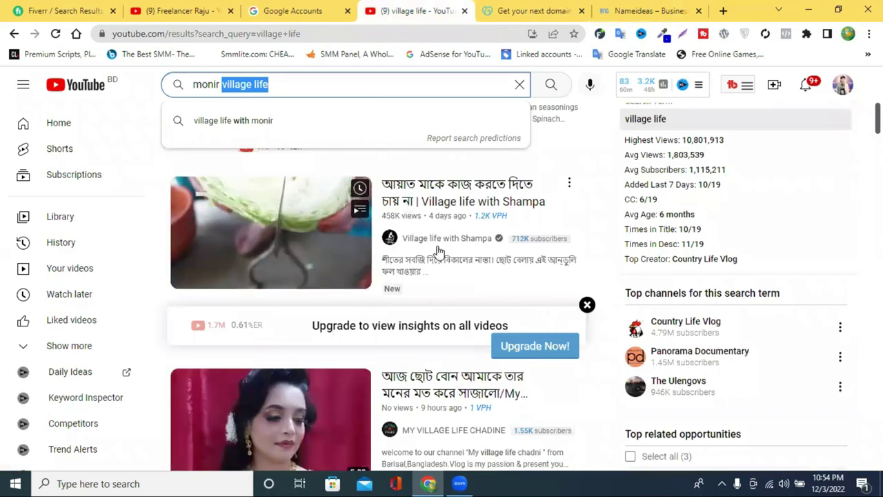
pyautogui.click(629, 10)
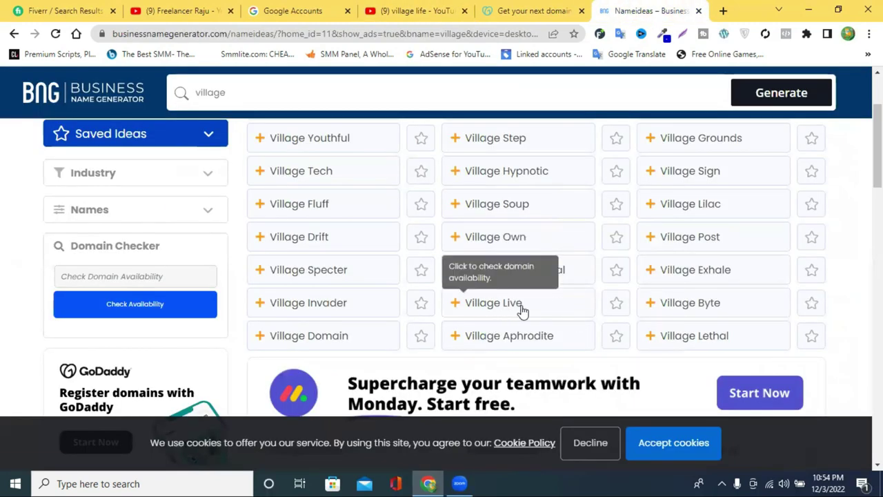
pyautogui.click(414, 10)
pyautogui.click(492, 9)
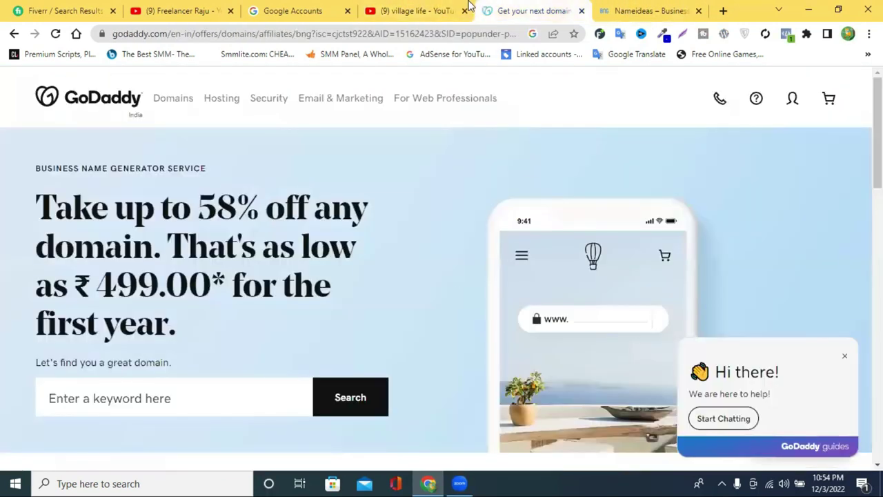
pyautogui.click(431, 13)
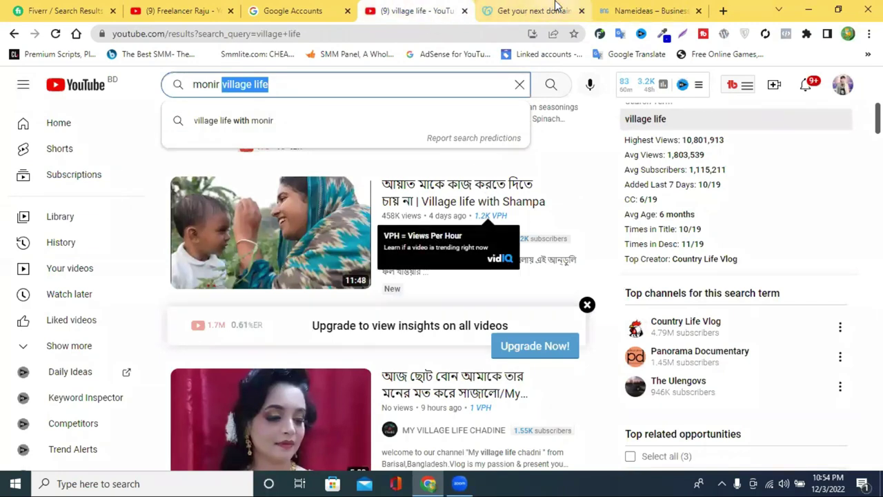
# - Return to the Business Name Generator and look through the remaining "village" name ideas on the first page
pyautogui.click(624, 10)
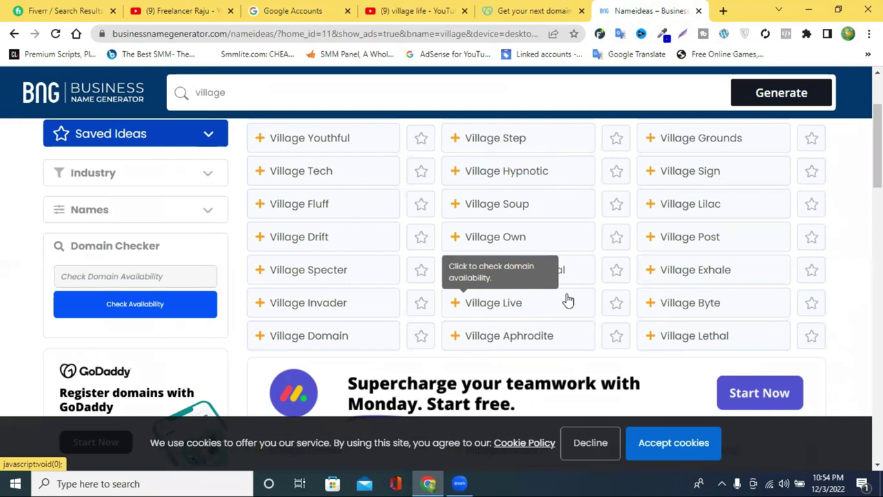
pyautogui.scroll(-1, 501, 211)
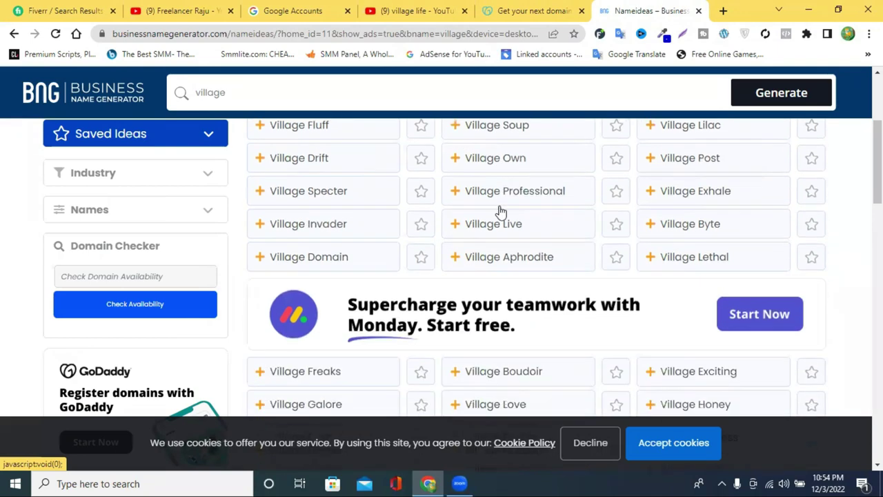
pyautogui.scroll(-1, 501, 211)
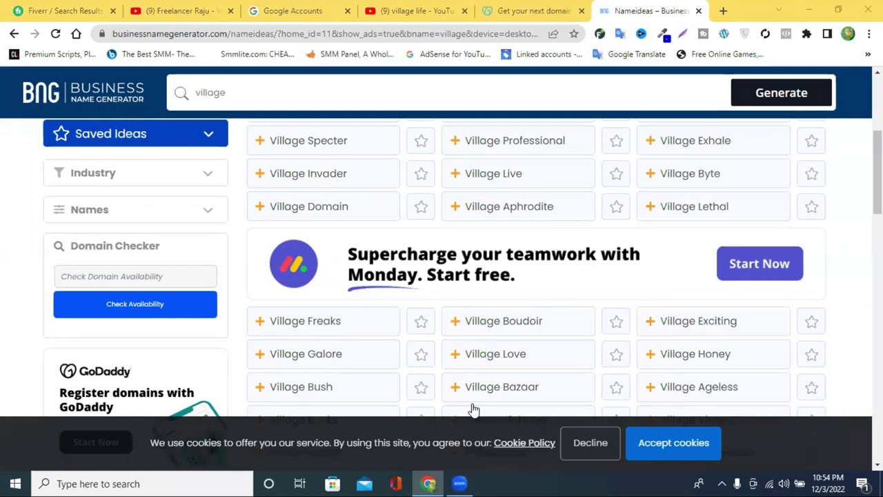
pyautogui.scroll(-10, 550, 310)
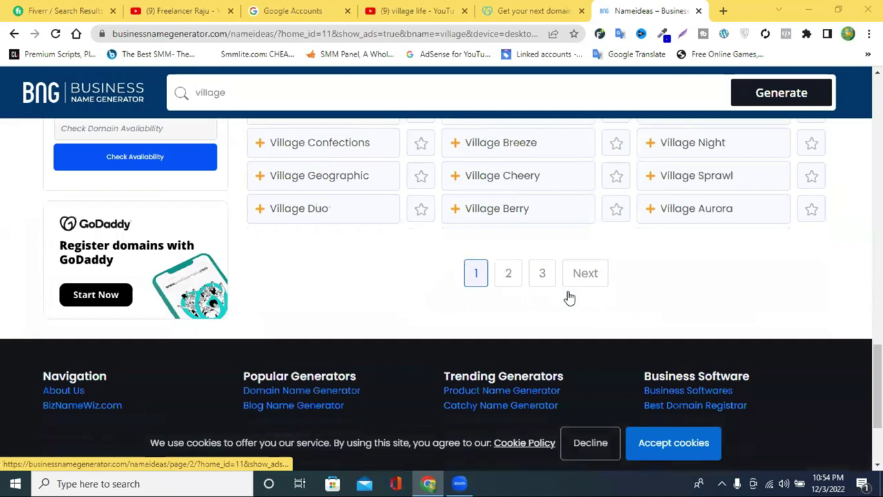
pyautogui.scroll(5, 569, 297)
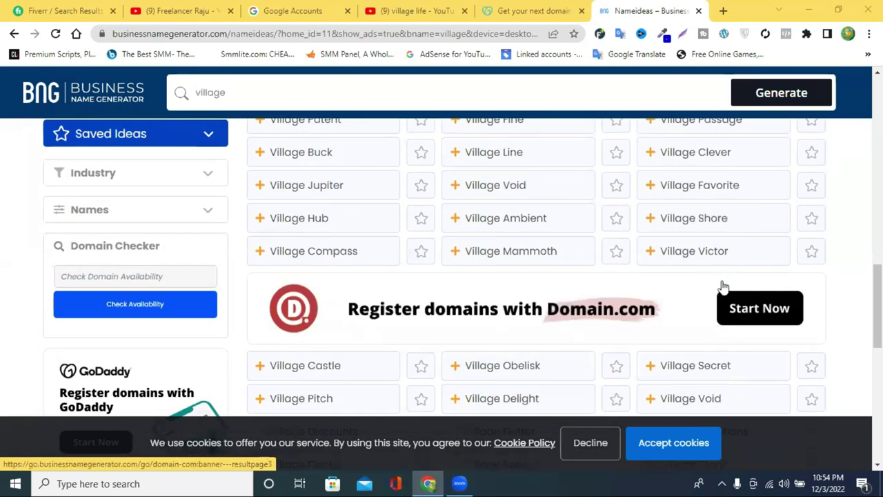
# - Copy the keyword "village" from the Business Name Generator and paste it as the channel name in the YouTube channel creation form
pyautogui.doubleClick(293, 91)
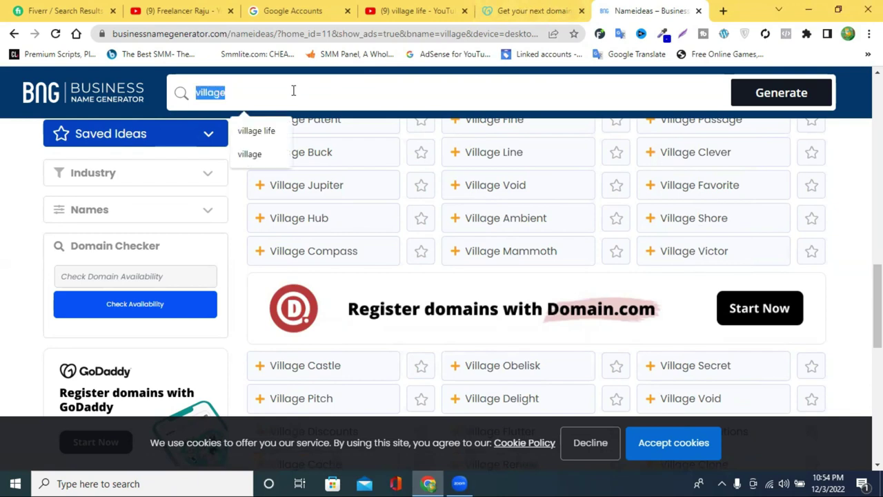
pyautogui.rightClick(294, 90)
pyautogui.click(362, 131)
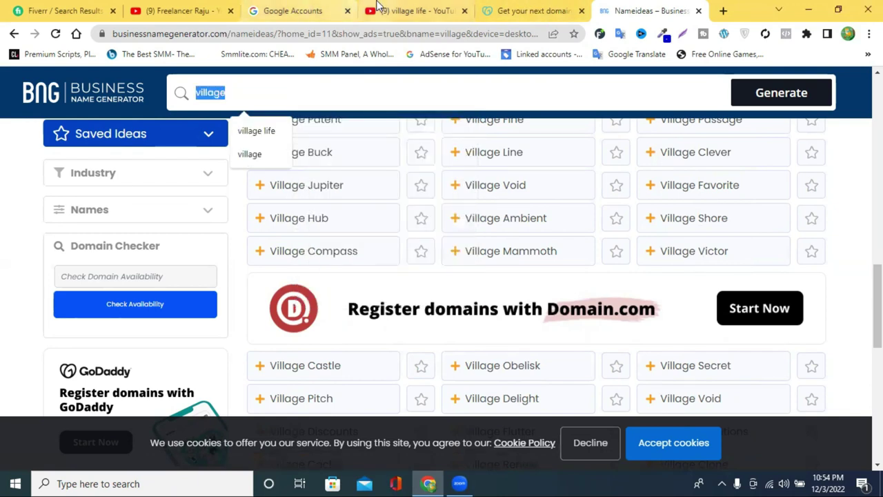
pyautogui.click(378, 8)
pyautogui.click(163, 9)
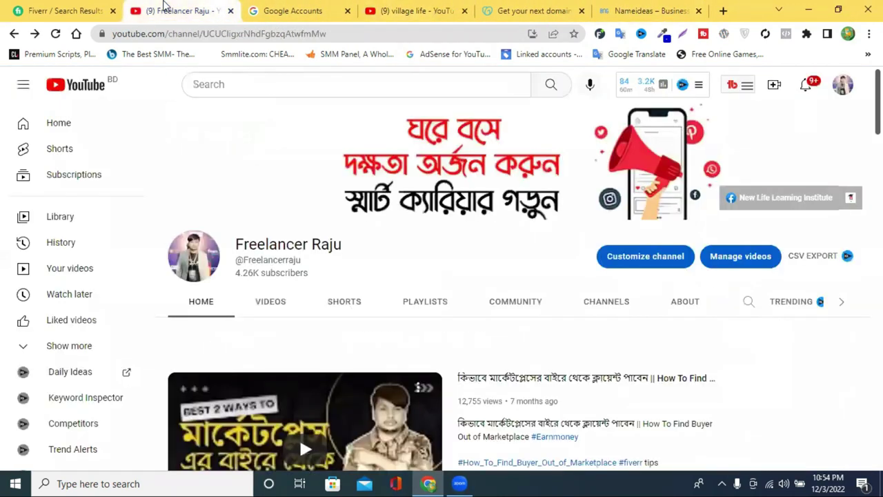
pyautogui.click(431, 8)
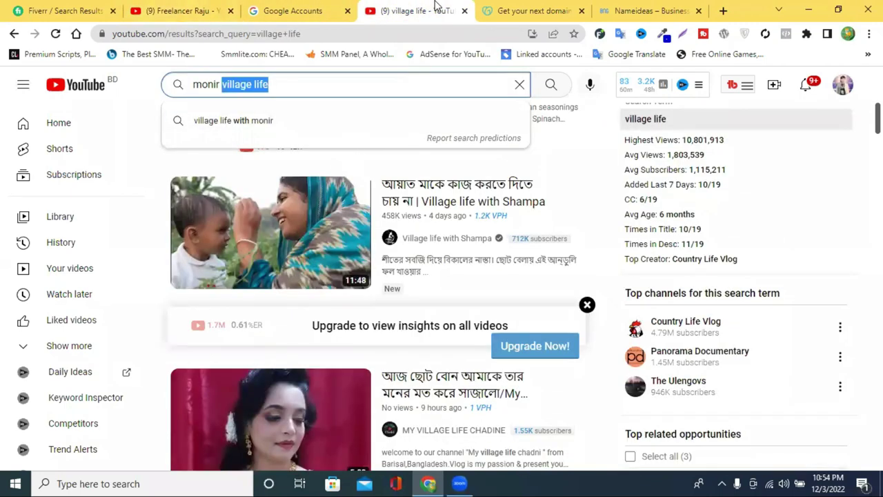
pyautogui.click(293, 11)
pyautogui.hotkey('ctrl', 'v')
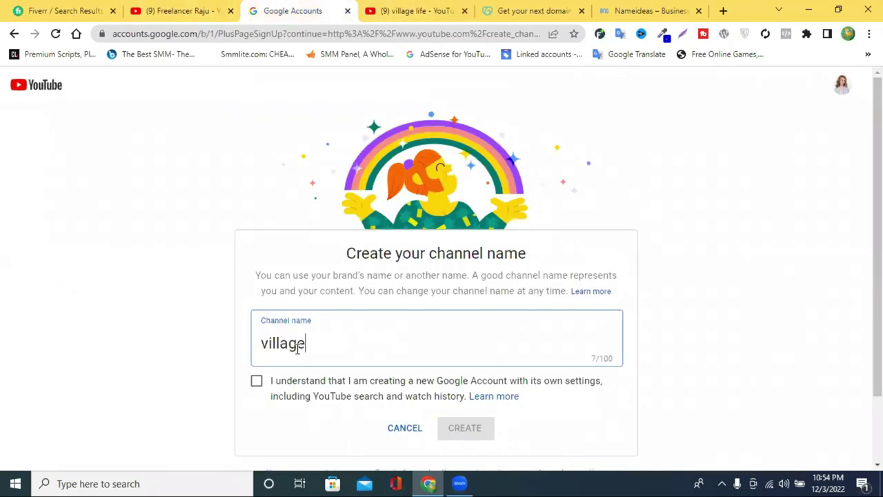
# - Complete the channel name as "Village Life" with both words capitalized and accept the new Google Account acknowledgement
pyautogui.write('Life')
pyautogui.moveTo(270, 343); pyautogui.dragTo(263, 343)
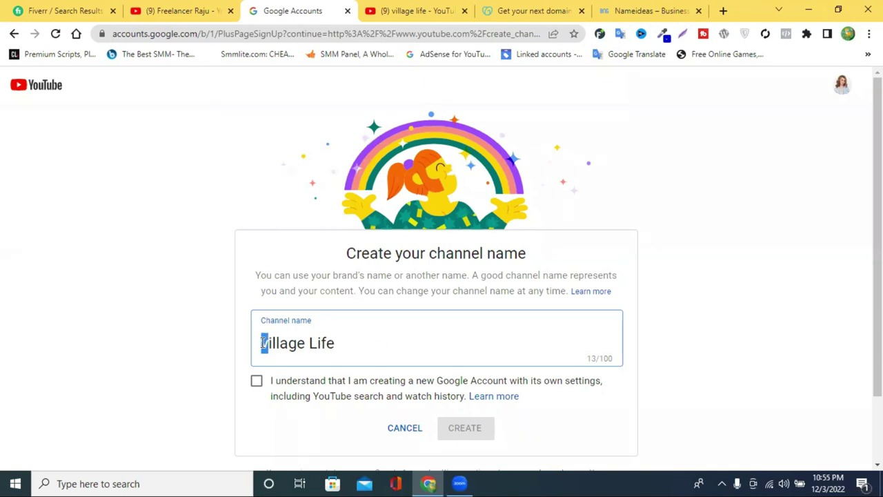
pyautogui.write('V')
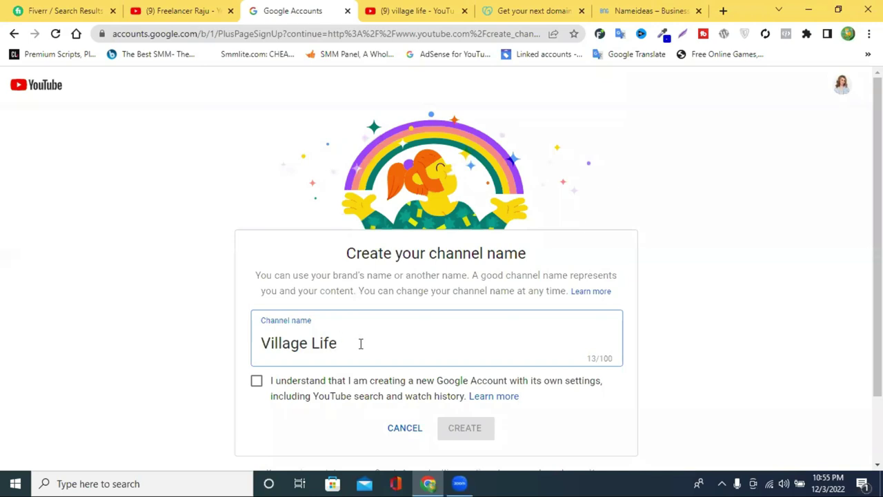
pyautogui.scroll(-1, 360, 342)
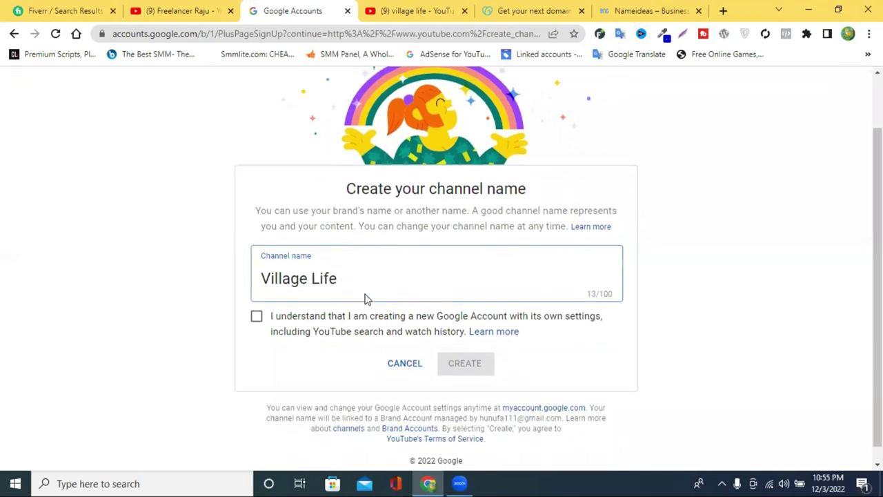
pyautogui.click(256, 318)
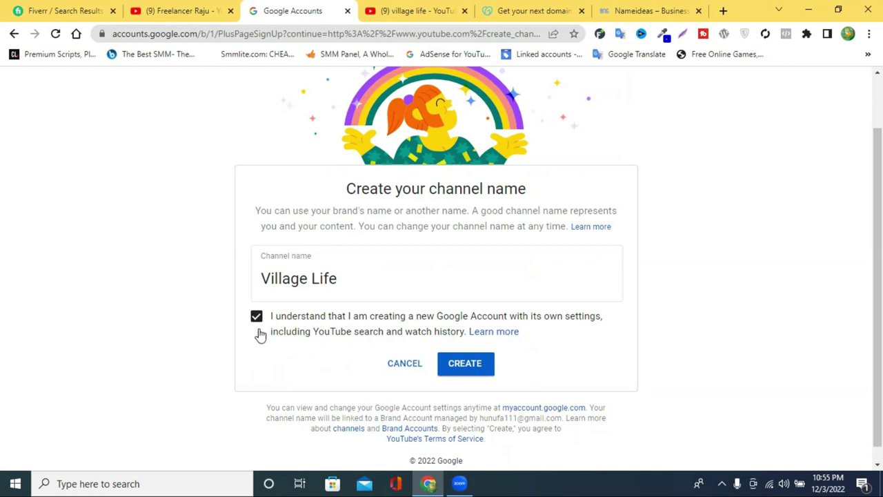
# - Create the "Village Life" channel and close the GoDaddy and Business Name Generator pages
pyautogui.click(464, 364)
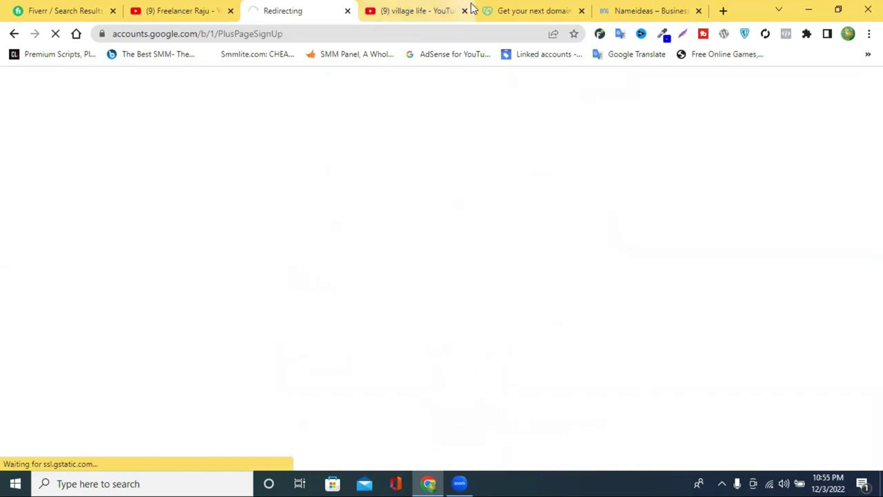
pyautogui.click(414, 10)
pyautogui.click(511, 8)
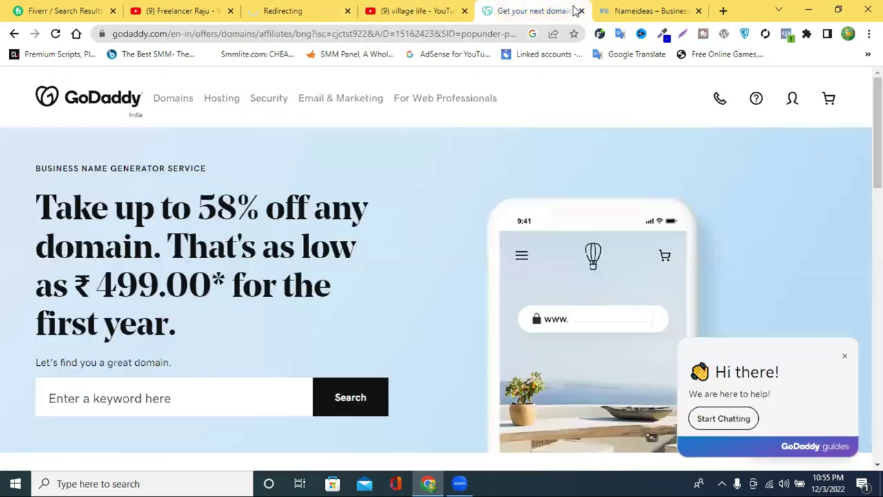
pyautogui.click(582, 11)
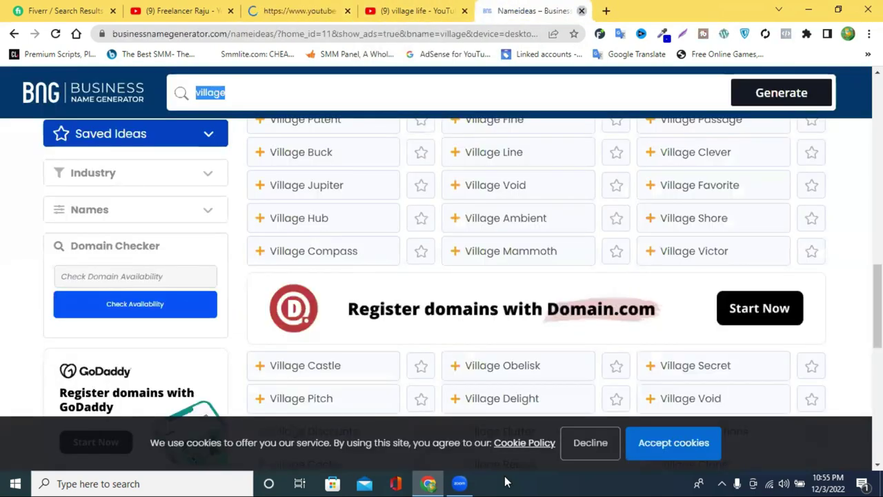
pyautogui.hotkey('ctrl', 'w')
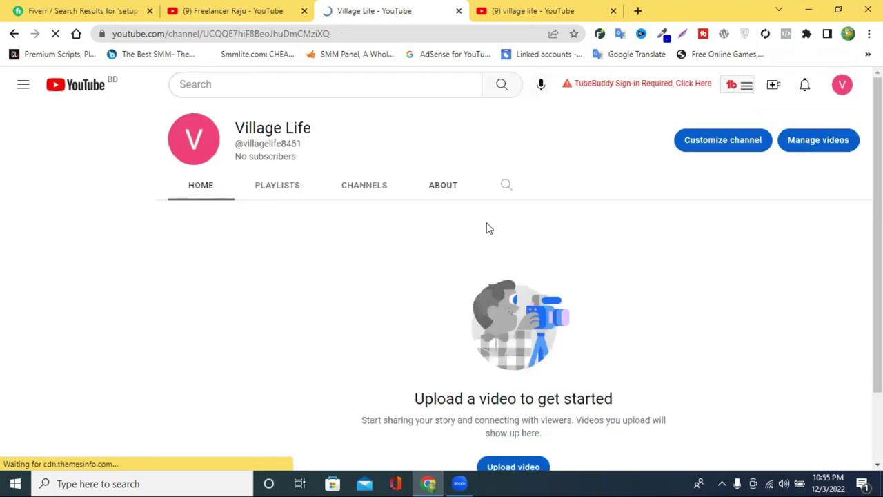
# - Review the new Village Life channel page and its entry in the list of switchable accounts
pyautogui.moveTo(235, 143); pyautogui.dragTo(303, 145)
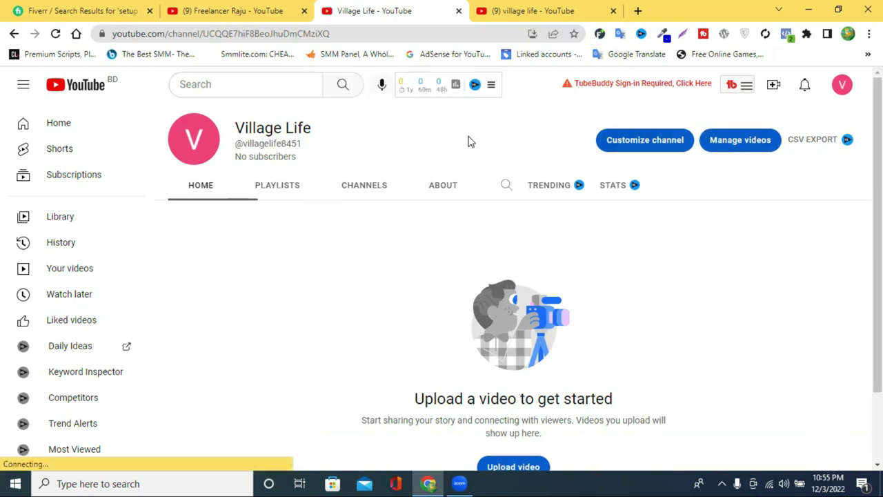
pyautogui.click(843, 85)
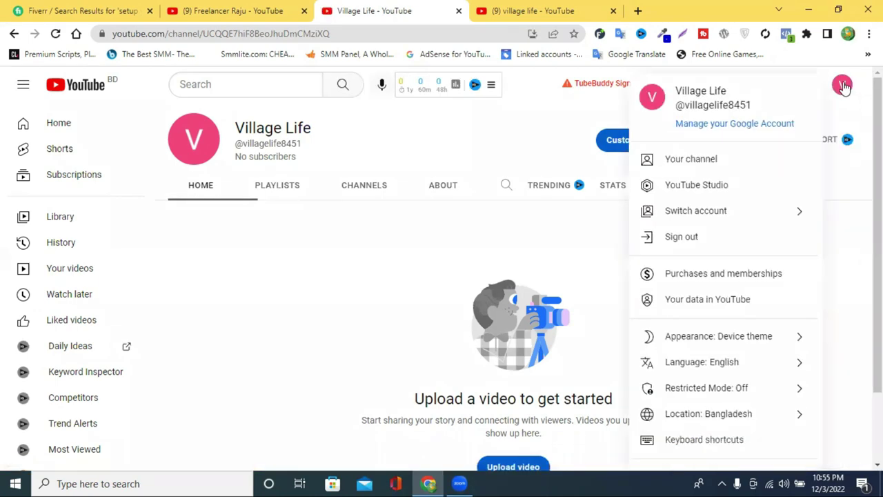
pyautogui.click(699, 165)
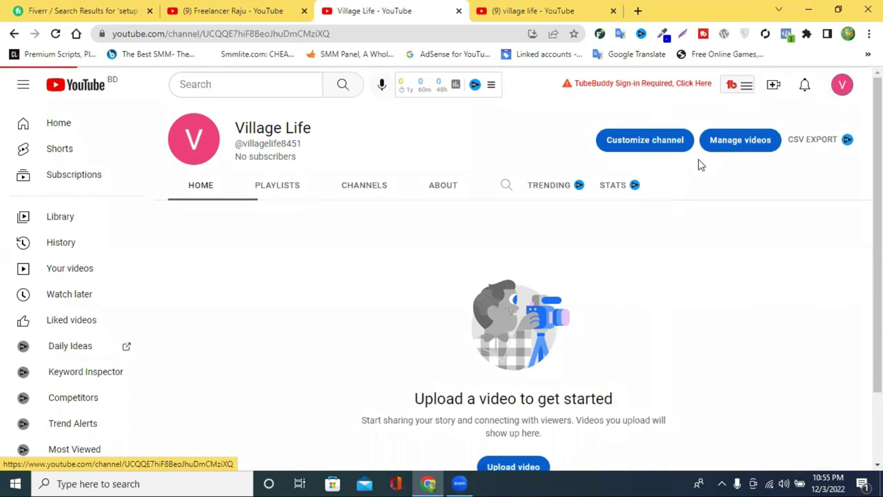
pyautogui.click(846, 88)
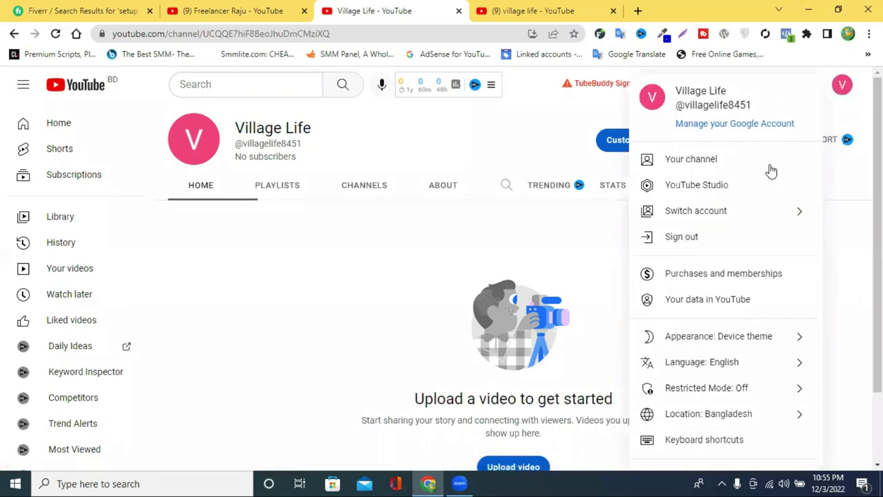
pyautogui.click(704, 217)
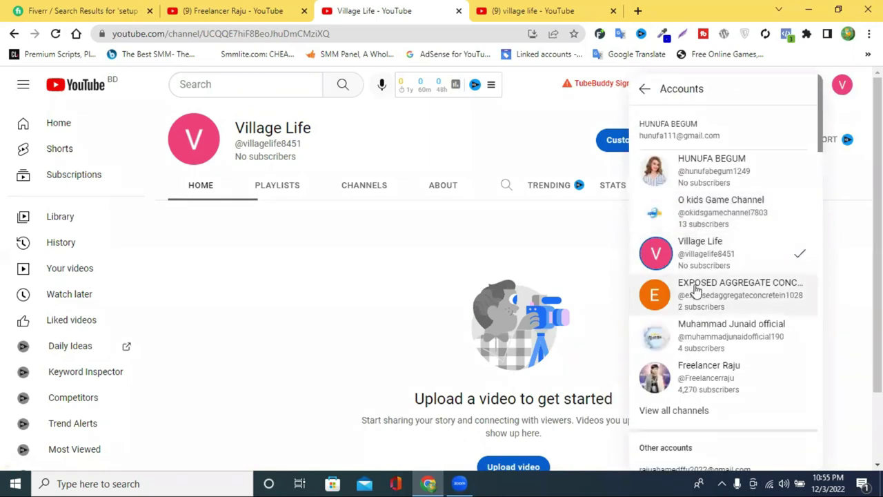
pyautogui.click(434, 152)
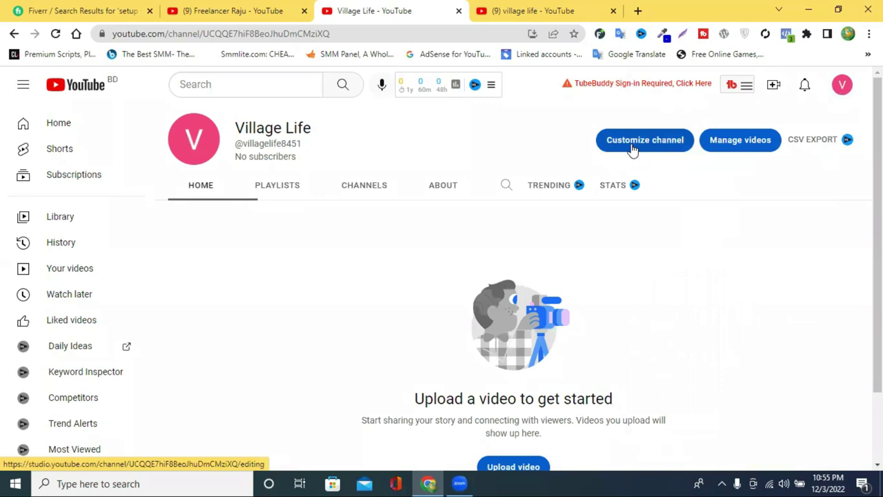
# - Open channel customization for Village Life in YouTube Studio, close the channel's public page, and continue past the Studio welcome
pyautogui.click(632, 148)
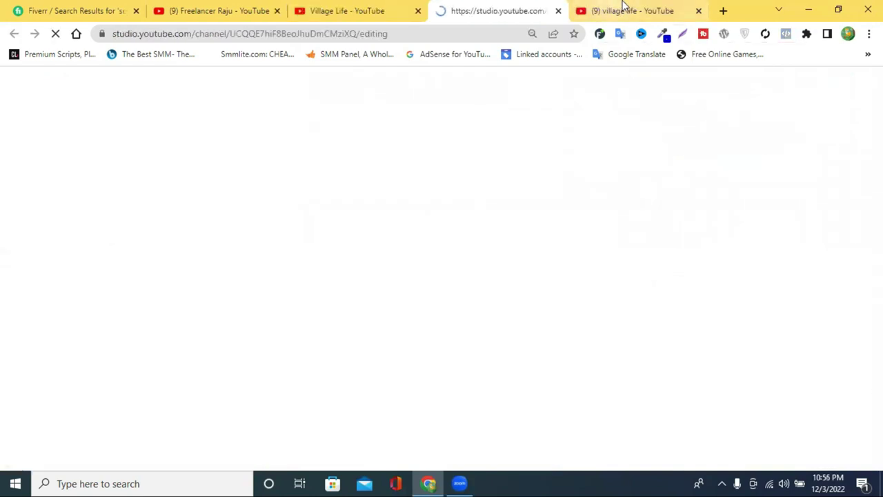
pyautogui.click(625, 9)
pyautogui.click(548, 9)
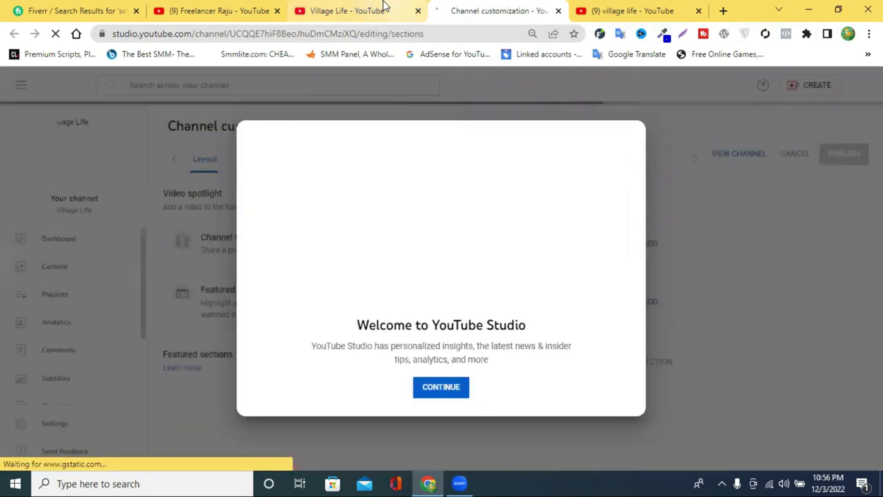
pyautogui.click(386, 7)
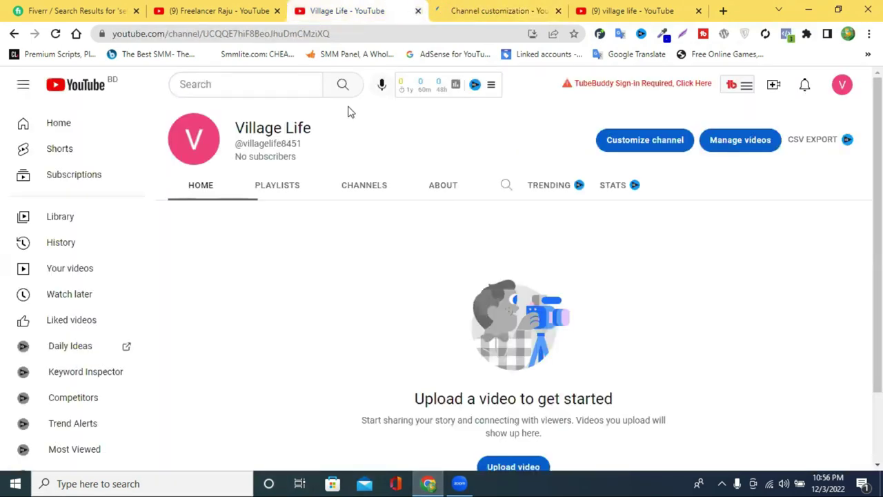
pyautogui.hotkey('ctrl', 'w')
pyautogui.click(436, 390)
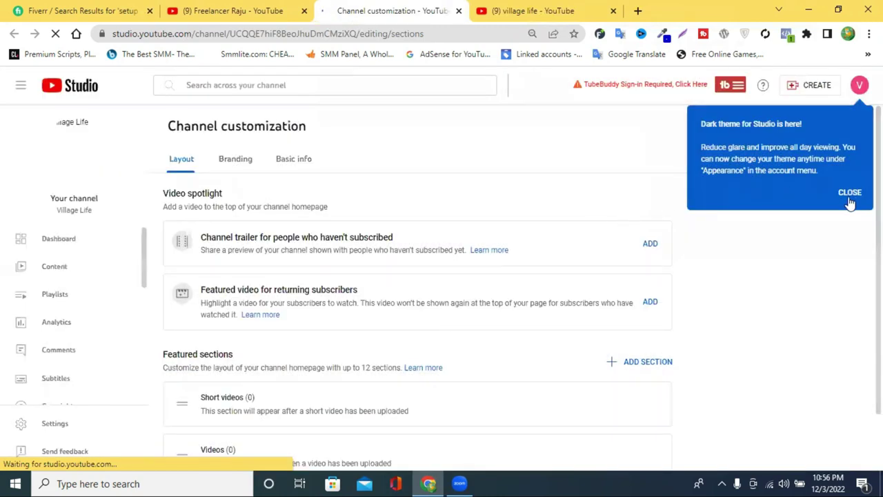
# - Dismiss the dark theme notice and show the Branding settings for picture, banner image and video watermark
pyautogui.click(848, 193)
pyautogui.click(231, 162)
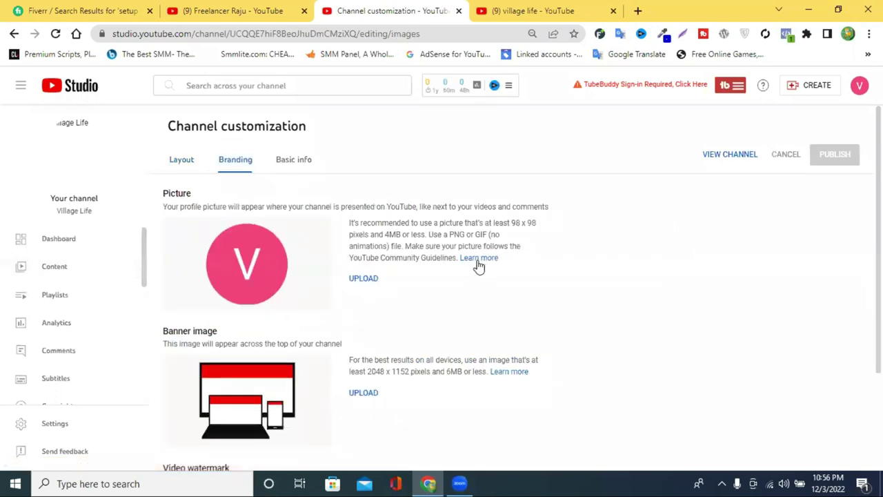
pyautogui.scroll(-1, 345, 234)
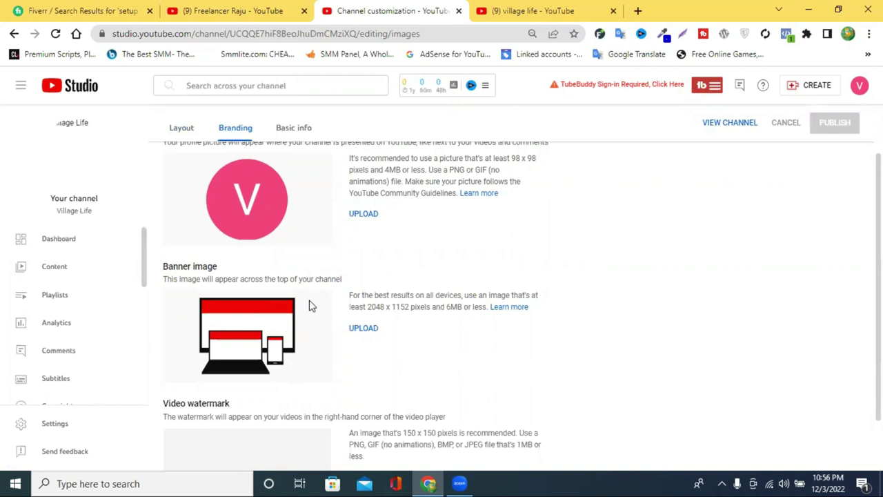
# - Open the Google Play apps store page in a new browser tab
pyautogui.click(638, 9)
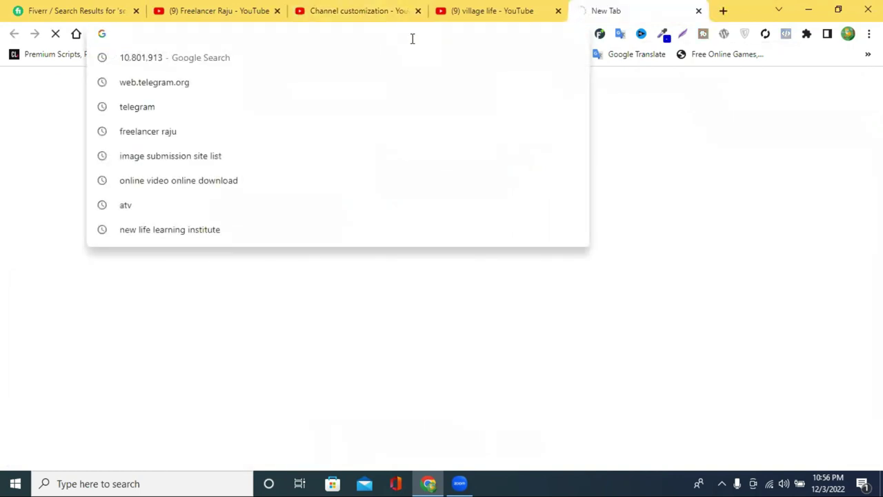
pyautogui.click(266, 34)
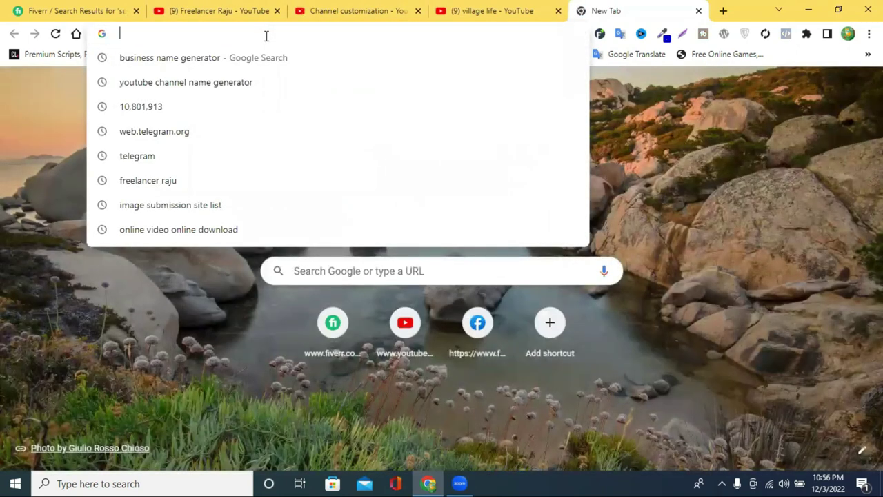
pyautogui.write('ap')
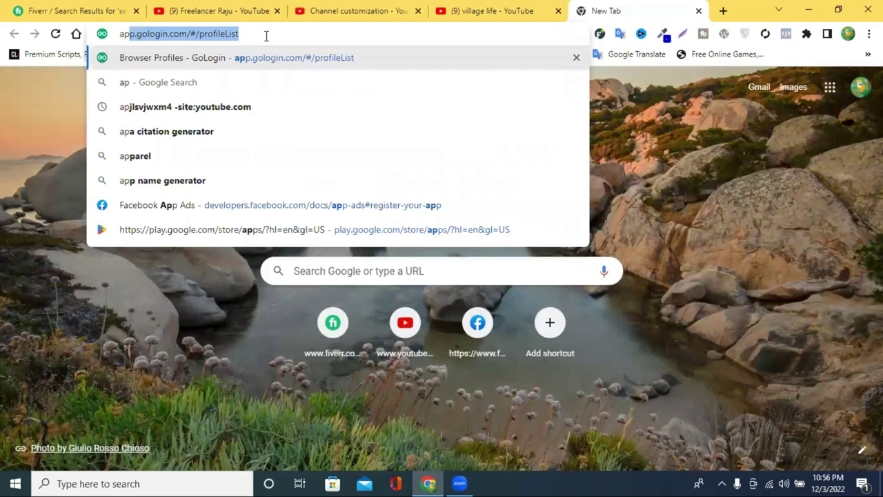
pyautogui.press('BackSpace')
pyautogui.press('BackSpace')
pyautogui.press('BackSpace')
pyautogui.write('pl')
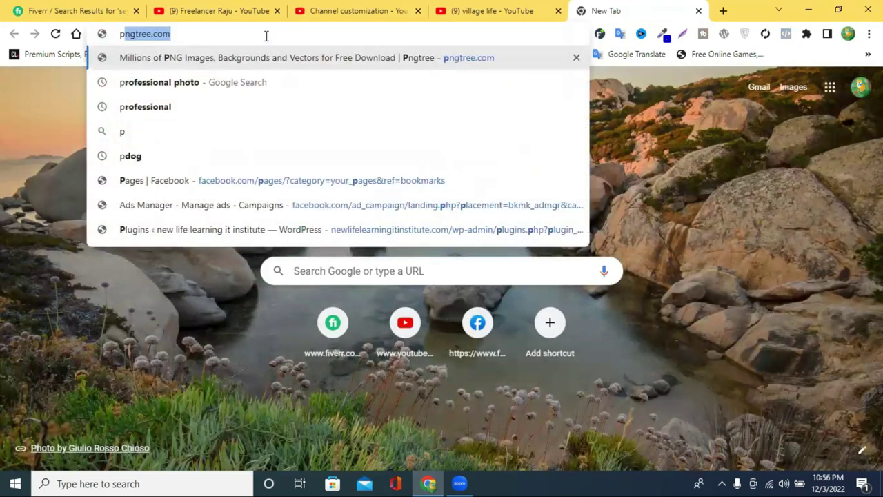
pyautogui.write('a')
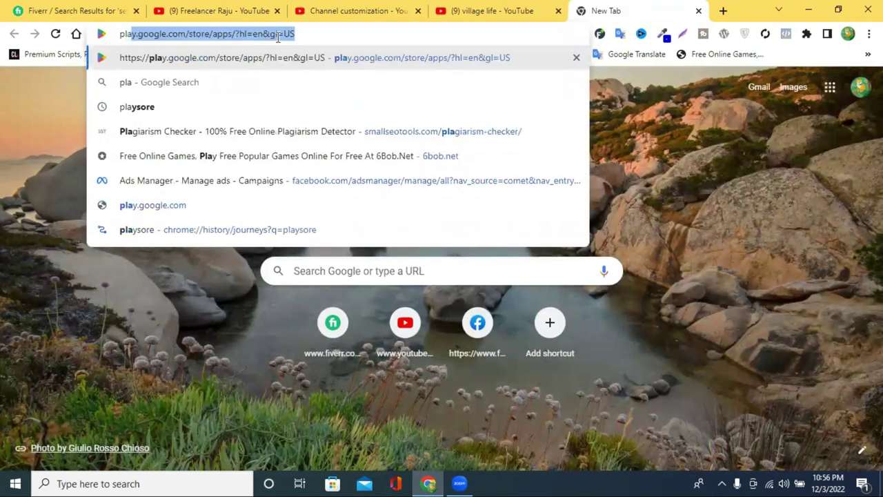
pyautogui.press('Return')
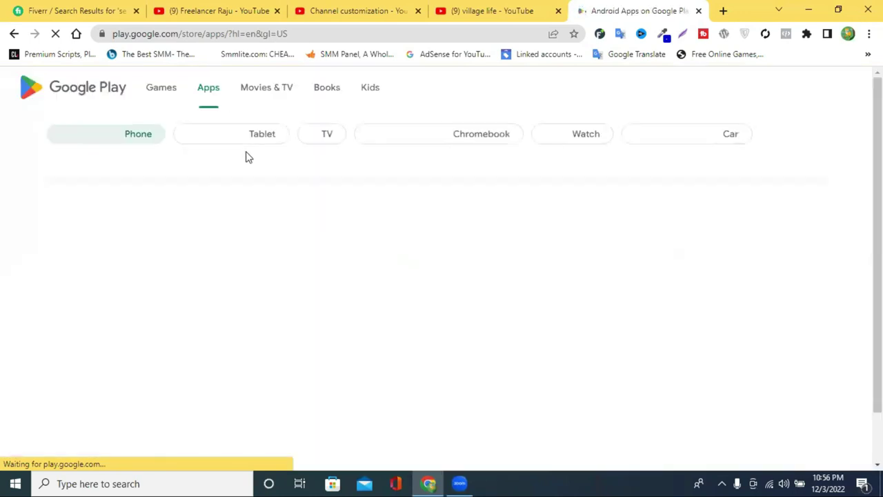
# - Search Google Play for "logo maker"
pyautogui.click(791, 93)
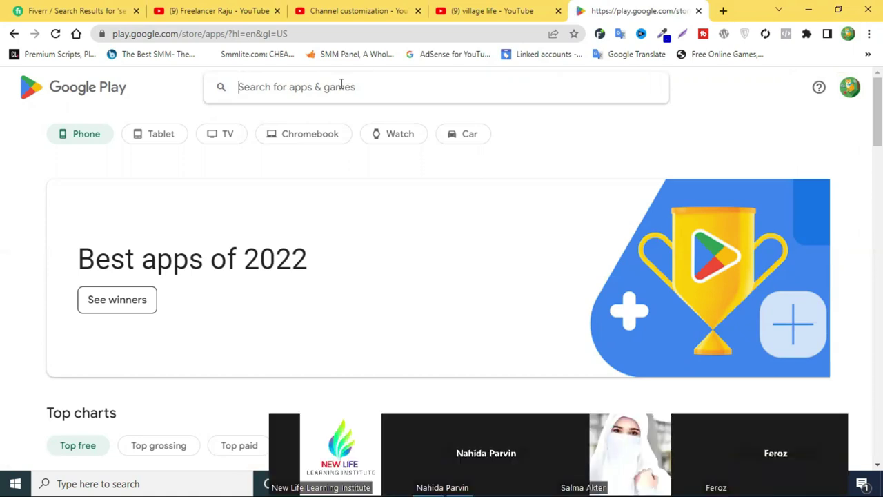
pyautogui.click(341, 84)
pyautogui.write('logo')
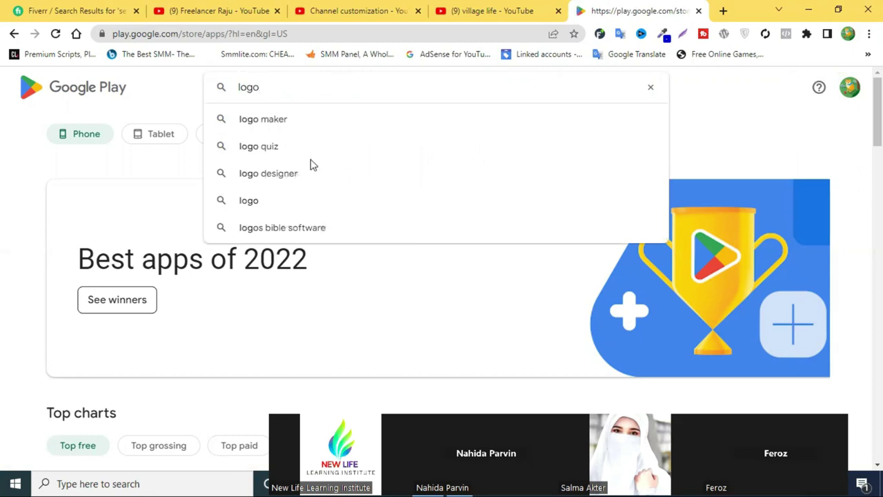
pyautogui.click(263, 126)
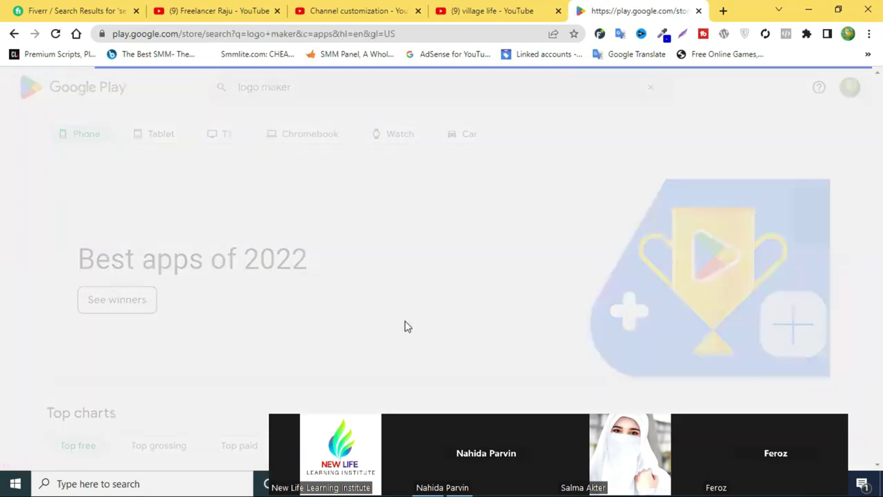
# - Browse the logo maker apps and open the page of "Logo Maker : Graphic Design", highlighting its title
pyautogui.scroll(-3, 455, 276)
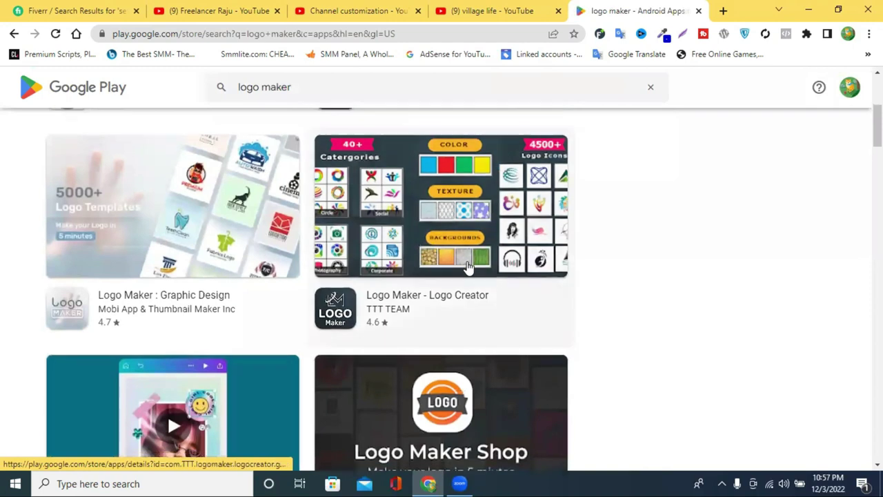
pyautogui.scroll(-1, 467, 267)
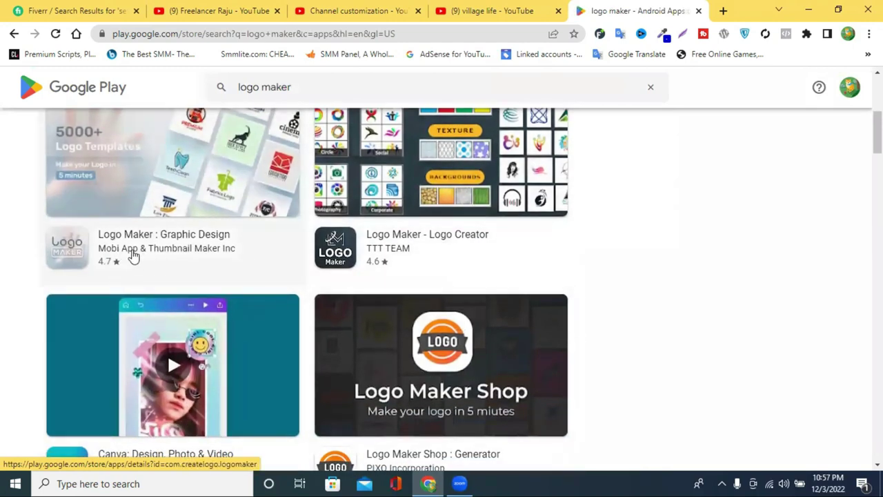
pyautogui.scroll(1, 134, 255)
pyautogui.click(131, 311)
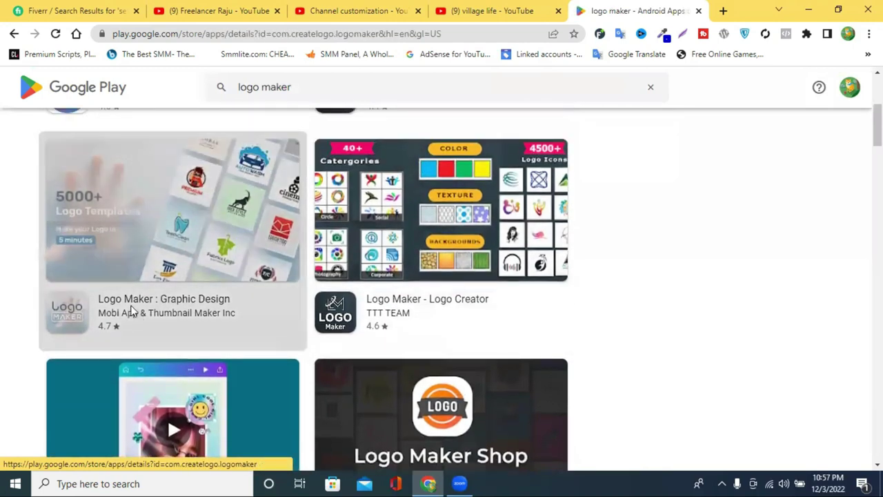
pyautogui.scroll(-1, 423, 243)
pyautogui.scroll(1, 433, 240)
pyautogui.moveTo(46, 162); pyautogui.dragTo(512, 165)
pyautogui.click(586, 169)
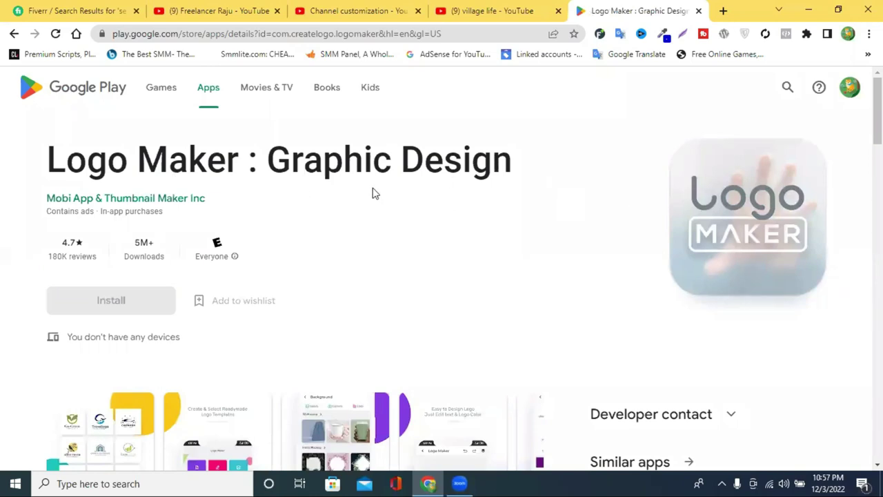
# - Copy the web address of the "Logo Maker : Graphic Design" app page
pyautogui.click(355, 33)
pyautogui.rightClick(354, 34)
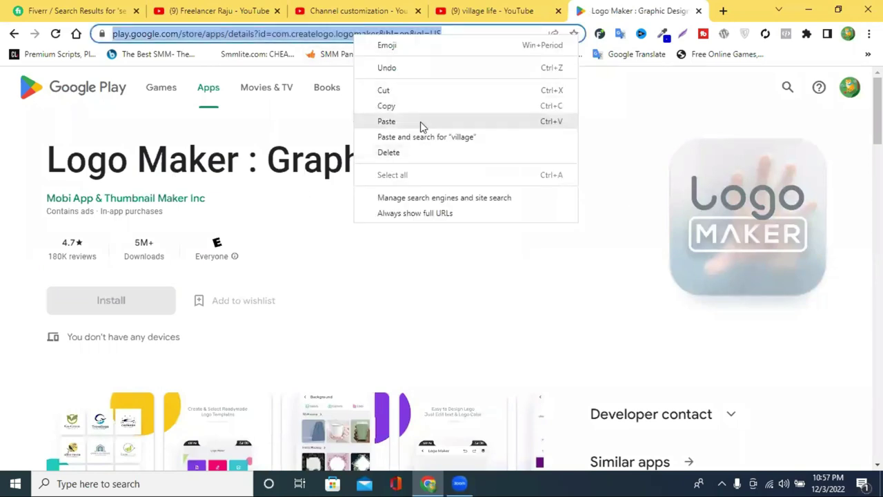
pyautogui.click(421, 107)
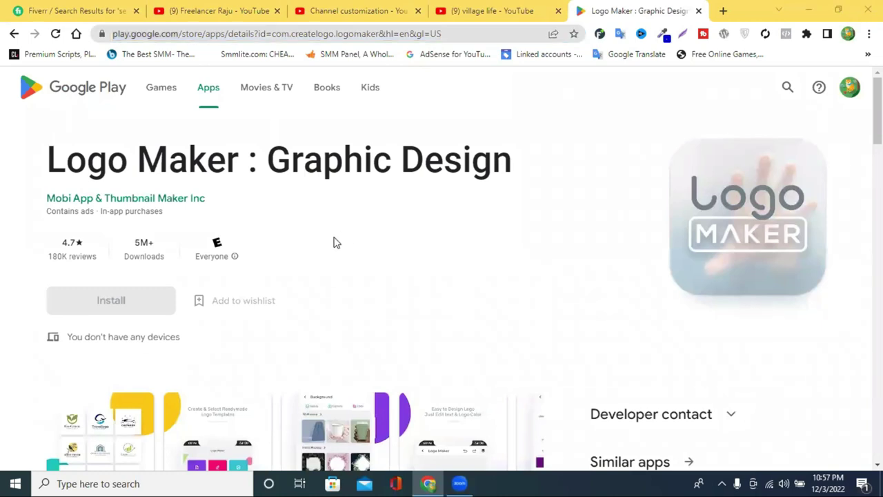
# - Look through the preview screenshots of the "Logo Maker : Graphic Design" app
pyautogui.scroll(-4, 338, 242)
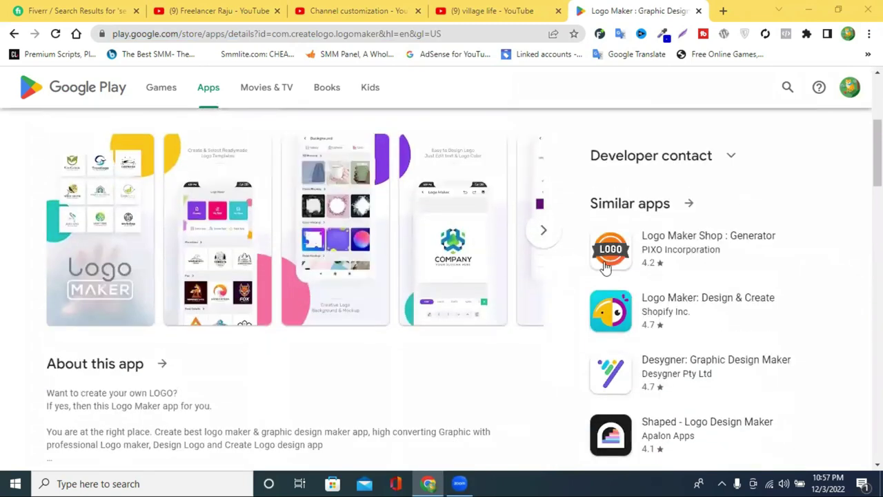
pyautogui.click(539, 235)
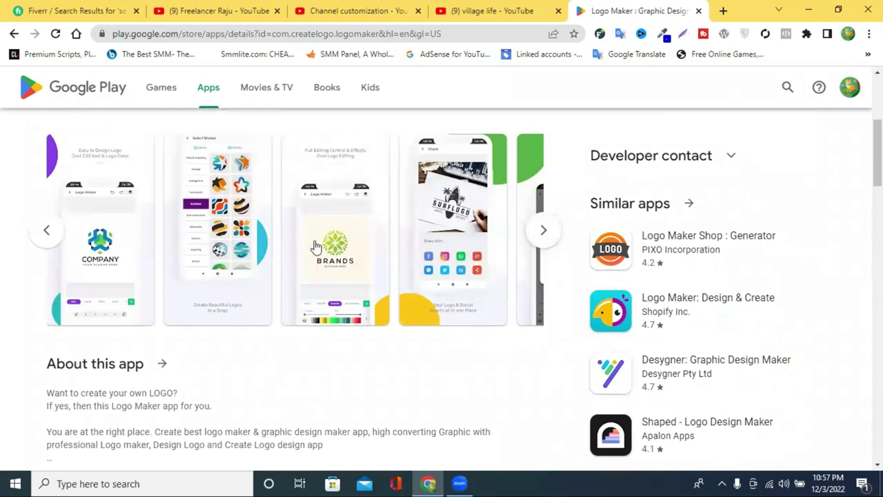
pyautogui.click(543, 235)
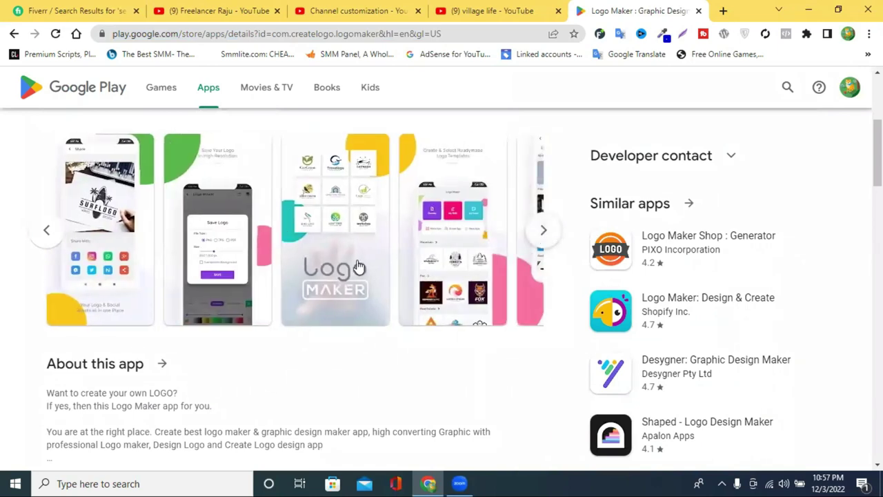
pyautogui.click(542, 234)
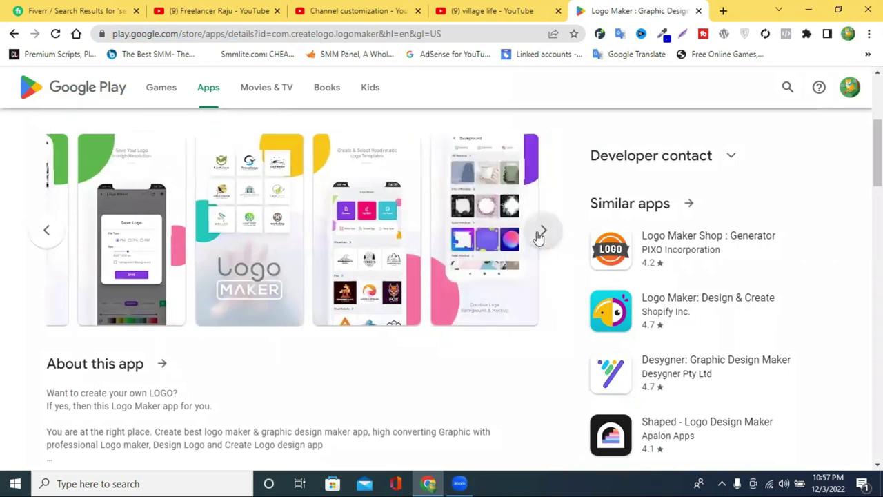
# - Return to the Google Play search results and search for "youtube cover photo maker"
pyautogui.scroll(4, 455, 249)
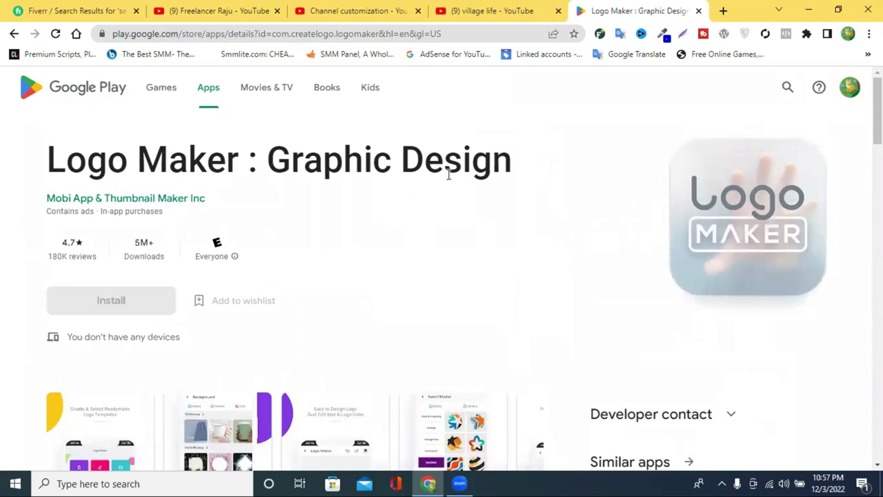
pyautogui.click(14, 35)
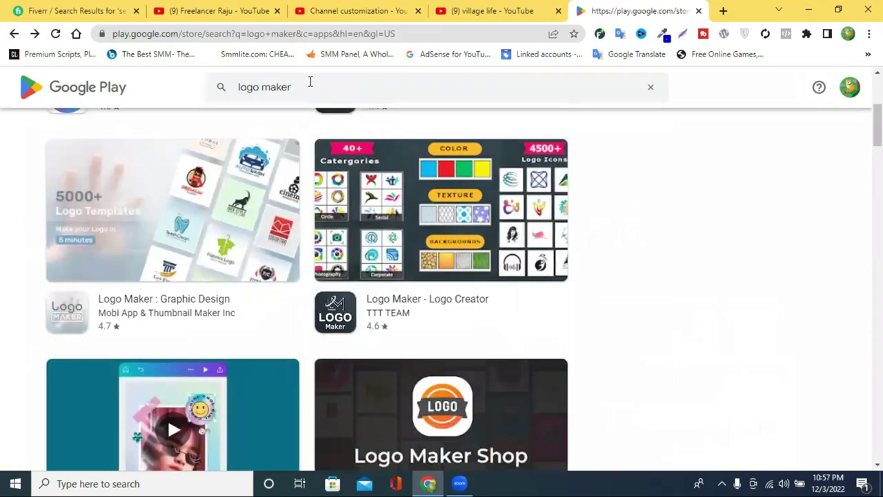
pyautogui.click(311, 81)
pyautogui.doubleClick(310, 81)
pyautogui.tripleClick(310, 81)
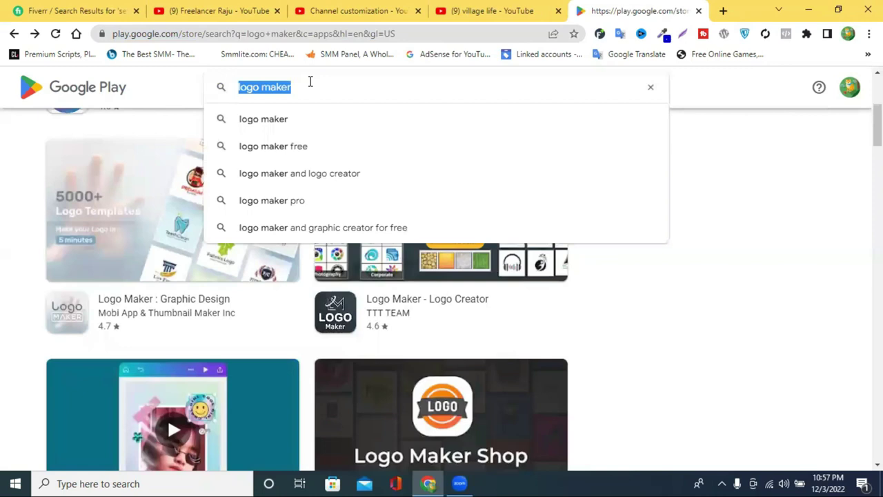
pyautogui.write('youtu')
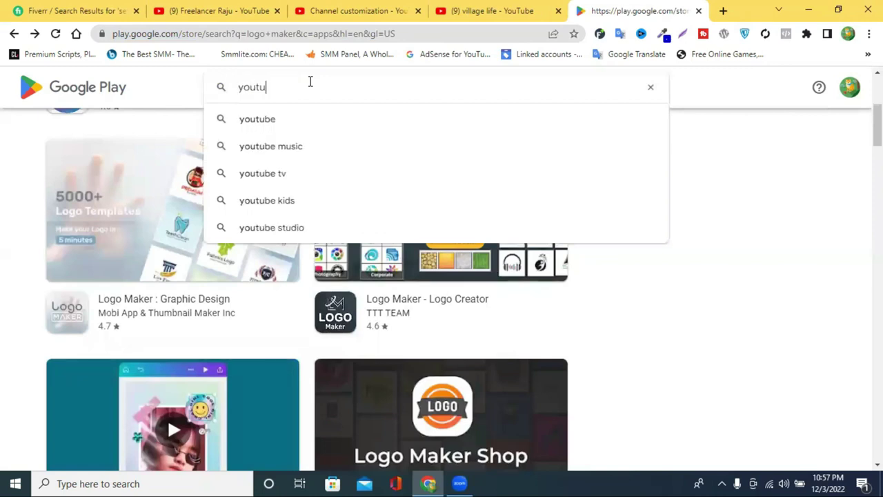
pyautogui.write('be cover')
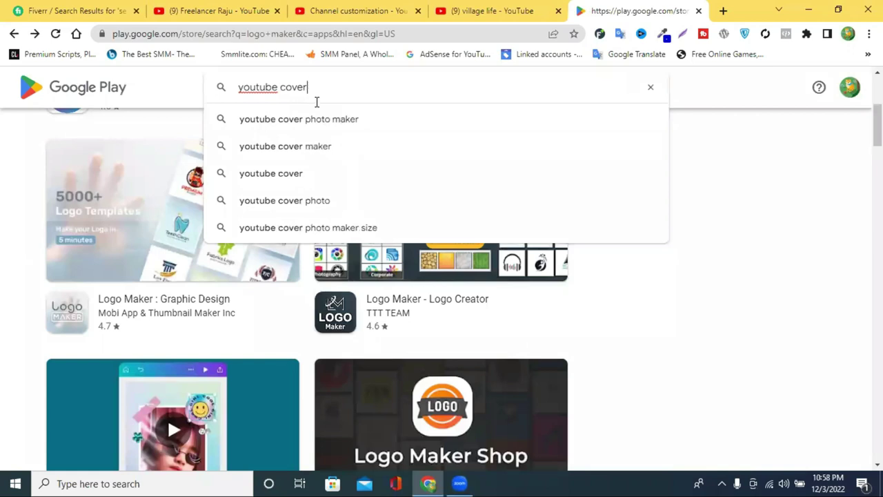
pyautogui.click(331, 123)
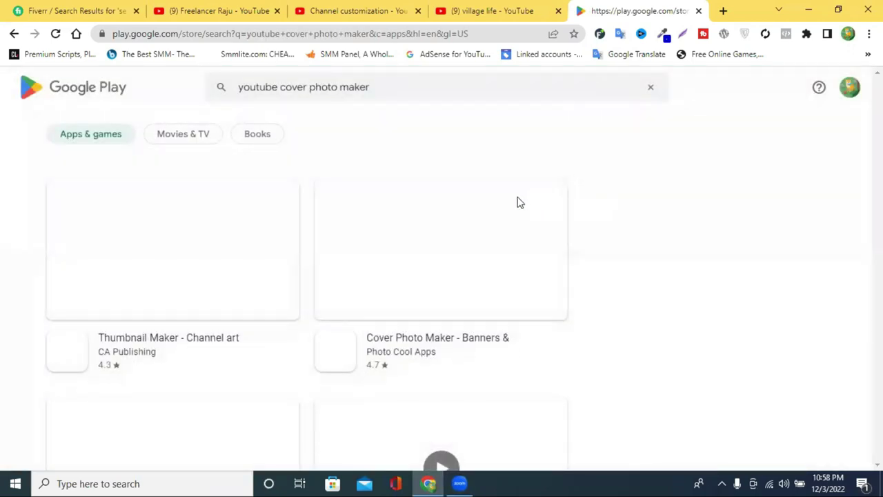
# - Browse the cover photo maker apps, open the page of "Ultimate Thumbnail Maker" and select its web address
pyautogui.scroll(-1, 146, 320)
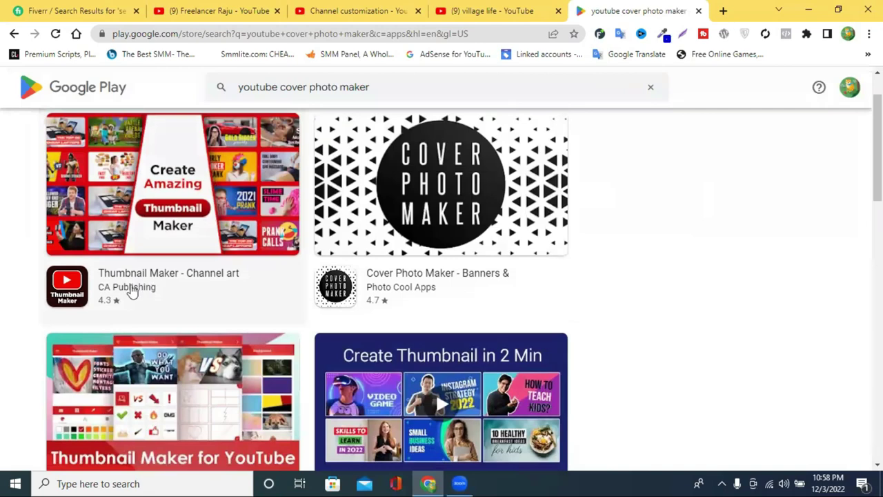
pyautogui.scroll(-5, 131, 221)
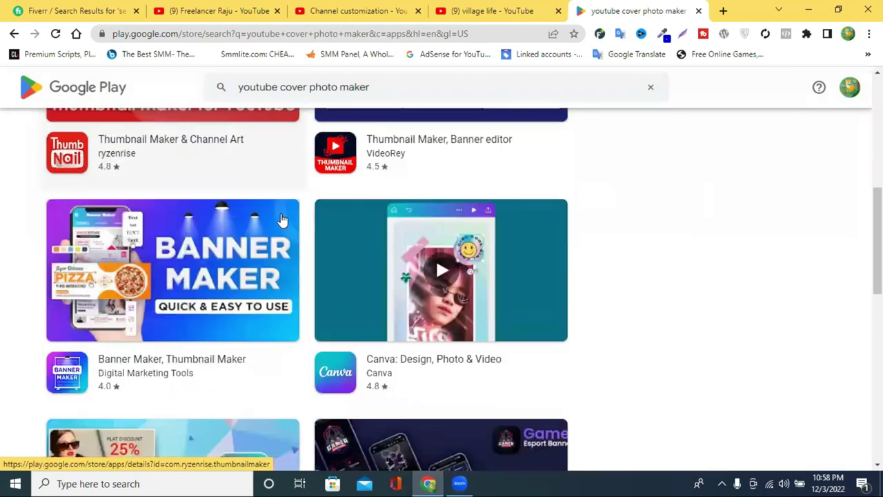
pyautogui.scroll(-3, 281, 219)
pyautogui.scroll(-4, 281, 220)
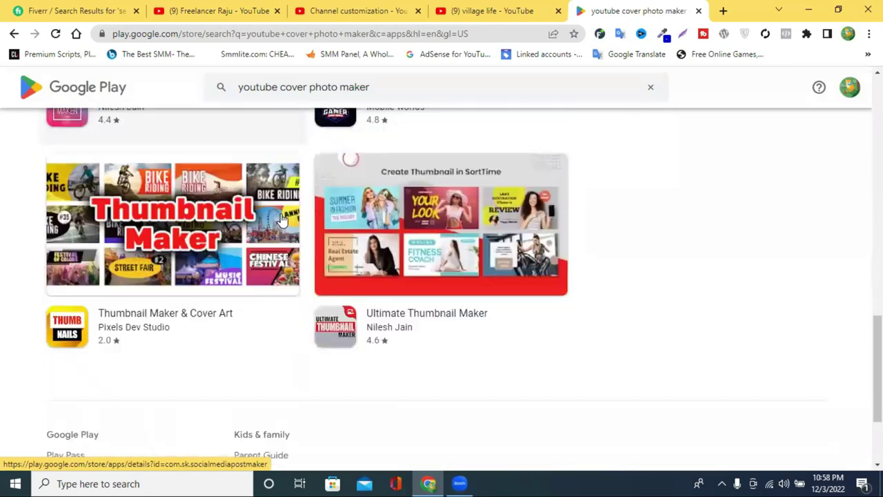
pyautogui.click(402, 325)
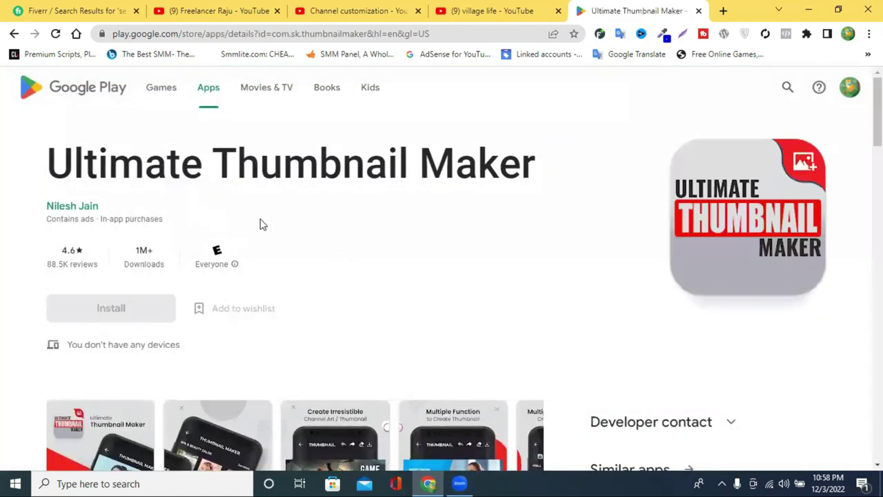
pyautogui.click(221, 35)
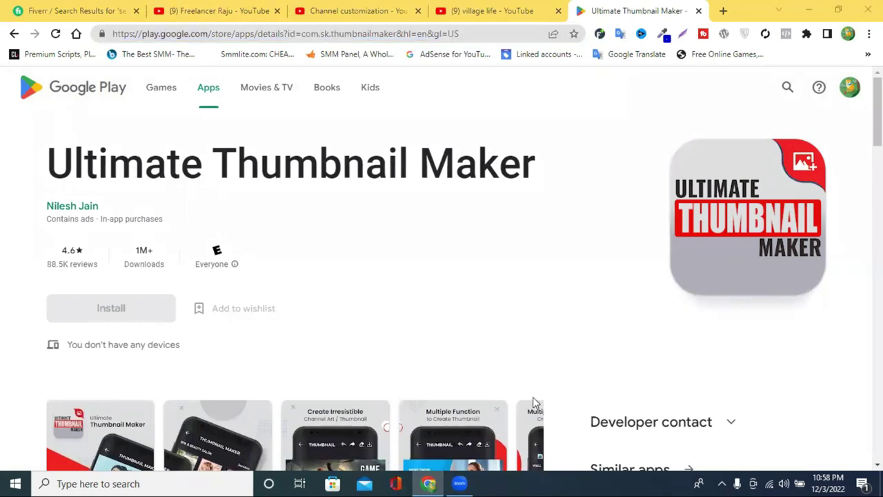
# - Search Google for "wixlogo maker" in a new tab and open the Wix.com logo maker page
pyautogui.click(471, 10)
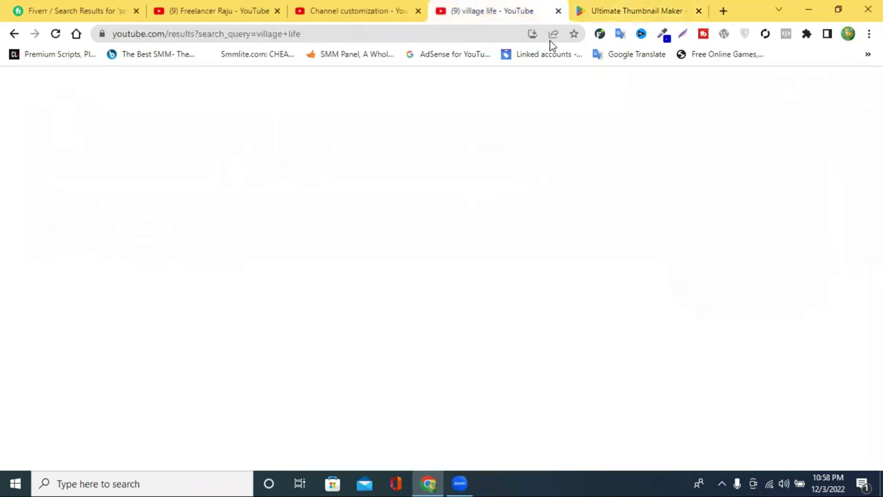
pyautogui.click(723, 10)
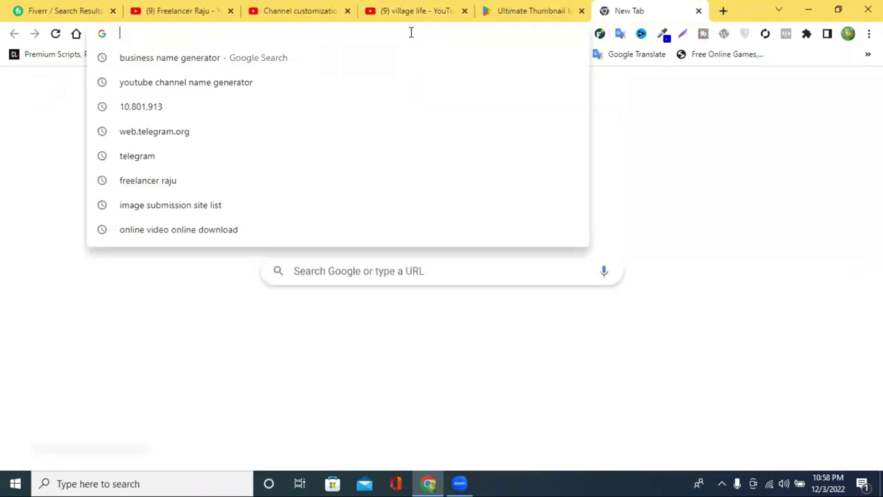
pyautogui.write('wix')
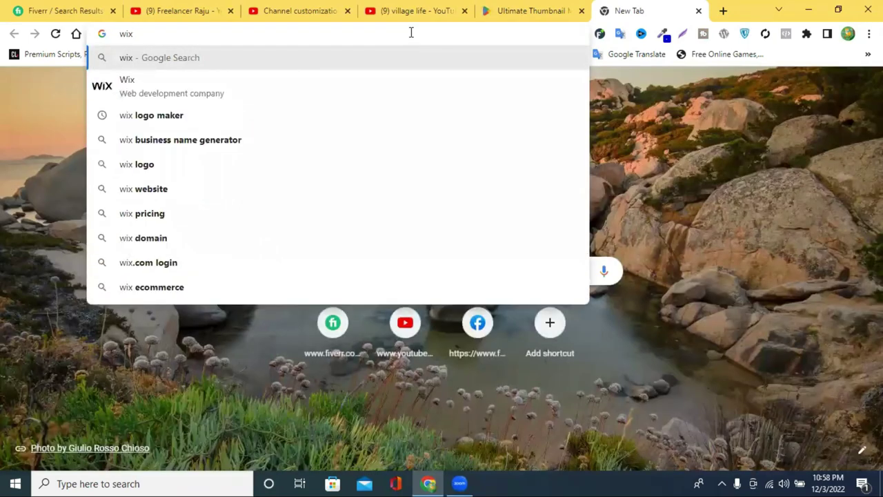
pyautogui.write('logo')
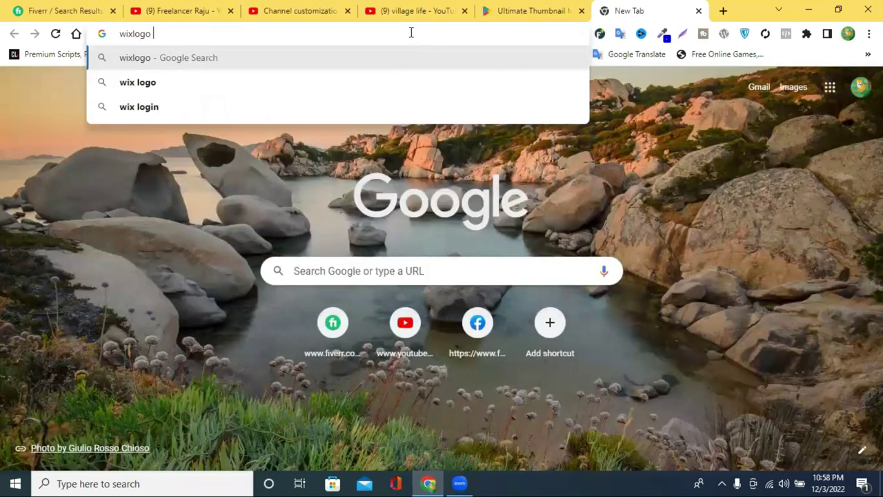
pyautogui.write(' maker')
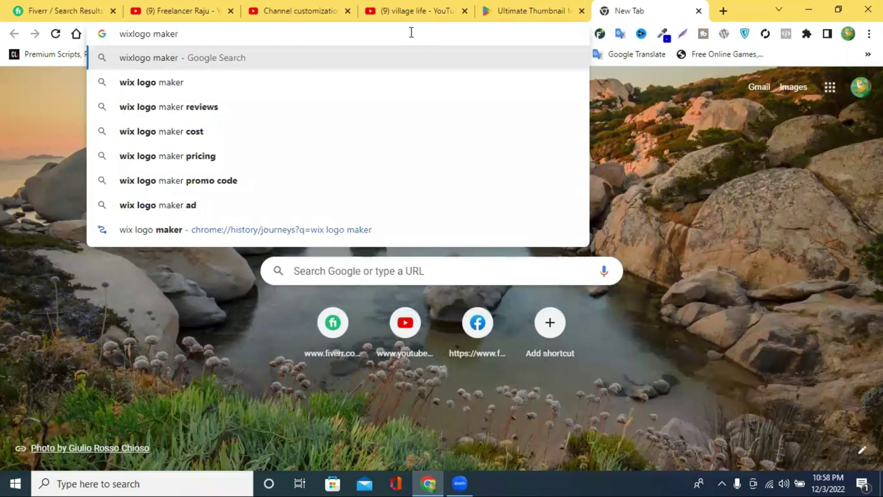
pyautogui.press('Return')
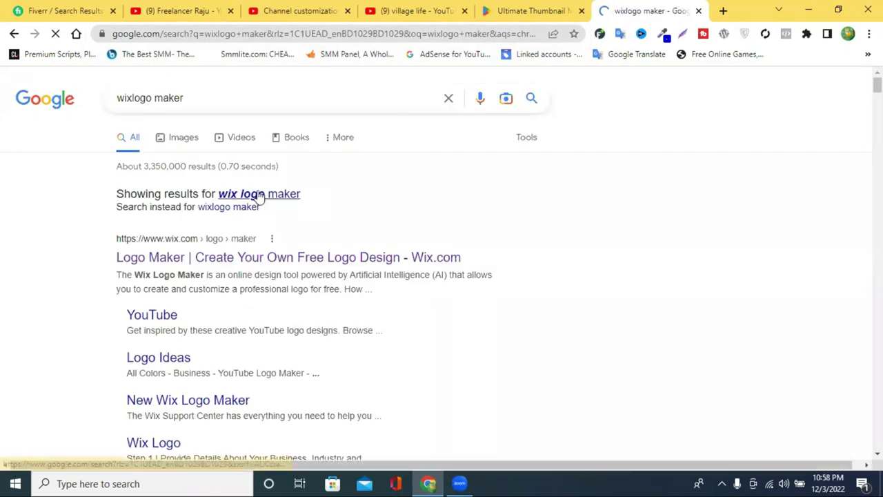
pyautogui.click(197, 262)
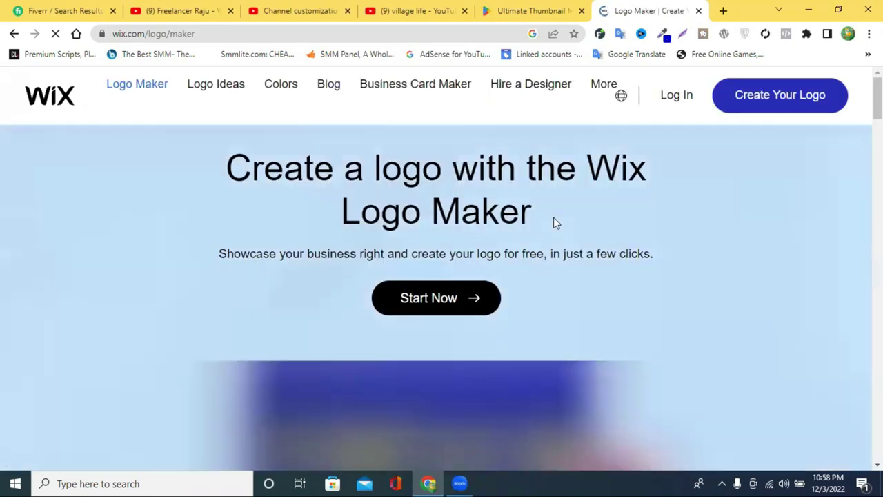
# - Look over the Wix Logo Maker page, start the tool and choose to create a logo yourself
pyautogui.scroll(-2, 154, 174)
pyautogui.scroll(2, 154, 174)
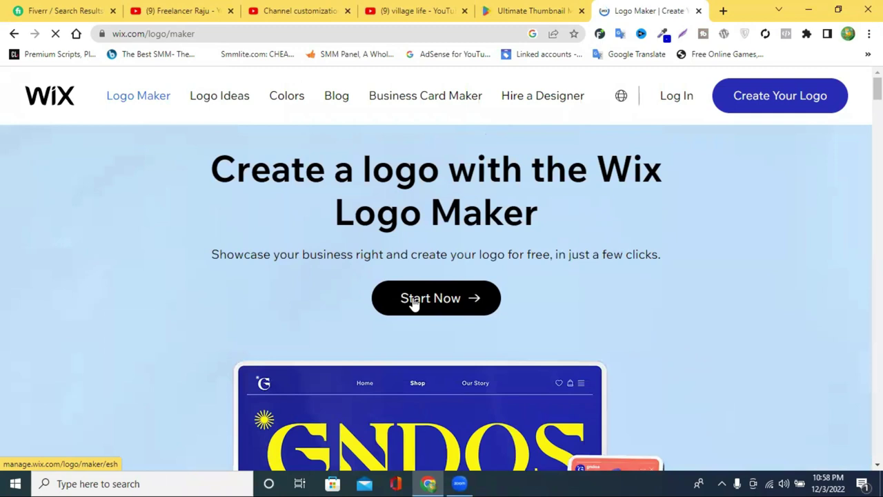
pyautogui.scroll(-3, 436, 304)
pyautogui.scroll(3, 436, 303)
pyautogui.click(431, 304)
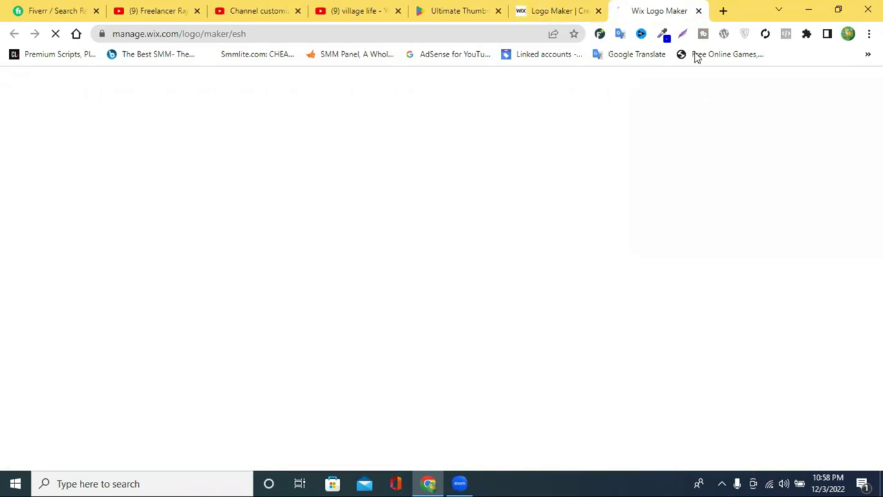
pyautogui.scroll(-2, 365, 265)
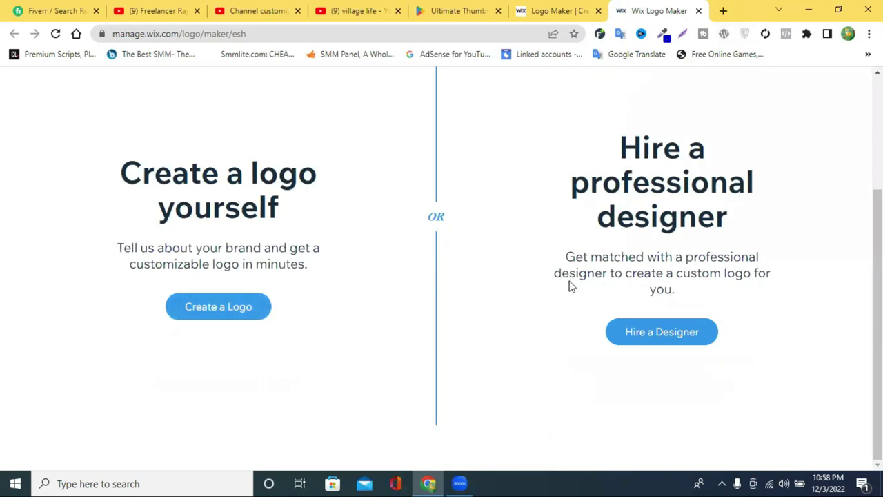
pyautogui.click(213, 311)
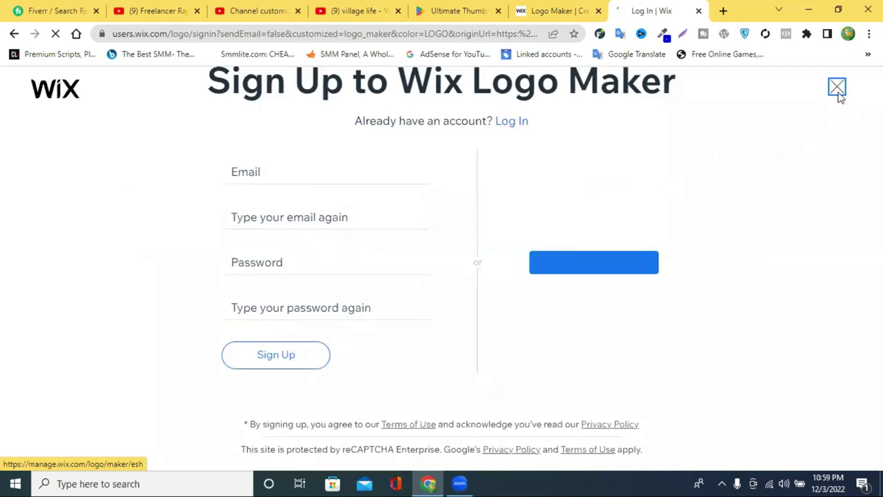
# - Close both Wix tabs and the "Ultimate Thumbnail Maker" tab
pyautogui.click(698, 12)
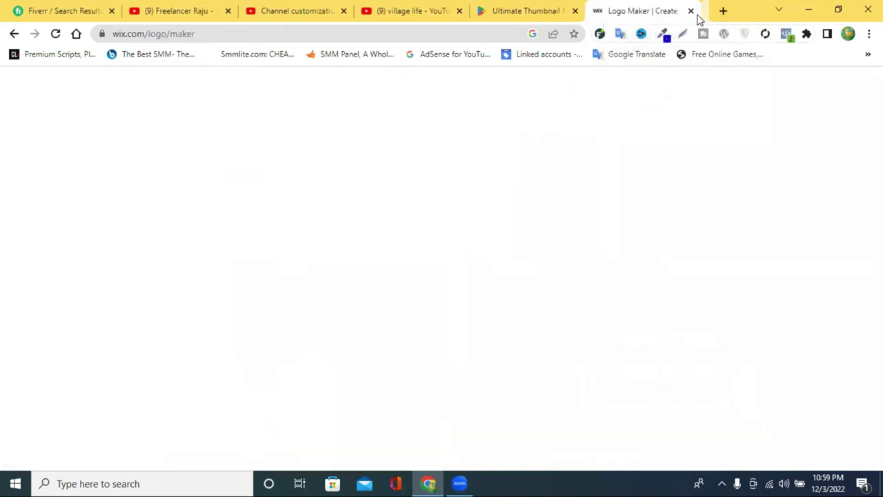
pyautogui.hotkey('ctrl', 'w')
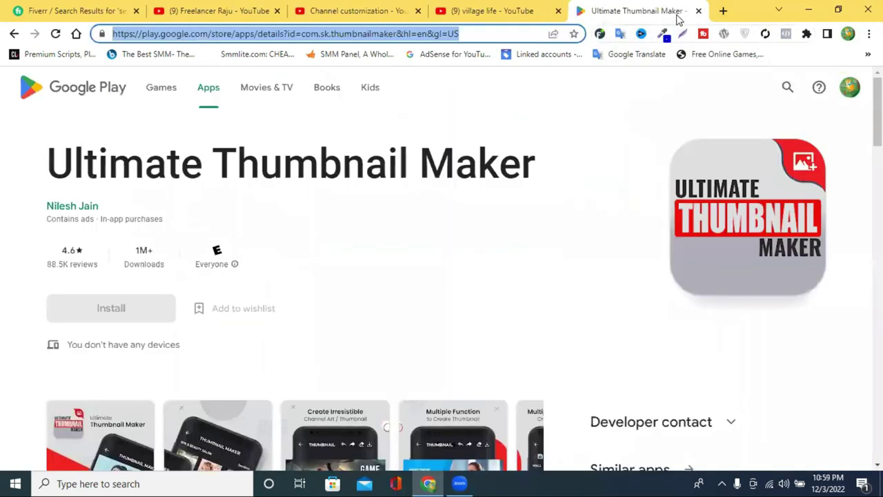
pyautogui.click(699, 12)
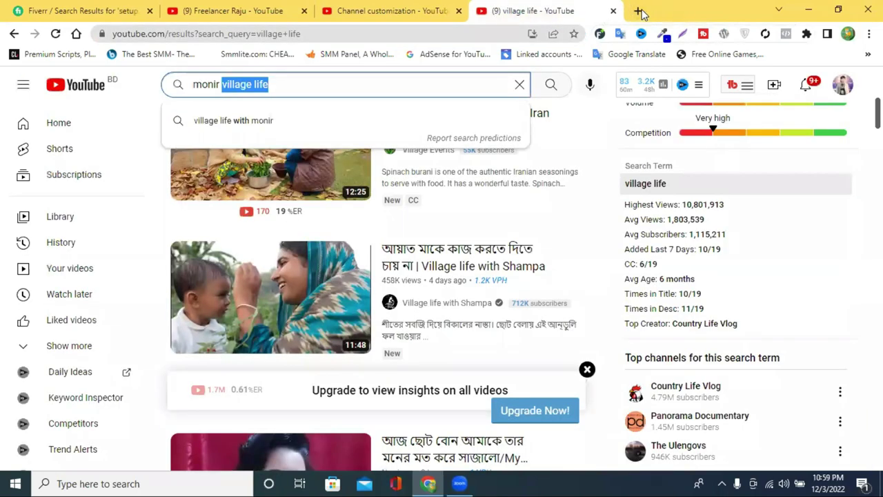
# - Open canva.com in a new browser tab
pyautogui.hotkey('ctrl', 't')
pyautogui.write('can')
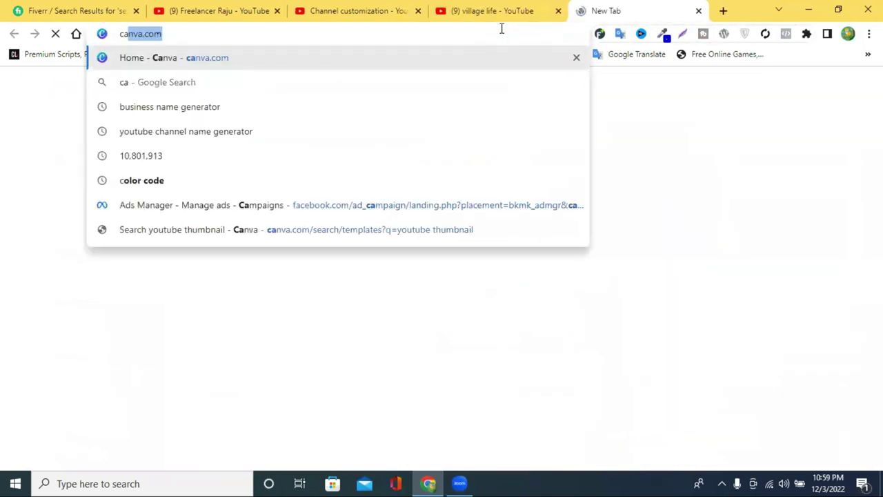
pyautogui.press('Return')
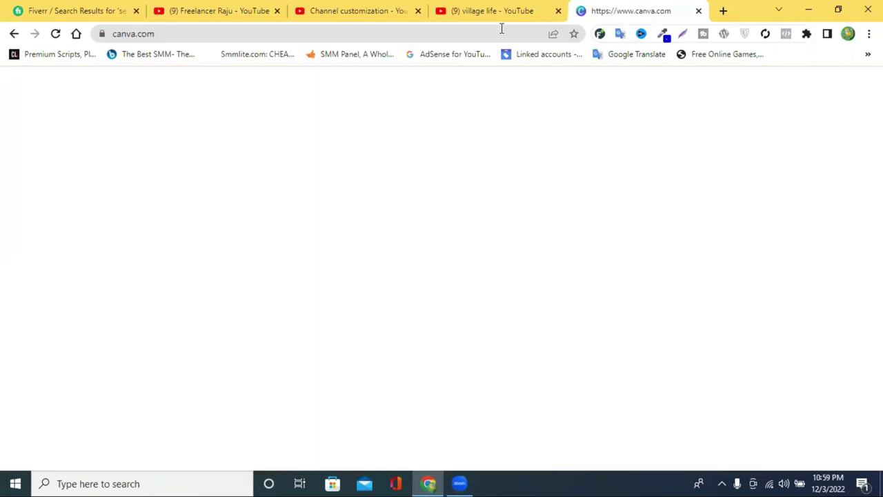
# - Copy the word "village" from the YouTube search box and return to the Canva tab
pyautogui.click(445, 7)
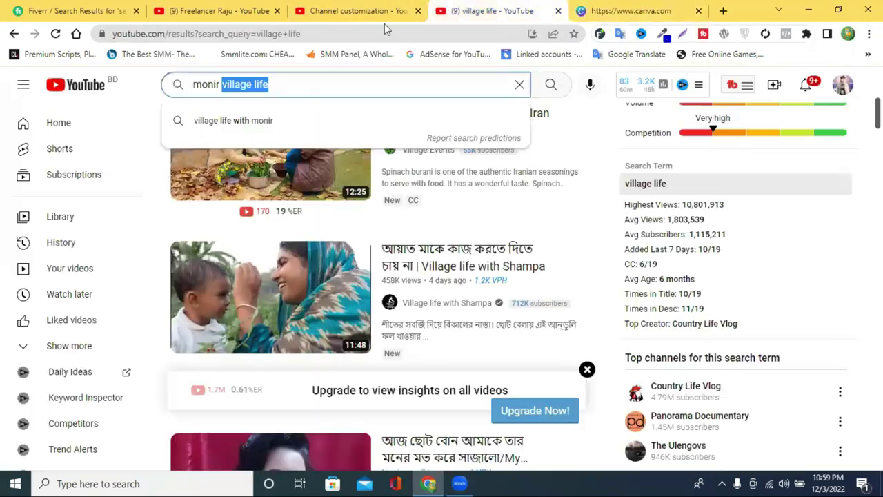
pyautogui.click(247, 84)
pyautogui.doubleClick(247, 83)
pyautogui.rightClick(250, 84)
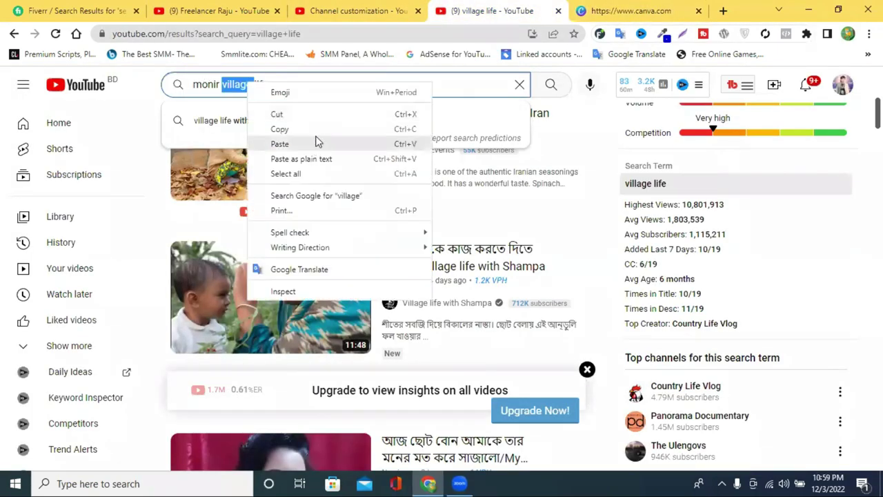
pyautogui.click(358, 126)
pyautogui.click(621, 11)
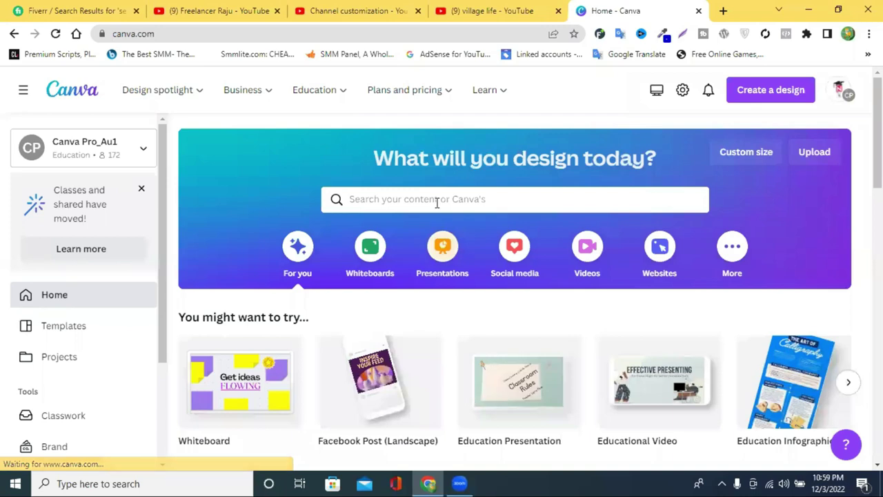
# - Search Canva for the Logo template category and browse the available logo designs
pyautogui.click(437, 201)
pyautogui.write('logo')
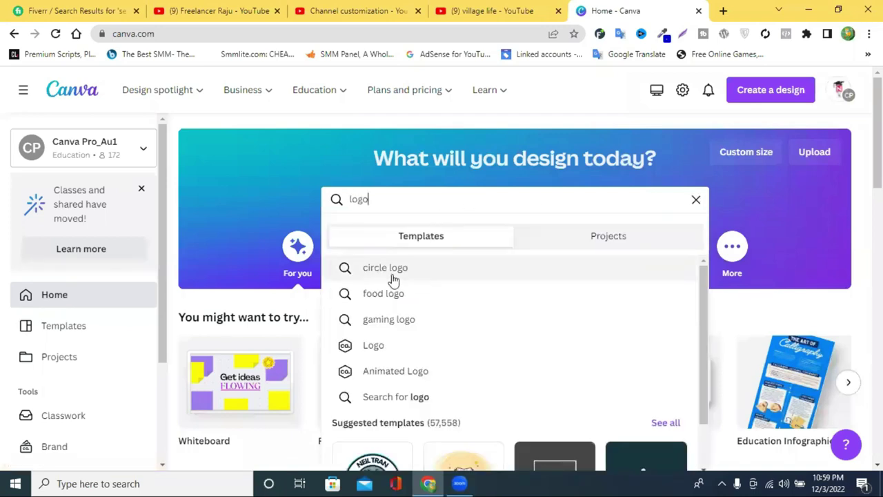
pyautogui.click(410, 351)
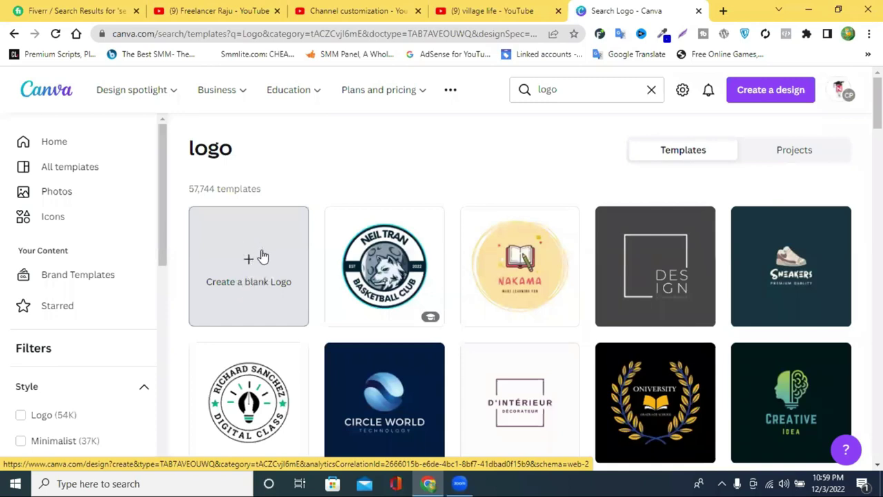
pyautogui.scroll(-4, 683, 269)
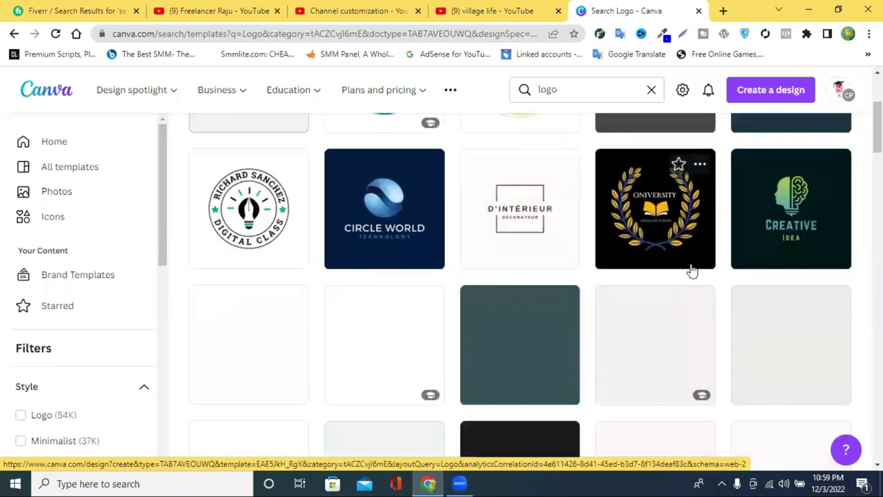
pyautogui.scroll(-3, 441, 227)
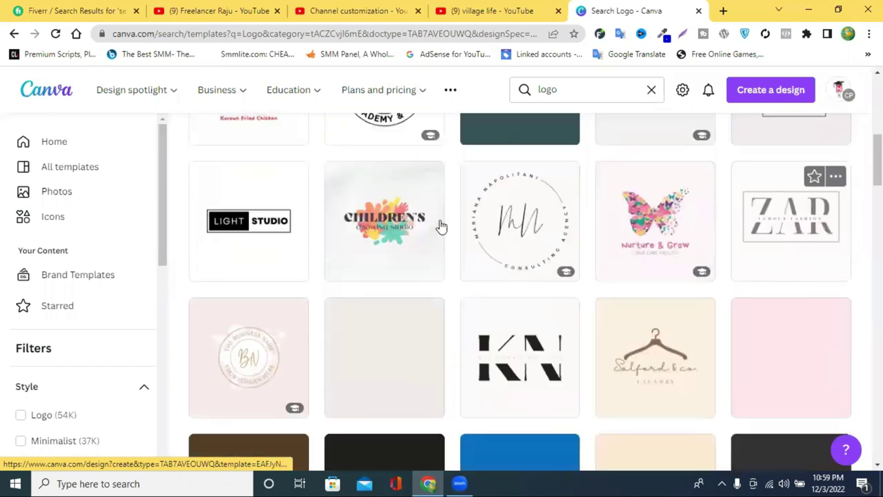
pyautogui.scroll(-6, 635, 249)
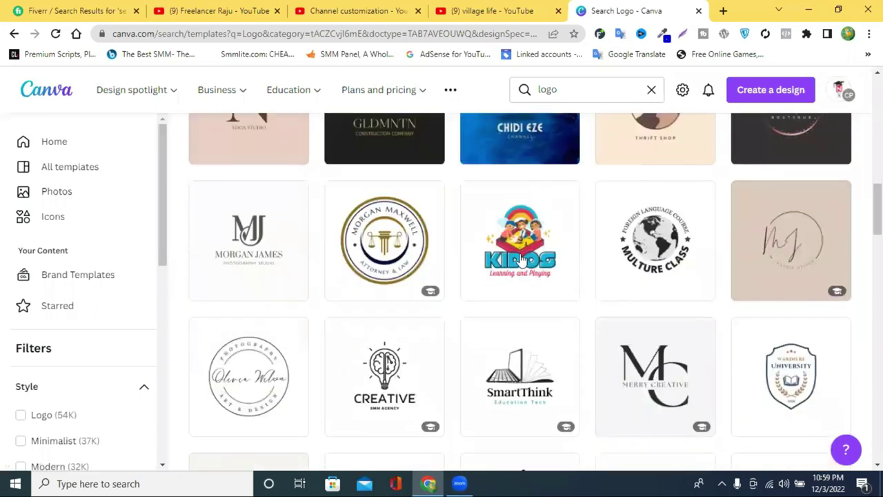
# - Create a blank Logo design from the logo template results
pyautogui.scroll(-5, 455, 255)
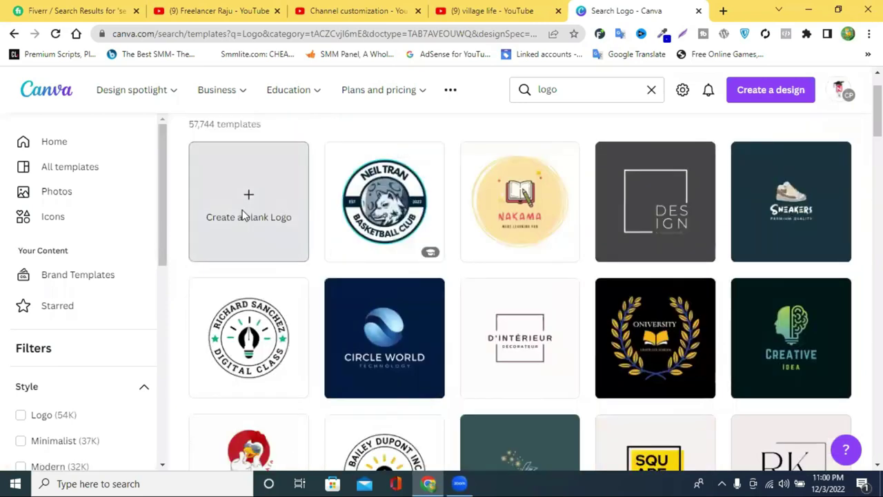
pyautogui.click(241, 215)
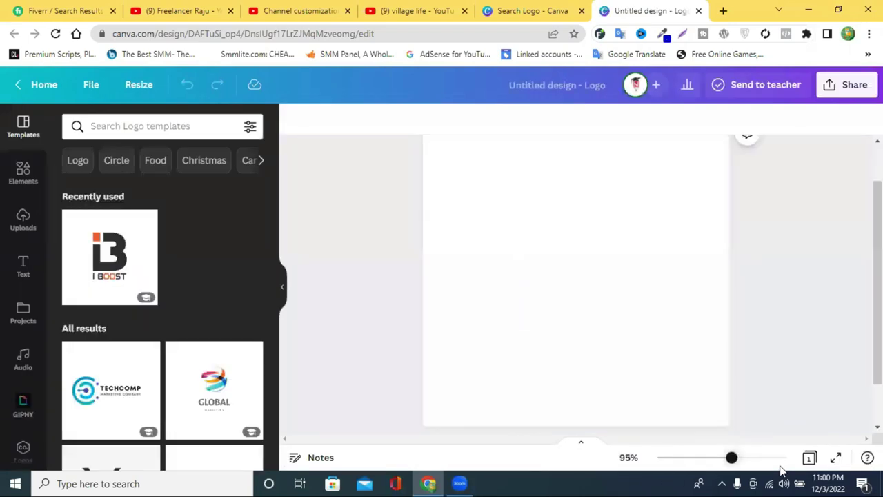
# - Search the Logo templates in the new design for "village" and browse the matching designs
pyautogui.scroll(-1, 135, 131)
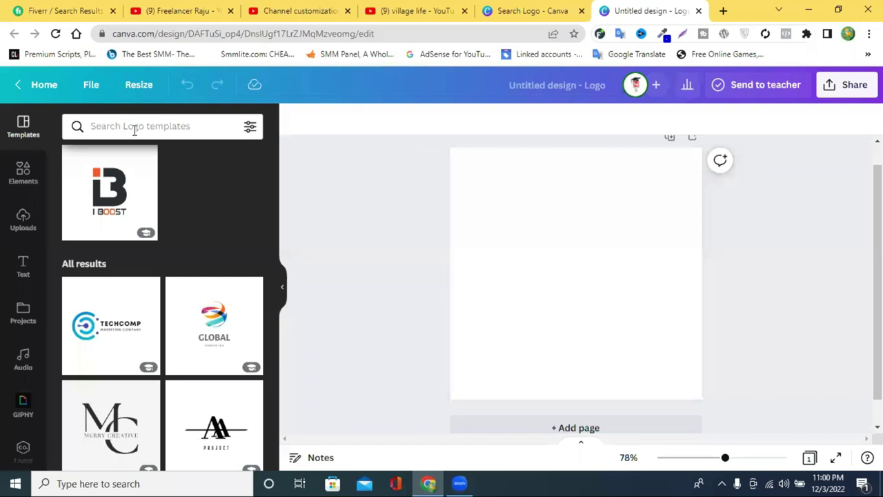
pyautogui.rightClick(136, 131)
pyautogui.click(166, 230)
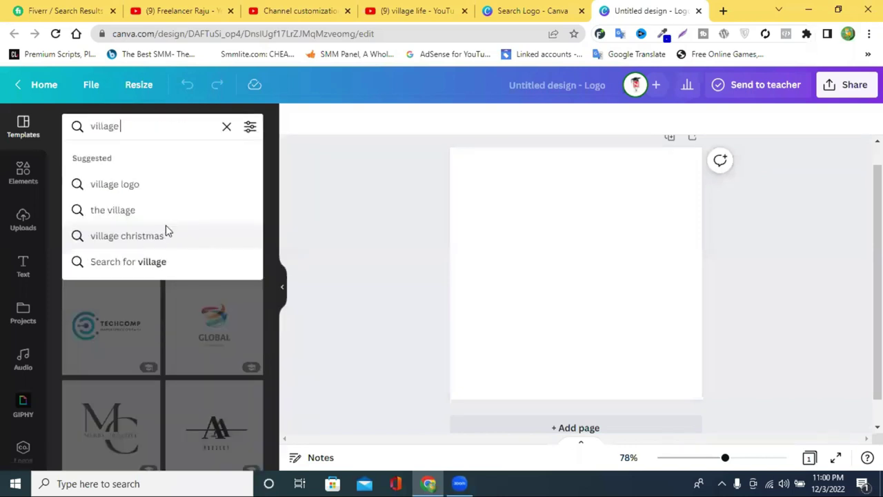
pyautogui.press('Return')
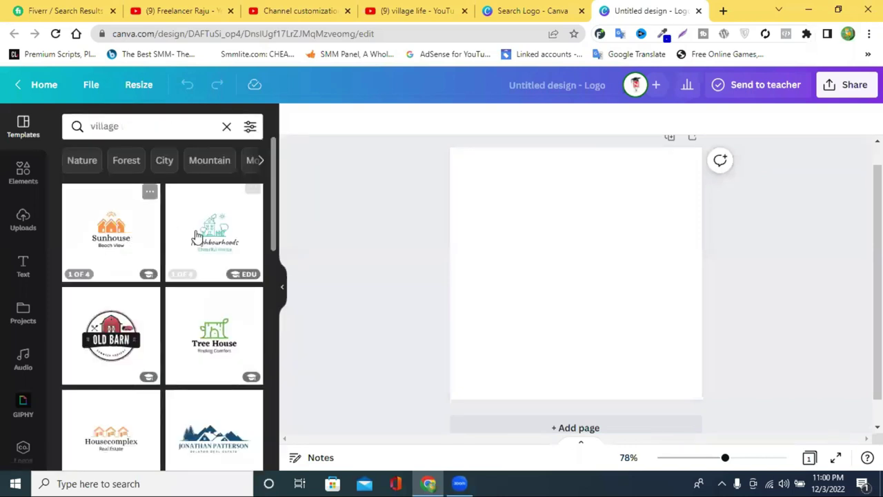
pyautogui.scroll(-2, 202, 248)
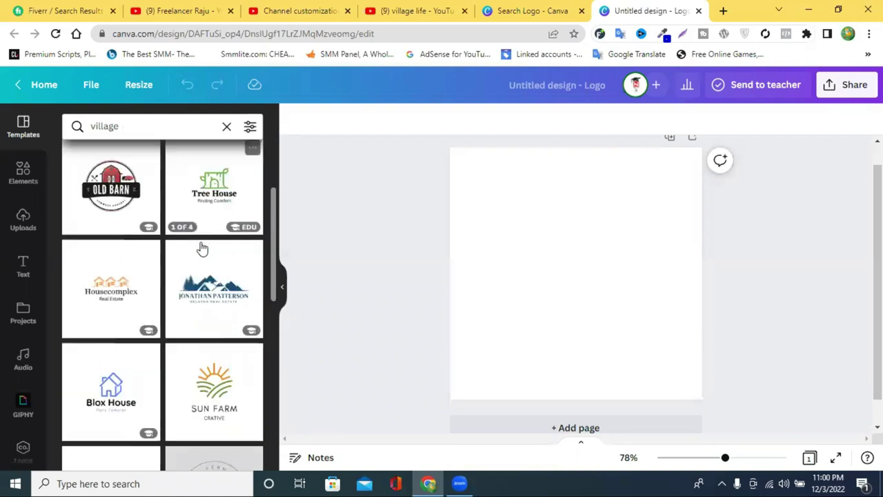
pyautogui.scroll(-3, 201, 248)
pyautogui.scroll(-4, 202, 249)
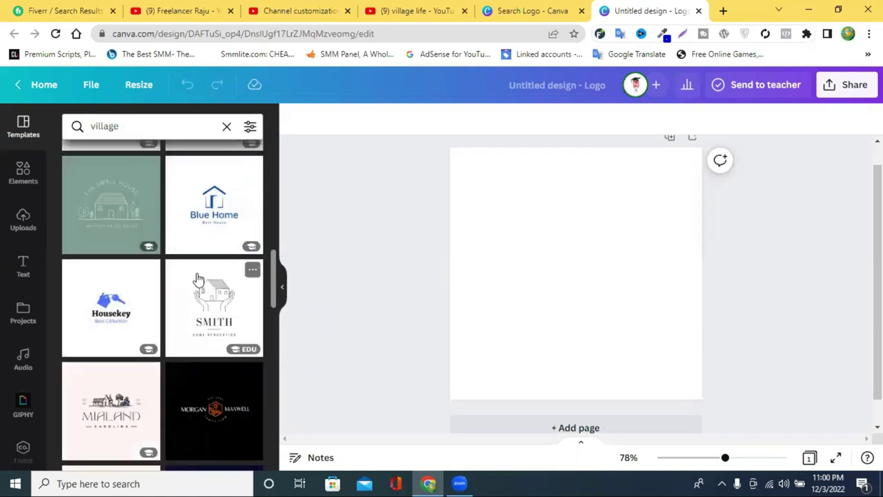
# - Browse the "village" logo templates for a suitable design
pyautogui.scroll(-1, 213, 276)
pyautogui.scroll(-7, 216, 275)
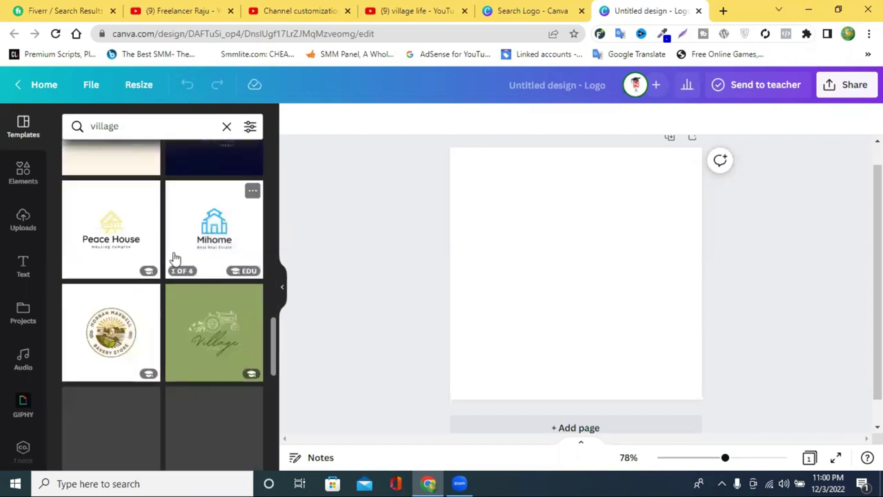
pyautogui.scroll(-6, 202, 261)
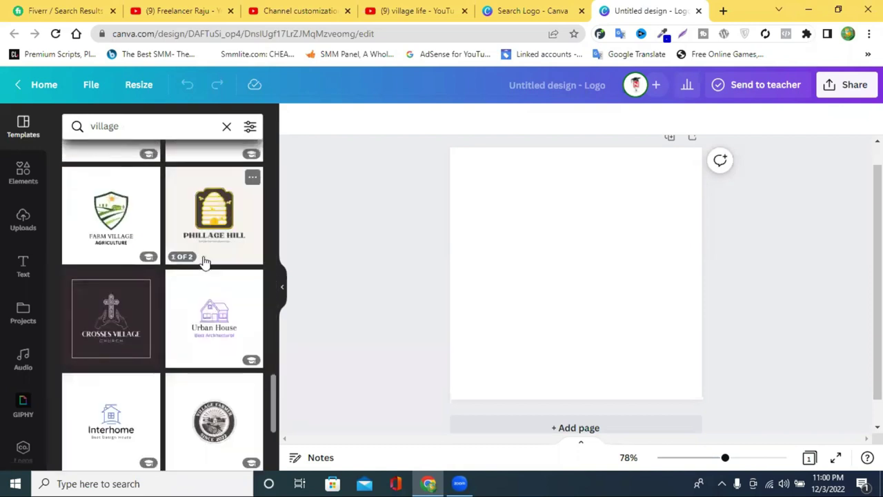
pyautogui.scroll(-5, 205, 262)
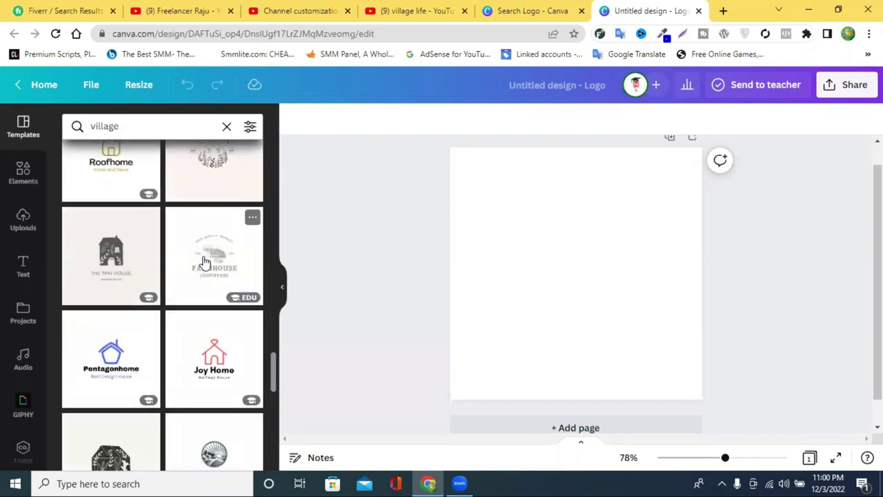
pyautogui.scroll(-5, 205, 262)
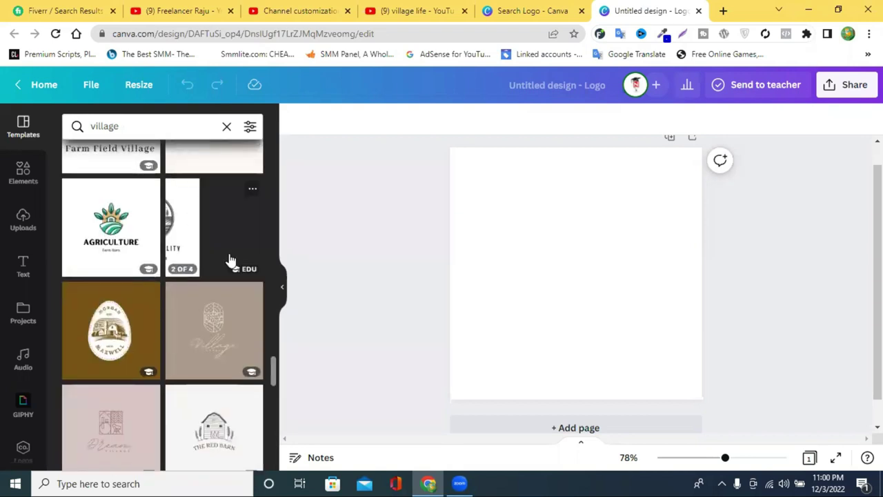
pyautogui.scroll(-5, 231, 260)
pyautogui.scroll(-3, 231, 260)
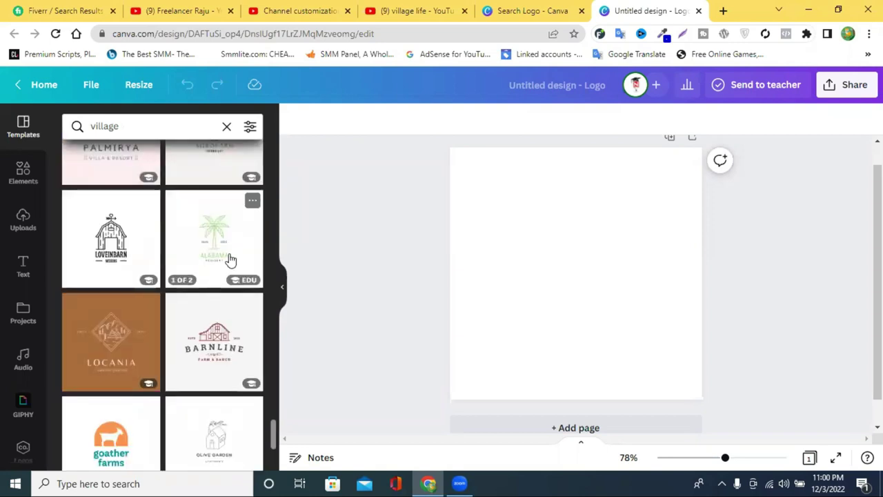
# - Search Google for Freepik in a new browser tab and open the Freepik website
pyautogui.click(723, 9)
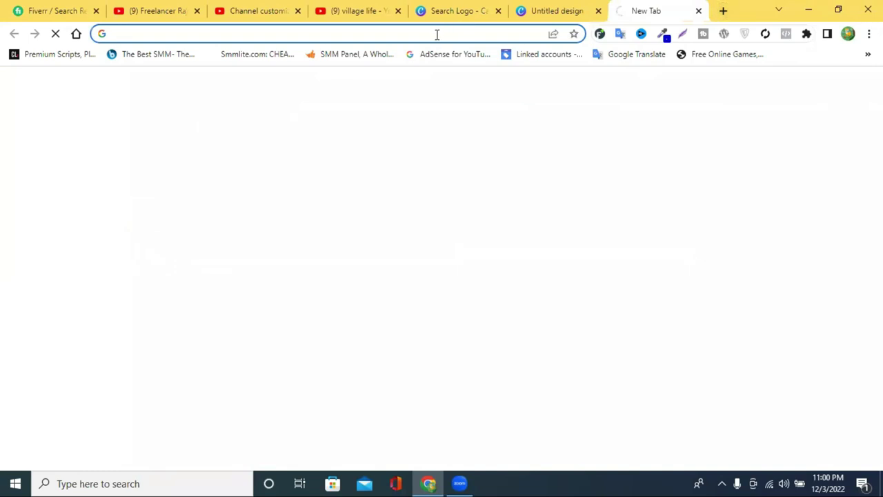
pyautogui.write('f')
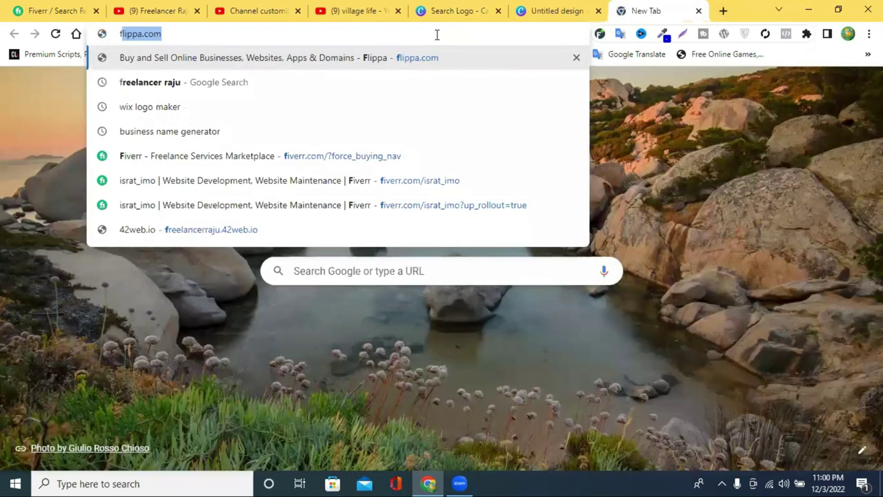
pyautogui.write('ree')
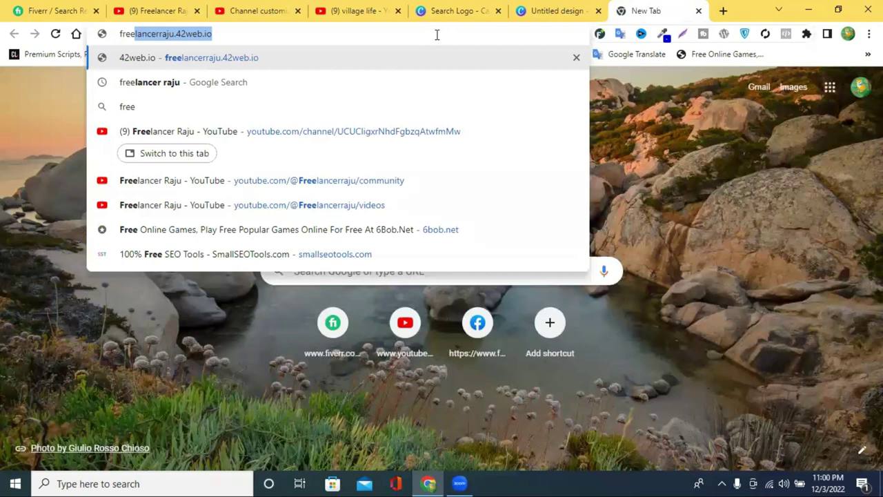
pyautogui.write('pic')
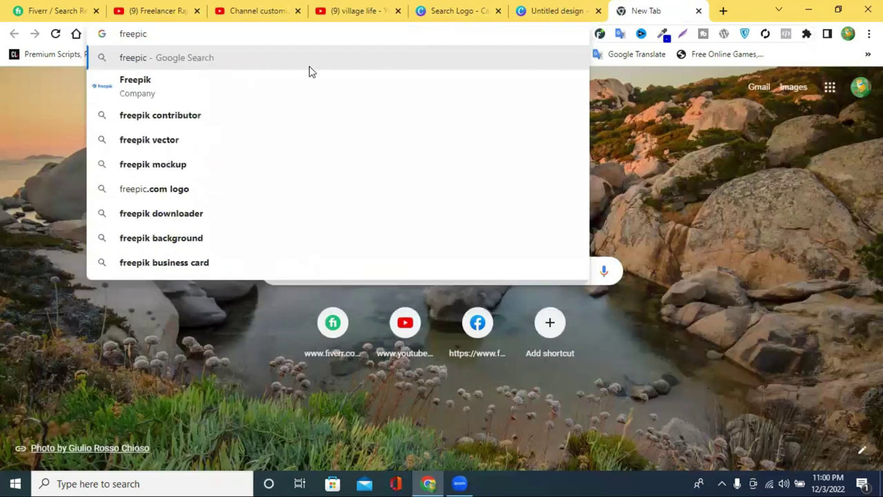
pyautogui.click(252, 90)
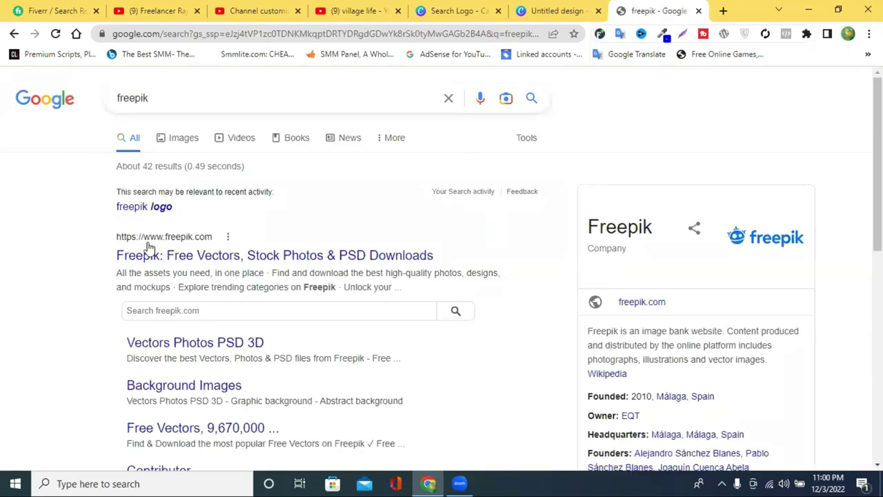
pyautogui.click(168, 255)
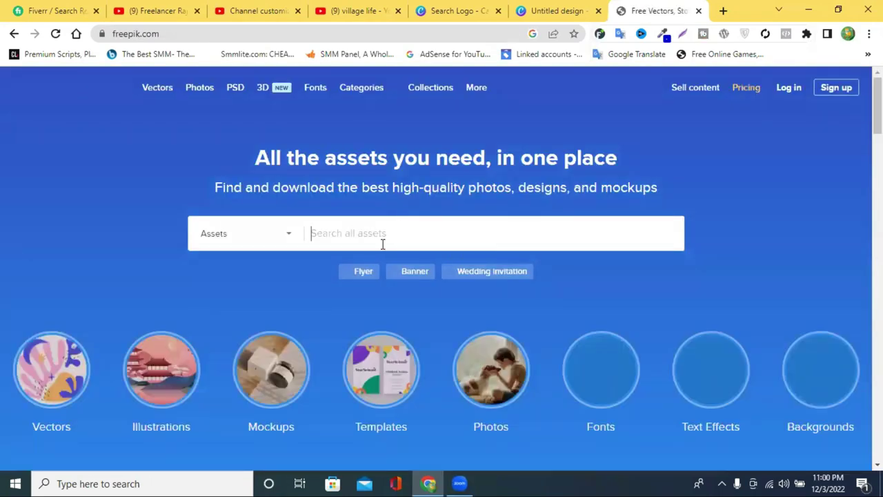
# - Sign in to Freepik with the second listed Google account and continue with it
pyautogui.scroll(-1, 382, 243)
pyautogui.rightClick(347, 174)
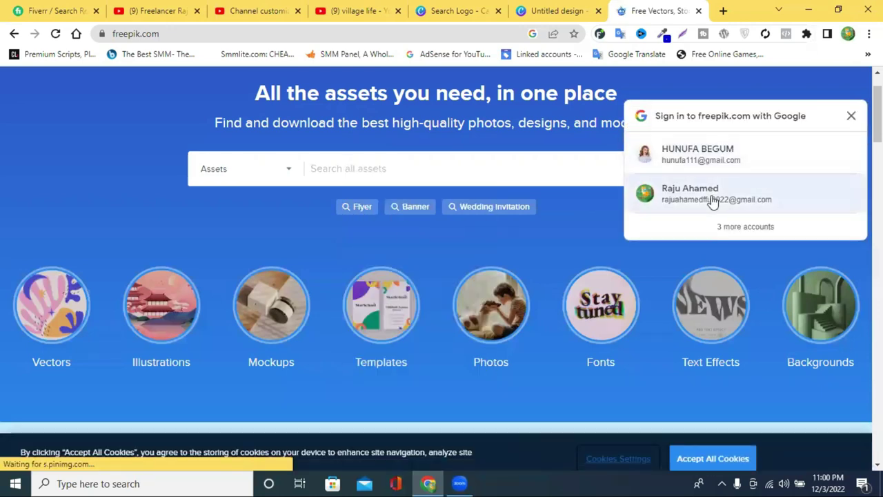
pyautogui.click(719, 198)
pyautogui.click(768, 183)
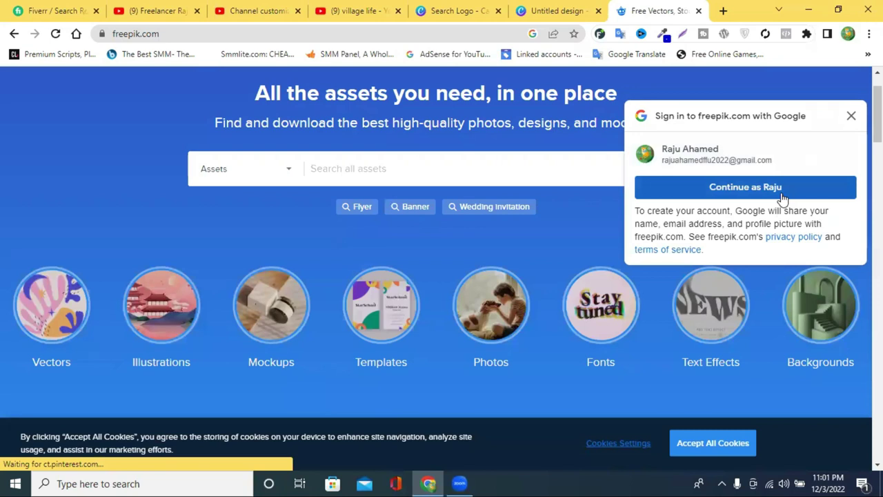
# - Search all Freepik assets for "village logo"
pyautogui.click(470, 168)
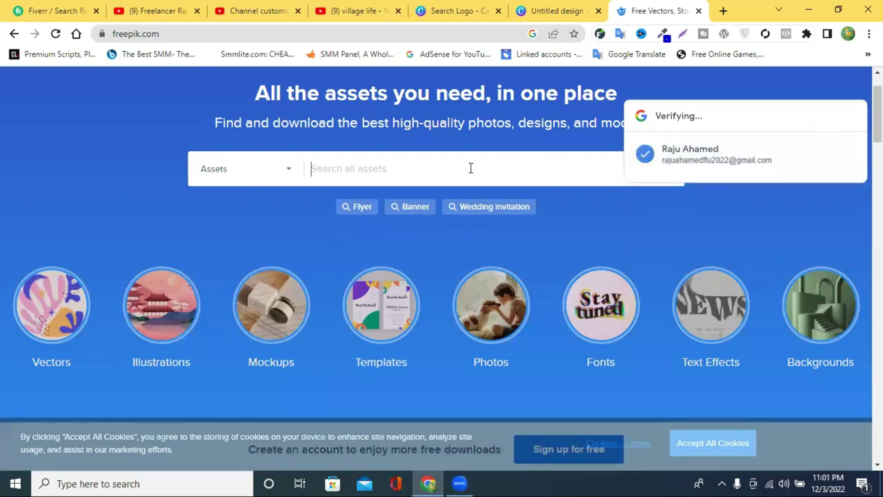
pyautogui.write('village ')
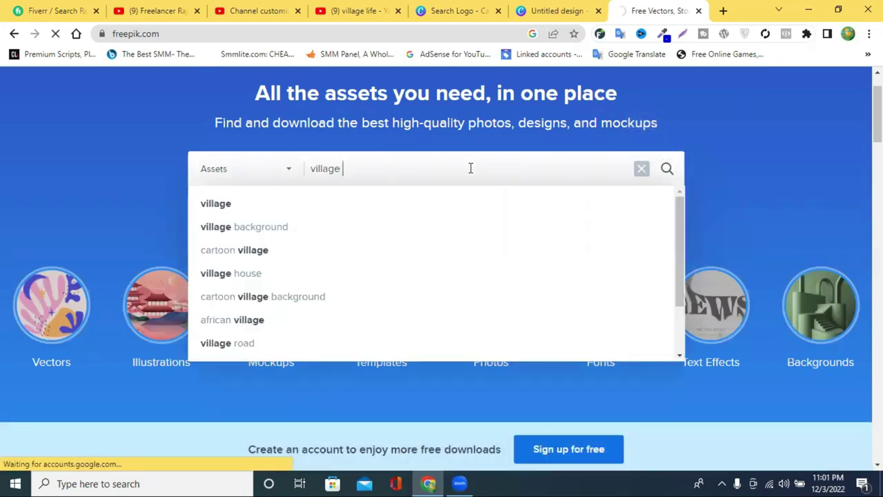
pyautogui.write('lo')
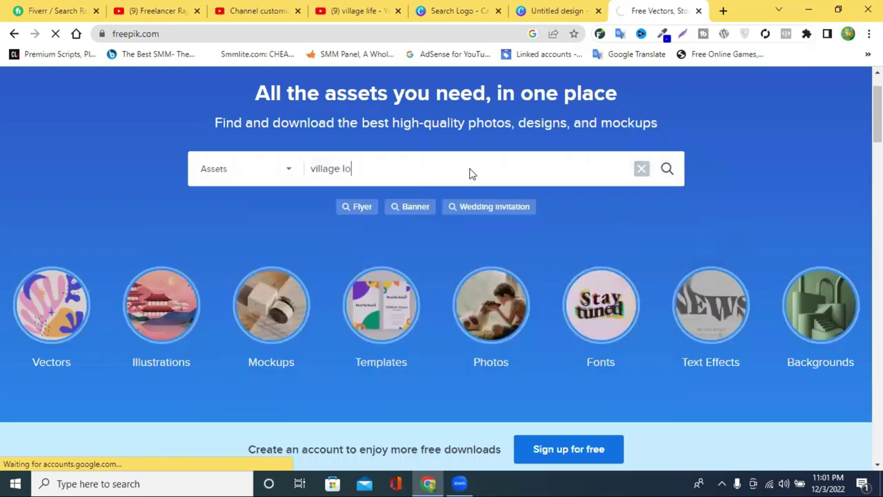
pyautogui.write('o')
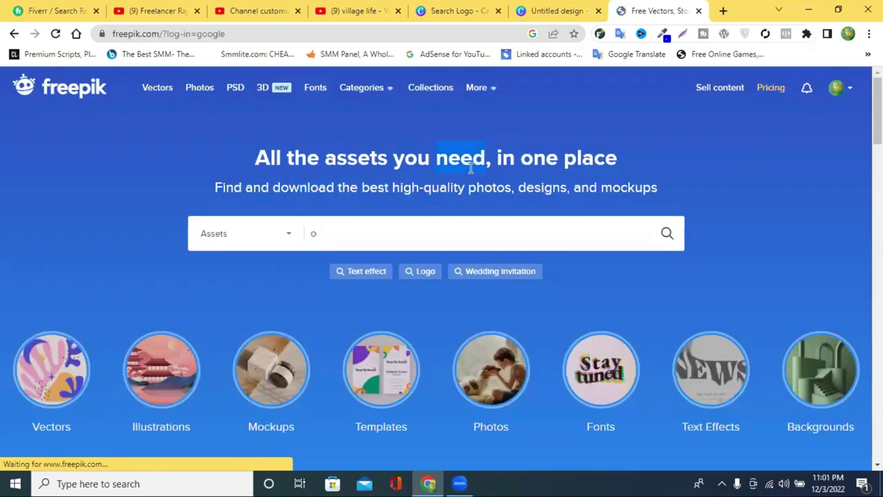
pyautogui.write('village')
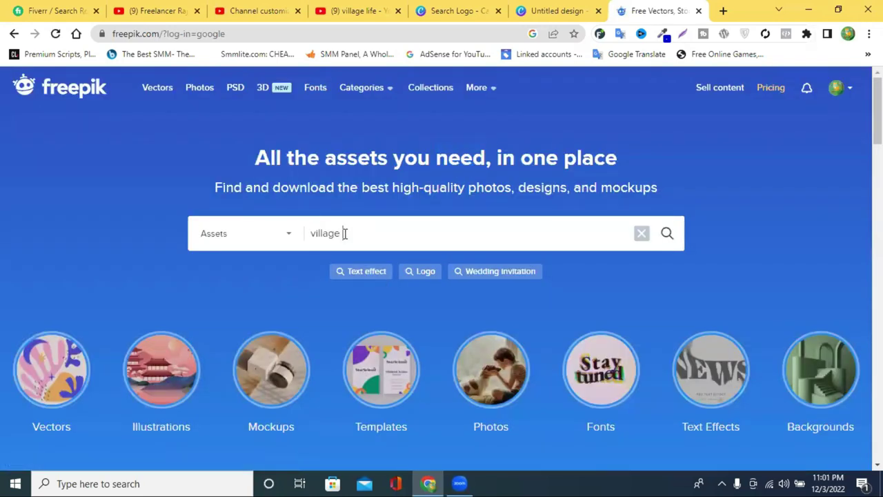
pyautogui.write('p')
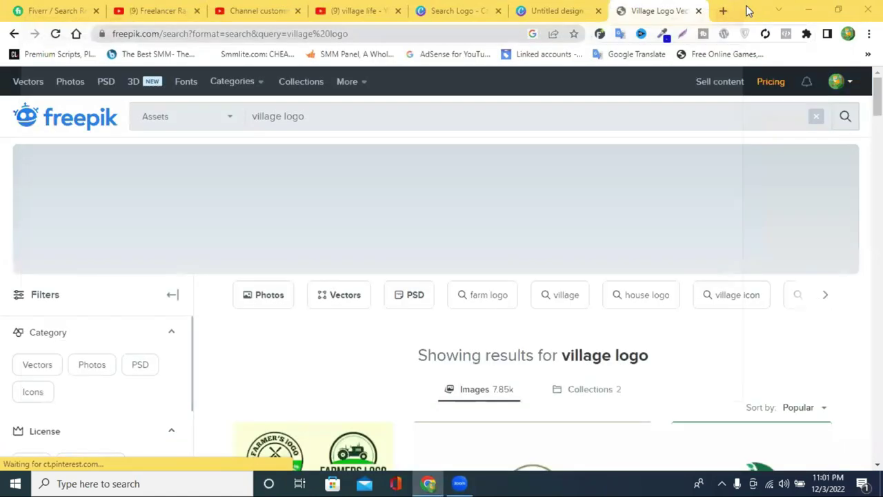
# - Look through the Freepik "village logo" results for design ideas
pyautogui.scroll(-3, 521, 253)
pyautogui.scroll(-1, 661, 292)
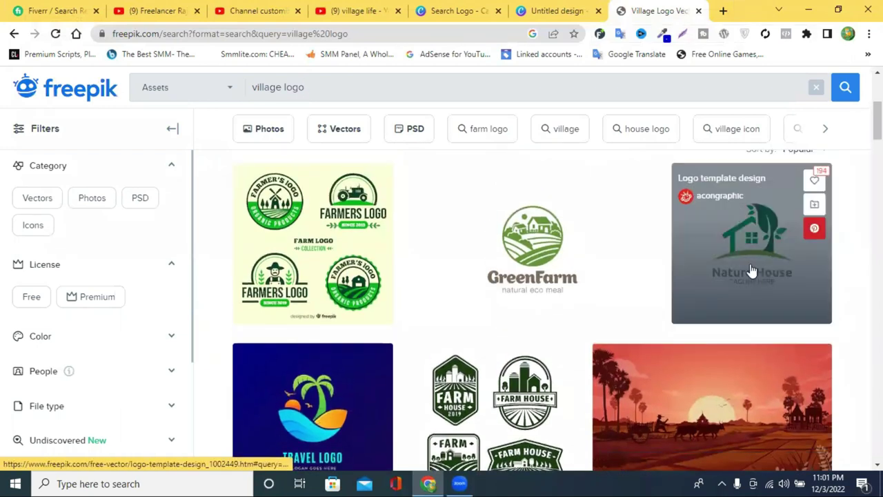
pyautogui.scroll(-2, 752, 270)
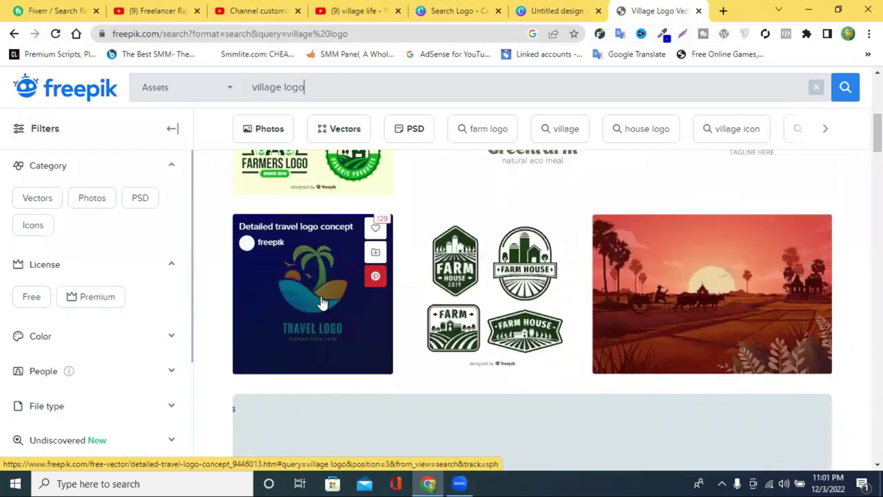
pyautogui.scroll(-1, 338, 290)
pyautogui.scroll(-3, 550, 288)
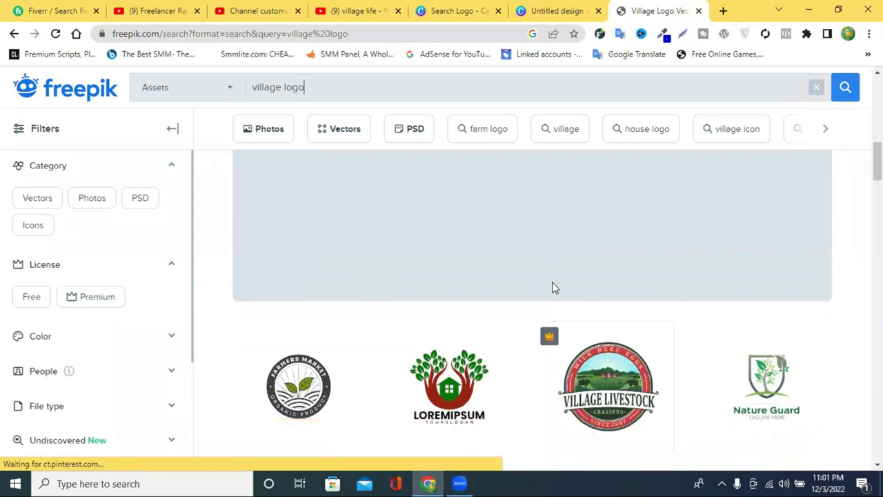
pyautogui.scroll(-3, 552, 287)
pyautogui.scroll(3, 553, 287)
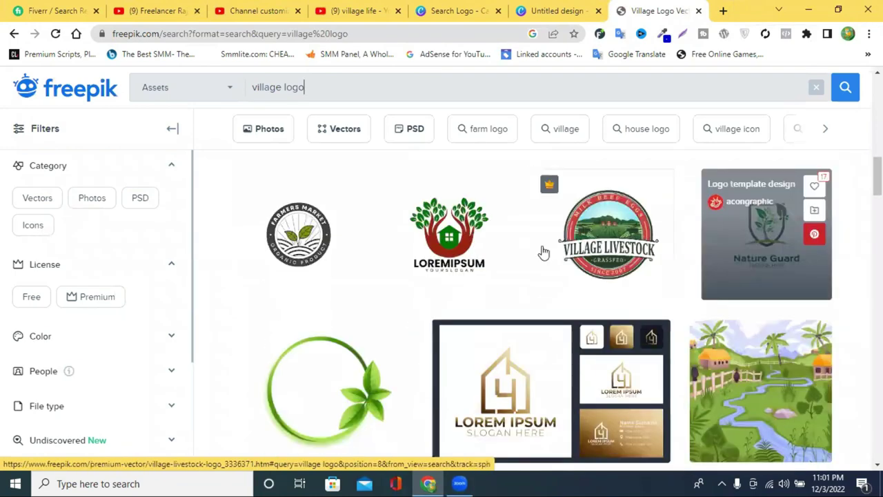
pyautogui.scroll(-3, 561, 239)
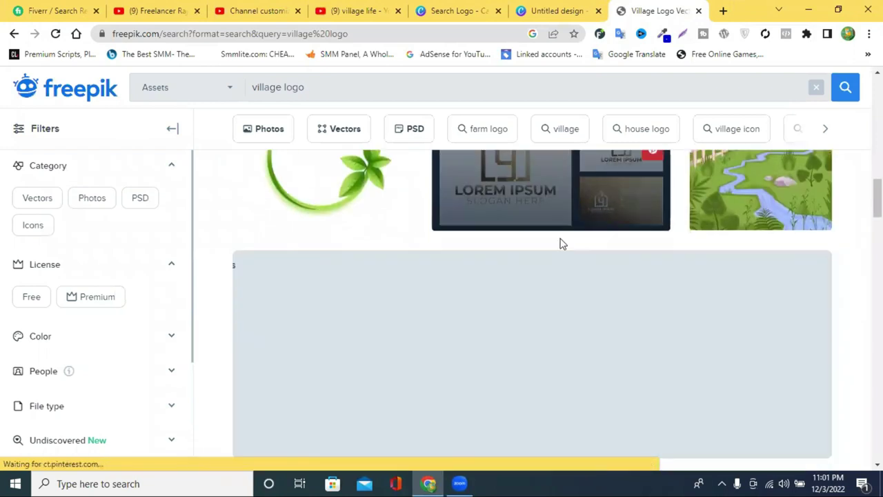
pyautogui.scroll(-3, 560, 241)
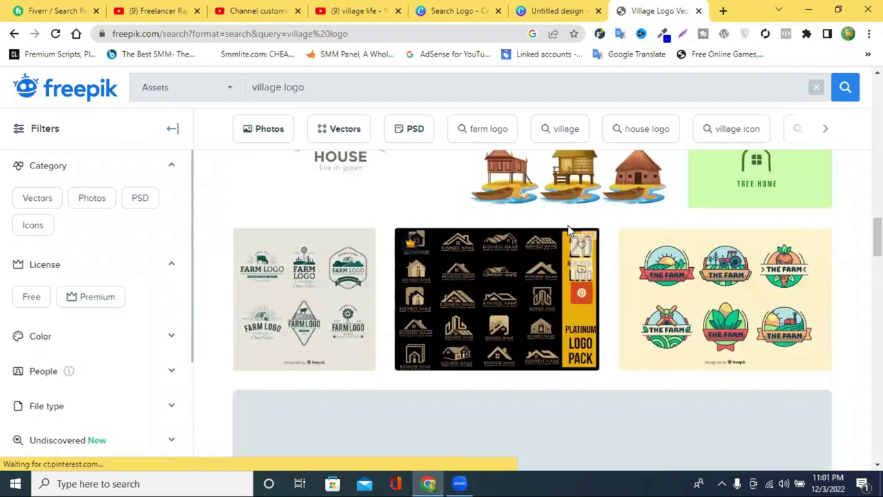
pyautogui.scroll(-5, 703, 288)
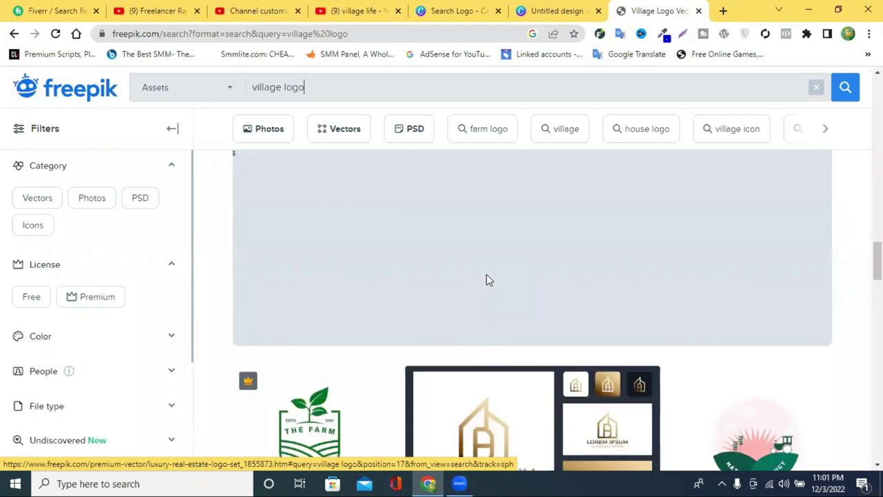
# - Search Google for "tree vector" in a new browser tab, change the query to "tree png", and look over the results
pyautogui.click(723, 10)
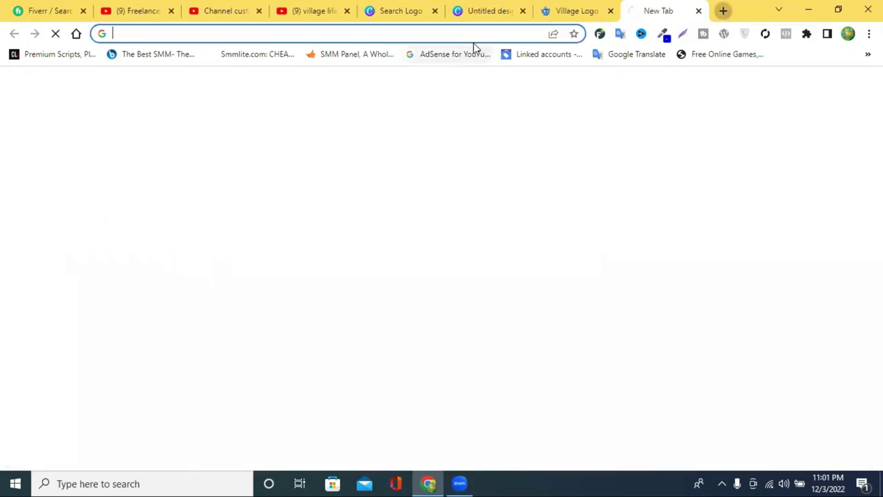
pyautogui.click(472, 33)
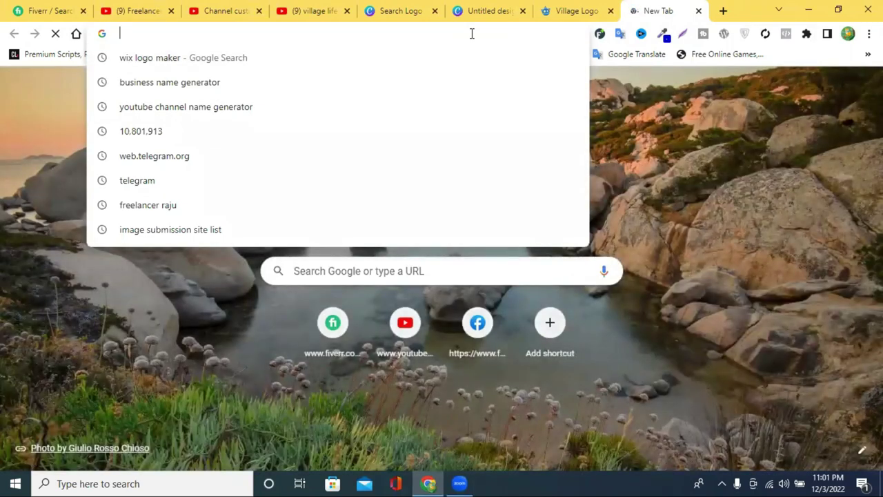
pyautogui.write('tree')
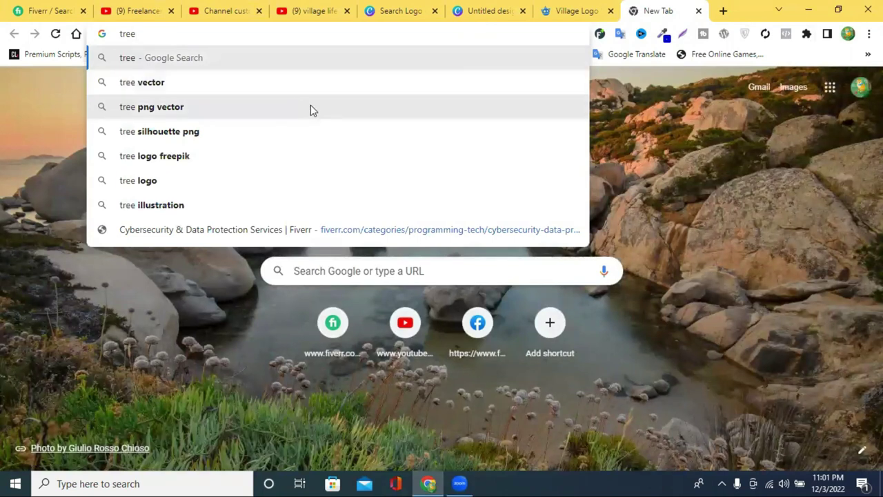
pyautogui.click(286, 89)
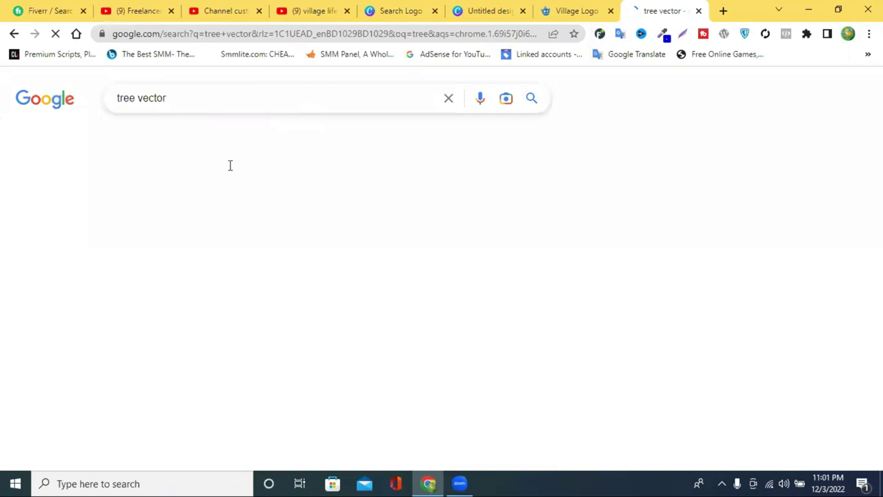
pyautogui.doubleClick(149, 97)
pyautogui.write('png')
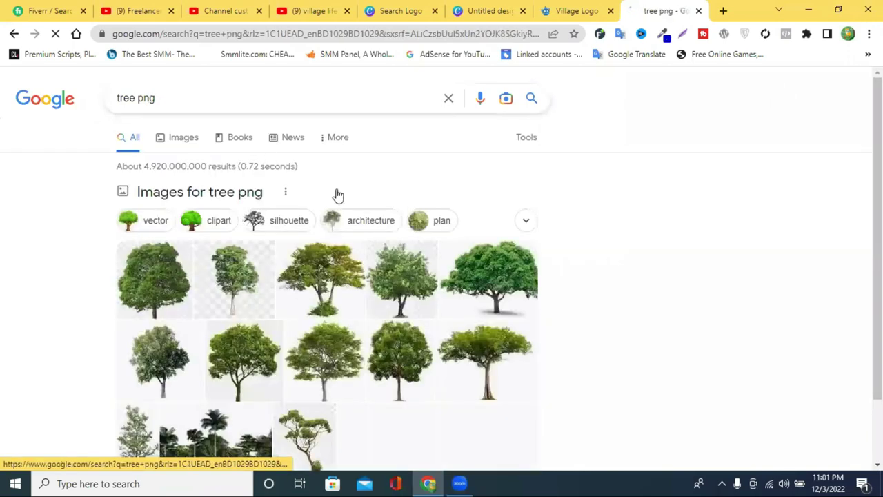
pyautogui.scroll(-2, 345, 193)
pyautogui.scroll(-4, 188, 130)
pyautogui.scroll(5, 227, 144)
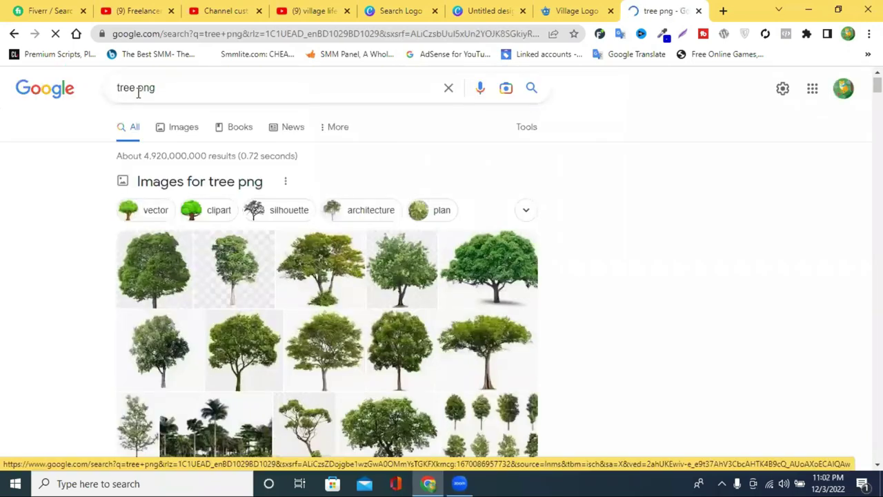
# - Search Google for "pngtree" and open the pngtree.com website from the results
pyautogui.doubleClick(119, 87)
pyautogui.press('BackSpace')
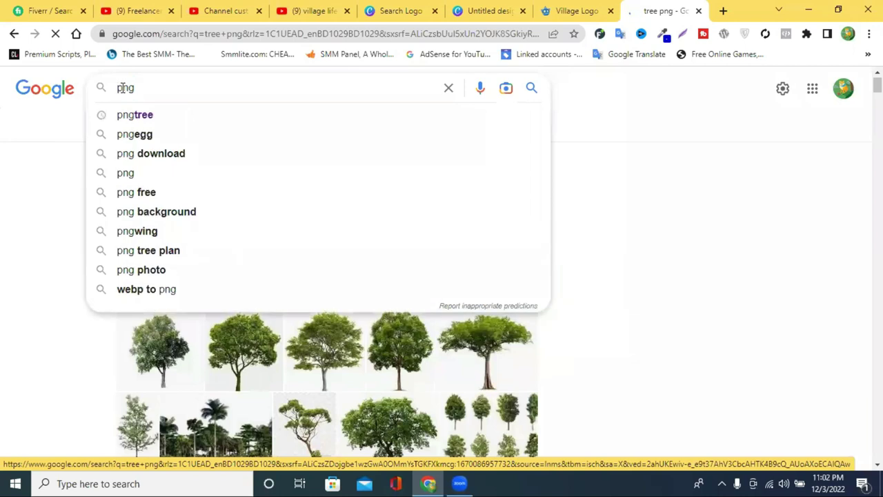
pyautogui.click(293, 114)
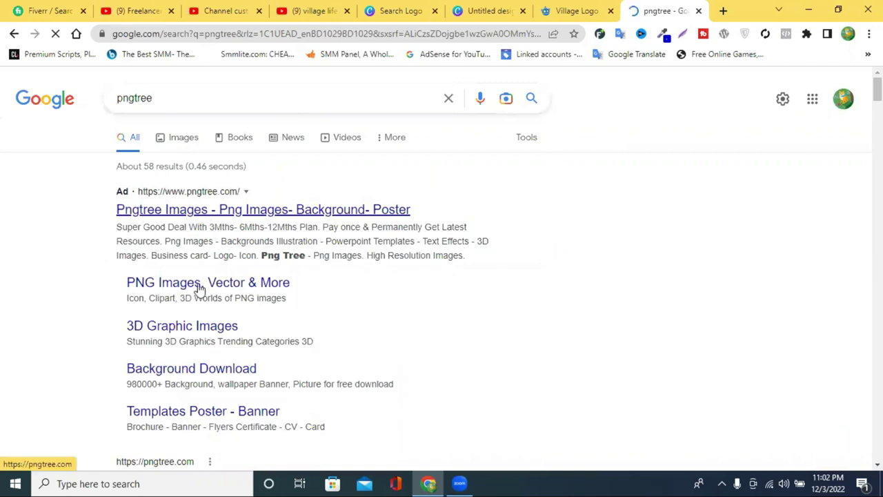
pyautogui.scroll(-3, 540, 275)
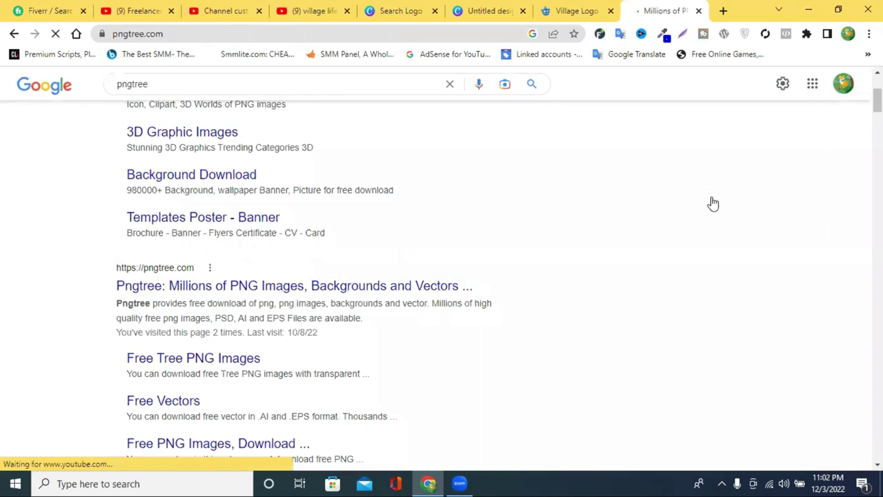
# - Sign in to Pngtree with one of the suggested Google accounts
pyautogui.scroll(-2, 345, 143)
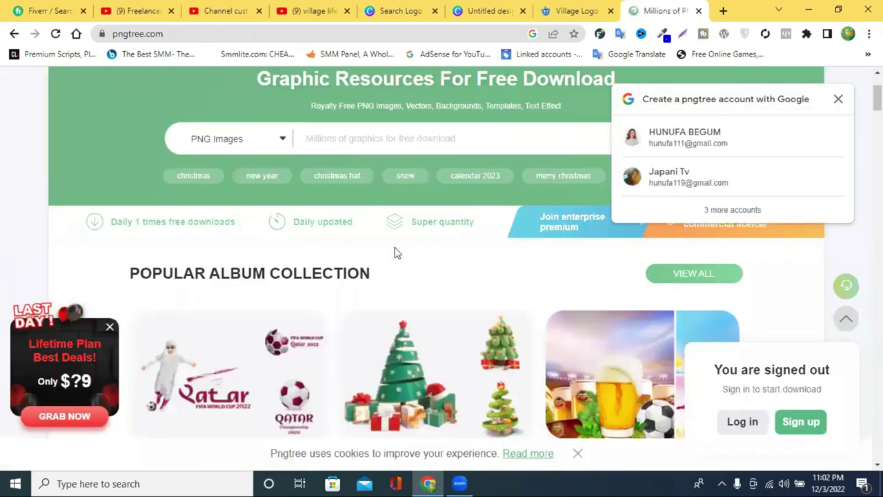
pyautogui.rightClick(345, 145)
pyautogui.click(377, 245)
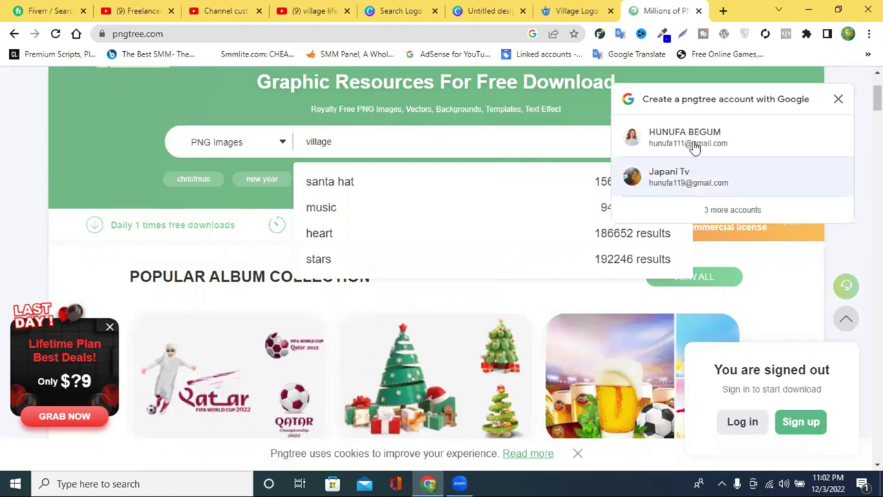
pyautogui.click(690, 170)
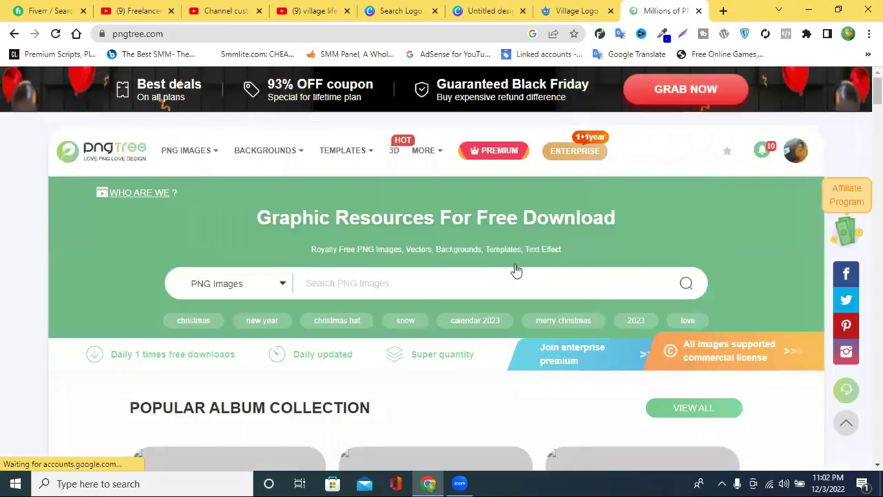
pyautogui.scroll(-3, 515, 272)
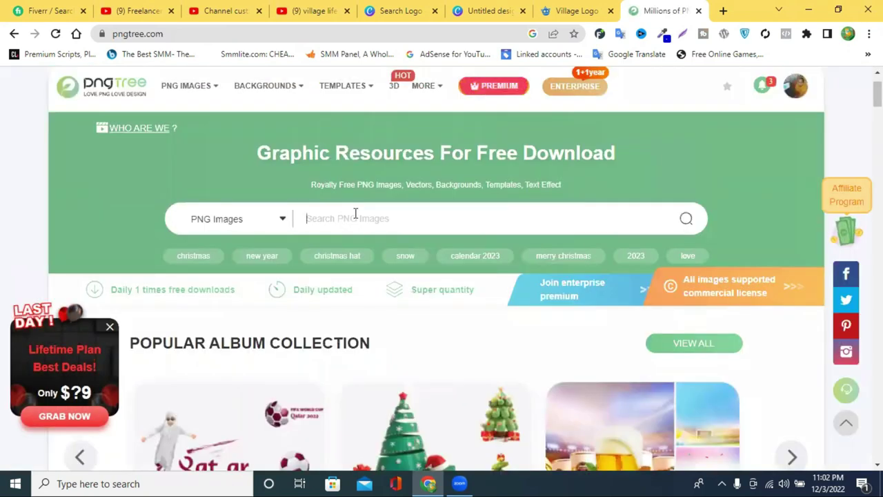
pyautogui.click(355, 216)
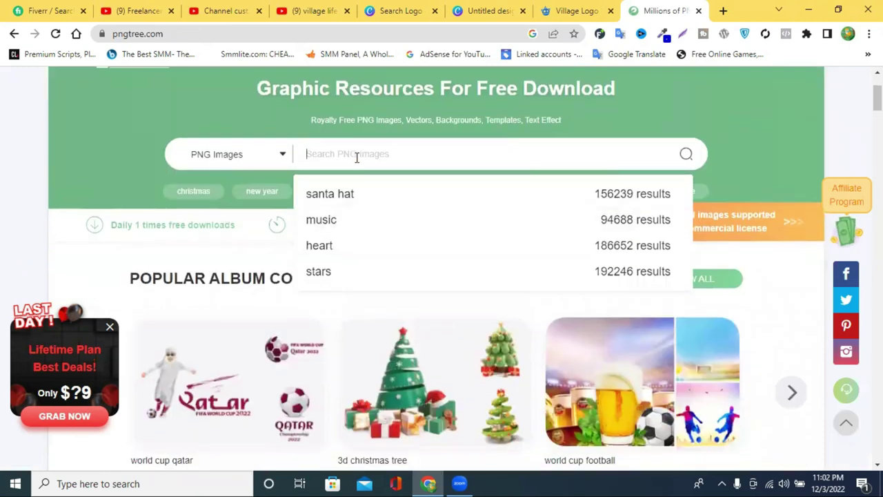
pyautogui.rightClick(356, 157)
pyautogui.click(400, 258)
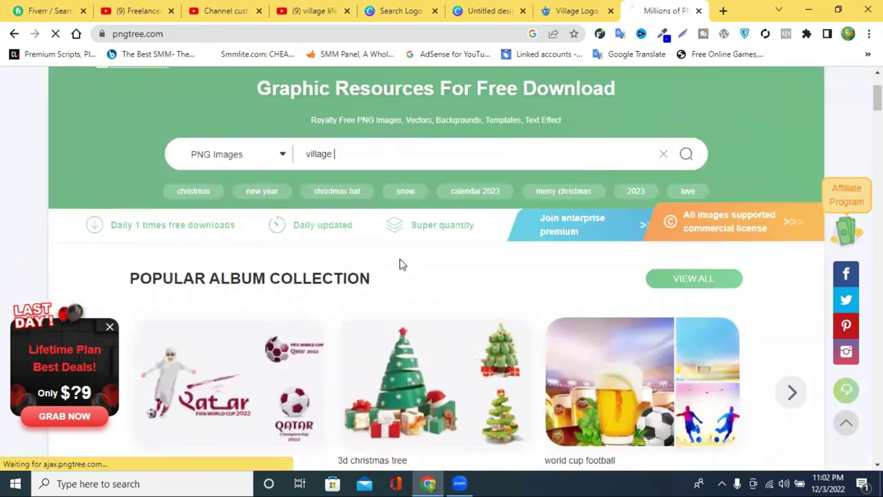
pyautogui.scroll(-5, 428, 255)
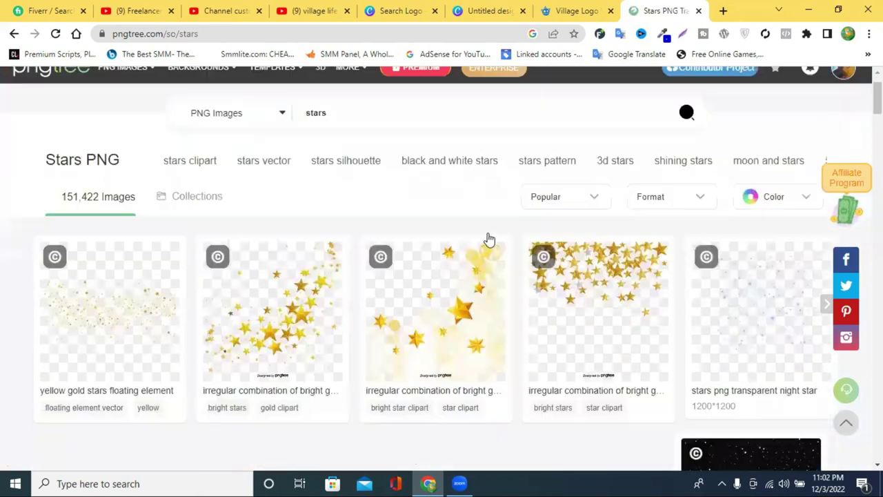
pyautogui.scroll(6, 527, 233)
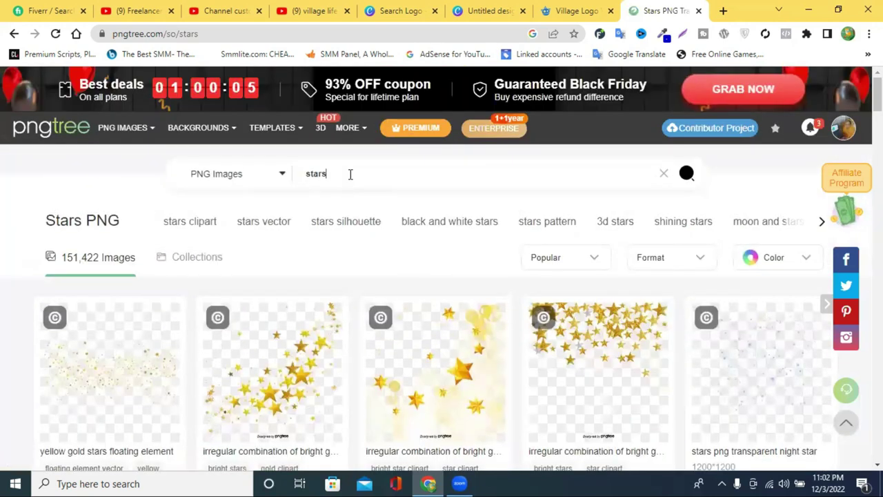
# - Search Pngtree's PNG images for "village" and look through the results
pyautogui.doubleClick(350, 174)
pyautogui.write('village')
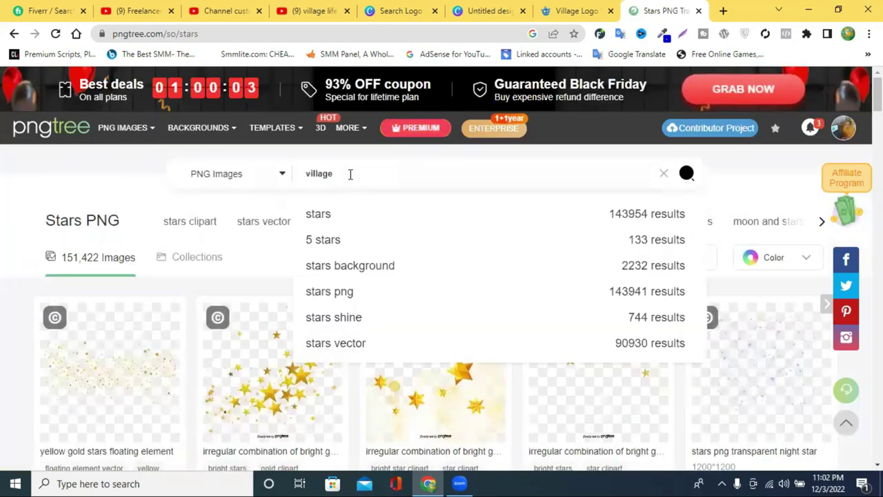
pyautogui.press('Return')
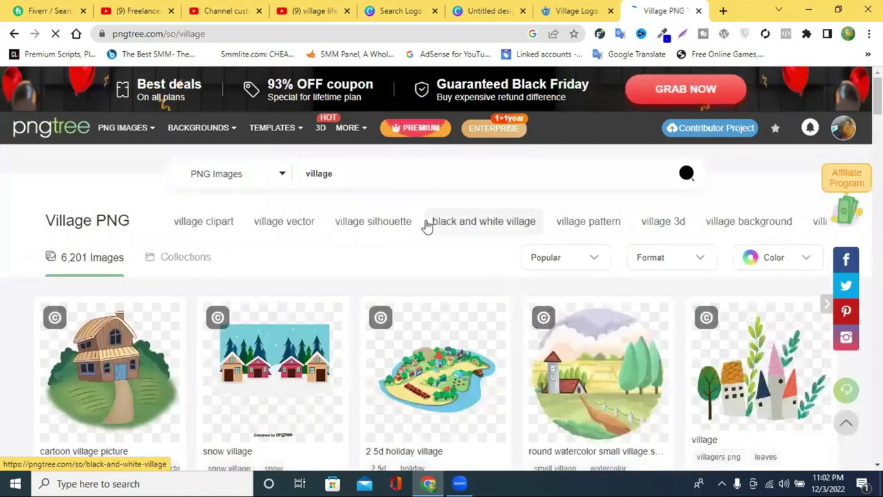
pyautogui.scroll(-1, 449, 233)
pyautogui.scroll(-1, 600, 280)
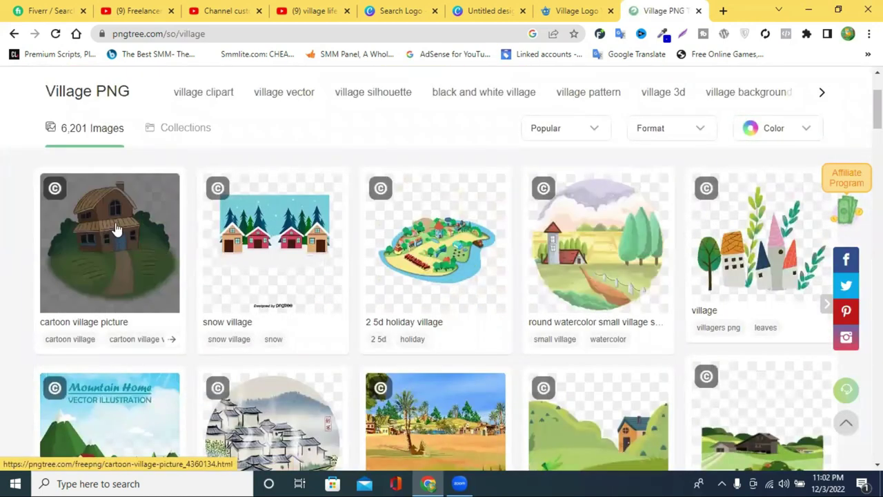
pyautogui.scroll(-2, 232, 262)
pyautogui.scroll(-5, 635, 237)
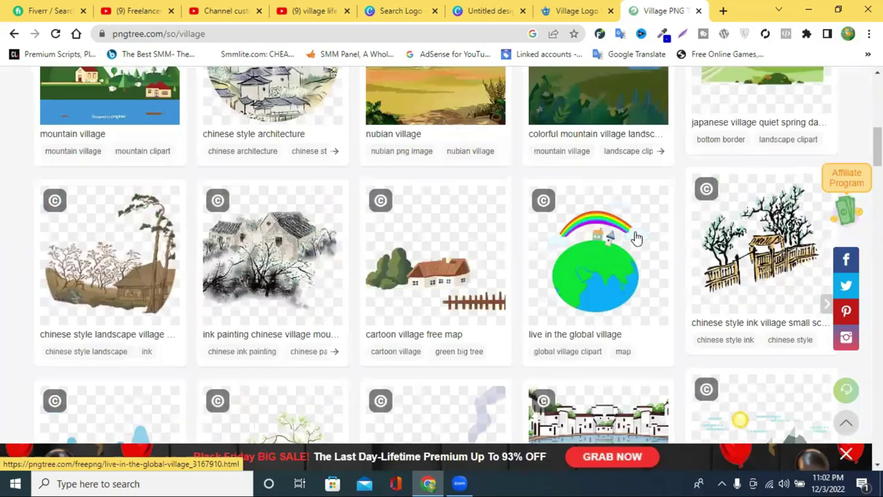
pyautogui.scroll(3, 429, 234)
pyautogui.scroll(5, 429, 234)
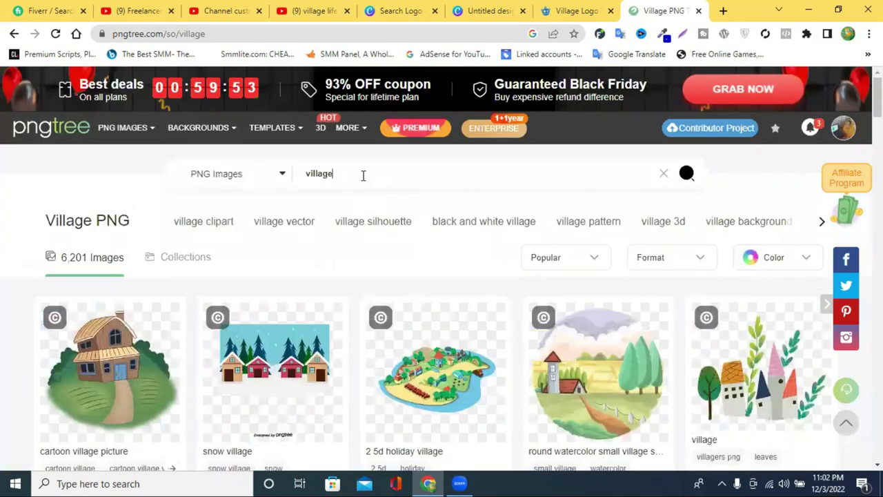
# - Change the Pngtree PNG image search to "village logo"
pyautogui.click(364, 176)
pyautogui.write('logo')
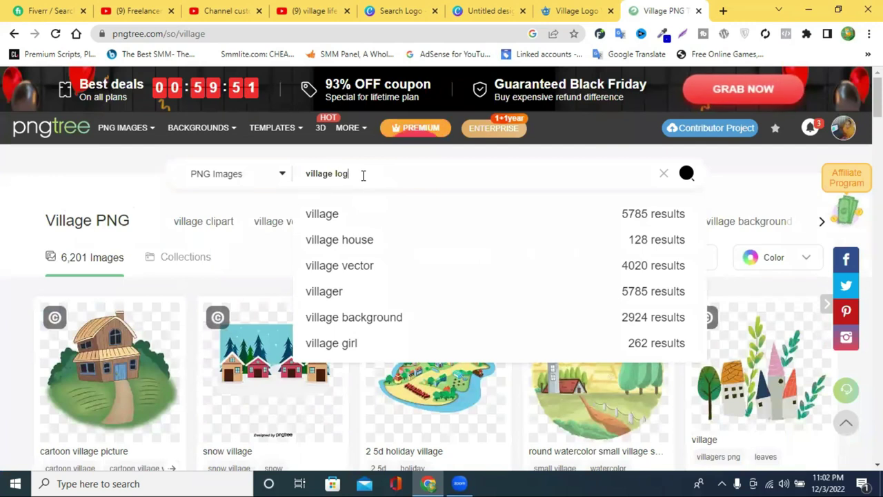
pyautogui.press('Return')
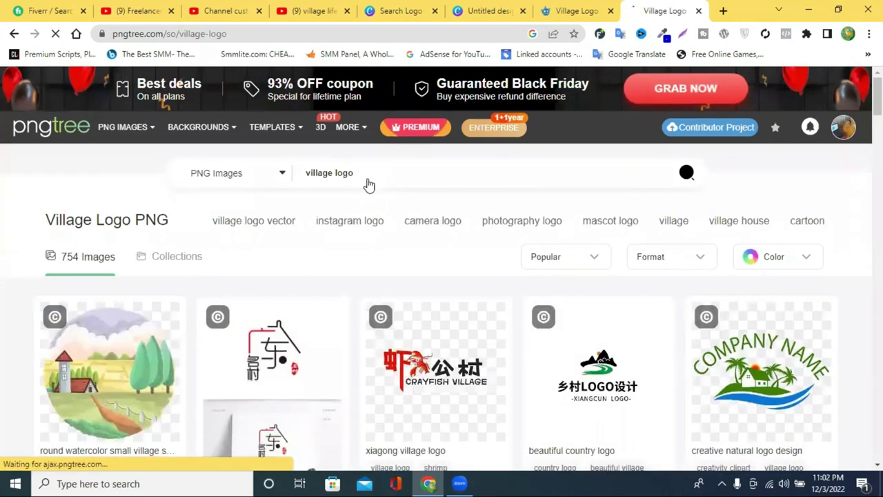
# - Browse the Pngtree "village logo" results for house, farm and countryside logo designs
pyautogui.scroll(-3, 368, 186)
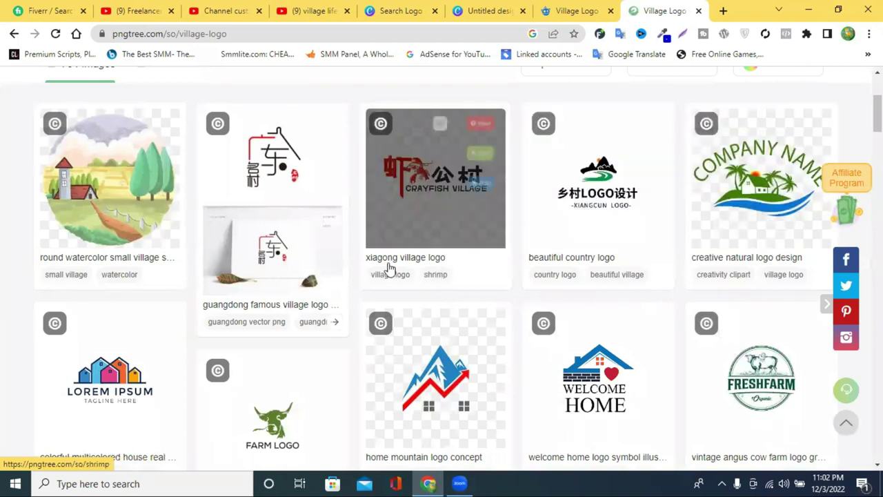
pyautogui.scroll(-1, 535, 235)
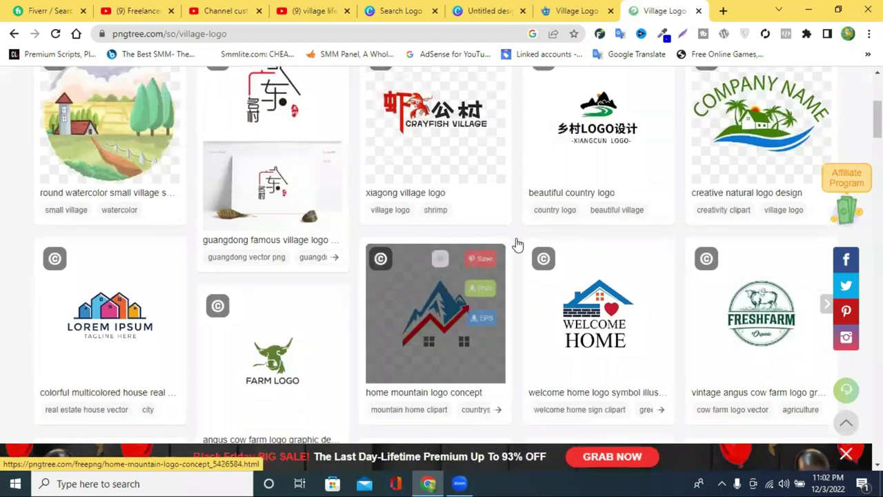
pyautogui.scroll(-1, 566, 249)
pyautogui.scroll(-3, 341, 295)
pyautogui.scroll(-2, 732, 171)
pyautogui.scroll(-1, 641, 200)
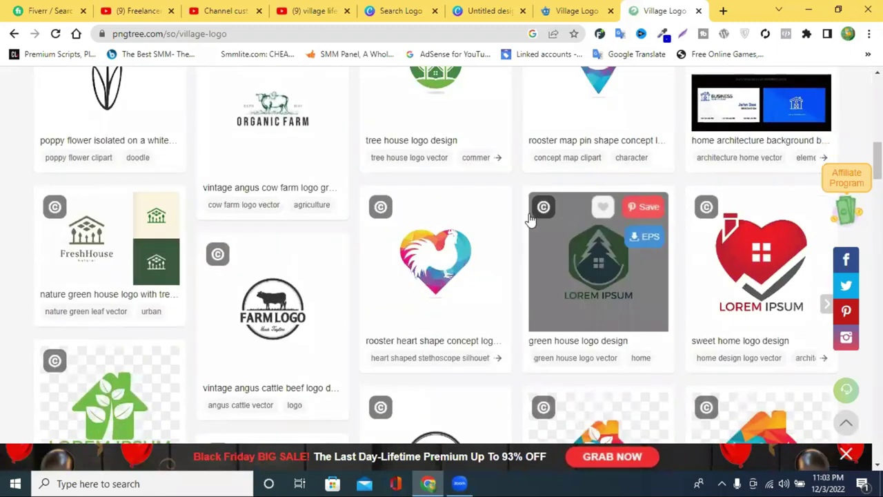
pyautogui.scroll(-4, 559, 220)
pyautogui.scroll(-1, 561, 216)
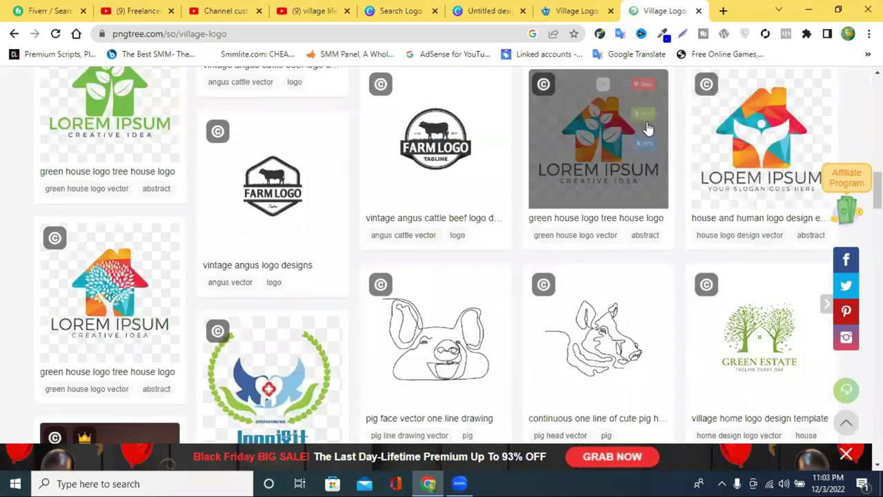
pyautogui.scroll(-5, 568, 219)
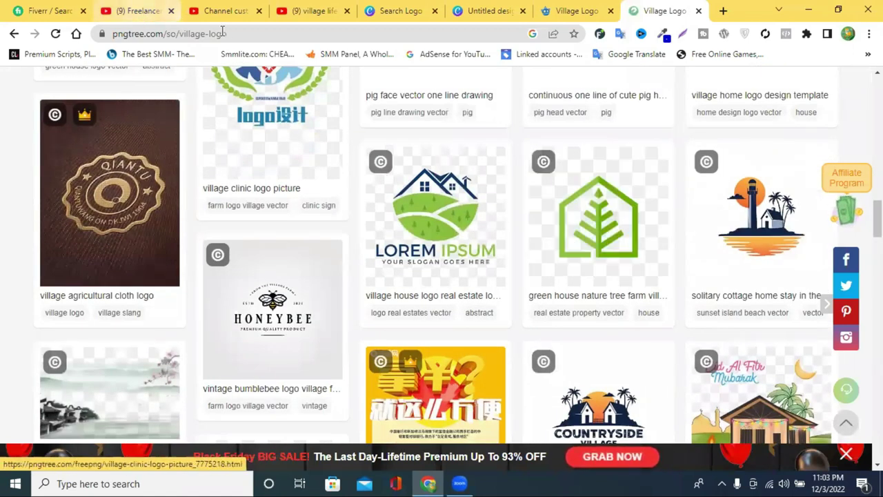
# - Select the page address of the Pngtree "village logo" results and that of the matching Freepik results
pyautogui.doubleClick(246, 33)
pyautogui.tripleClick(228, 34)
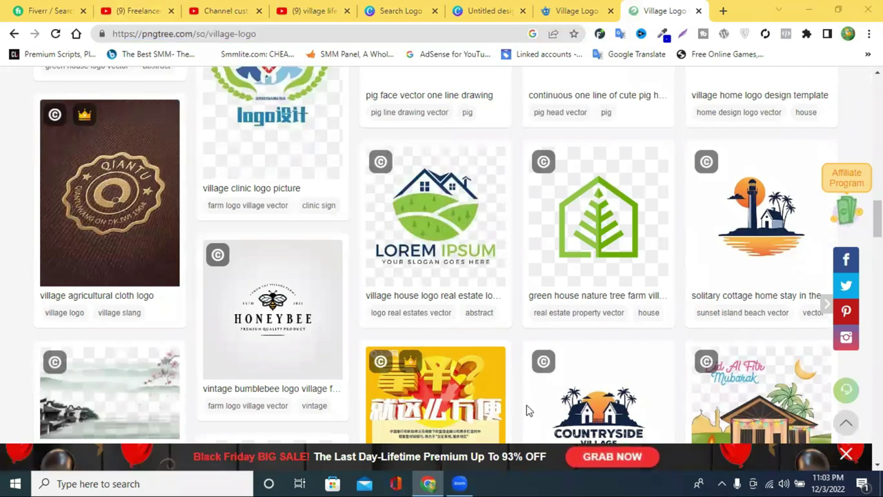
pyautogui.click(566, 11)
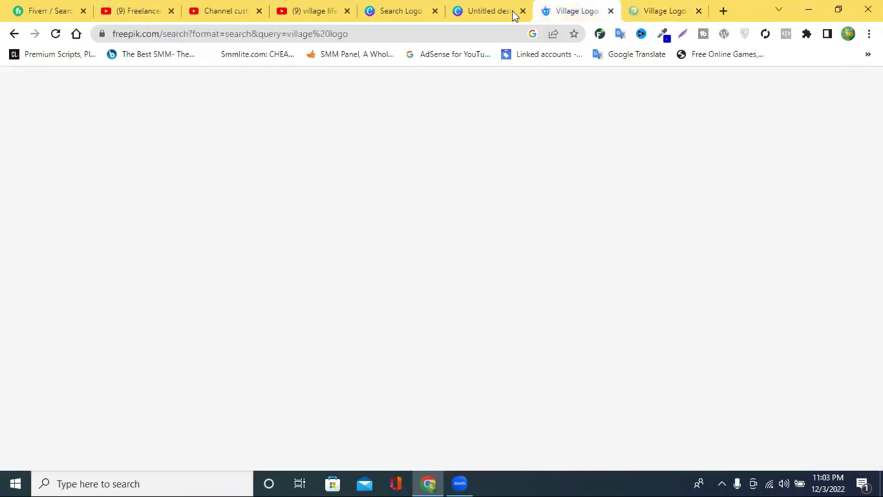
pyautogui.click(310, 30)
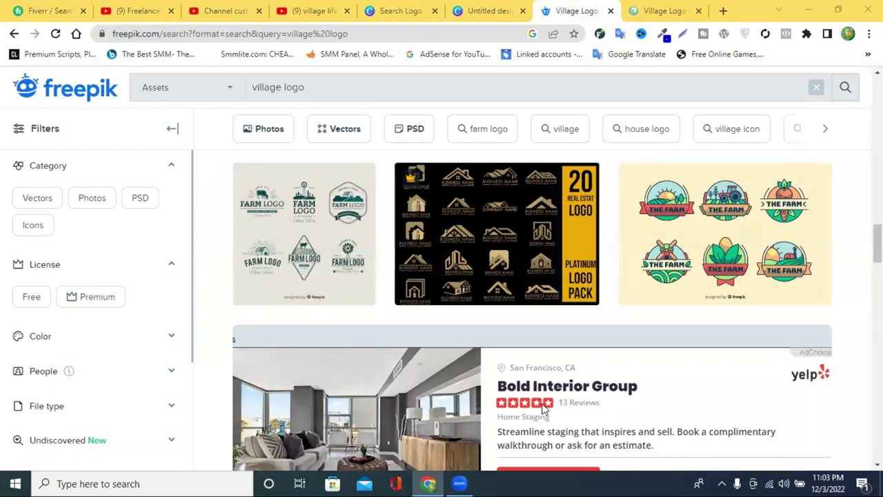
pyautogui.click(649, 8)
pyautogui.click(576, 10)
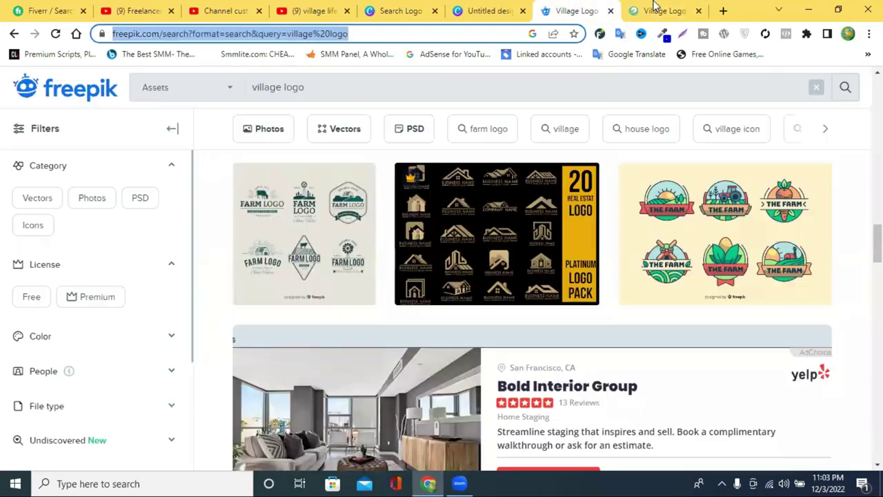
# - Download the "Countryside Village" two-cottage logo from Pngtree as a PNG with the free Ordinary Download option, and dismiss the download dialog
pyautogui.click(654, 8)
pyautogui.scroll(-2, 745, 187)
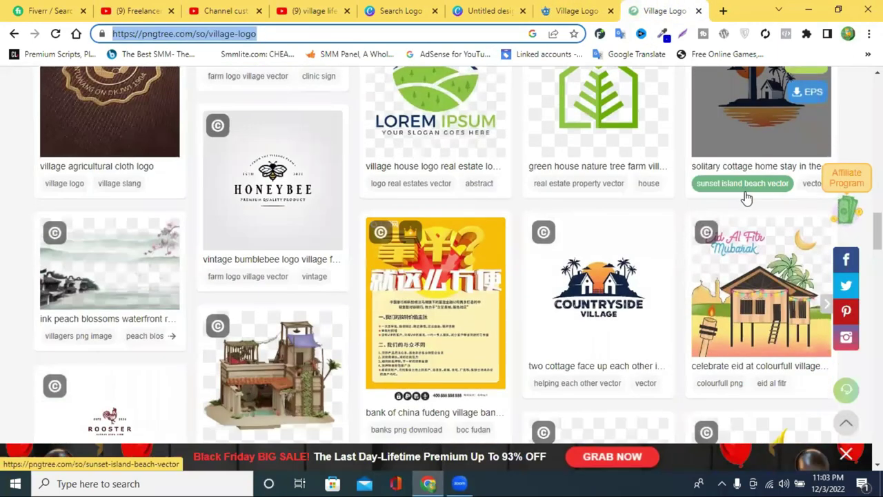
pyautogui.scroll(-1, 647, 254)
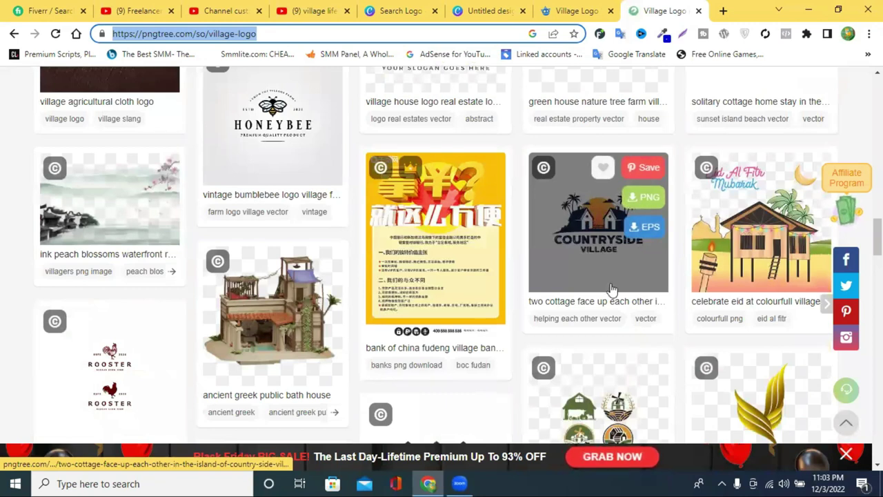
pyautogui.click(641, 200)
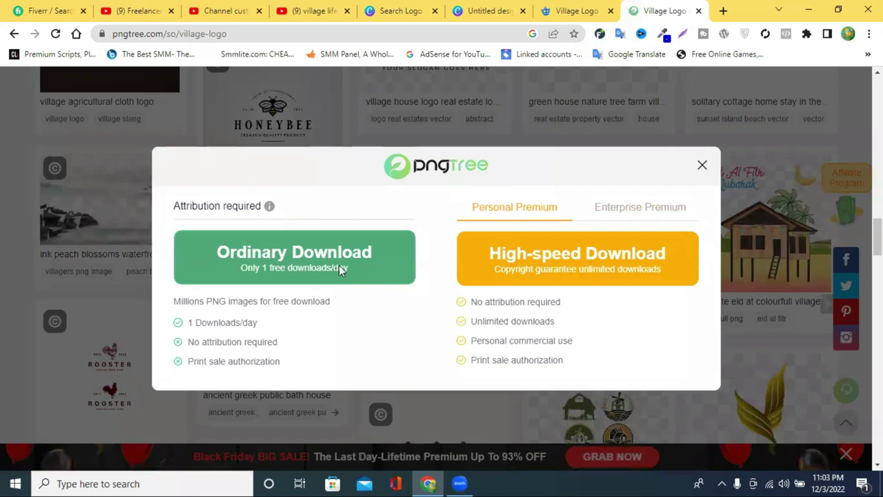
pyautogui.click(340, 267)
pyautogui.click(583, 10)
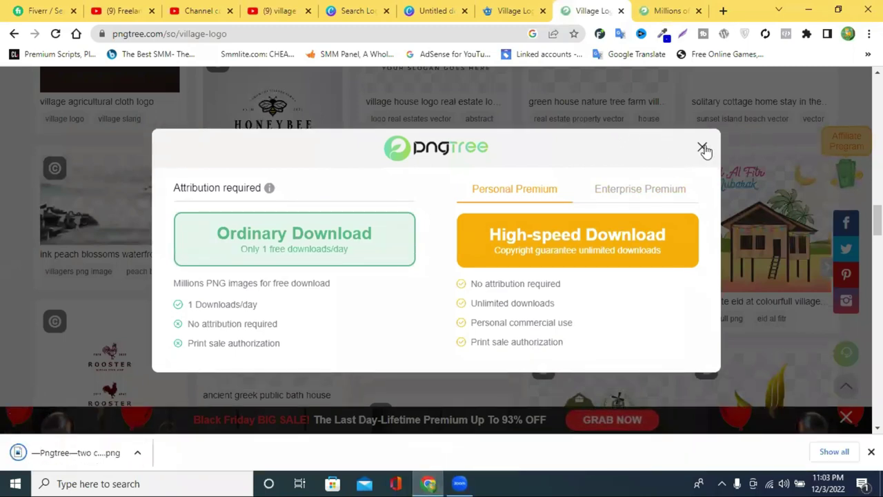
pyautogui.click(703, 150)
# - Review the subscription plans of the Pngtree account and close both Pngtree tabs to return to the Freepik results
pyautogui.scroll(-3, 856, 143)
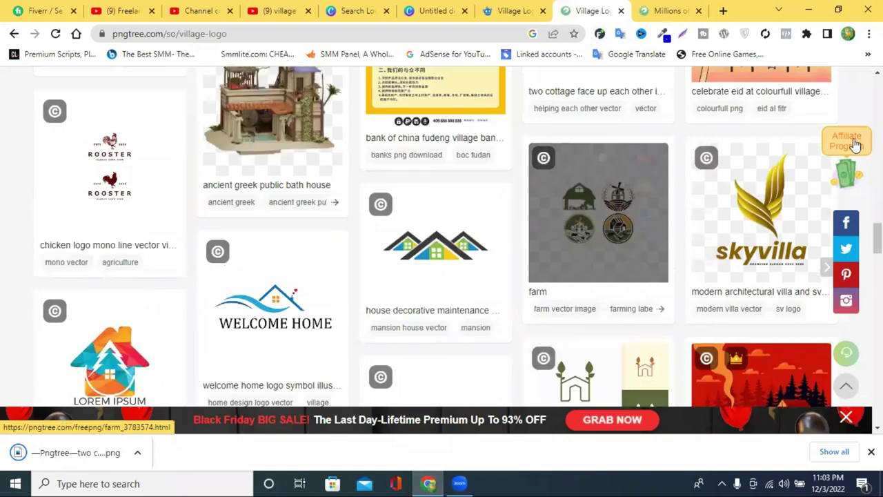
pyautogui.scroll(-3, 855, 144)
pyautogui.scroll(2, 828, 110)
pyautogui.moveTo(811, 86)
pyautogui.click(689, 370)
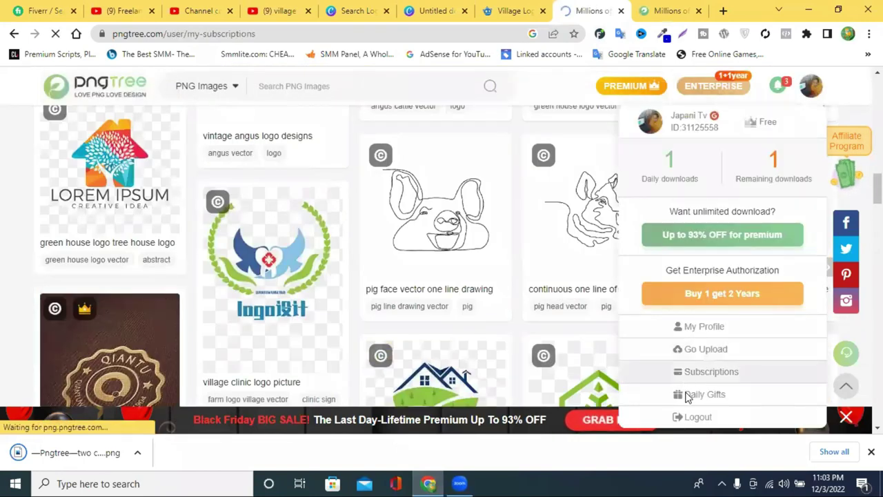
pyautogui.scroll(-2, 321, 253)
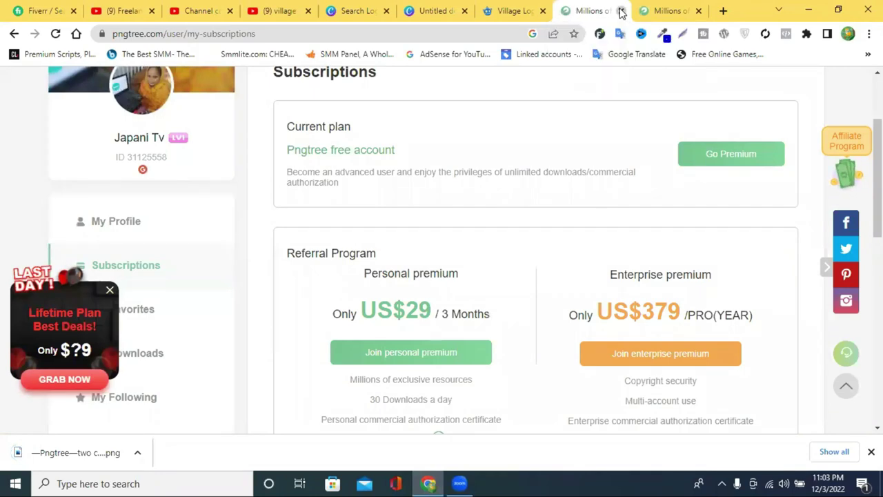
pyautogui.click(621, 11)
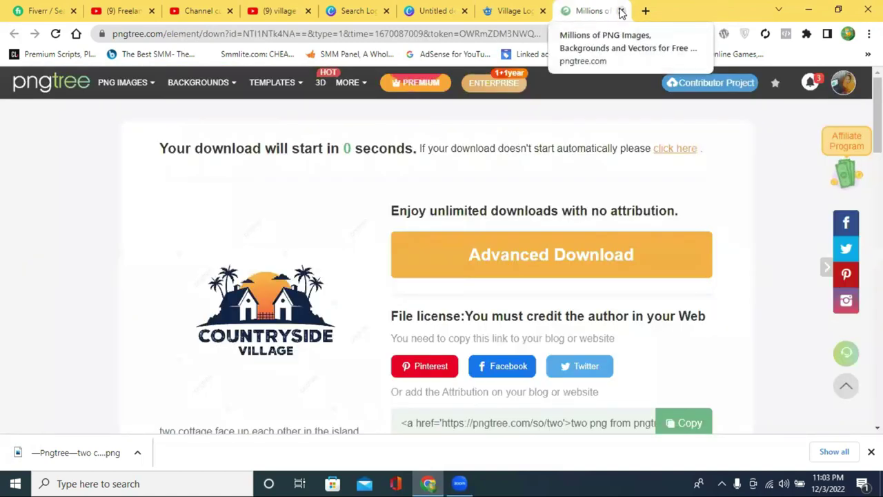
pyautogui.click(621, 11)
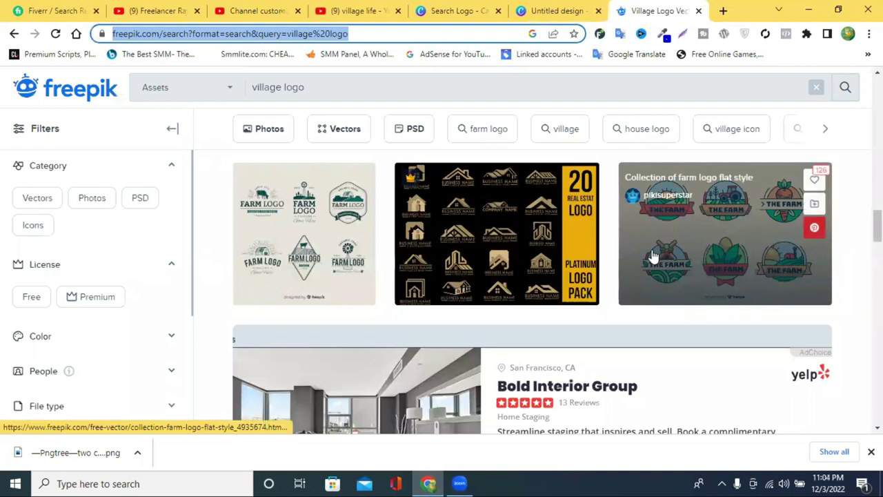
# - Download the "Collection of farm logo flat style" vector from Freepik with the free download option and close its preview
pyautogui.click(711, 230)
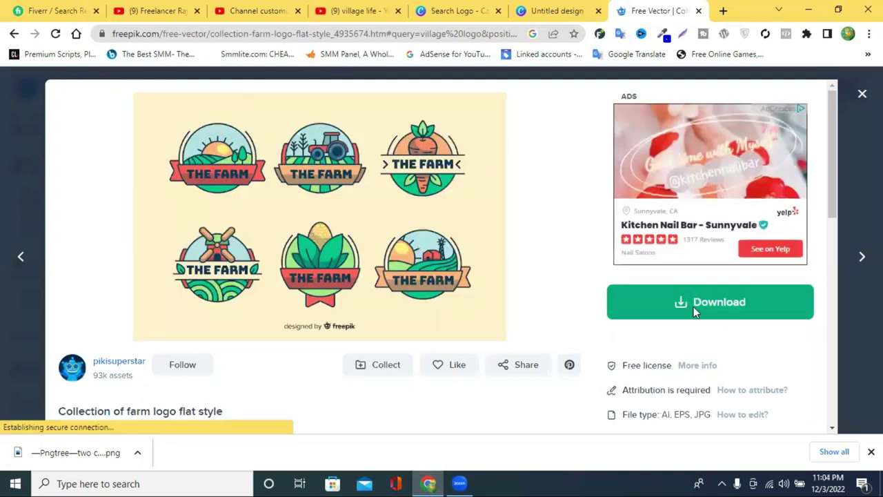
pyautogui.click(694, 312)
pyautogui.scroll(-5, 688, 175)
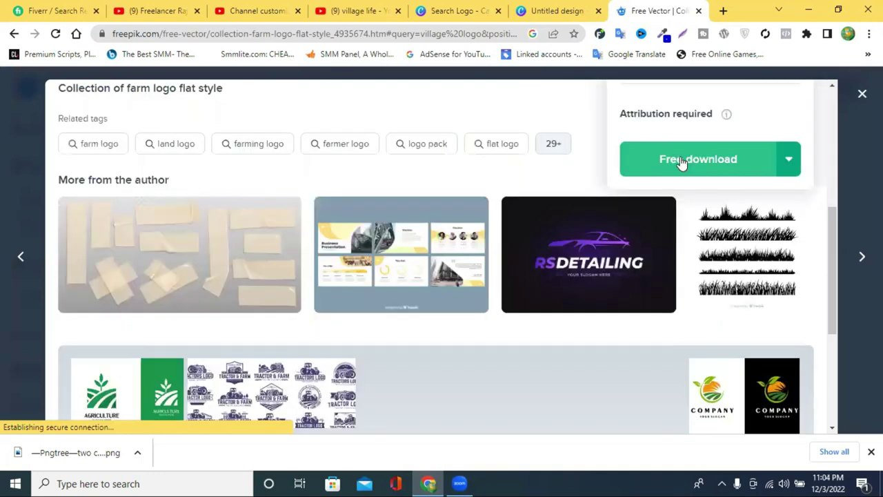
pyautogui.click(687, 159)
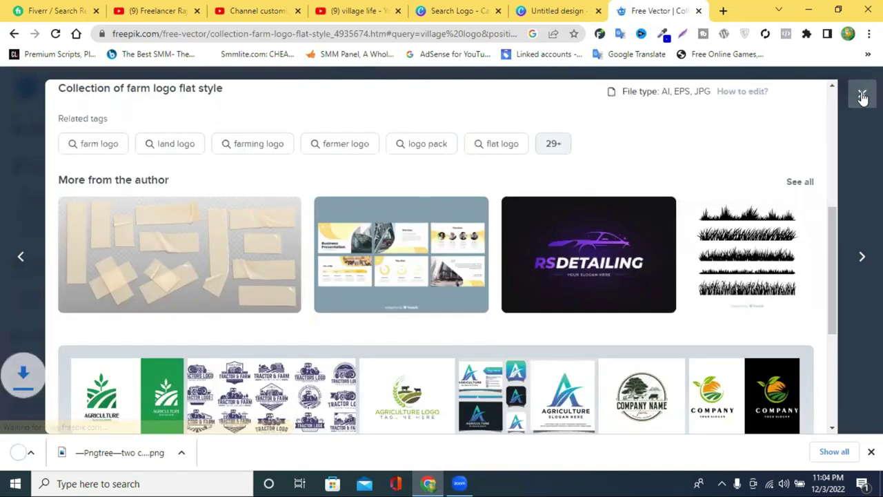
pyautogui.press('Escape')
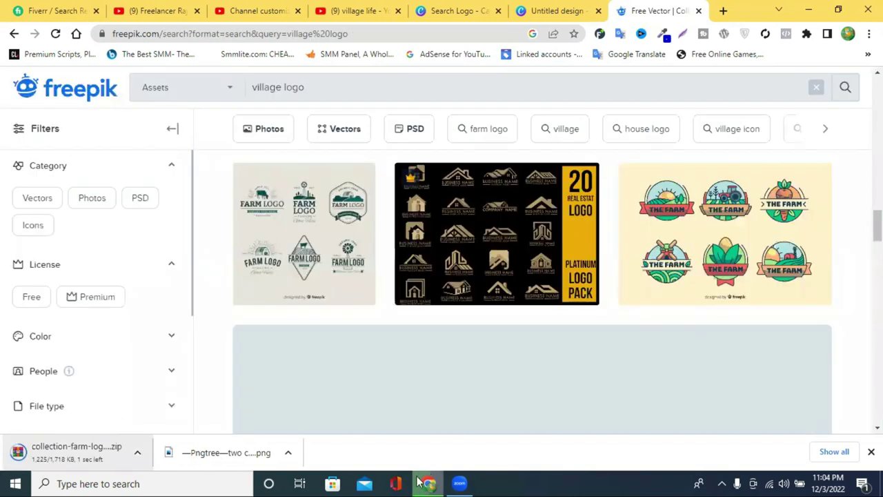
# - Switch to the untitled Canva logo design and upload the Pngtree two-cottage PNG from the Downloads folder
pyautogui.click(550, 10)
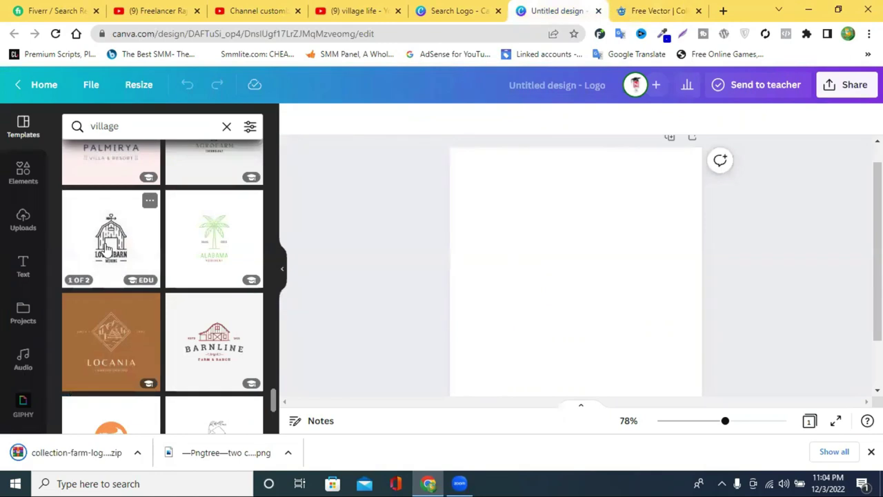
pyautogui.scroll(3, 176, 249)
pyautogui.scroll(3, 186, 276)
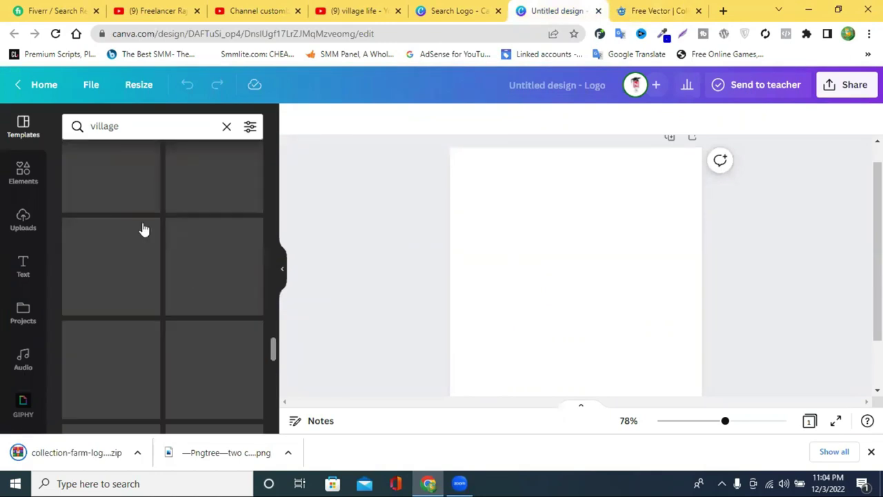
pyautogui.scroll(2, 115, 311)
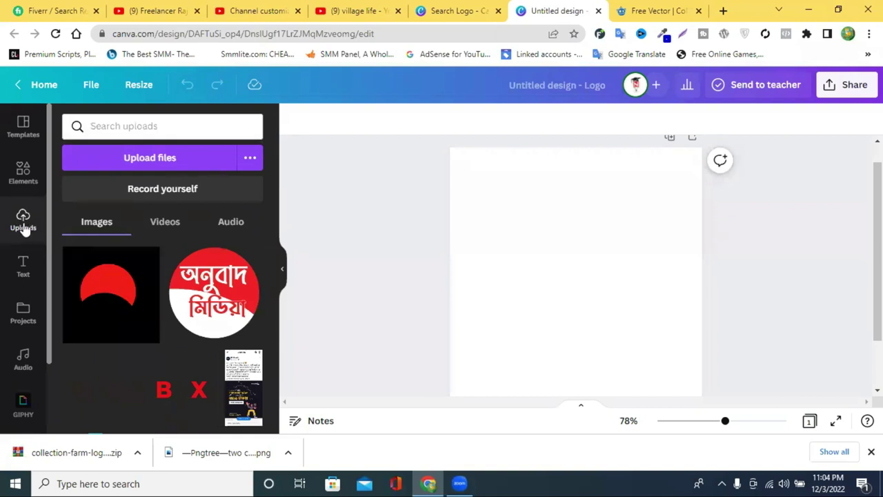
pyautogui.click(127, 159)
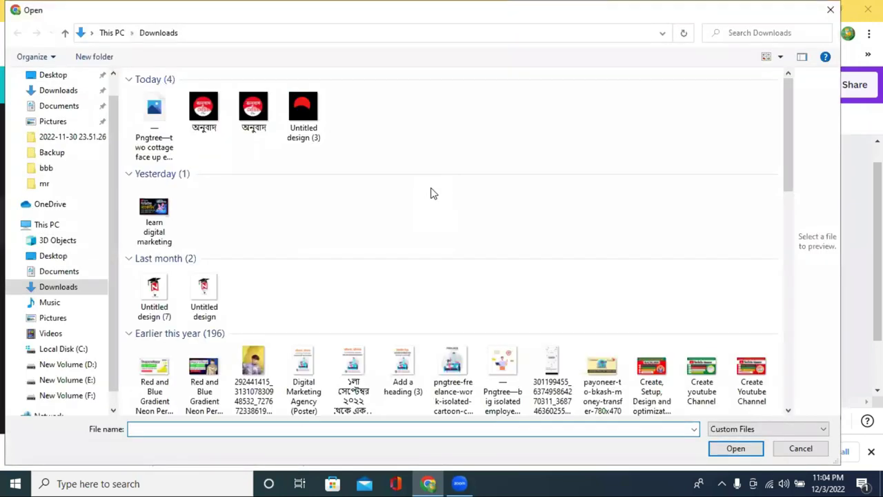
pyautogui.click(155, 128)
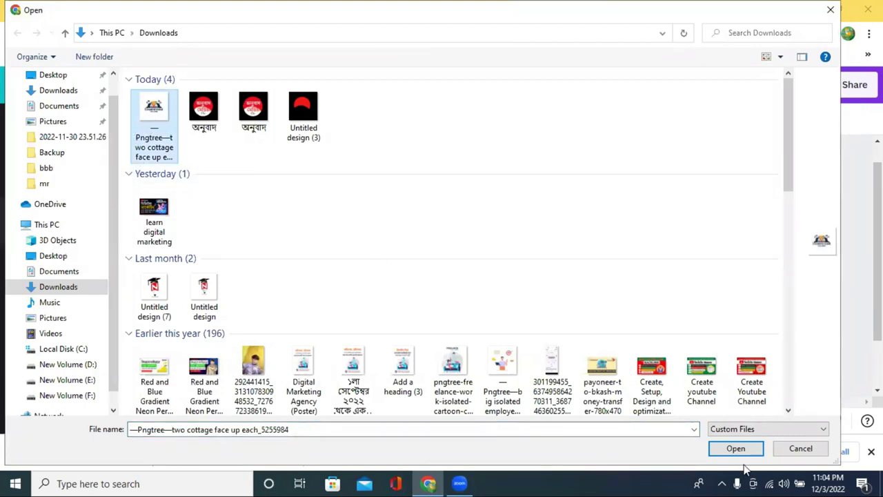
pyautogui.press('Return')
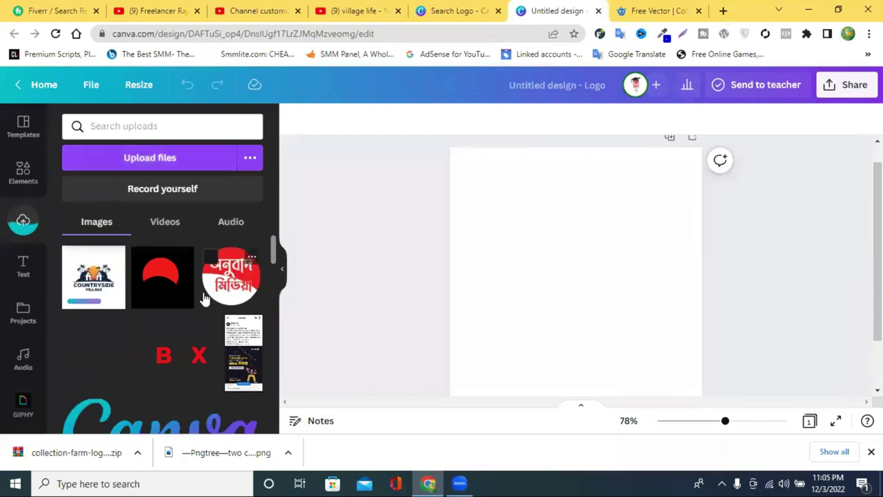
# - Place the uploaded Countryside Village image on the blank page, enlarge it and centre it horizontally against the page's top edge
pyautogui.scroll(-3, 768, 321)
pyautogui.scroll(2, 772, 317)
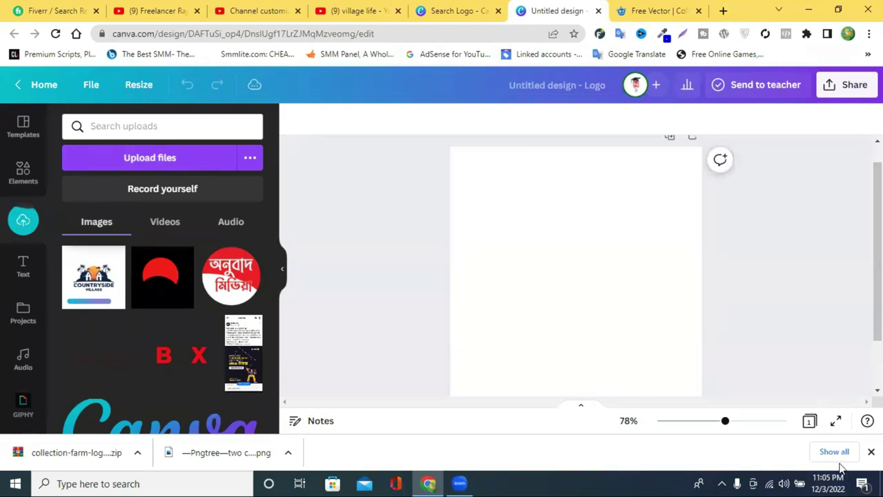
pyautogui.click(97, 276)
pyautogui.moveTo(671, 366); pyautogui.dragTo(701, 399)
pyautogui.moveTo(649, 341); pyautogui.dragTo(617, 292)
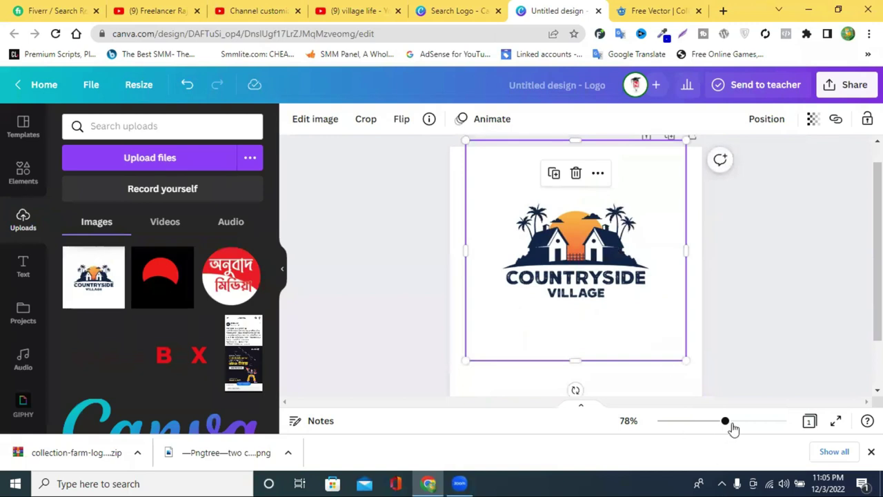
pyautogui.moveTo(729, 426)
pyautogui.mouseDown()
pyautogui.moveTo(781, 426)
pyautogui.moveTo(725, 421)
pyautogui.mouseUp()
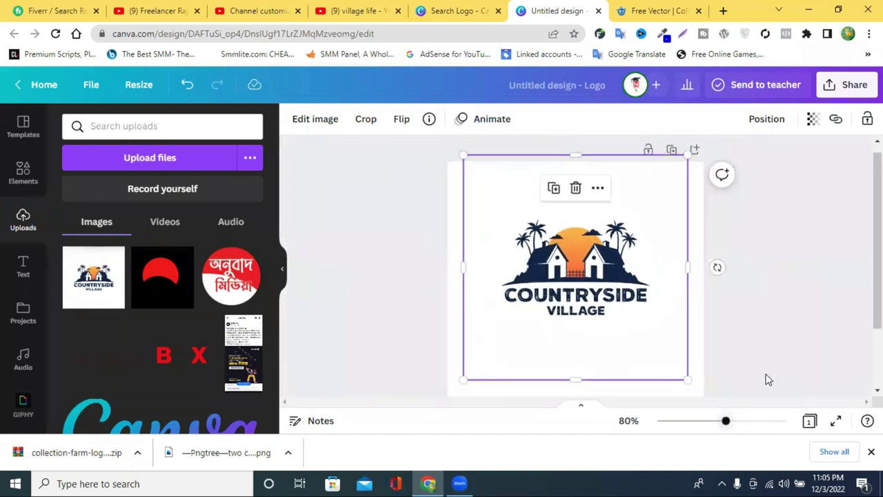
pyautogui.click(800, 308)
pyautogui.click(557, 296)
pyautogui.moveTo(571, 297); pyautogui.dragTo(572, 303)
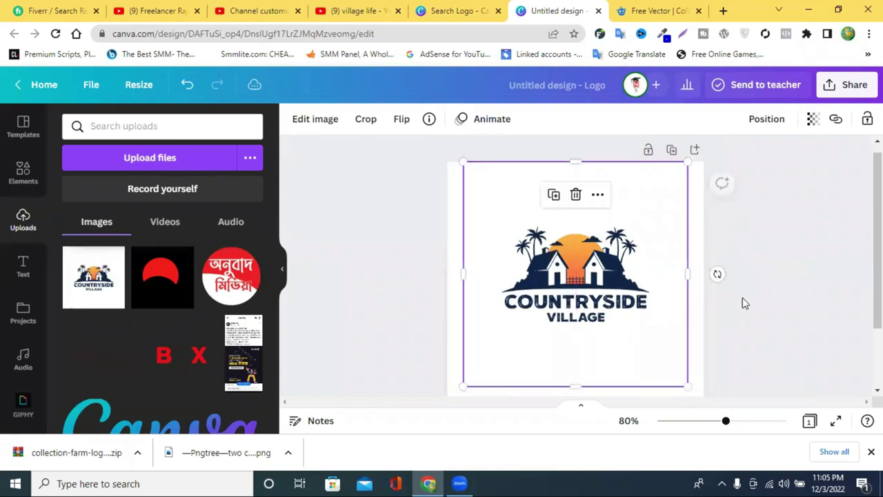
pyautogui.click(742, 297)
# - Crop the Countryside Village image from its bottom edge above the wording, and extend the crop back to just below "VILLAGE"
pyautogui.click(568, 385)
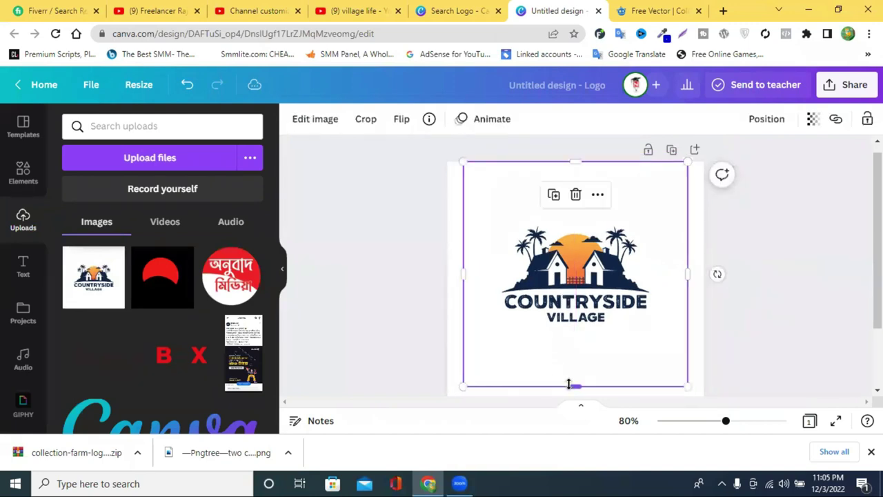
pyautogui.moveTo(573, 367); pyautogui.dragTo(586, 290)
pyautogui.click(780, 324)
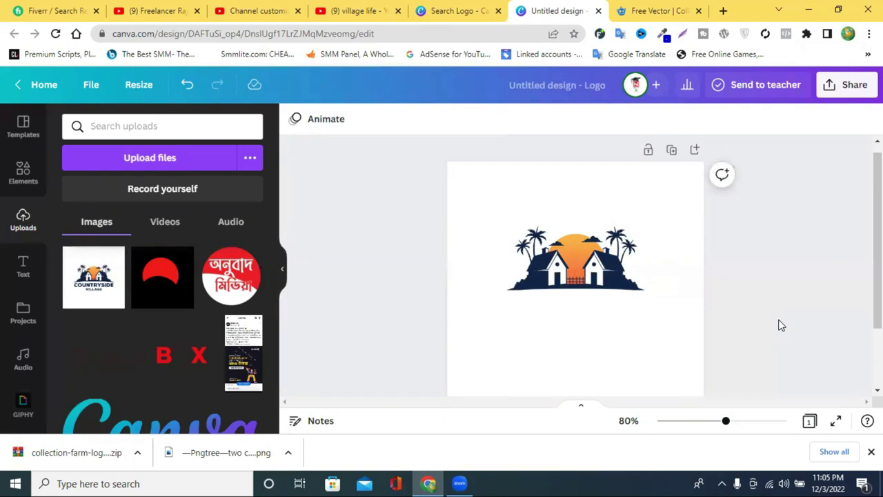
pyautogui.moveTo(720, 427); pyautogui.dragTo(712, 422)
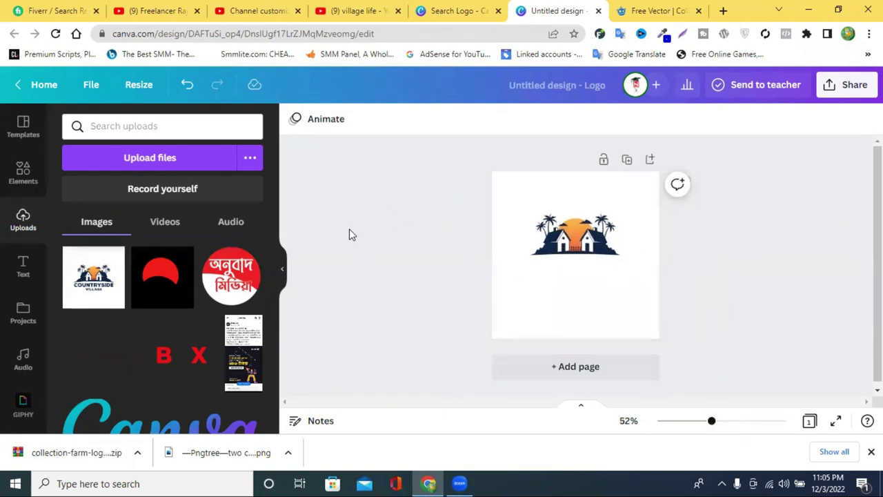
pyautogui.click(573, 263)
pyautogui.moveTo(576, 253); pyautogui.dragTo(576, 280)
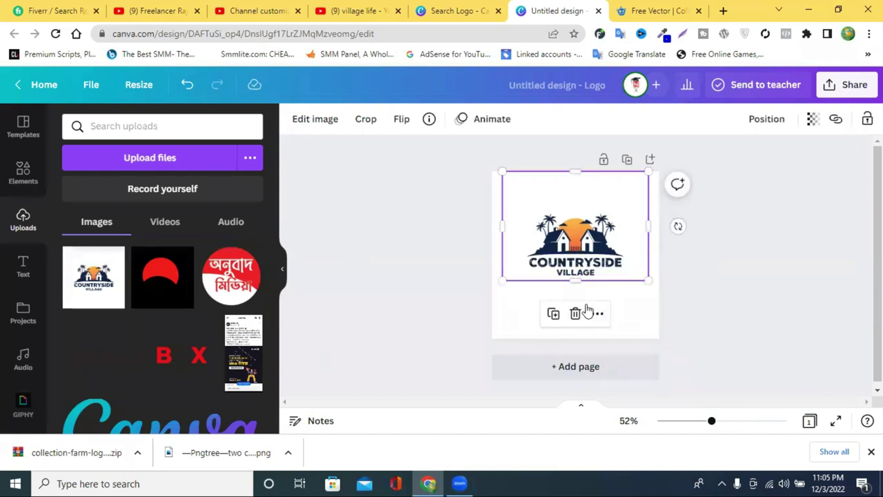
# - Add a second page with the "Agriculture Farm Barn" template and move its AGRICULTURE heading to page 1 beneath the Countryside Village logo
pyautogui.click(585, 369)
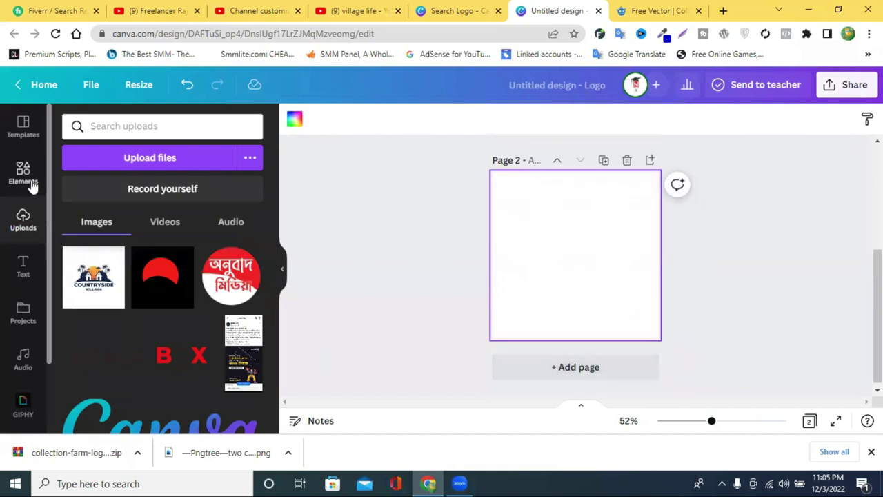
pyautogui.click(22, 127)
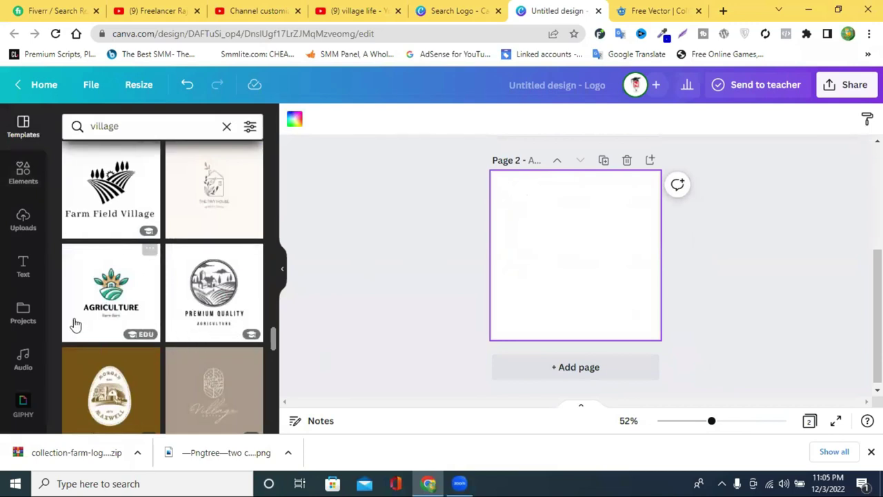
pyautogui.click(112, 293)
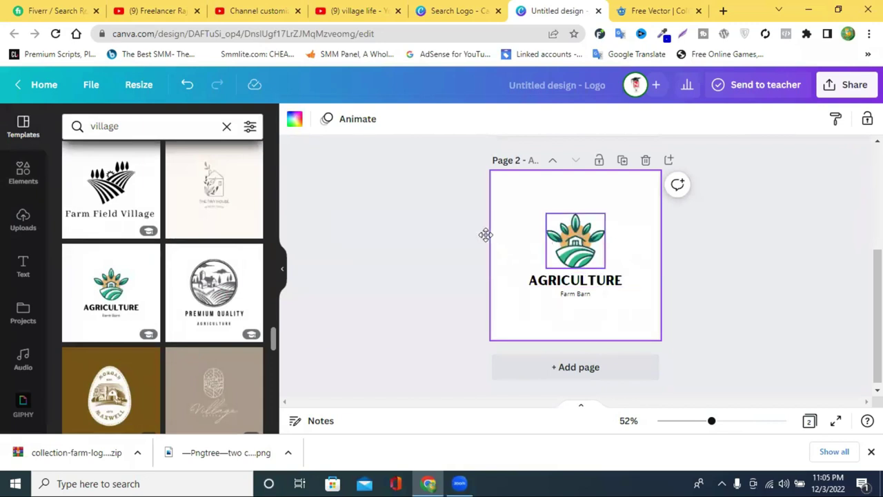
pyautogui.moveTo(576, 240); pyautogui.dragTo(391, 252)
pyautogui.moveTo(589, 222); pyautogui.dragTo(597, 280)
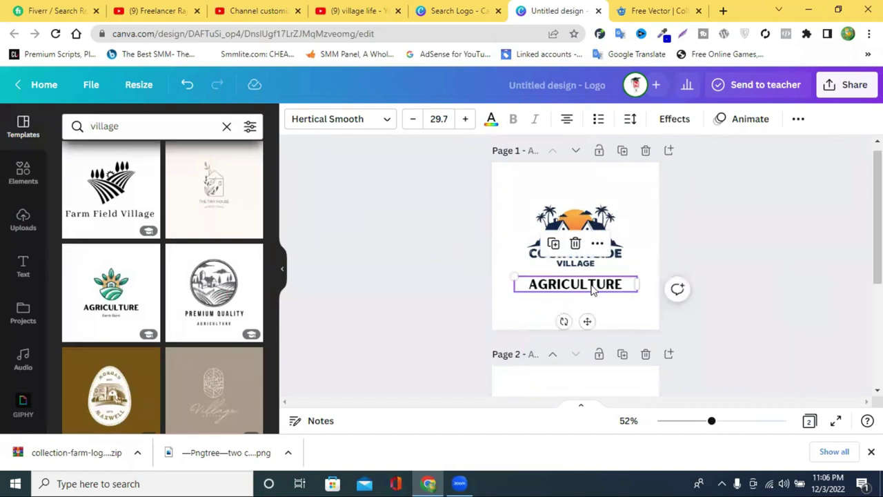
pyautogui.click(327, 121)
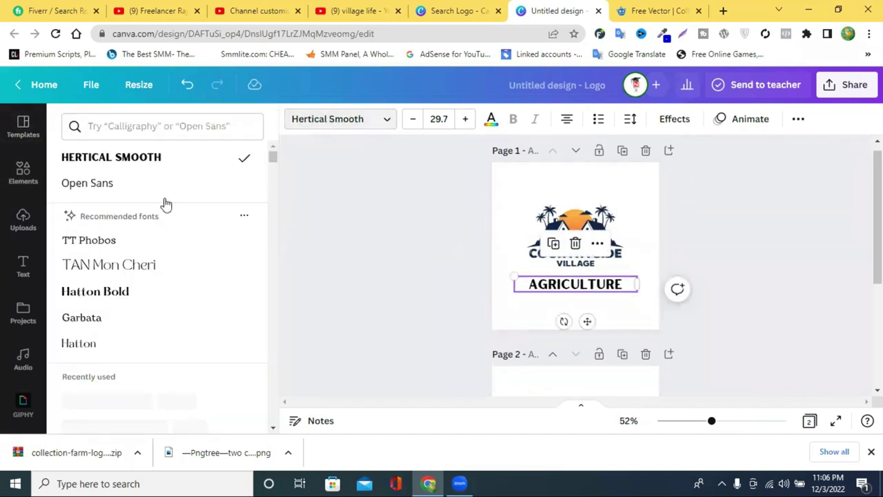
pyautogui.scroll(-3, 142, 318)
pyautogui.scroll(-6, 144, 290)
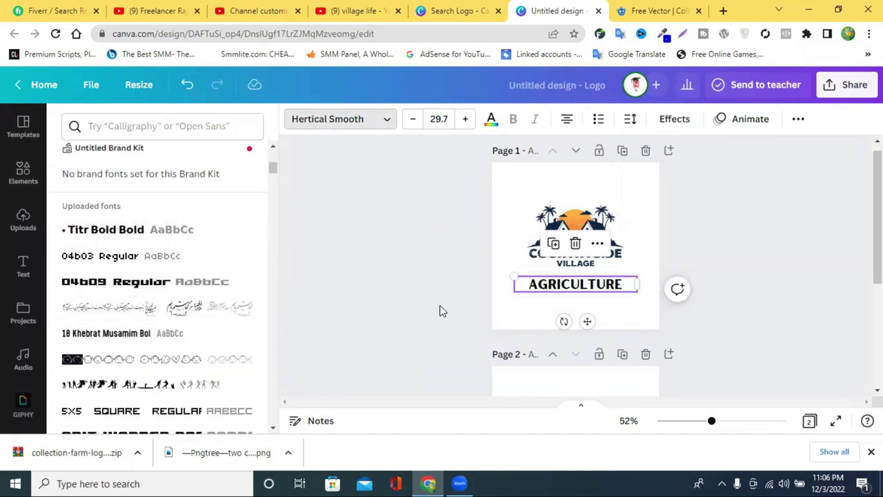
pyautogui.click(615, 290)
pyautogui.doubleClick(596, 289)
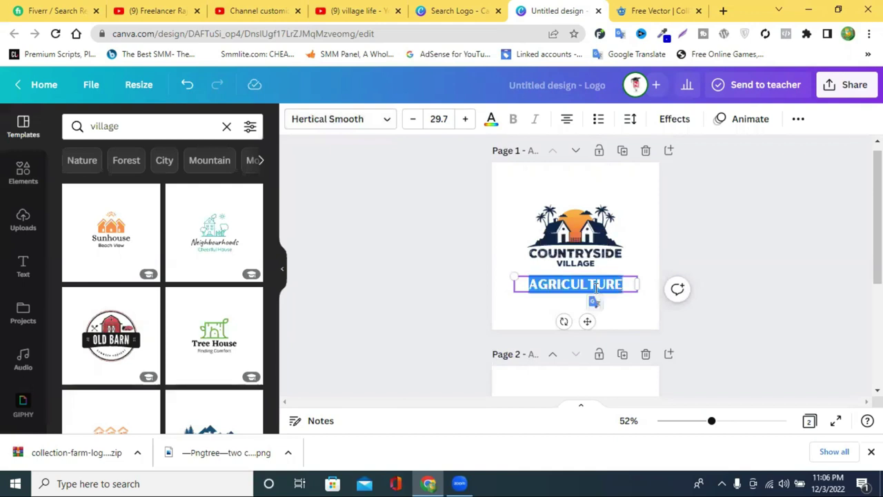
pyautogui.write('HTTPS://WWW.FREEPIK.COM/SEARCH?FORMAT=SEARCH&QUERY=VILLAGE%20LOGO')
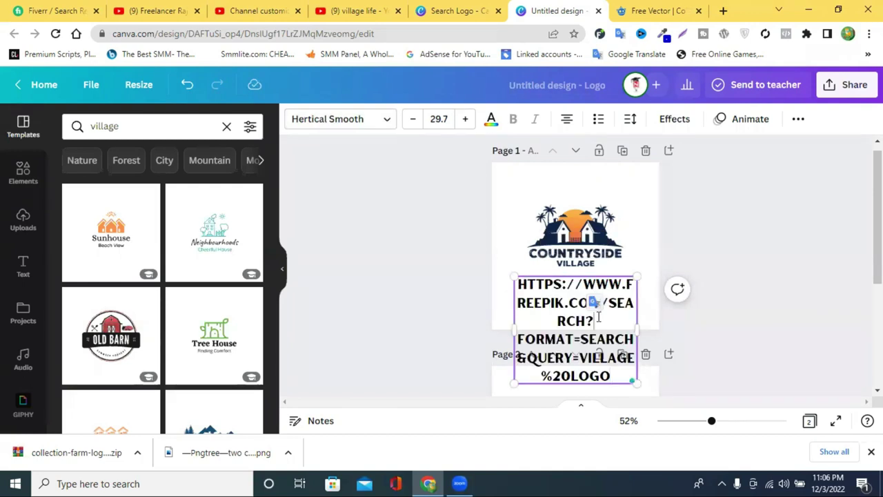
pyautogui.doubleClick(598, 317)
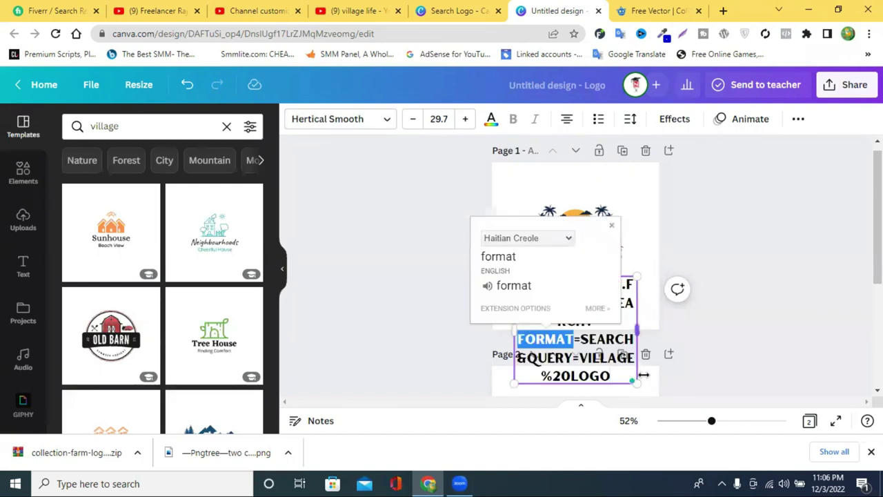
pyautogui.click(754, 299)
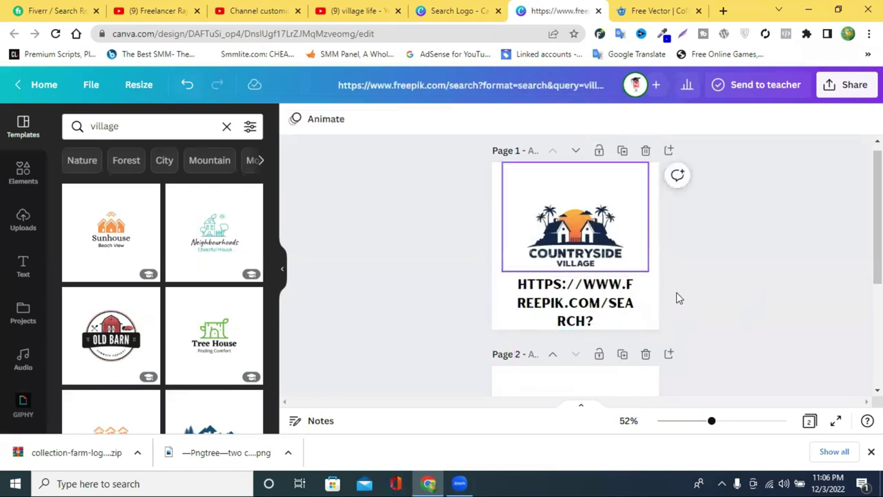
pyautogui.click(186, 86)
pyautogui.click(186, 87)
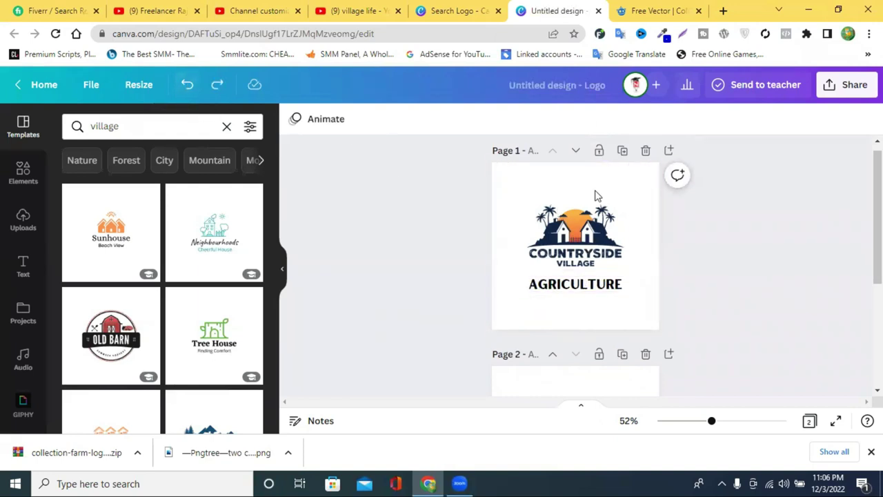
# - Switch to the channel customization page in YouTube Studio and copy the channel name "Village Life"
pyautogui.hotkey('ctrl', '4')
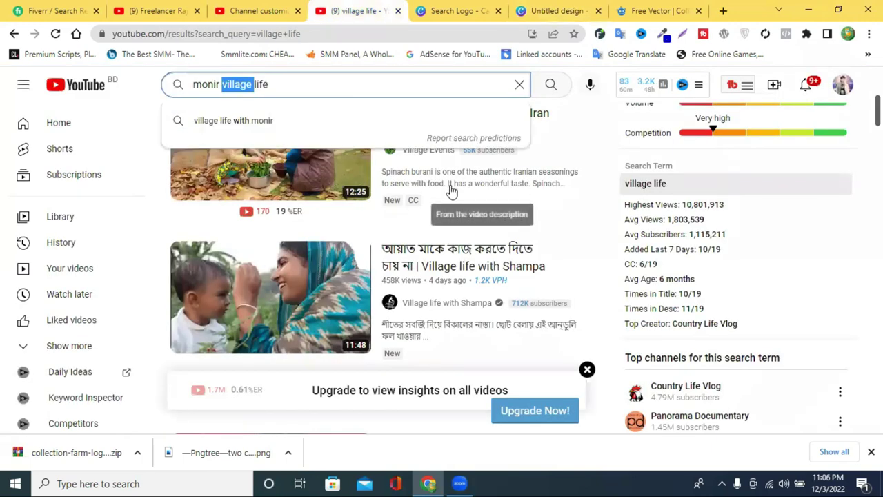
pyautogui.click(257, 10)
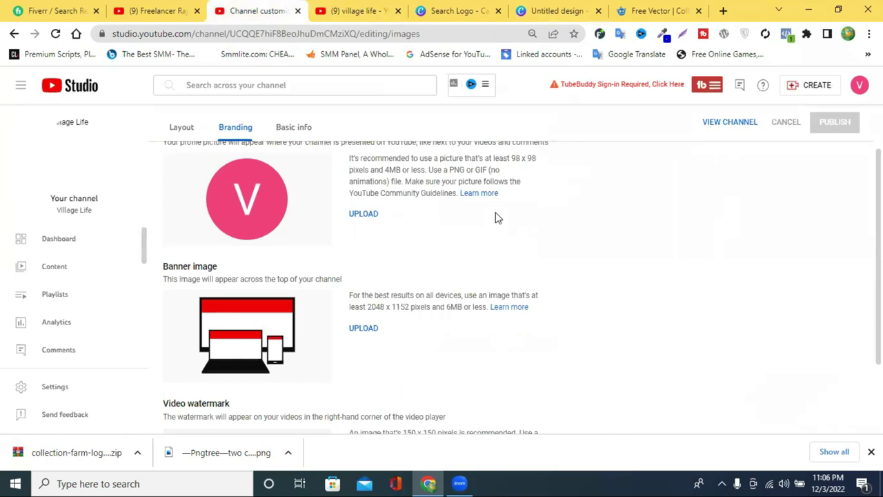
pyautogui.scroll(1, 308, 241)
pyautogui.scroll(-2, 301, 215)
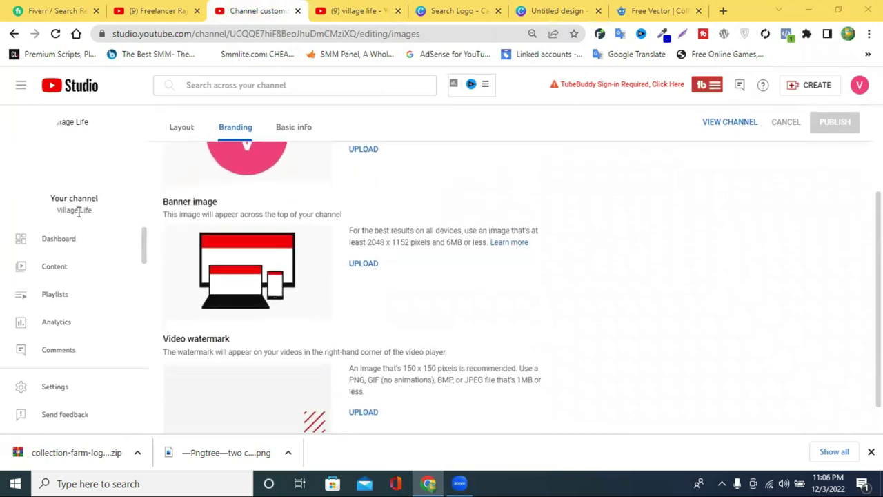
pyautogui.tripleClick(78, 212)
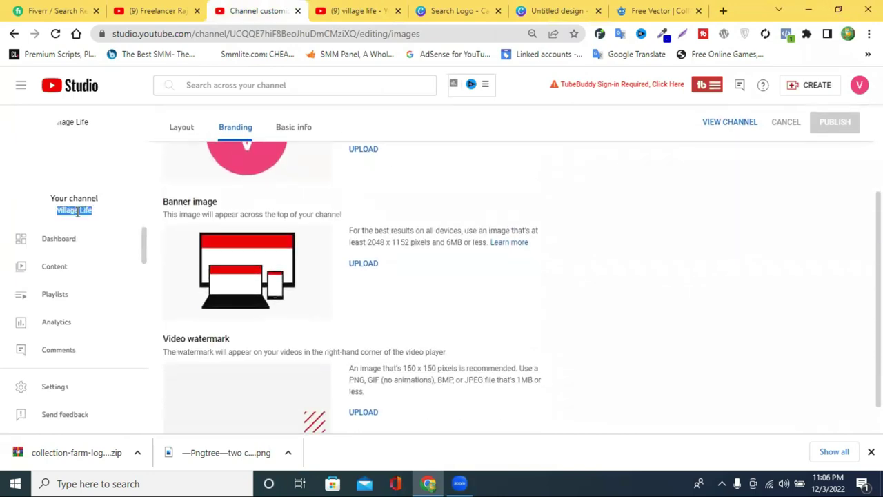
# - Return to the Canva logo design and replace the AGRICULTURE heading on page 1 with "VILLAGE LIFE"
pyautogui.click(648, 11)
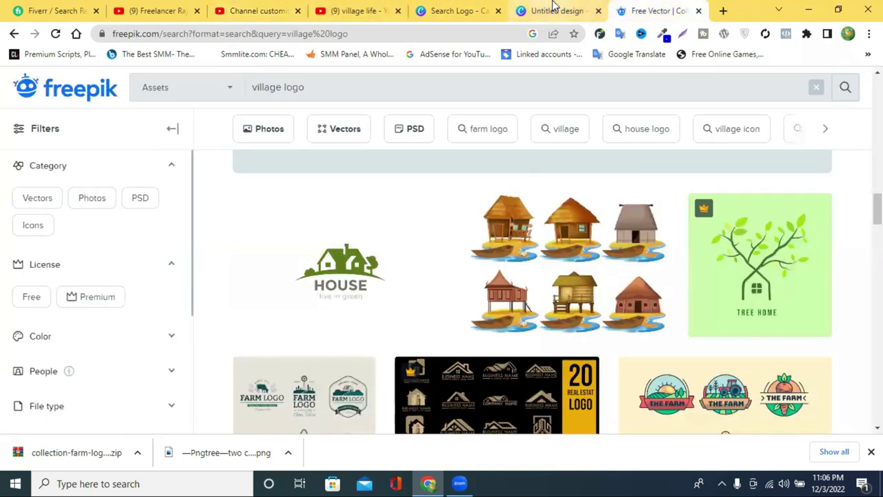
pyautogui.click(551, 8)
pyautogui.click(558, 280)
pyautogui.doubleClick(559, 281)
pyautogui.write('VILLAGE LIFE')
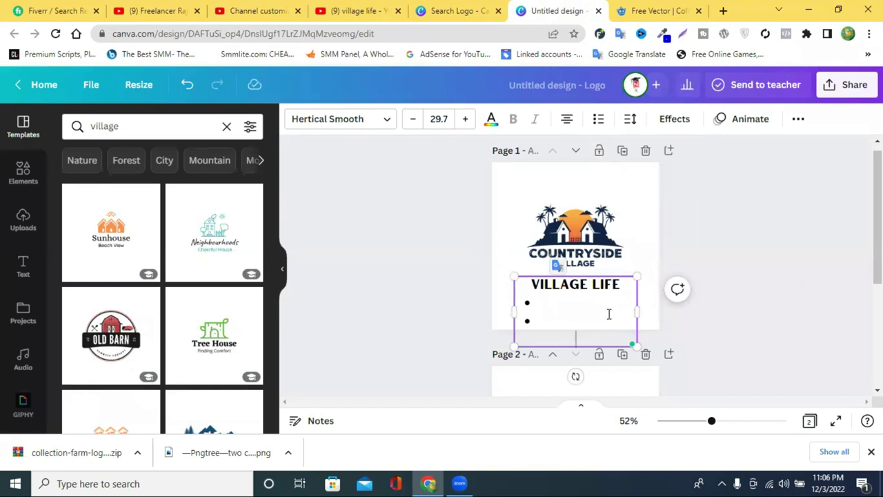
# - Remove the empty bulleted lines beneath the "VILLAGE LIFE" text on page 1
pyautogui.press('BackSpace')
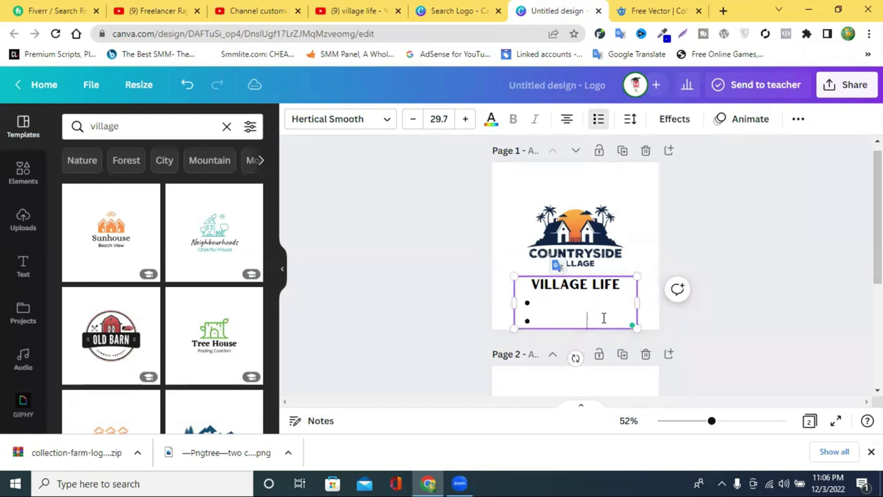
pyautogui.press('BackSpace')
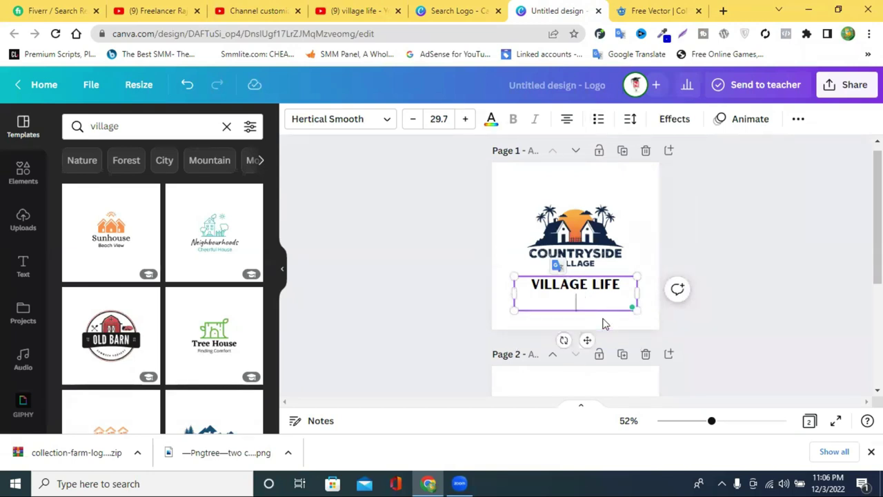
pyautogui.click(728, 282)
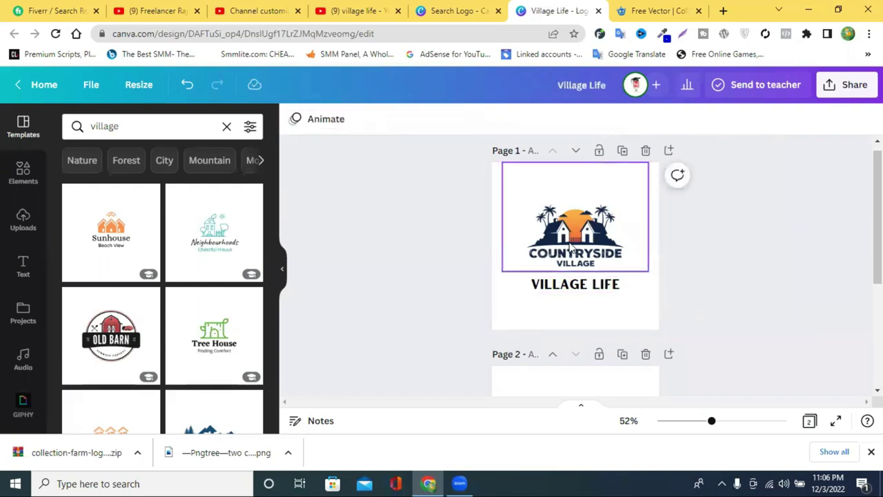
# - Crop the "COUNTRYSIDE VILLAGE" wording off the bottom of the artwork and move the "VILLAGE LIFE" heading up directly beneath the houses
pyautogui.click(575, 266)
pyautogui.moveTo(578, 268); pyautogui.dragTo(582, 247)
pyautogui.click(779, 247)
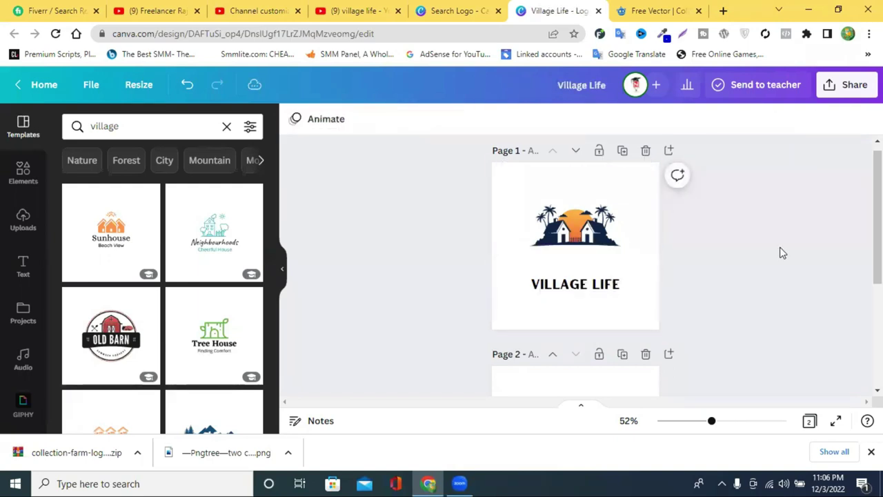
pyautogui.moveTo(597, 278); pyautogui.dragTo(597, 255)
pyautogui.click(750, 243)
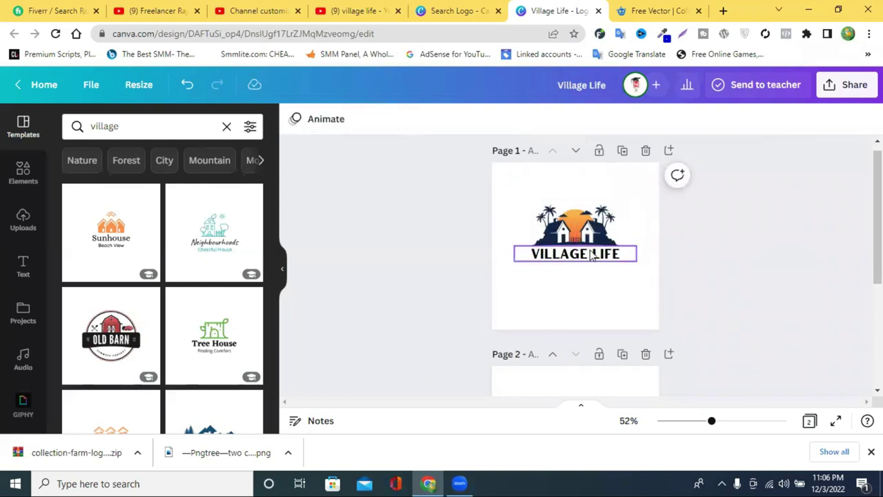
# - Recolor the "VILLAGE LIFE" heading with the dark navy taken from the artwork's photo colors
pyautogui.click(569, 257)
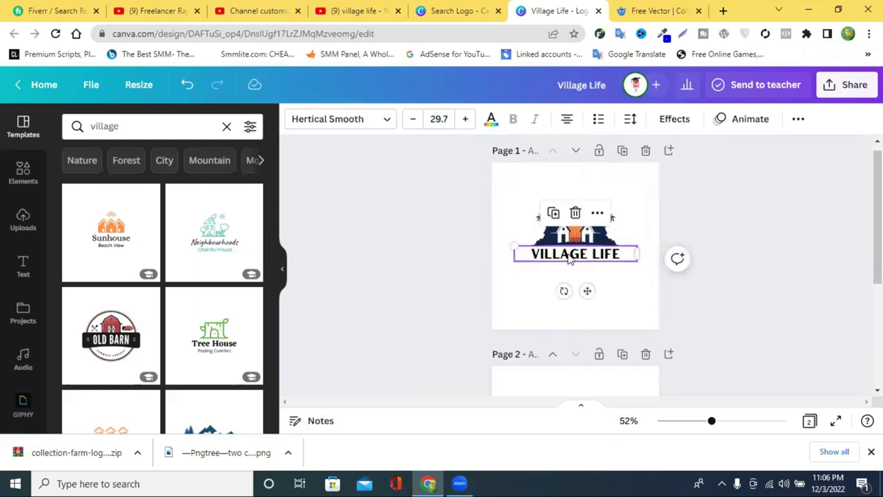
pyautogui.click(491, 119)
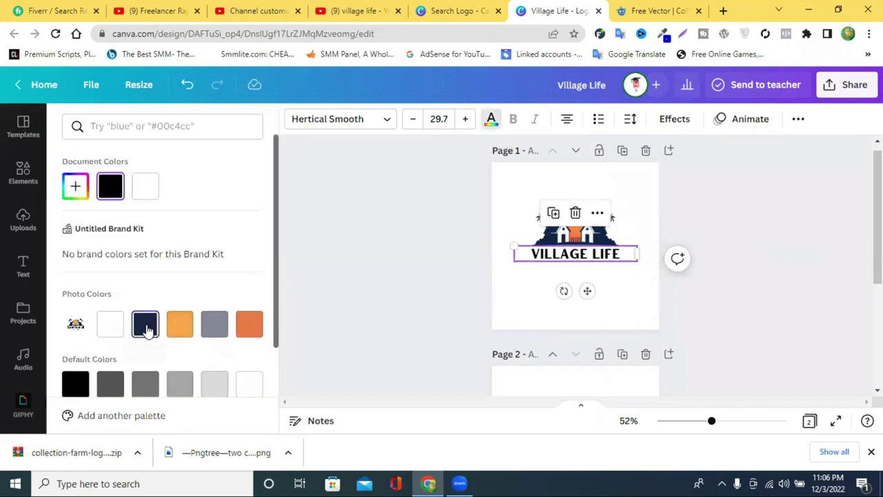
pyautogui.click(146, 330)
pyautogui.click(708, 306)
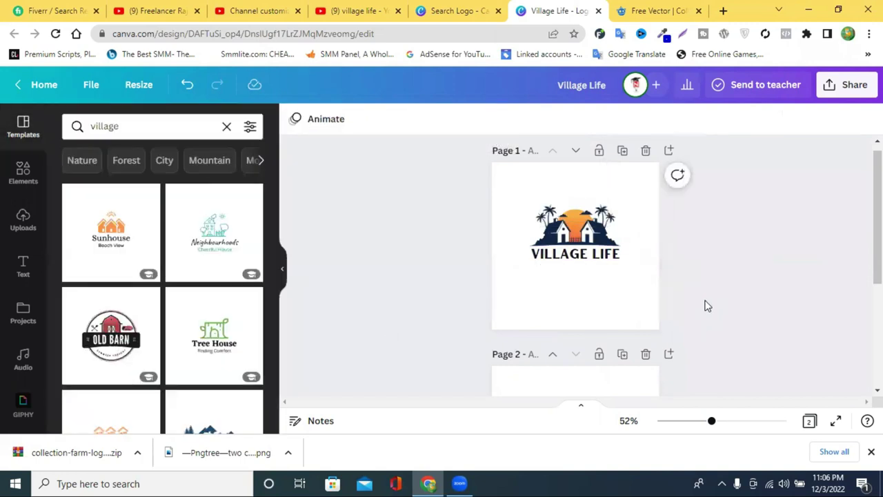
# - Slightly enlarge and reposition the artwork and heading together on page 1, and delete the leftover "Farm Barn" page
pyautogui.moveTo(589, 311); pyautogui.dragTo(570, 187)
pyautogui.moveTo(646, 262); pyautogui.dragTo(649, 264)
pyautogui.moveTo(586, 243); pyautogui.dragTo(588, 238)
pyautogui.click(782, 281)
pyautogui.scroll(-3, 780, 280)
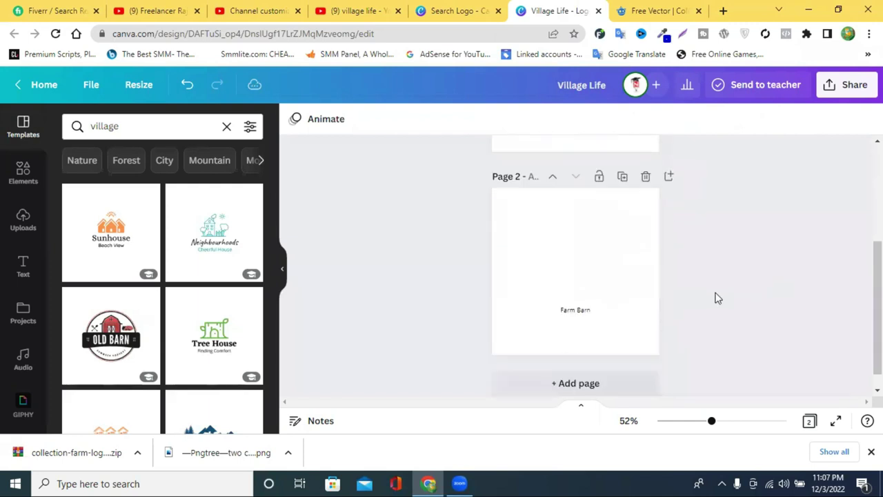
pyautogui.click(645, 159)
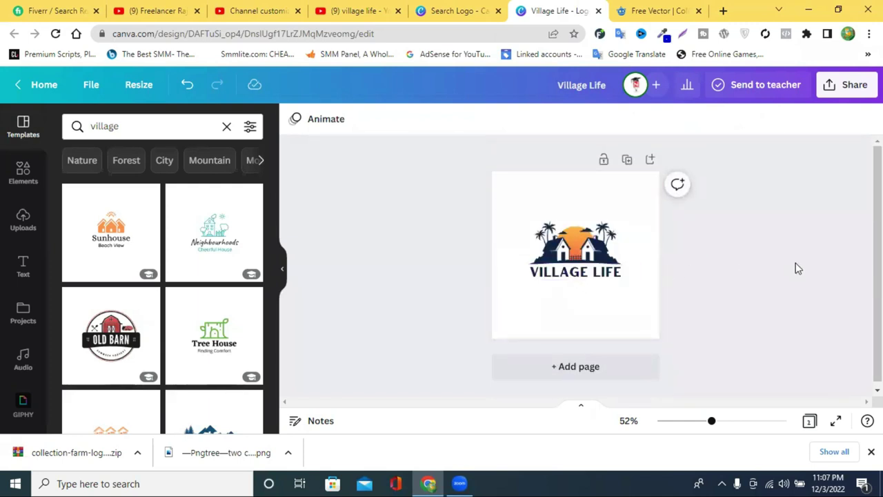
# - Tighten the letter spacing of the "VILLAGE LIFE" heading to -59
pyautogui.click(587, 275)
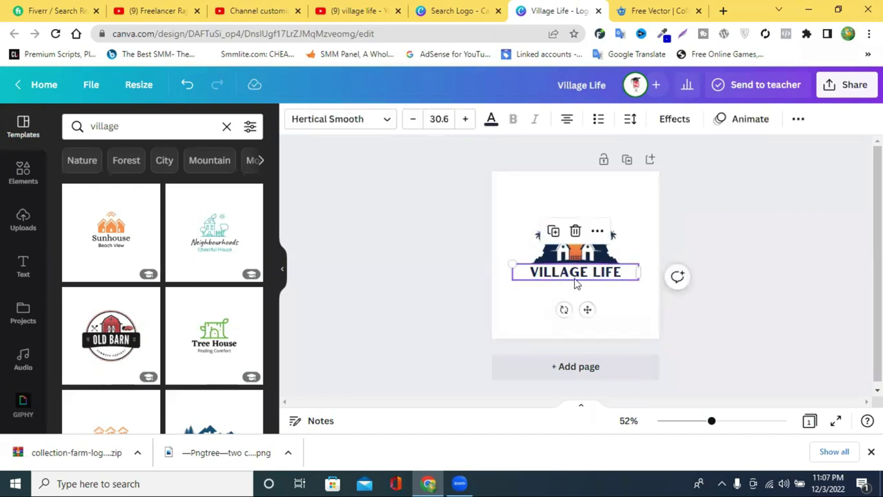
pyautogui.click(631, 121)
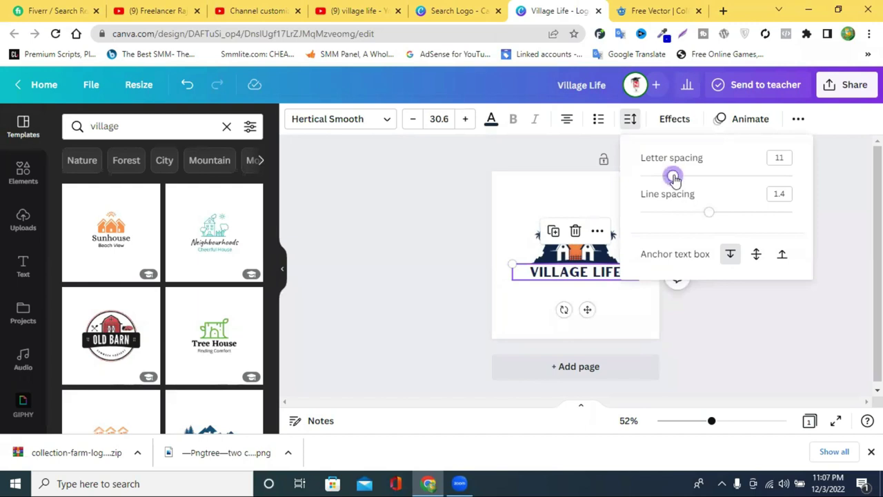
pyautogui.moveTo(673, 178); pyautogui.dragTo(662, 180)
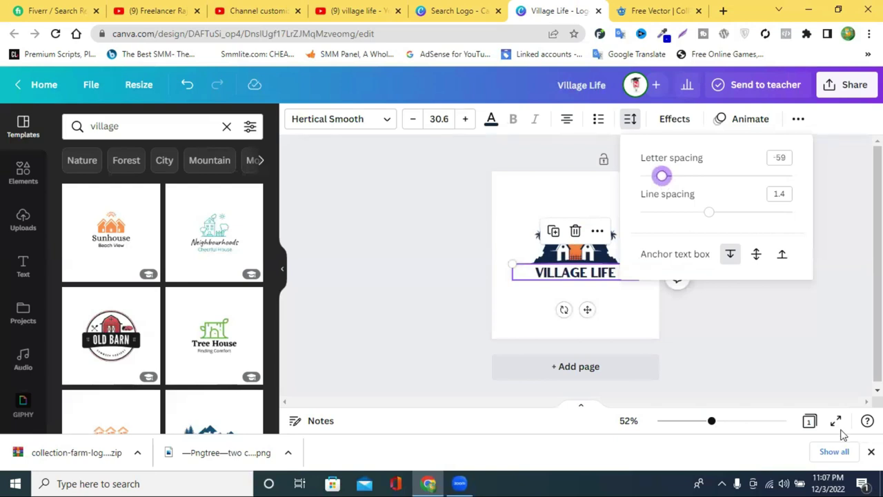
pyautogui.click(767, 349)
pyautogui.click(767, 350)
# - Increase the "VILLAGE LIFE" heading's font size to 38.6 and place it just beneath the houses
pyautogui.click(610, 285)
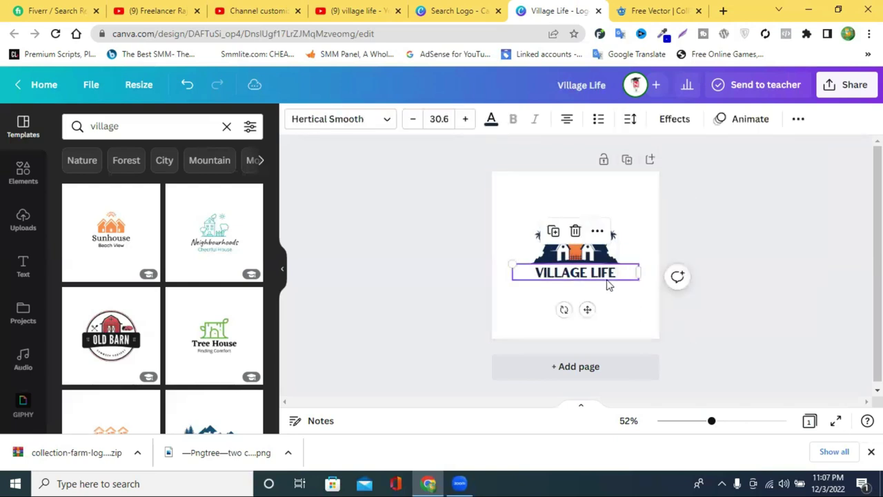
pyautogui.click(466, 121)
pyautogui.click(466, 122)
pyautogui.click(466, 122)
pyautogui.click(465, 122)
pyautogui.click(772, 311)
pyautogui.moveTo(569, 279)
pyautogui.mouseDown()
pyautogui.moveTo(567, 269)
pyautogui.moveTo(567, 277)
pyautogui.mouseUp()
pyautogui.click(756, 275)
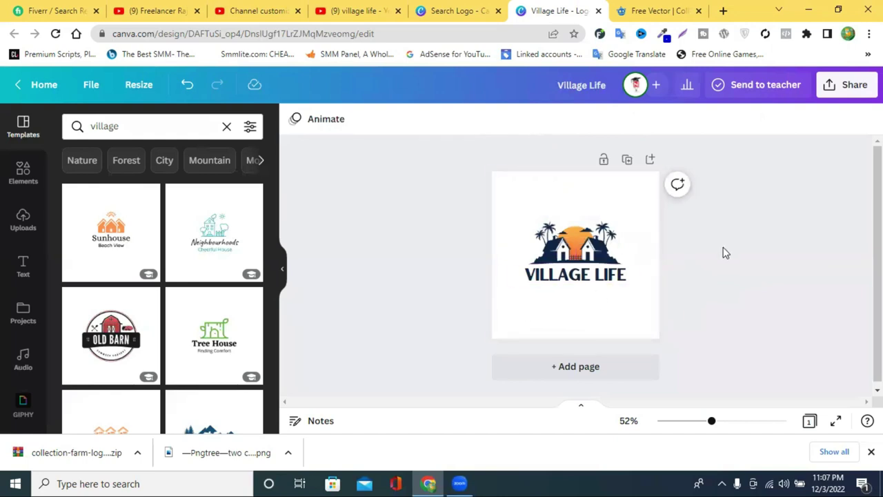
pyautogui.scroll(-1, 757, 279)
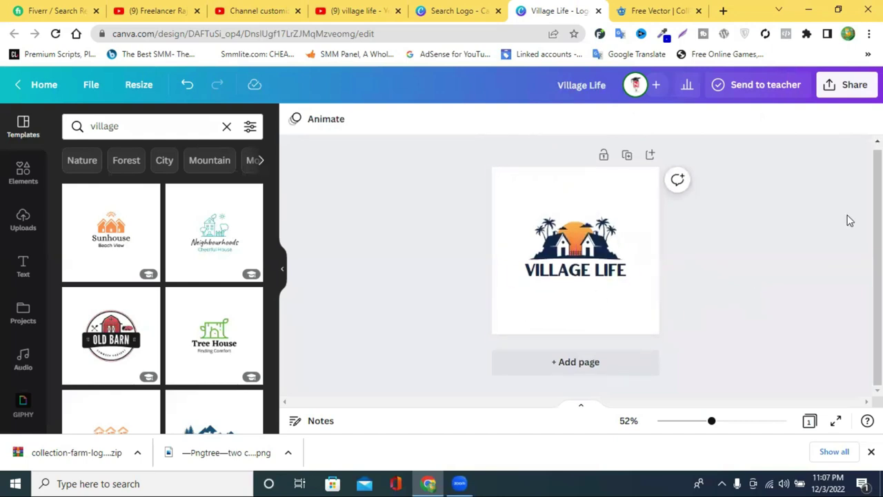
pyautogui.click(837, 92)
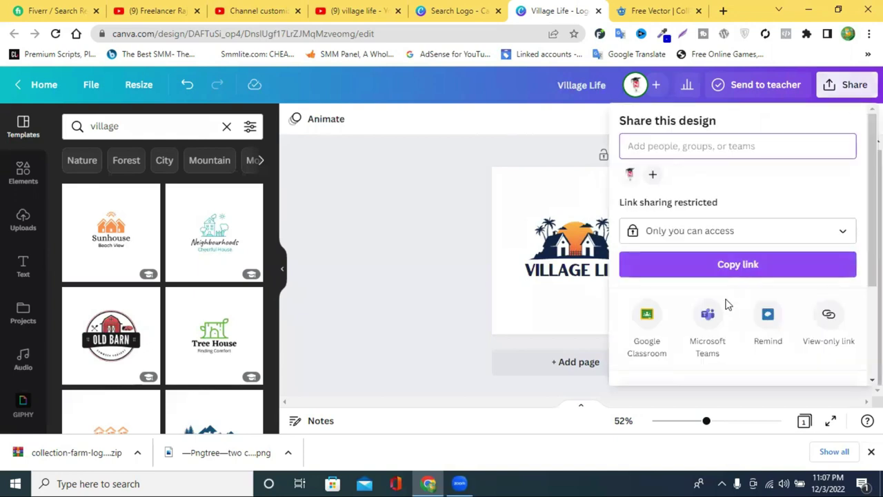
pyautogui.scroll(-2, 725, 306)
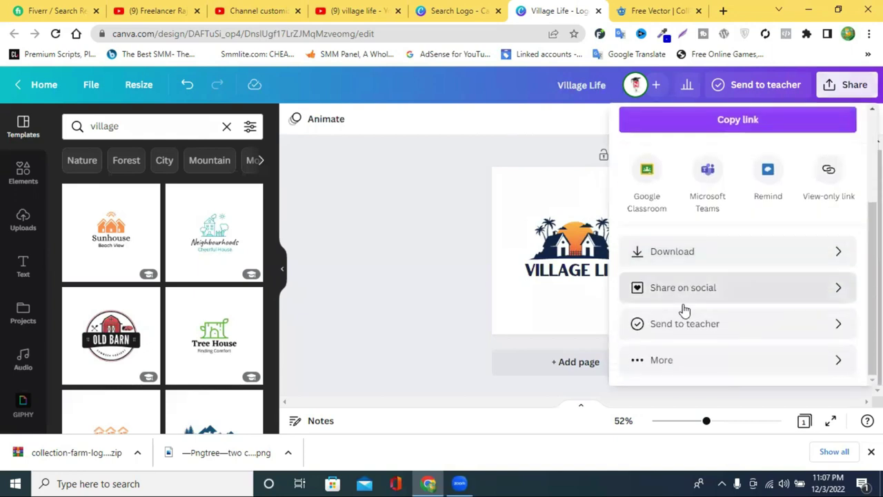
pyautogui.click(725, 259)
pyautogui.click(658, 176)
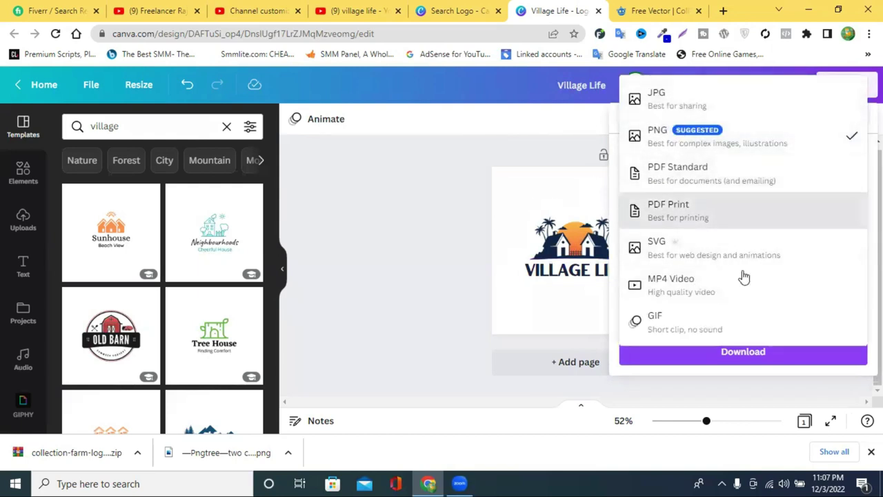
pyautogui.click(419, 197)
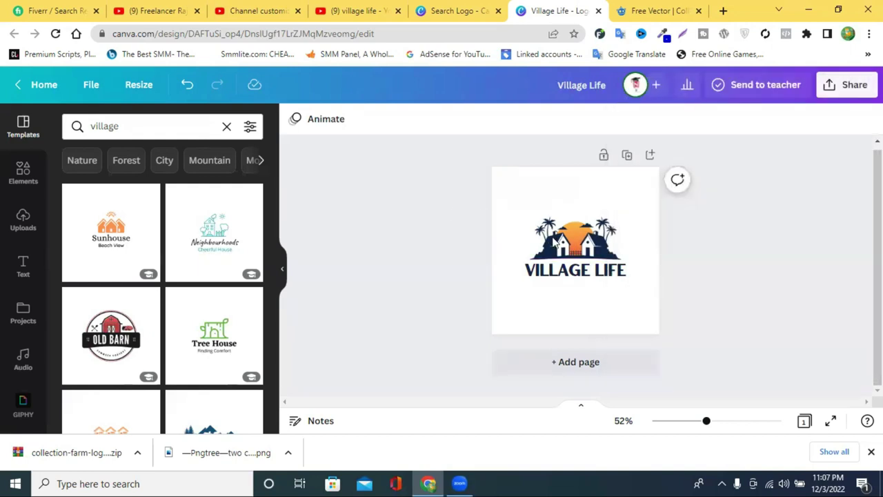
# - Download the Village Life logo as a PNG file
pyautogui.click(830, 91)
pyautogui.scroll(-2, 704, 289)
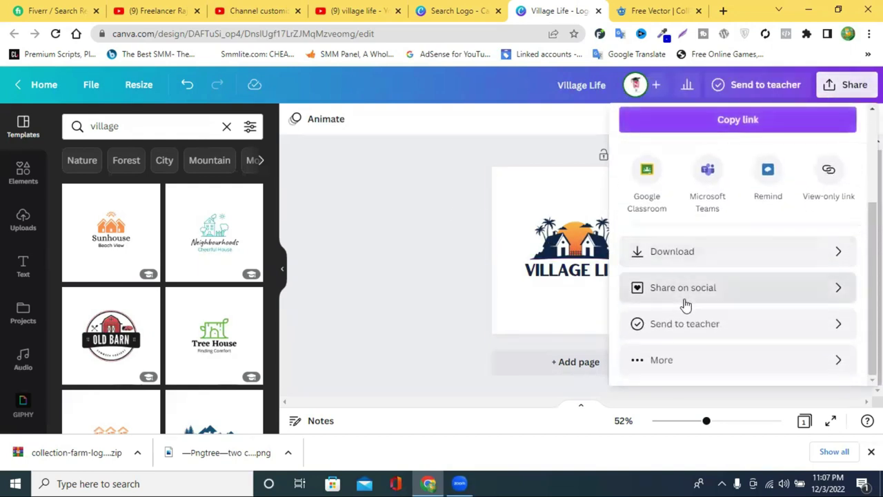
pyautogui.click(716, 257)
pyautogui.click(719, 356)
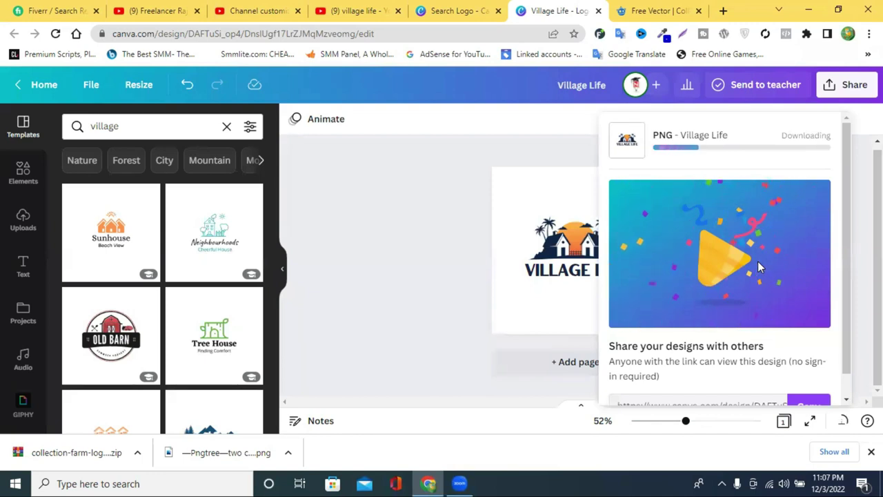
pyautogui.click(430, 202)
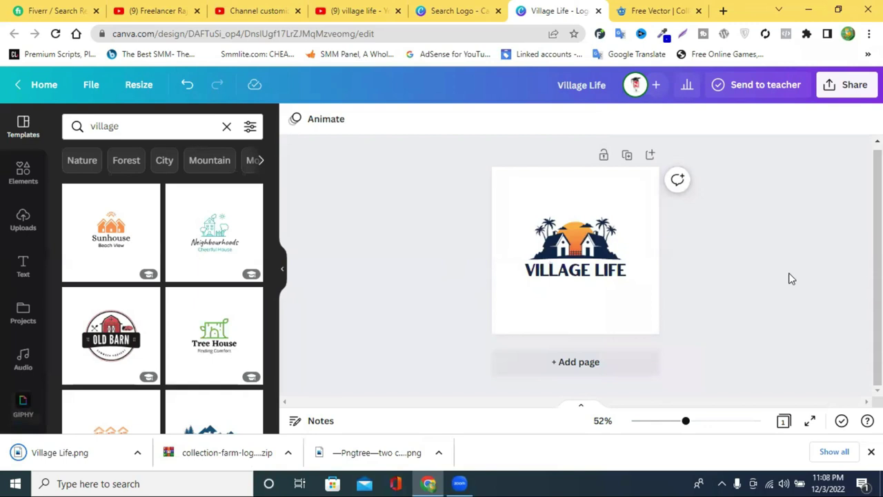
# - Raise the saturation of the village house artwork well above its default
pyautogui.click(573, 247)
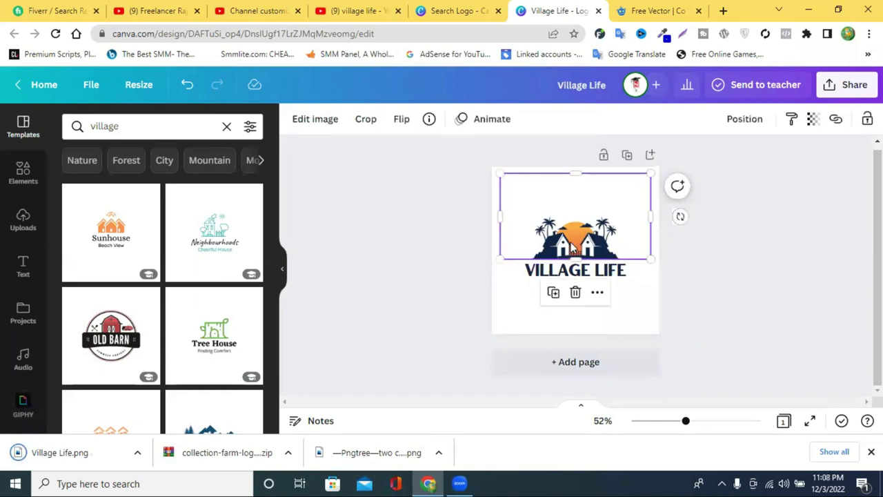
pyautogui.click(318, 120)
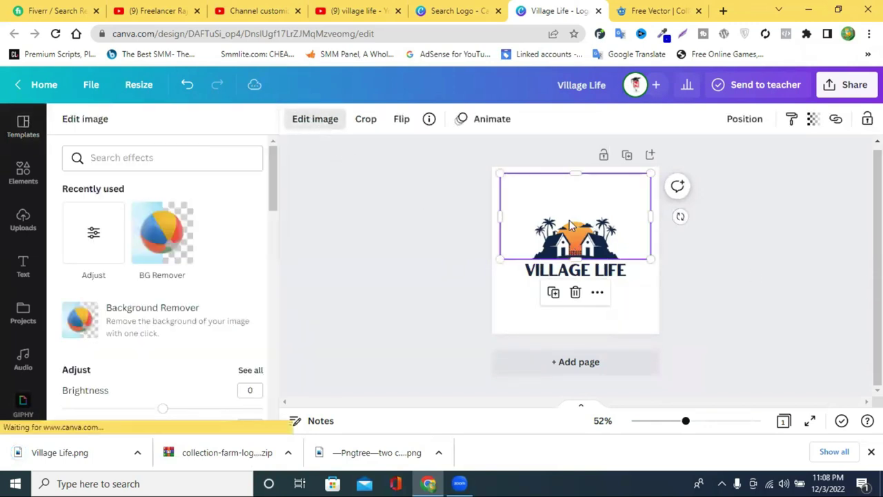
pyautogui.click(95, 236)
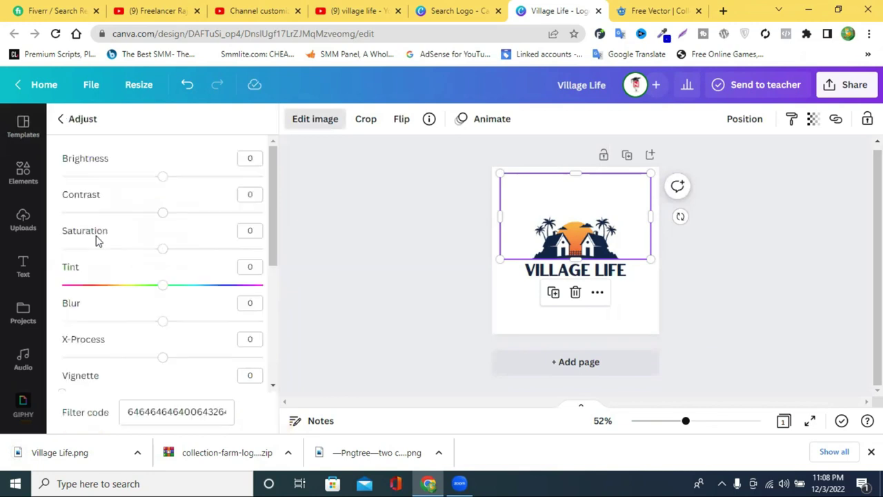
pyautogui.moveTo(158, 252); pyautogui.dragTo(226, 258)
pyautogui.click(729, 255)
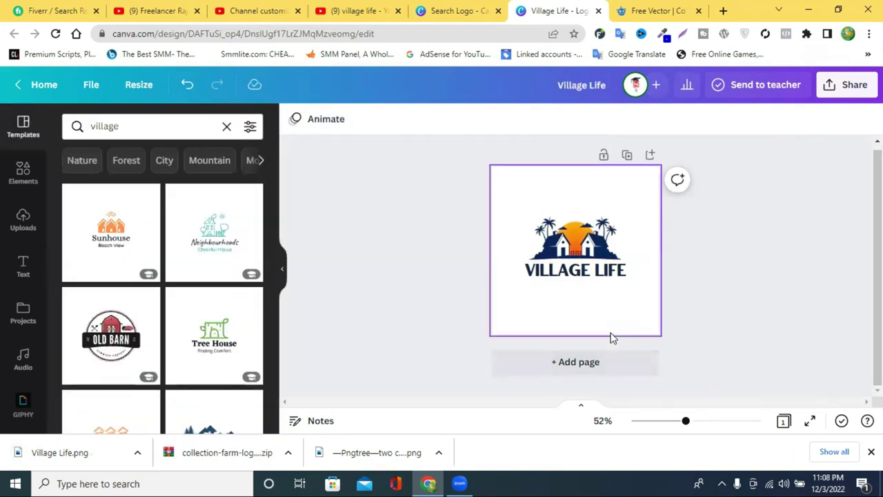
# - Change the "VILLAGE LIFE" heading to a brighter, more saturated custom navy blue that suits the artwork
pyautogui.click(577, 270)
pyautogui.click(491, 119)
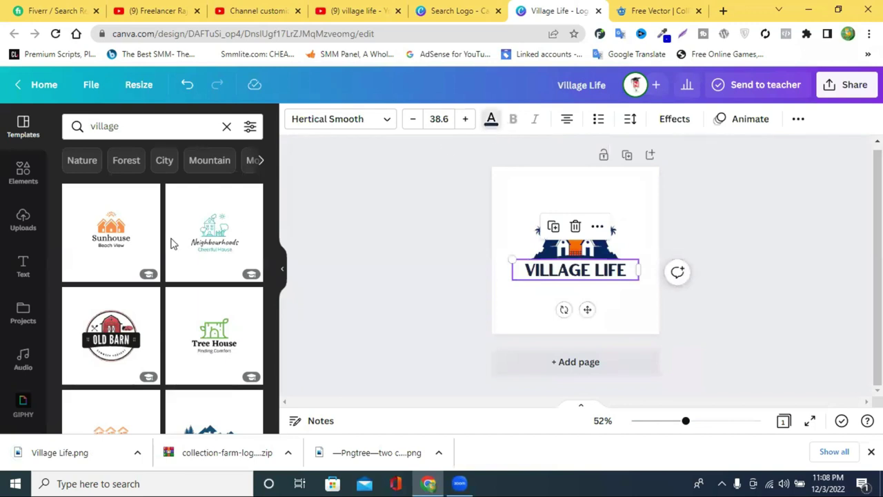
pyautogui.click(110, 188)
pyautogui.click(82, 197)
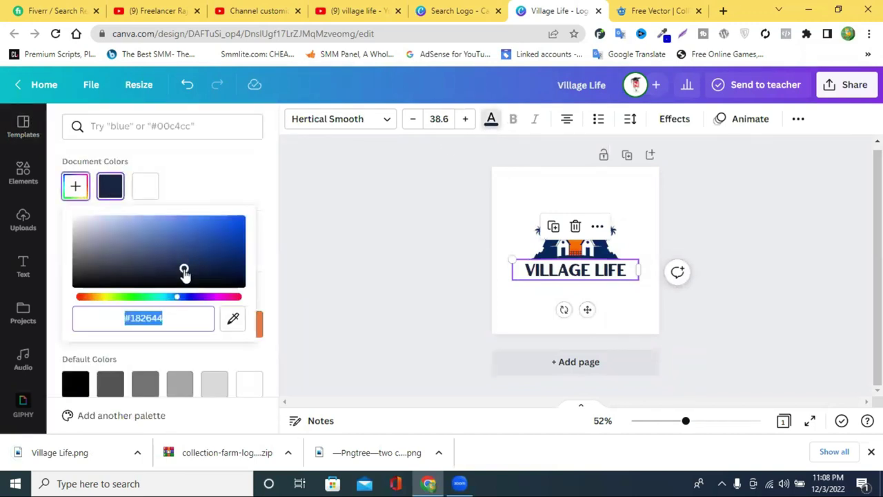
pyautogui.moveTo(184, 266); pyautogui.dragTo(182, 257)
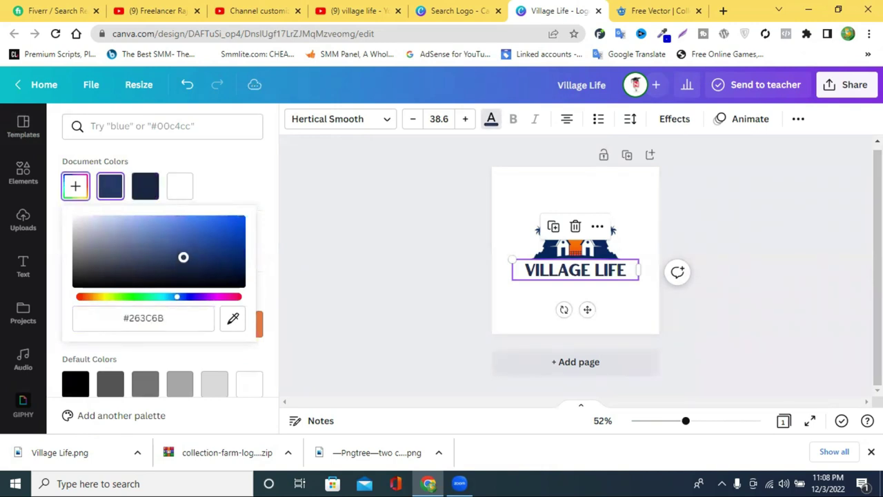
pyautogui.moveTo(216, 261); pyautogui.dragTo(197, 253)
pyautogui.click(745, 288)
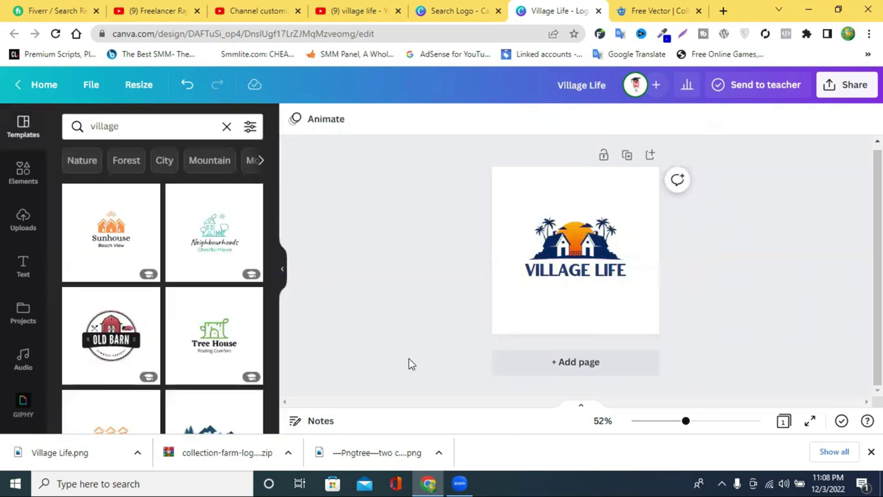
pyautogui.click(256, 10)
pyautogui.scroll(1, 411, 242)
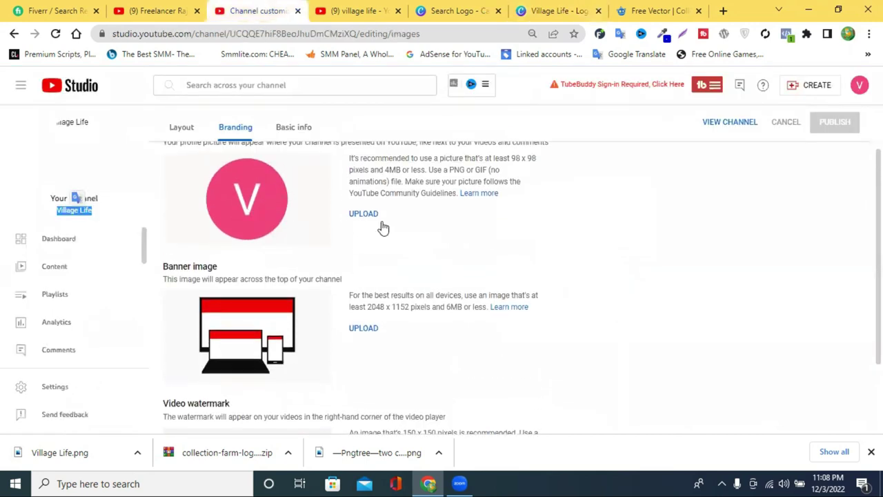
pyautogui.click(362, 218)
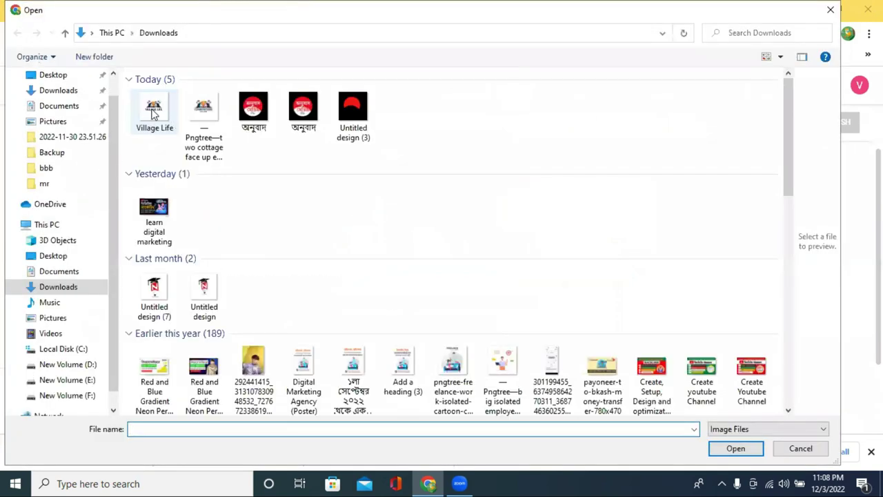
pyautogui.click(153, 111)
pyautogui.click(734, 448)
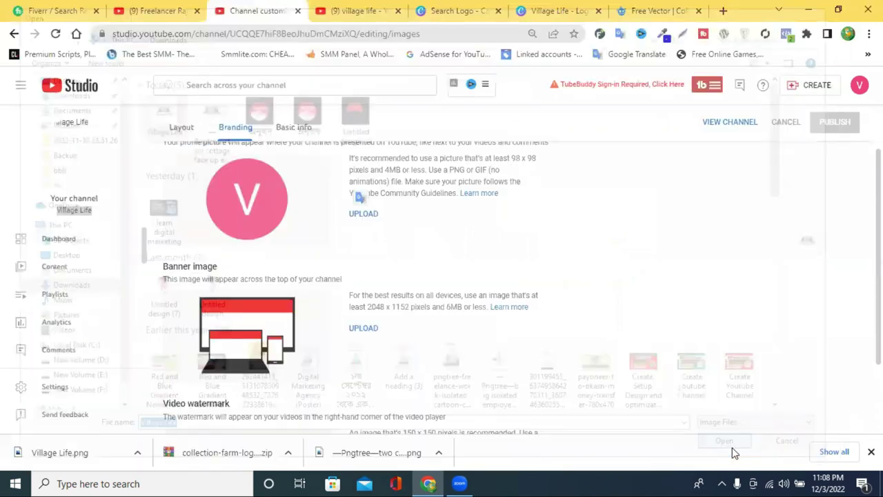
# - Shrink the circular crop slightly, centre it on the Village Life logo and accept the customized profile picture
pyautogui.scroll(-3, 613, 282)
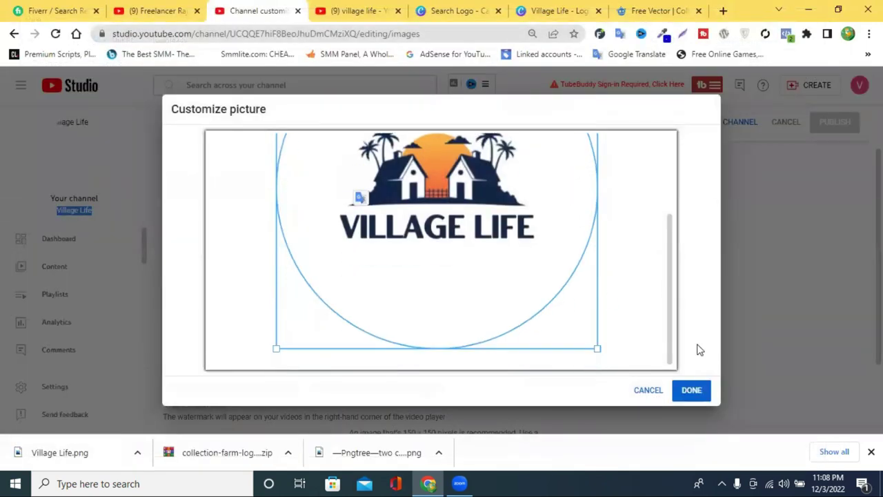
pyautogui.scroll(3, 611, 314)
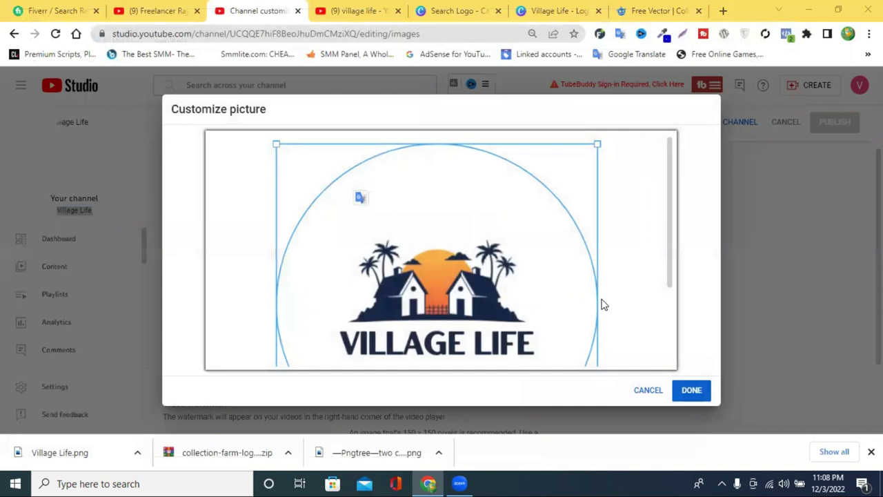
pyautogui.scroll(-2, 594, 335)
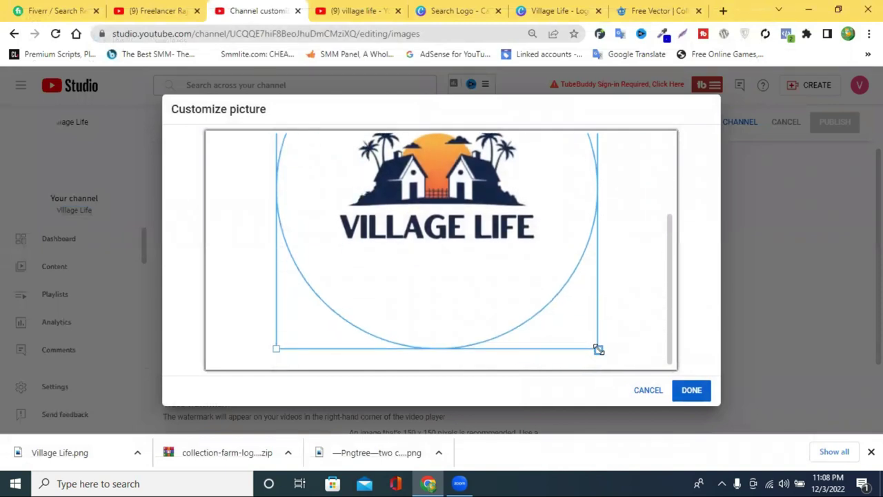
pyautogui.moveTo(598, 349); pyautogui.dragTo(566, 318)
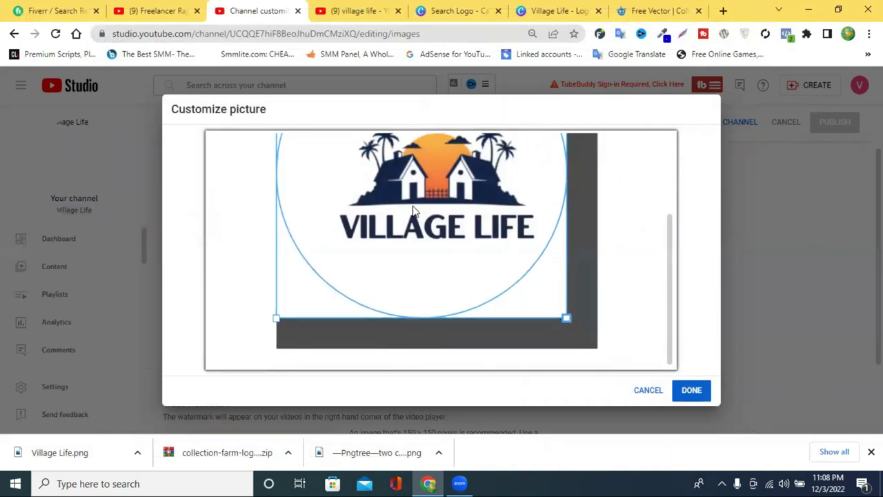
pyautogui.moveTo(414, 210); pyautogui.dragTo(434, 221)
pyautogui.scroll(2, 597, 289)
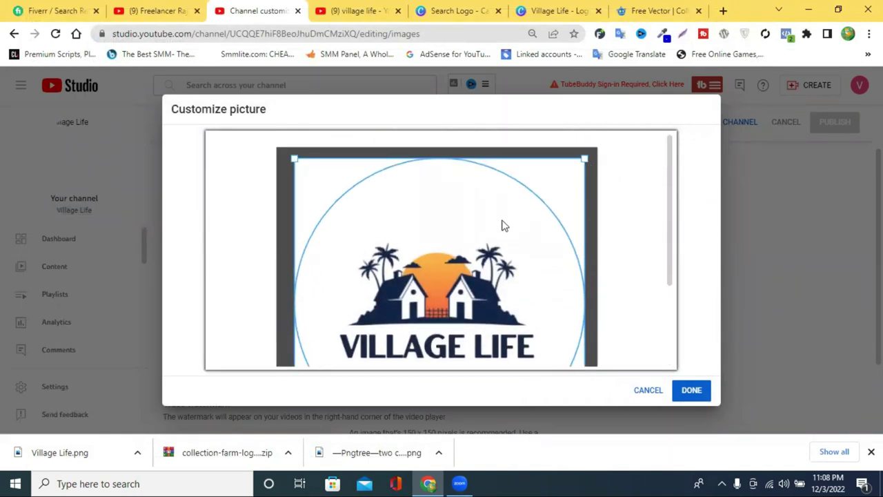
pyautogui.moveTo(583, 159); pyautogui.dragTo(572, 173)
pyautogui.moveTo(491, 228); pyautogui.dragTo(499, 232)
pyautogui.scroll(-3, 607, 242)
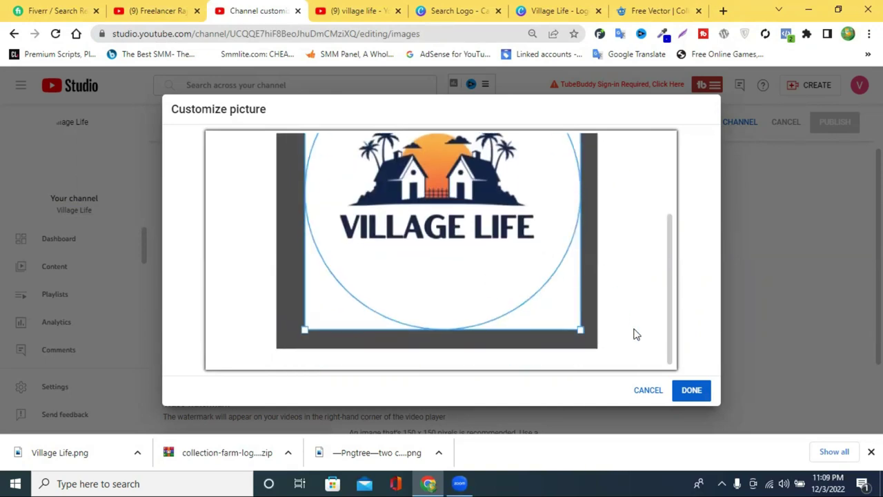
pyautogui.click(691, 390)
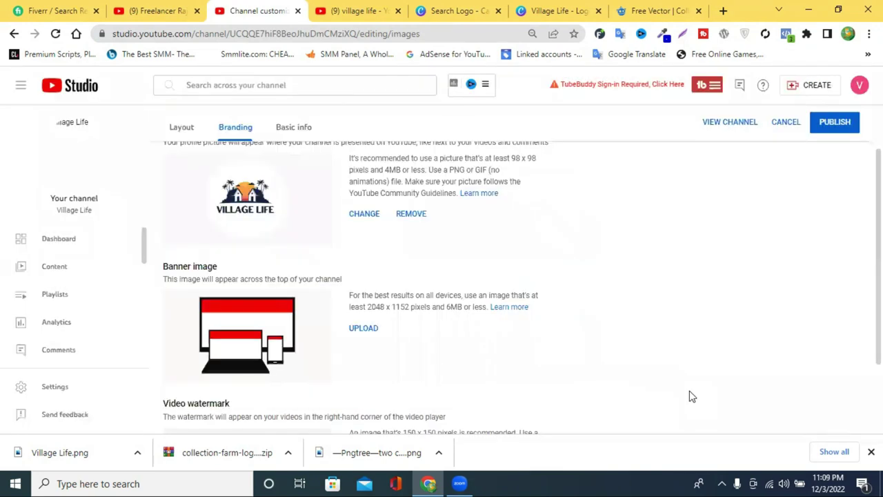
pyautogui.scroll(1, 666, 276)
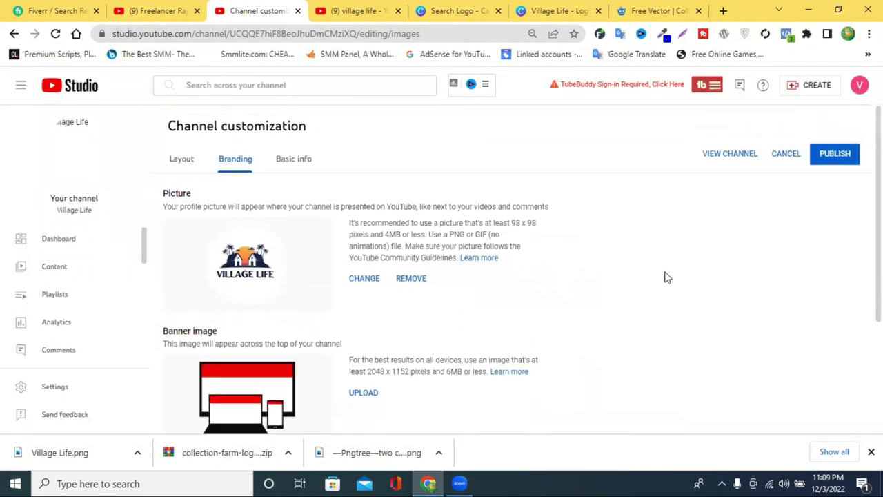
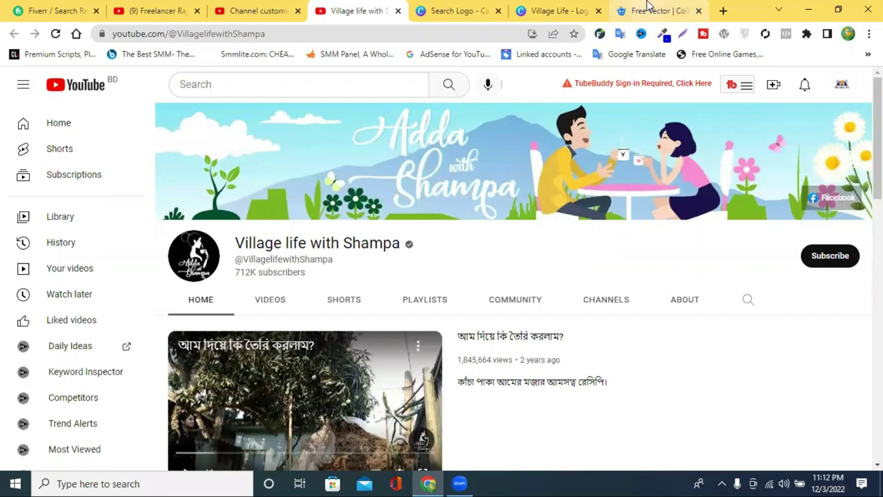
# - Close the finished Village Life logo design and return to the Canva template search page
pyautogui.hotkey('ctrl', '9')
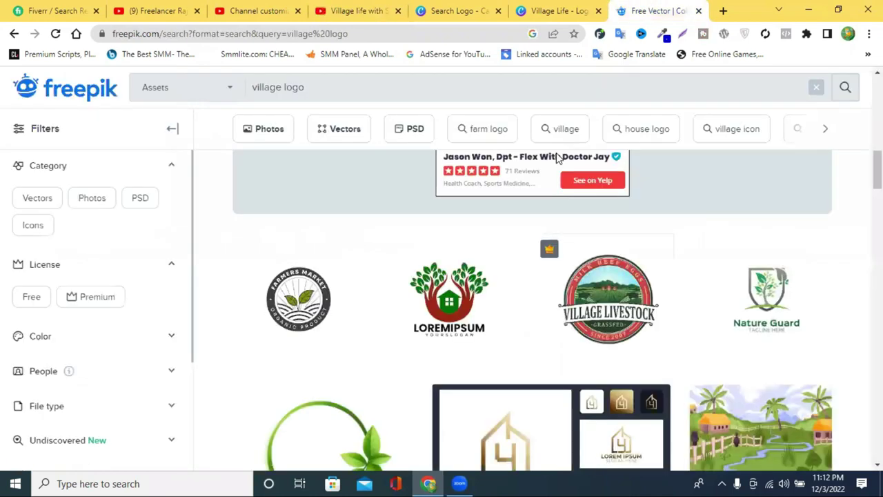
pyautogui.click(558, 10)
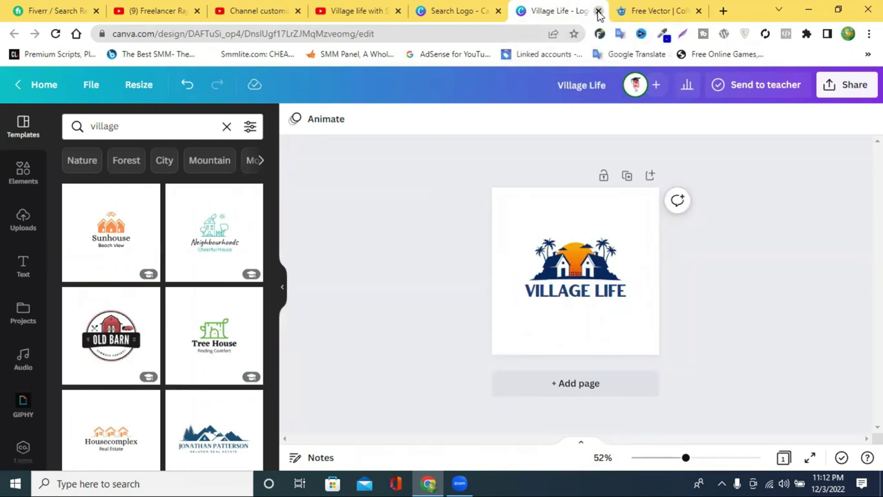
pyautogui.click(599, 13)
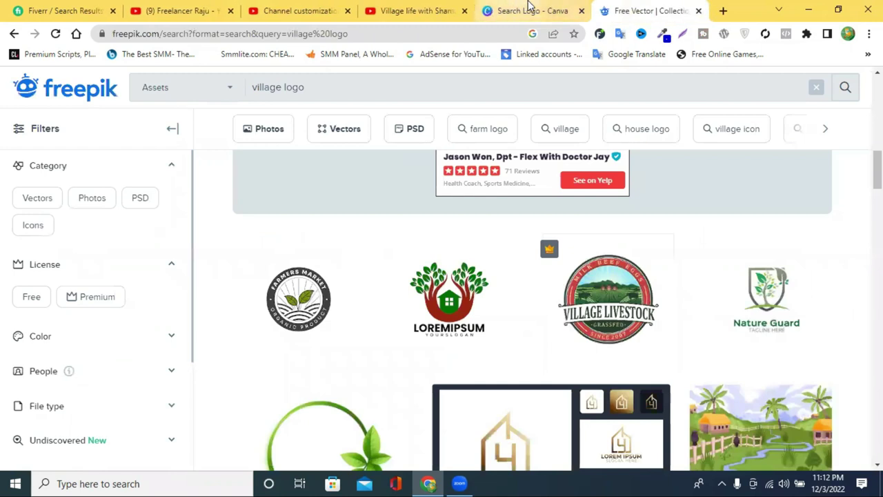
pyautogui.click(530, 7)
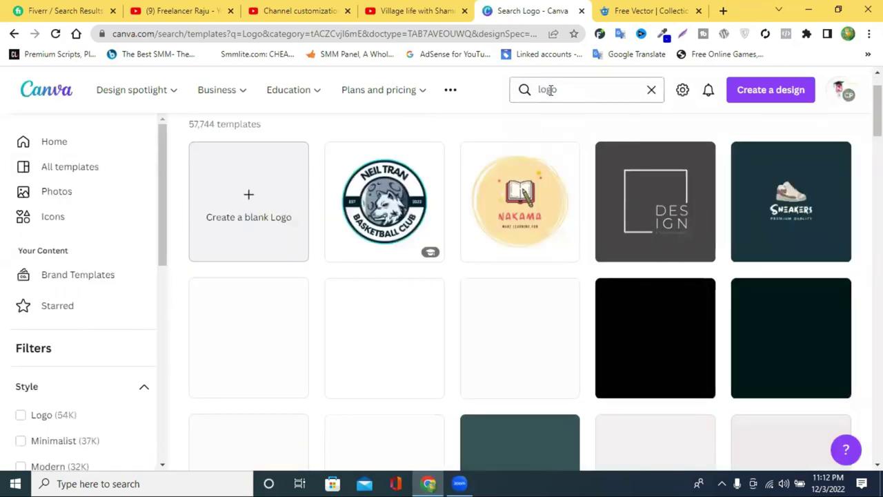
# - Search the Canva templates for "youtube banner art" and look through the designs
pyautogui.click(550, 91)
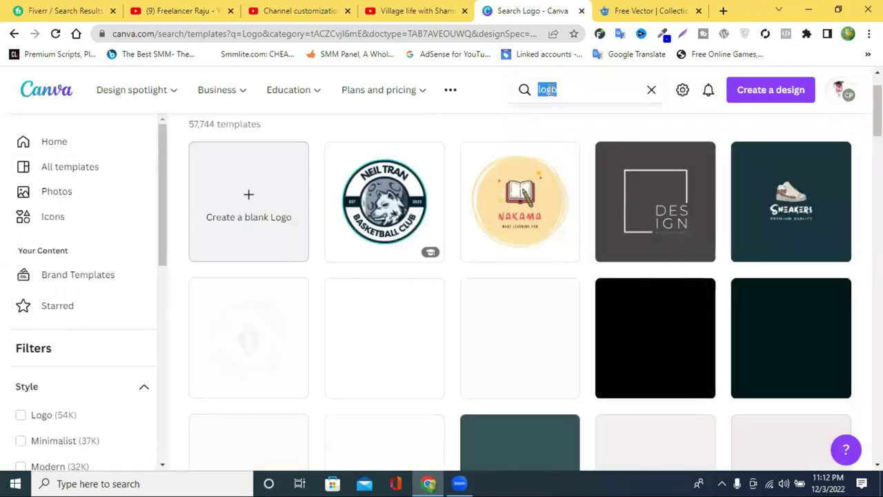
pyautogui.write('y')
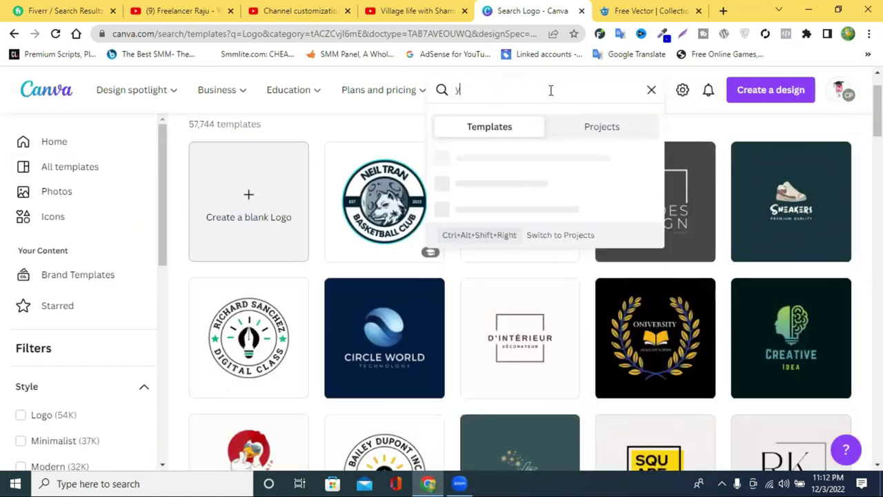
pyautogui.write('outube')
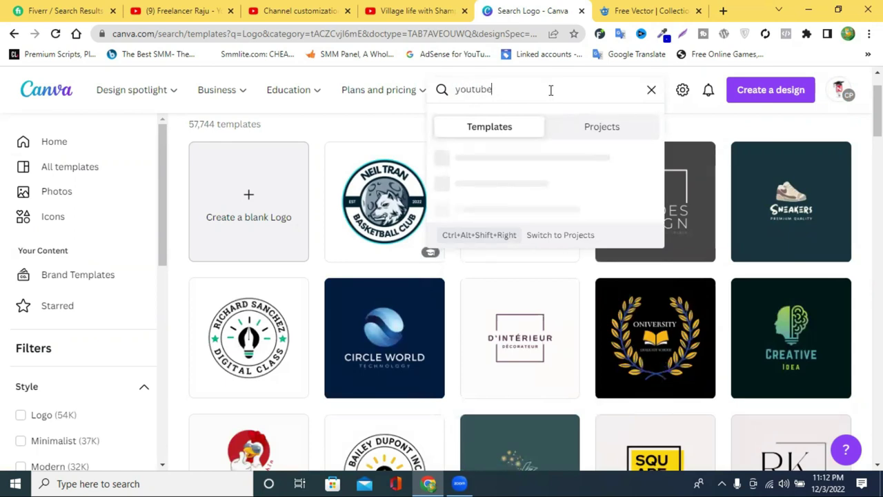
pyautogui.write(' art')
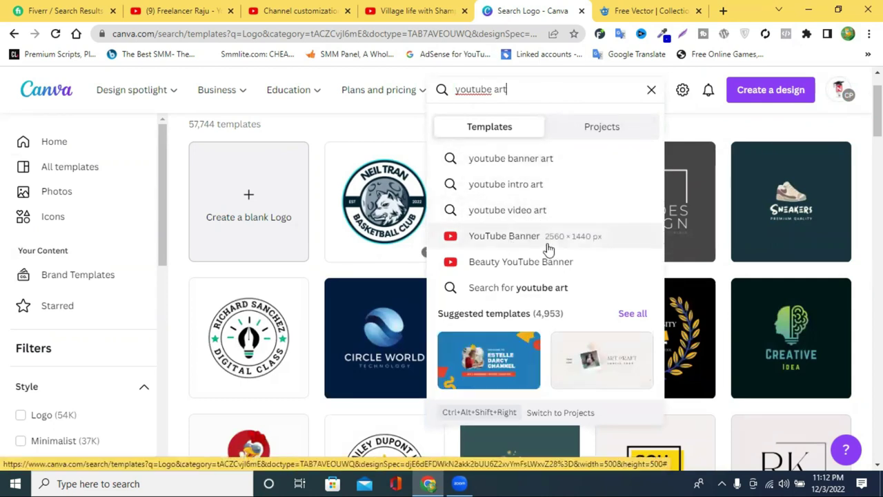
pyautogui.click(522, 163)
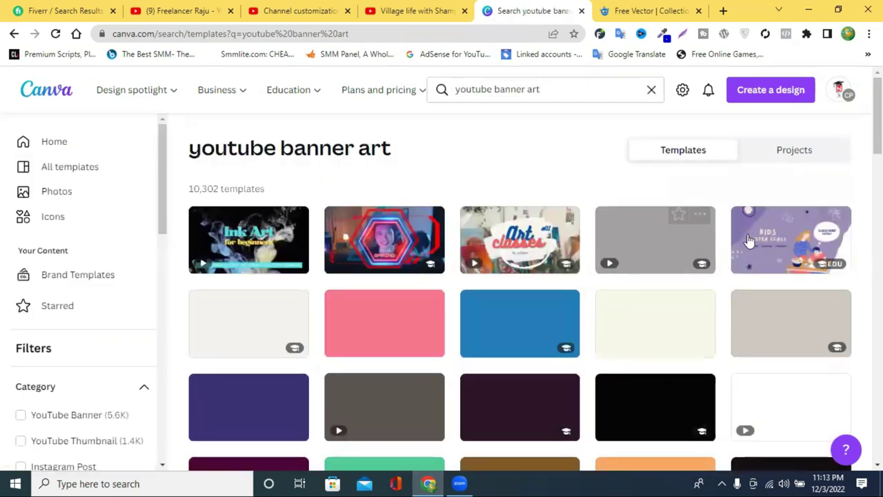
pyautogui.scroll(-2, 400, 242)
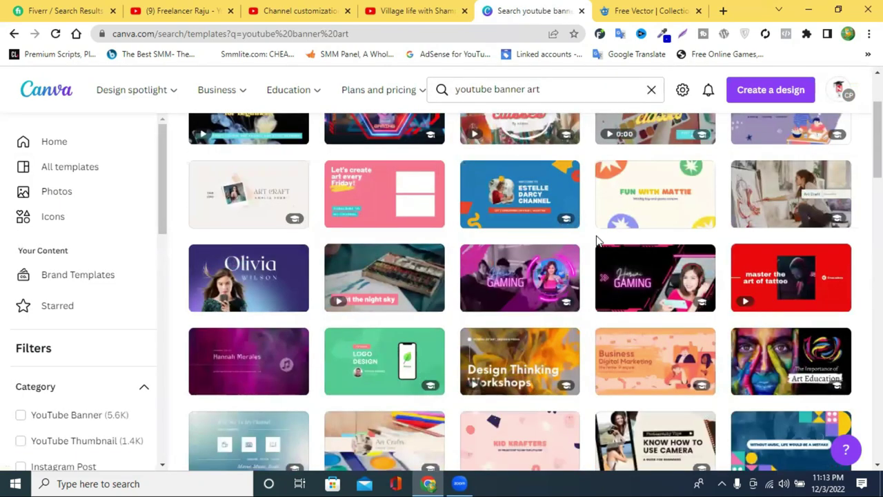
pyautogui.scroll(2, 599, 239)
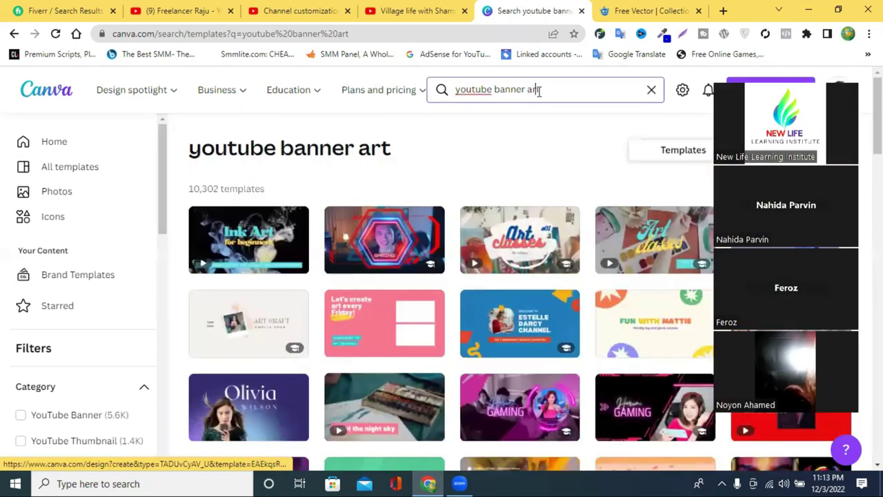
# - Change the template search to the YouTube Banners category and look over its designs
pyautogui.doubleClick(532, 89)
pyautogui.doubleClick(507, 88)
pyautogui.click(494, 235)
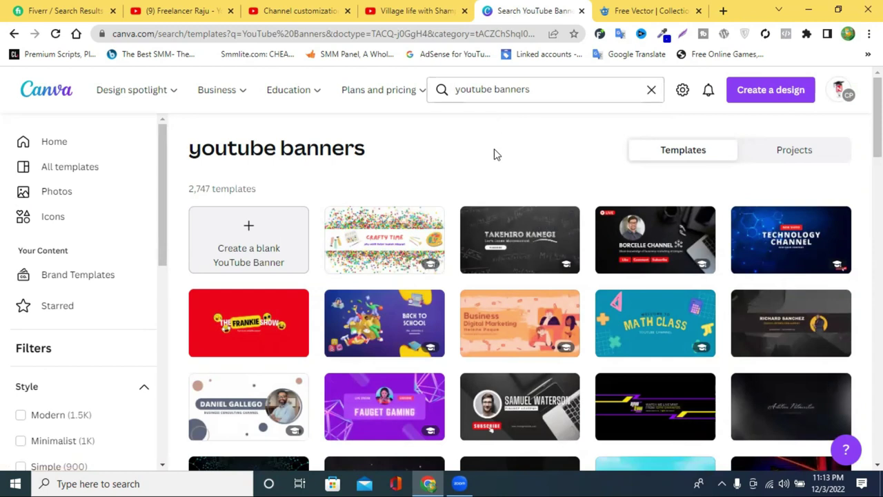
pyautogui.scroll(-2, 749, 255)
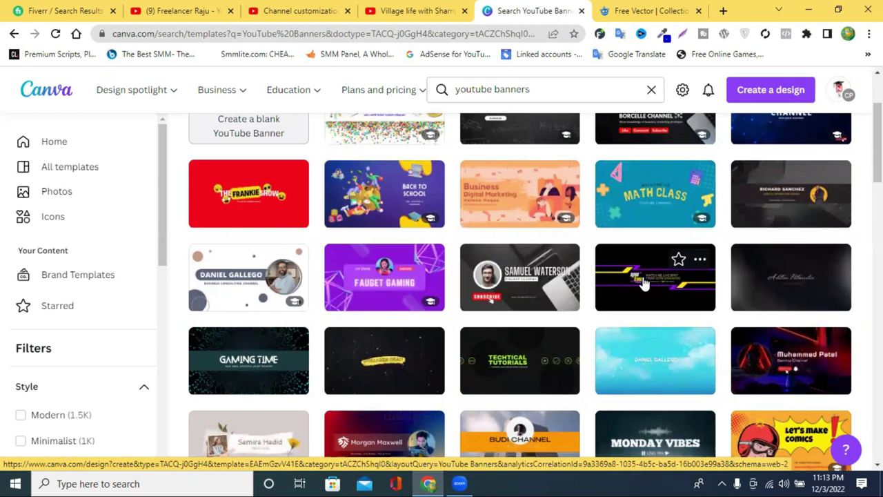
pyautogui.scroll(1, 641, 279)
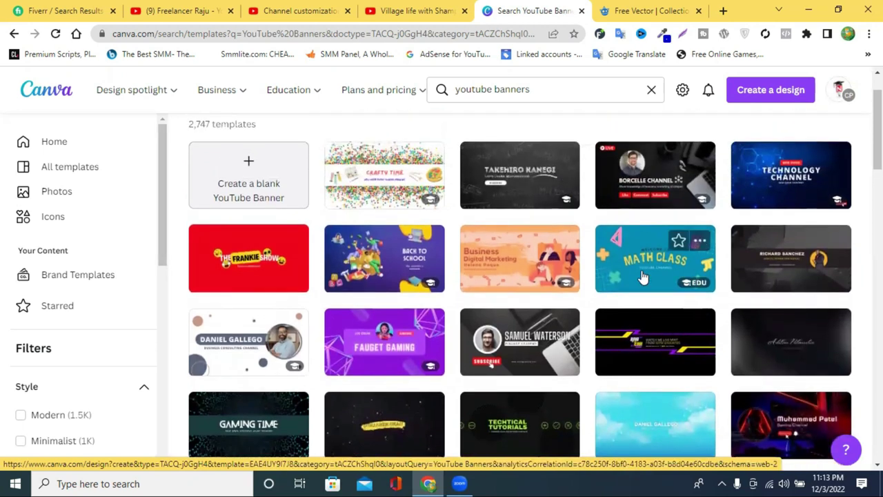
# - Create a blank YouTube Banner design, checking the "Village life with Shampa" channel's banner for reference while it loads
pyautogui.click(275, 185)
pyautogui.click(659, 11)
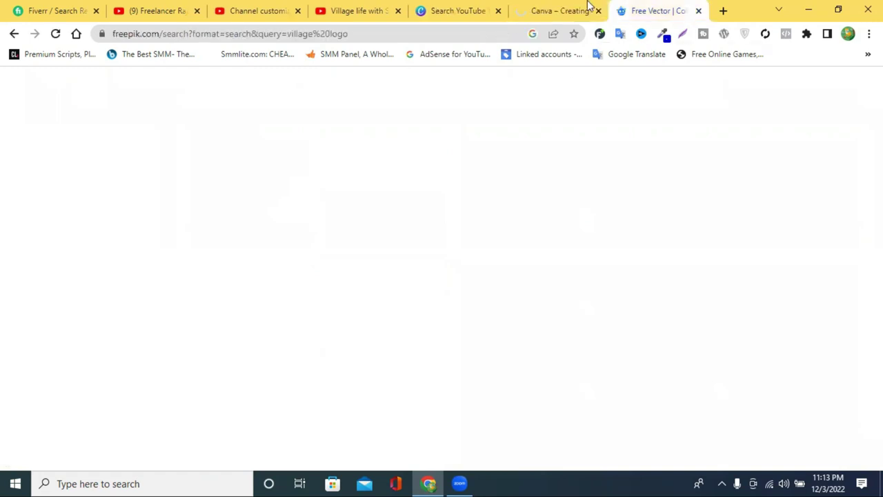
pyautogui.click(378, 8)
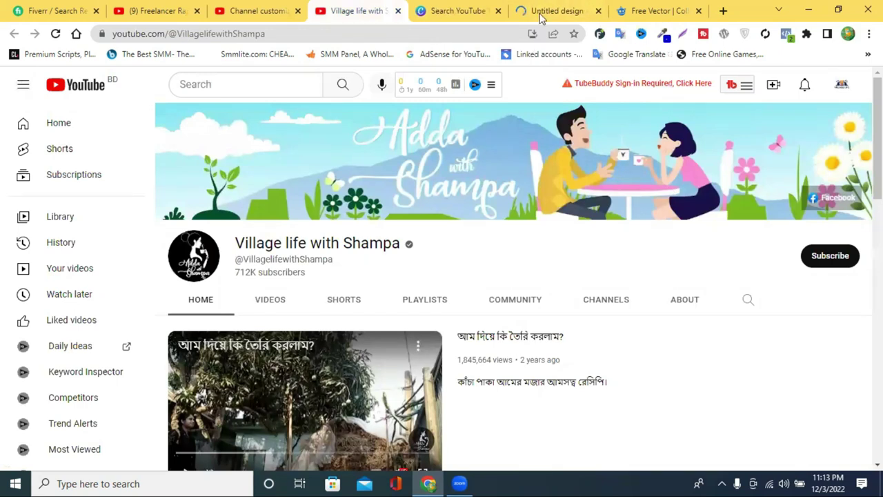
pyautogui.click(540, 14)
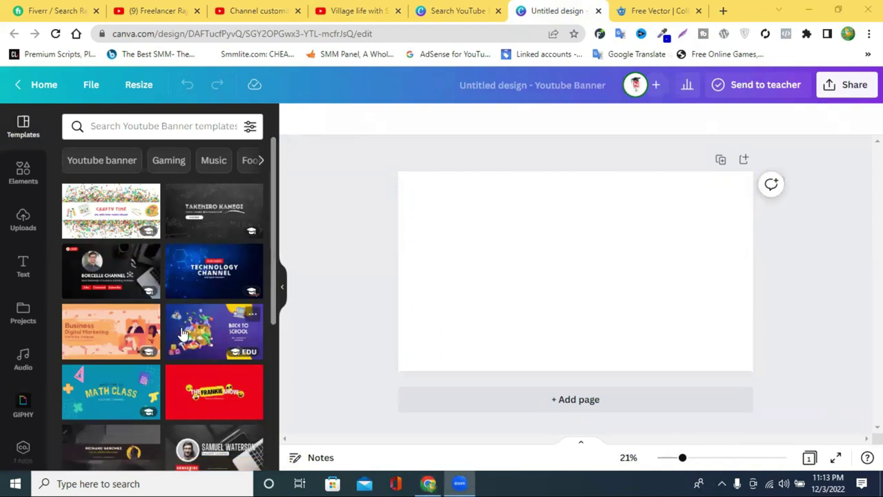
# - Apply the first page of the Black Yellow White Green Red Business Digital Marketing banner template to the blank design
pyautogui.scroll(-2, 112, 345)
pyautogui.scroll(2, 166, 331)
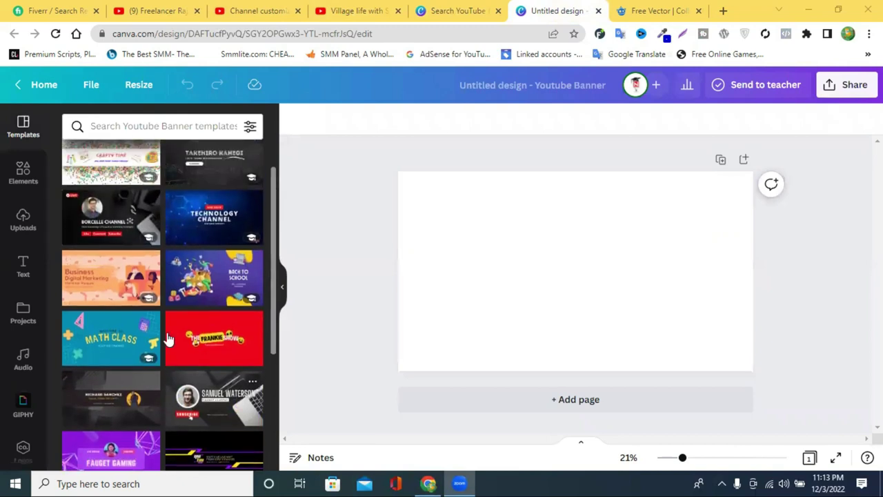
pyautogui.scroll(-1, 186, 337)
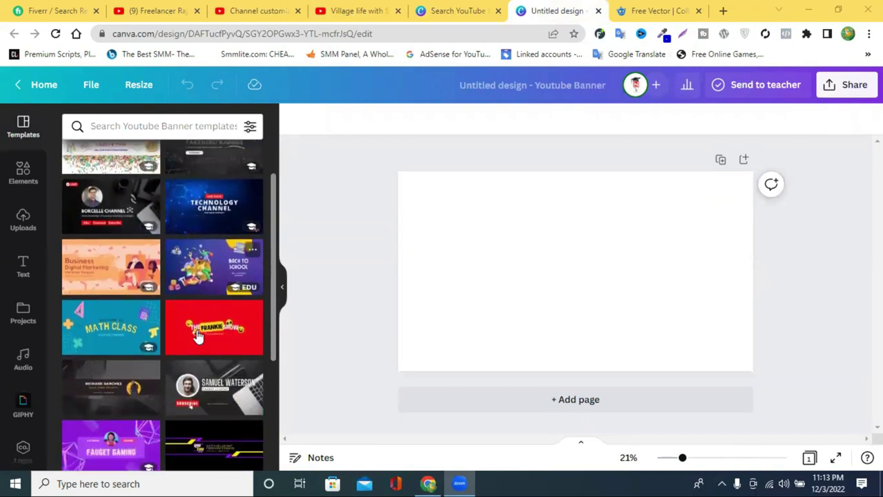
pyautogui.scroll(-3, 168, 345)
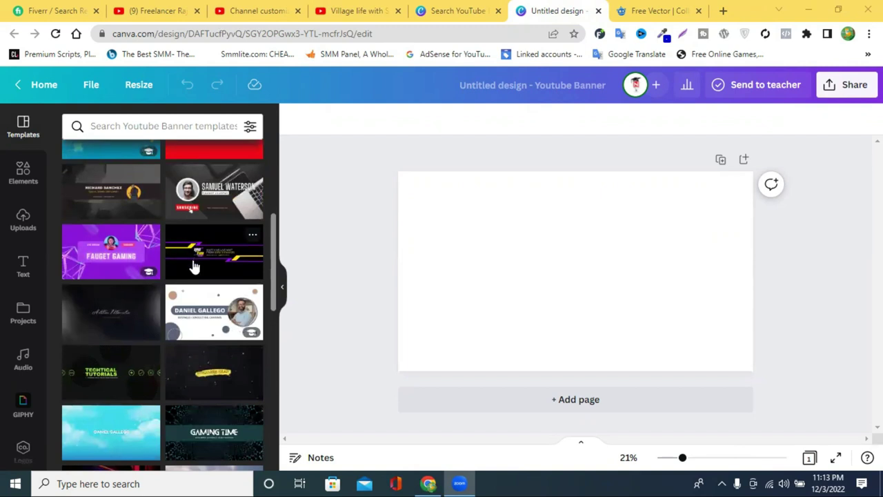
pyautogui.scroll(1, 194, 266)
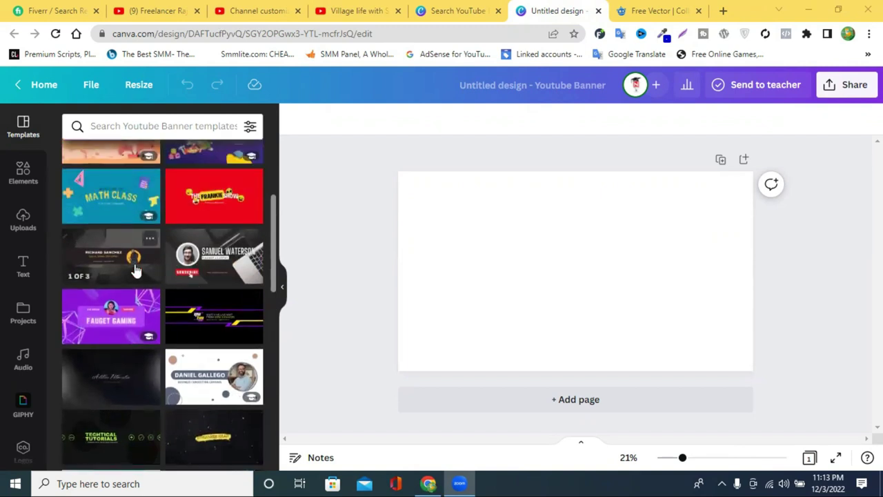
pyautogui.click(103, 261)
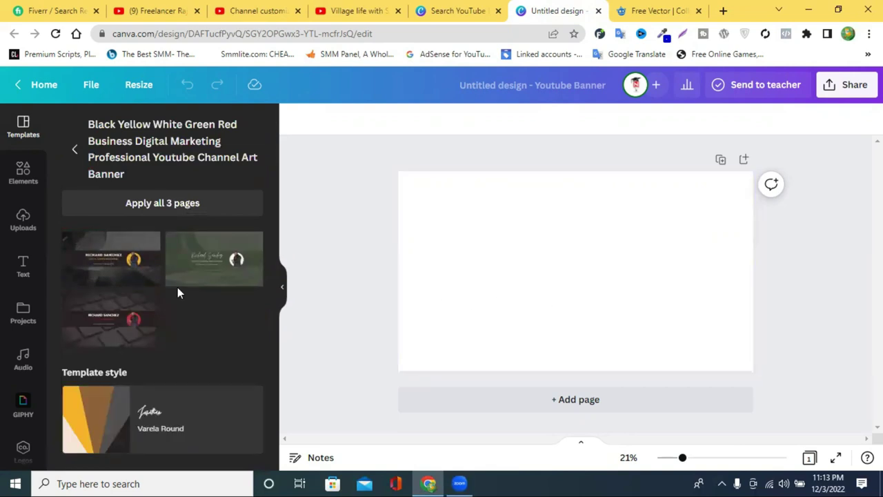
pyautogui.click(117, 271)
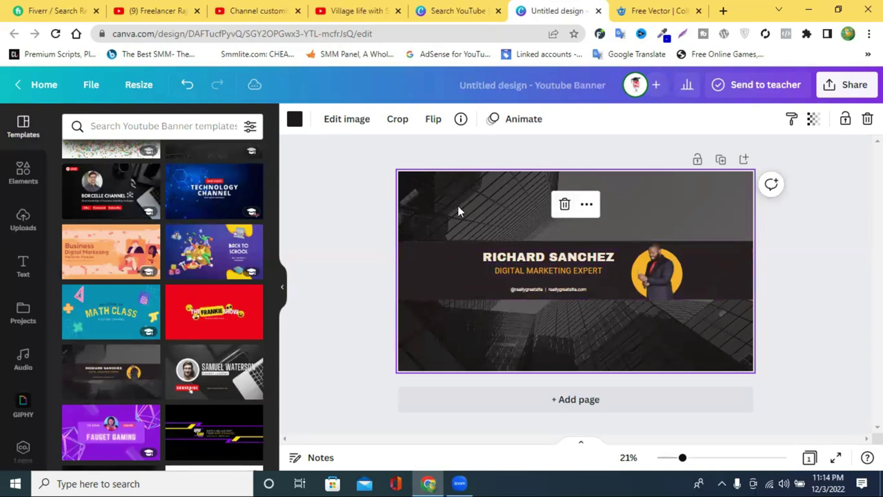
# - Delete the dark building background photo from the banner page and check the "Village life with Shampa" channel's banner for reference
pyautogui.click(563, 206)
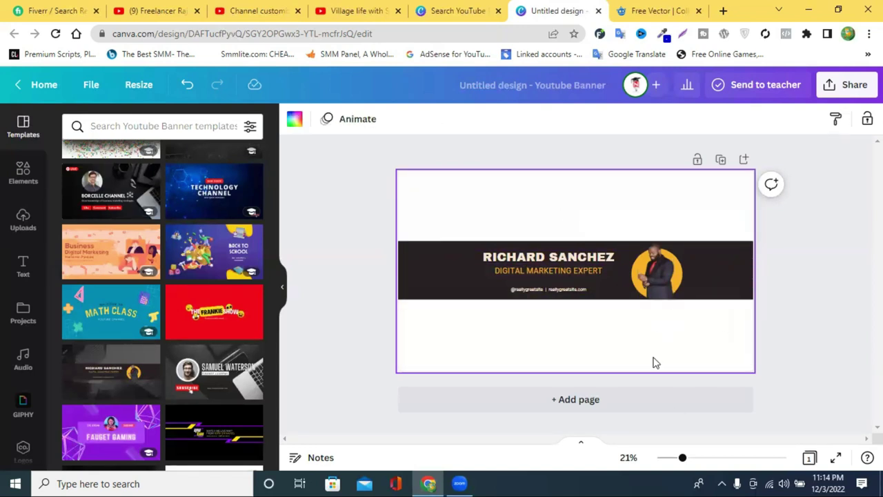
pyautogui.click(352, 11)
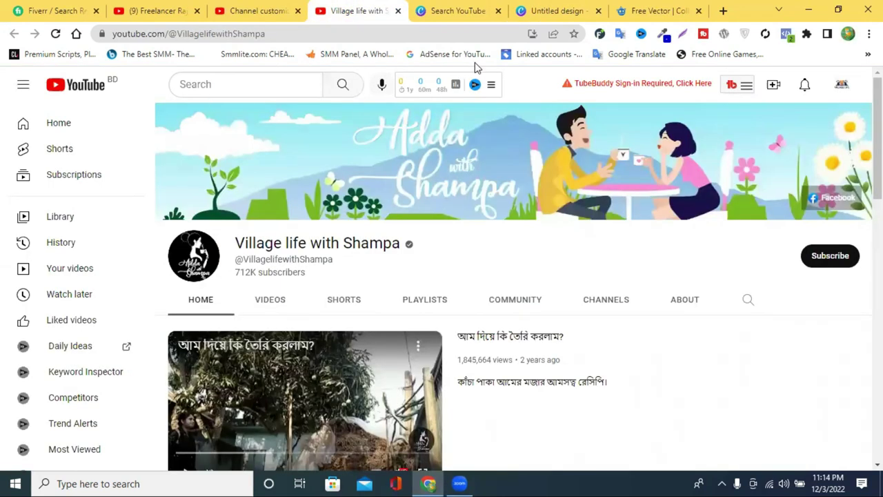
pyautogui.click(645, 11)
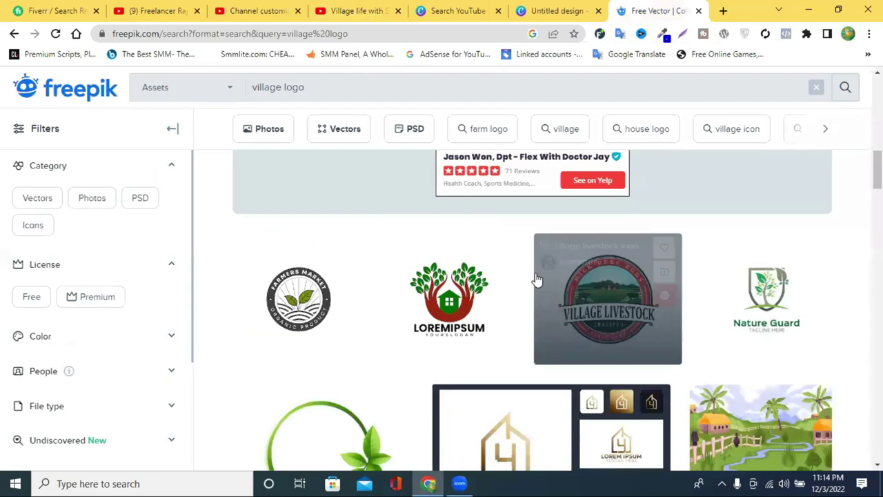
pyautogui.click(542, 7)
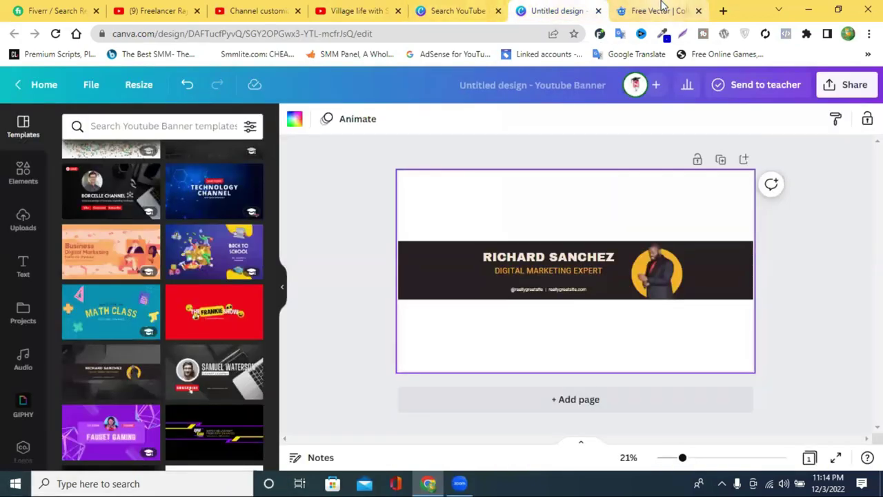
# - Switch to Freepik and search its assets for "animation"
pyautogui.click(660, 5)
pyautogui.scroll(3, 433, 270)
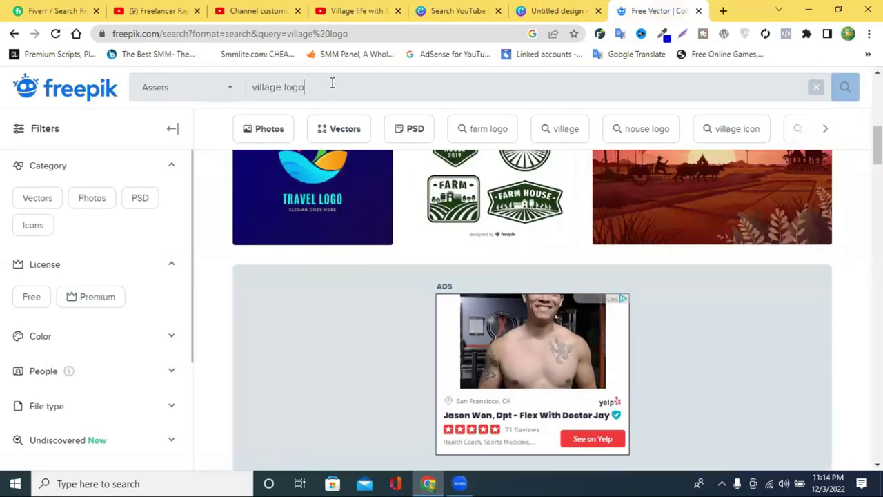
pyautogui.tripleClick(332, 83)
pyautogui.write('a')
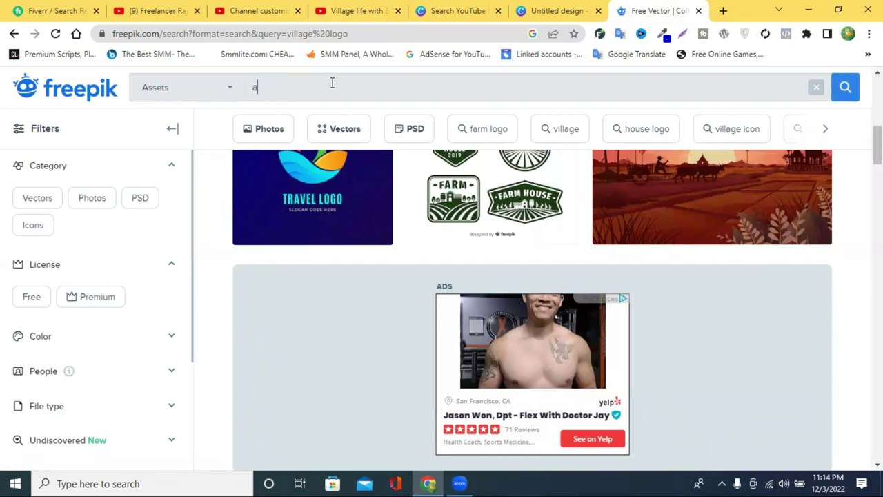
pyautogui.write('nimation')
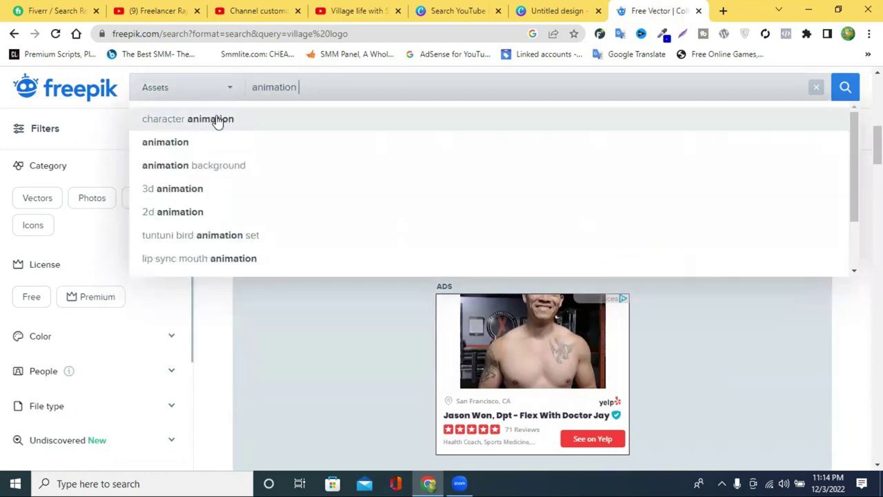
pyautogui.click(196, 143)
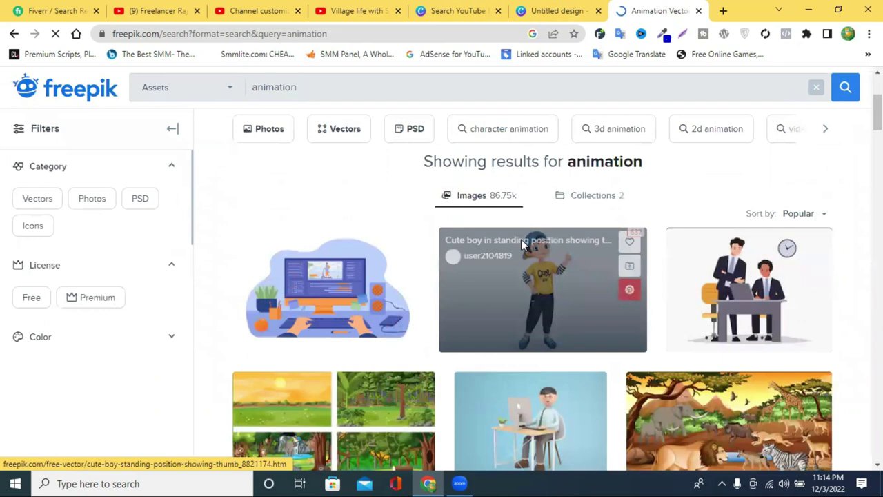
# - Look through the first animation results and preview the wild African animals scene and the two images that follow it
pyautogui.scroll(-2, 522, 245)
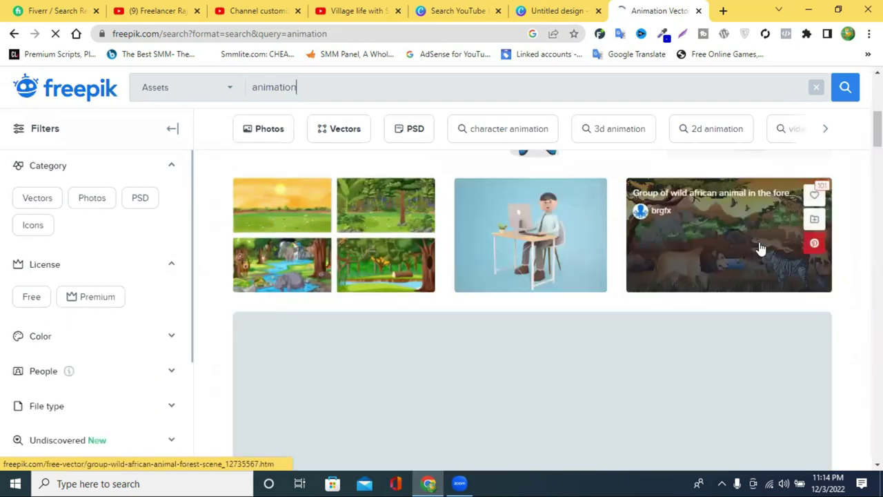
pyautogui.scroll(-3, 666, 275)
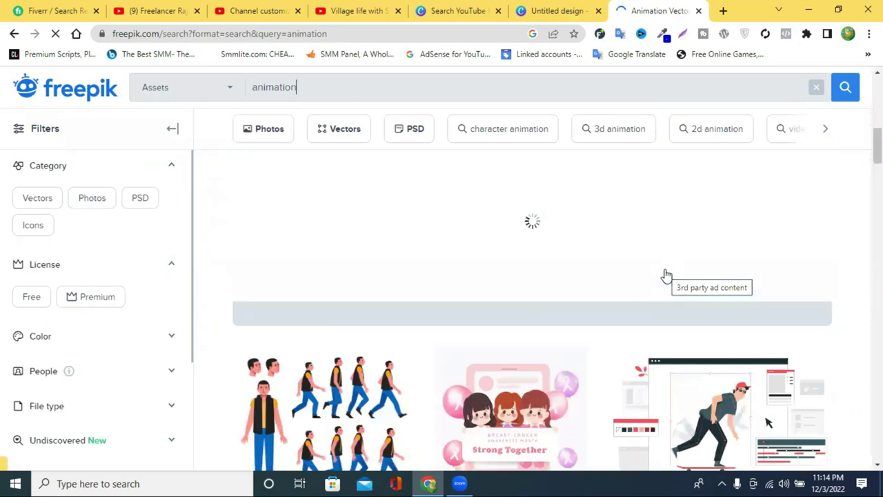
pyautogui.scroll(-3, 666, 275)
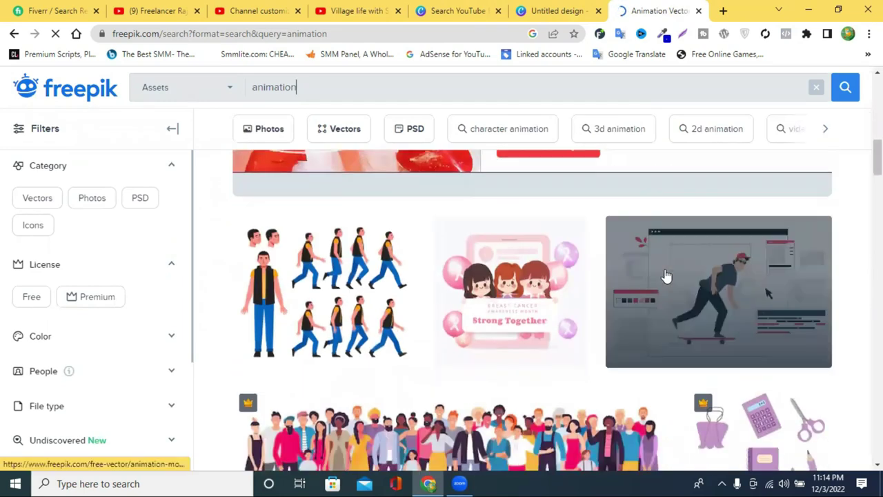
pyautogui.scroll(-3, 665, 275)
pyautogui.scroll(-2, 666, 275)
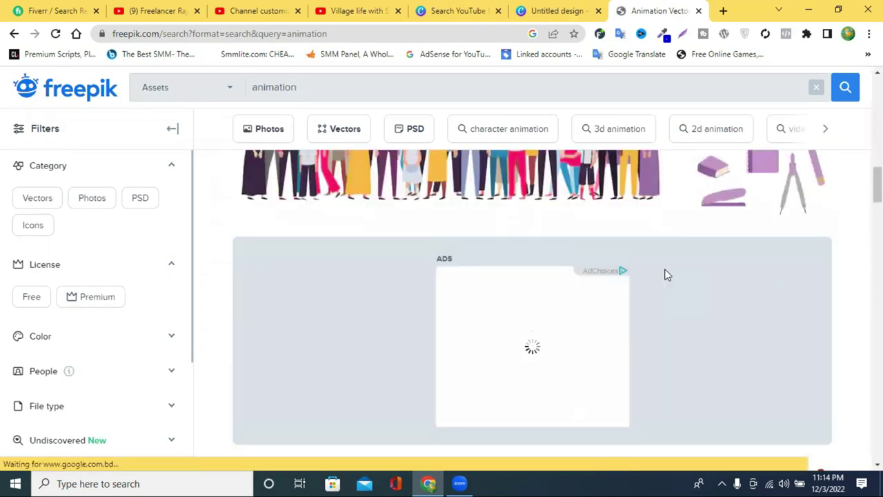
pyautogui.scroll(5, 670, 271)
pyautogui.scroll(-2, 686, 279)
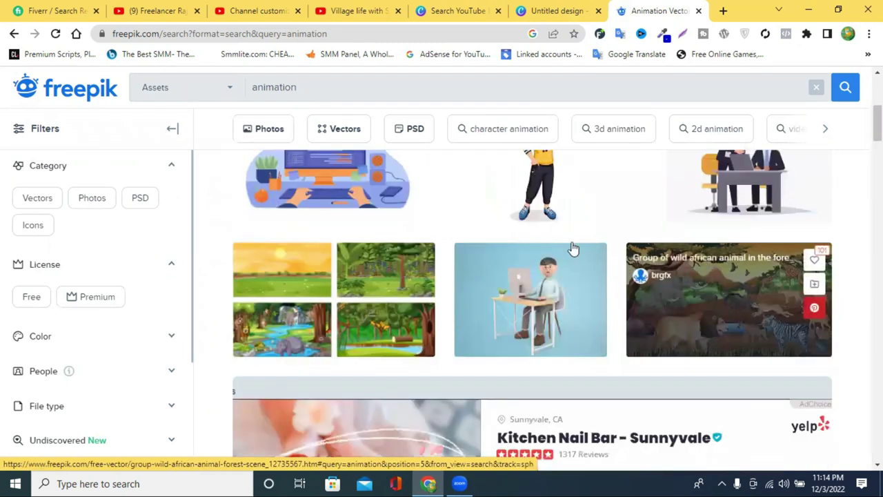
pyautogui.click(701, 319)
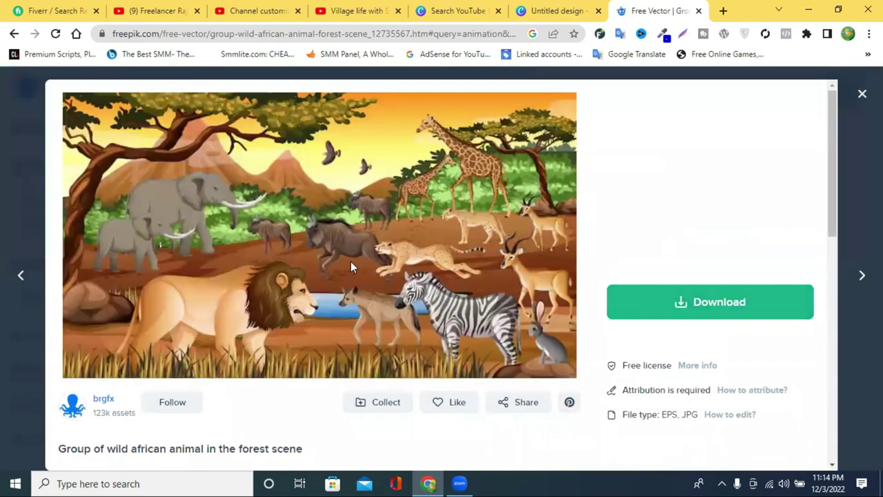
pyautogui.scroll(-9, 350, 265)
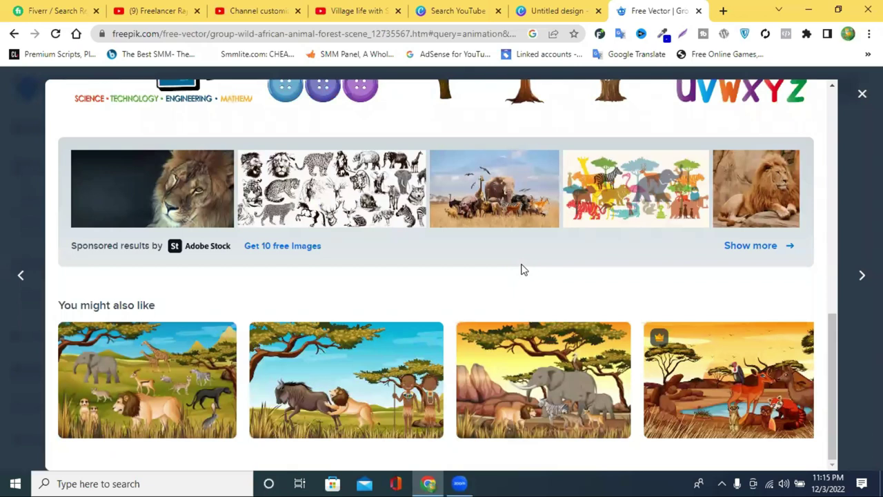
pyautogui.click(862, 274)
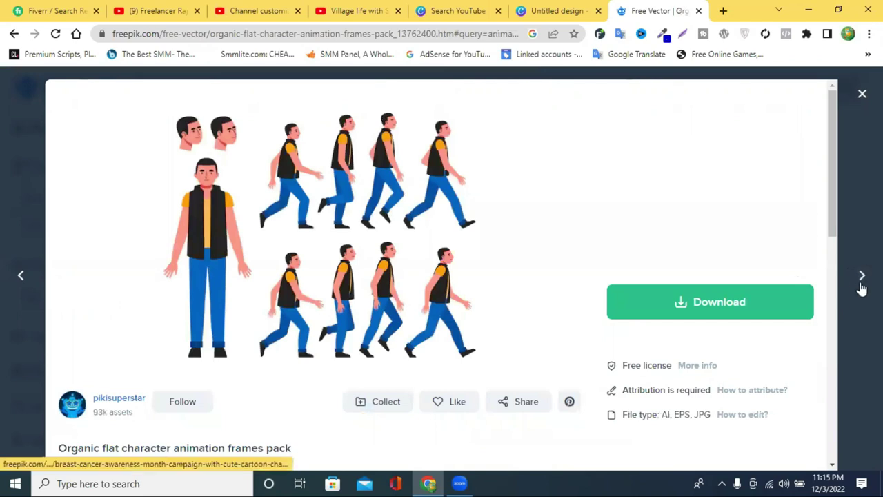
pyautogui.click(861, 286)
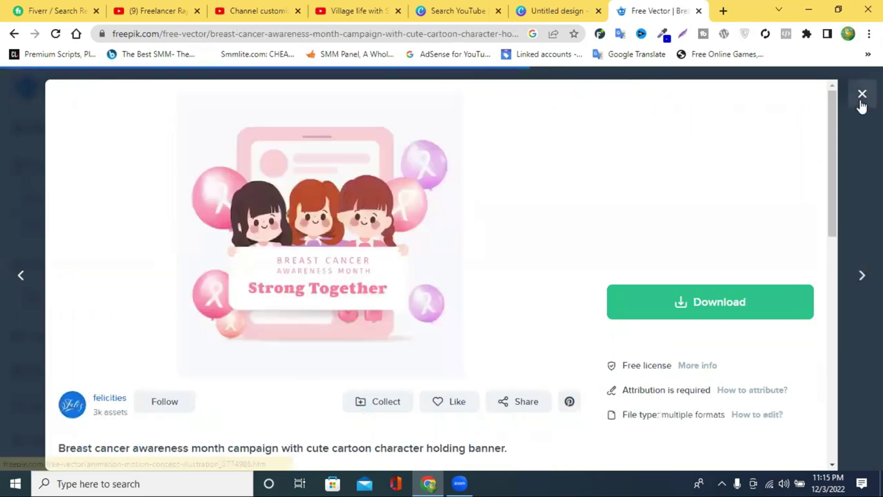
pyautogui.press('Escape')
# - Examine the animation results further down the page for scenery suitable as a village banner background
pyautogui.scroll(-1, 623, 246)
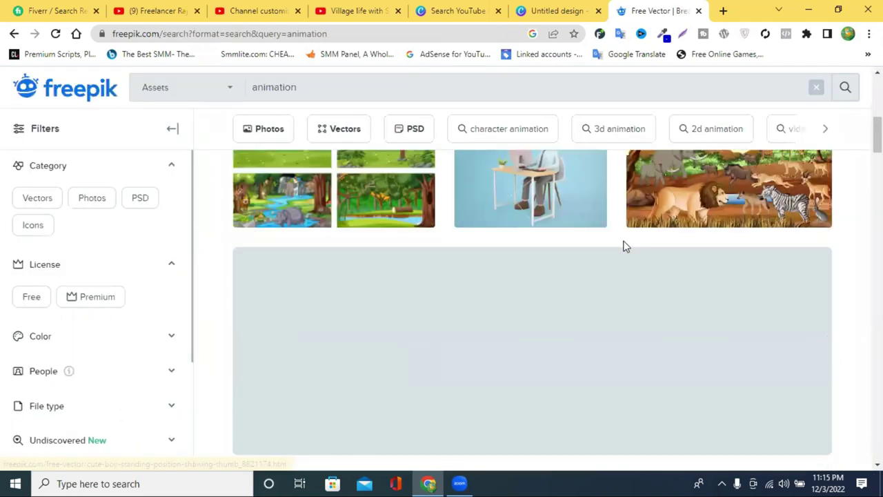
pyautogui.scroll(-6, 623, 246)
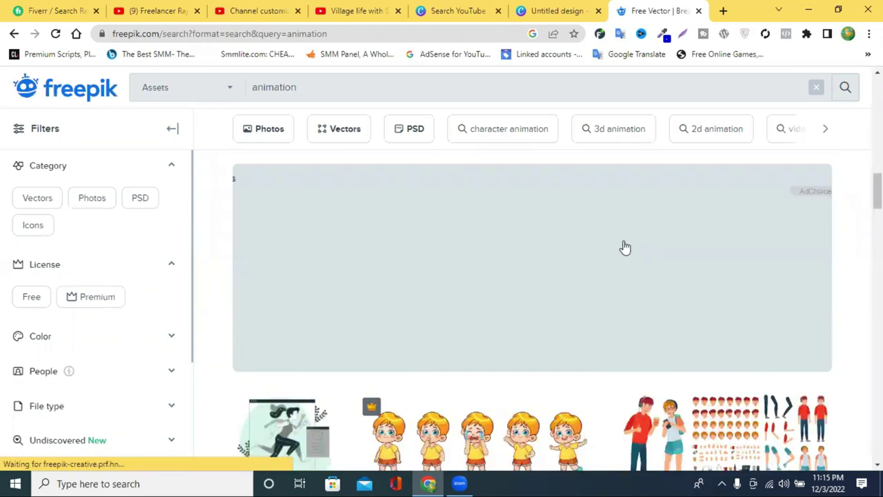
pyautogui.scroll(-3, 625, 246)
pyautogui.scroll(-6, 626, 246)
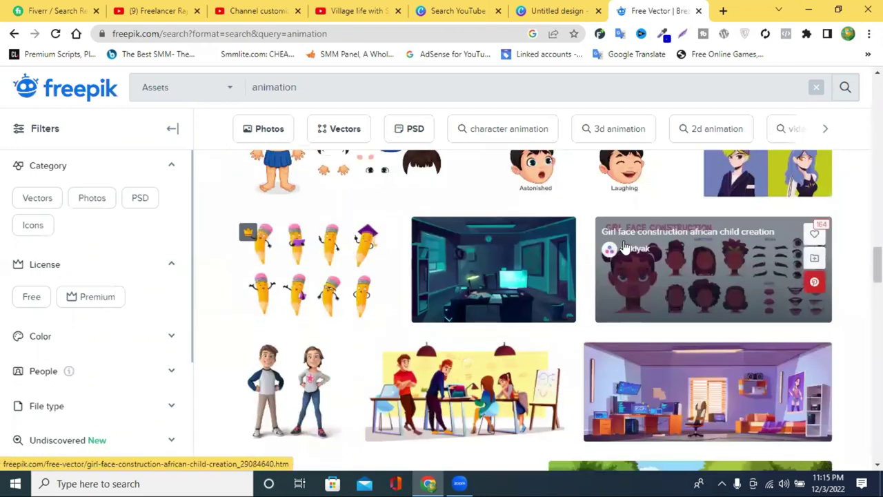
pyautogui.scroll(-2, 633, 240)
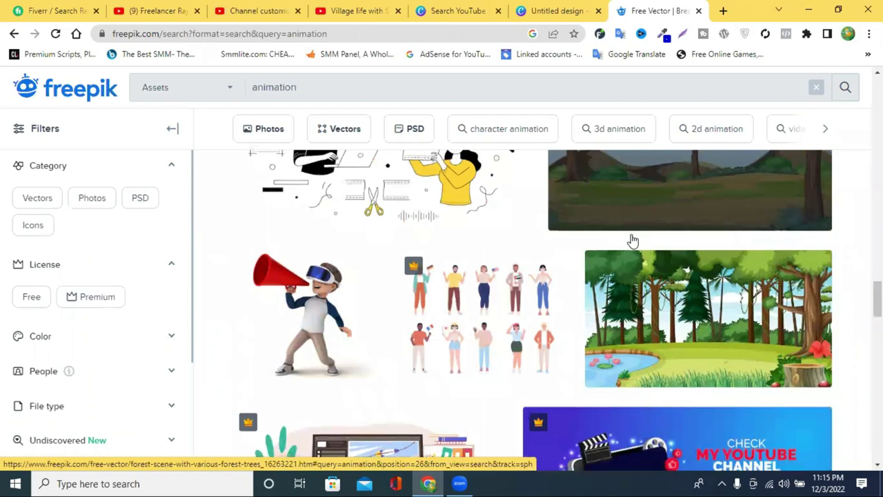
pyautogui.scroll(-5, 632, 241)
pyautogui.scroll(1, 633, 241)
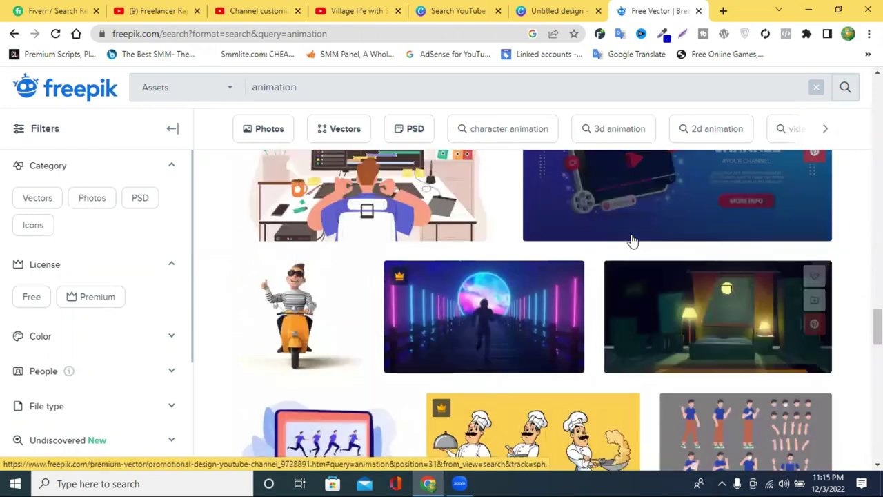
pyautogui.scroll(2, 632, 241)
pyautogui.scroll(-8, 633, 240)
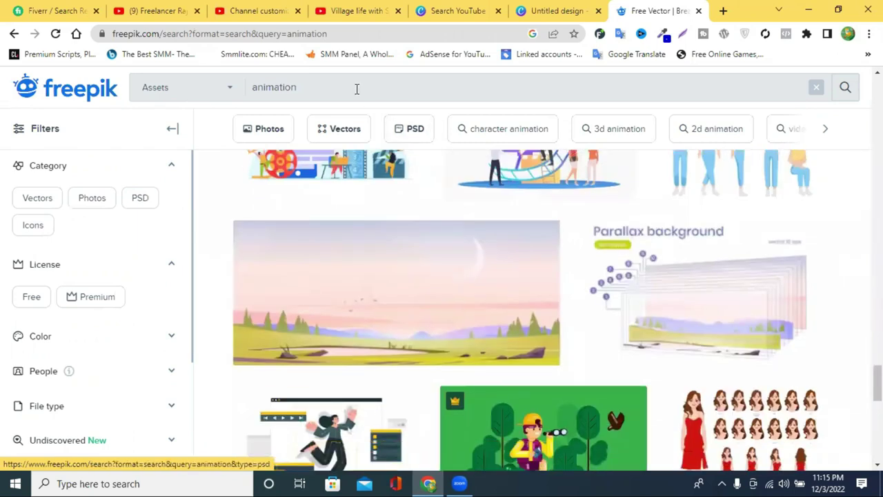
# - Change the Freepik search to "animation Village" and dismiss the Adobe Stock advertisement over the results
pyautogui.click(357, 89)
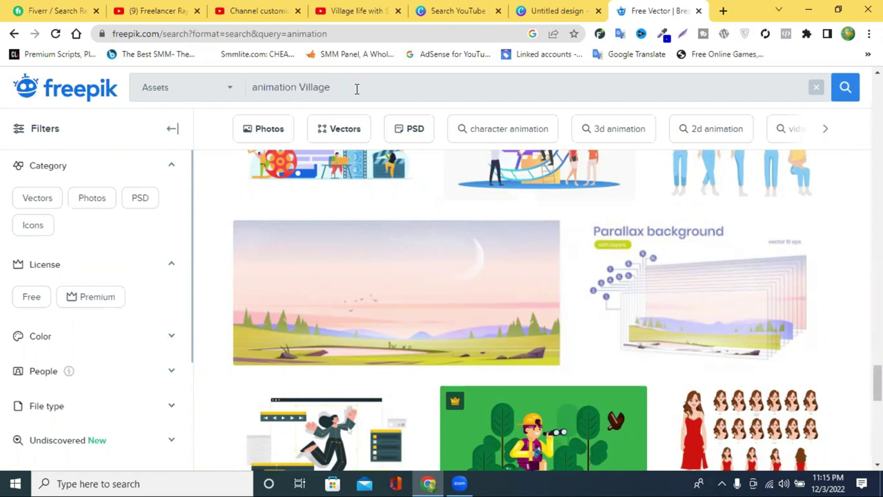
pyautogui.press('Return')
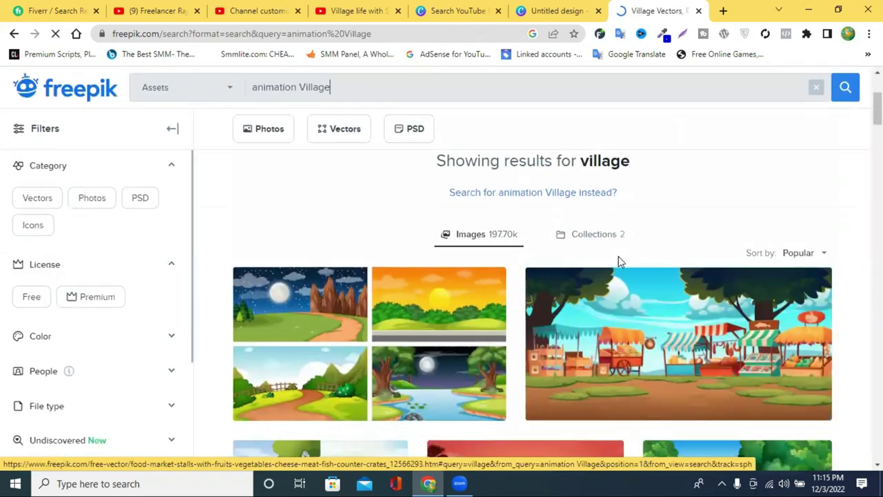
pyautogui.scroll(-2, 784, 293)
pyautogui.scroll(-2, 745, 252)
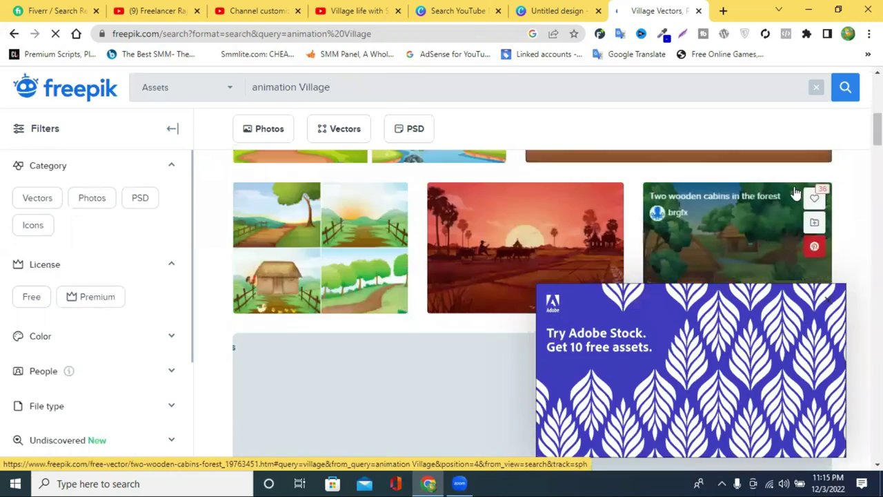
pyautogui.click(825, 304)
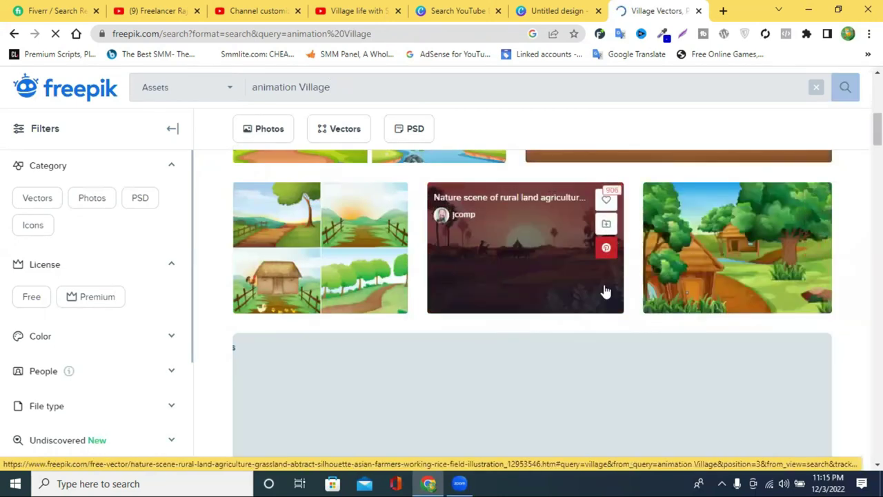
# - Examine the "animation Village" results for a rural scene suitable as the channel banner background
pyautogui.scroll(-3, 789, 363)
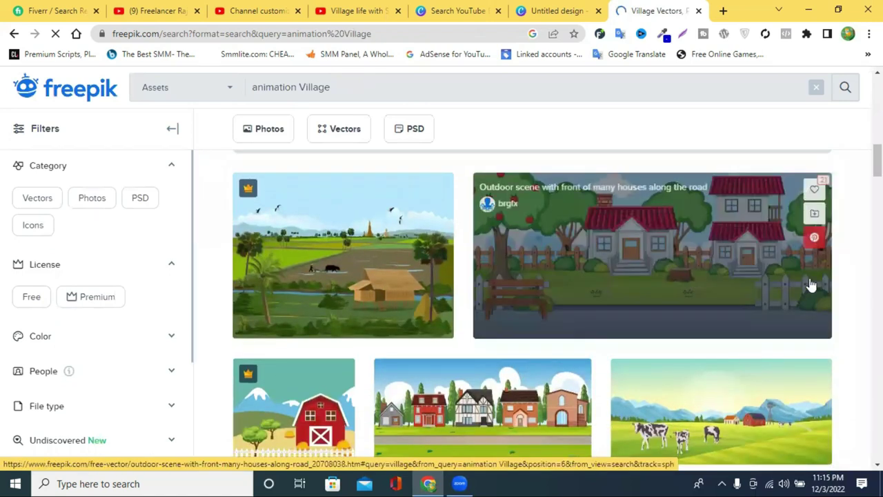
pyautogui.scroll(-5, 835, 233)
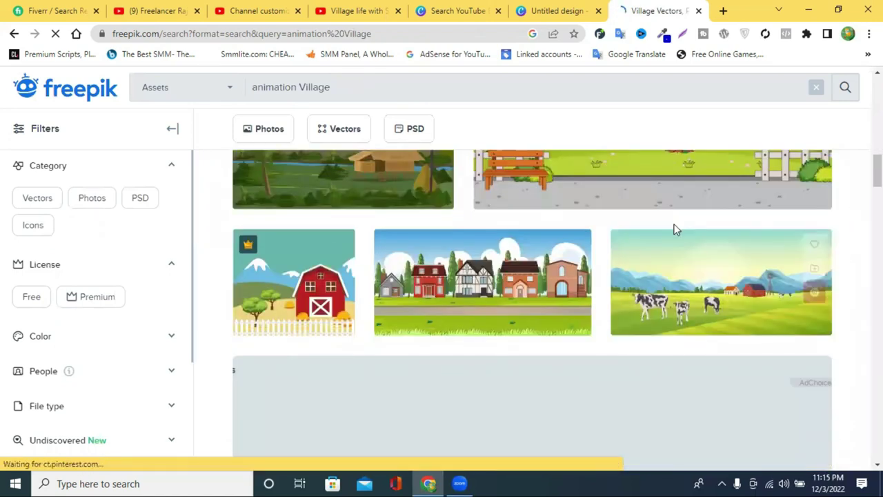
pyautogui.scroll(-3, 759, 240)
pyautogui.scroll(-5, 710, 232)
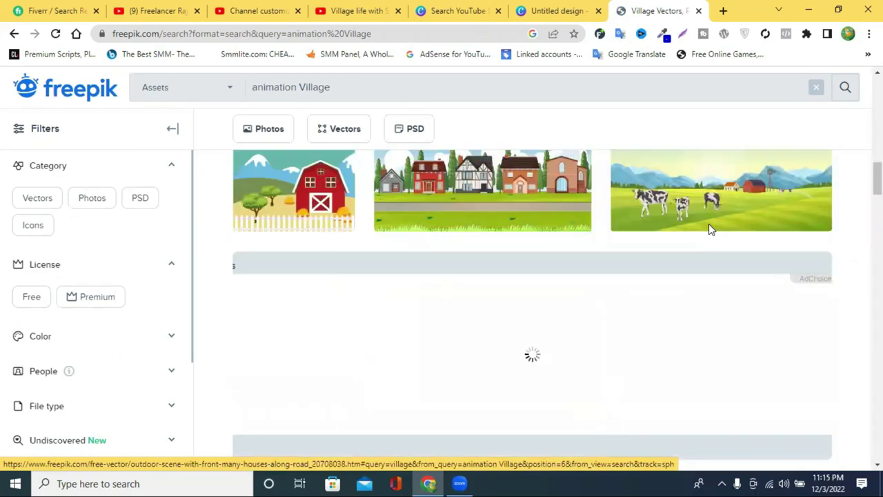
pyautogui.scroll(-3, 709, 224)
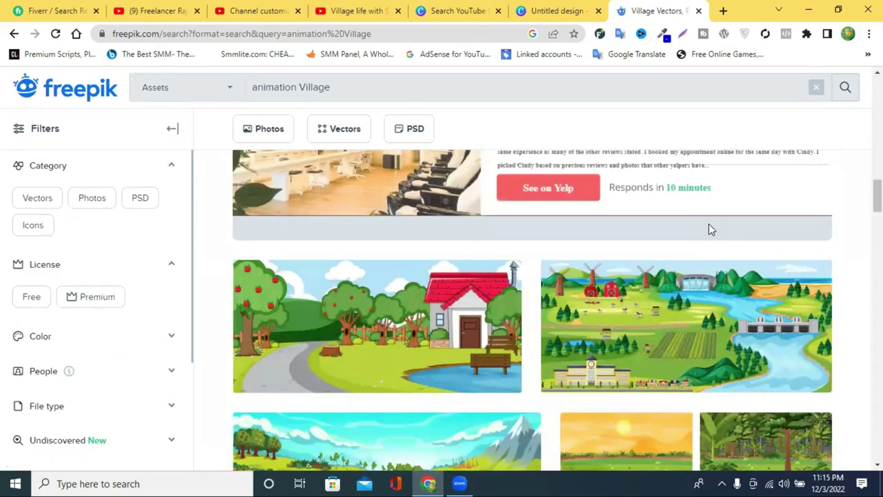
pyautogui.scroll(-2, 709, 223)
pyautogui.scroll(-2, 708, 223)
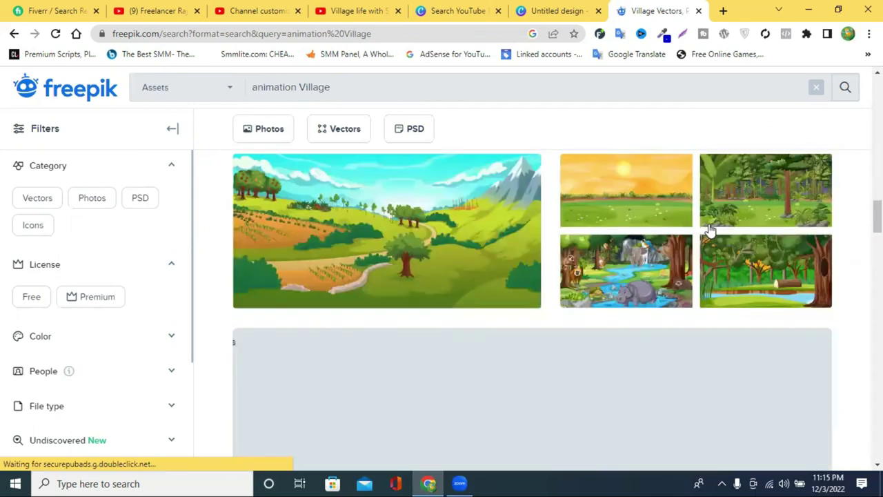
pyautogui.scroll(-5, 708, 223)
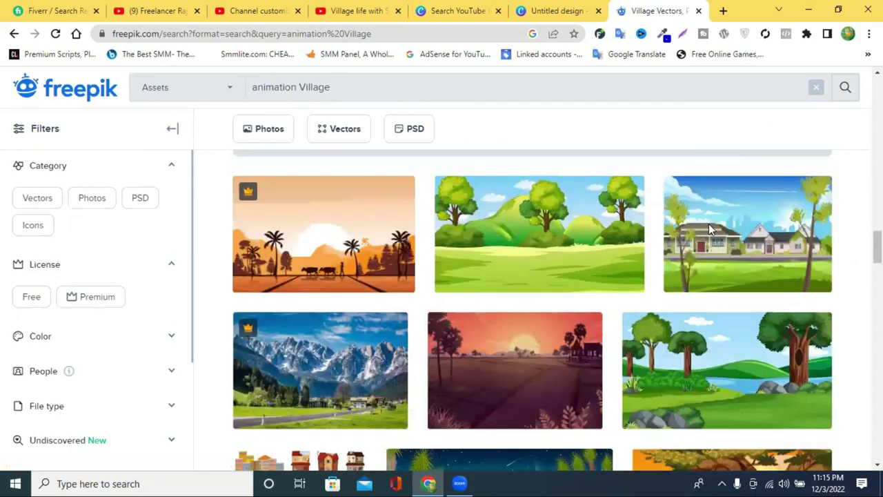
pyautogui.moveTo(709, 228)
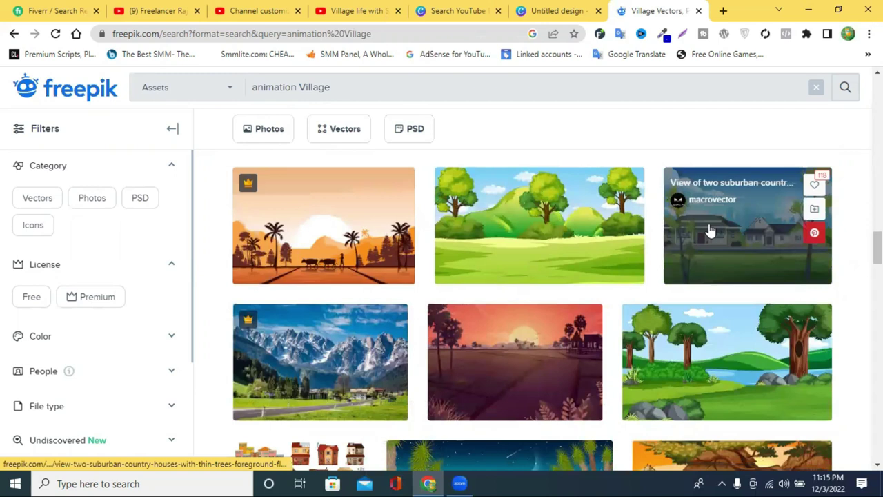
pyautogui.scroll(-4, 710, 229)
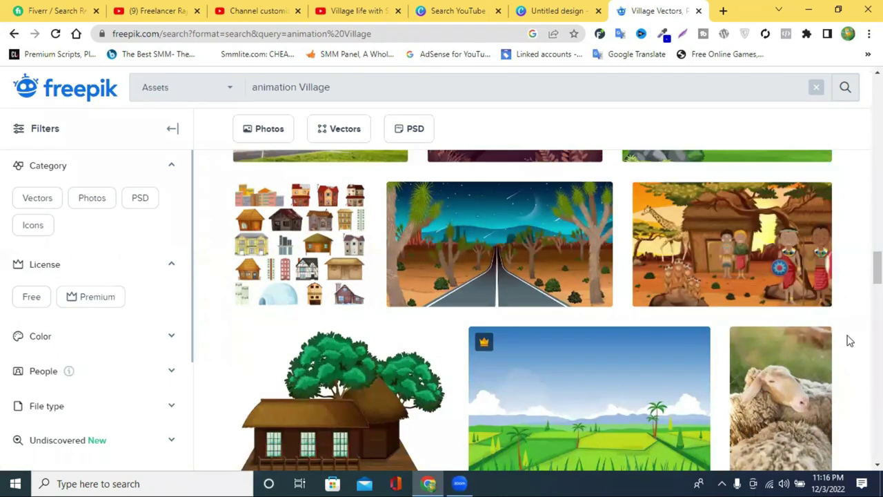
# - Download the free vector "Ethnic people of african tribes in traditional clothing in nature background" and close the Freepik page
pyautogui.scroll(-1, 850, 339)
pyautogui.click(719, 217)
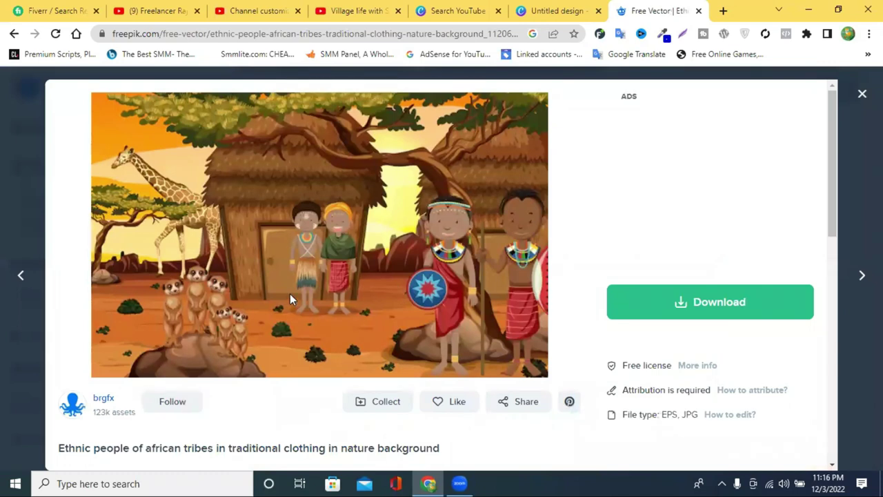
pyautogui.click(698, 313)
pyautogui.scroll(-2, 702, 367)
pyautogui.click(701, 366)
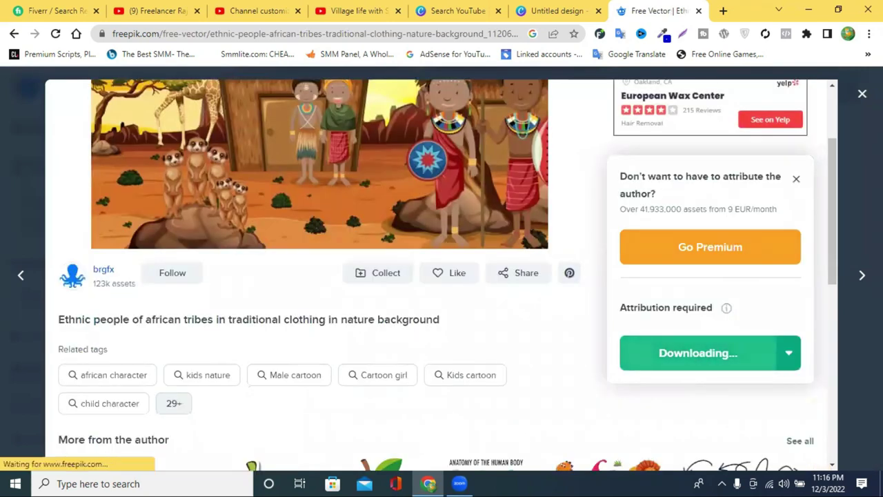
pyautogui.click(855, 104)
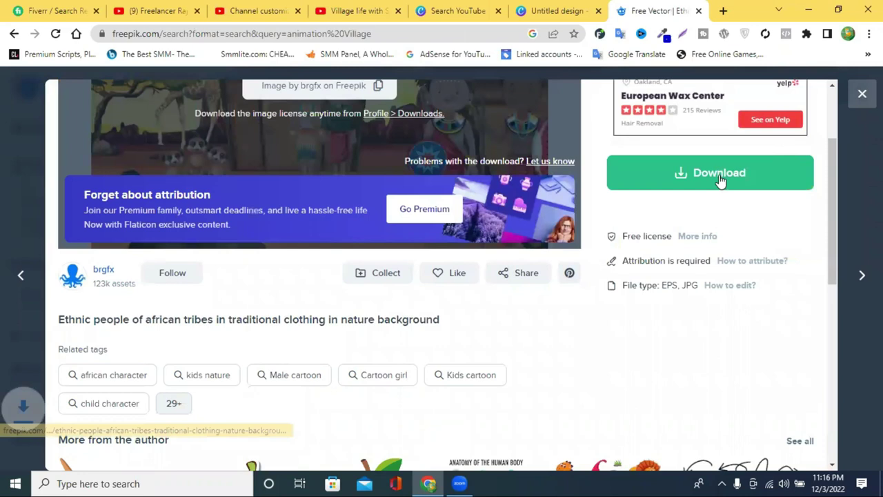
pyautogui.click(698, 11)
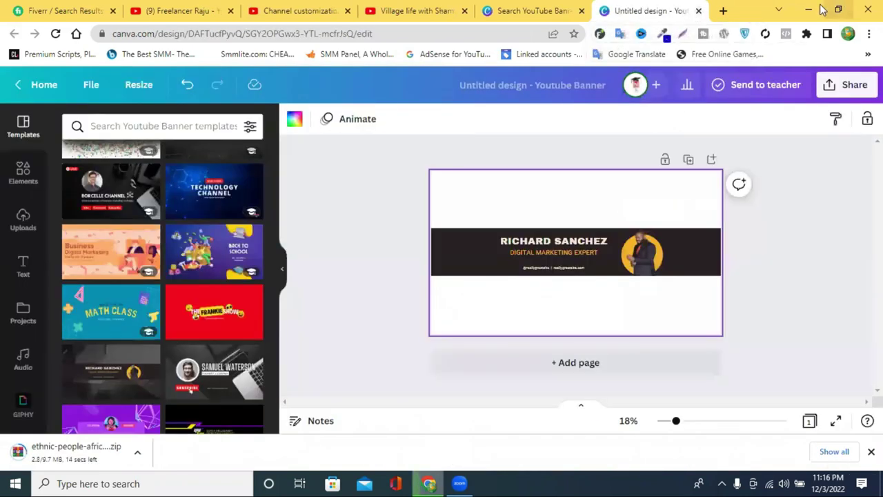
# - Switch to File Explorer and open the Downloads folder
pyautogui.click(818, 9)
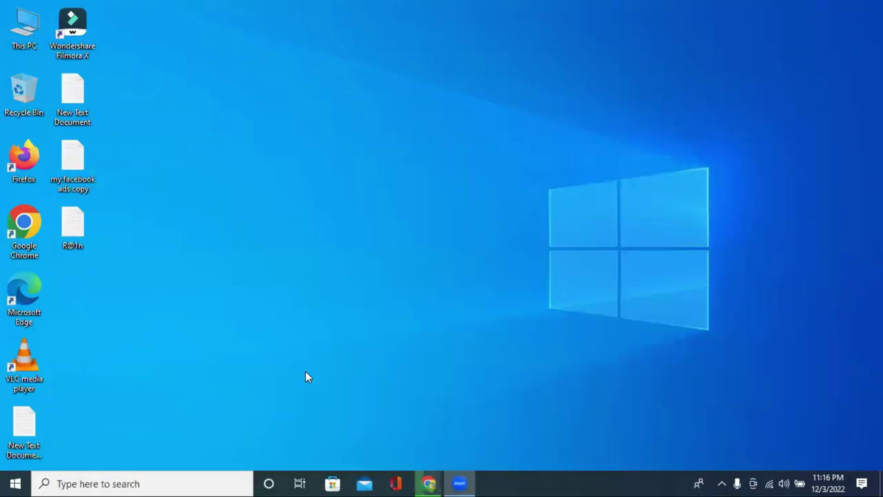
pyautogui.click(23, 26)
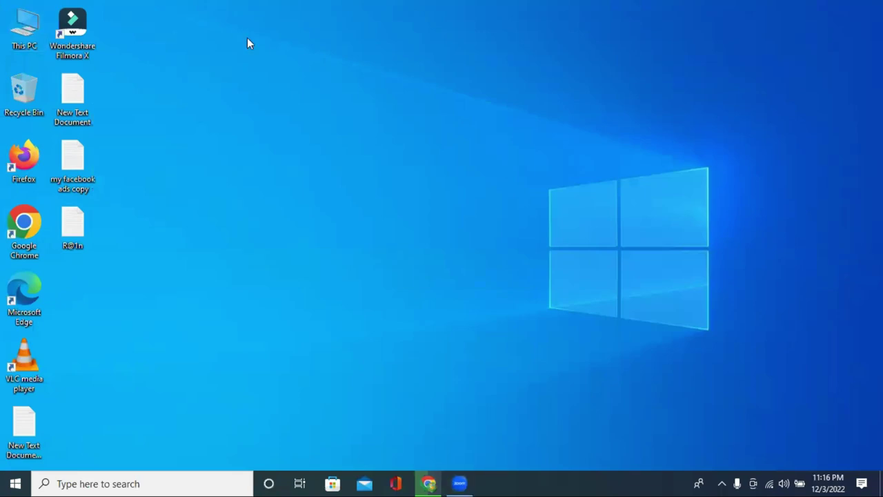
pyautogui.press('Return')
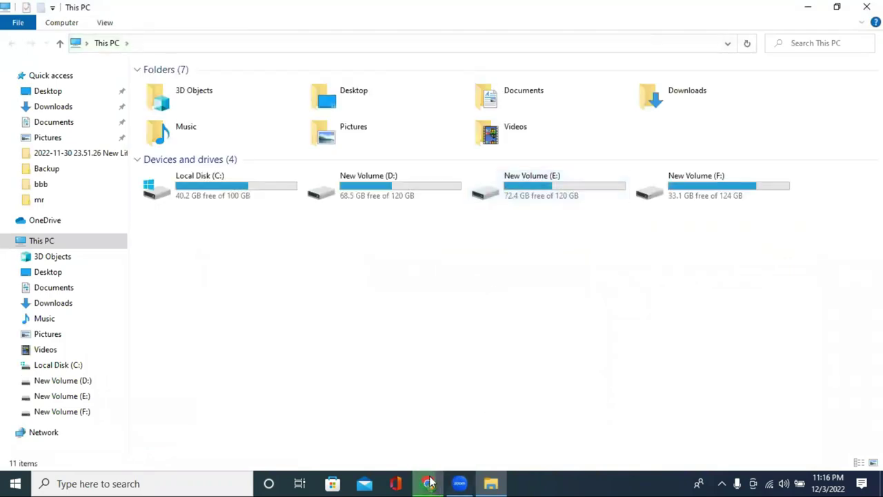
pyautogui.click(674, 103)
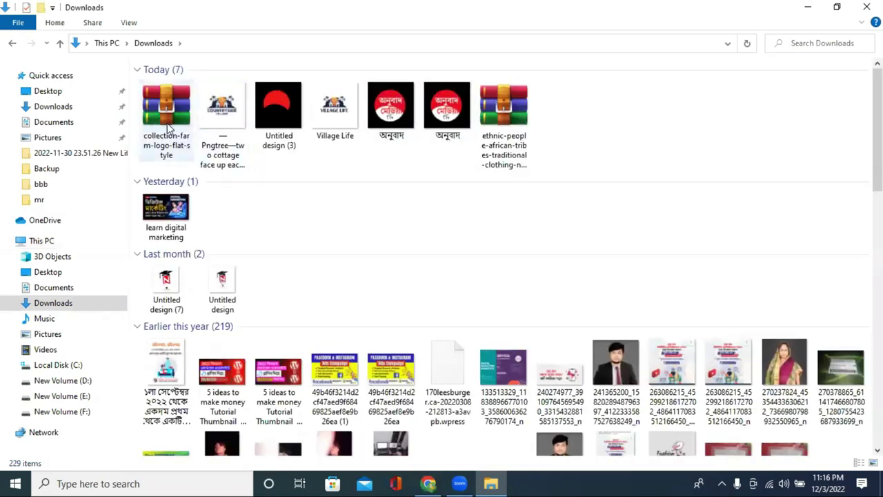
# - Move the ethnic-people-african-tribes archive into a new default-named folder inside Downloads
pyautogui.click(503, 120)
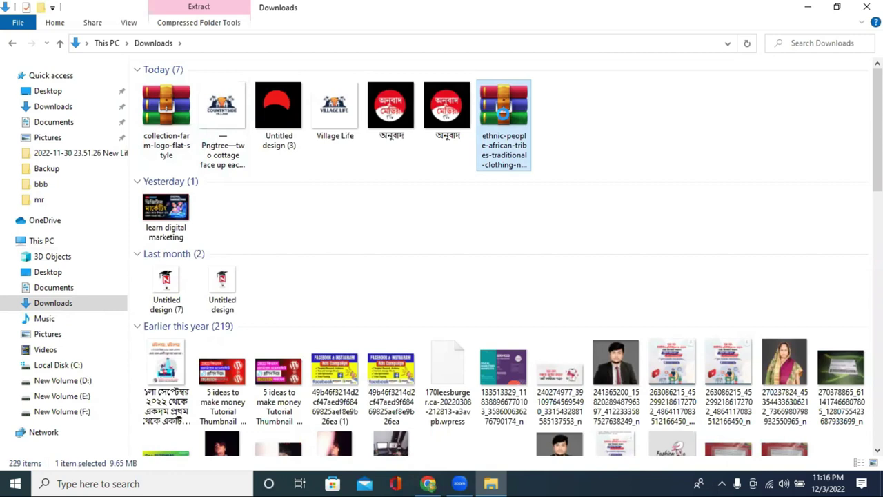
pyautogui.rightClick(504, 120)
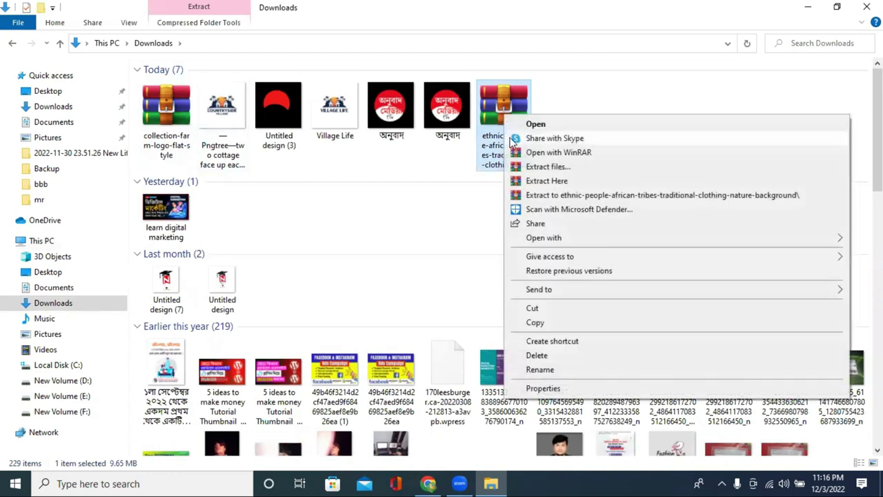
pyautogui.click(545, 306)
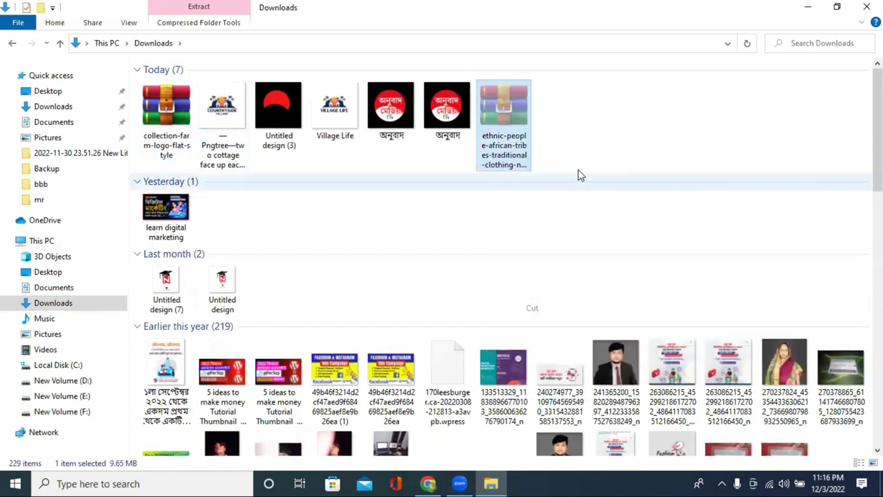
pyautogui.rightClick(580, 111)
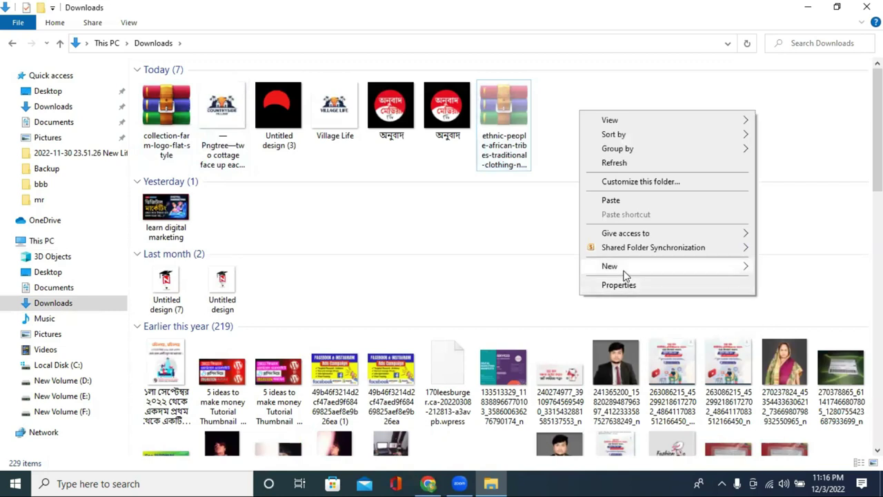
pyautogui.moveTo(625, 274)
pyautogui.click(475, 266)
pyautogui.press('Return')
pyautogui.press('Return')
pyautogui.rightClick(411, 134)
pyautogui.click(476, 225)
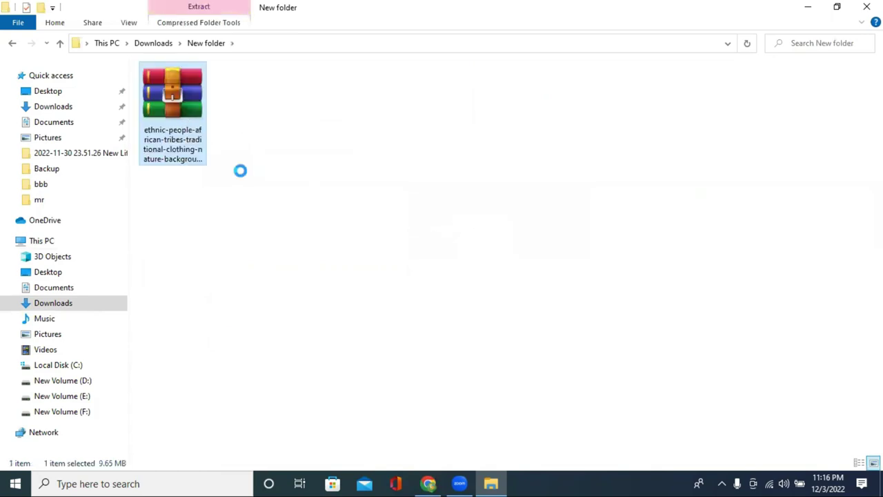
# - Extract the archive into a subfolder bearing its own name and open the extracted folder
pyautogui.rightClick(178, 113)
pyautogui.click(223, 167)
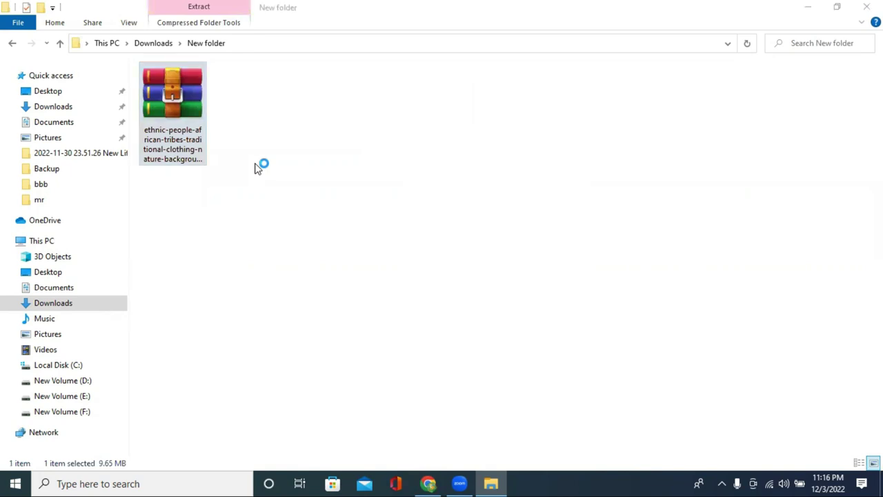
pyautogui.click(476, 374)
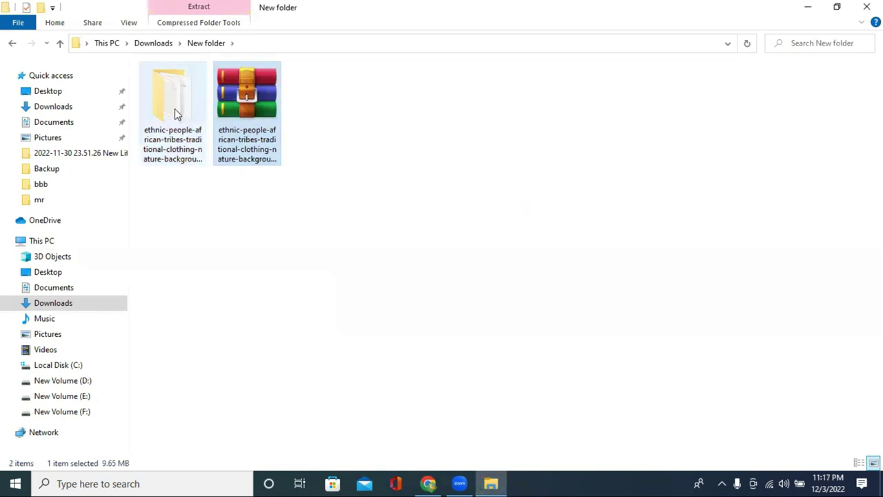
pyautogui.doubleClick(175, 109)
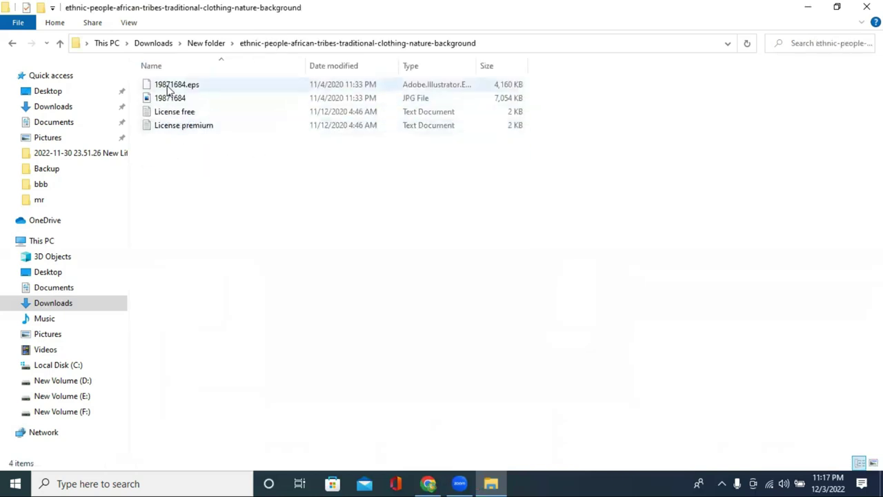
# - Switch to the Canva banner design and upload the extracted image 19871684 from New folder
pyautogui.click(460, 483)
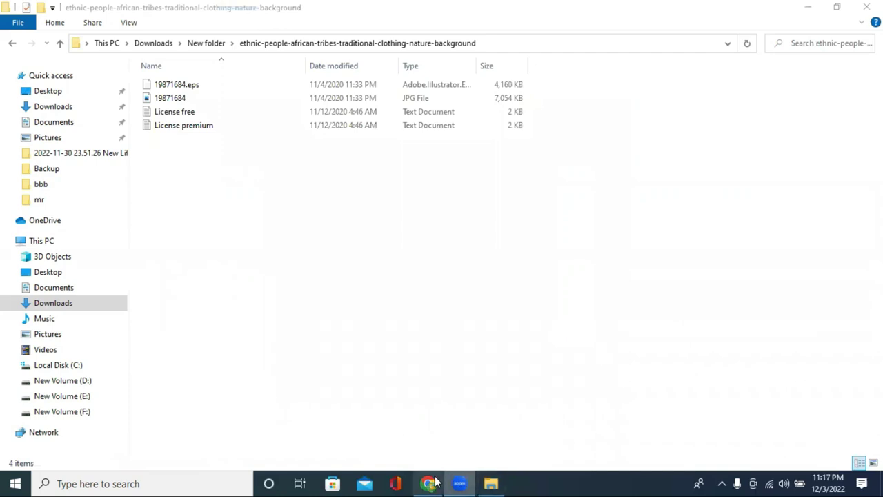
pyautogui.click(428, 483)
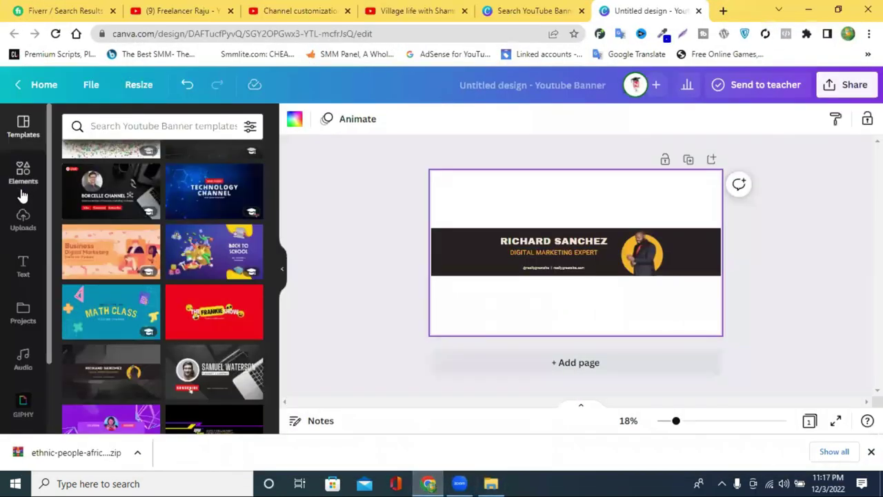
pyautogui.click(23, 218)
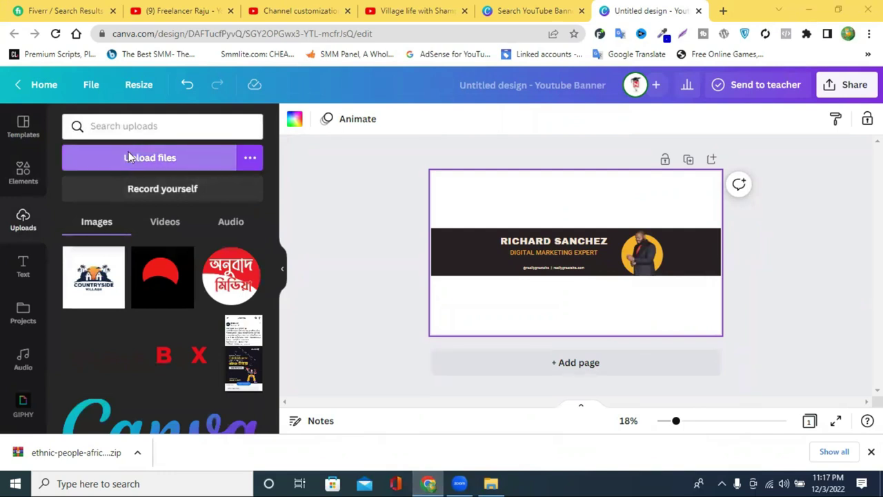
pyautogui.click(128, 156)
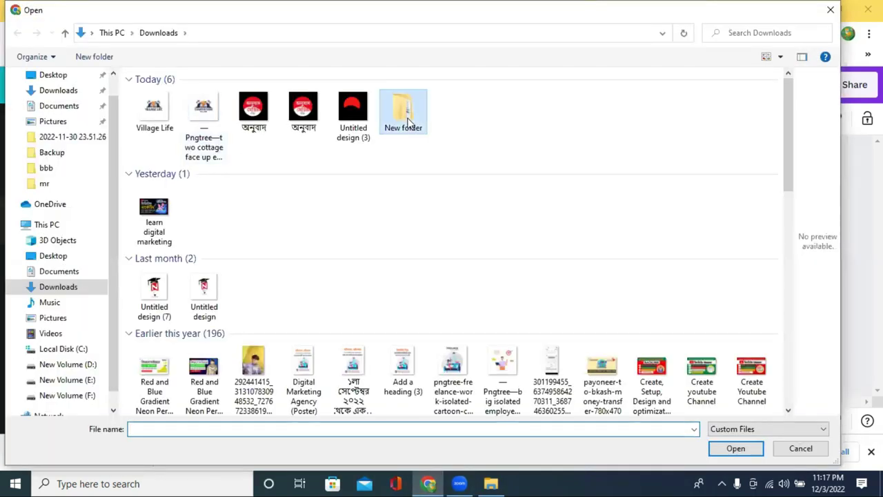
pyautogui.doubleClick(408, 114)
pyautogui.click(148, 147)
pyautogui.doubleClick(148, 147)
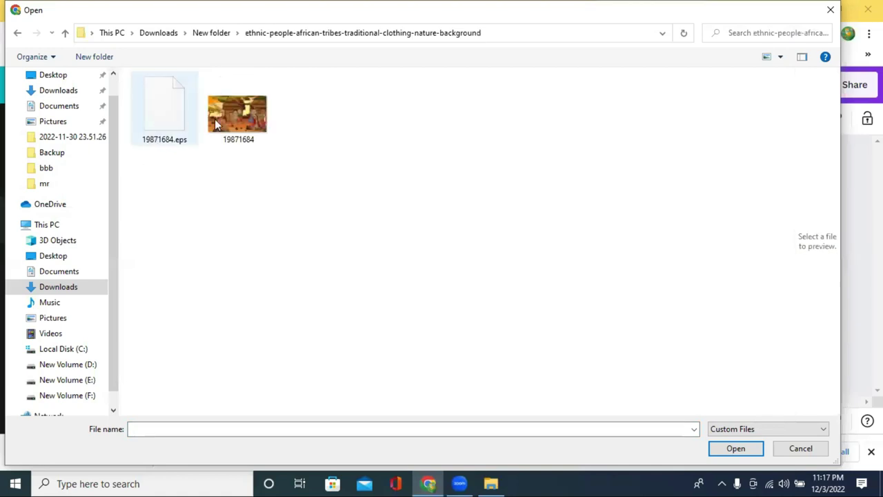
pyautogui.click(233, 118)
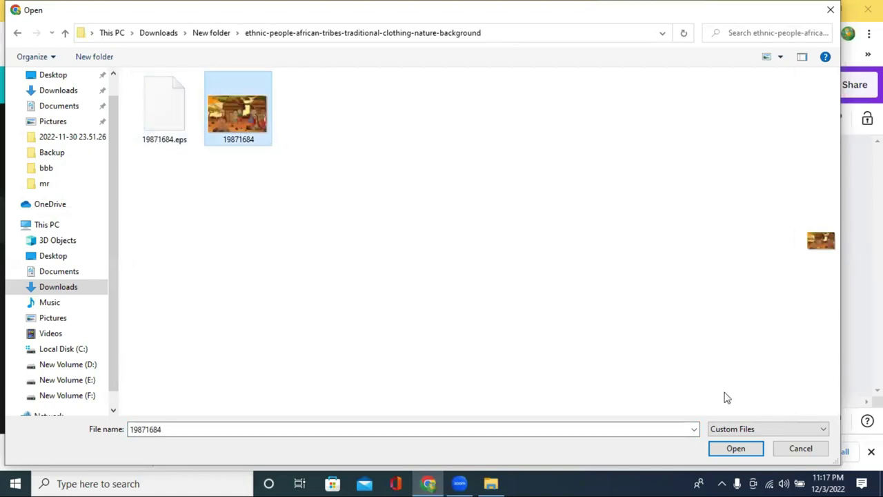
pyautogui.press('Return')
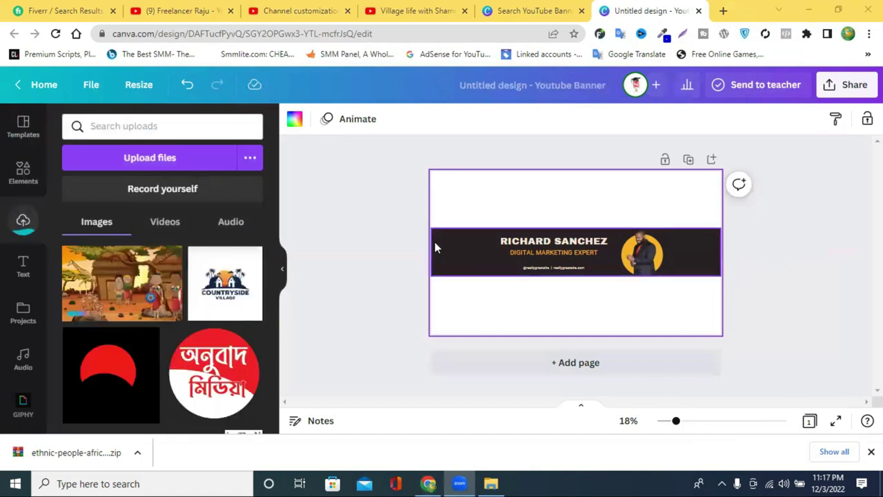
# - Place the uploaded village image on the banner page and duplicate the black strip over it
pyautogui.click(105, 278)
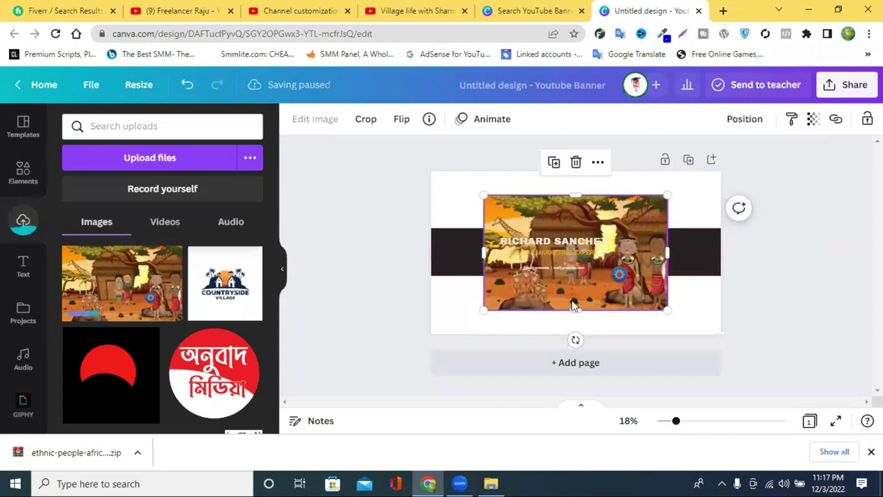
pyautogui.click(439, 249)
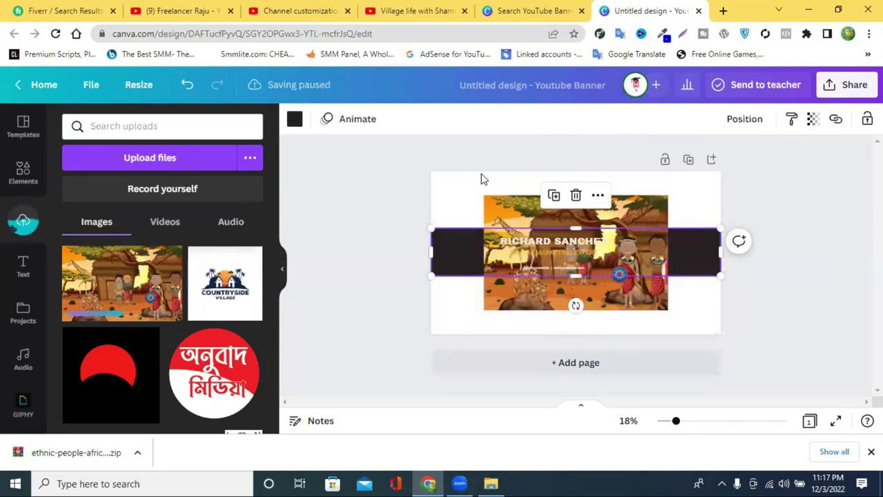
pyautogui.click(554, 195)
pyautogui.moveTo(467, 256); pyautogui.dragTo(244, 253)
# - Enlarge the village image to cover the whole page and align the copied black strip across its full width
pyautogui.click(541, 288)
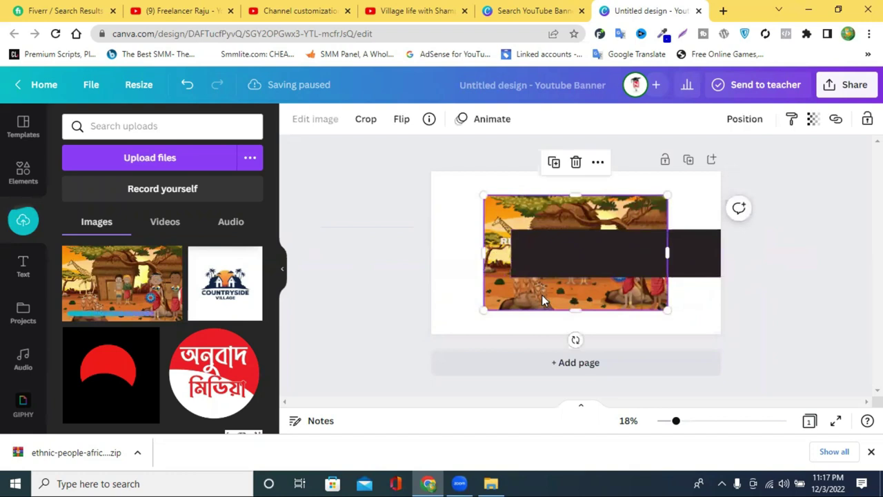
pyautogui.moveTo(484, 196); pyautogui.dragTo(414, 187)
pyautogui.moveTo(667, 311); pyautogui.dragTo(726, 338)
pyautogui.click(731, 292)
pyautogui.moveTo(609, 260); pyautogui.dragTo(531, 258)
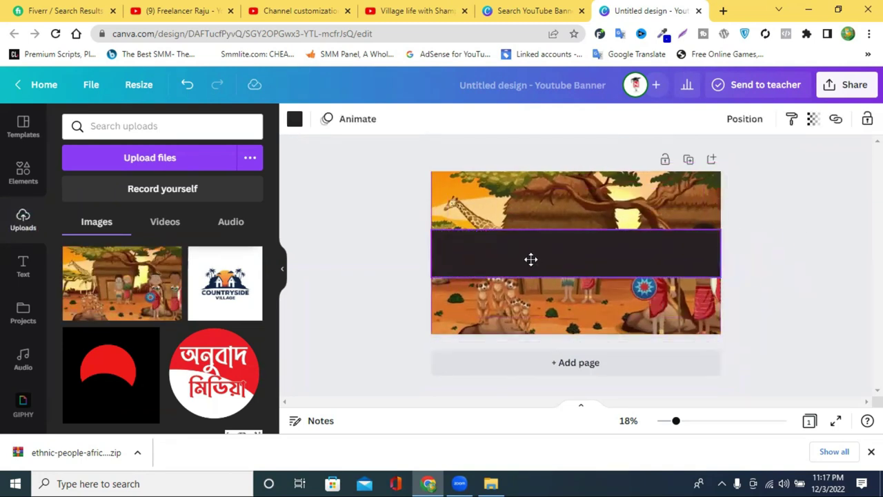
# - Recolour the black strip with the yellow-orange document colour and make it partly transparent
pyautogui.click(796, 290)
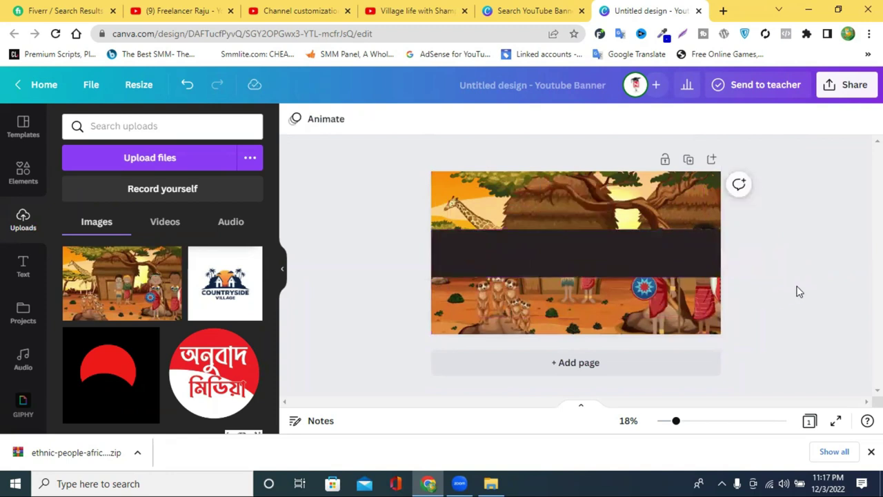
pyautogui.click(619, 259)
pyautogui.click(659, 254)
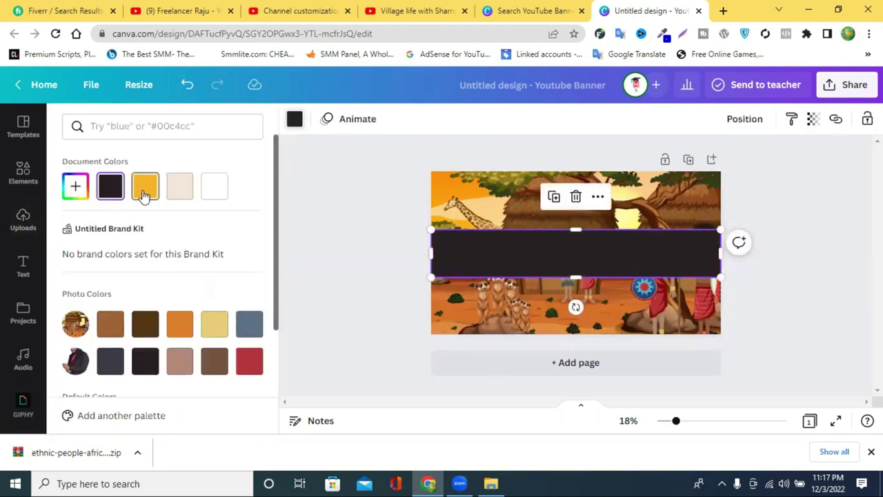
pyautogui.click(144, 195)
pyautogui.click(181, 333)
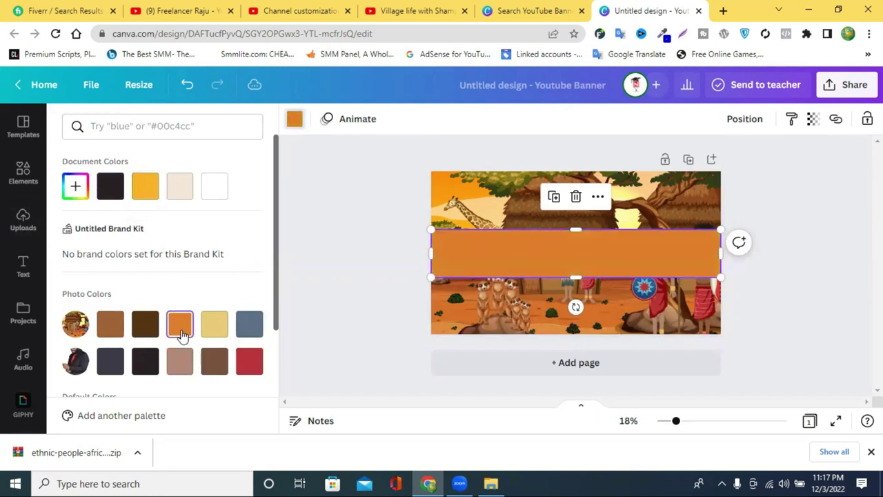
pyautogui.click(145, 324)
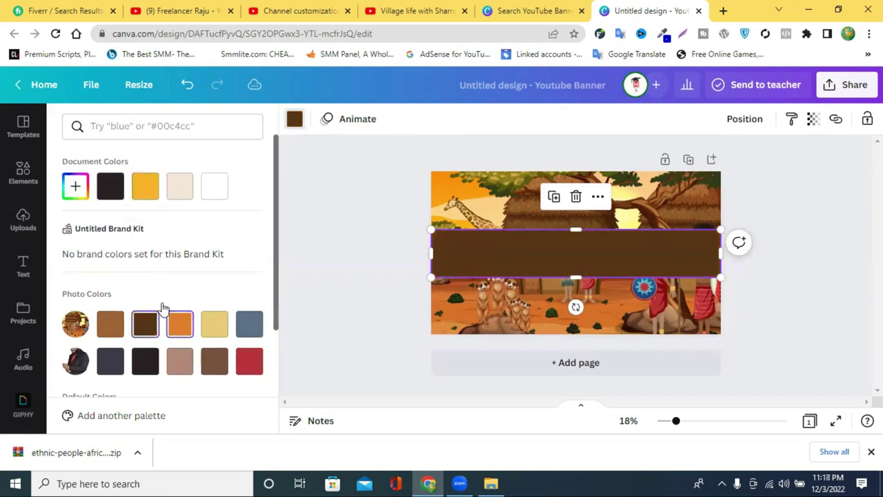
pyautogui.click(146, 195)
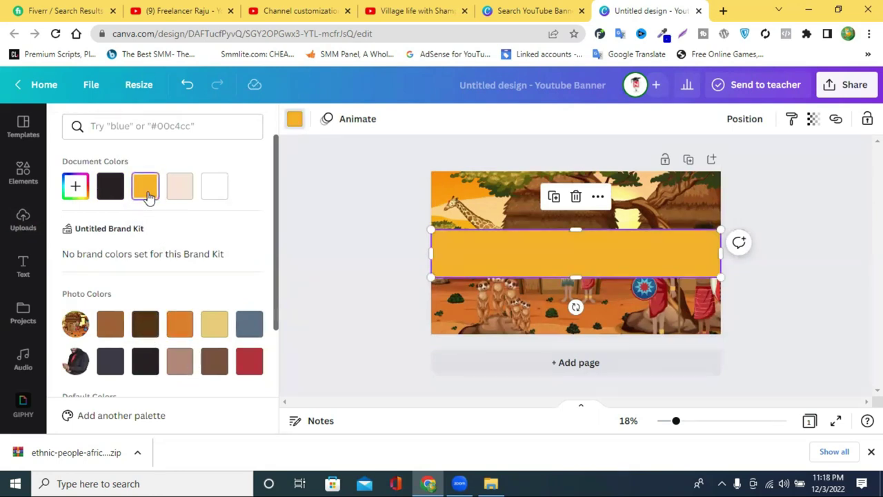
pyautogui.click(812, 122)
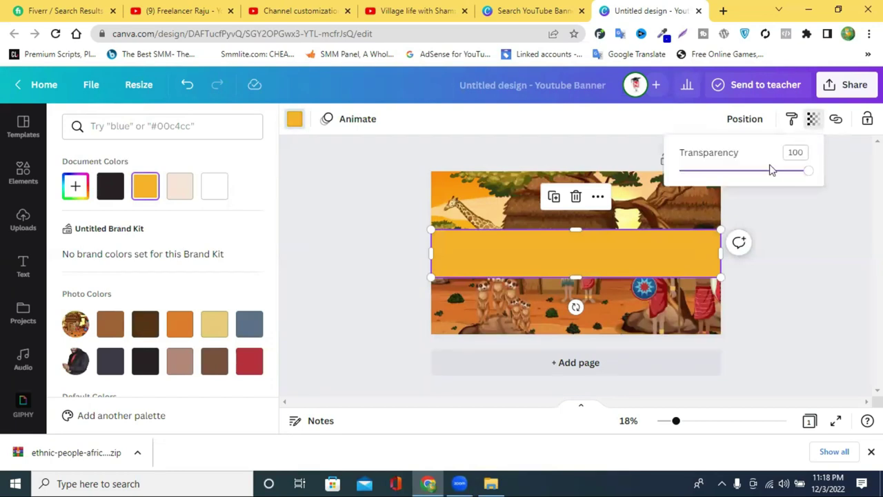
pyautogui.moveTo(798, 174); pyautogui.dragTo(754, 171)
# - Move the strip down and remove the template's placeholder text and portrait graphic from the banner page
pyautogui.moveTo(673, 256); pyautogui.dragTo(673, 322)
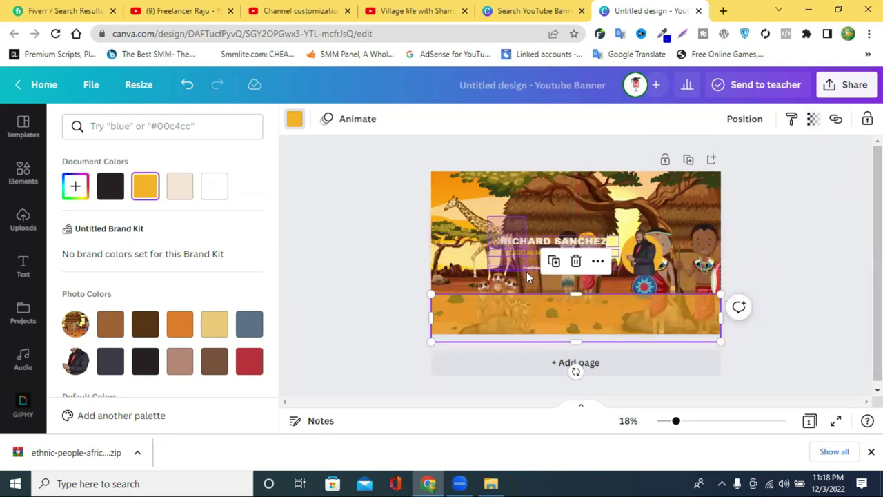
pyautogui.click(519, 261)
pyautogui.moveTo(519, 261); pyautogui.dragTo(407, 256)
pyautogui.press('Delete')
pyautogui.moveTo(528, 303)
pyautogui.mouseDown()
pyautogui.moveTo(527, 250)
pyautogui.moveTo(524, 298)
pyautogui.mouseUp()
pyautogui.click(667, 260)
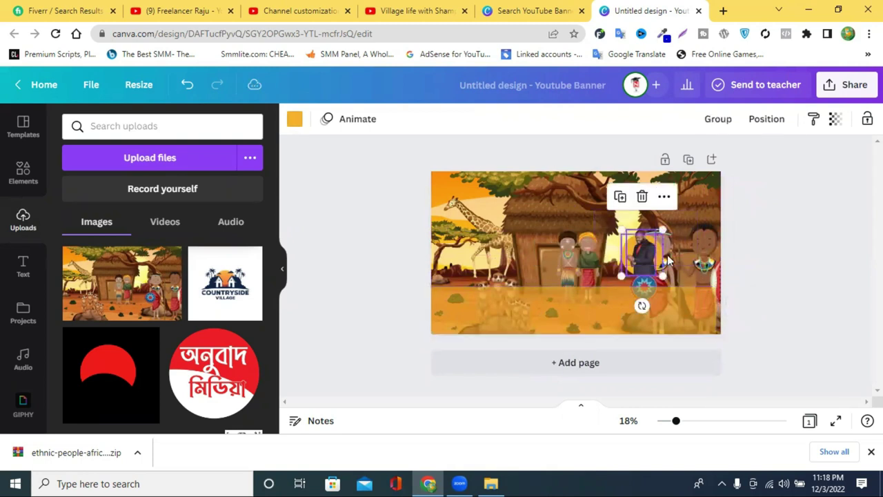
pyautogui.moveTo(645, 264); pyautogui.dragTo(368, 241)
# - Move the translucent yellow strip back up and snap it to the centre of the banner
pyautogui.click(536, 310)
pyautogui.moveTo(536, 309); pyautogui.dragTo(539, 260)
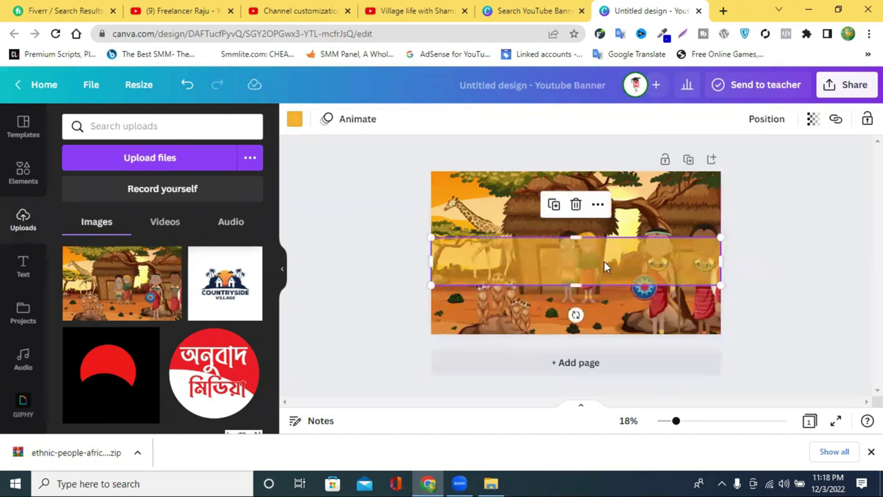
pyautogui.click(801, 268)
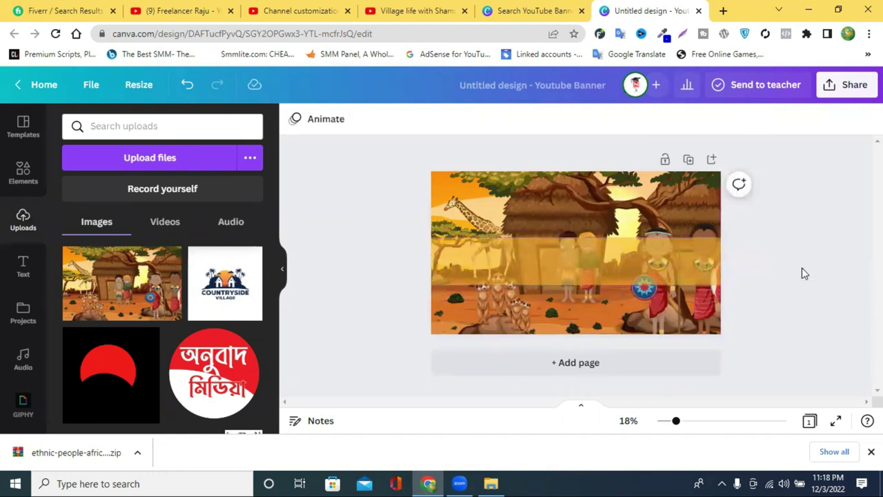
pyautogui.moveTo(670, 268); pyautogui.dragTo(670, 259)
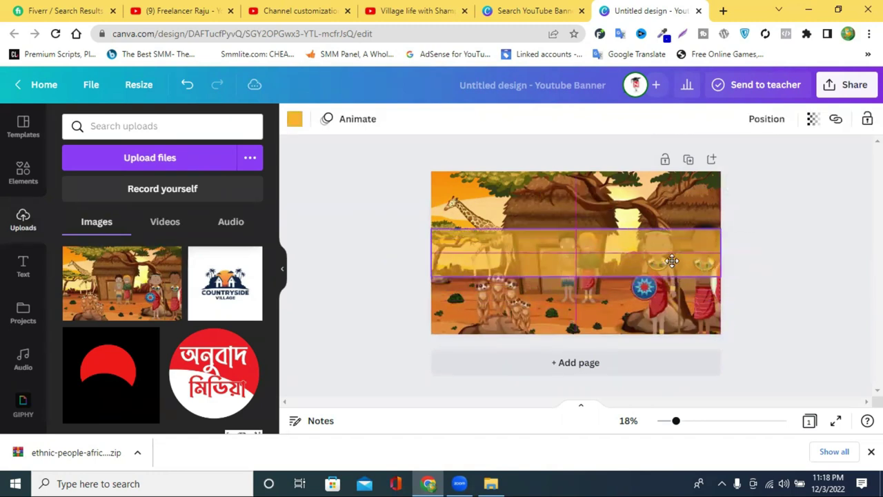
pyautogui.click(819, 258)
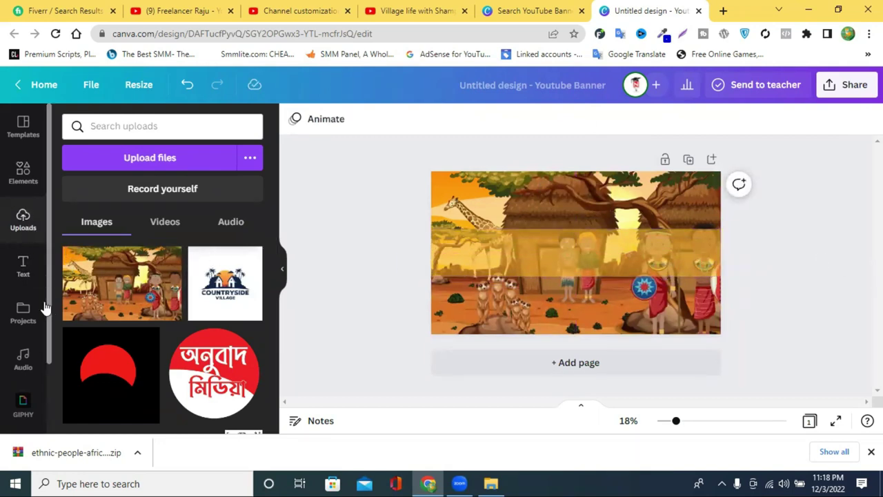
pyautogui.click(23, 265)
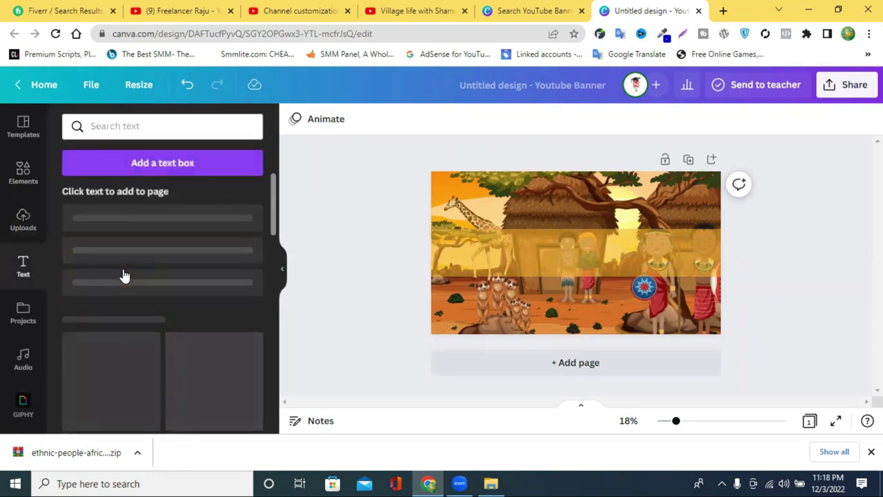
pyautogui.click(149, 229)
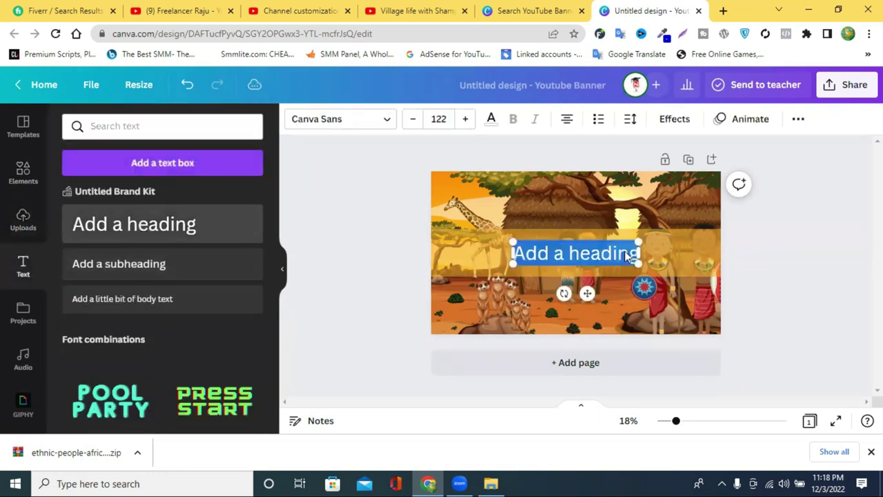
pyautogui.rightClick(566, 253)
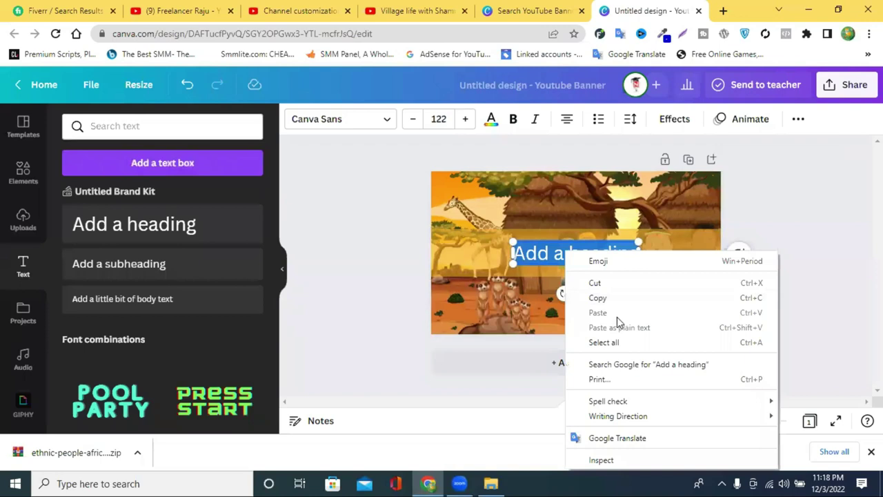
pyautogui.doubleClick(526, 253)
pyautogui.tripleClick(525, 252)
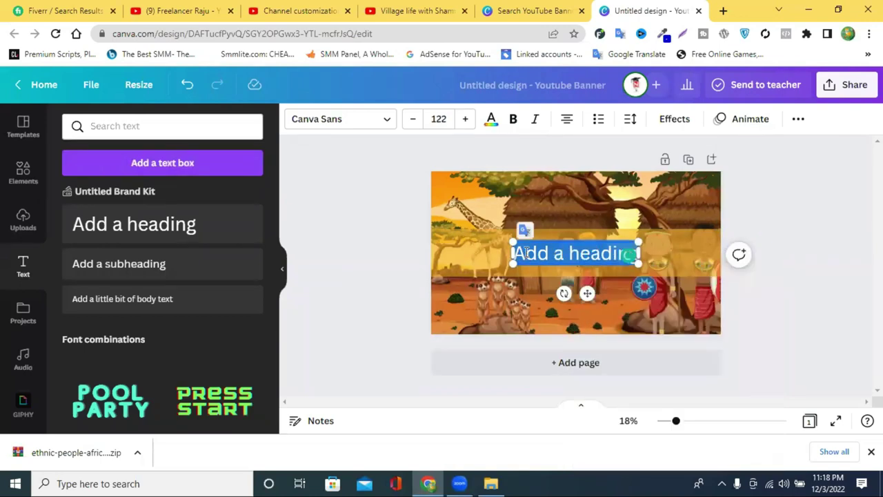
pyautogui.press('BackSpace')
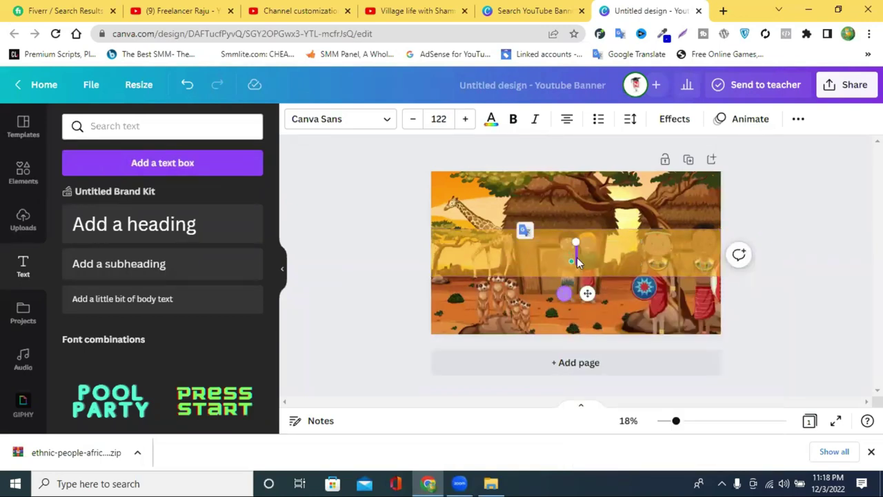
pyautogui.click(838, 259)
# - Copy the channel name Village Life from the YouTube Studio channel page and return to the Canva banner design
pyautogui.click(408, 11)
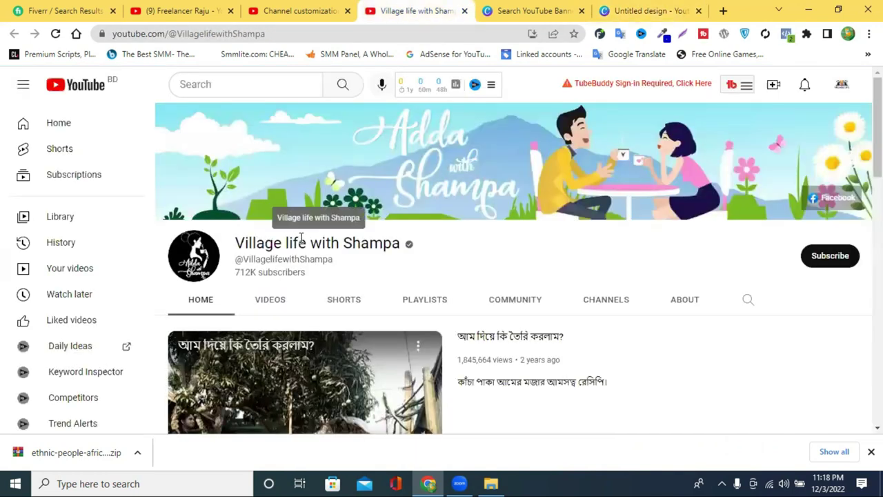
pyautogui.click(289, 10)
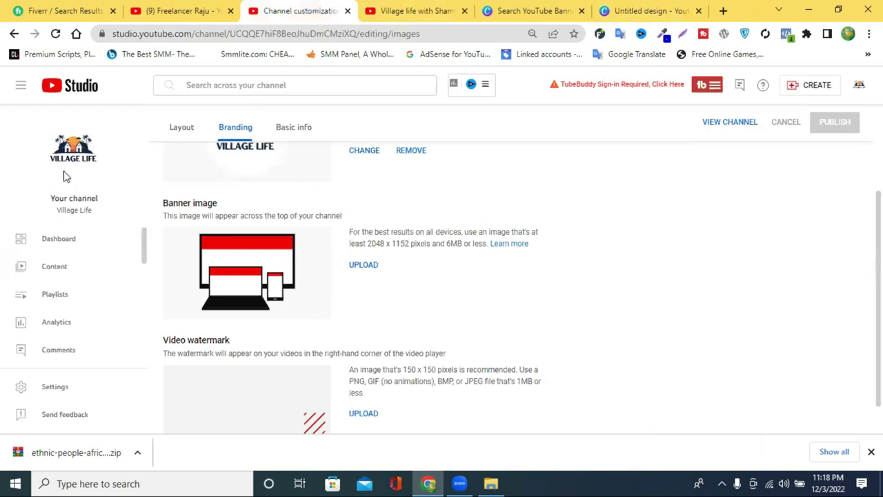
pyautogui.moveTo(75, 209); pyautogui.dragTo(92, 210)
pyautogui.hotkey('ctrl', 'c')
pyautogui.rightClick(75, 210)
pyautogui.click(107, 218)
pyautogui.click(648, 11)
# - Try to replace a new heading's placeholder with the copied channel name and delete its extra bullet lines
pyautogui.click(544, 255)
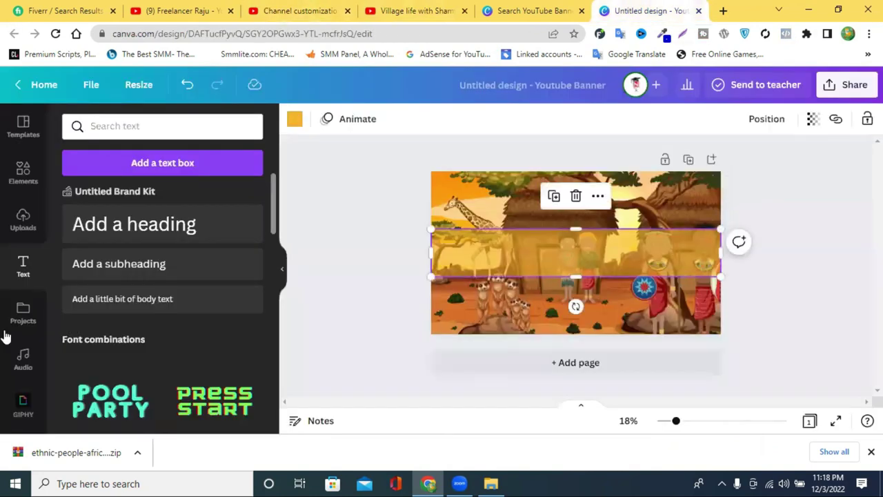
pyautogui.click(120, 238)
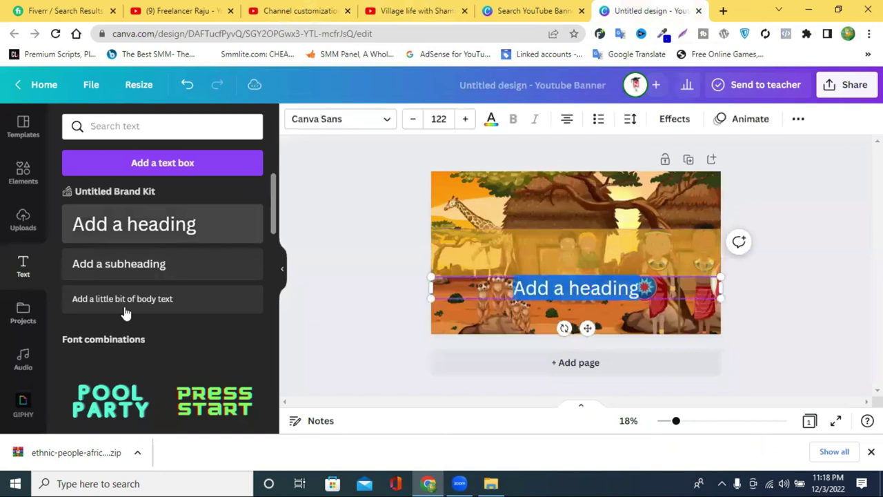
pyautogui.rightClick(562, 290)
pyautogui.click(598, 133)
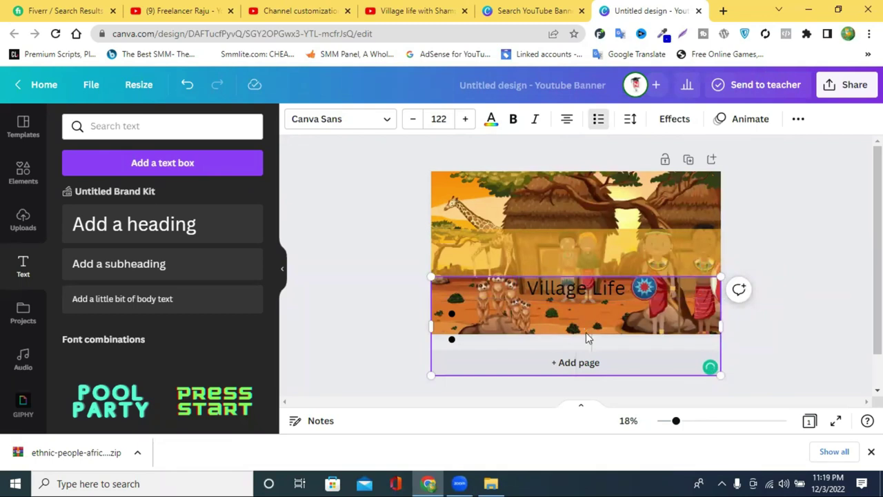
pyautogui.press('BackSpace')
pyautogui.press('BackSpace')
pyautogui.press('BackSpace')
pyautogui.press('BackSpace')
pyautogui.press('BackSpace')
pyautogui.press('BackSpace')
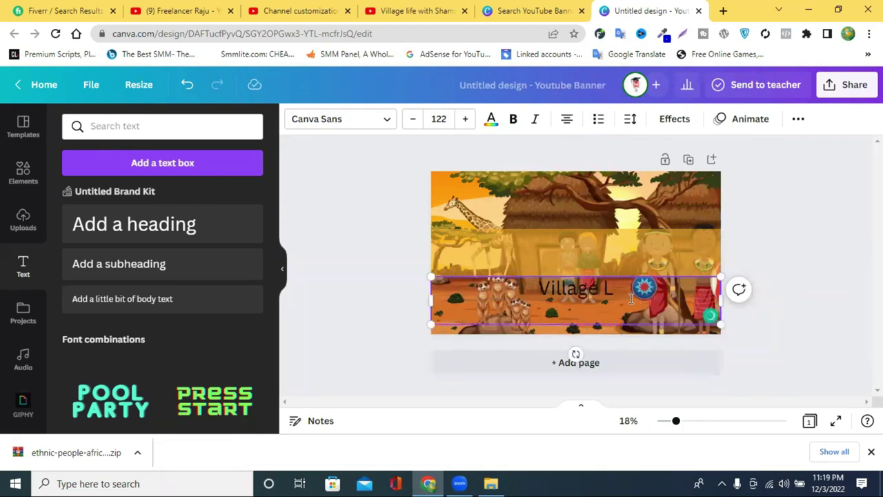
# - Undo the pasted channel name and the added heading
pyautogui.hotkey('ctrl', 'z')
pyautogui.hotkey('ctrl', 'z')
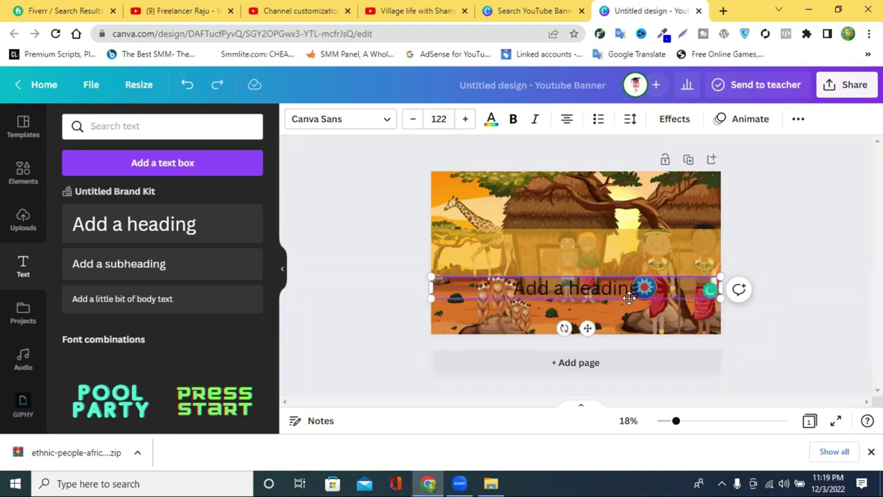
pyautogui.click(188, 86)
pyautogui.click(557, 274)
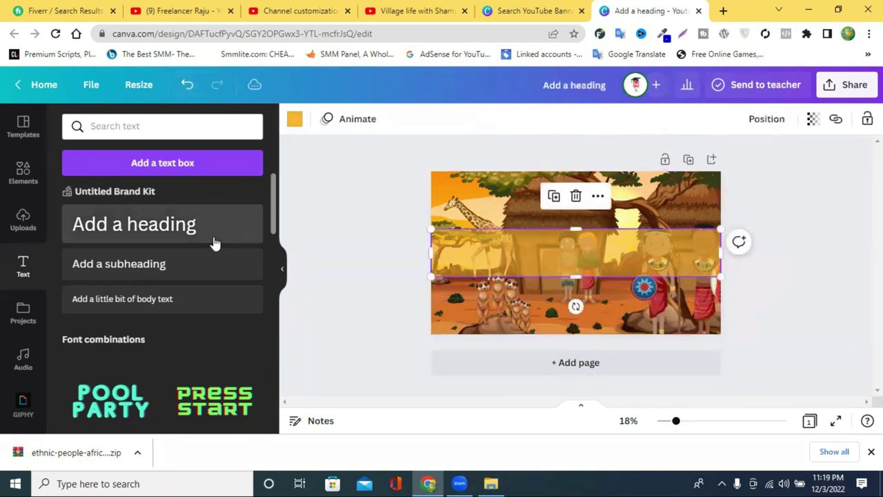
# - Add a heading to the banner and replace its placeholder text with the copied name Village Life
pyautogui.click(214, 242)
pyautogui.doubleClick(572, 289)
pyautogui.click(572, 290)
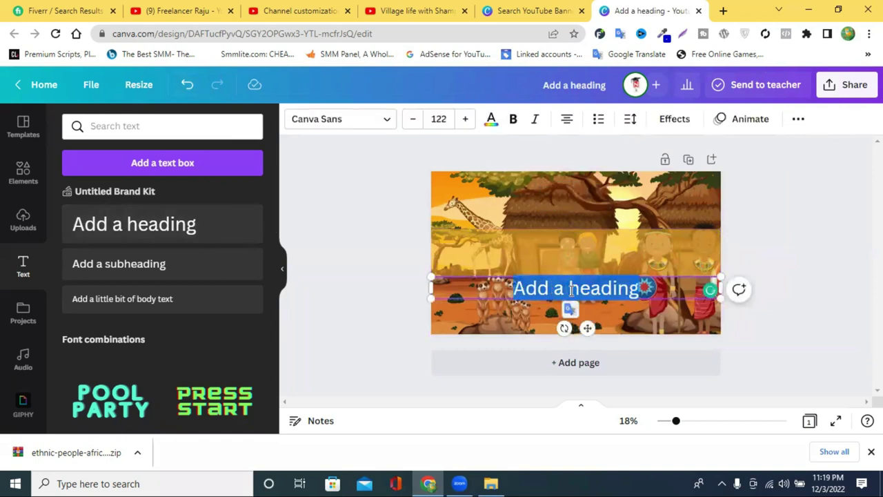
pyautogui.rightClick(571, 290)
pyautogui.click(621, 136)
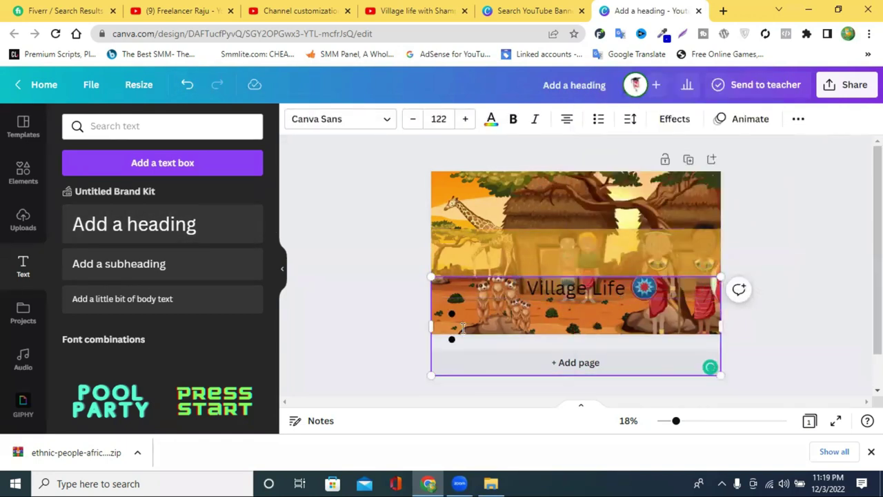
# - Cut the Village Life text from the heading, remove the bullet lines and paste the name back in
pyautogui.doubleClick(557, 289)
pyautogui.rightClick(557, 289)
pyautogui.click(595, 162)
pyautogui.rightClick(557, 290)
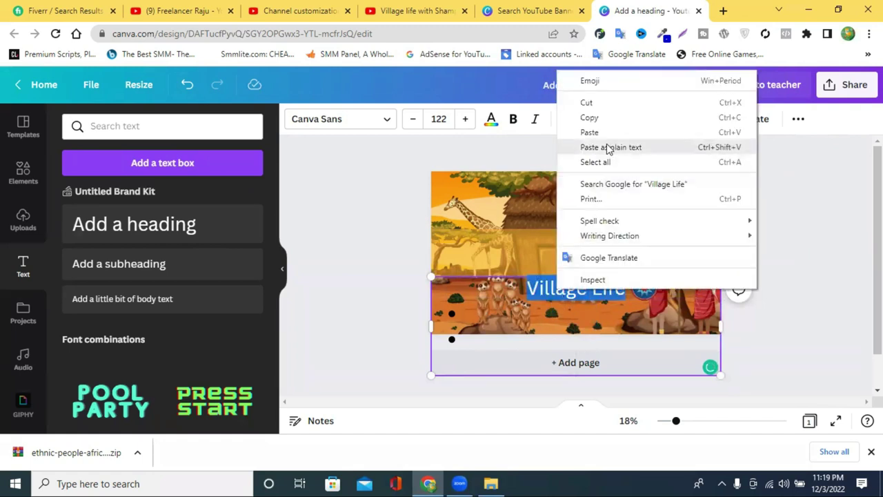
pyautogui.click(610, 105)
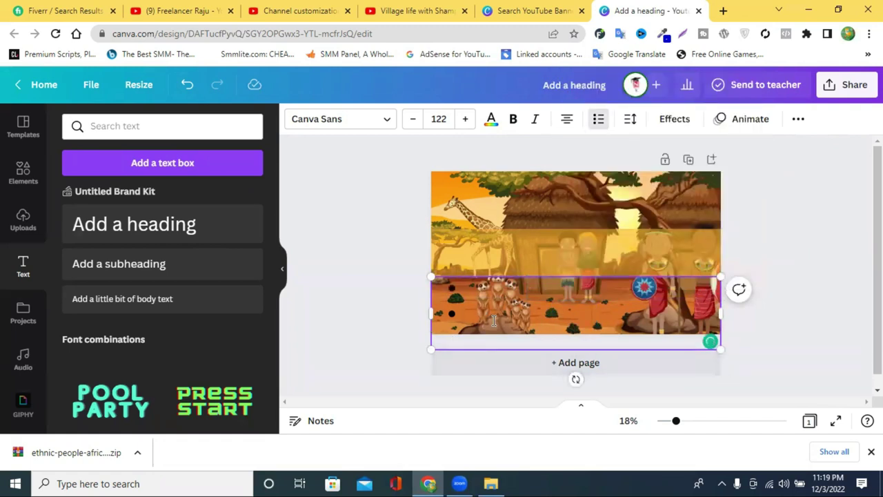
pyautogui.press('BackSpace')
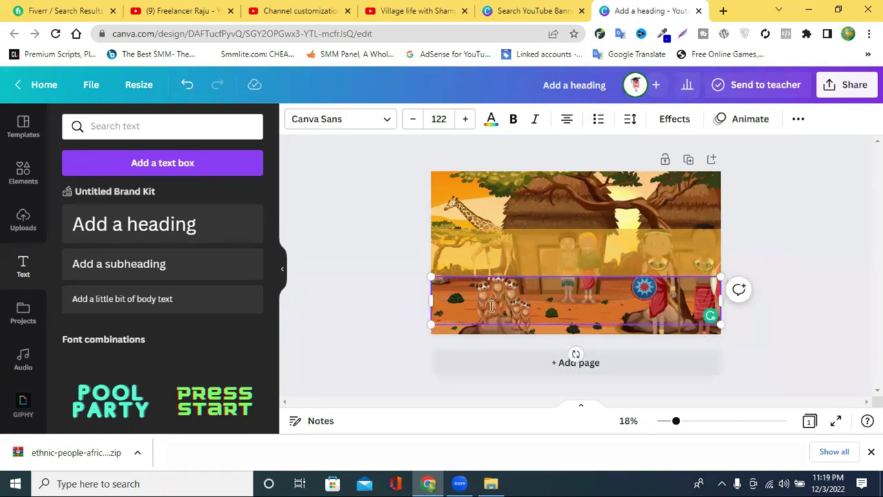
pyautogui.hotkey('ctrl', 'v')
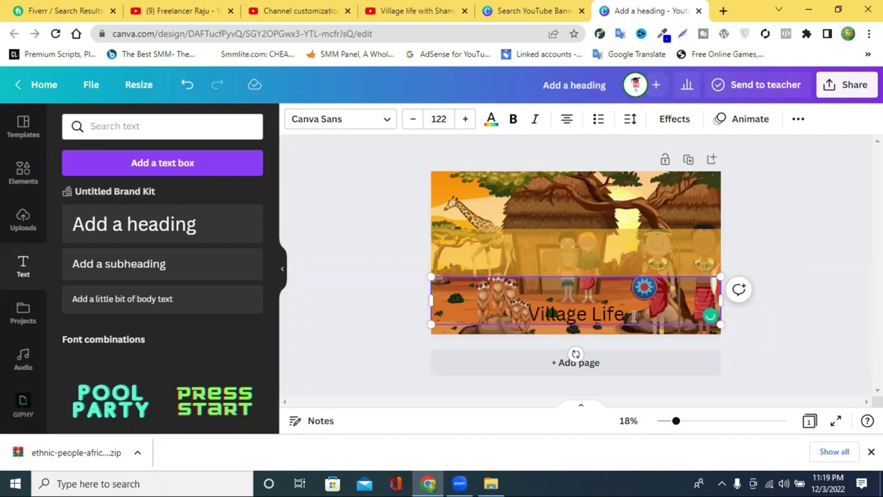
# - Move the Village Life heading up onto the yellow strip and set its text colour to black
pyautogui.moveTo(631, 318); pyautogui.dragTo(628, 253)
pyautogui.click(491, 121)
pyautogui.click(179, 186)
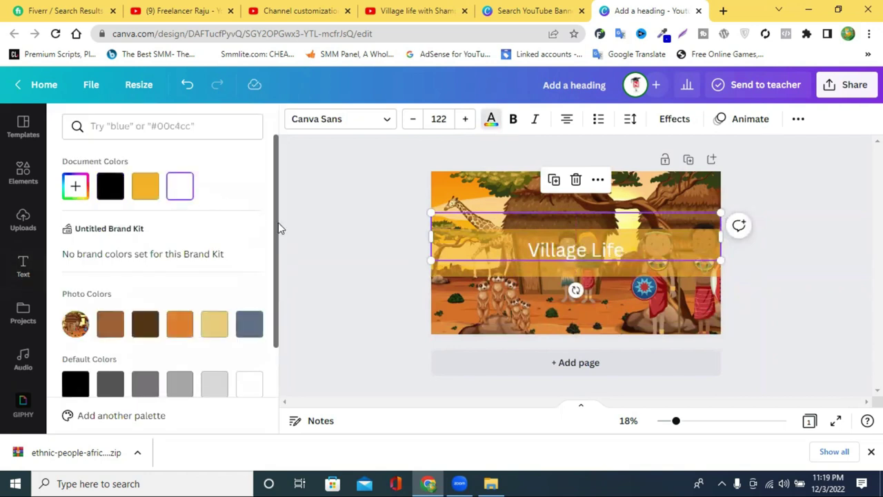
pyautogui.click(116, 191)
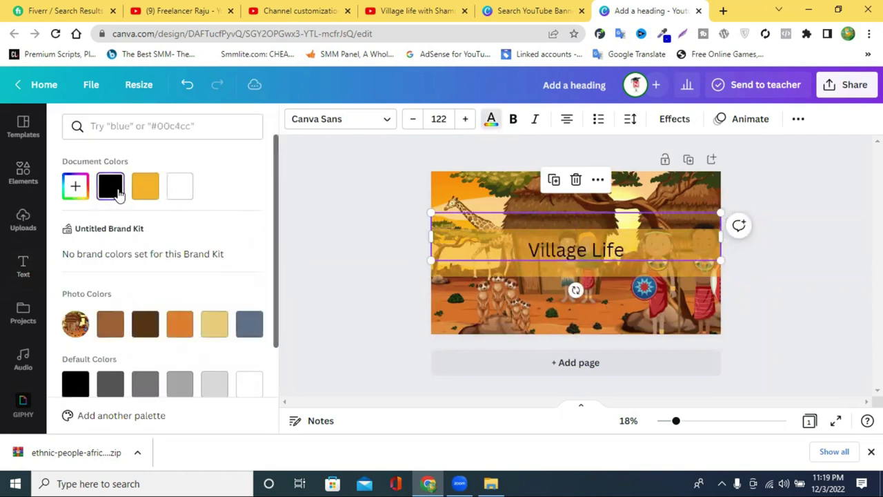
# - Enlarge the Village Life heading to font size 159 and centre it horizontally on the yellow strip
pyautogui.moveTo(591, 249); pyautogui.dragTo(591, 252)
pyautogui.moveTo(720, 263); pyautogui.dragTo(804, 277)
pyautogui.moveTo(683, 266); pyautogui.dragTo(662, 256)
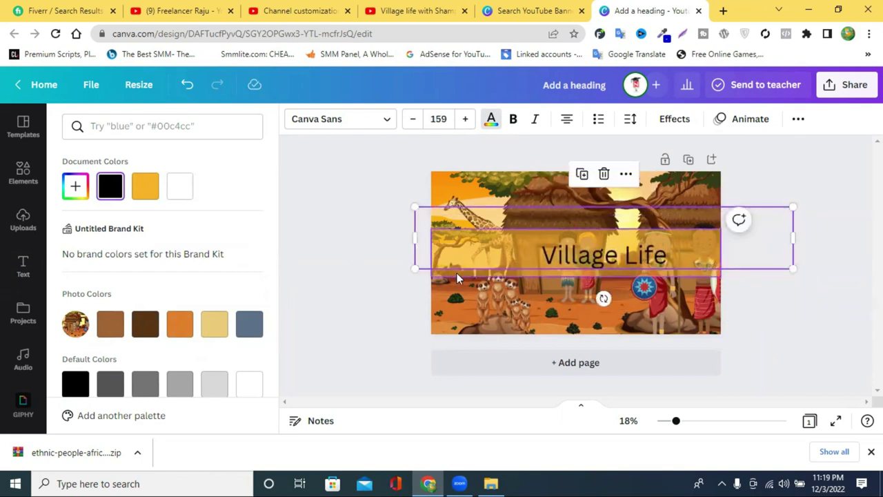
pyautogui.click(457, 272)
pyautogui.click(560, 262)
pyautogui.moveTo(558, 260); pyautogui.dragTo(534, 255)
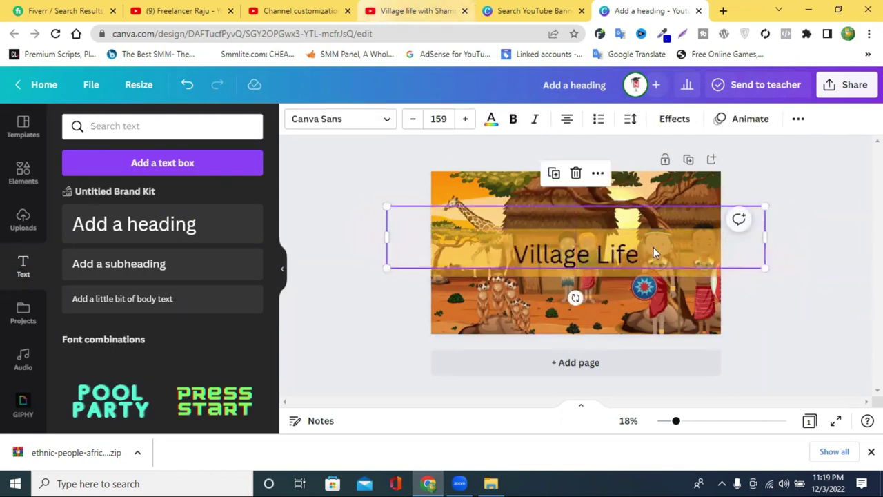
# - Change the font of the Village Life heading to Sports World
pyautogui.click(544, 264)
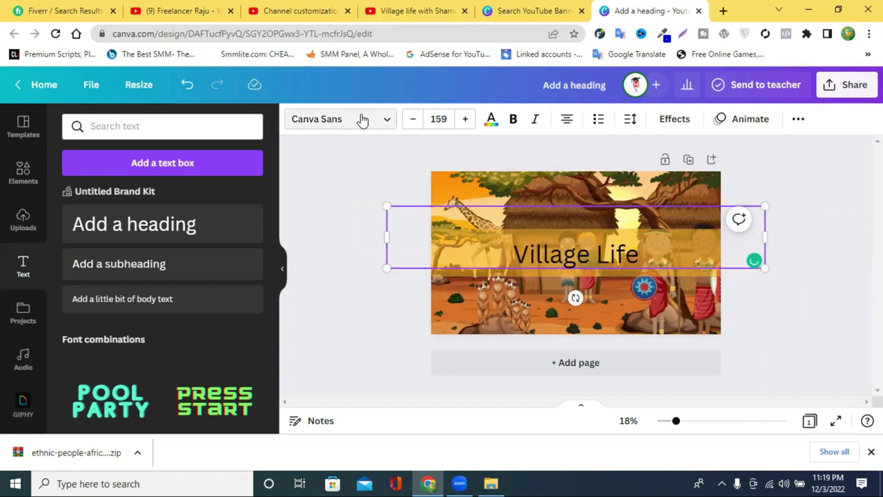
pyautogui.click(362, 120)
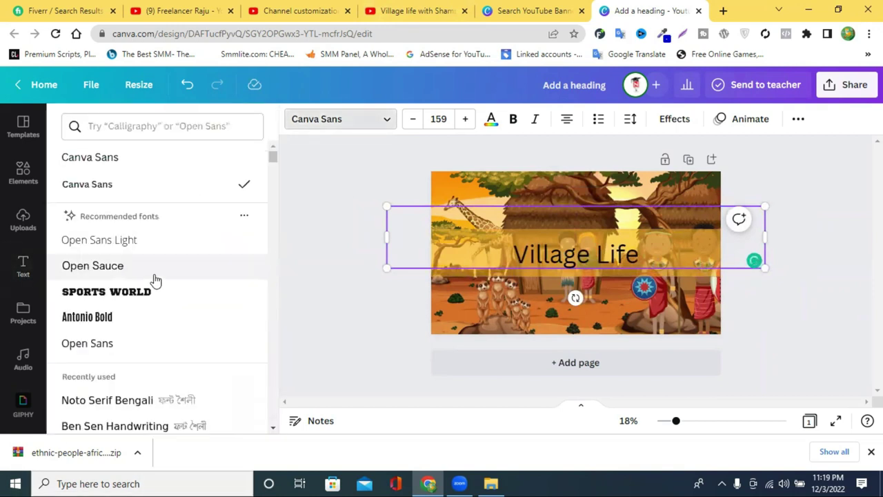
pyautogui.click(158, 295)
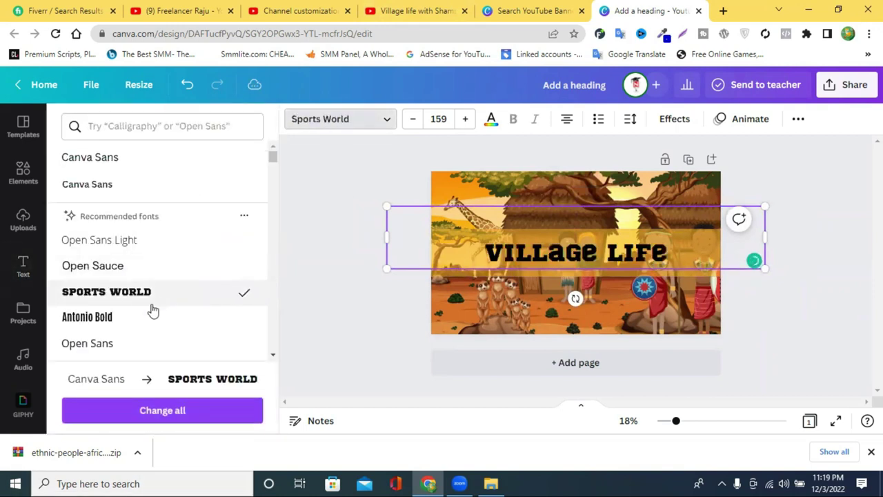
pyautogui.click(846, 300)
# - Try white and blue-grey on the strip behind the heading, and settle on the pale yellow photo colour #e9cc76
pyautogui.click(704, 265)
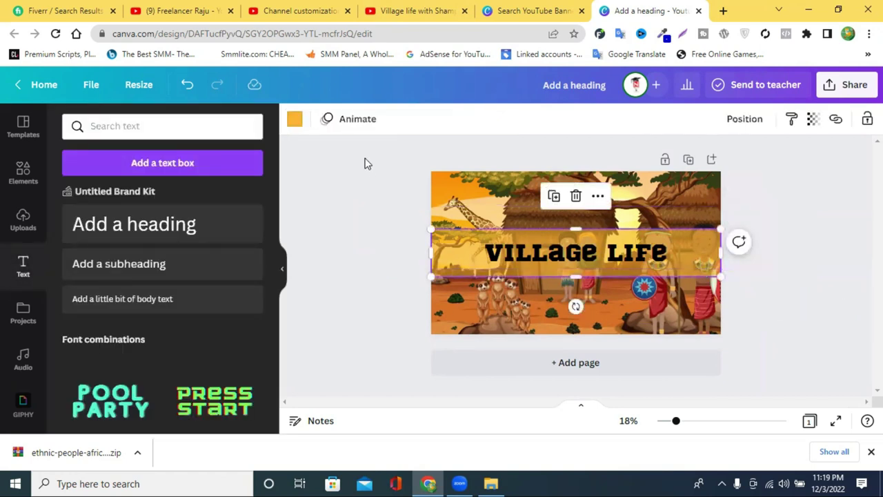
pyautogui.click(294, 121)
pyautogui.click(179, 186)
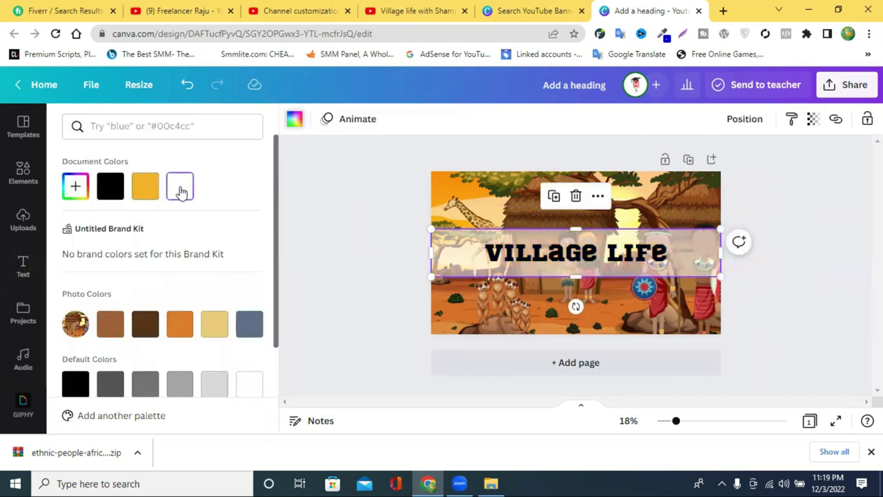
pyautogui.click(249, 323)
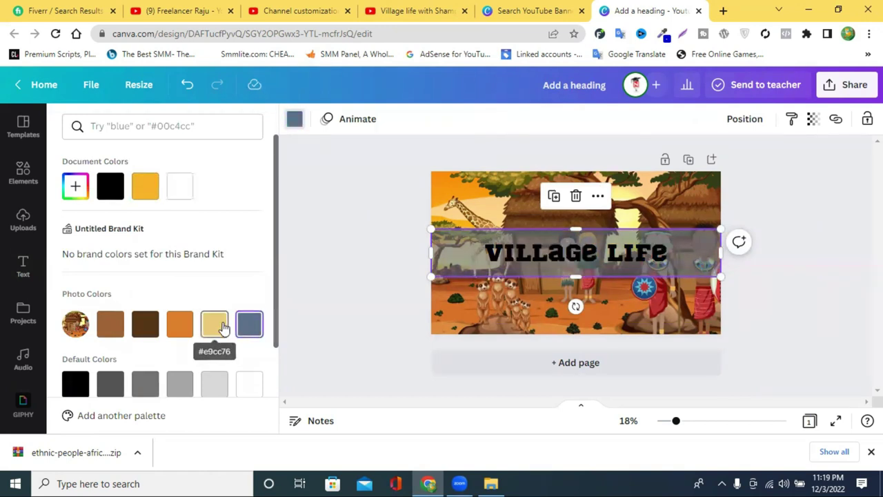
pyautogui.click(216, 325)
pyautogui.click(807, 295)
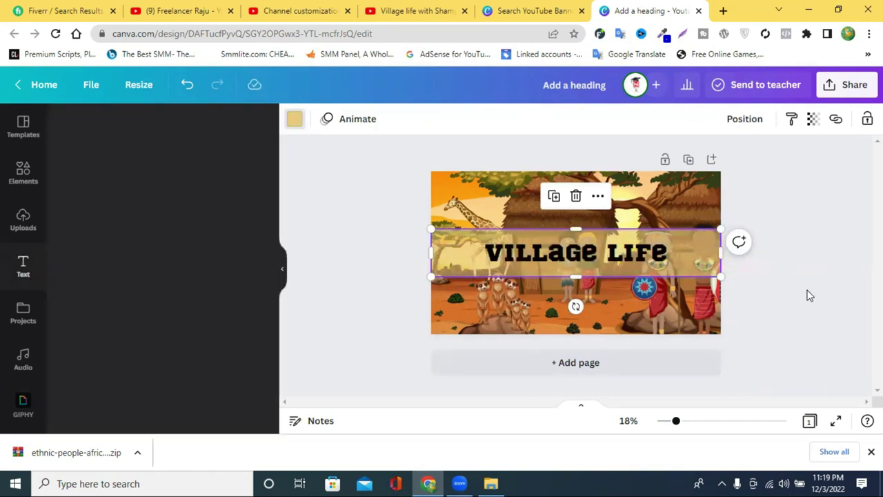
# - Shift the strip slightly sideways and stretch its left end out past the banner's left edge
pyautogui.moveTo(465, 262)
pyautogui.mouseDown()
pyautogui.moveTo(467, 271)
pyautogui.moveTo(322, 354)
pyautogui.moveTo(345, 329)
pyautogui.moveTo(449, 271)
pyautogui.moveTo(472, 271)
pyautogui.mouseUp()
pyautogui.click(770, 293)
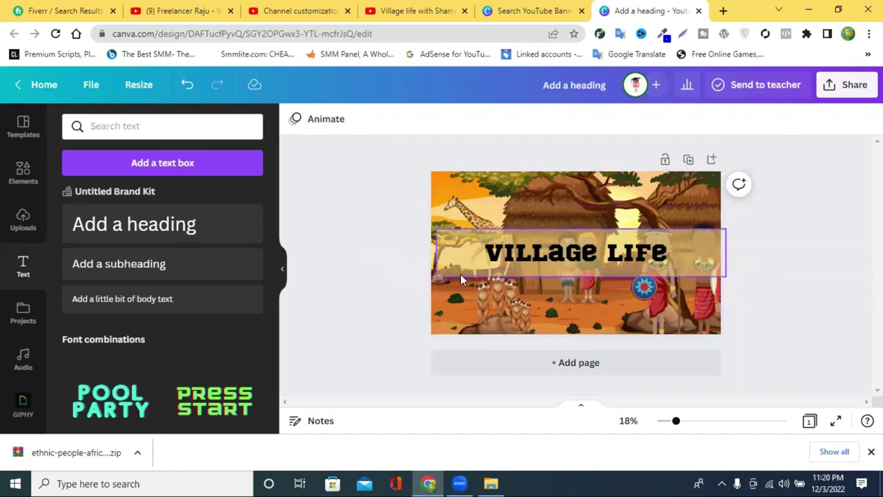
pyautogui.click(441, 252)
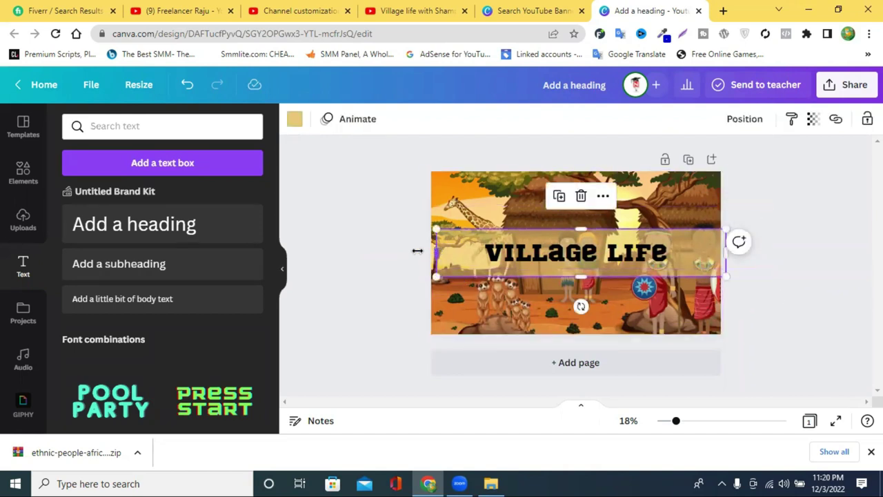
pyautogui.click(861, 252)
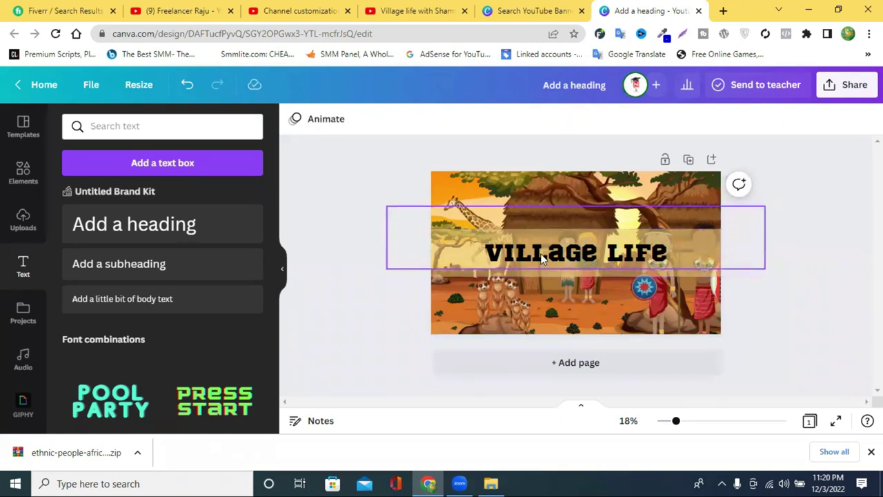
# - Shrink the Village Life heading to font size 141 and move it towards the right half of the strip
pyautogui.click(414, 227)
pyautogui.moveTo(385, 205); pyautogui.dragTo(431, 214)
pyautogui.moveTo(565, 255); pyautogui.dragTo(578, 251)
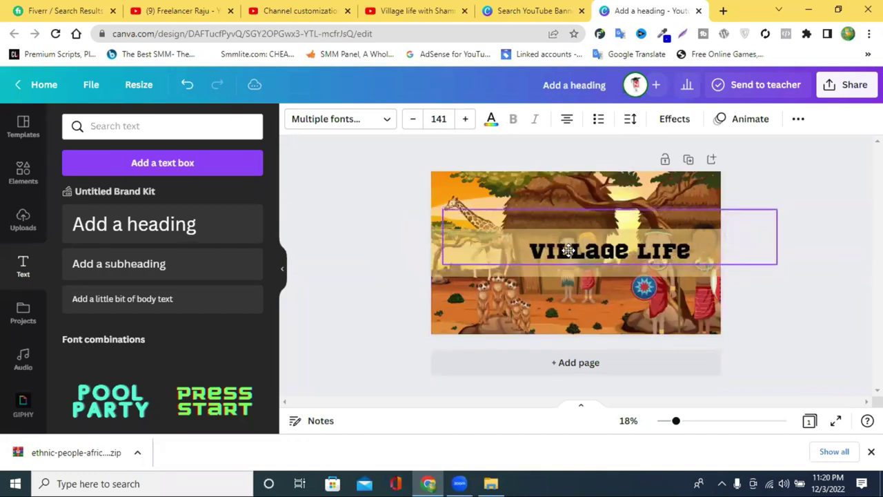
pyautogui.click(811, 280)
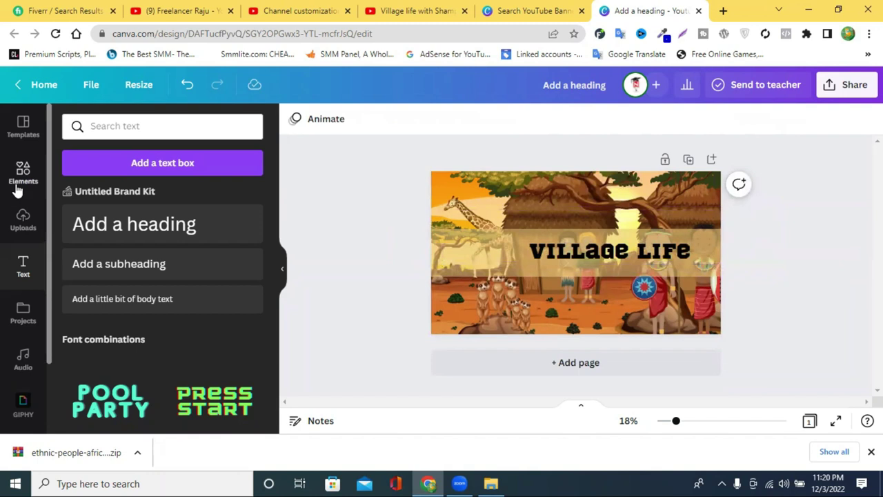
# - Upload the Village Life logo image from the Downloads folder
pyautogui.click(23, 220)
pyautogui.click(137, 173)
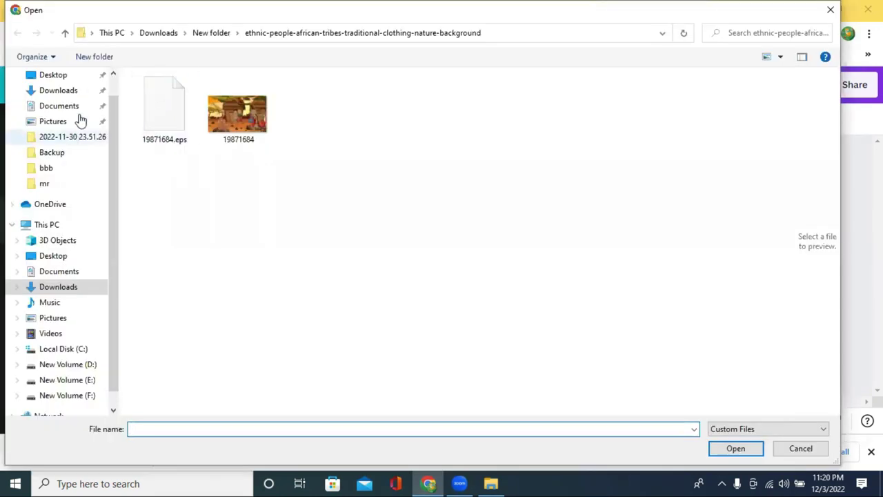
pyautogui.click(66, 34)
pyautogui.click(53, 34)
pyautogui.click(65, 33)
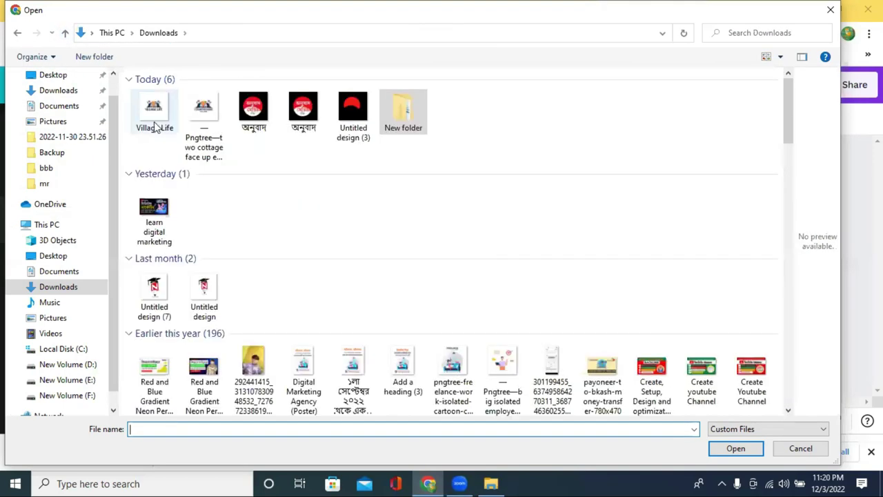
pyautogui.click(160, 123)
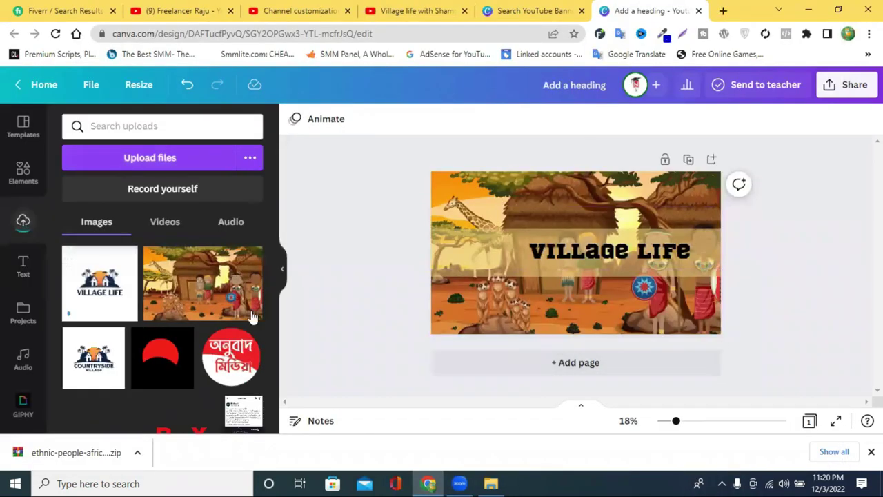
# - Add a circular frame to the banner, shrink it to about the strip's height and place it at the strip's left end
pyautogui.click(23, 172)
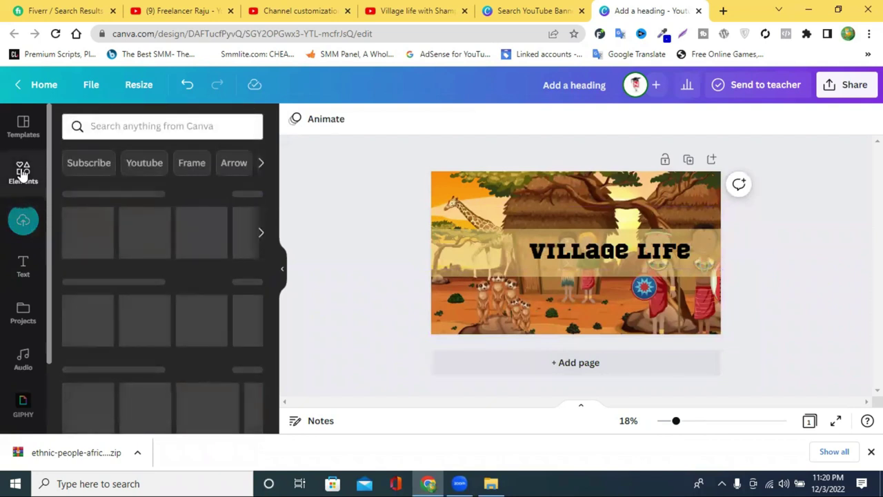
pyautogui.scroll(-2, 157, 276)
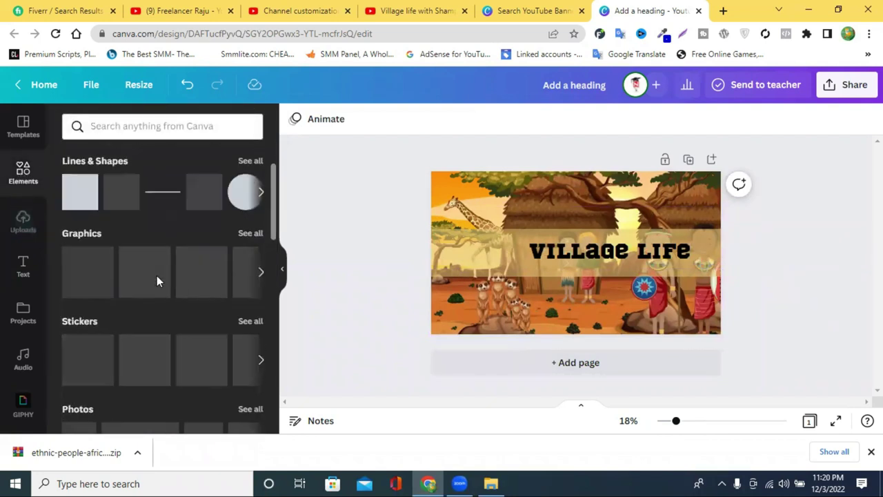
pyautogui.scroll(-6, 158, 276)
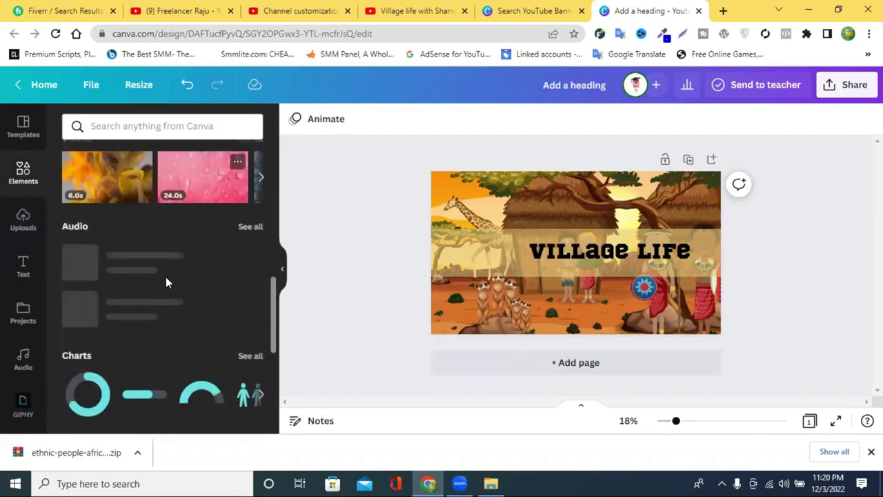
pyautogui.scroll(-3, 159, 289)
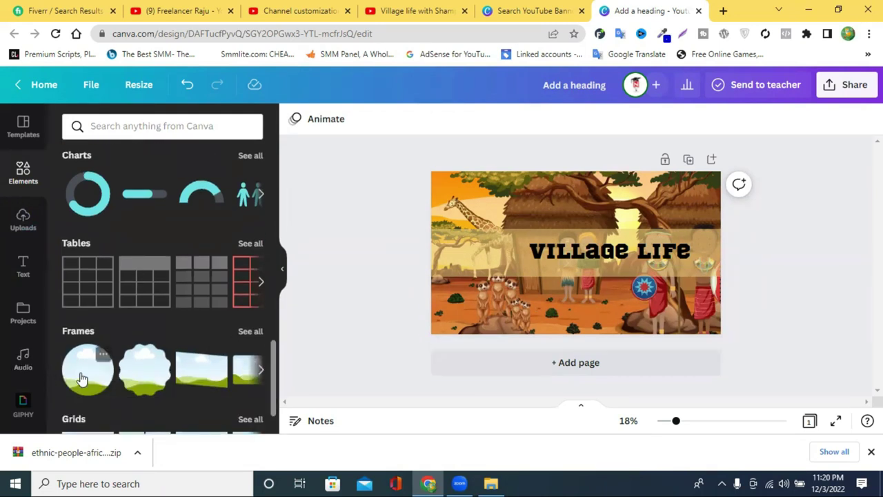
pyautogui.moveTo(571, 277); pyautogui.dragTo(487, 262)
pyautogui.click(463, 245)
pyautogui.moveTo(443, 243); pyautogui.dragTo(456, 253)
pyautogui.moveTo(459, 252); pyautogui.dragTo(459, 253)
pyautogui.click(368, 257)
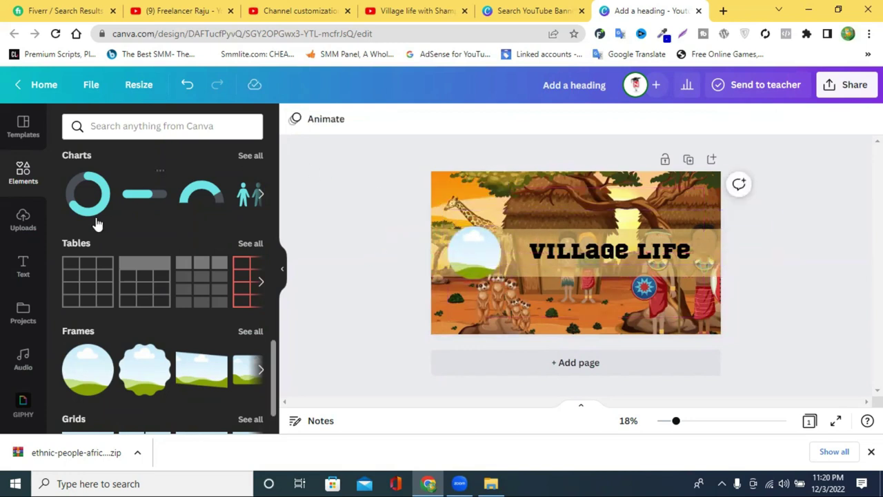
# - Fill the circular frame with the uploaded Village Life logo and reposition the logo so it sits centred in the circle
pyautogui.click(31, 228)
pyautogui.click(103, 290)
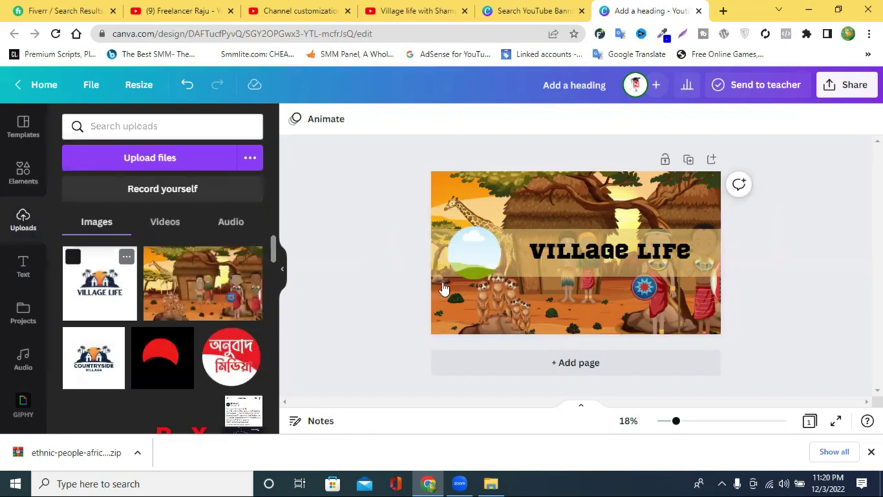
pyautogui.moveTo(581, 289); pyautogui.dragTo(480, 262)
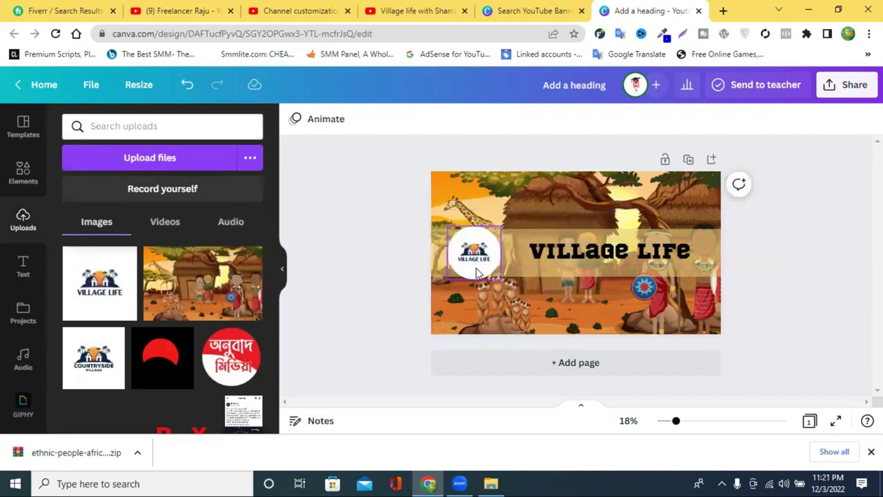
pyautogui.doubleClick(477, 270)
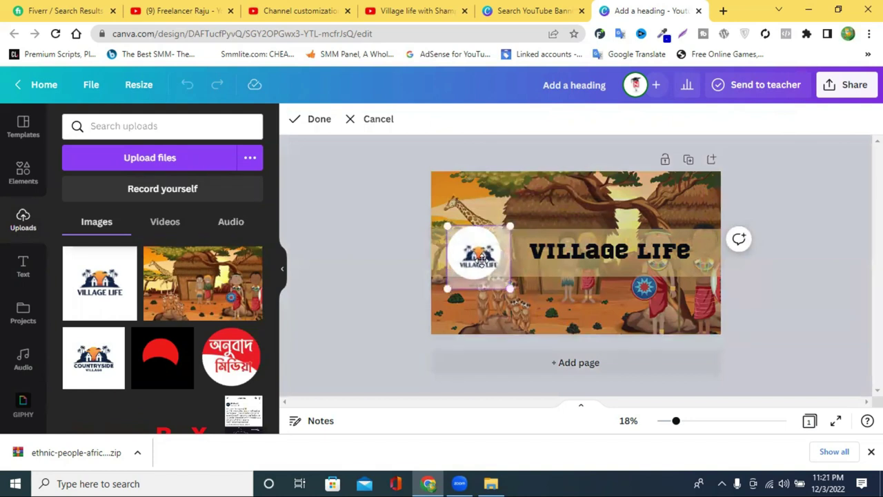
pyautogui.moveTo(507, 288); pyautogui.dragTo(514, 294)
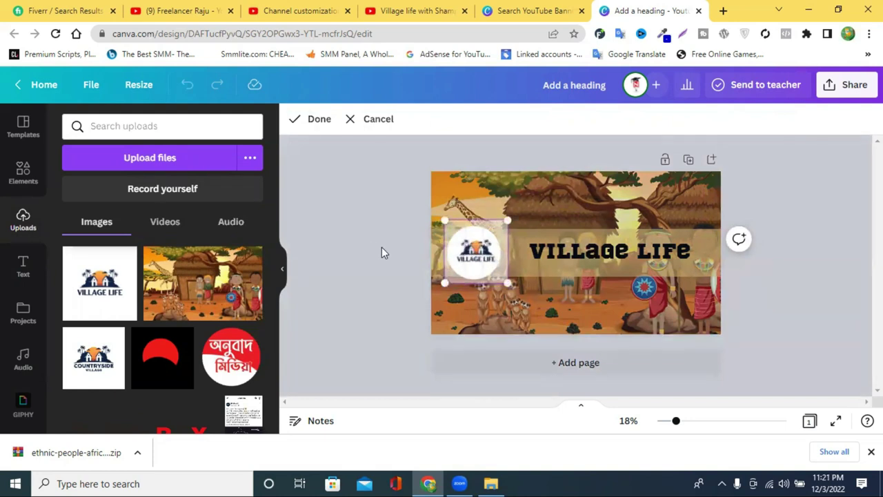
pyautogui.click(373, 244)
pyautogui.click(835, 274)
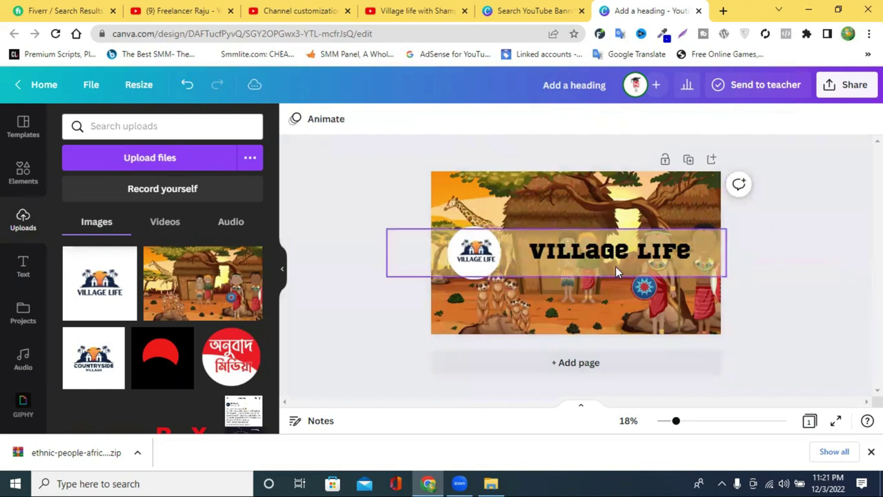
# - Nudge the Village Life heading slightly up on the strip
pyautogui.moveTo(618, 261); pyautogui.dragTo(645, 247)
pyautogui.click(821, 289)
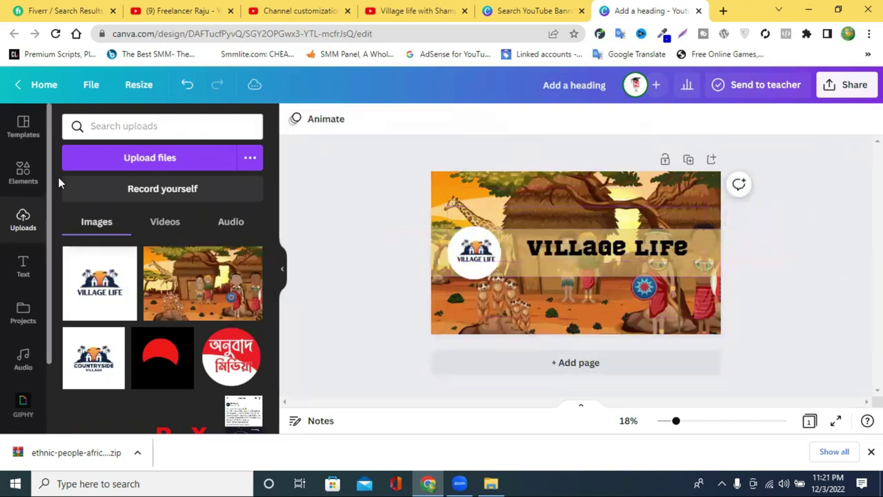
# - Search the elements library for the suggested term subscription and limit the results to graphics
pyautogui.click(23, 169)
pyautogui.click(160, 128)
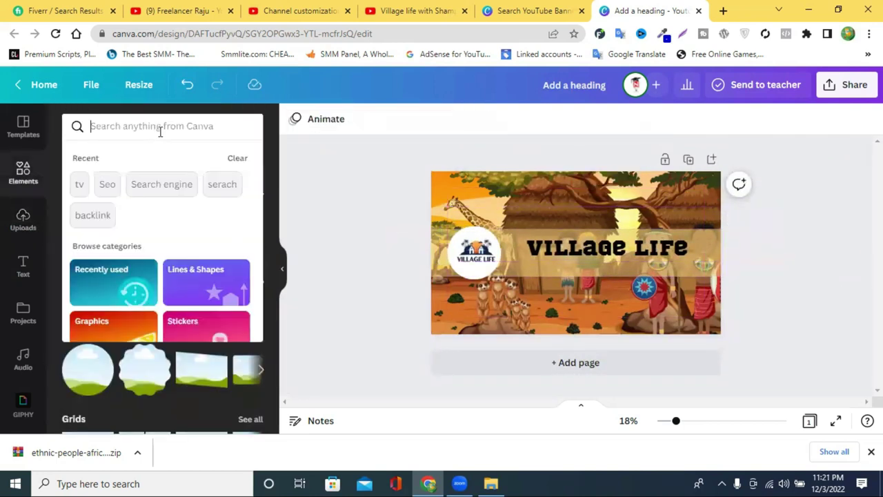
pyautogui.write('sub')
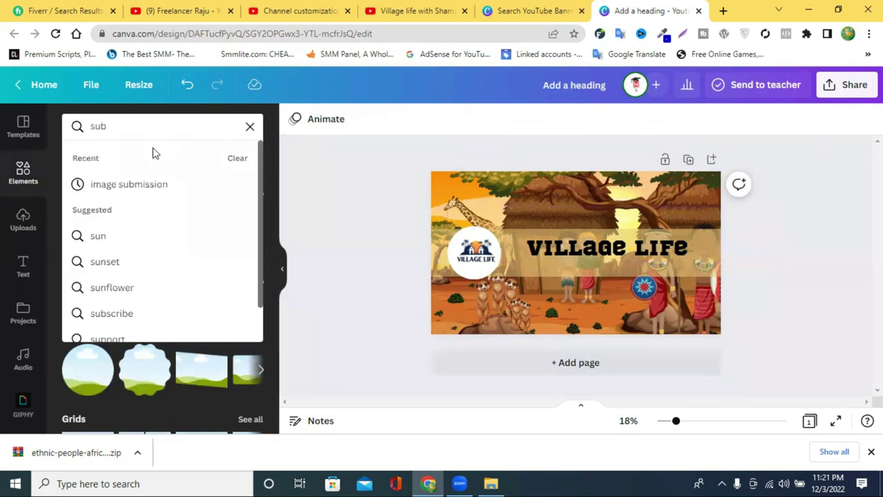
pyautogui.write('scripe')
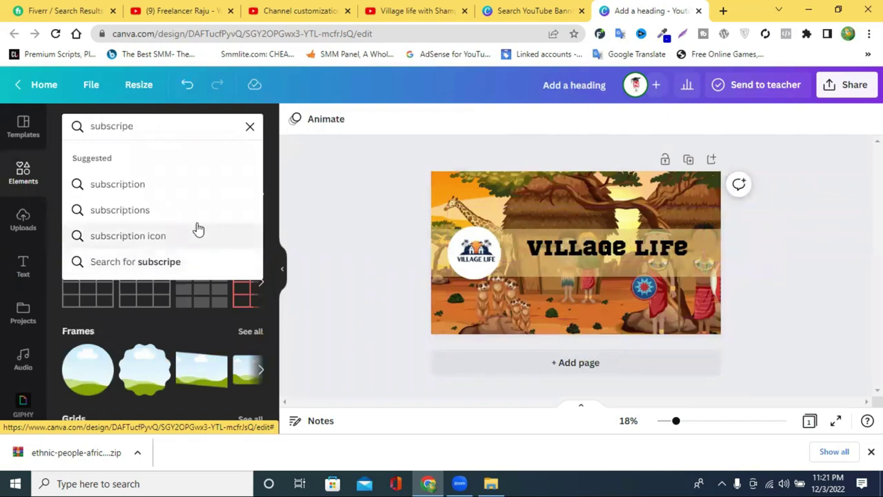
pyautogui.click(158, 188)
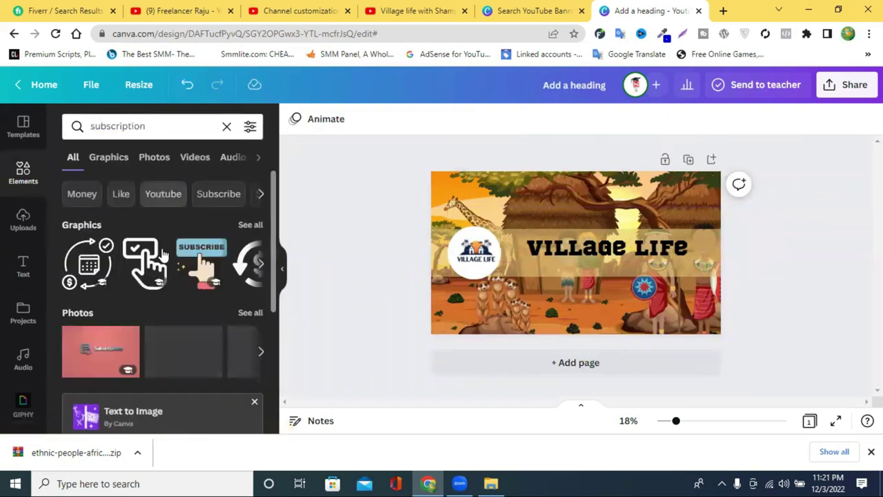
pyautogui.click(108, 157)
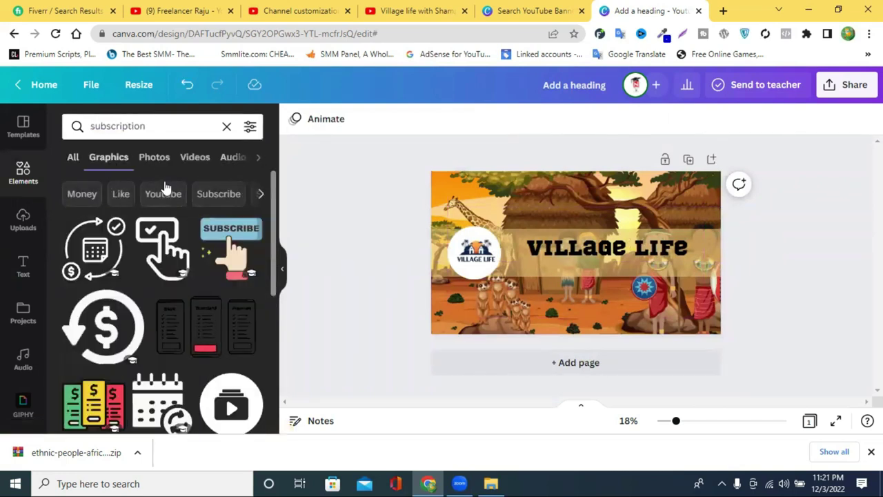
# - Replace the graphics search term with sbscribe
pyautogui.doubleClick(120, 129)
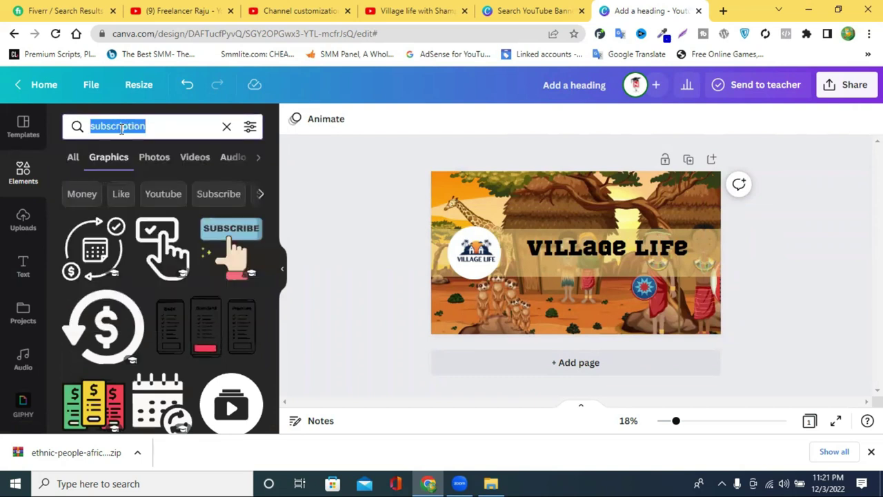
pyautogui.write('sbsc')
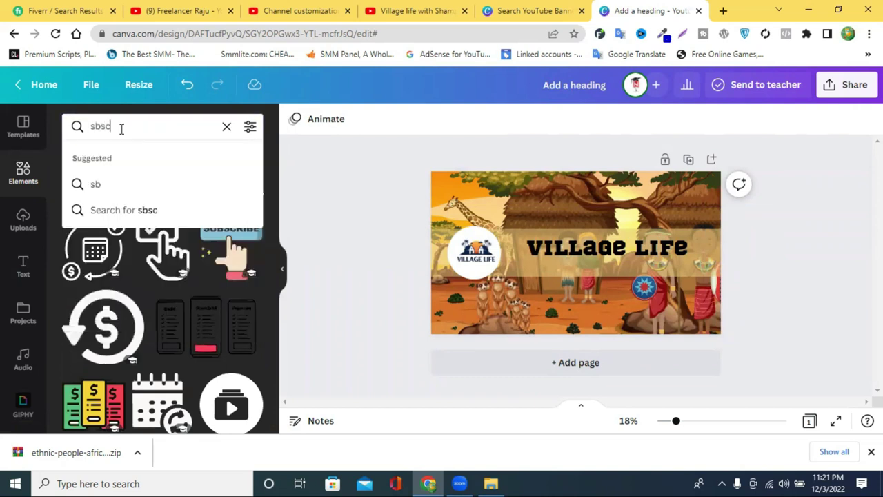
pyautogui.write('ribe')
pyautogui.press('Return')
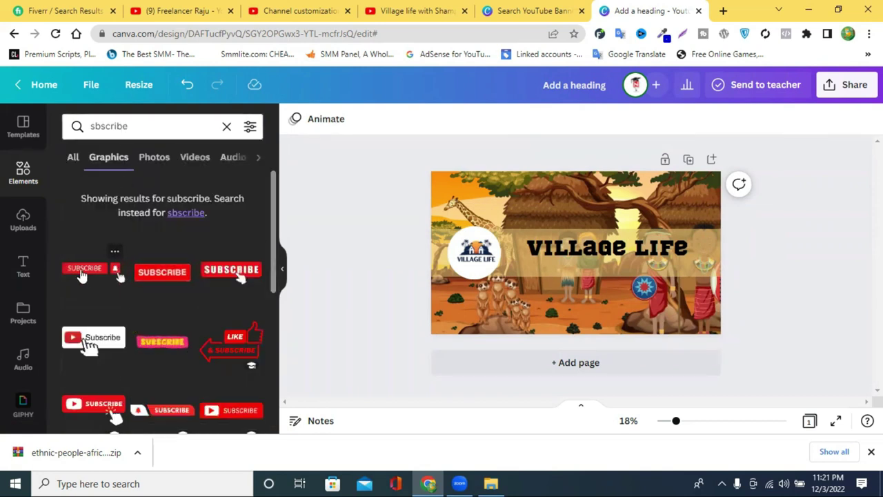
# - Add the red SUBSCRIBE button graphic with bell and hand cursor to the banner, and undo the accidental move of the heading
pyautogui.click(103, 269)
pyautogui.moveTo(481, 235); pyautogui.dragTo(501, 268)
pyautogui.click(186, 85)
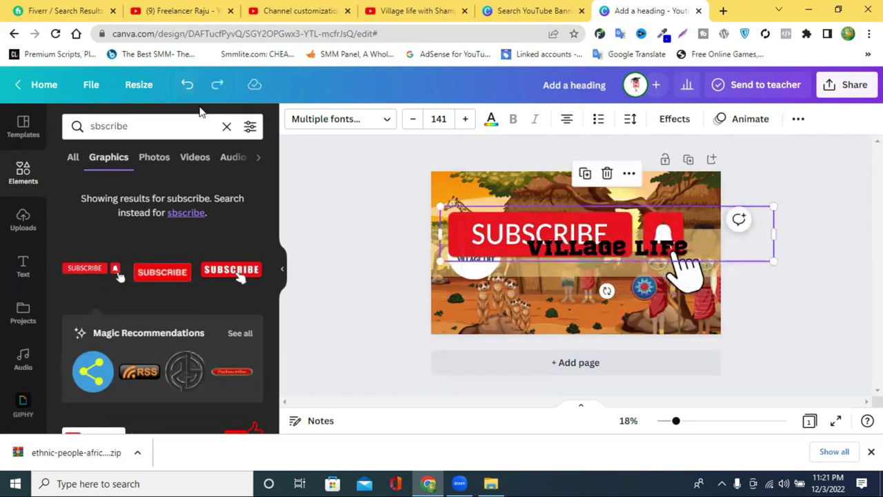
# - Re-add the red SUBSCRIBE graphic with bell and hand cursor, shrink it and place it centred below the Village Life heading
pyautogui.click(185, 88)
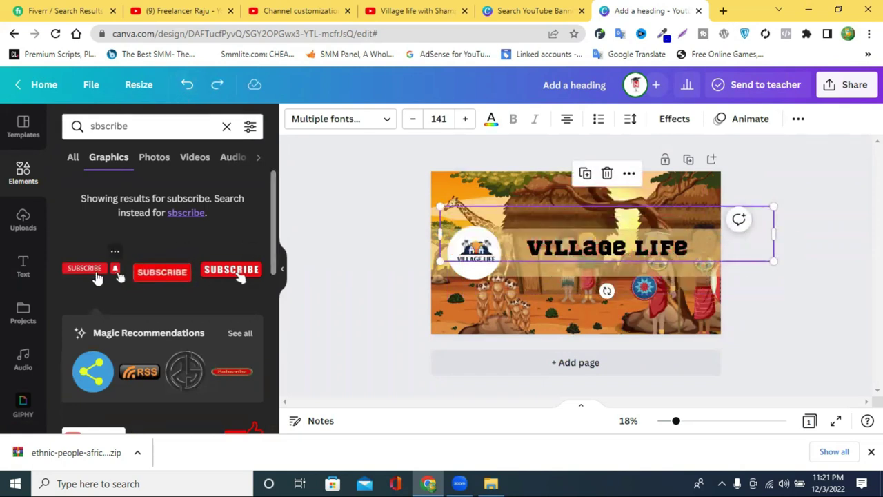
pyautogui.click(97, 276)
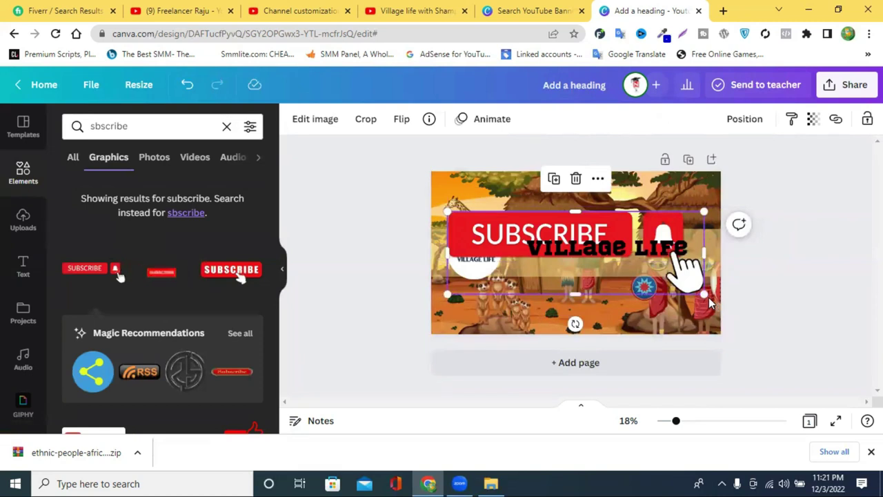
pyautogui.moveTo(704, 295); pyautogui.dragTo(607, 266)
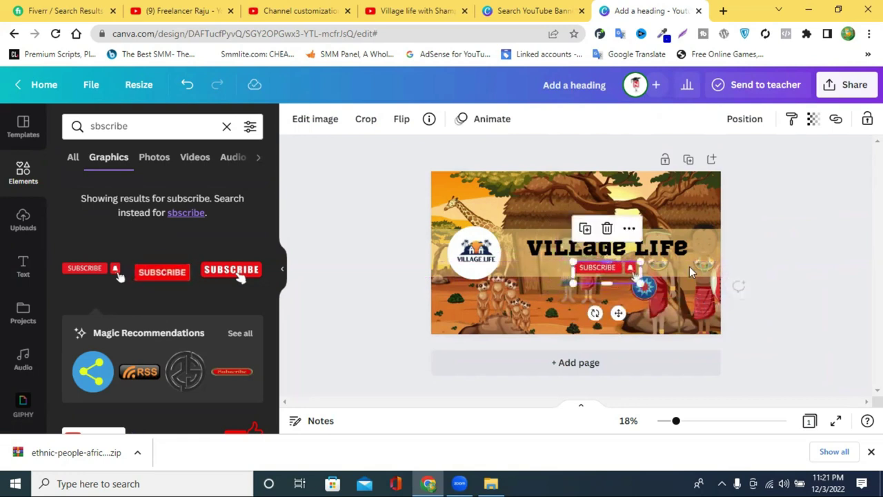
pyautogui.click(841, 257)
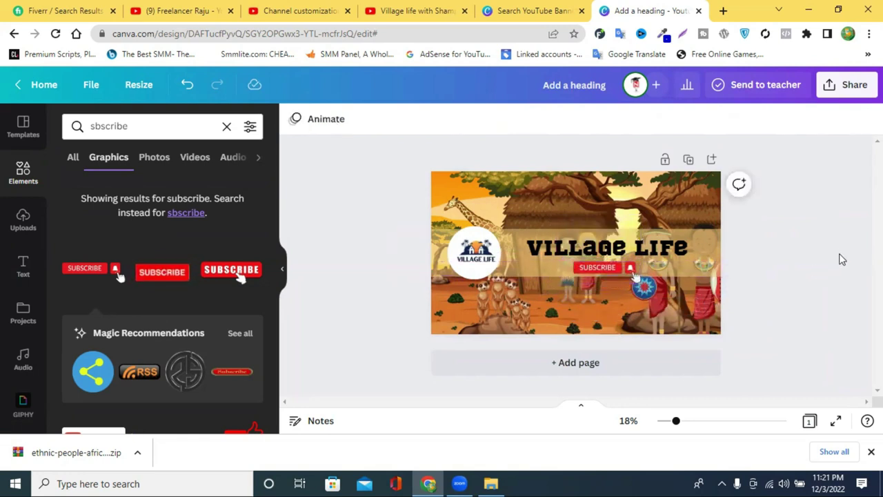
# - Search the graphics library for facebook
pyautogui.click(176, 129)
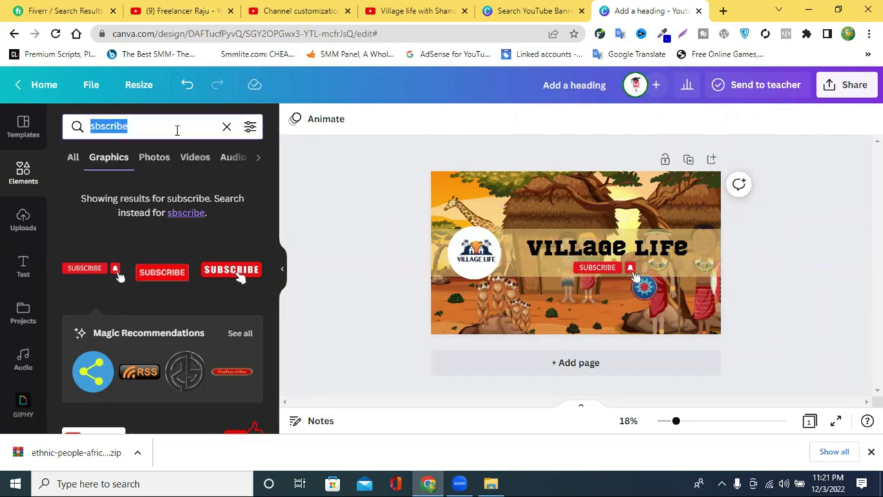
pyautogui.write('fa')
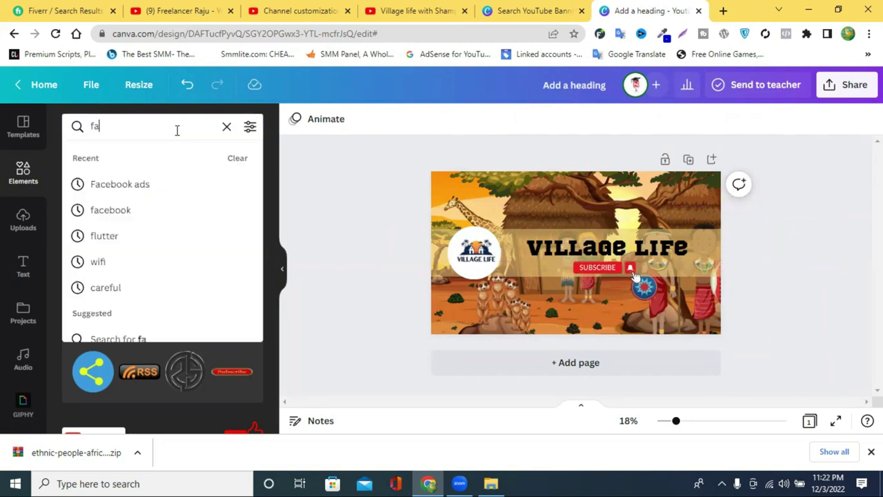
pyautogui.write('cebook')
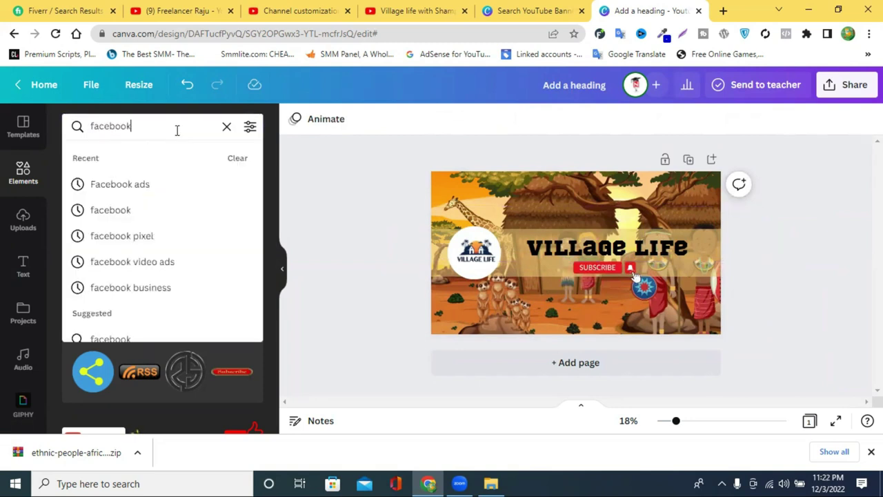
pyautogui.write('\\')
pyautogui.press('BackSpace')
pyautogui.press('Return')
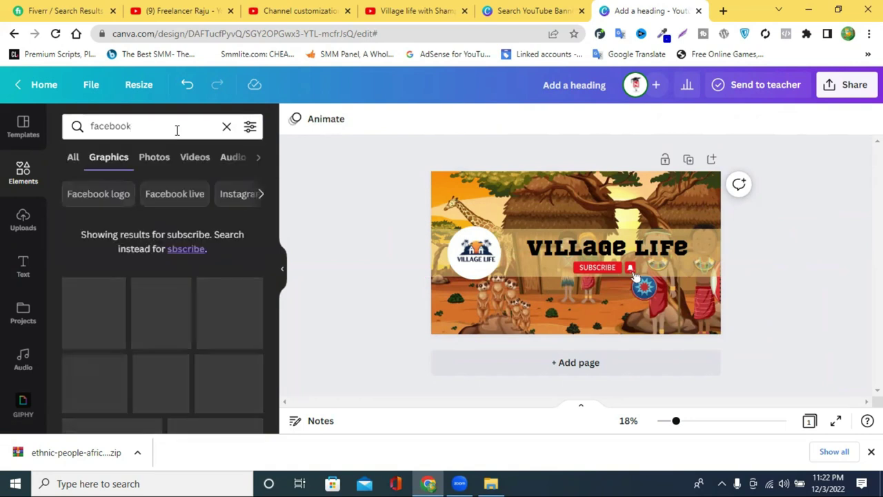
# - Add the round blue Facebook icon to the banner, shrink it and place it just after the Village Life heading
pyautogui.click(93, 248)
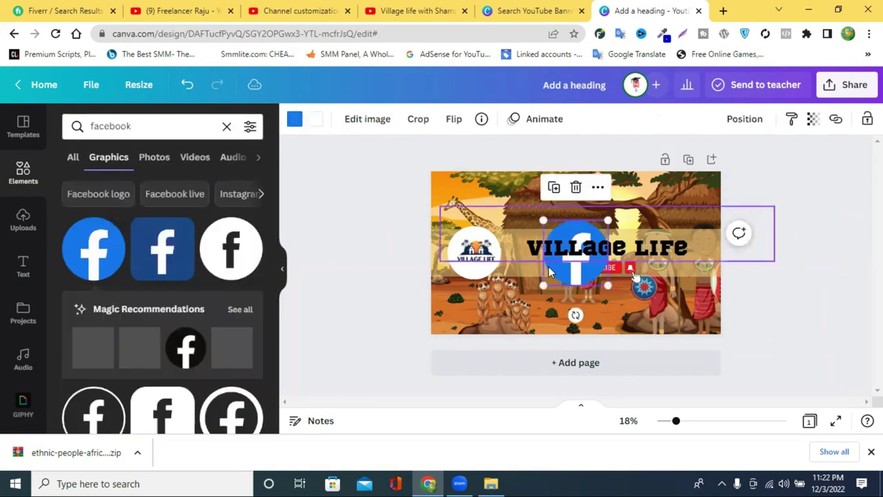
pyautogui.moveTo(578, 288); pyautogui.dragTo(704, 252)
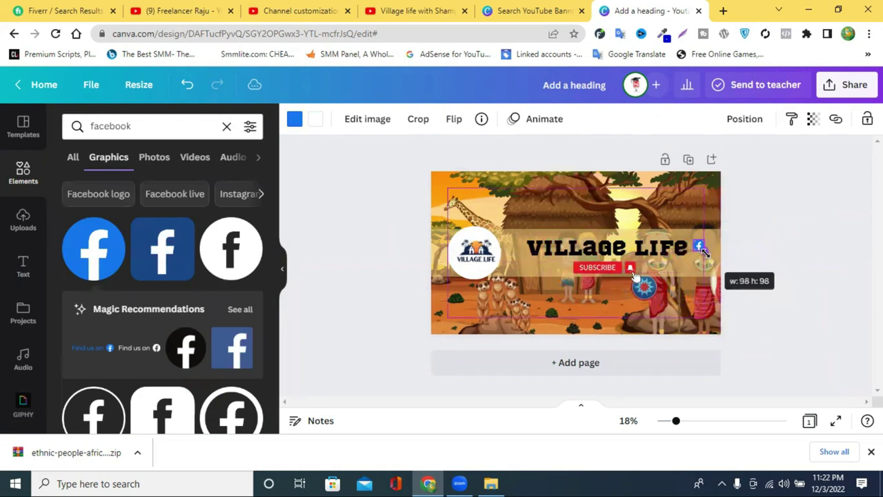
pyautogui.click(790, 264)
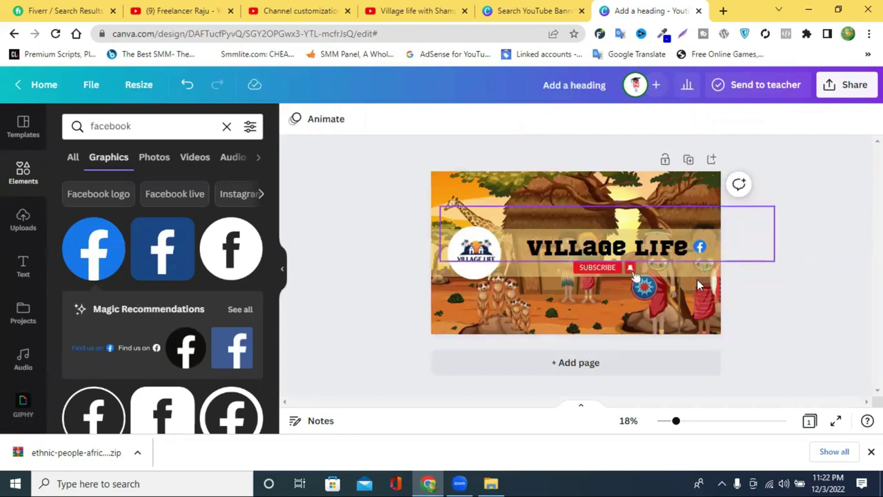
# - Replace the graphics search term with instagram
pyautogui.tripleClick(144, 131)
pyautogui.write('ins')
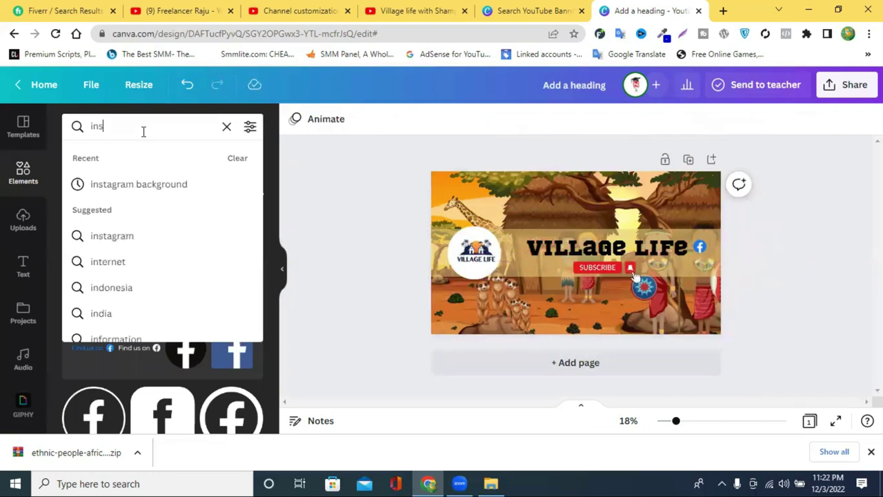
pyautogui.write('tagram')
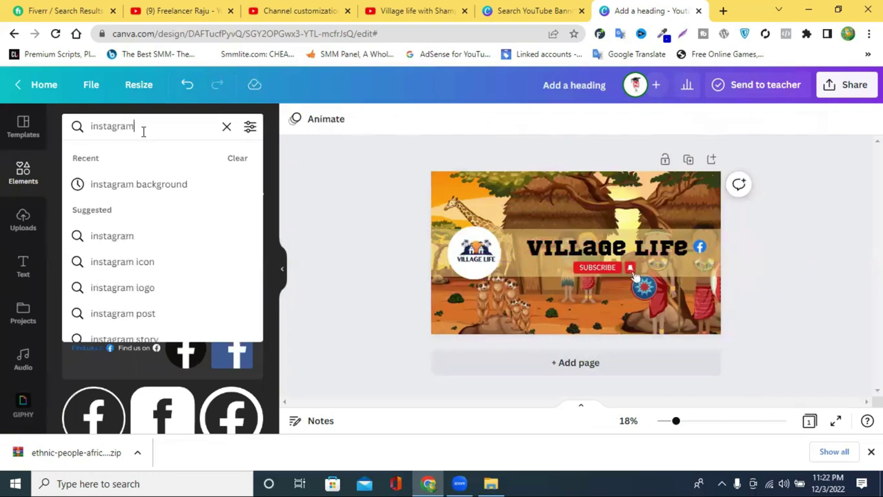
pyautogui.press('Return')
# - Add the colour-gradient Instagram icon, shrink it to match the Facebook icon and place it directly to that icon's right
pyautogui.click(93, 262)
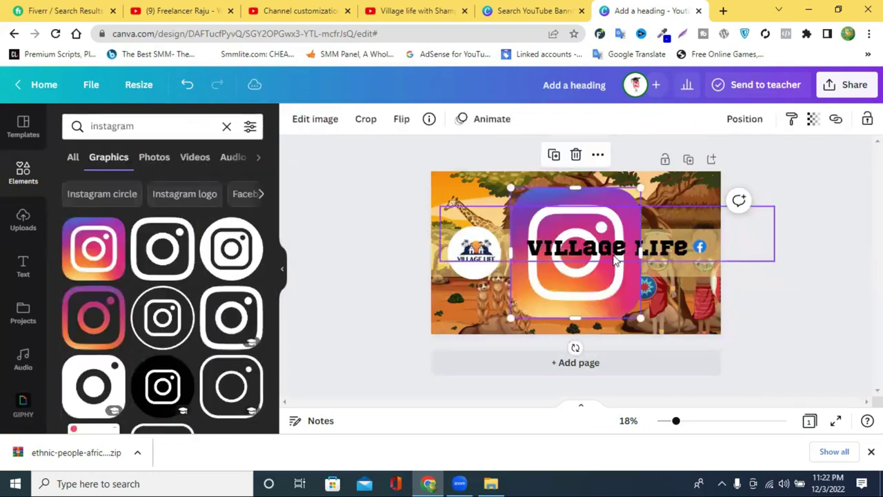
pyautogui.moveTo(577, 294); pyautogui.dragTo(774, 334)
pyautogui.moveTo(836, 356); pyautogui.dragTo(716, 246)
pyautogui.click(808, 282)
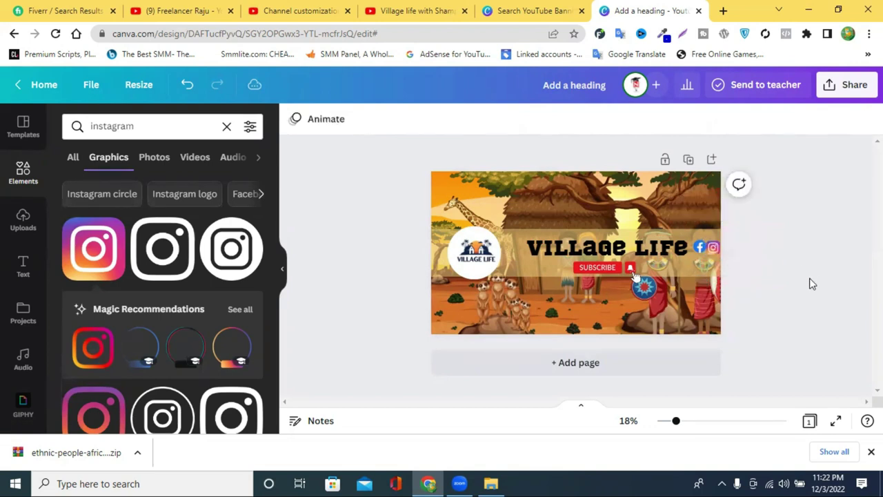
# - Narrow the Village Life heading's text box from its right side and delete the blank line above the text
pyautogui.click(696, 253)
pyautogui.moveTo(770, 244); pyautogui.dragTo(660, 240)
pyautogui.click(602, 221)
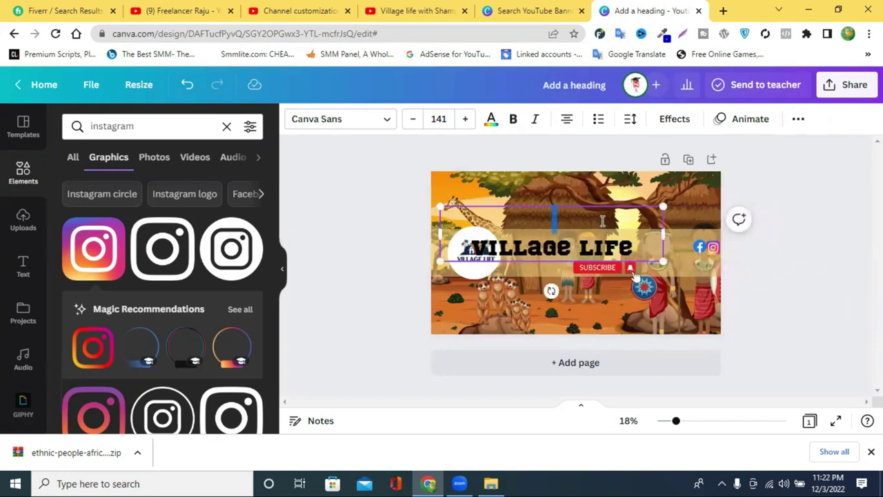
pyautogui.press('Delete')
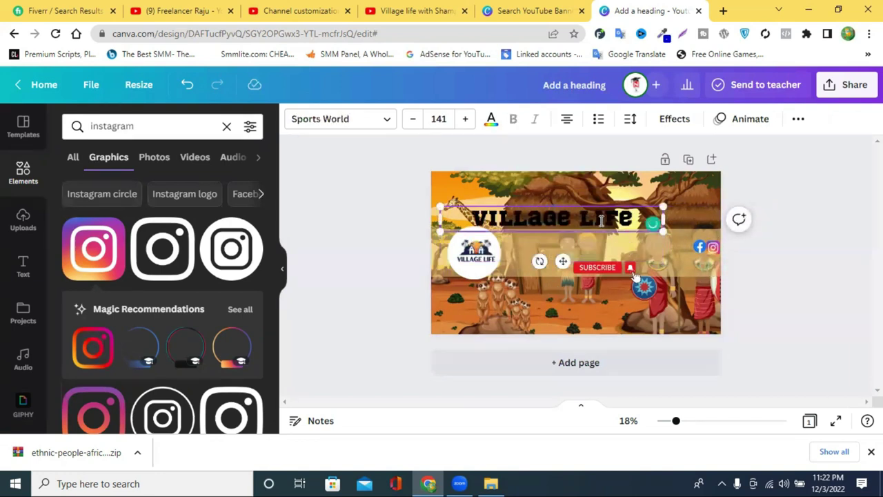
# - Move the Village Life heading back onto the translucent strip, between the round logo and the social icons
pyautogui.moveTo(587, 214); pyautogui.dragTo(628, 250)
pyautogui.hotkey('shift', 'Right')
pyautogui.hotkey('shift', 'Right')
pyautogui.hotkey('shift', 'Right')
pyautogui.hotkey('shift', 'Right')
pyautogui.hotkey('shift', 'Right')
pyautogui.hotkey('shift', 'Right')
pyautogui.hotkey('shift', 'Right')
pyautogui.hotkey('shift', 'Right')
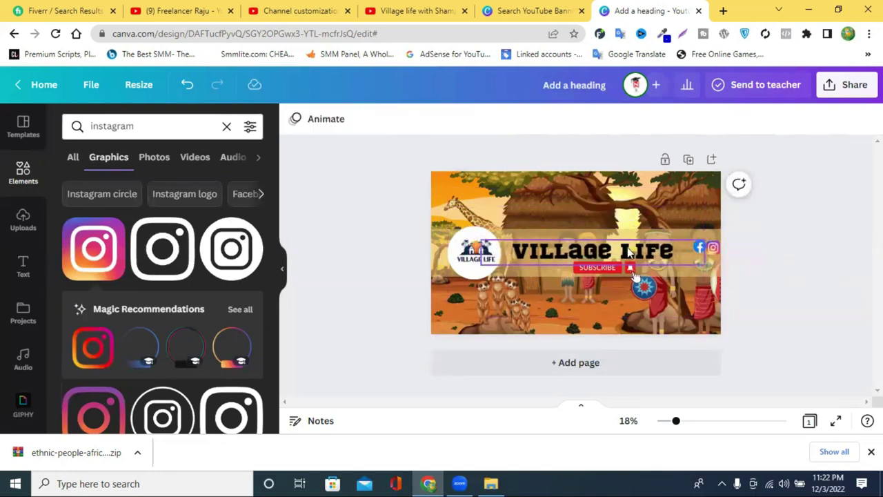
# - Shift the Facebook and Instagram icons left so they sit level with the heading and inside the banner's right edge
pyautogui.moveTo(703, 256)
pyautogui.mouseDown()
pyautogui.moveTo(632, 249)
pyautogui.moveTo(703, 252)
pyautogui.mouseUp()
pyautogui.click(753, 256)
pyautogui.click(699, 249)
pyautogui.click(713, 249)
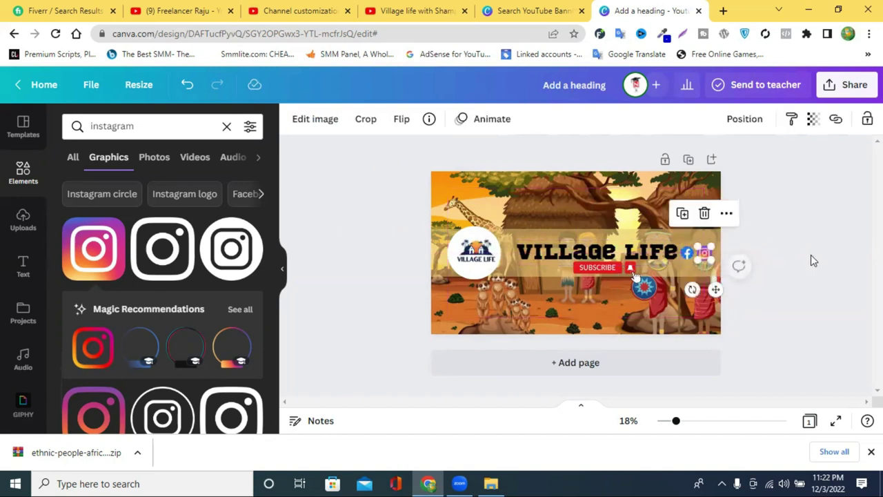
# - Nudge the VILLAGE LIFE title and the Instagram and Facebook icons slightly upward on the banner
pyautogui.click(810, 254)
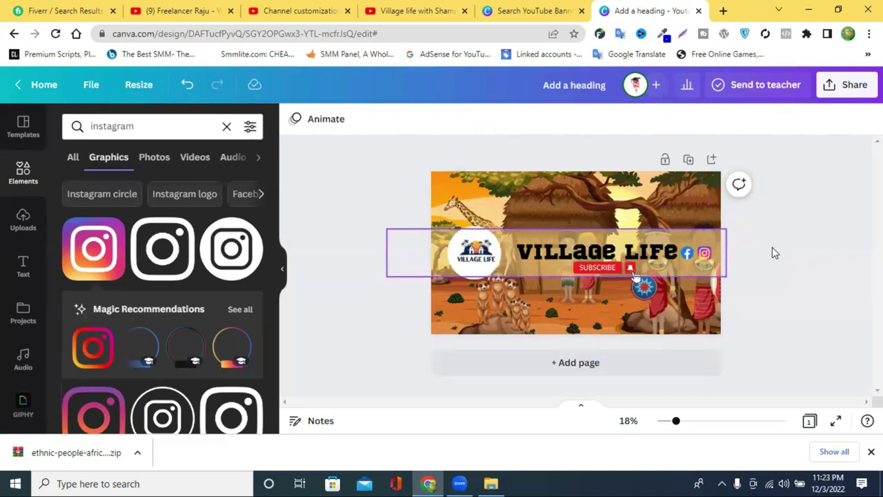
pyautogui.click(626, 250)
pyautogui.click(626, 250)
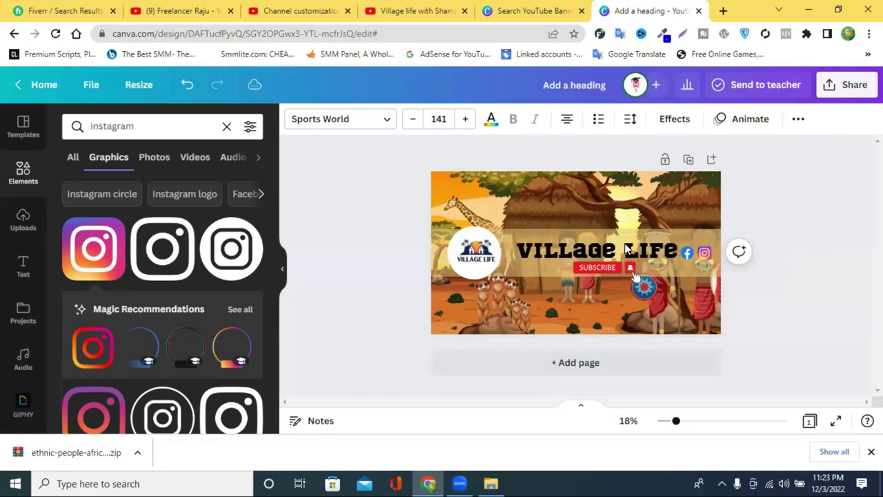
pyautogui.press('Escape')
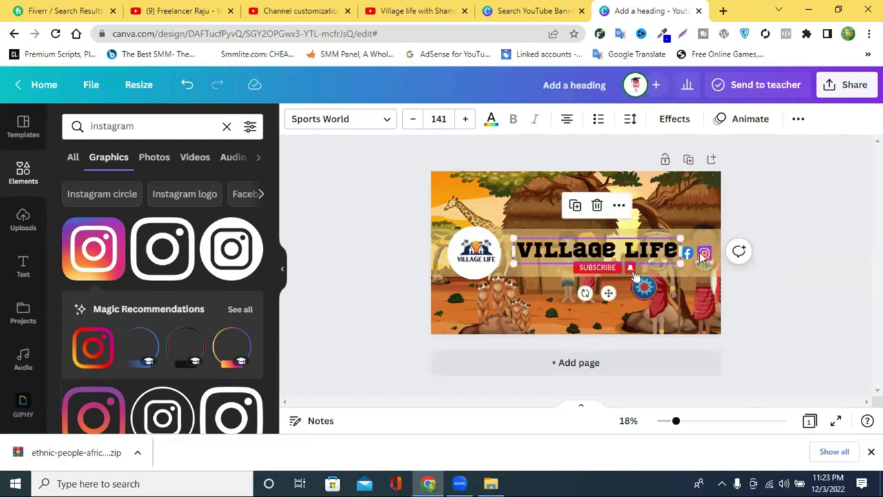
pyautogui.click(702, 253)
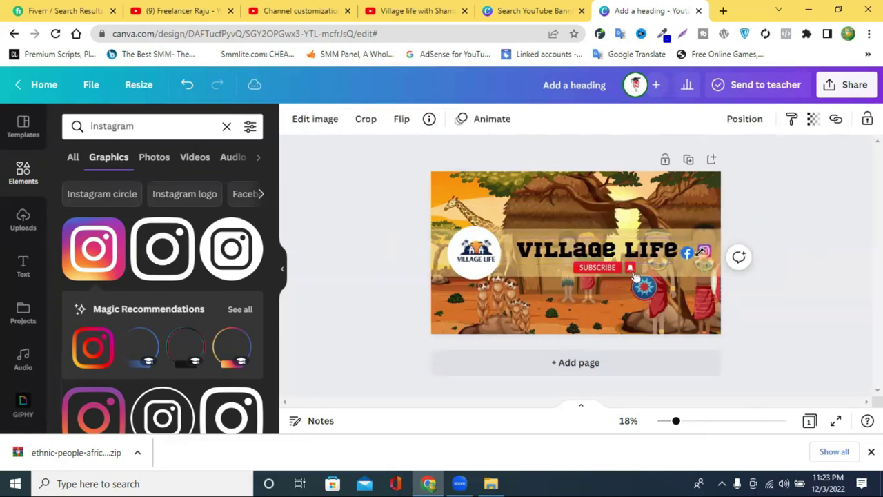
pyautogui.click(685, 252)
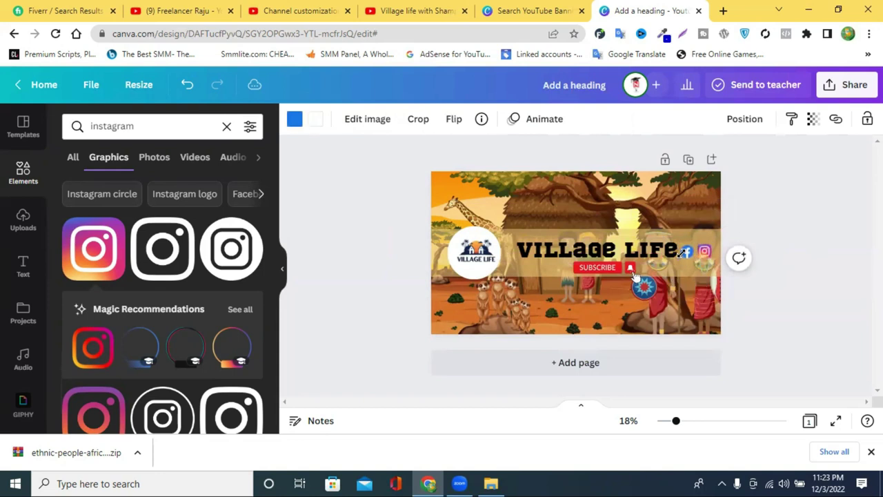
pyautogui.click(757, 231)
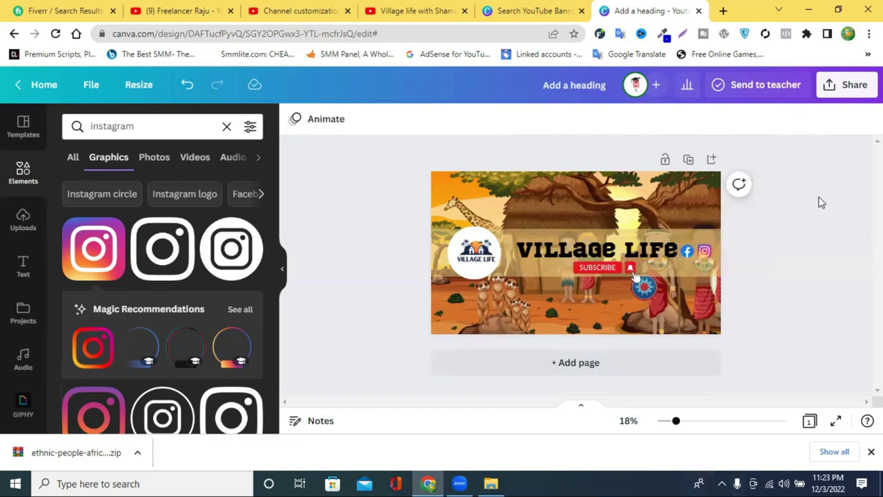
# - Download the finished banner design as a PNG at 2,560 × 1,440 px
pyautogui.click(839, 87)
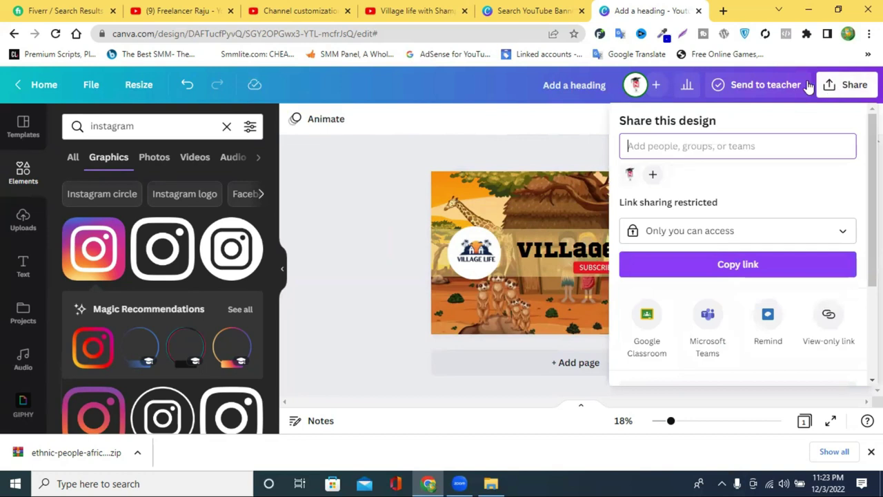
pyautogui.scroll(-2, 757, 237)
pyautogui.click(672, 266)
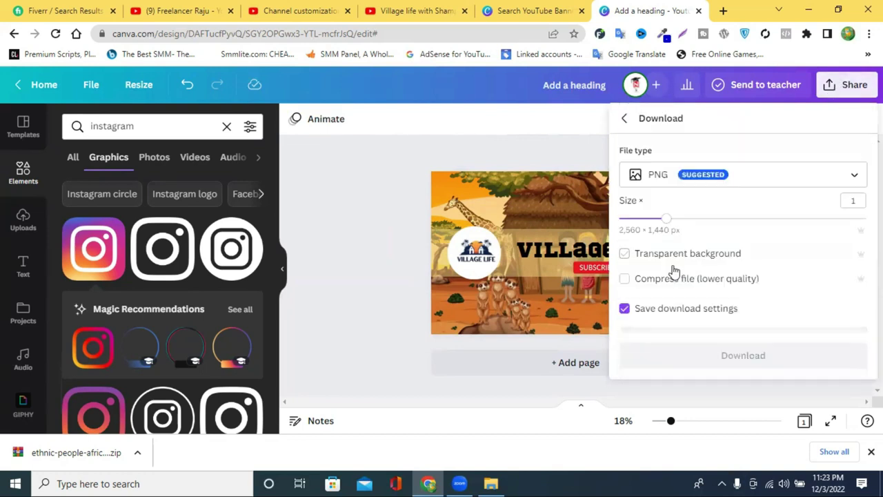
pyautogui.click(745, 361)
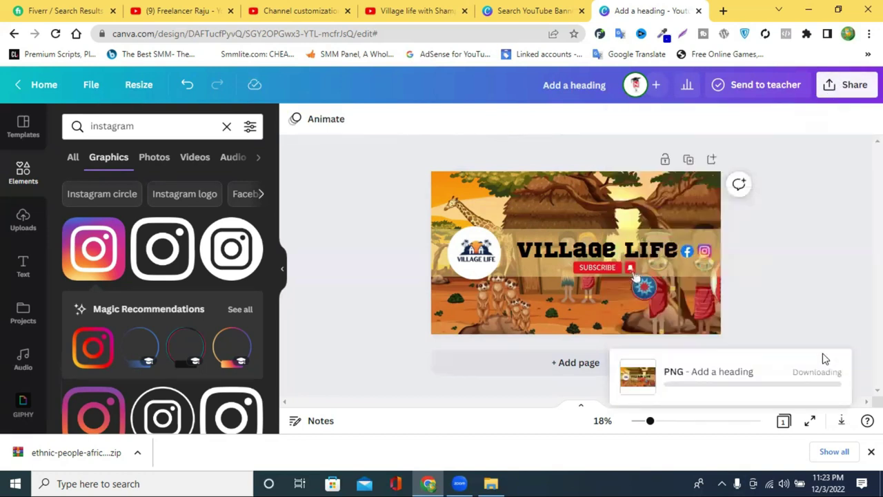
pyautogui.click(368, 235)
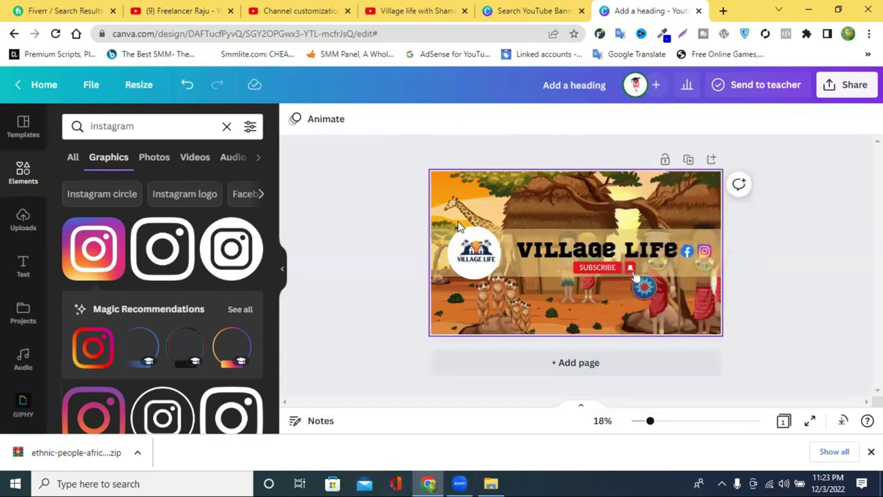
# - Switch to YouTube Studio and upload the "Add a heading" image as the channel's banner, accepting the default crop
pyautogui.click(293, 10)
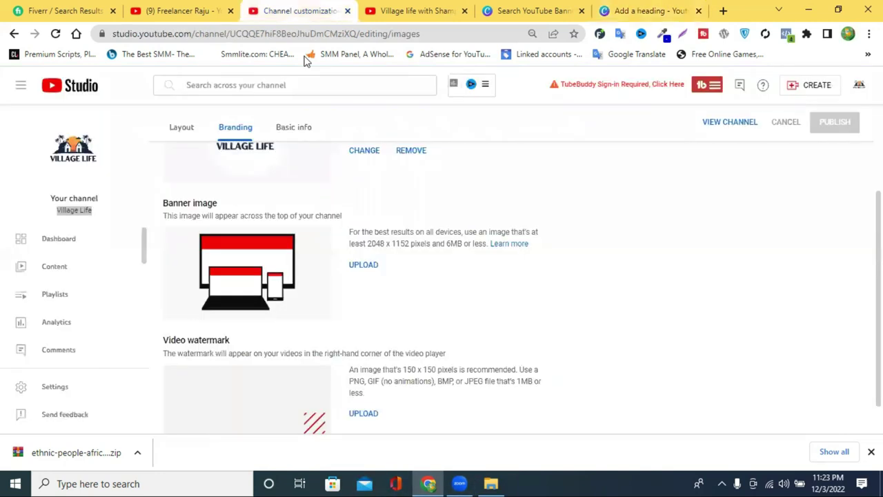
pyautogui.click(355, 267)
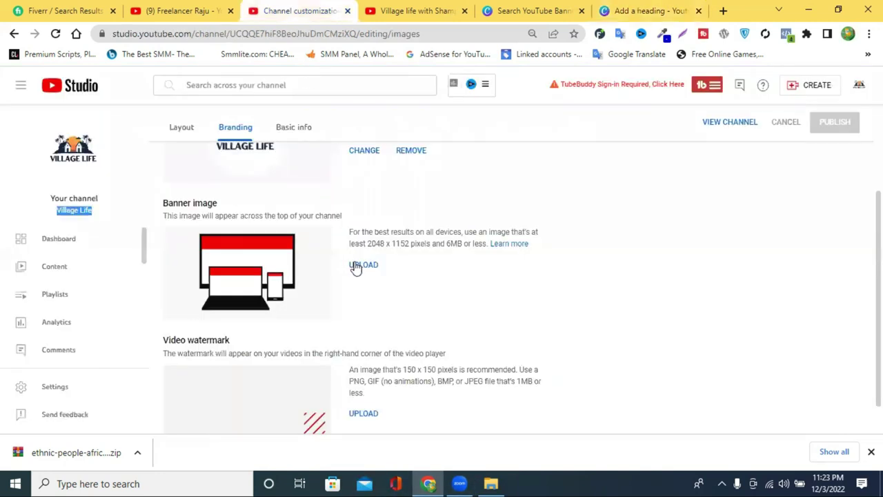
pyautogui.click(355, 267)
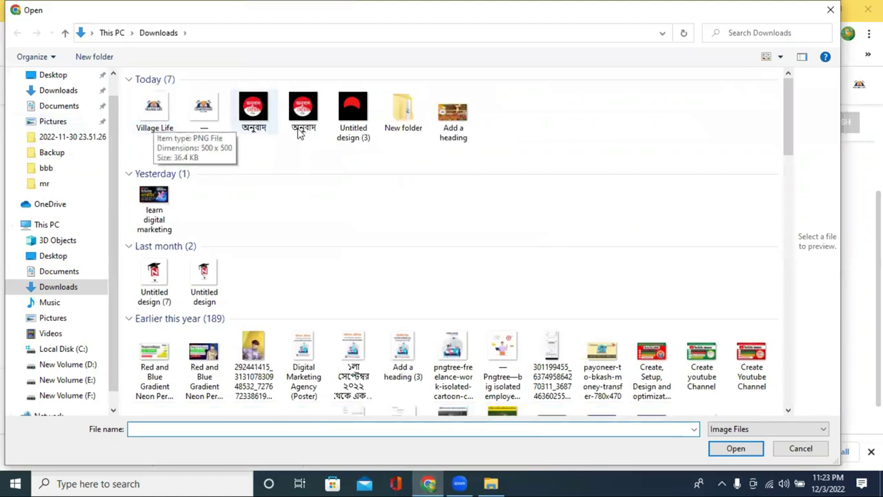
pyautogui.click(453, 118)
pyautogui.press('Return')
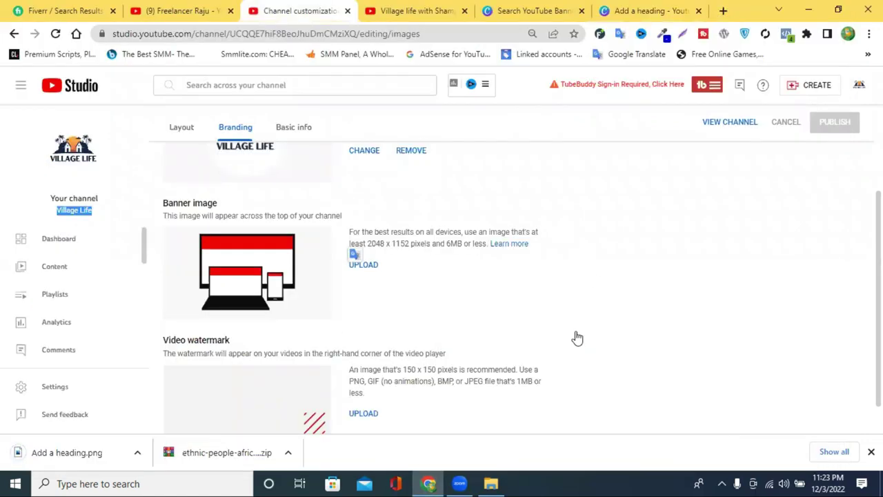
pyautogui.scroll(-2, 577, 337)
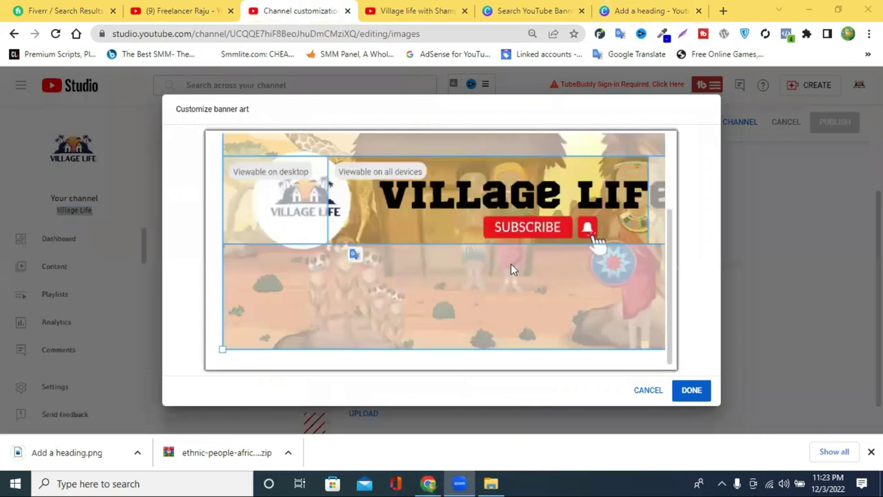
pyautogui.click(580, 227)
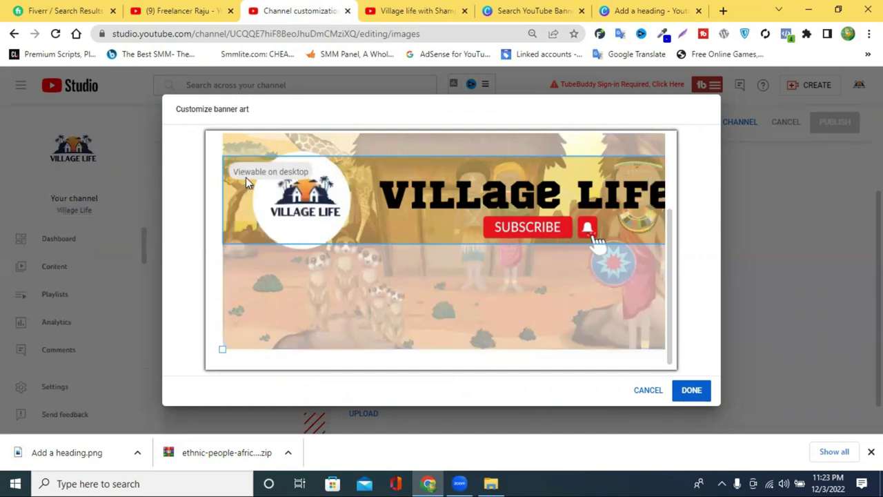
pyautogui.click(684, 394)
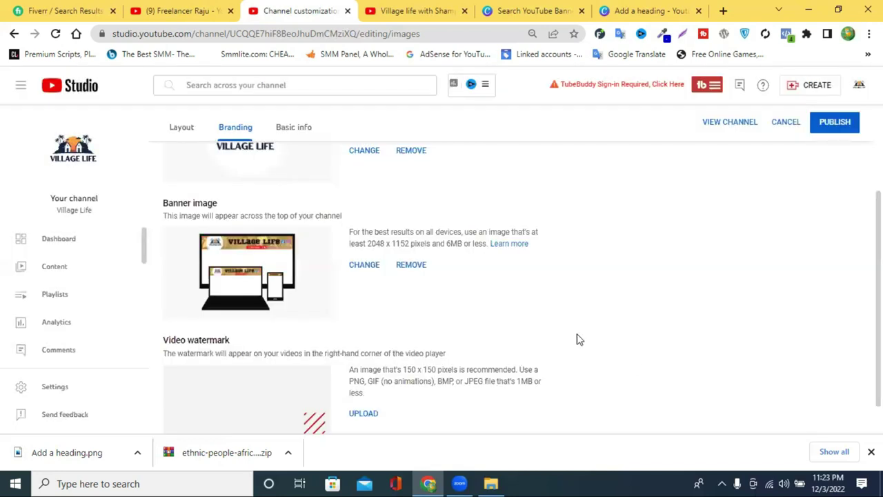
# - Switch to the example village-life channel on YouTube and look through its home page and recently uploaded videos
pyautogui.scroll(3, 380, 294)
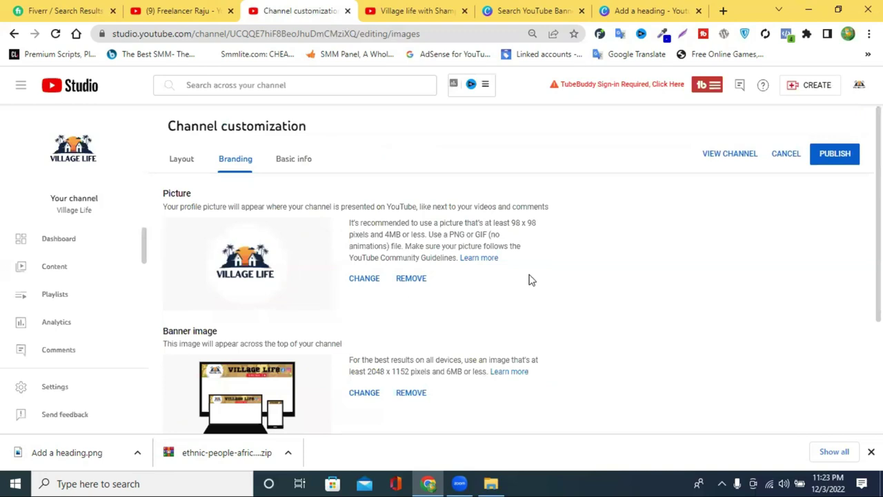
pyautogui.scroll(-3, 301, 340)
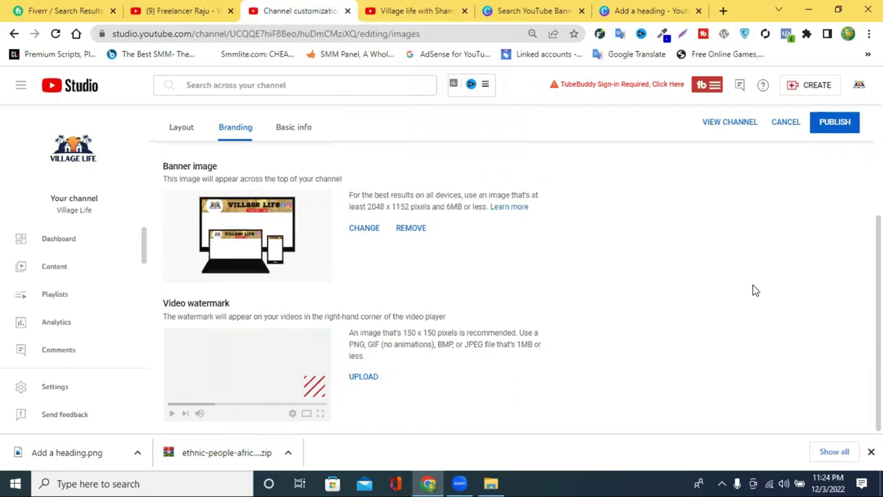
pyautogui.click(376, 13)
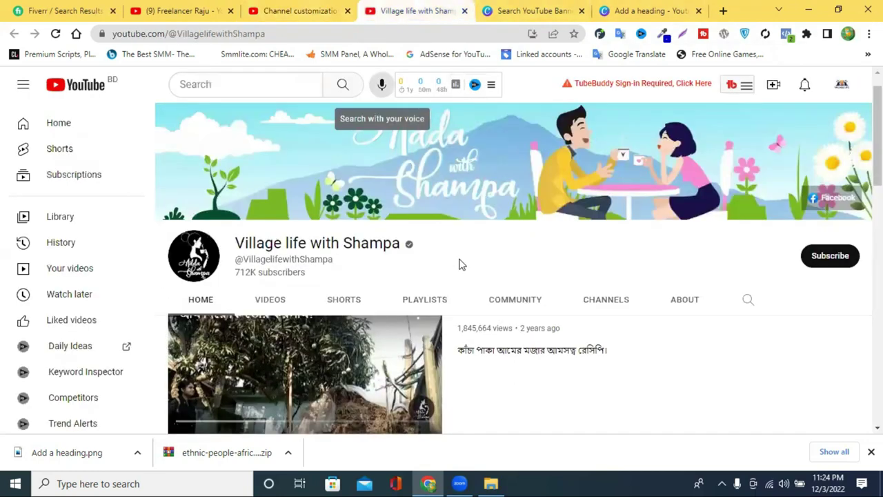
pyautogui.scroll(-5, 390, 293)
pyautogui.scroll(1, 390, 294)
pyautogui.scroll(-2, 390, 285)
pyautogui.scroll(4, 345, 269)
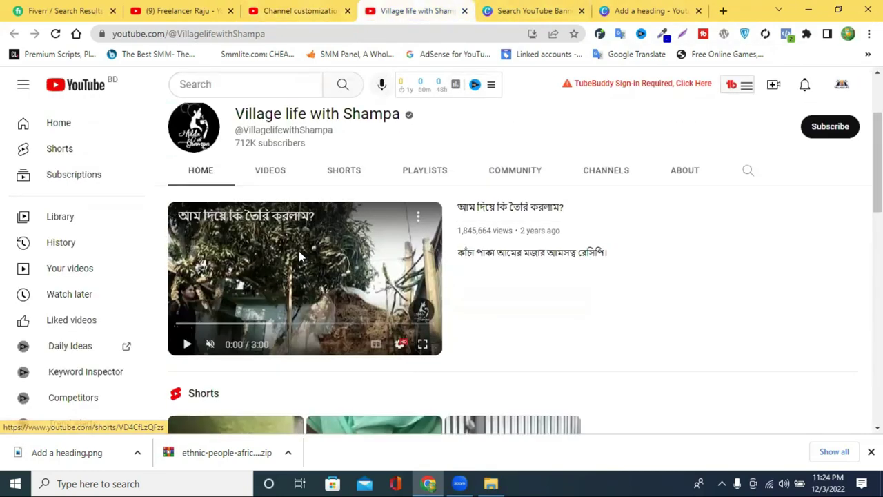
pyautogui.click(270, 174)
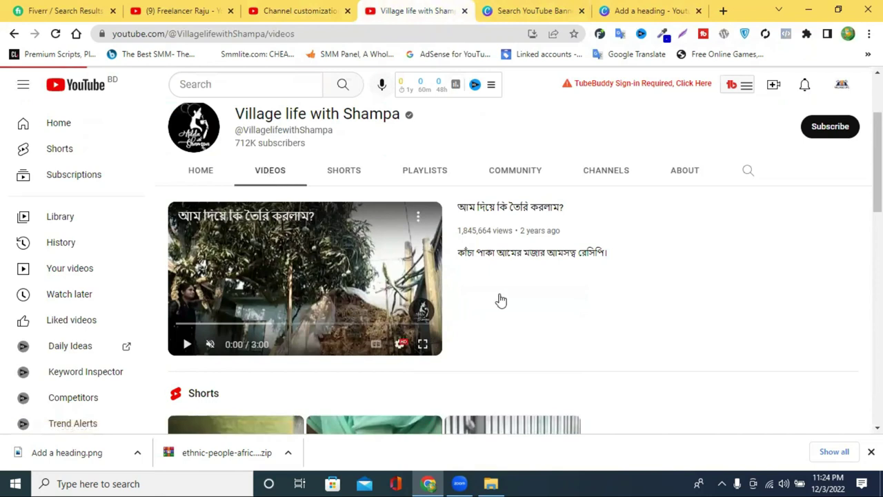
pyautogui.scroll(-2, 498, 299)
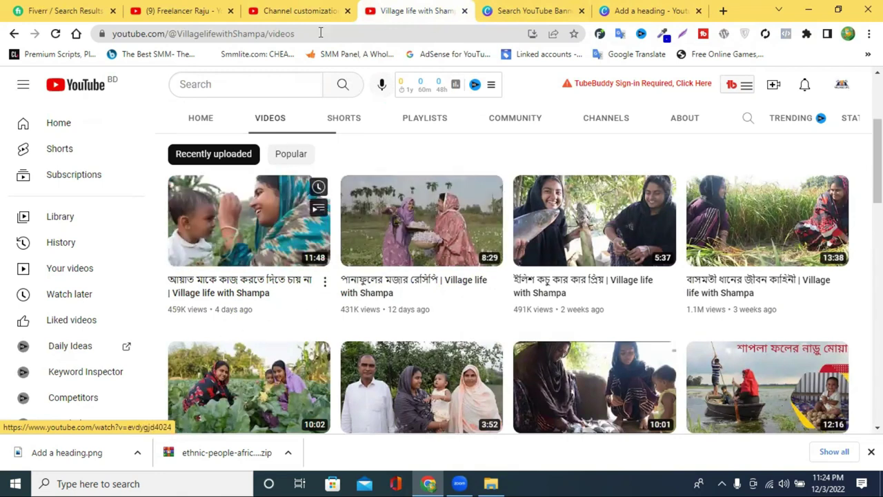
# - Return to the channel customization in YouTube Studio and upload the "Village Life" image as the video watermark
pyautogui.click(312, 7)
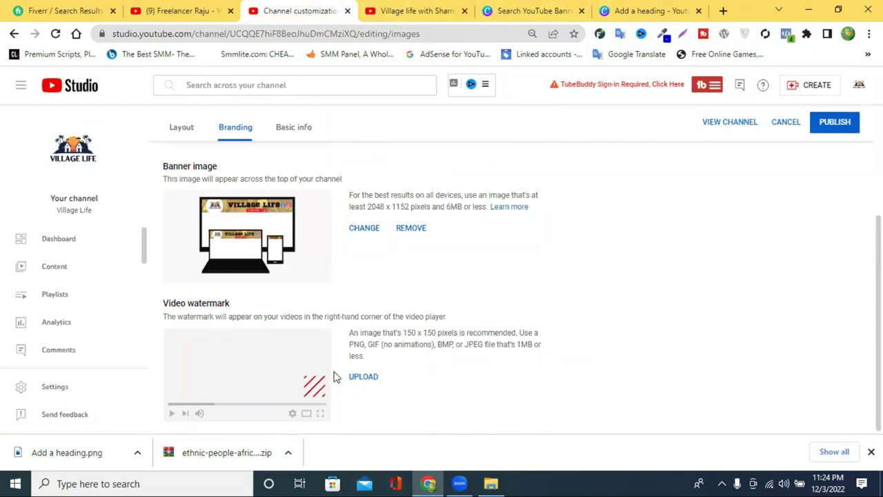
pyautogui.click(364, 378)
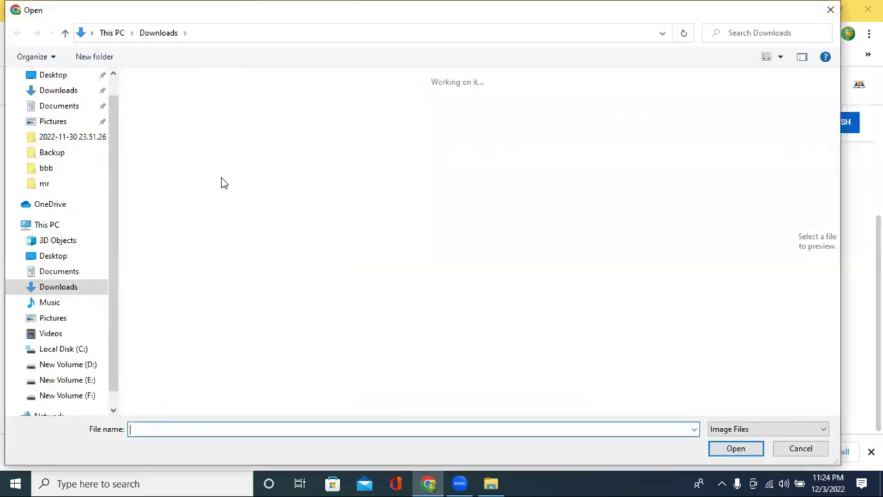
pyautogui.click(203, 120)
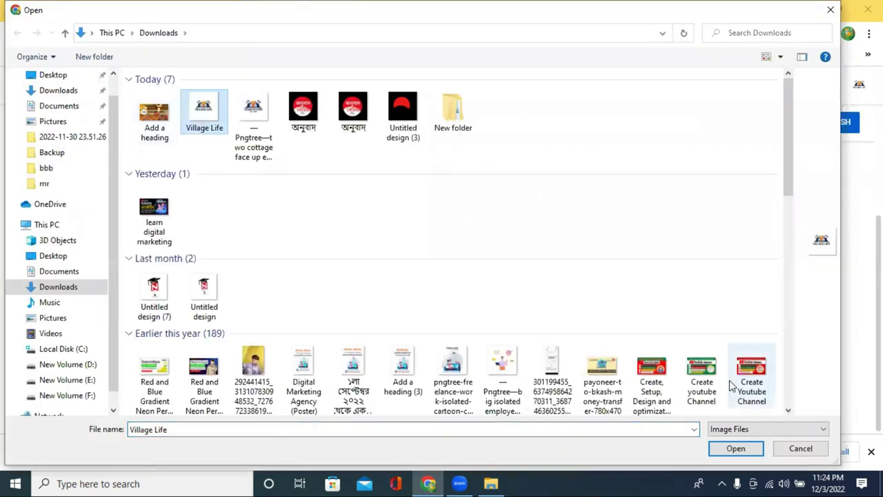
pyautogui.click(726, 449)
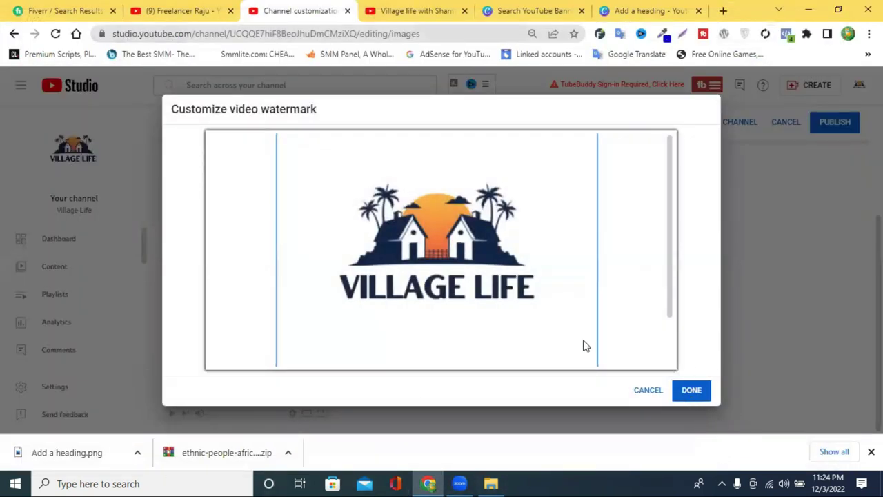
# - Crop the watermark to a smaller square centred on the logo, accept it, and publish the branding changes
pyautogui.scroll(-2, 583, 345)
pyautogui.moveTo(595, 349); pyautogui.dragTo(520, 288)
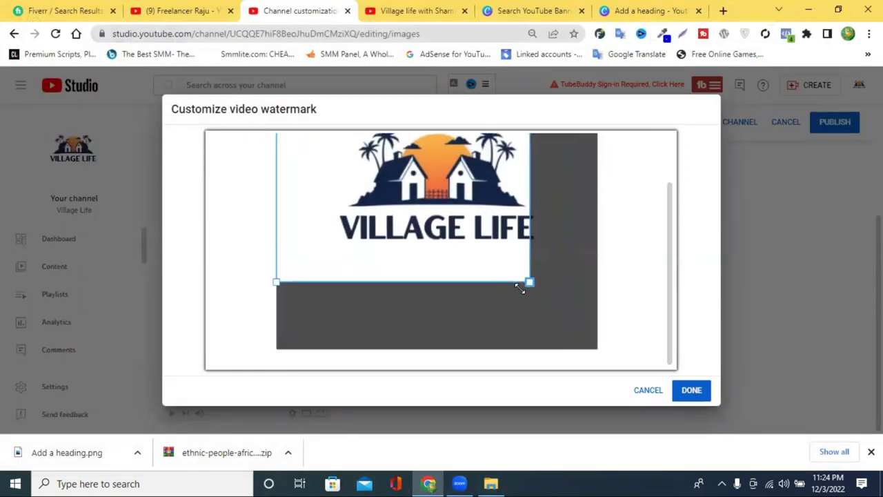
pyautogui.moveTo(432, 171); pyautogui.dragTo(434, 176)
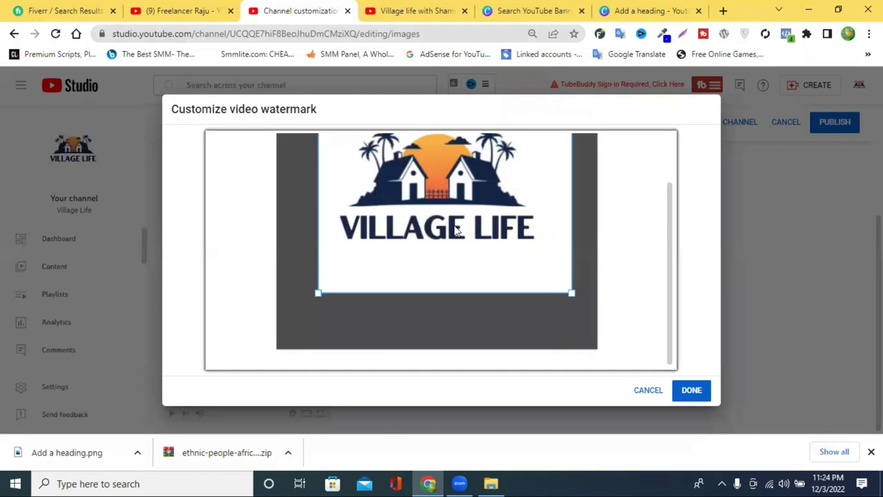
pyautogui.scroll(1, 495, 314)
pyautogui.click(692, 391)
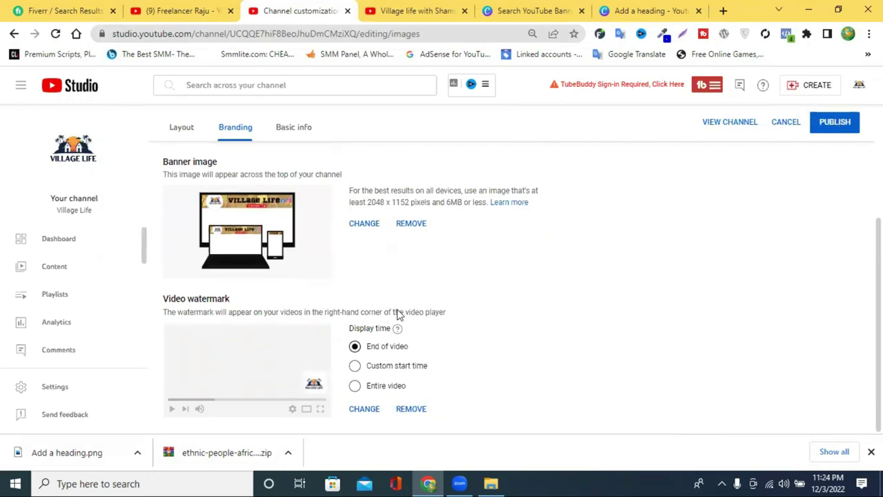
pyautogui.scroll(3, 398, 314)
pyautogui.click(837, 154)
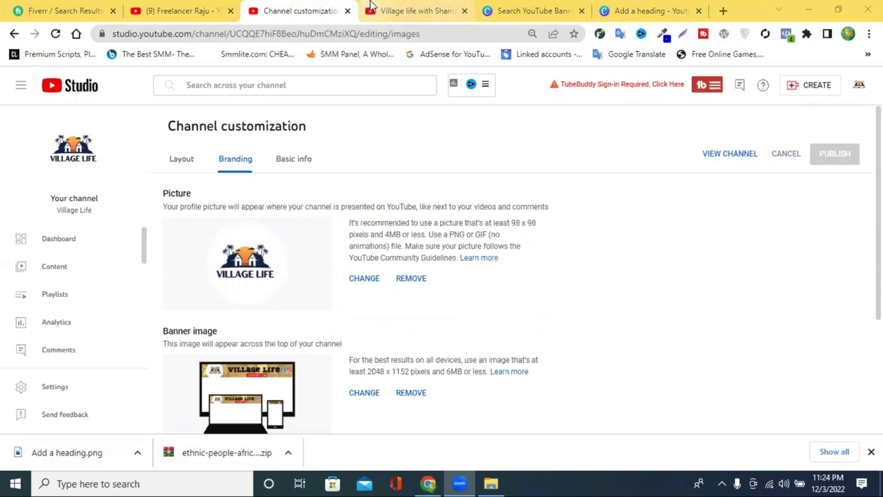
# - Open the own Village Life channel page on YouTube, reload it to check the published branding, and return to the channel customization
pyautogui.click(391, 13)
pyautogui.click(842, 85)
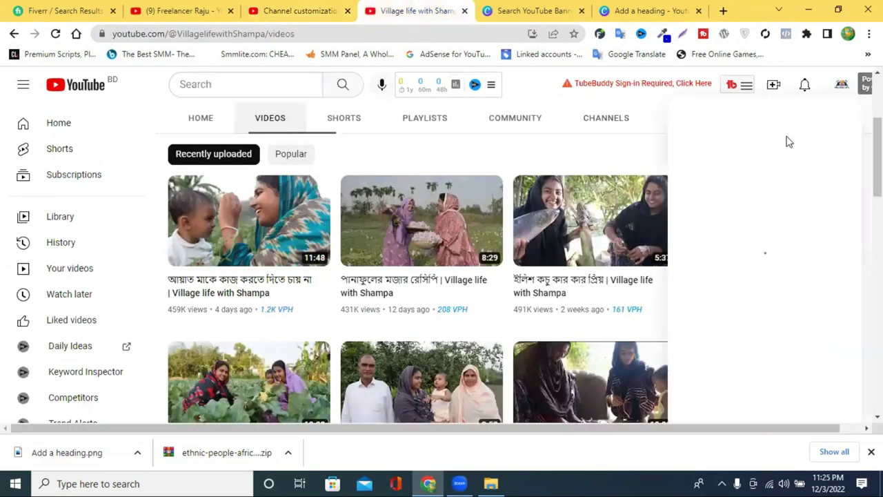
pyautogui.click(716, 162)
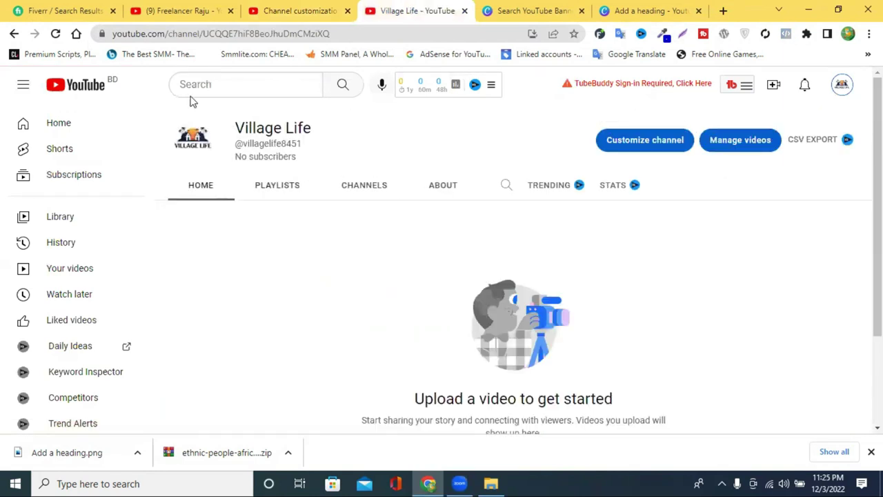
pyautogui.click(56, 33)
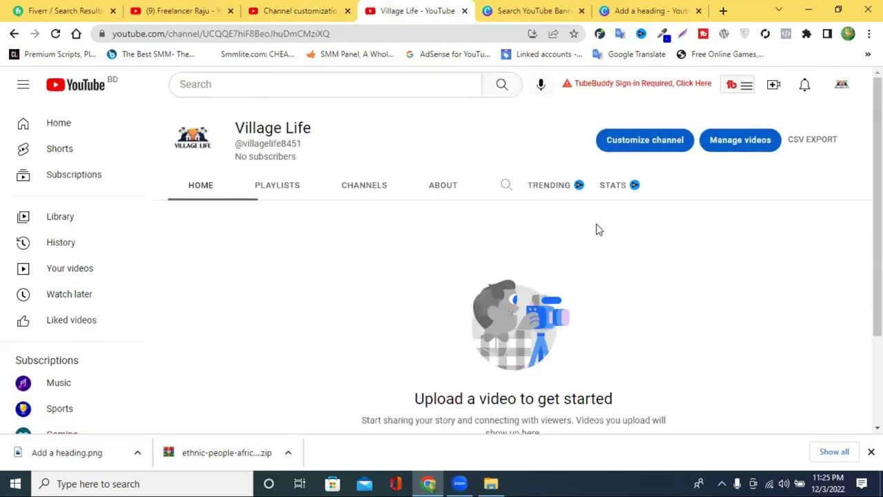
pyautogui.click(300, 11)
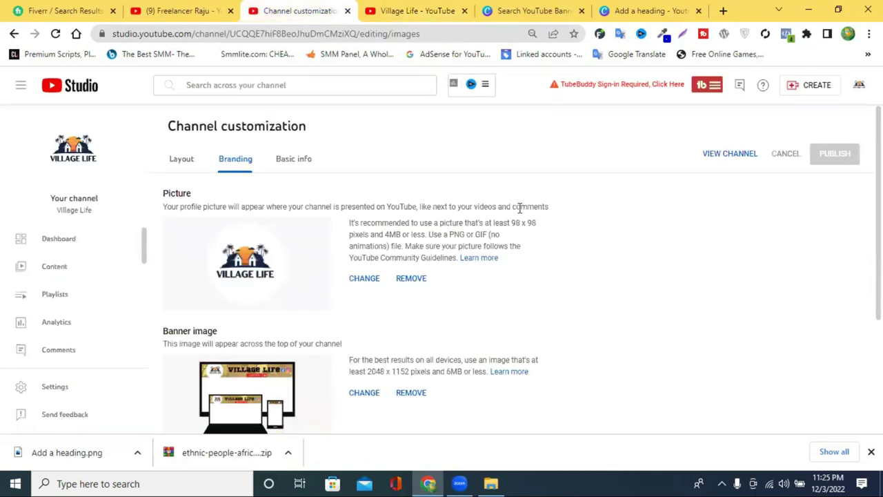
# - Switch to the Village Life channel page, open its video management page, and close that page again
pyautogui.scroll(-3, 589, 302)
pyautogui.scroll(3, 589, 301)
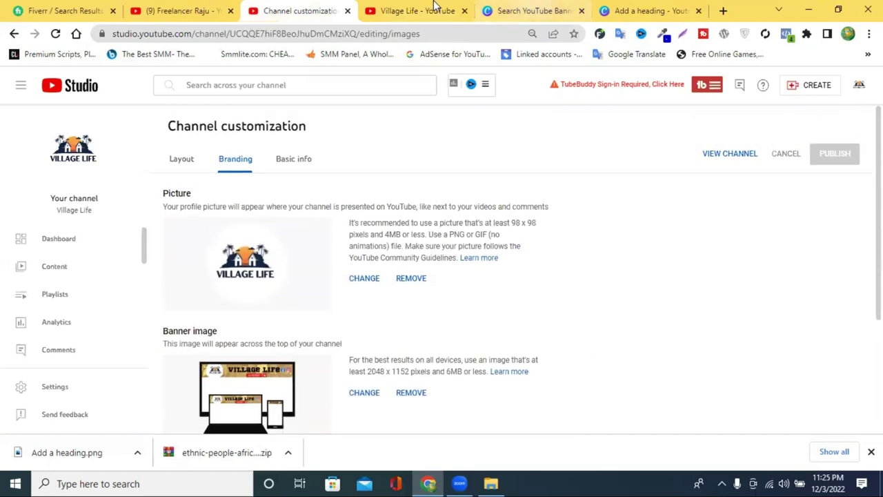
pyautogui.click(434, 8)
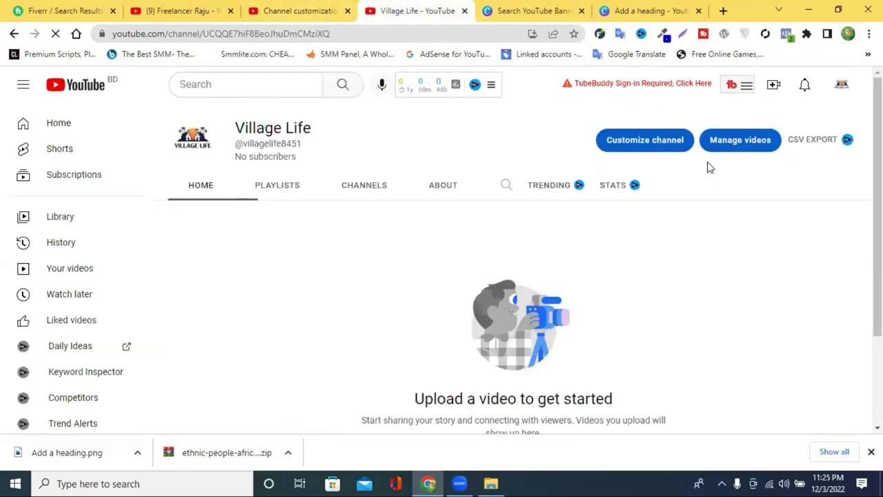
pyautogui.click(727, 142)
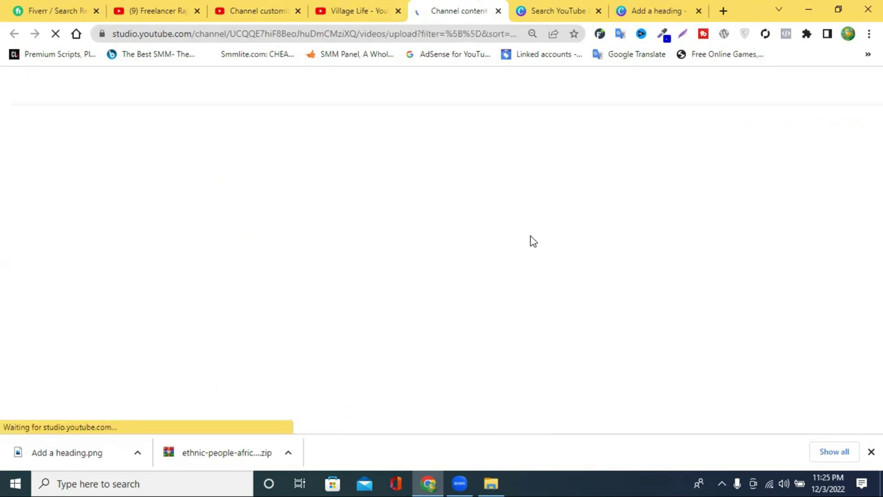
pyautogui.click(496, 11)
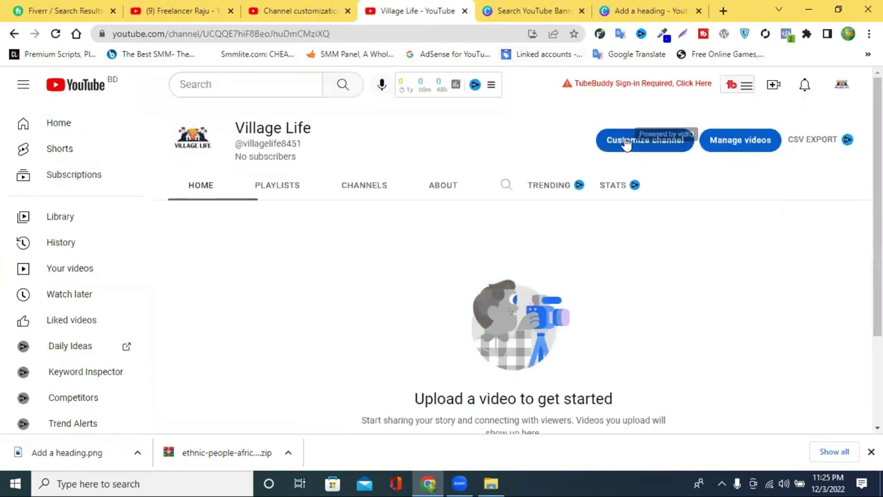
# - Open the channel customization from the Village Life page and close the two Canva tabs
pyautogui.click(627, 141)
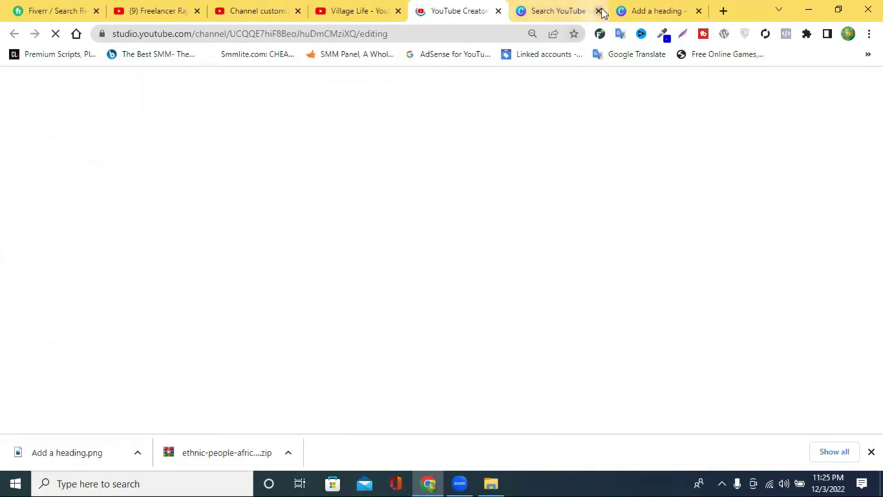
pyautogui.click(599, 11)
pyautogui.click(598, 11)
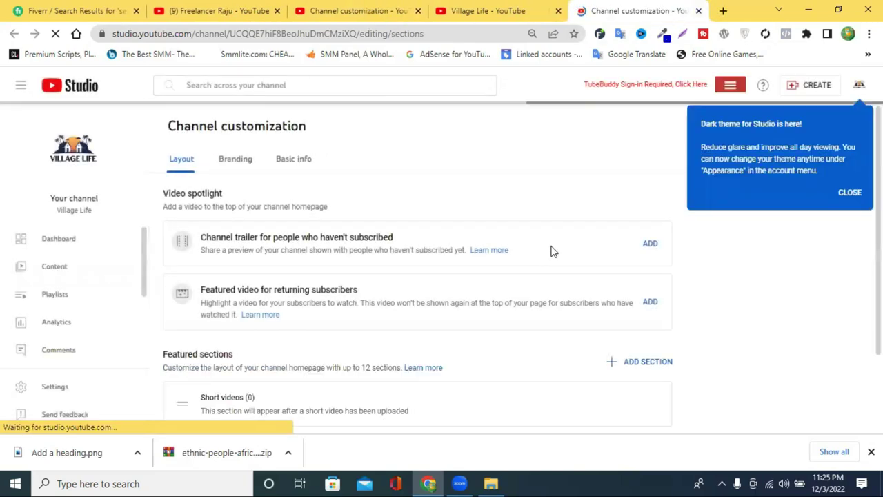
pyautogui.click(848, 192)
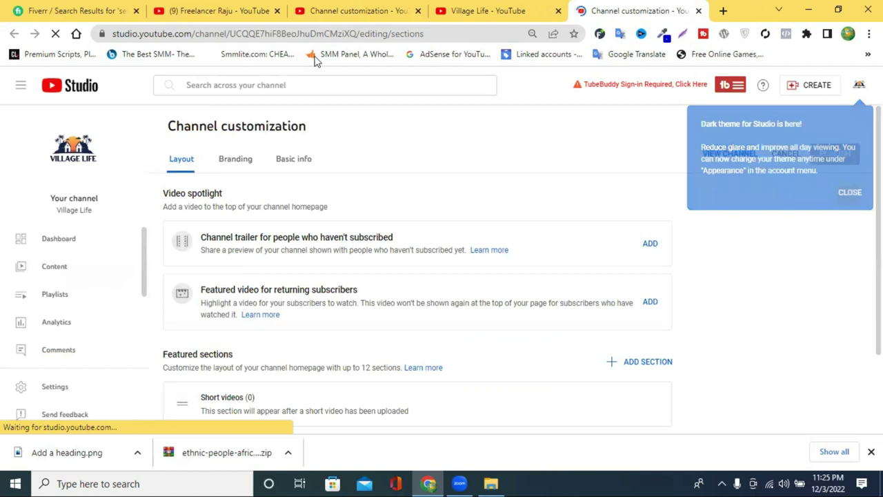
# - Copy the address of the Village Life channel page and open a new incognito window
pyautogui.click(193, 35)
pyautogui.rightClick(193, 36)
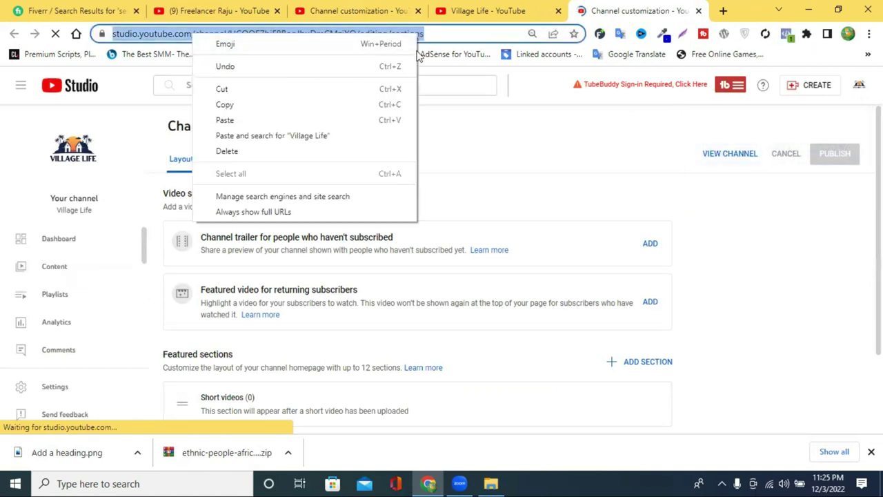
pyautogui.click(510, 9)
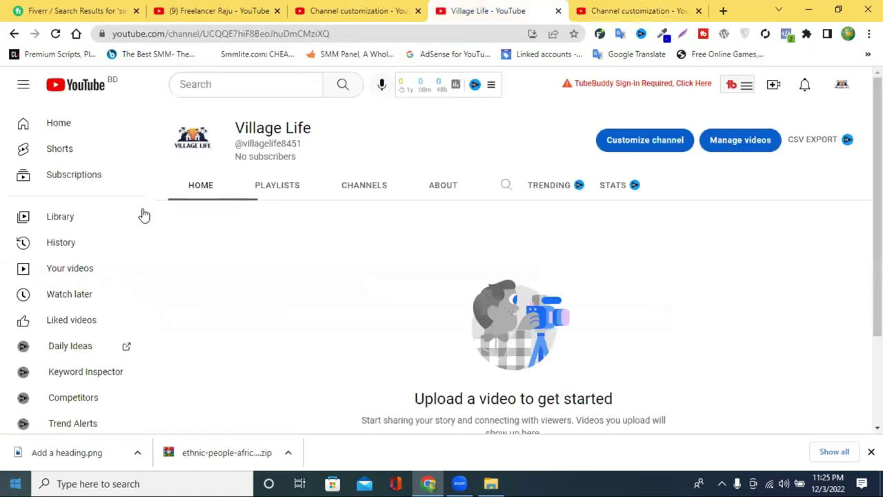
pyautogui.rightClick(233, 34)
pyautogui.click(289, 105)
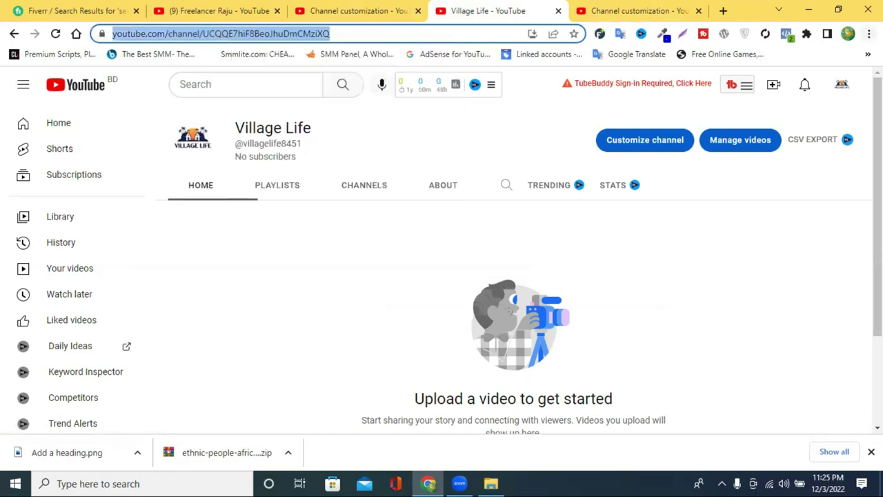
pyautogui.click(869, 34)
pyautogui.click(667, 89)
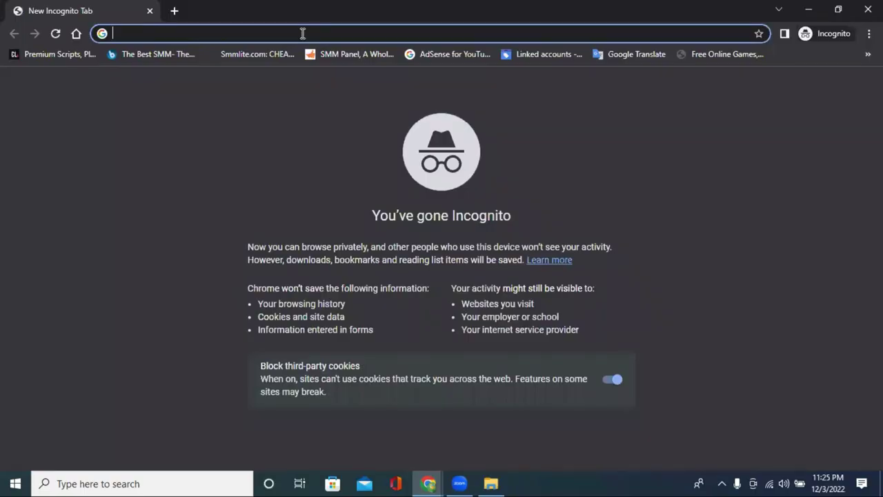
# - Load the copied channel address in the incognito window, look over the public banner and profile picture, and close the window
pyautogui.rightClick(302, 33)
pyautogui.click(365, 133)
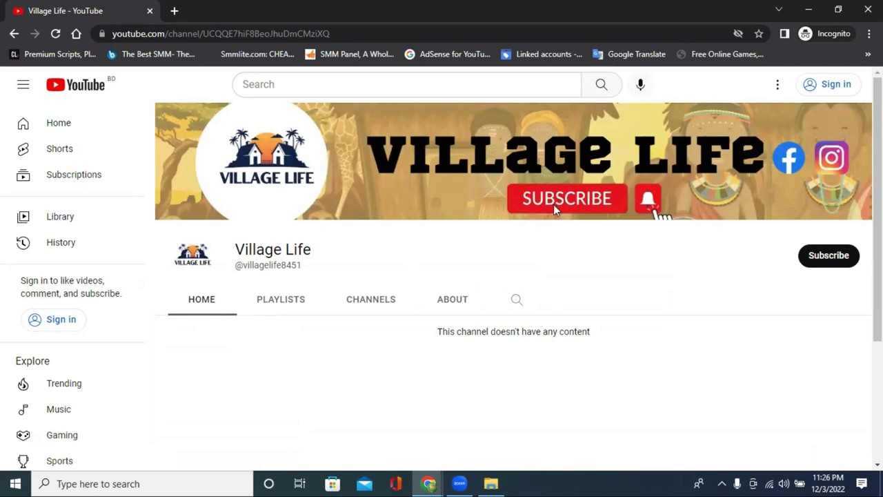
pyautogui.scroll(-2, 434, 237)
pyautogui.scroll(2, 525, 238)
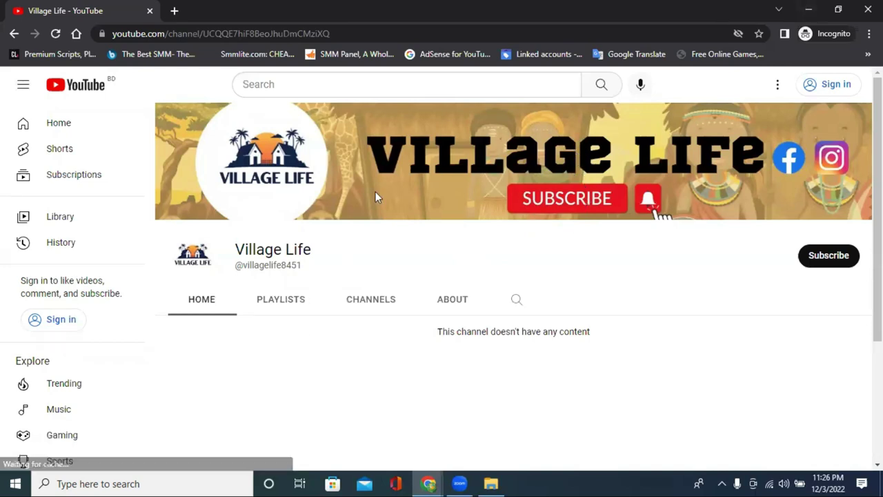
pyautogui.click(867, 10)
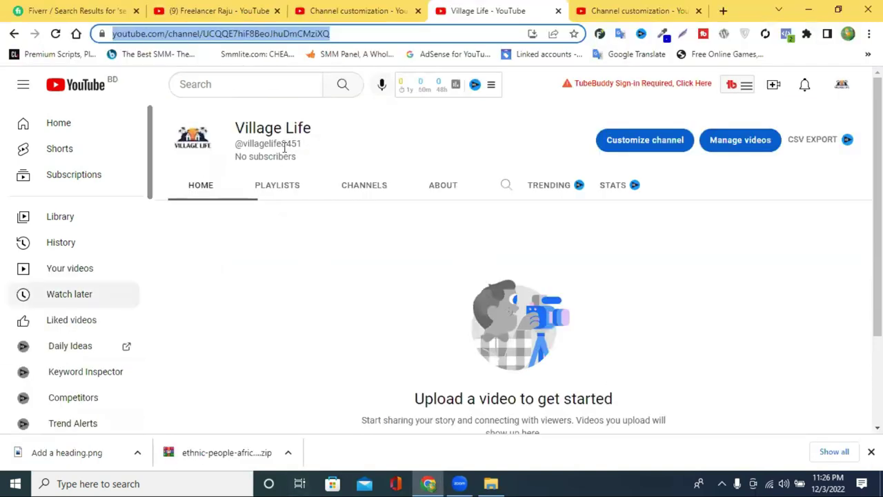
# - Return to the Layout settings of the channel customization and close the Village Life channel page's tab
pyautogui.click(621, 14)
pyautogui.click(621, 14)
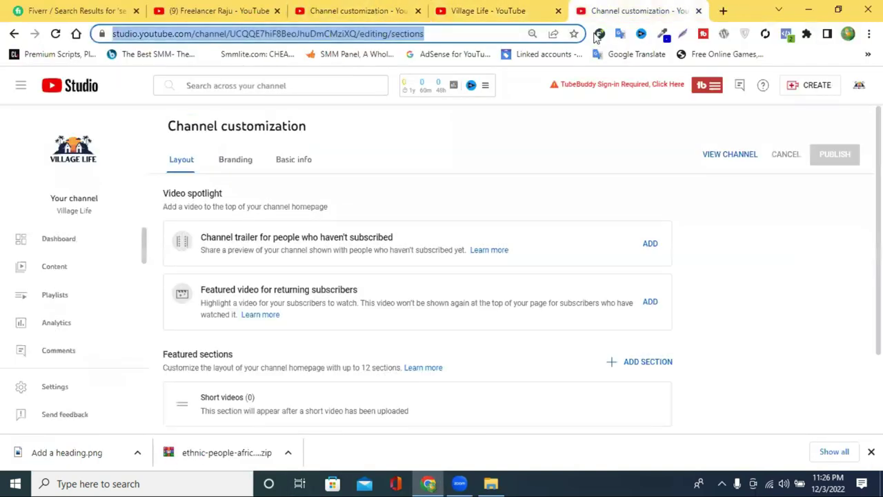
pyautogui.scroll(-1, 256, 221)
pyautogui.scroll(1, 221, 237)
pyautogui.click(238, 11)
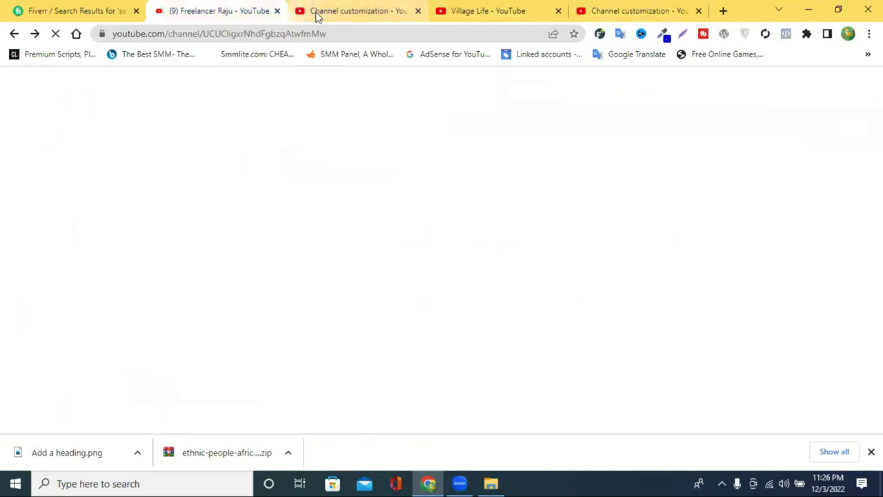
pyautogui.click(636, 7)
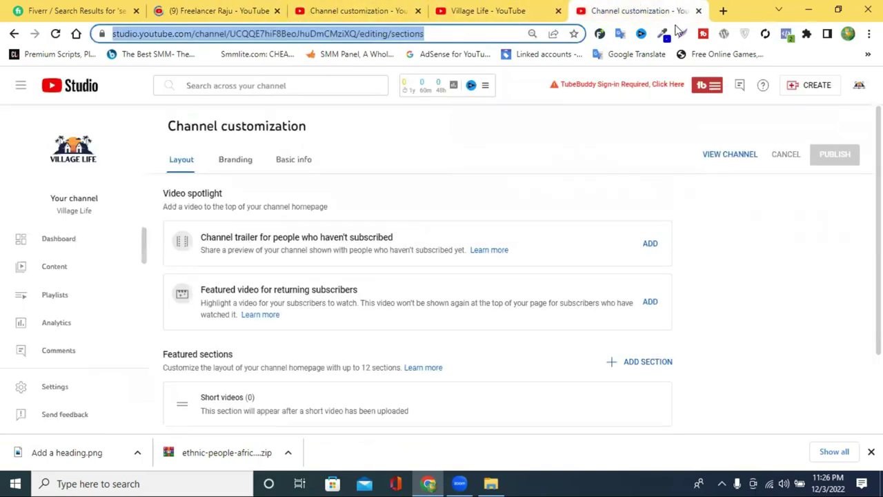
pyautogui.click(534, 10)
pyautogui.click(558, 11)
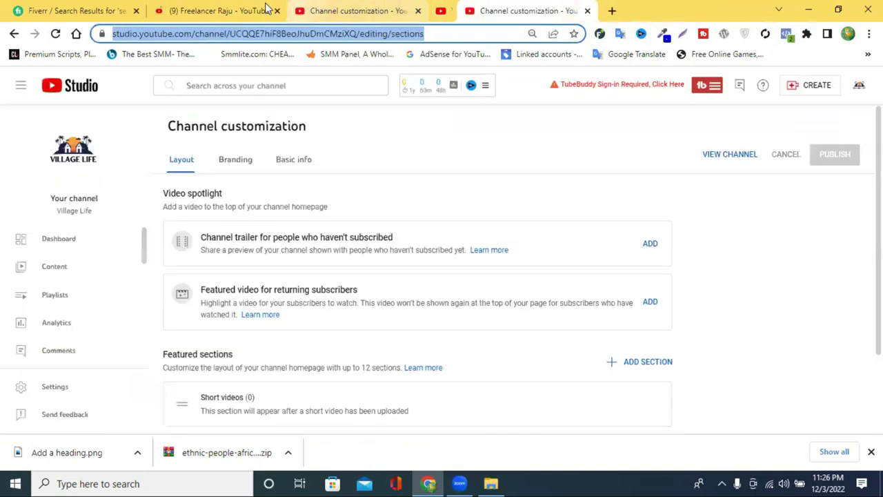
pyautogui.click(262, 10)
pyautogui.click(525, 6)
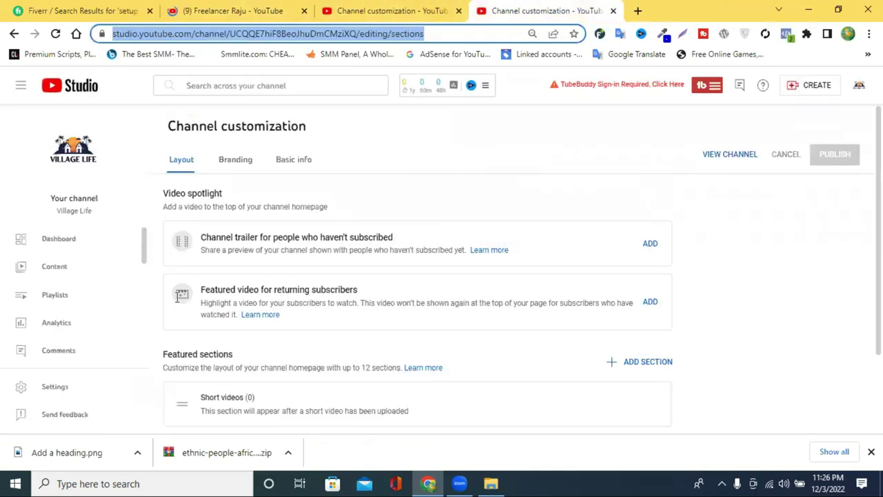
# - Compare the video spotlight and featured sections in the Layout settings with the home page of the example freelancer channel
pyautogui.scroll(-2, 278, 262)
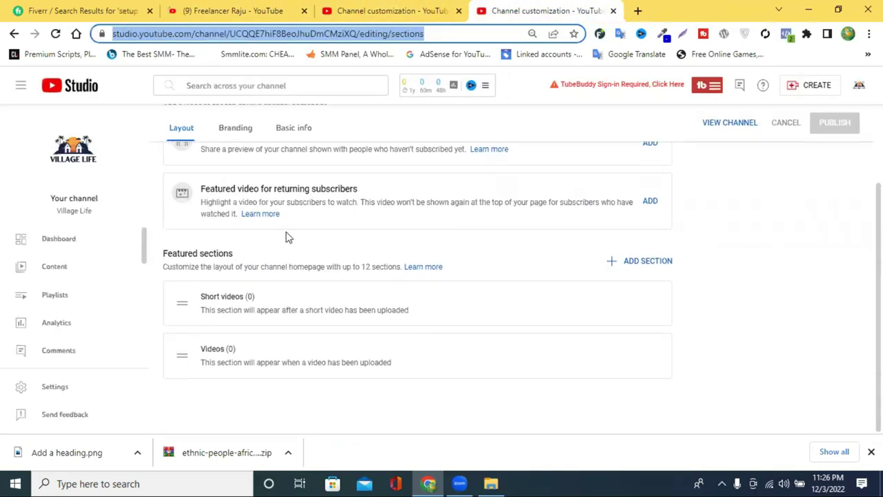
pyautogui.scroll(2, 287, 236)
pyautogui.click(200, 8)
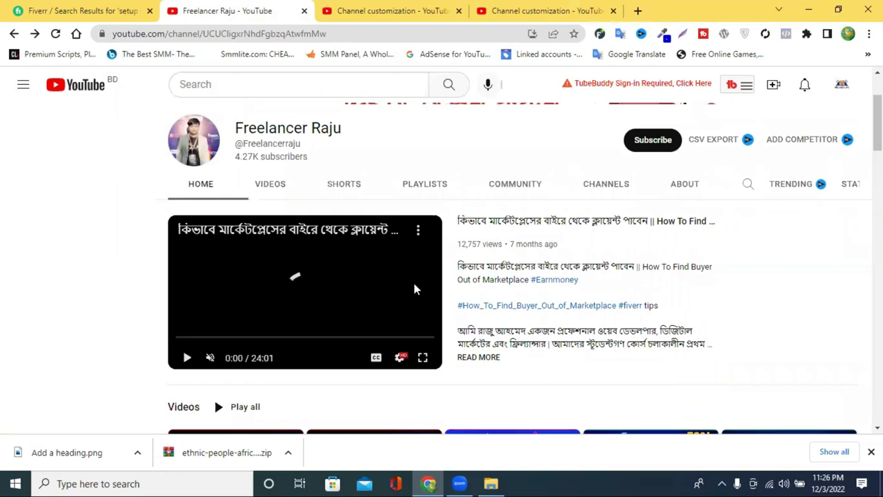
pyautogui.scroll(-3, 296, 283)
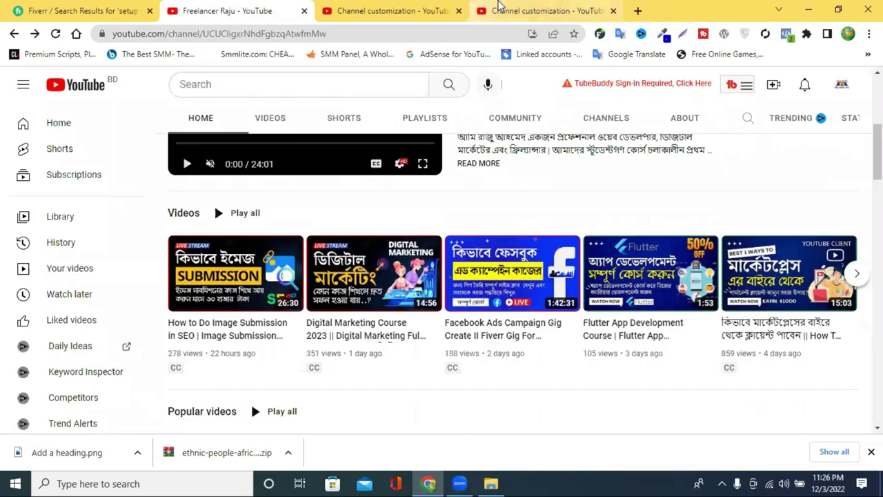
pyautogui.click(500, 9)
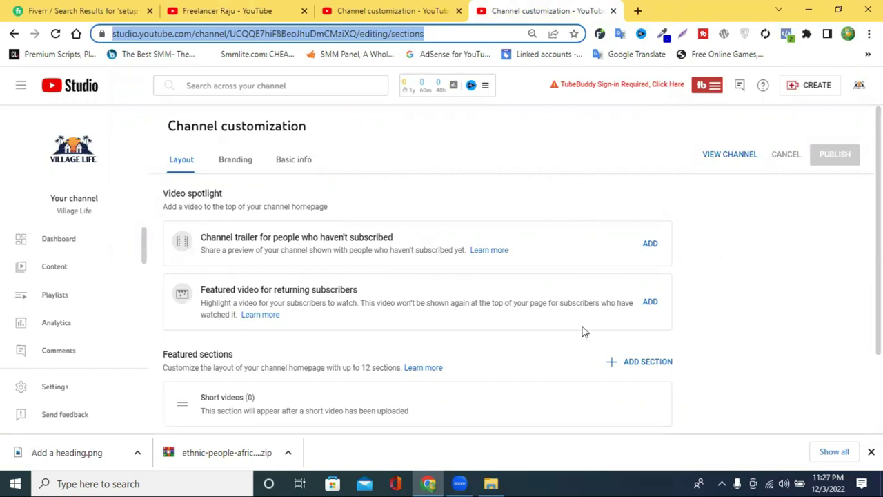
pyautogui.scroll(-2, 436, 263)
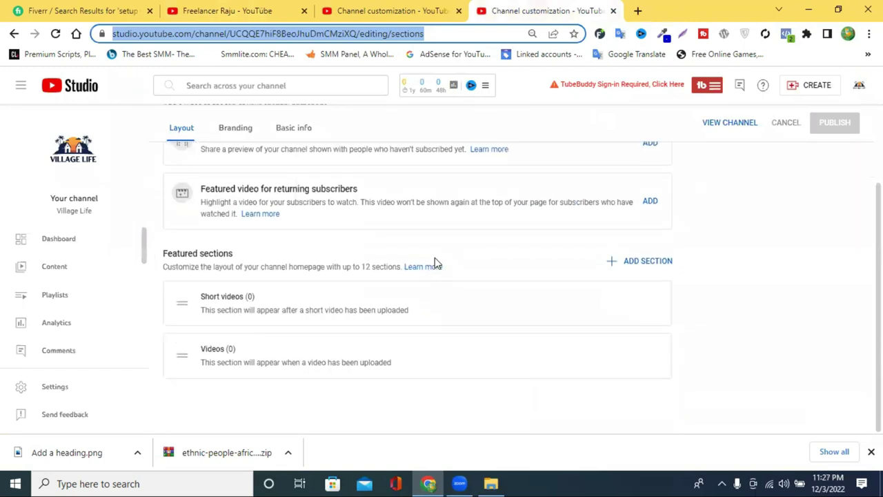
pyautogui.scroll(1, 434, 262)
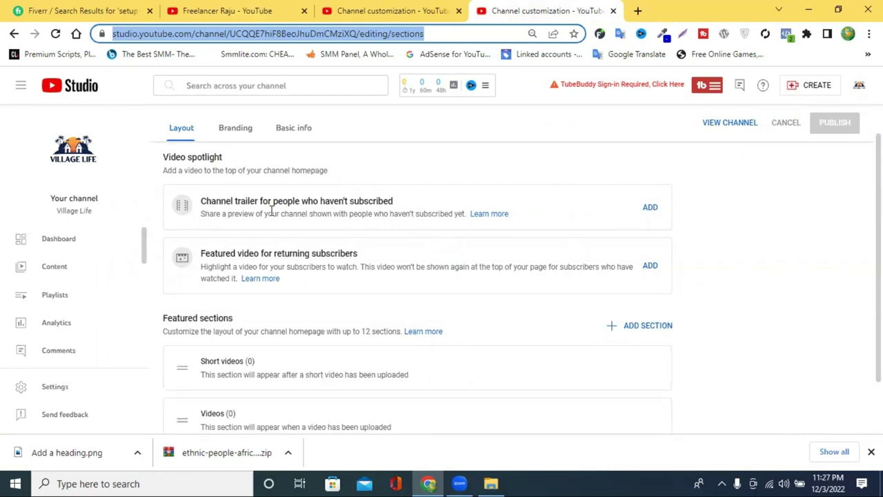
pyautogui.scroll(1, 213, 157)
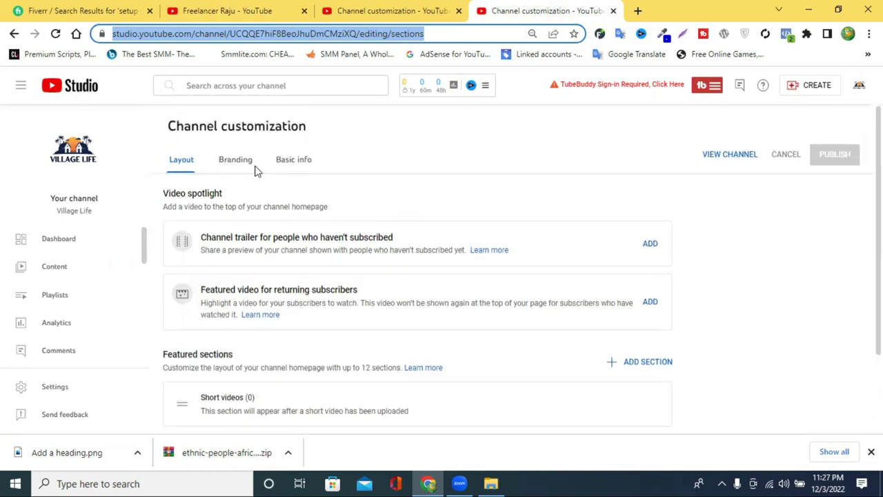
# - Look through the YouTube Studio settings, including channel feature eligibility, upload defaults and agreements, and close them without changes
pyautogui.click(55, 387)
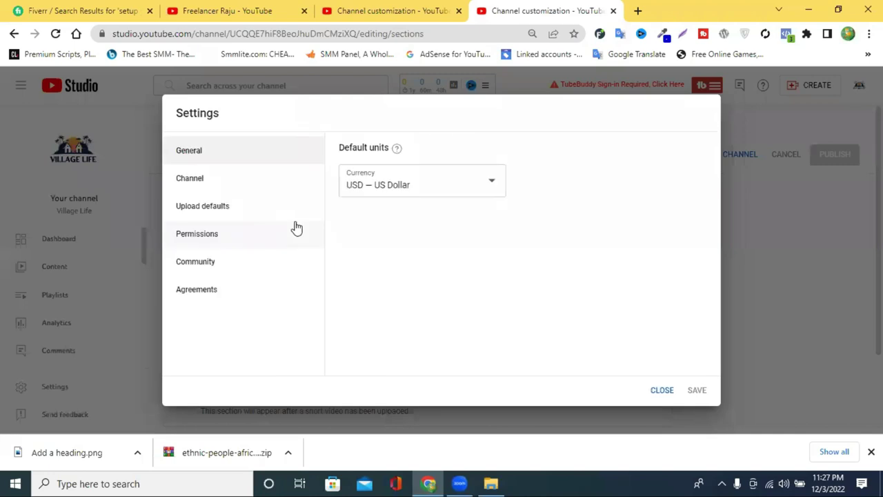
pyautogui.click(211, 184)
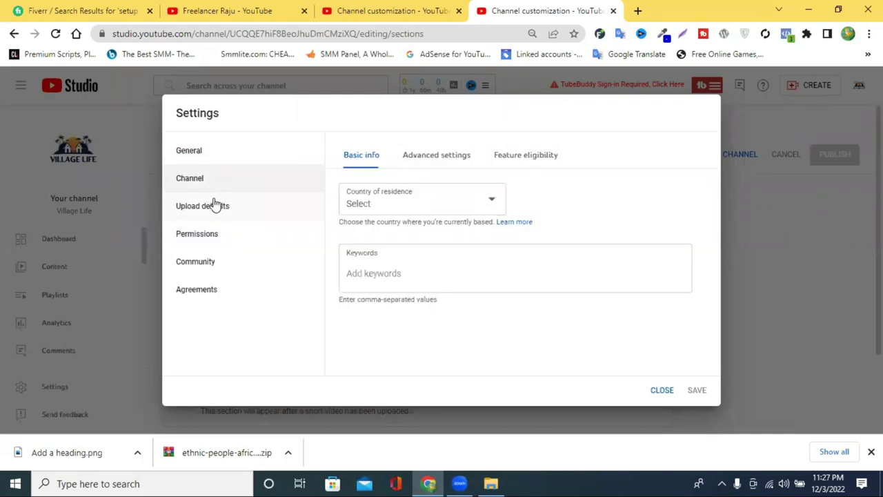
pyautogui.click(436, 155)
pyautogui.click(507, 157)
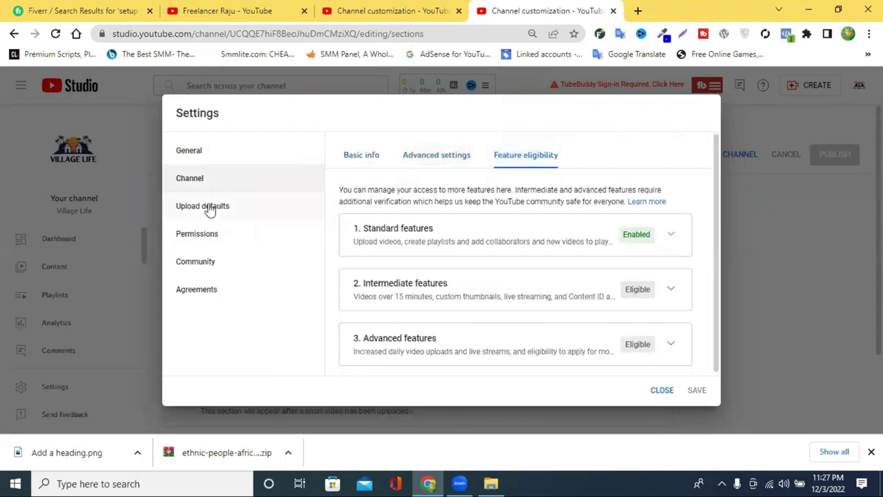
pyautogui.click(193, 206)
pyautogui.click(200, 295)
pyautogui.click(199, 266)
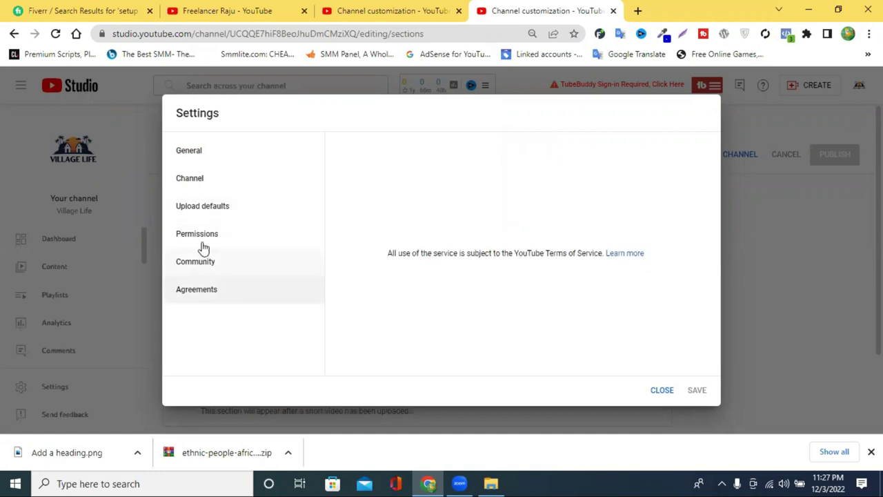
pyautogui.click(661, 390)
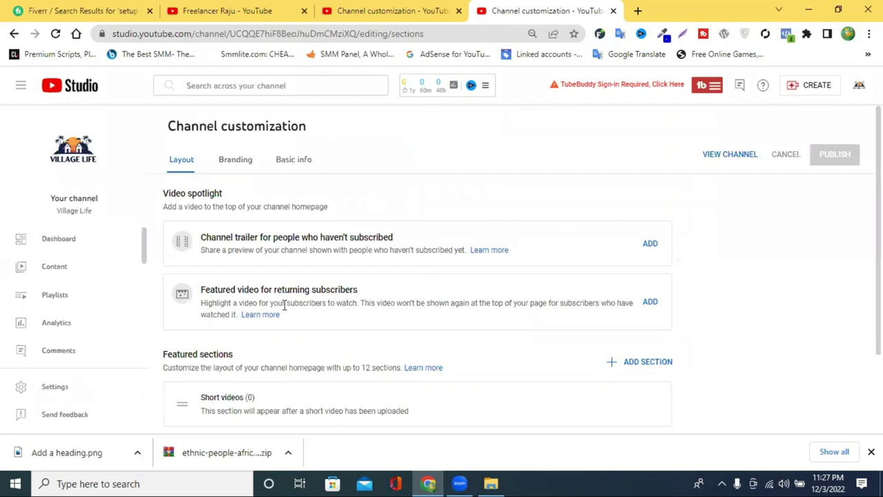
# - Go from the branding page to the own Village Life channel page and open its channel customization in a new tab
pyautogui.scroll(-2, 281, 299)
pyautogui.scroll(2, 281, 299)
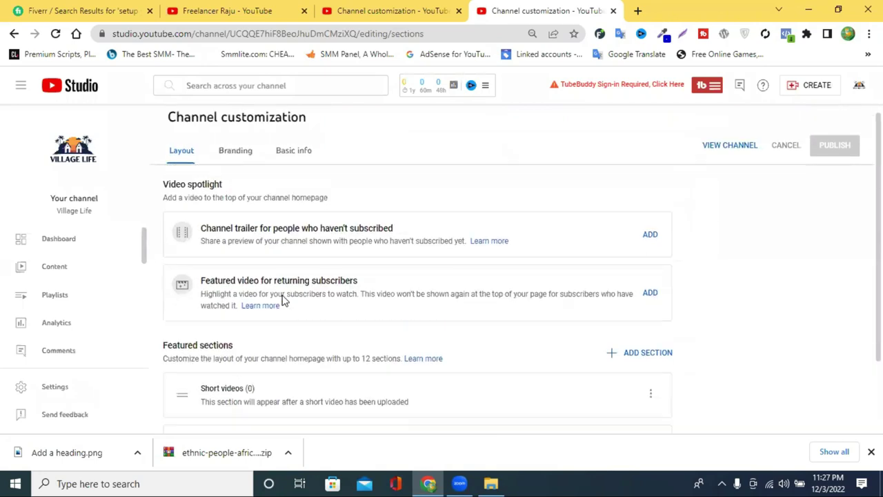
pyautogui.click(390, 20)
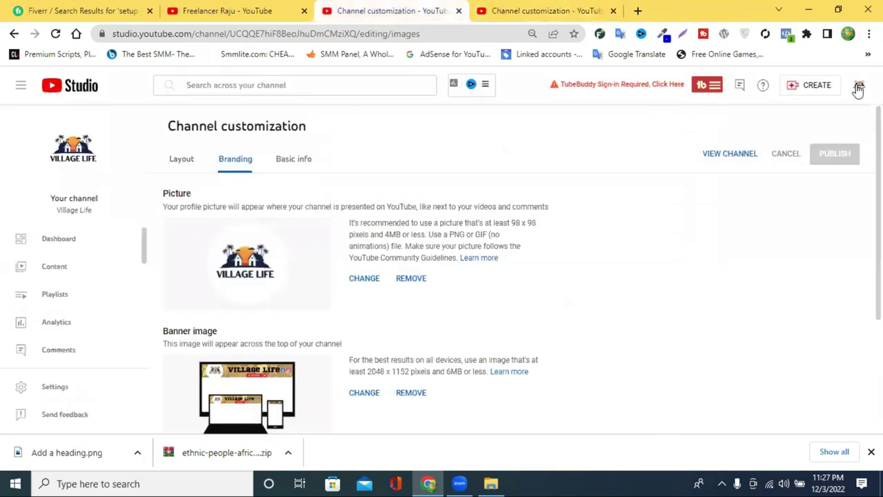
pyautogui.click(859, 87)
pyautogui.click(763, 160)
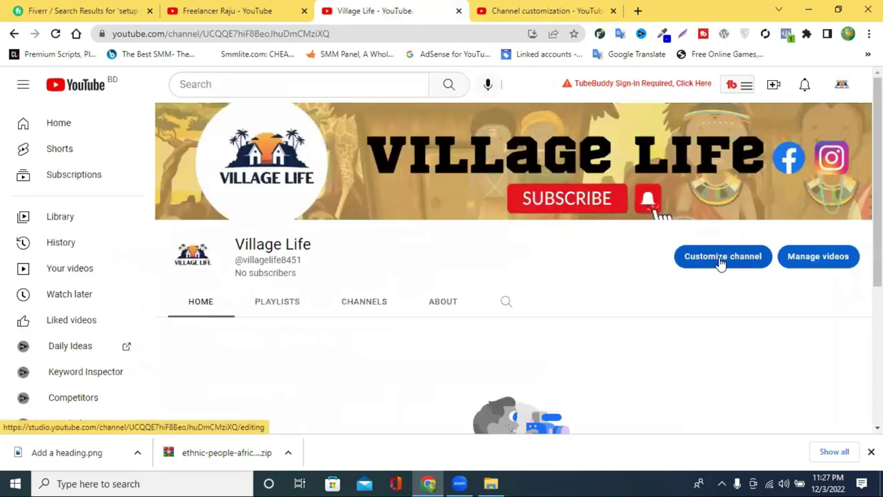
pyautogui.click(721, 261)
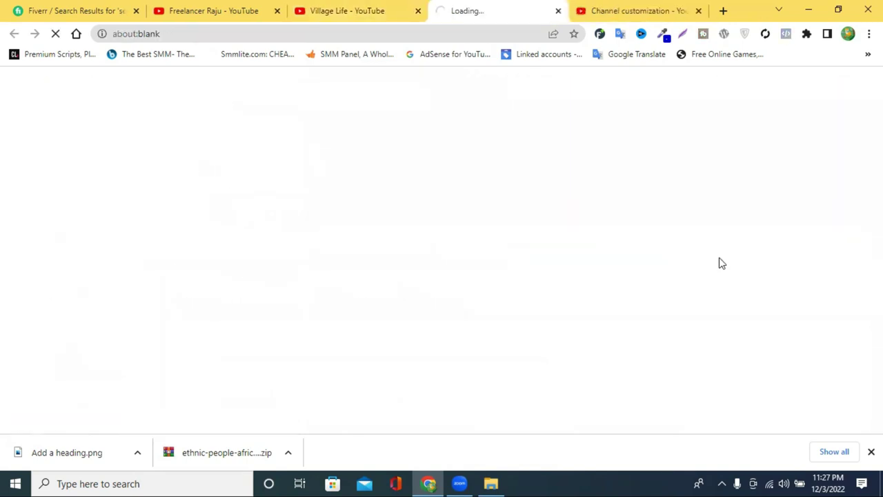
# - Examine the video spotlight and featured sections in the Layout settings of the Village Life channel customization
pyautogui.click(617, 8)
pyautogui.click(519, 9)
pyautogui.click(617, 9)
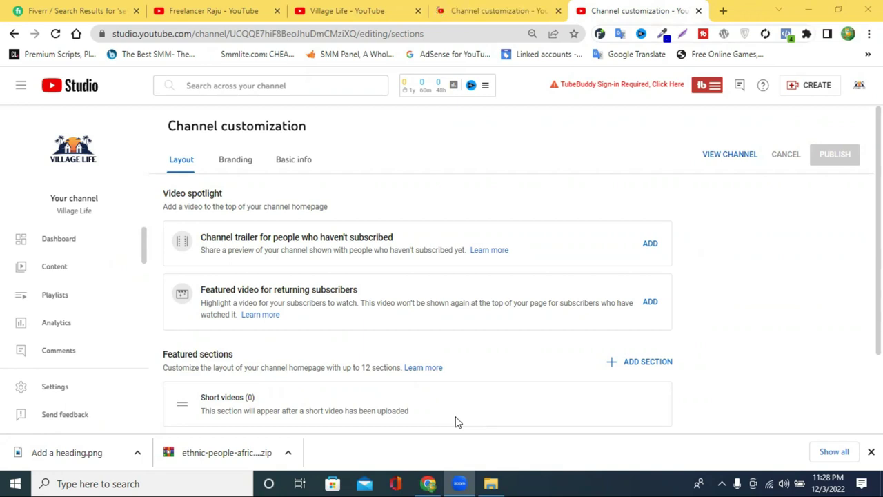
pyautogui.scroll(-2, 414, 246)
pyautogui.scroll(1, 293, 233)
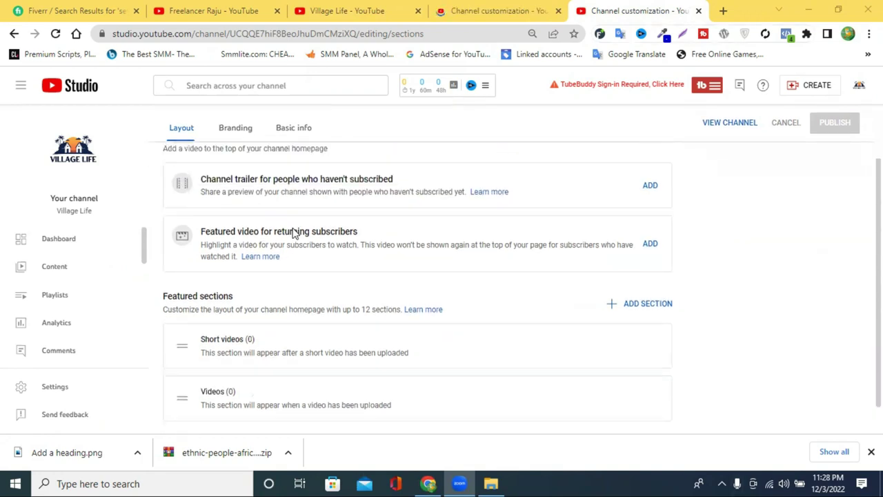
pyautogui.scroll(1, 318, 256)
pyautogui.scroll(-1, 243, 238)
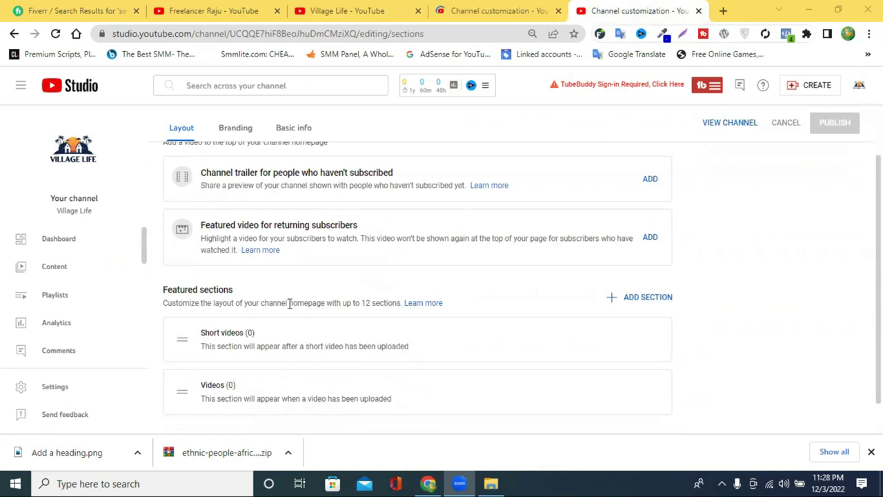
pyautogui.scroll(-1, 338, 205)
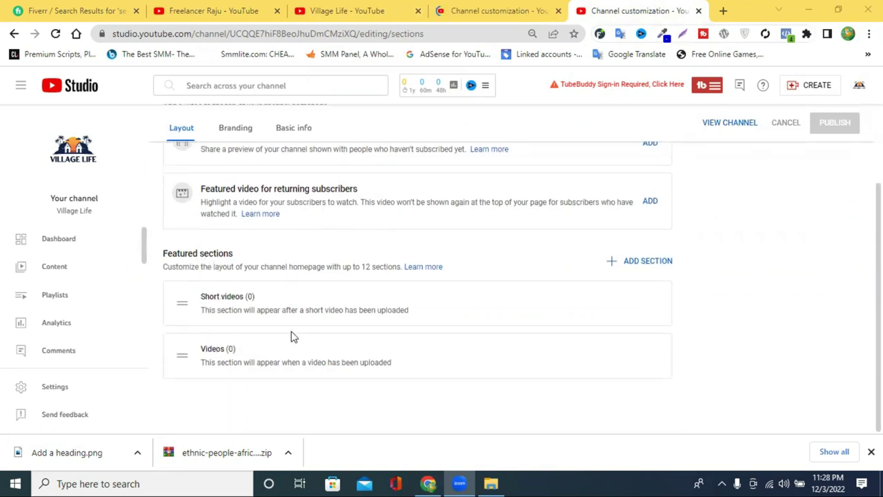
# - Examine how videos, popular videos and playlists are arranged in sections on the example freelancer channel's home page
pyautogui.click(207, 11)
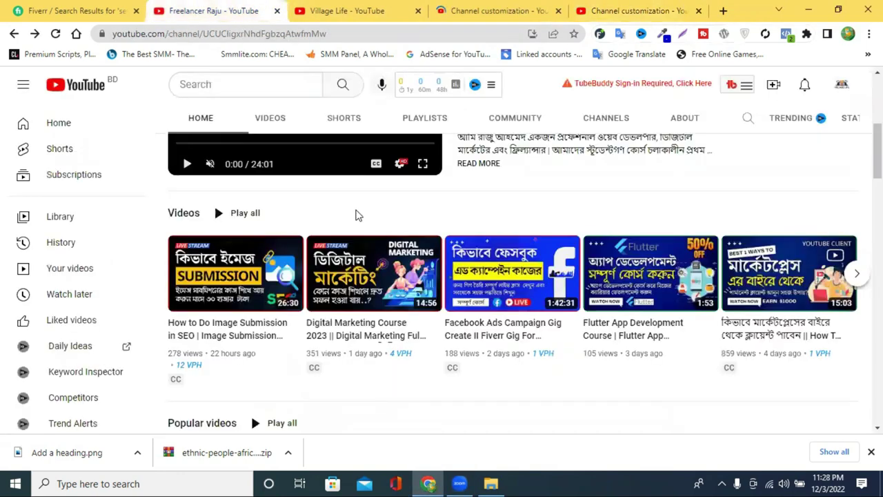
pyautogui.scroll(1, 216, 229)
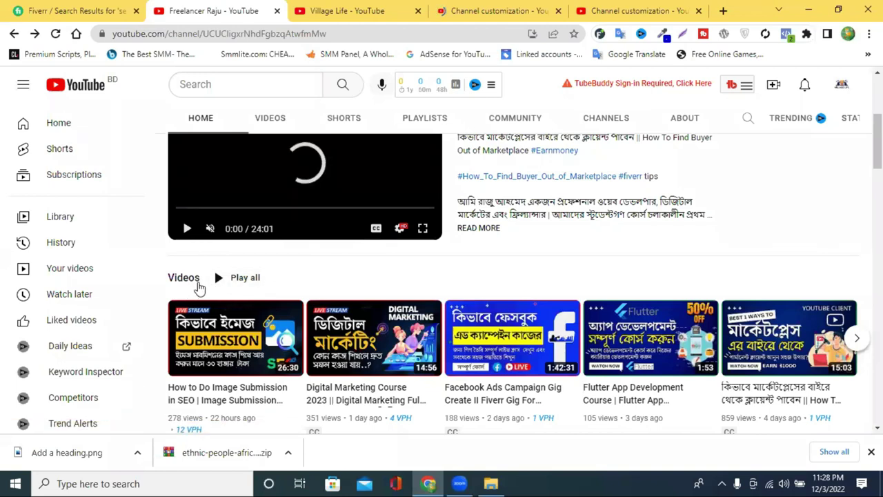
pyautogui.scroll(-2, 562, 290)
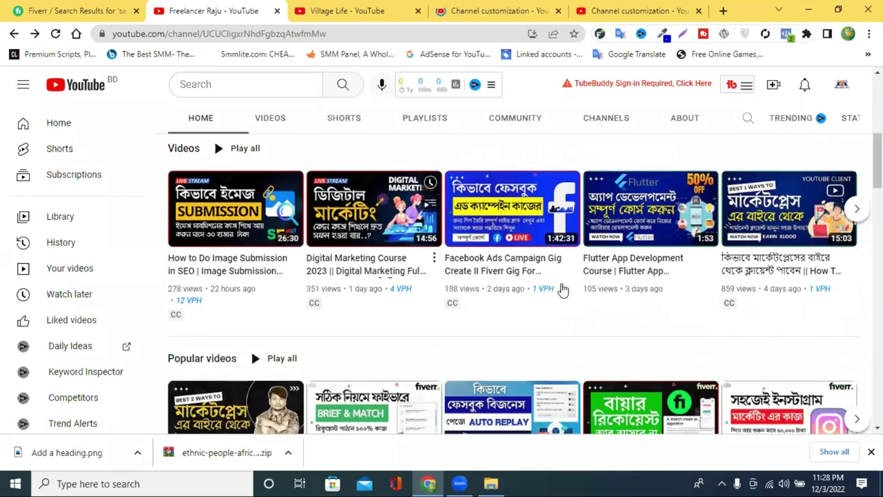
pyautogui.scroll(-2, 558, 300)
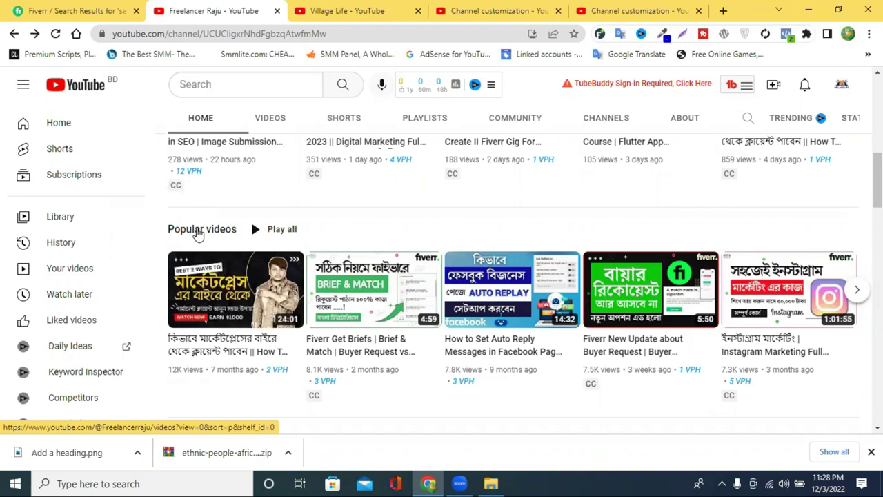
pyautogui.scroll(-3, 286, 230)
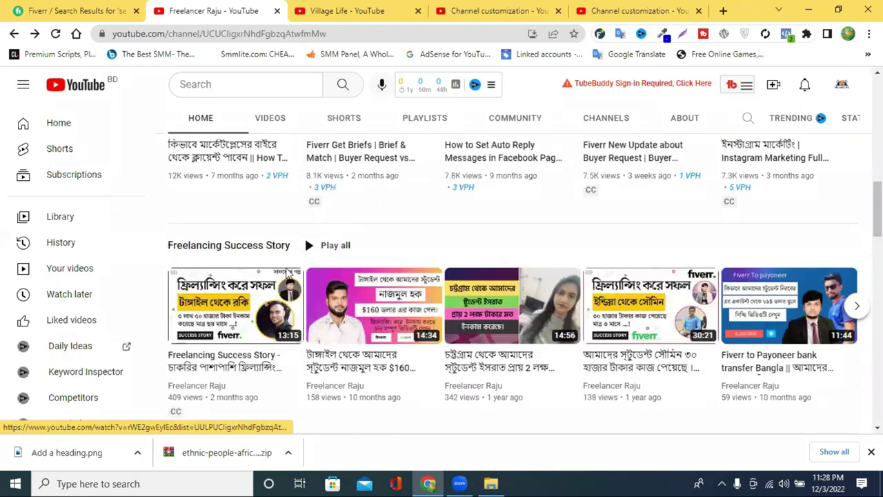
pyautogui.scroll(-3, 186, 259)
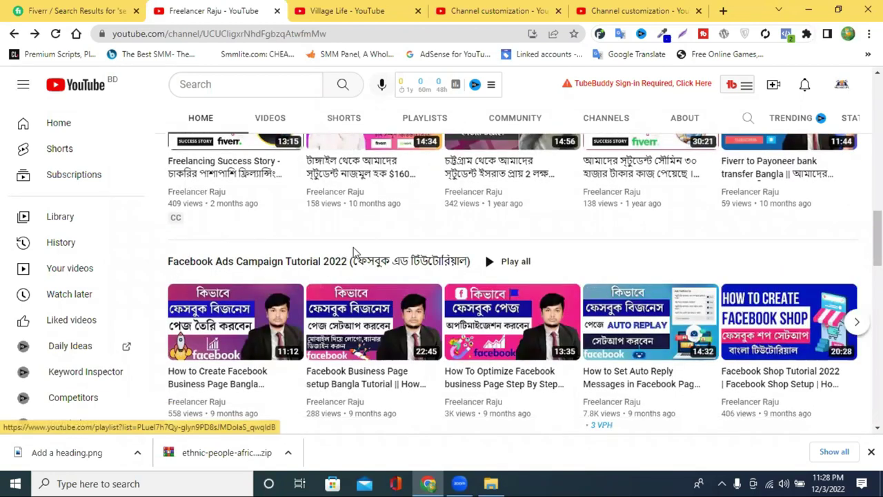
pyautogui.scroll(-2, 483, 253)
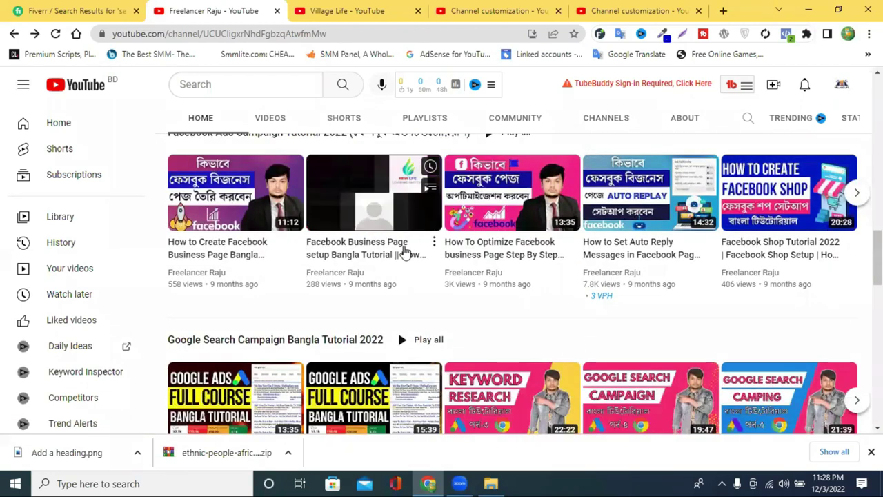
pyautogui.scroll(-2, 281, 268)
pyautogui.scroll(-10, 281, 267)
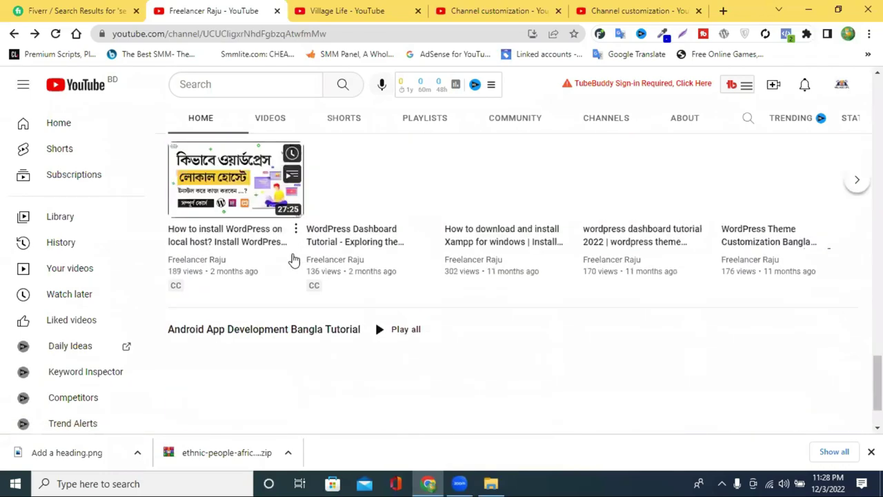
pyautogui.scroll(10, 292, 260)
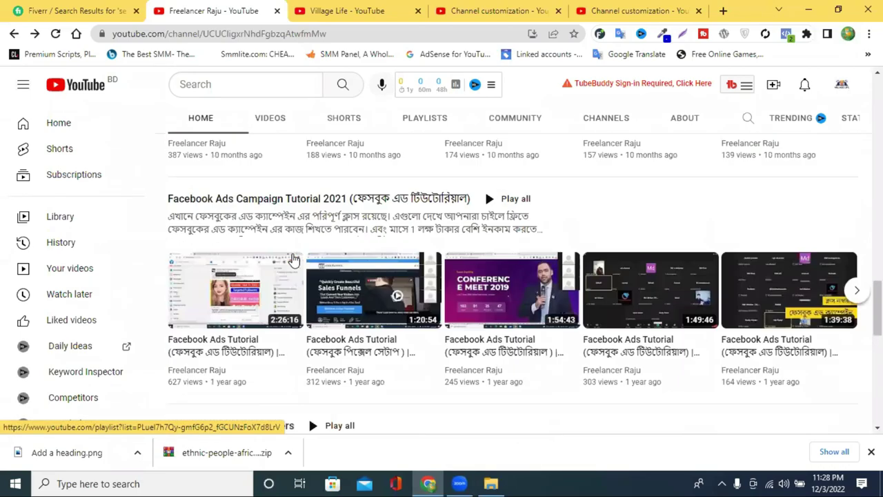
pyautogui.scroll(-7, 303, 262)
pyautogui.scroll(6, 318, 267)
# - Return to the Village Life Layout settings and move the Videos section above Short videos in the featured sections
pyautogui.click(336, 6)
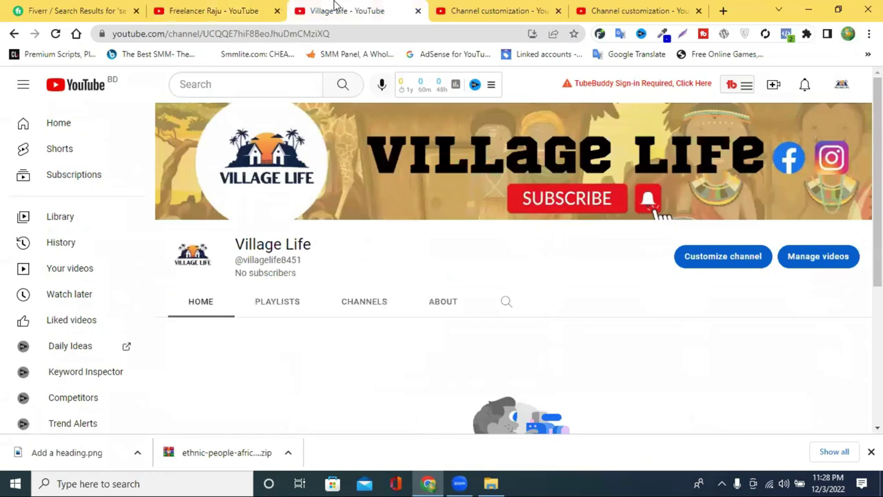
pyautogui.click(453, 5)
pyautogui.scroll(-2, 175, 335)
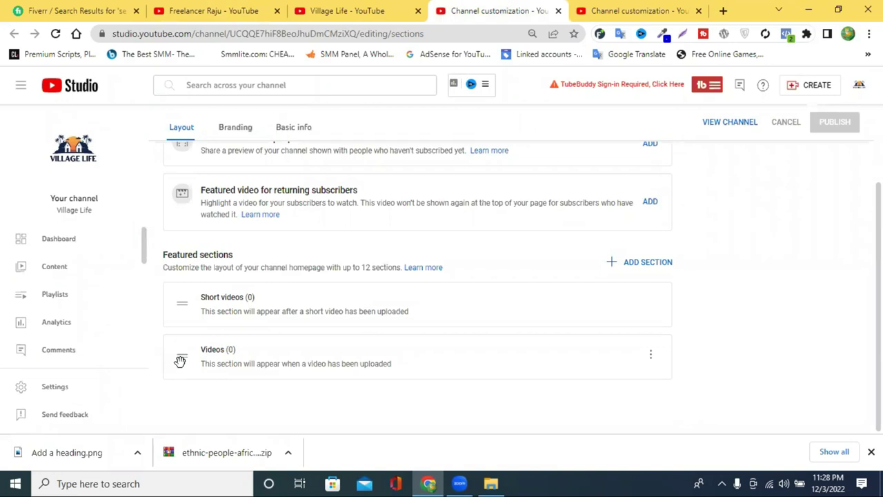
pyautogui.moveTo(180, 361); pyautogui.dragTo(179, 300)
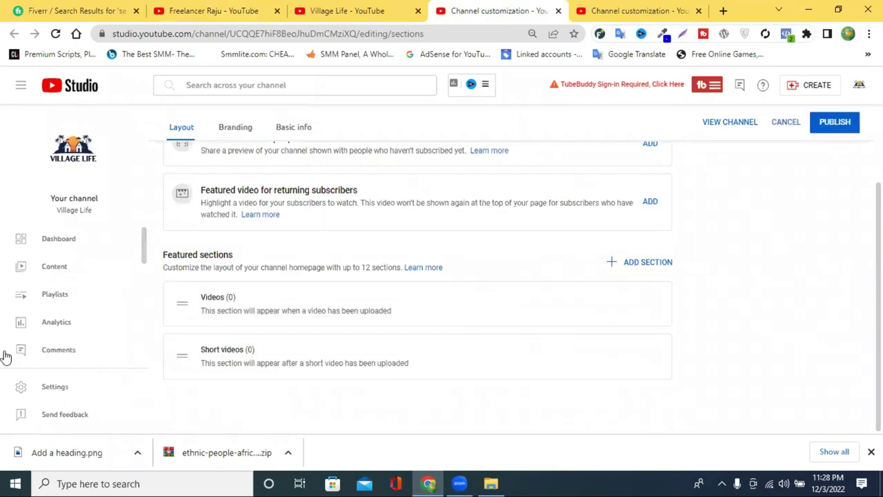
# - Check which section types can be added to the channel homepage and close the list without adding one
pyautogui.click(643, 267)
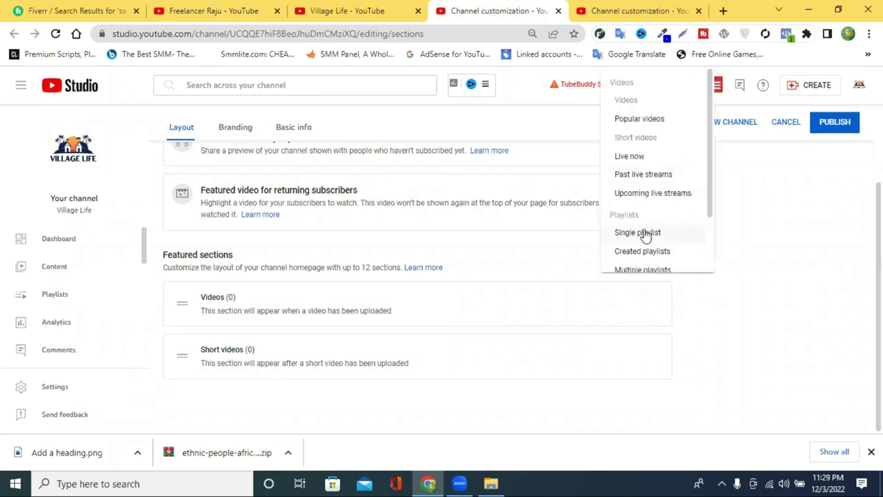
pyautogui.click(806, 276)
pyautogui.scroll(3, 727, 262)
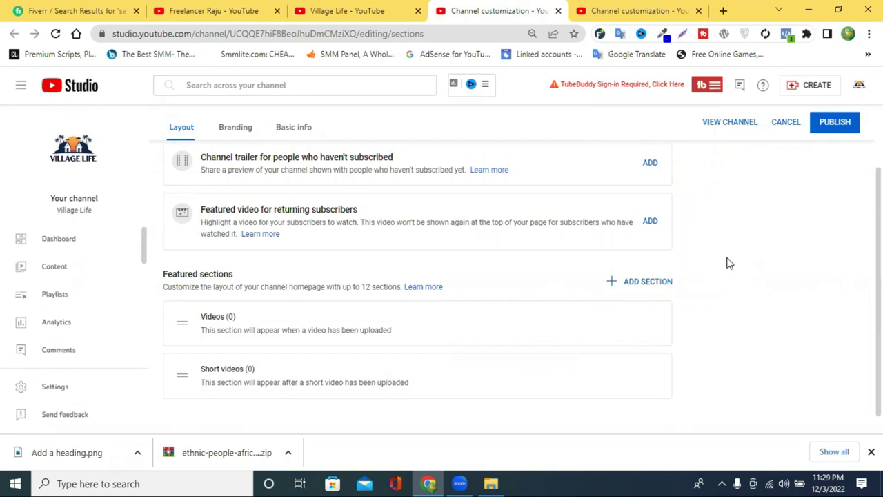
pyautogui.scroll(-1, 72, 288)
pyautogui.scroll(1, 73, 271)
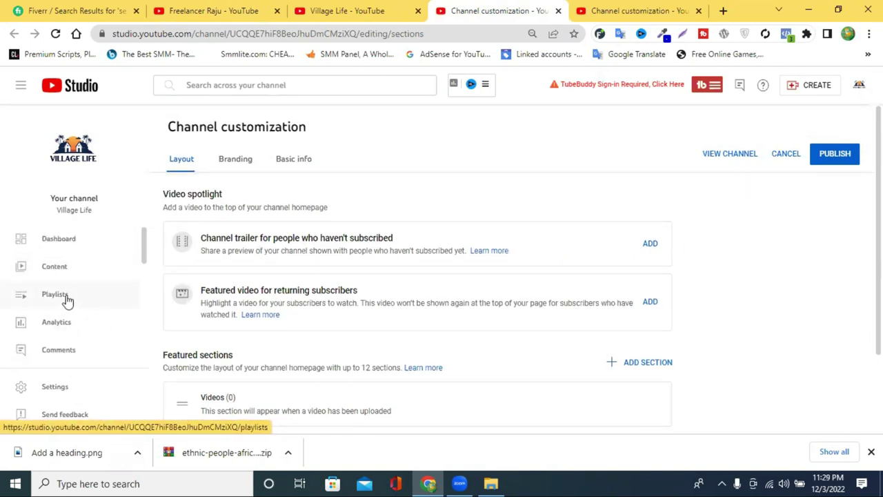
# - Keep the reordered featured sections instead of discarding them, and publish the layout changes
pyautogui.click(65, 297)
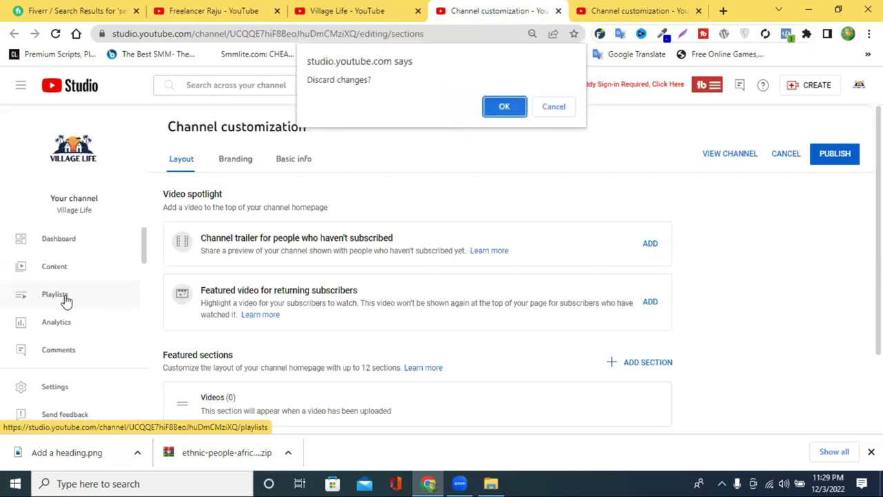
pyautogui.click(554, 108)
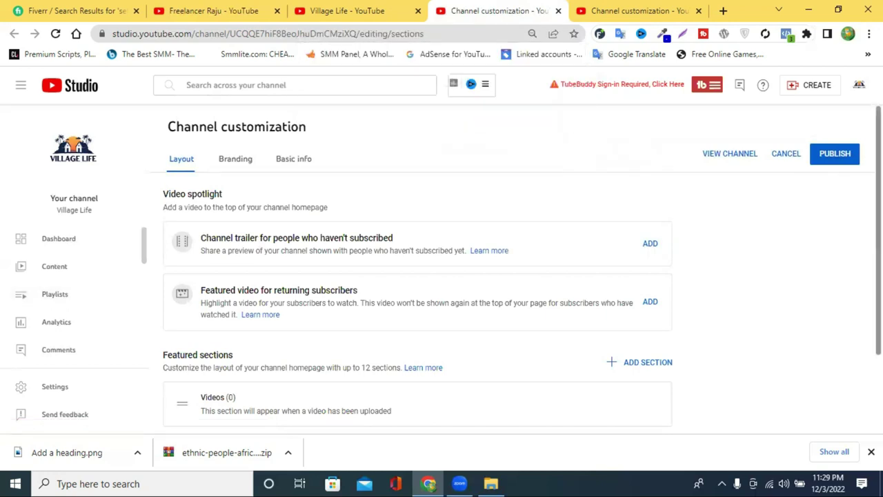
pyautogui.click(838, 163)
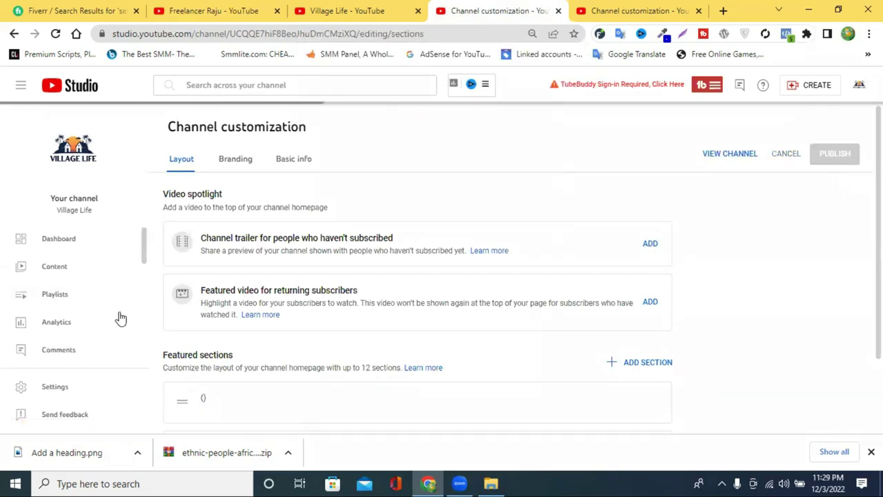
# - Create a public channel playlist titled with a first name followed by "facebook marketing"
pyautogui.click(64, 298)
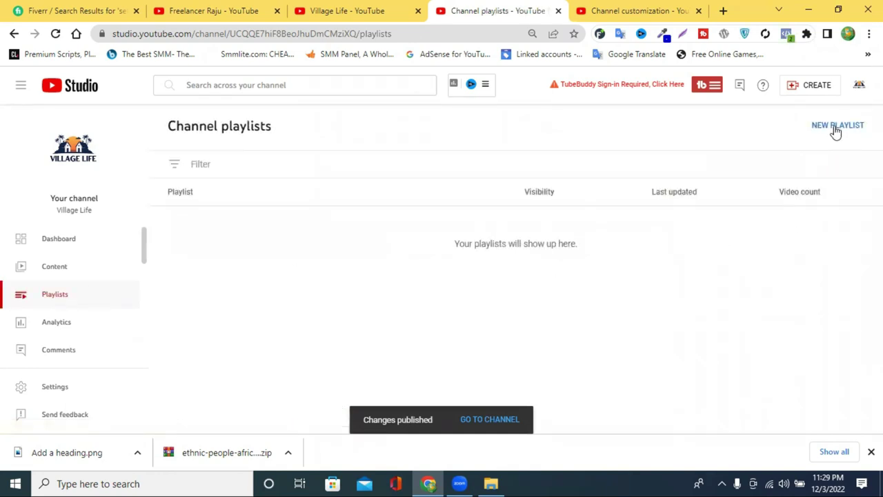
pyautogui.click(847, 134)
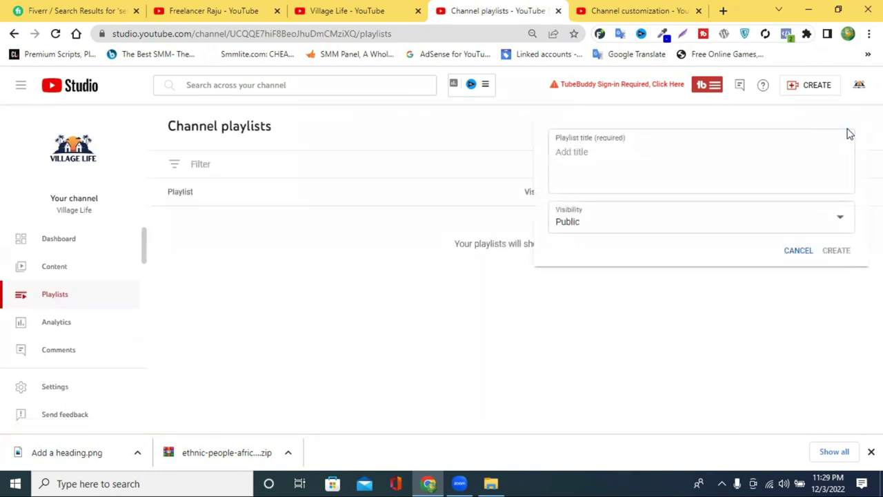
pyautogui.click(592, 158)
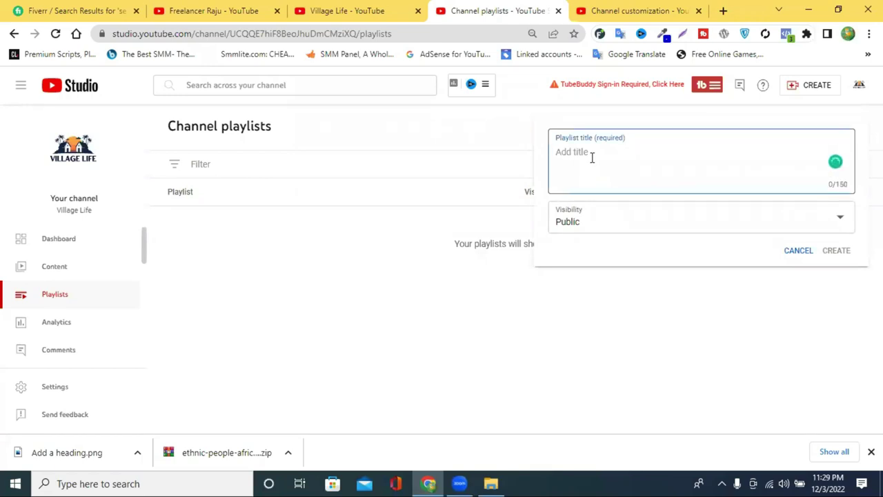
pyautogui.write('monir facebook marketing')
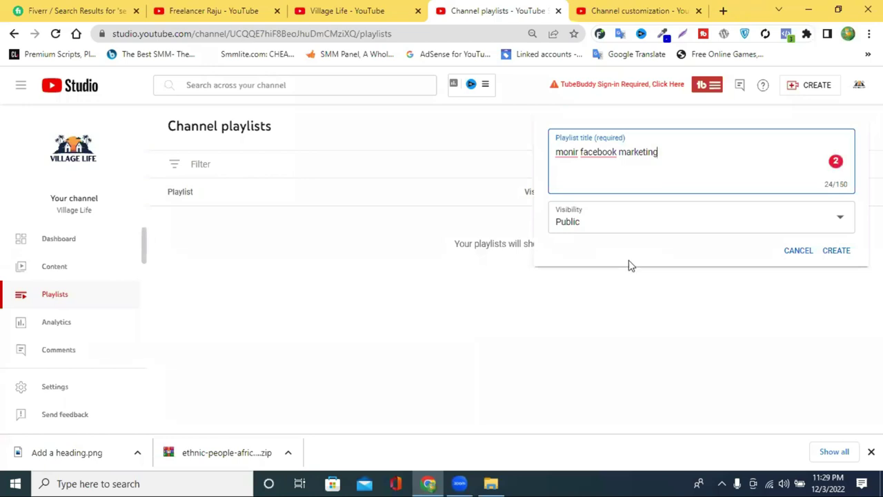
pyautogui.click(833, 252)
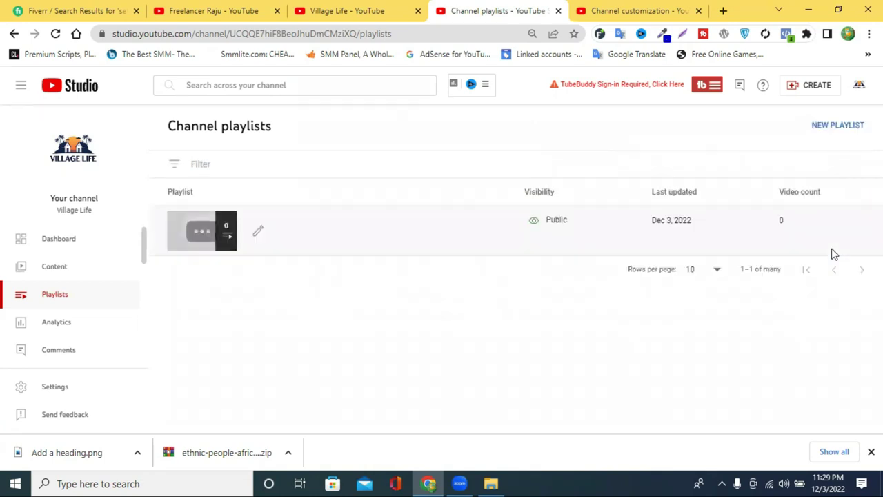
# - Look through the channel dashboard, the channel content page and the general settings, closing the settings without changes
pyautogui.click(59, 242)
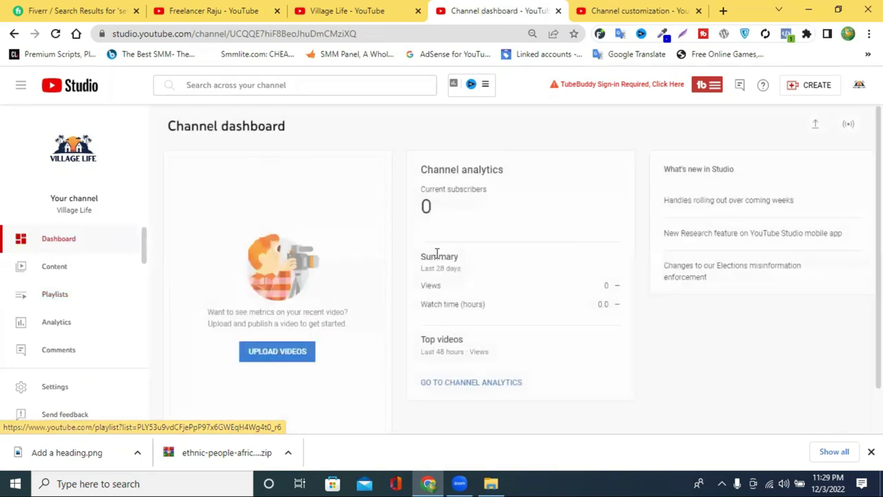
pyautogui.scroll(-1, 62, 273)
pyautogui.click(55, 269)
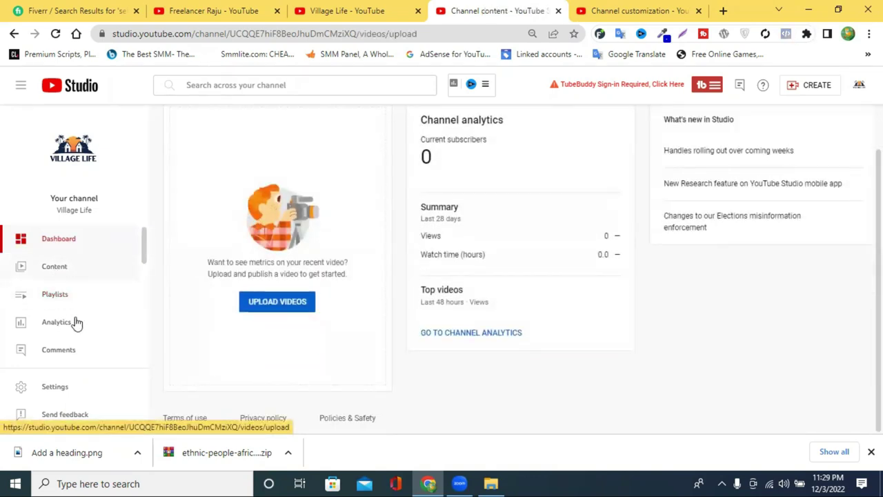
pyautogui.scroll(-3, 82, 353)
pyautogui.scroll(-2, 81, 353)
pyautogui.click(65, 391)
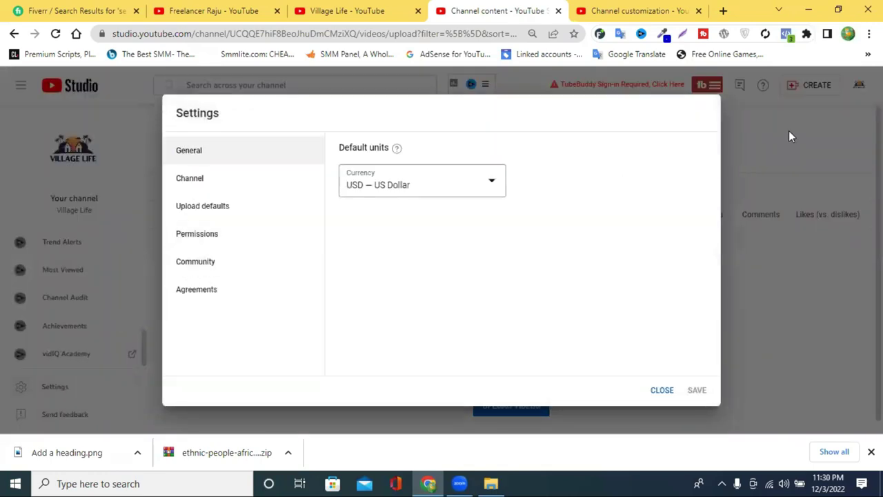
pyautogui.click(661, 391)
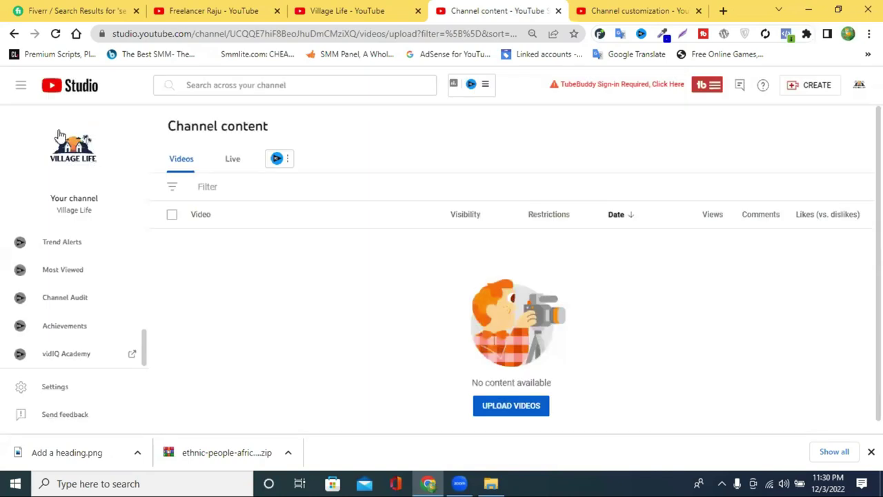
# - Go back to the featured sections in the channel customization's Layout settings and reload the page
pyautogui.click(11, 35)
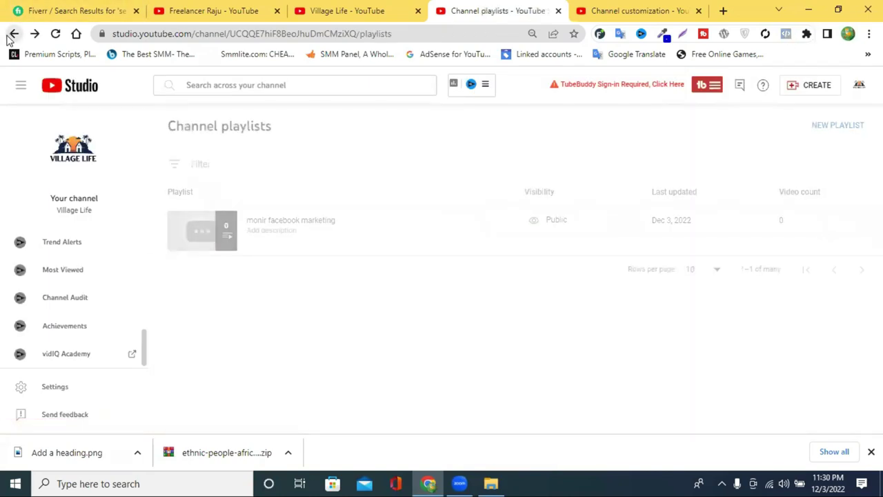
pyautogui.click(11, 35)
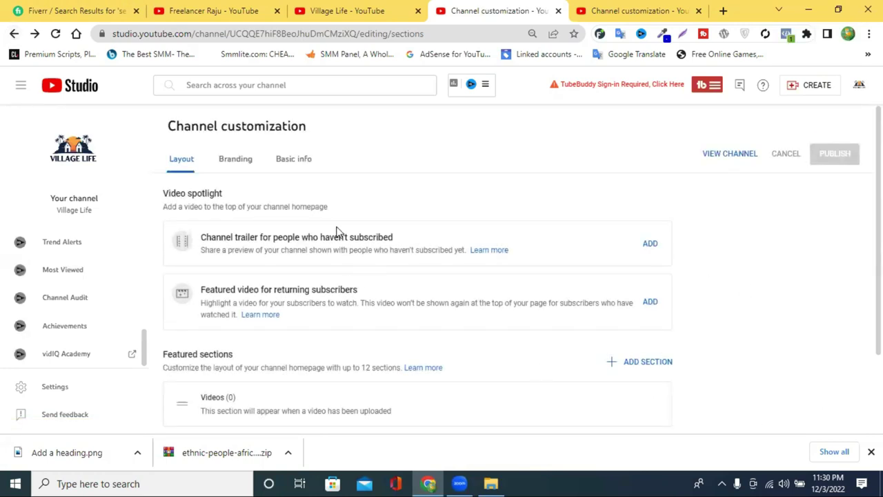
pyautogui.scroll(-2, 281, 310)
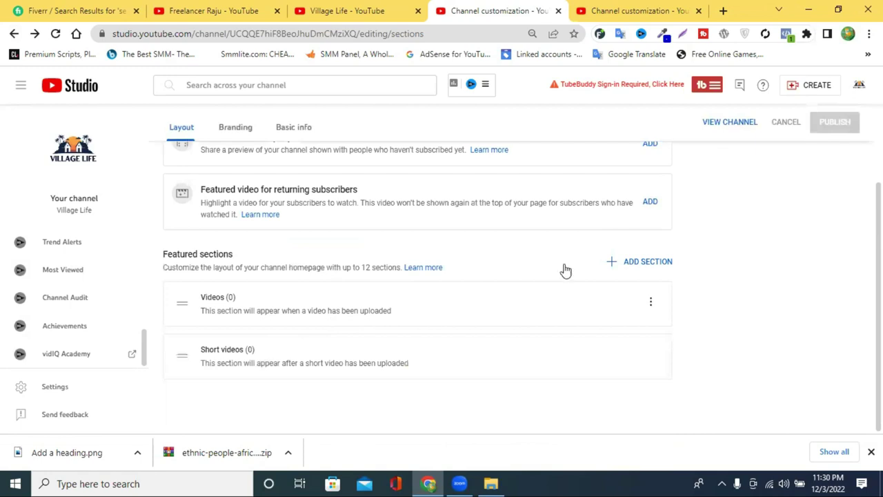
pyautogui.click(56, 35)
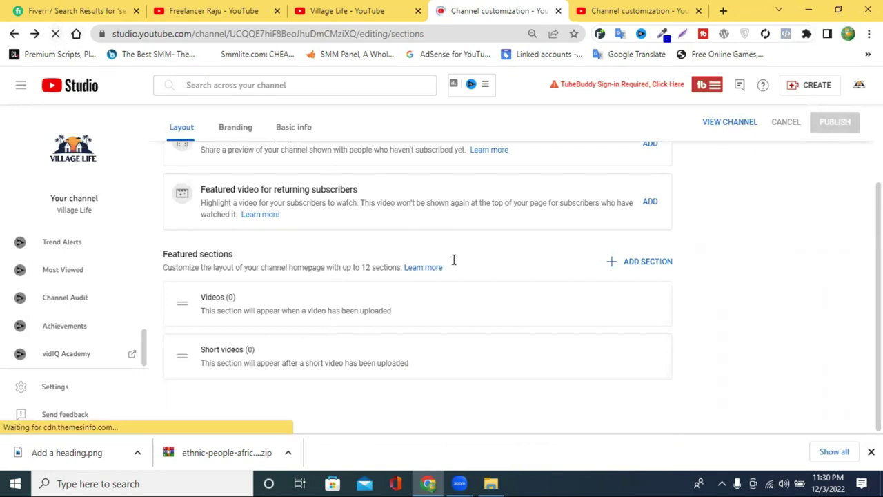
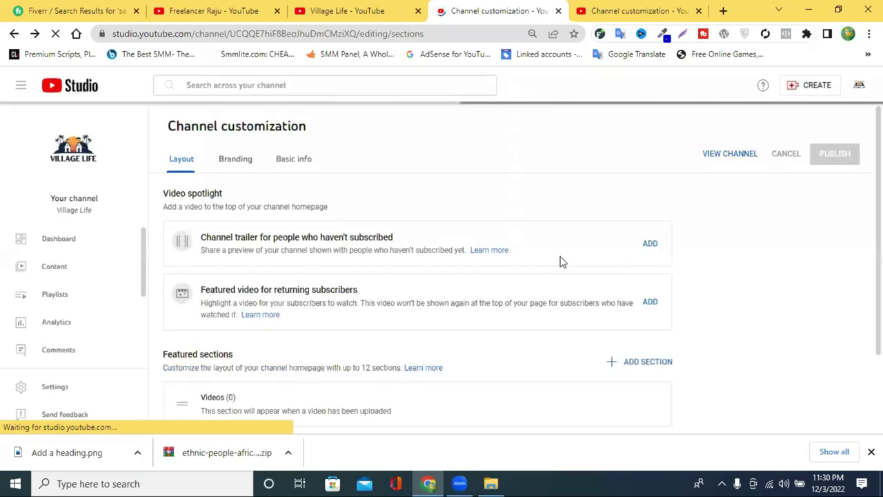
# - Add a single playlist section to the featured sections, using the channel's own facebook marketing playlist
pyautogui.scroll(-1, 415, 267)
pyautogui.scroll(-2, 415, 267)
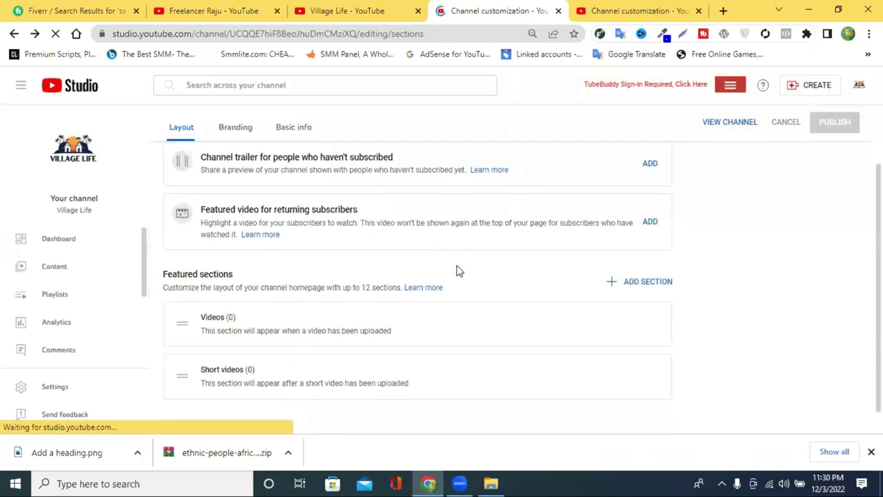
pyautogui.click(634, 268)
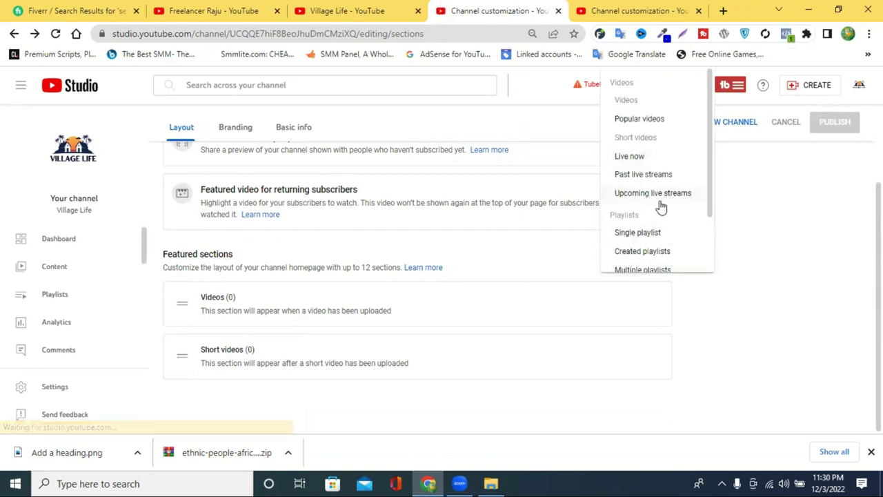
pyautogui.scroll(-1, 661, 207)
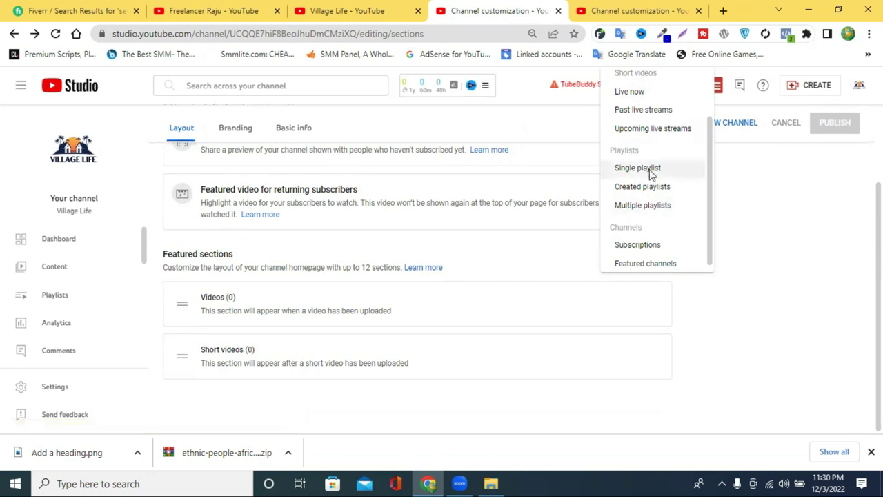
pyautogui.click(647, 172)
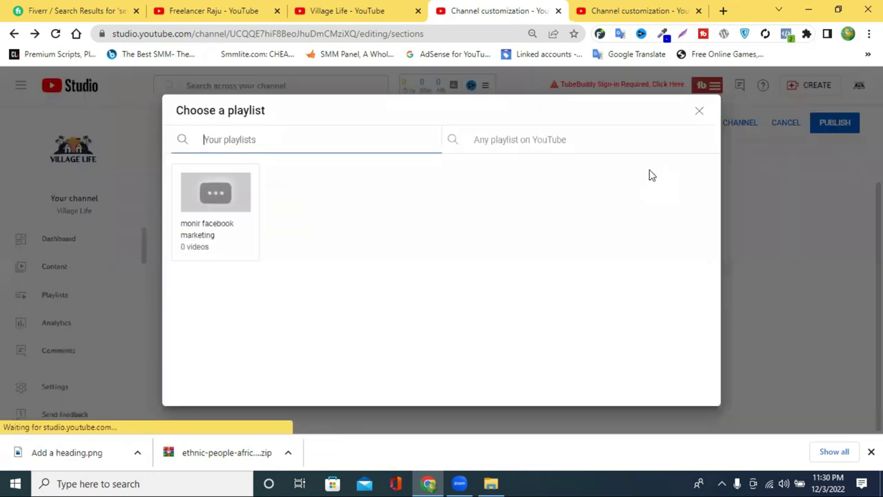
pyautogui.click(207, 225)
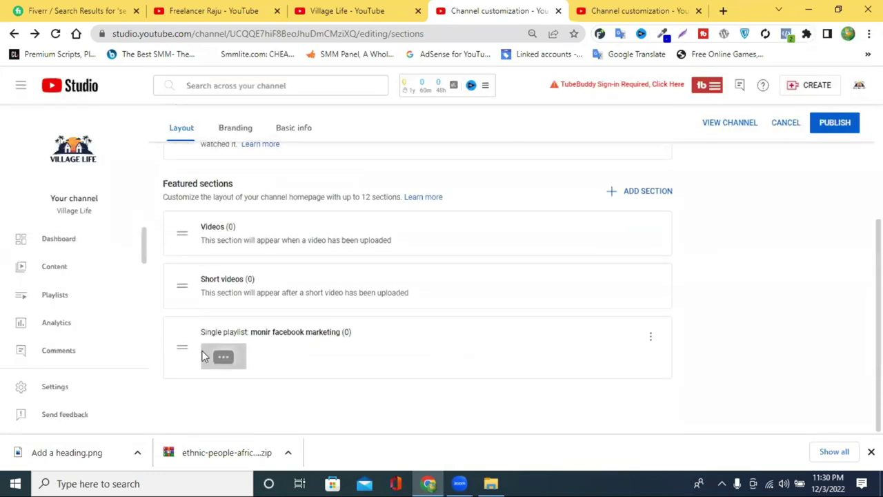
# - Move the single playlist section between Videos and Short videos, and publish the layout
pyautogui.moveTo(183, 345); pyautogui.dragTo(176, 265)
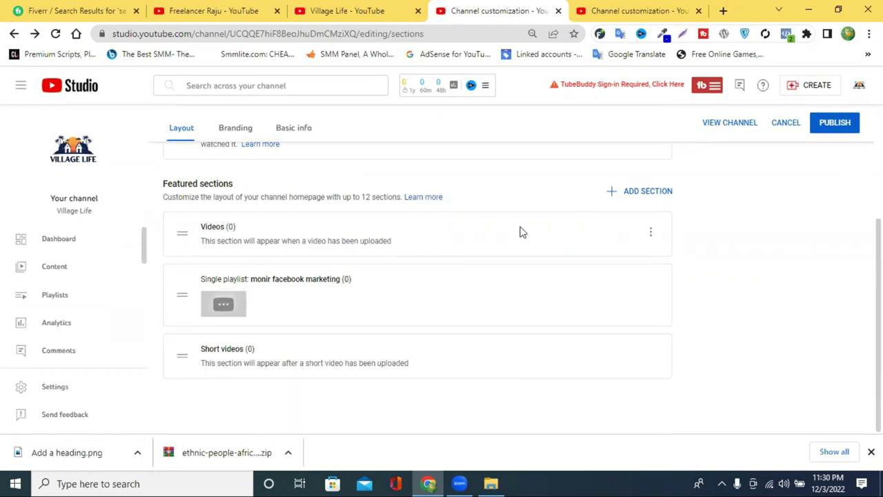
pyautogui.click(831, 123)
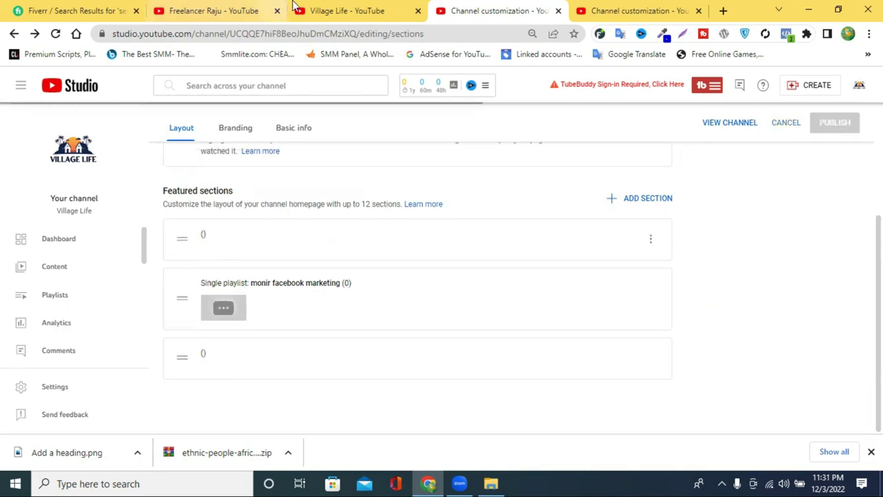
# - Look at how the playlist sections are arranged on the reference channel's homepage
pyautogui.click(233, 10)
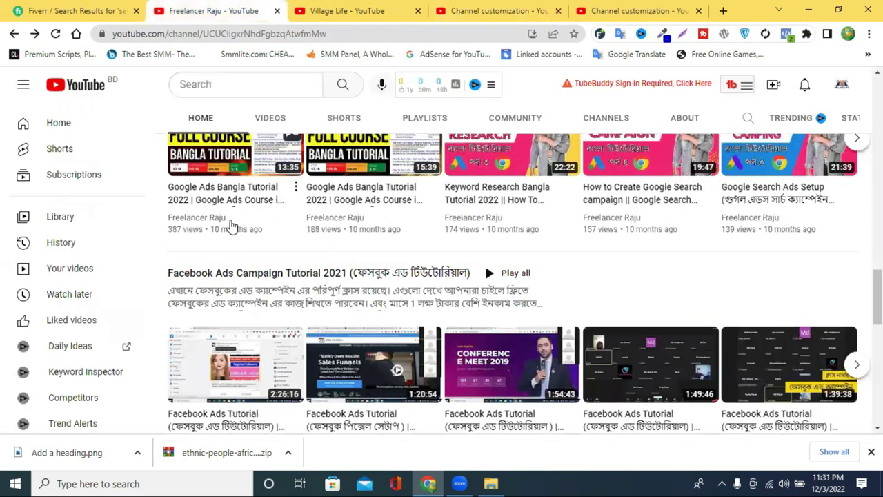
pyautogui.scroll(2, 233, 225)
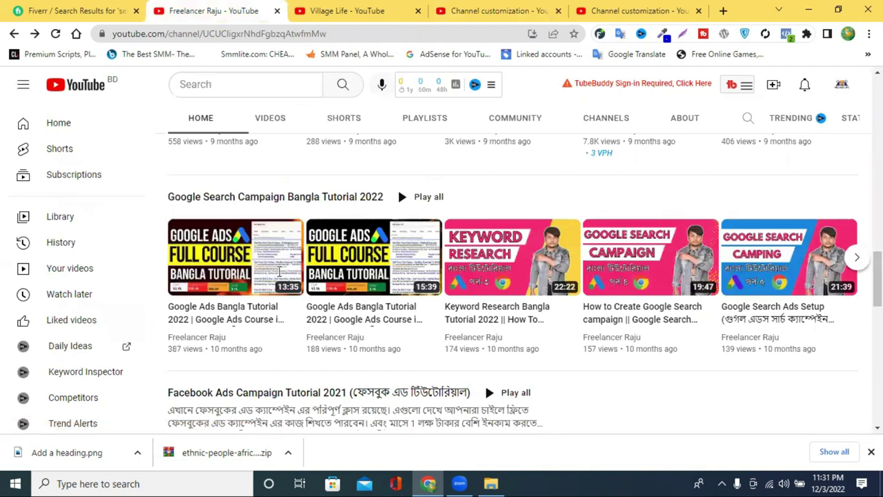
pyautogui.scroll(-2, 279, 273)
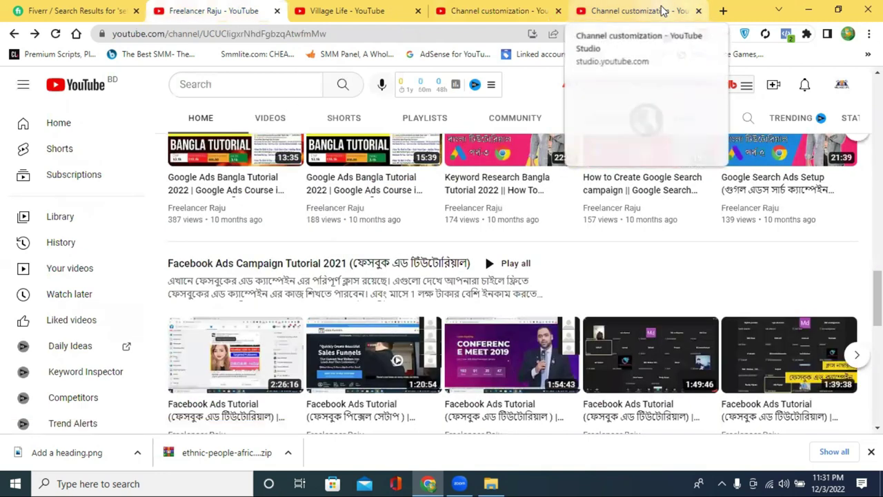
# - Switch to the other channel customization page and look through the Branding settings
pyautogui.click(661, 11)
pyautogui.scroll(3, 265, 313)
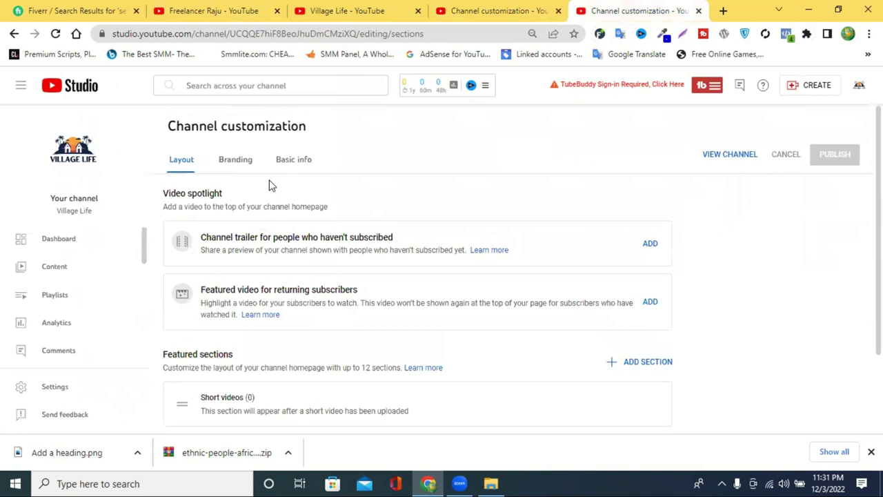
pyautogui.click(248, 162)
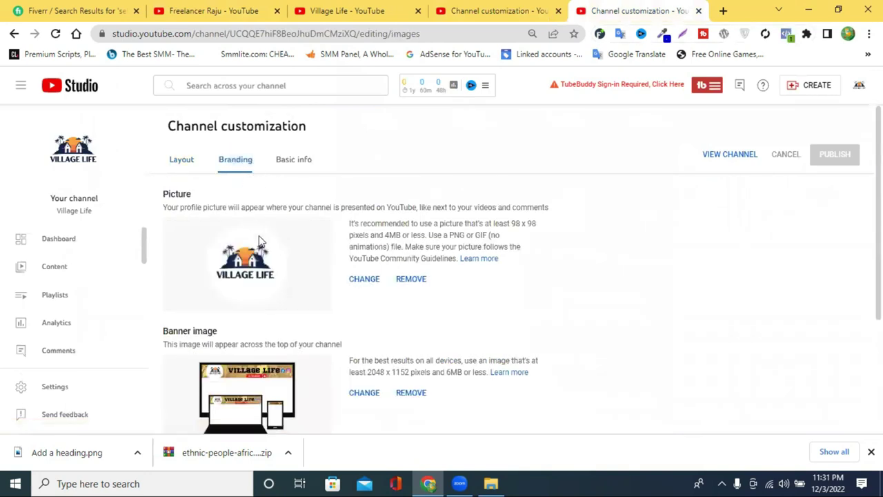
pyautogui.scroll(-3, 325, 272)
pyautogui.scroll(3, 353, 281)
pyautogui.click(297, 160)
pyautogui.scroll(-2, 317, 252)
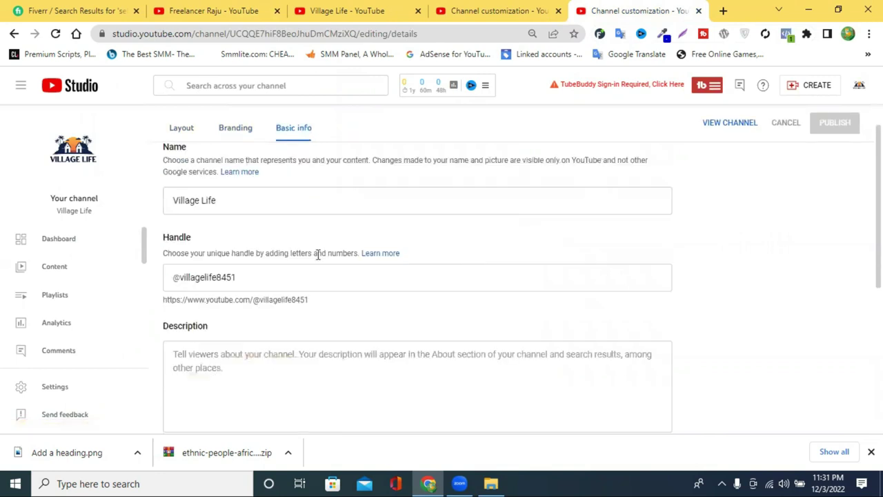
pyautogui.moveTo(246, 262); pyautogui.dragTo(178, 261)
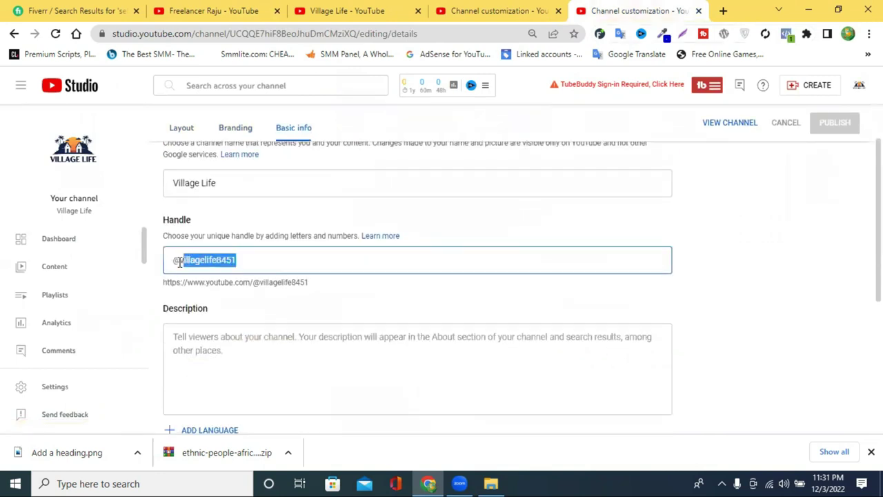
pyautogui.click(245, 259)
pyautogui.moveTo(242, 259); pyautogui.dragTo(228, 259)
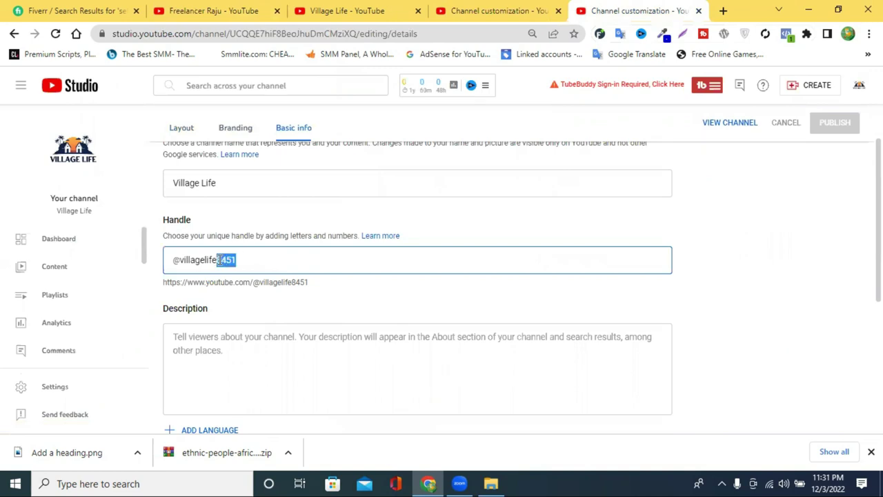
pyautogui.press('BackSpace')
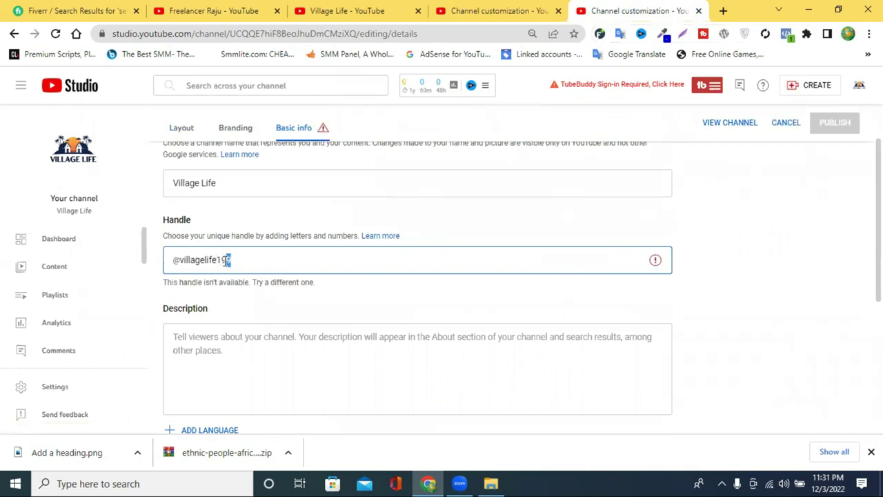
pyautogui.write('19')
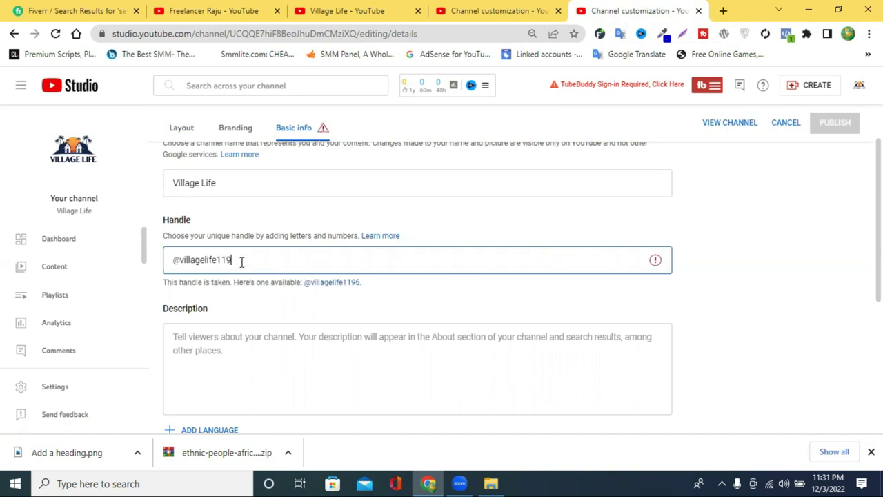
pyautogui.moveTo(235, 261); pyautogui.dragTo(223, 262)
pyautogui.click(232, 263)
pyautogui.write('p')
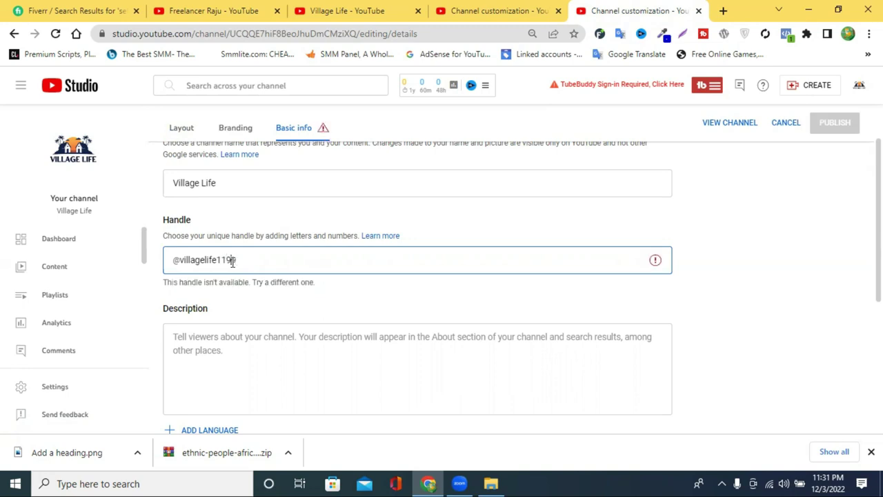
pyautogui.press('BackSpace')
pyautogui.write('79')
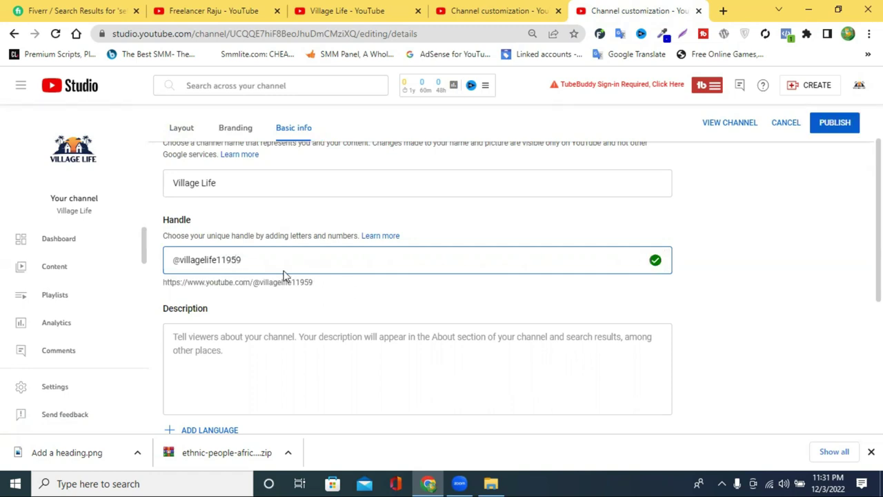
pyautogui.moveTo(249, 261); pyautogui.dragTo(181, 266)
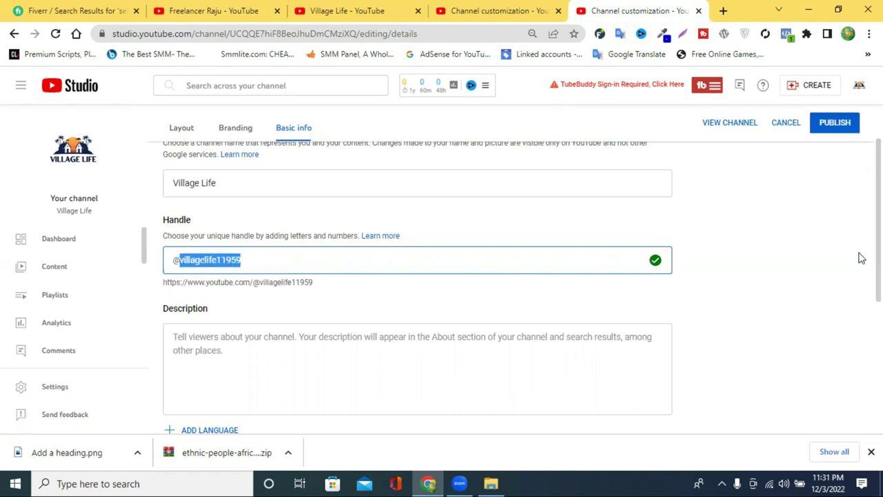
pyautogui.click(820, 250)
# - Examine the name, description, channel URL, links and contact fields in the Basic info settings
pyautogui.scroll(1, 238, 249)
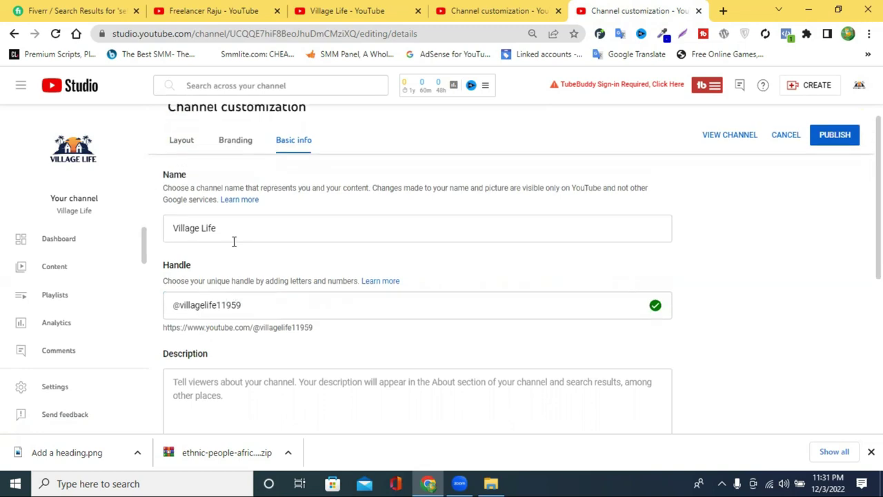
pyautogui.scroll(-1, 213, 359)
pyautogui.click(233, 348)
pyautogui.scroll(-2, 245, 299)
pyautogui.scroll(-2, 252, 221)
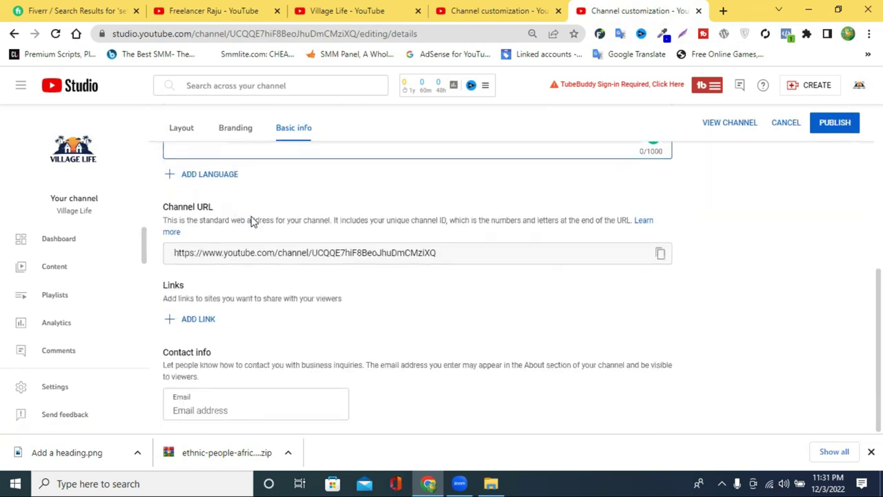
pyautogui.click(250, 259)
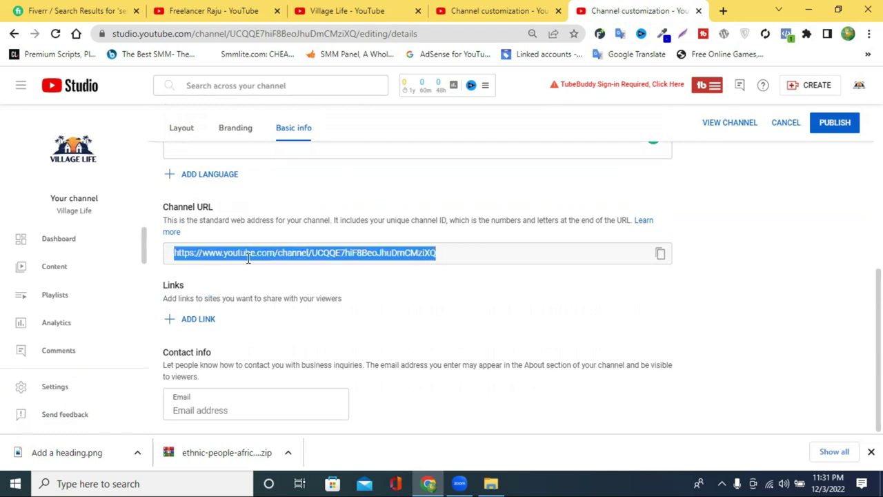
pyautogui.scroll(1, 418, 331)
pyautogui.scroll(-1, 266, 365)
# - Check the links on the reference channel's banner, and add an empty link entry in Village Life's Basic info
pyautogui.click(200, 8)
pyautogui.scroll(10, 834, 218)
pyautogui.scroll(3, 841, 219)
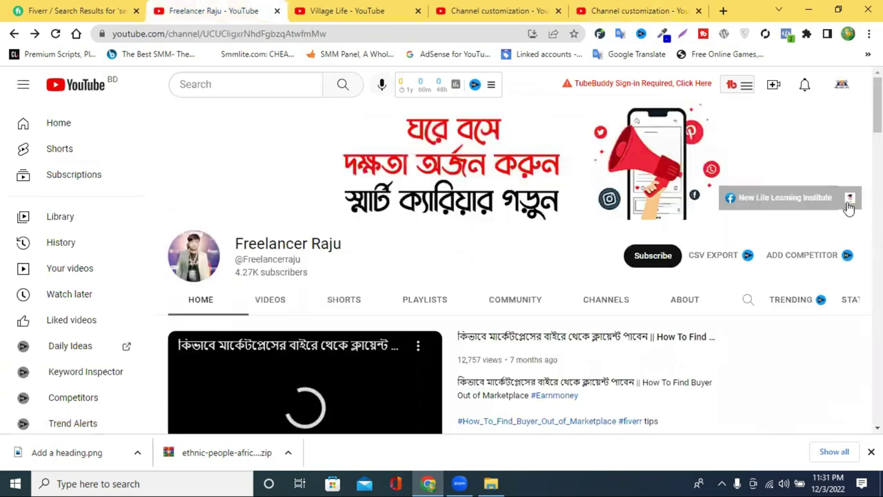
pyautogui.click(640, 10)
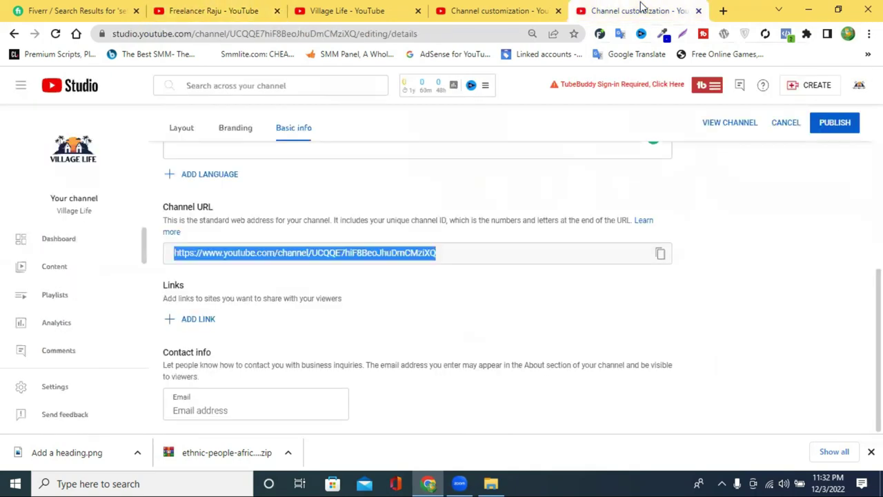
pyautogui.click(203, 321)
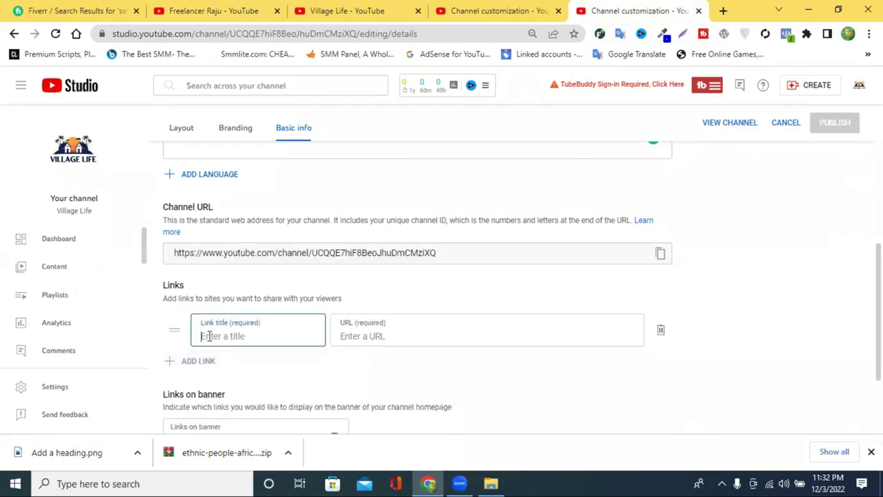
# - Go to the empty description field, and examine the About page of the Village Life channel
pyautogui.scroll(3, 279, 239)
pyautogui.click(236, 286)
pyautogui.click(507, 8)
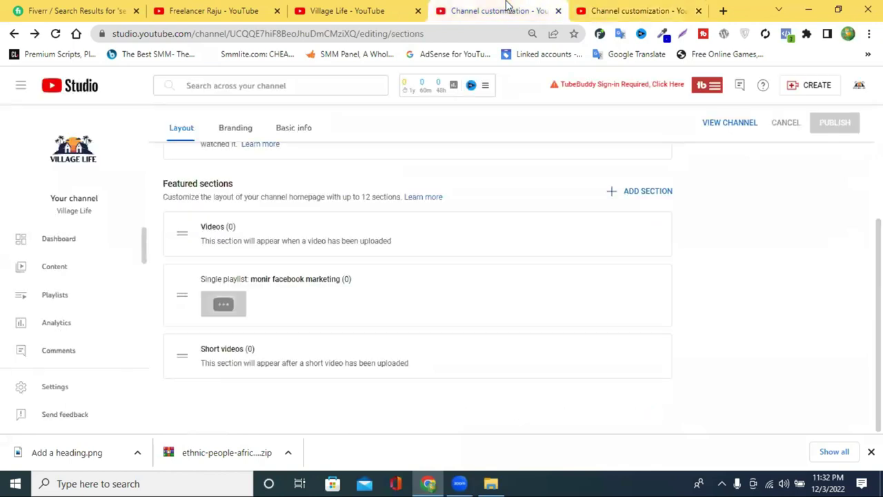
pyautogui.click(375, 8)
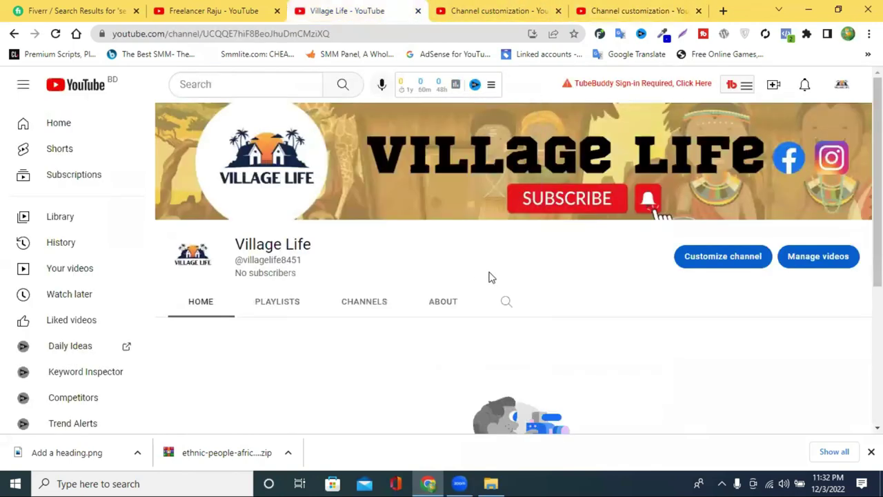
pyautogui.click(490, 8)
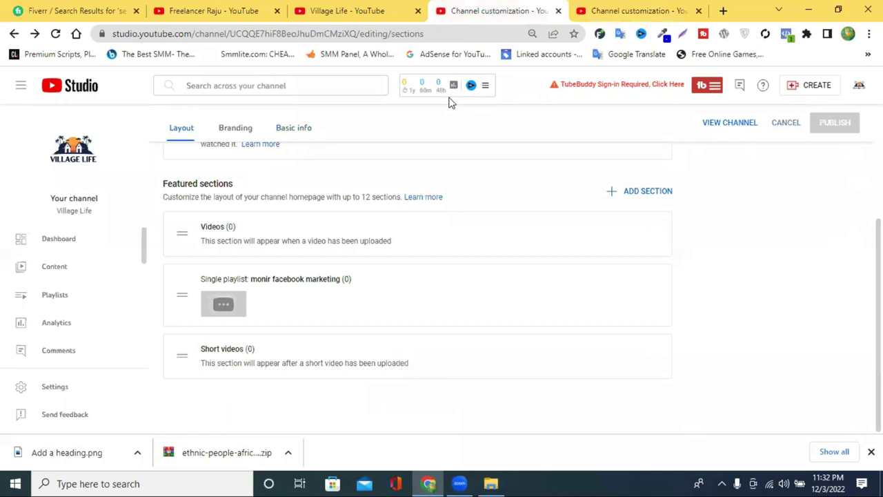
pyautogui.click(365, 10)
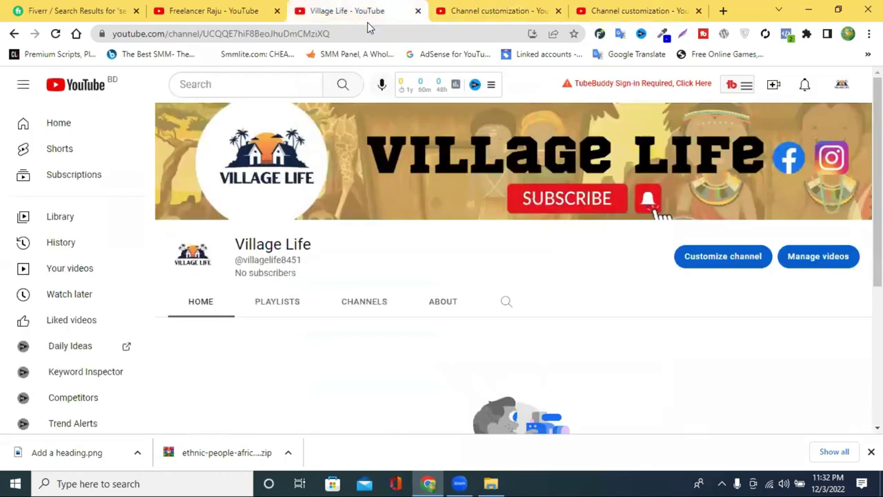
pyautogui.click(438, 305)
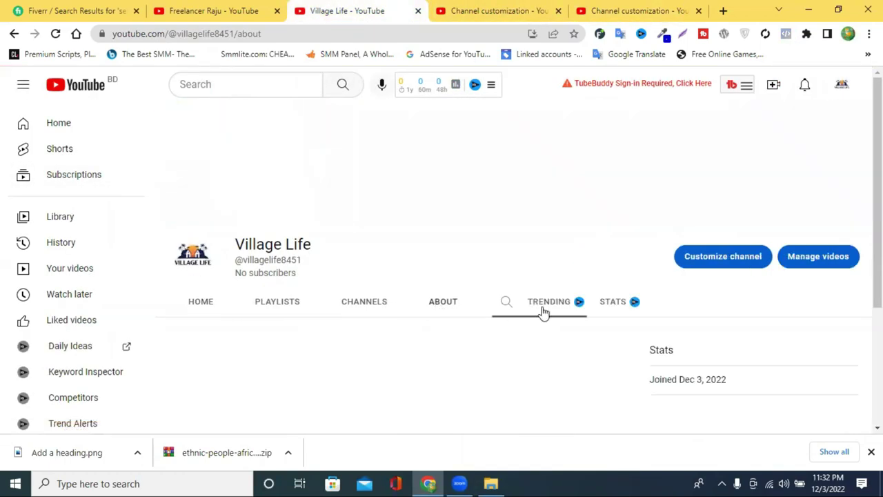
pyautogui.scroll(-1, 570, 316)
pyautogui.scroll(-1, 569, 316)
pyautogui.scroll(2, 405, 241)
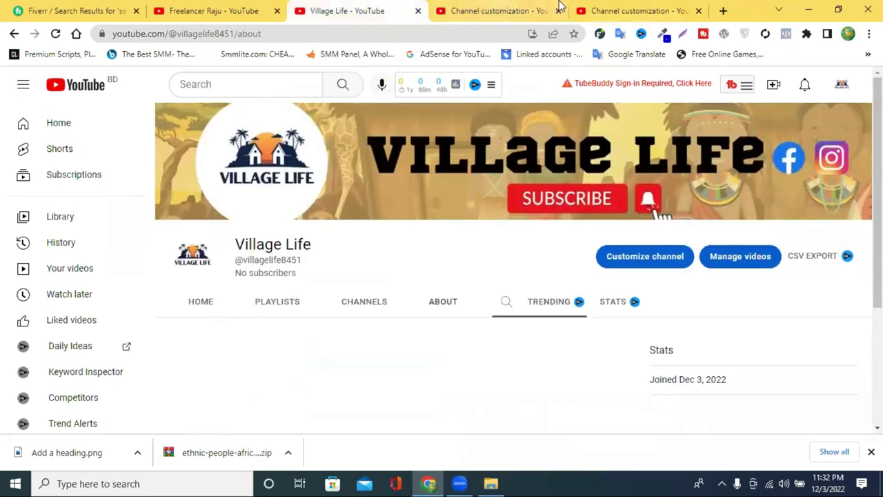
# - Return to the channel's Basic info settings and title the empty link entry facebook.com
pyautogui.click(605, 9)
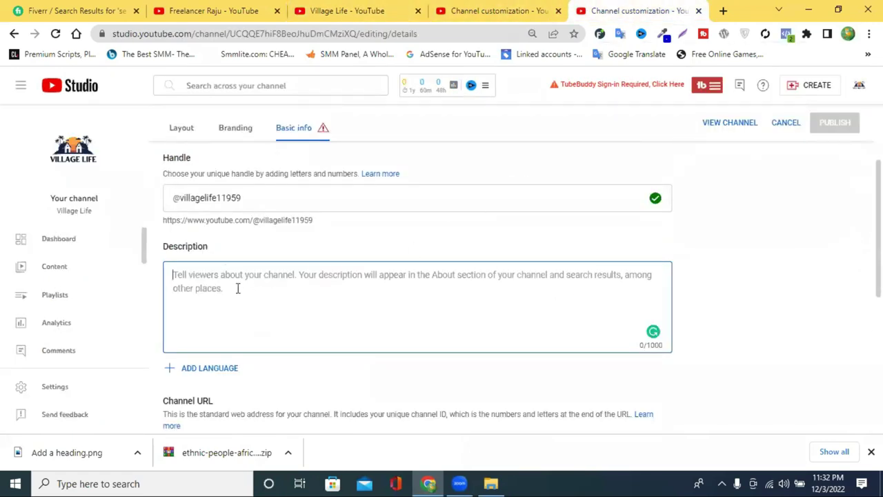
pyautogui.scroll(-2, 345, 273)
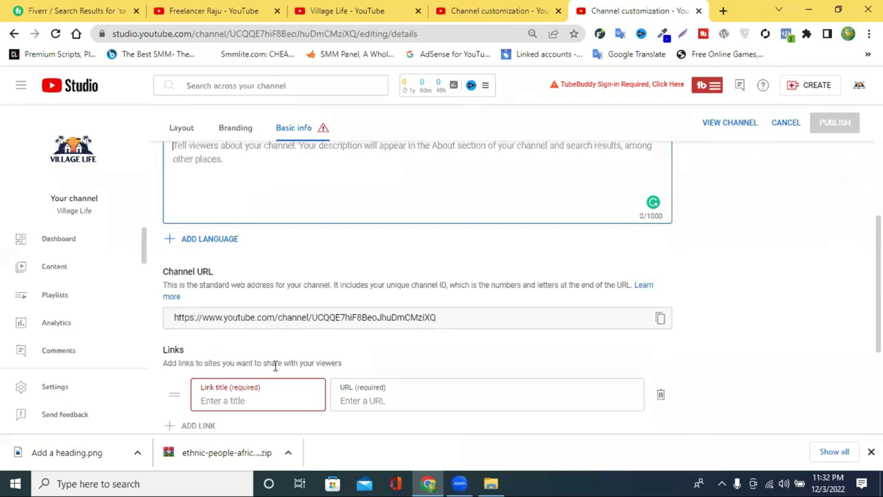
pyautogui.scroll(-3, 276, 364)
pyautogui.write('facebook.com')
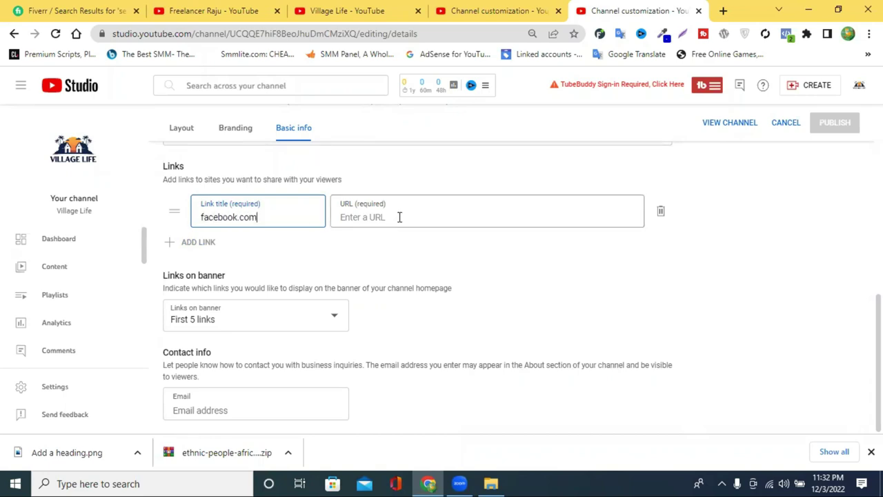
pyautogui.click(399, 217)
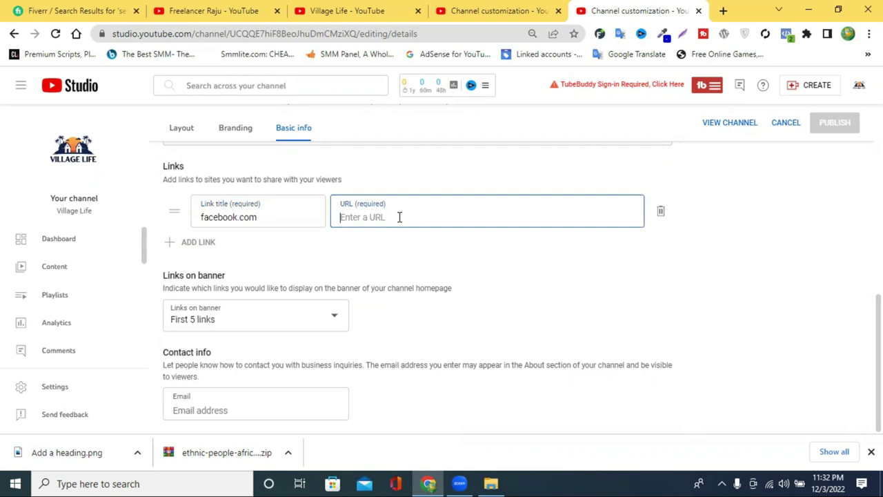
pyautogui.scroll(2, 445, 283)
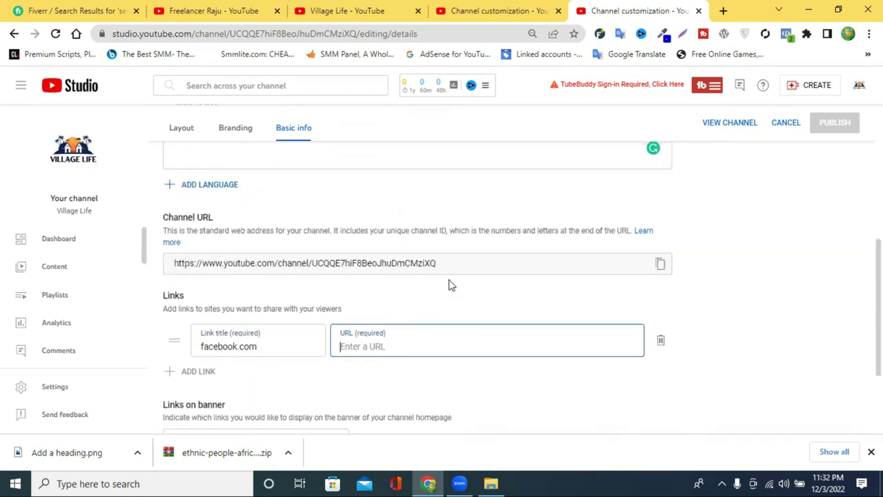
pyautogui.scroll(-1, 453, 285)
pyautogui.click(243, 326)
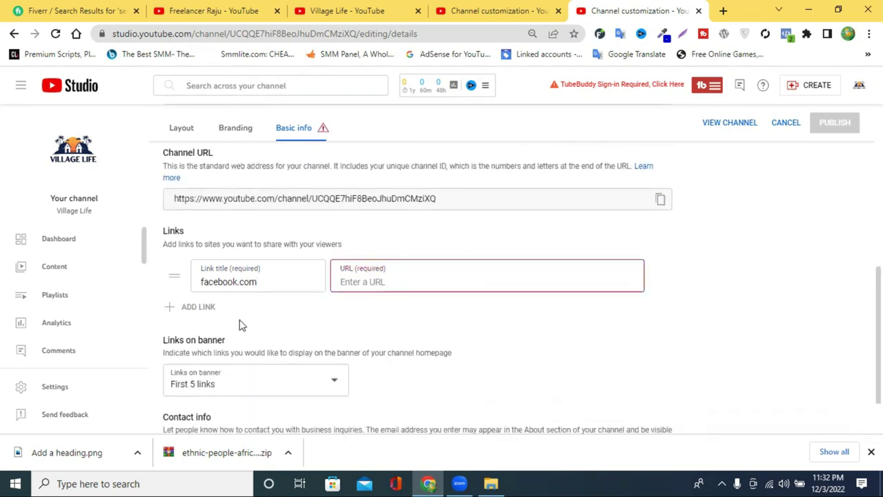
# - Copy the Facebook profile's address from a new browser tab and use it as the URL of the facebook.com link
pyautogui.click(723, 10)
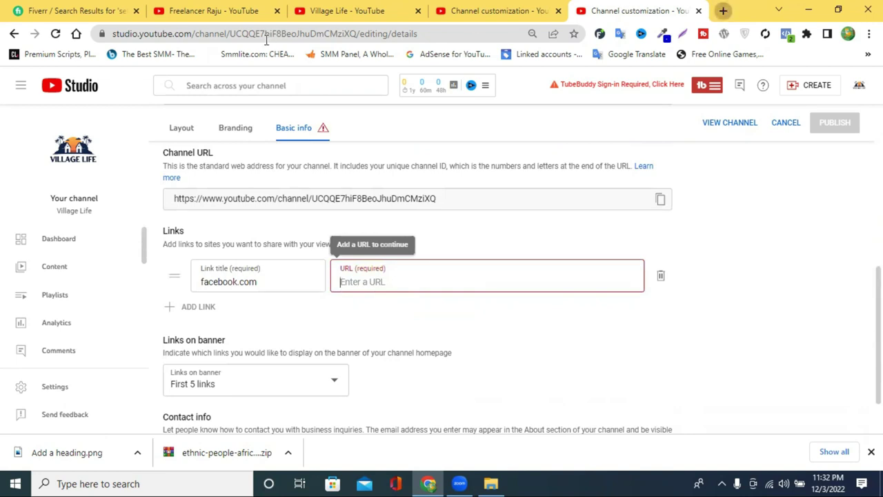
pyautogui.click(270, 33)
pyautogui.write('f')
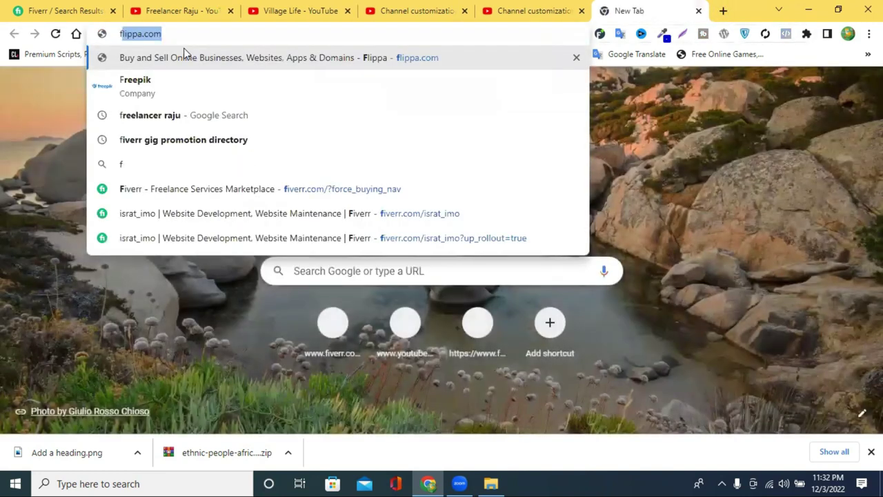
pyautogui.write('acebook.com/shahid202211/')
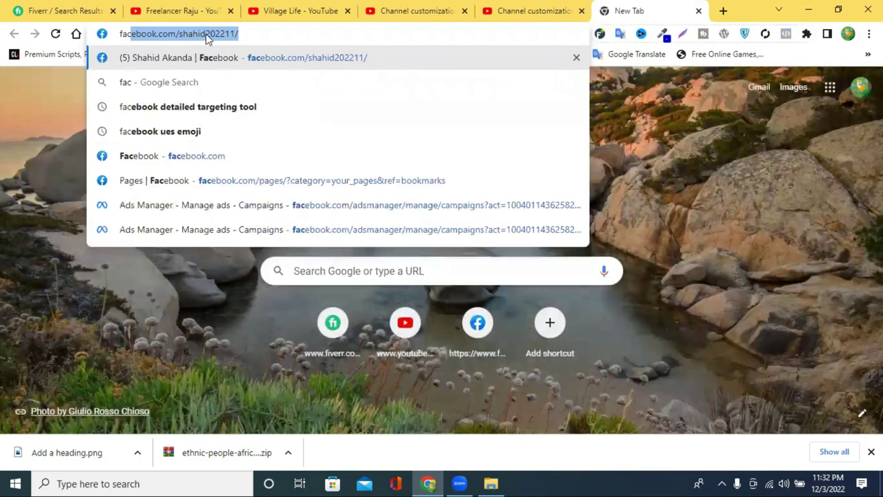
pyautogui.tripleClick(207, 38)
pyautogui.rightClick(228, 34)
pyautogui.click(272, 106)
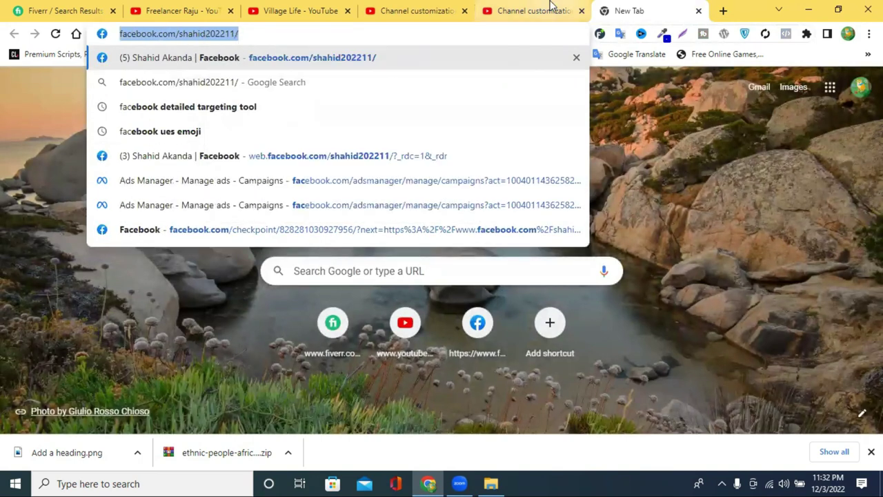
pyautogui.click(542, 10)
pyautogui.rightClick(378, 285)
pyautogui.click(441, 184)
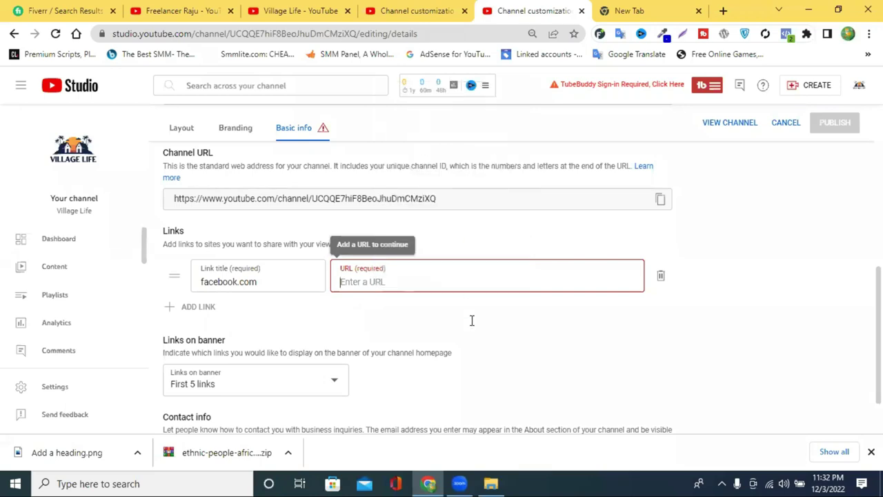
pyautogui.click(199, 312)
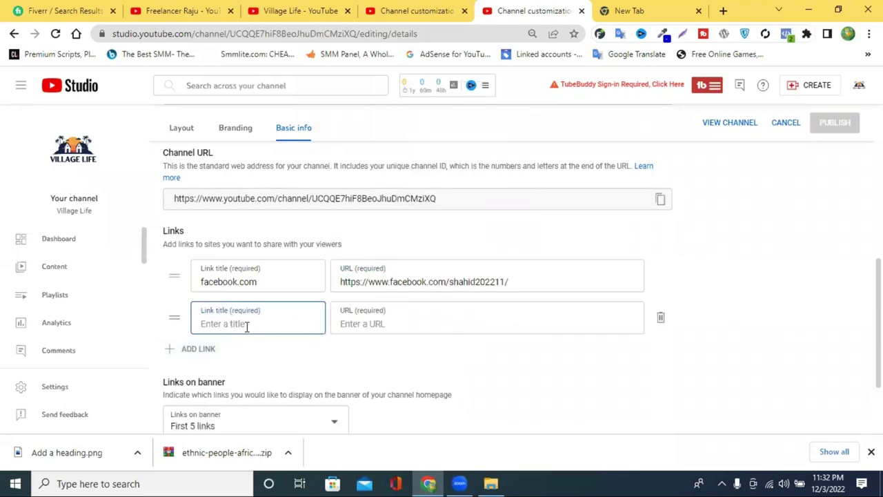
pyautogui.write('website')
pyautogui.click(395, 319)
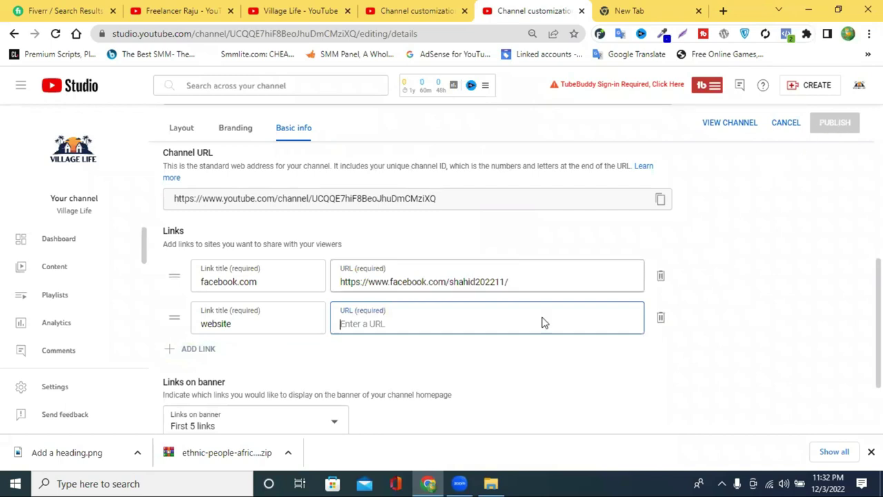
pyautogui.doubleClick(233, 325)
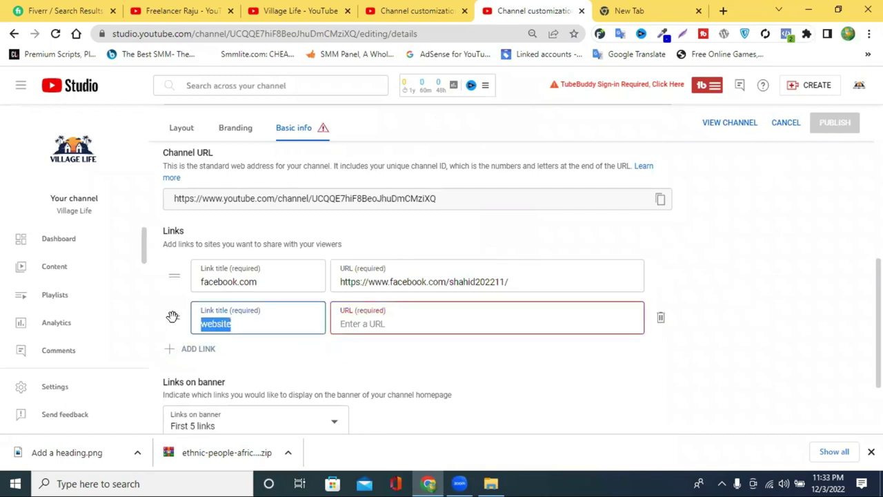
pyautogui.moveTo(171, 318); pyautogui.dragTo(166, 270)
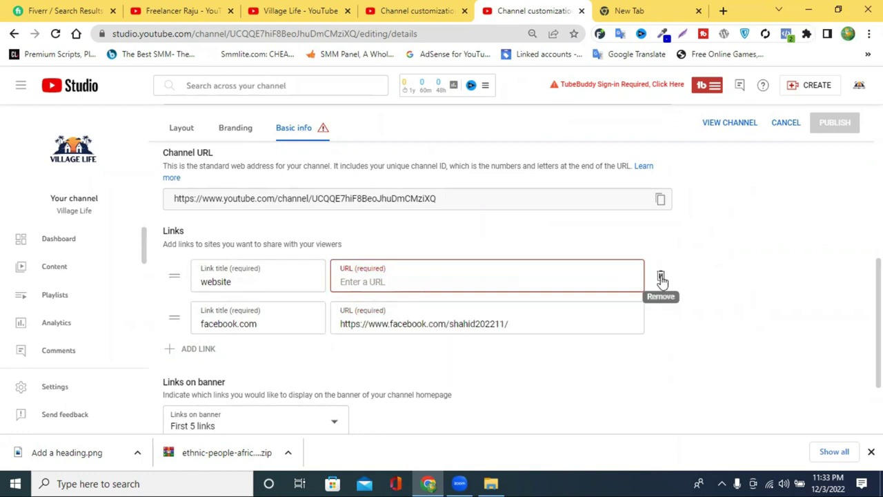
pyautogui.click(660, 278)
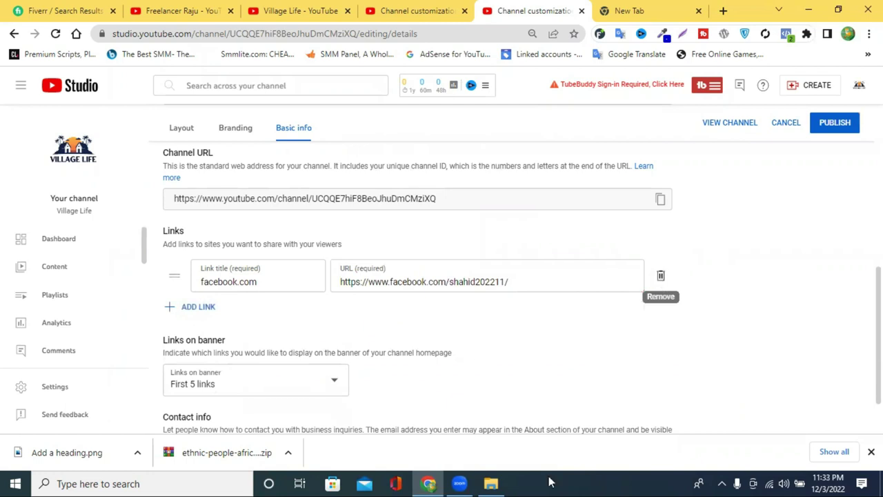
# - Go to the empty contact email field, and publish the Basic info changes
pyautogui.scroll(-1, 393, 293)
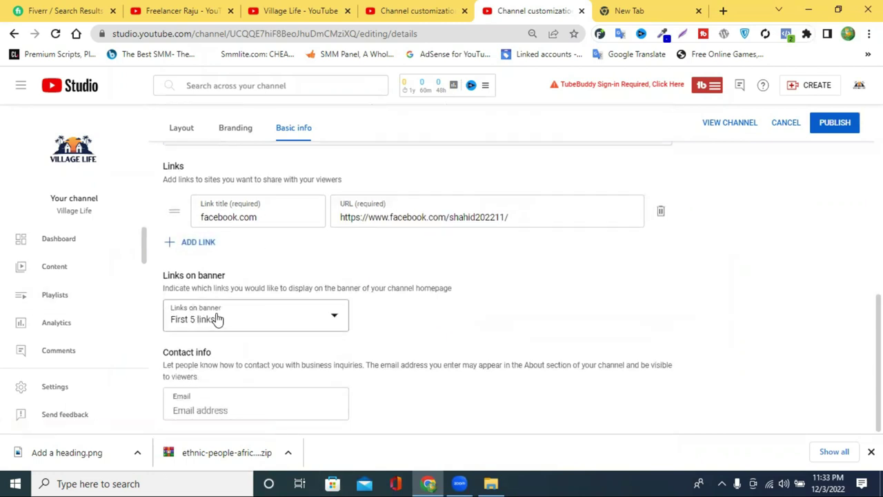
pyautogui.click(183, 410)
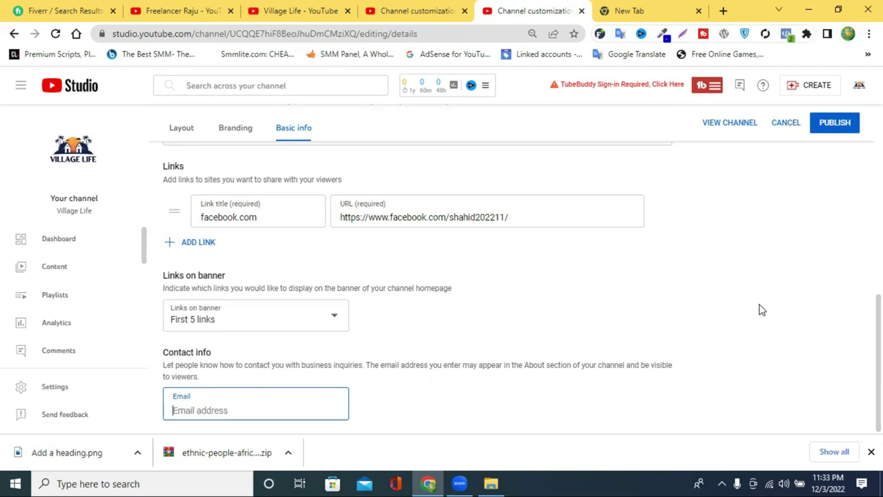
pyautogui.click(843, 128)
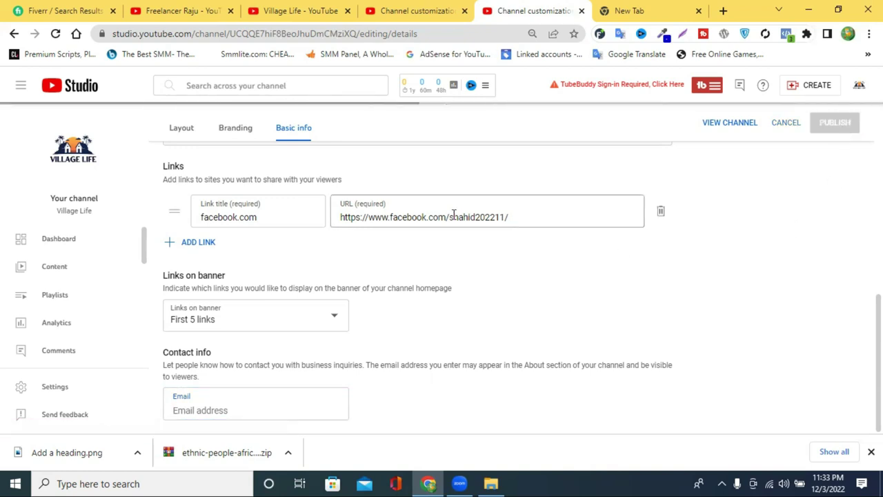
# - Review the video spotlight and featured sections in the channel layout, and the name and handle in the Basic info settings
pyautogui.click(435, 10)
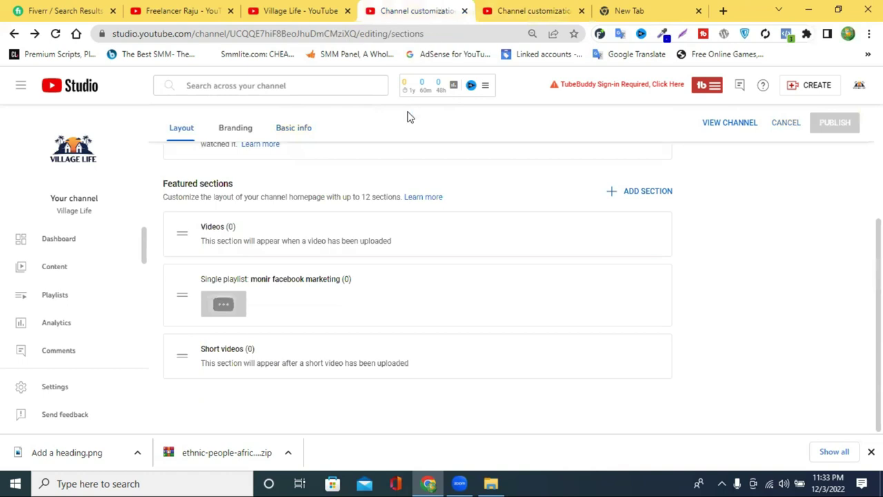
pyautogui.scroll(3, 731, 265)
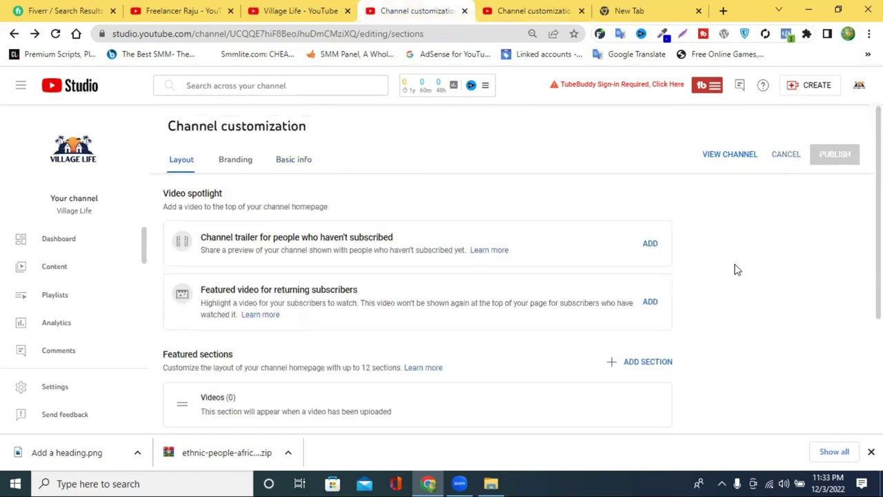
pyautogui.scroll(-3, 225, 200)
pyautogui.click(508, 10)
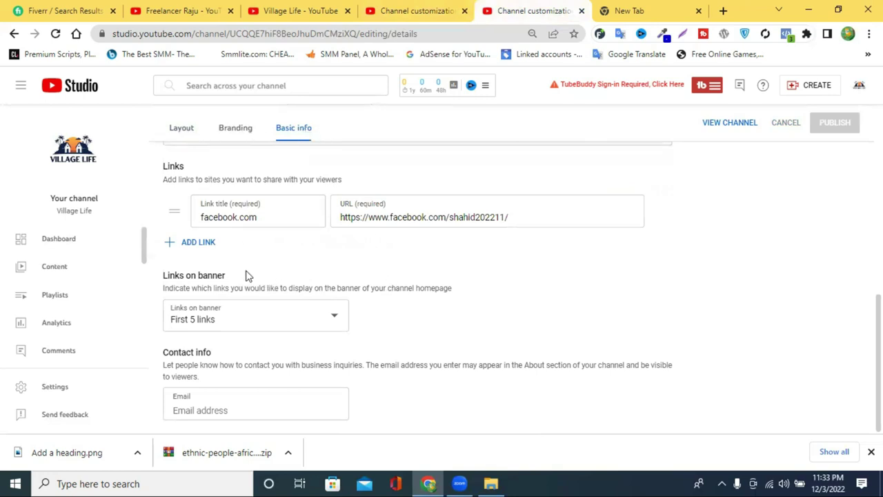
pyautogui.scroll(5, 241, 280)
pyautogui.scroll(2, 258, 245)
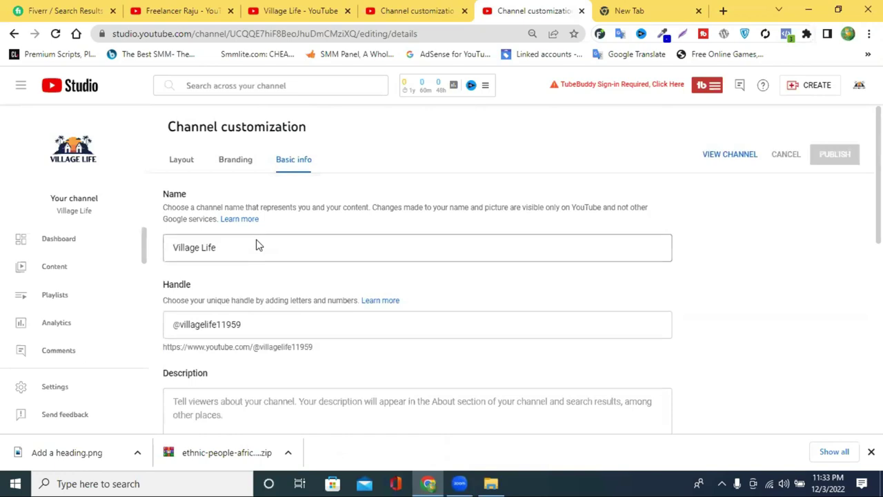
# - Open the Studio settings and choose USD — US Dollar as the default currency
pyautogui.click(49, 388)
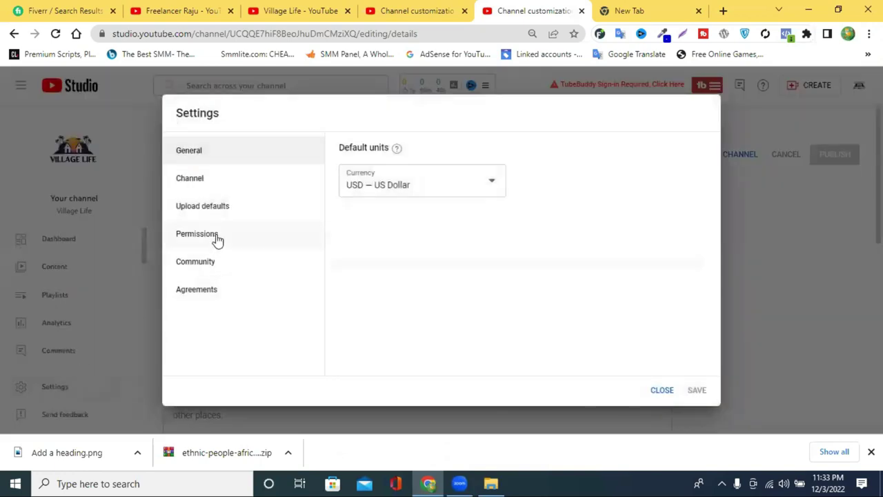
pyautogui.click(416, 191)
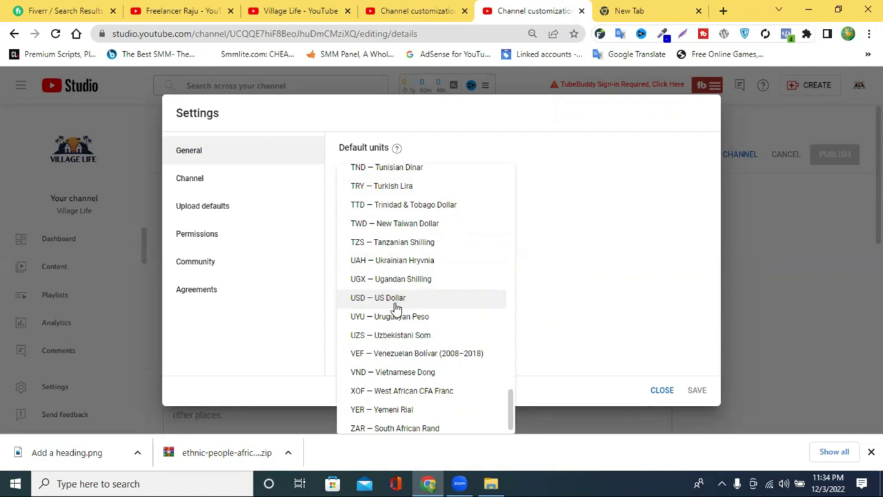
pyautogui.click(397, 304)
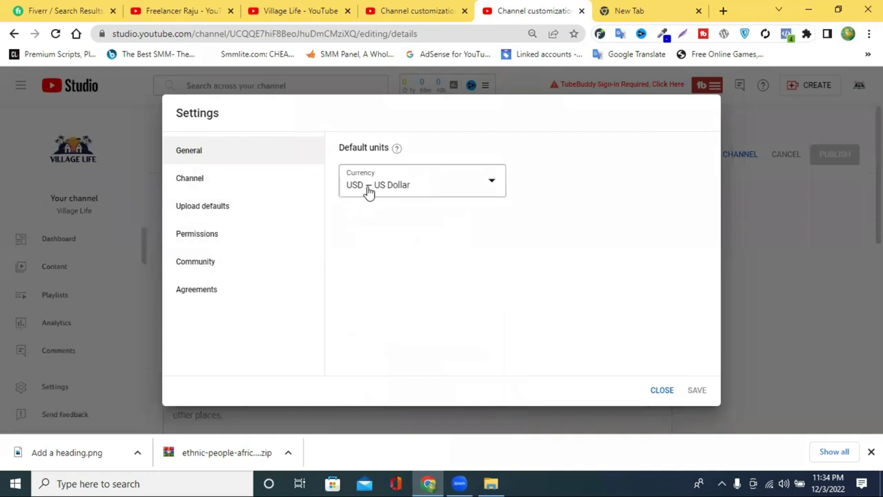
# - Set the country of residence to Bangladesh in the Channel settings
pyautogui.click(199, 186)
pyautogui.click(426, 205)
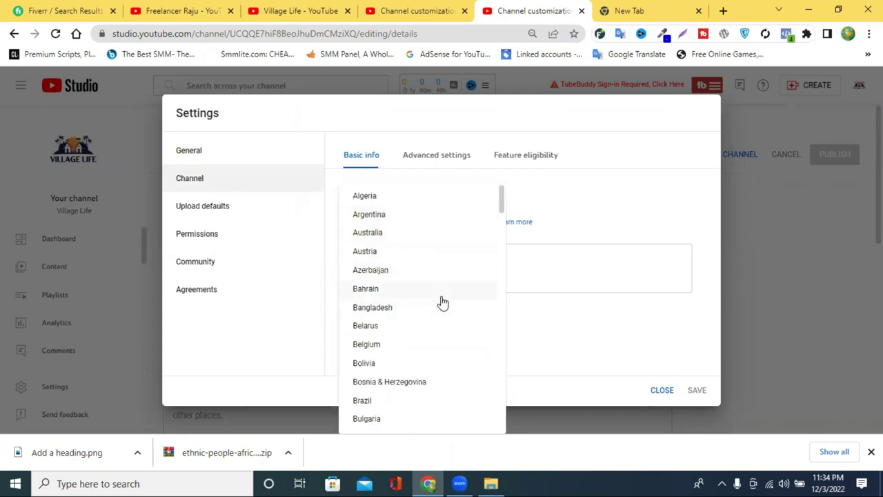
pyautogui.scroll(-4, 441, 302)
pyautogui.scroll(-12, 442, 304)
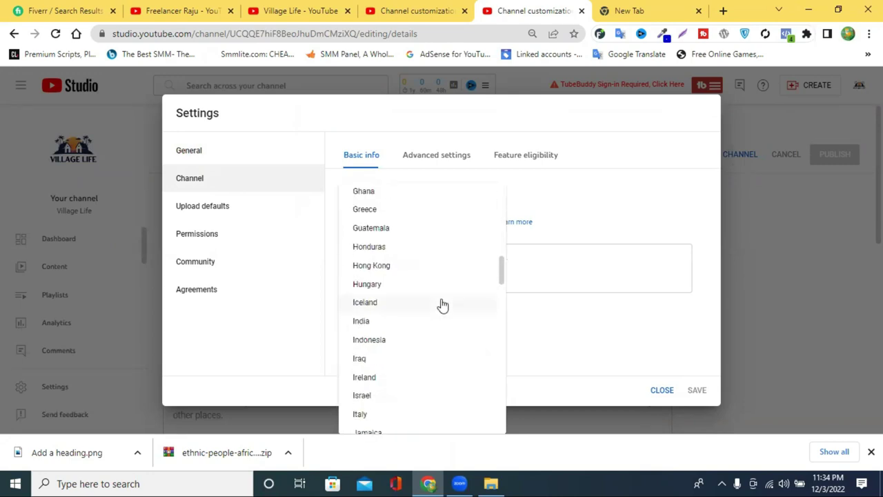
pyautogui.scroll(-10, 435, 312)
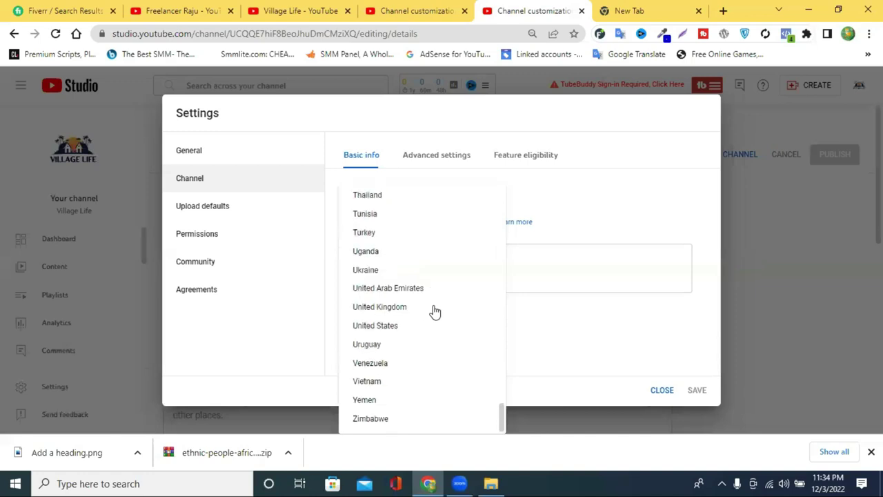
pyautogui.scroll(20, 428, 324)
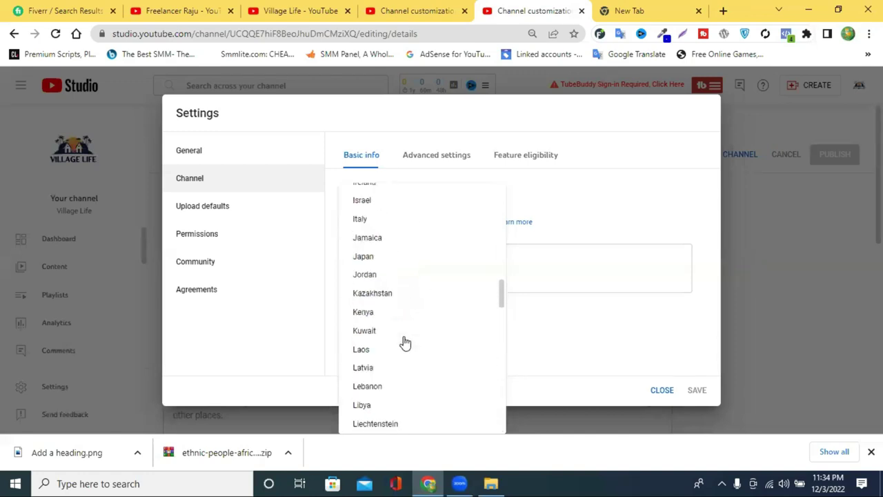
pyautogui.scroll(6, 405, 343)
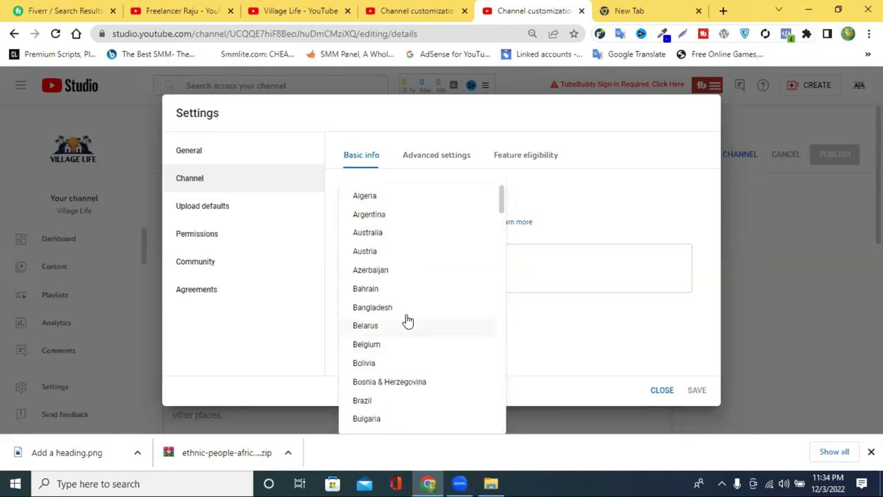
pyautogui.click(404, 308)
# - Check the channel's Advanced settings and return to the empty Keywords field under Basic info
pyautogui.click(381, 273)
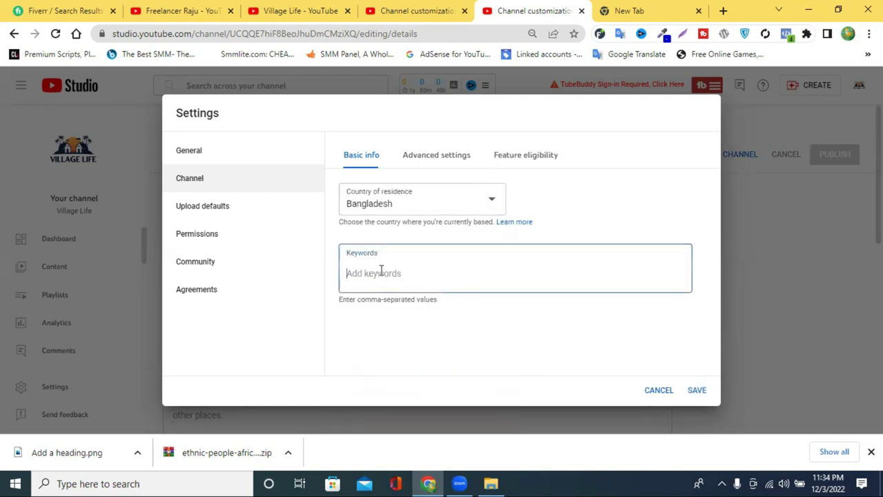
pyautogui.click(422, 157)
pyautogui.click(380, 154)
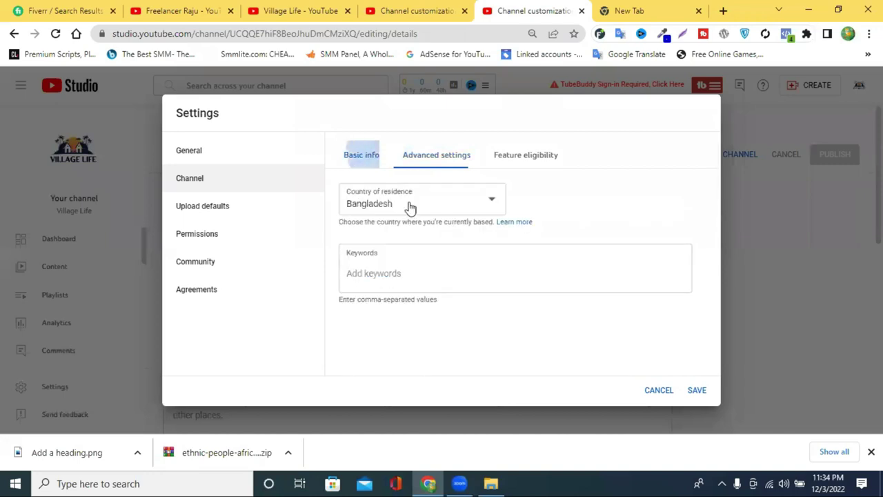
pyautogui.click(379, 272)
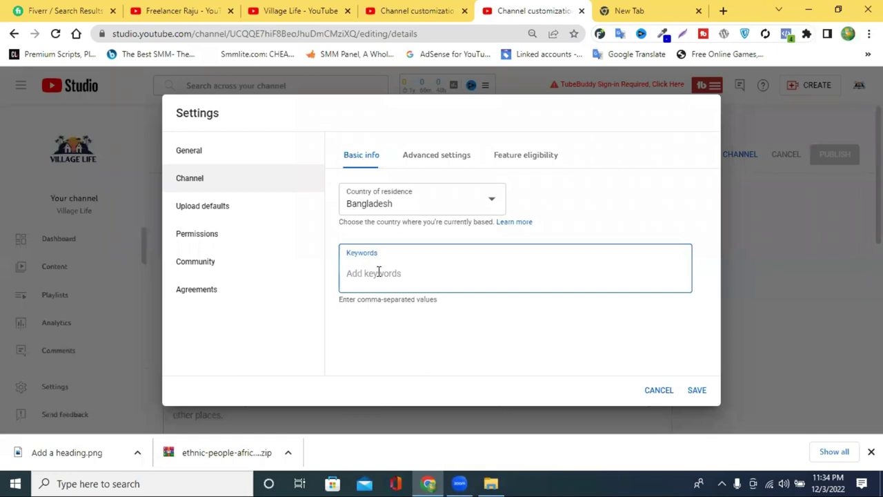
# - Copy the channel name "Village Life" from the channel's YouTube page
pyautogui.click(295, 10)
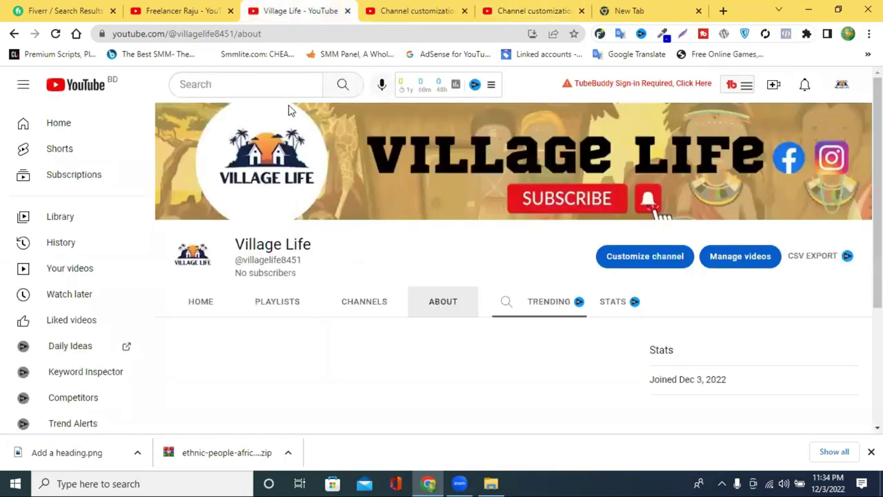
pyautogui.click(259, 82)
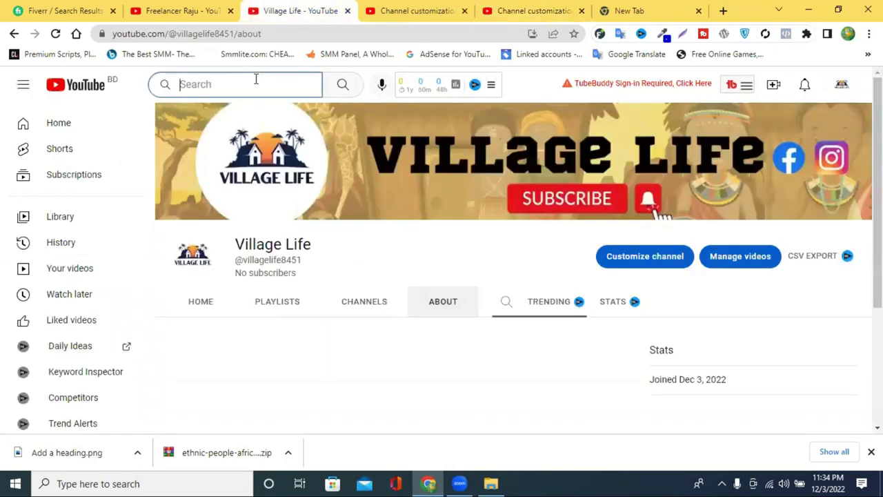
pyautogui.tripleClick(260, 250)
pyautogui.rightClick(261, 250)
pyautogui.click(320, 260)
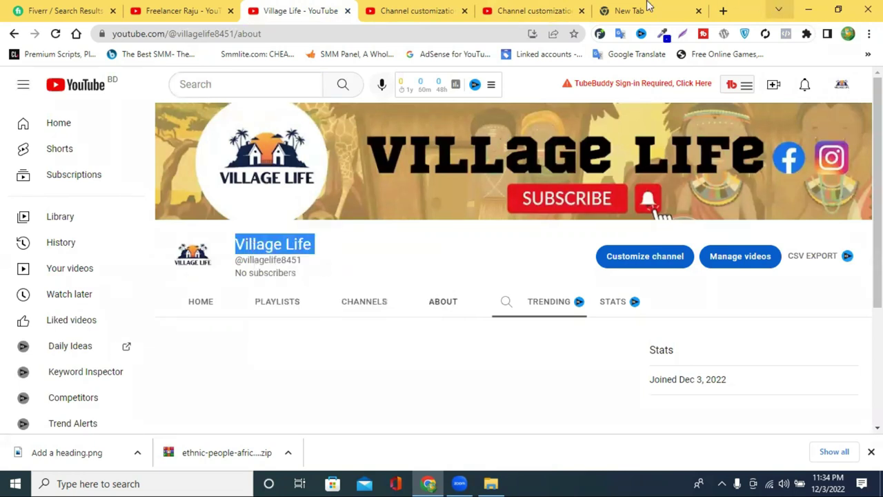
# - Search Google for "tag generator" in the empty browser tab
pyautogui.click(649, 10)
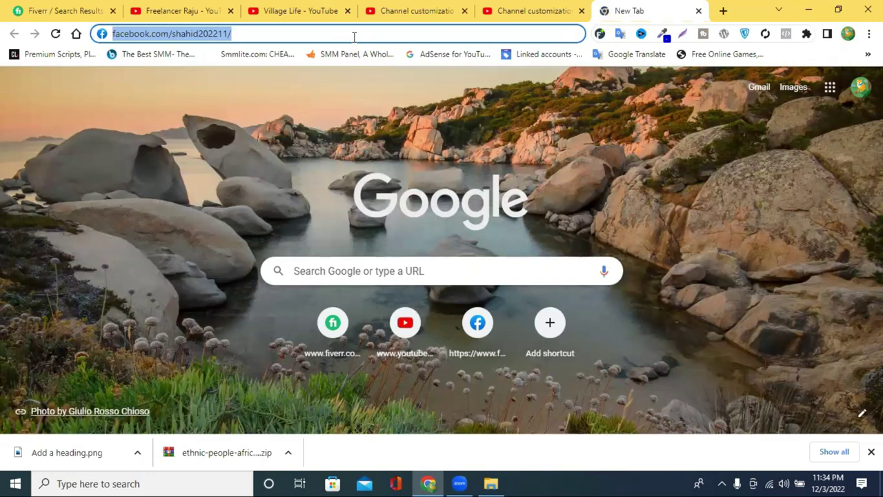
pyautogui.write('y')
pyautogui.press('BackSpace')
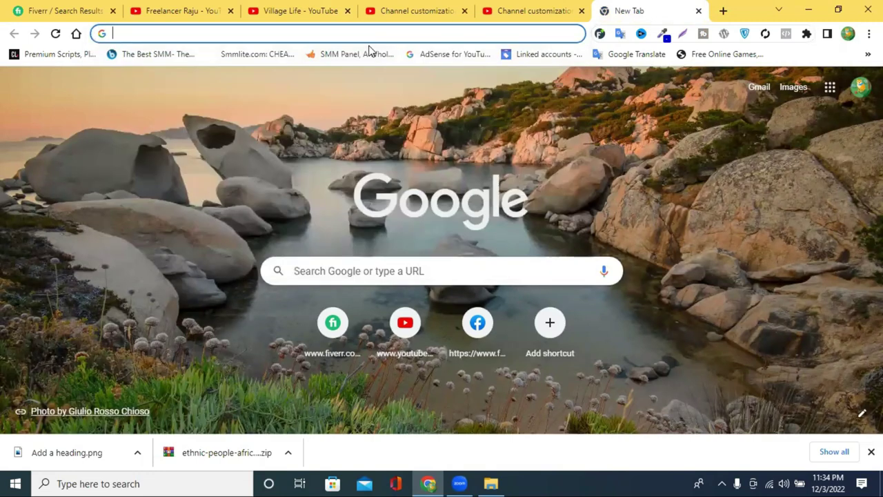
pyautogui.write('tk')
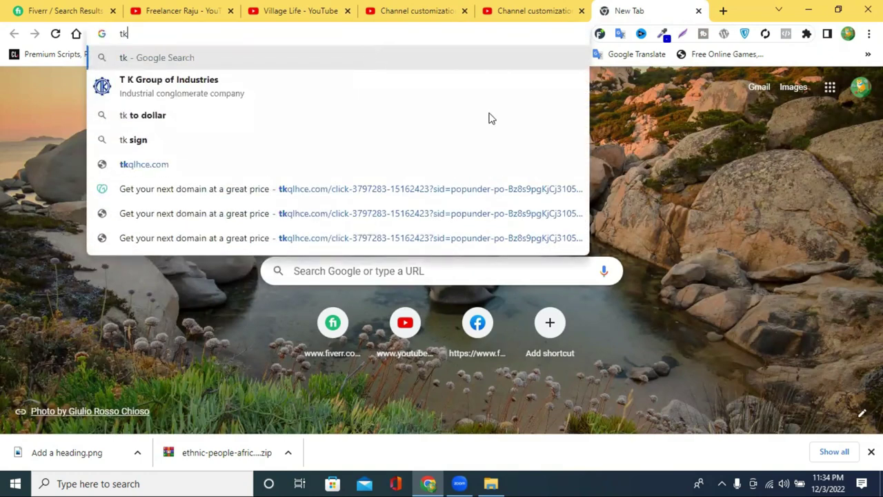
pyautogui.press('BackSpace')
pyautogui.press('BackSpace')
pyautogui.write('tag')
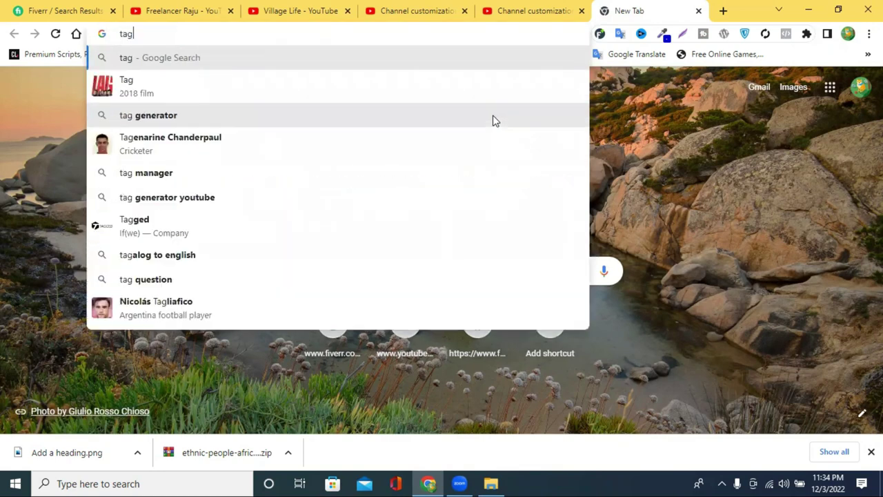
pyautogui.click(292, 89)
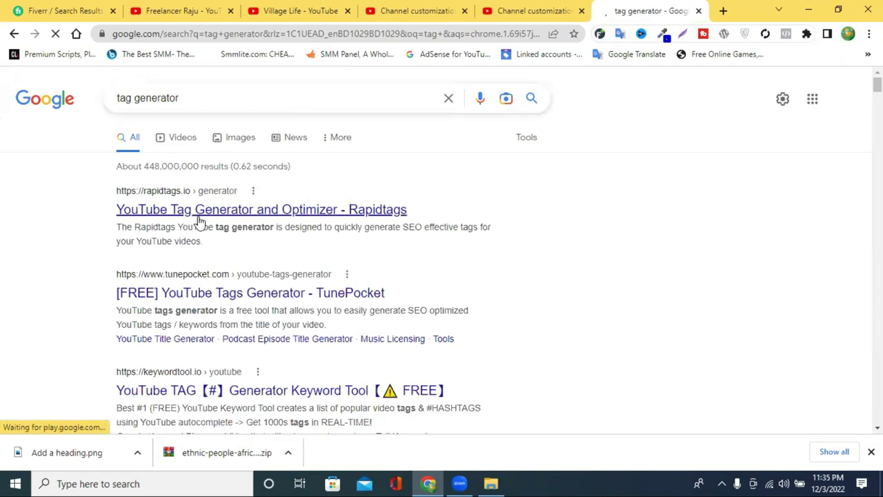
# - Open the keywordtool.io YouTube tag generator from the results and search it for "village", keeping Global / Worldwide and English
pyautogui.scroll(-1, 233, 299)
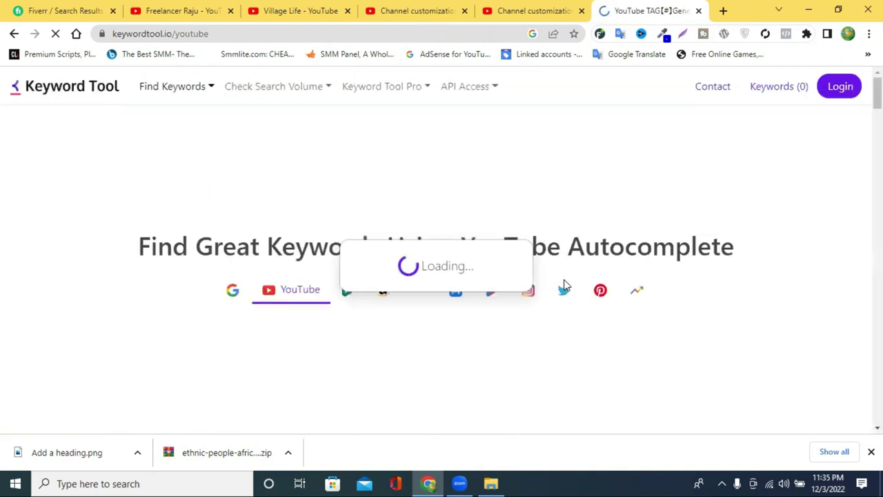
pyautogui.scroll(-1, 450, 233)
pyautogui.scroll(-2, 516, 201)
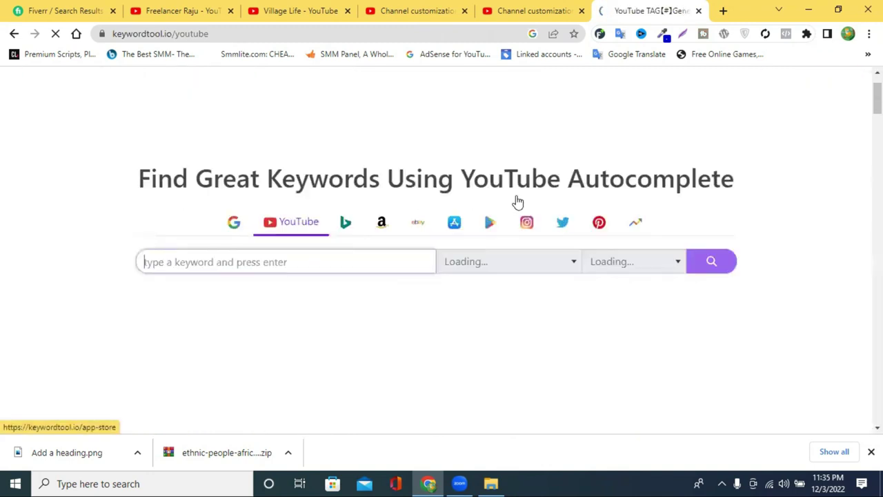
pyautogui.rightClick(222, 200)
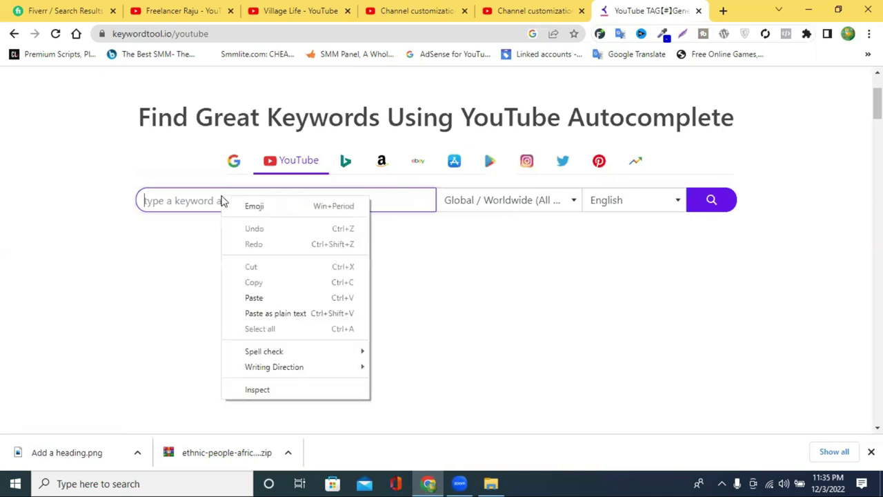
pyautogui.click(268, 295)
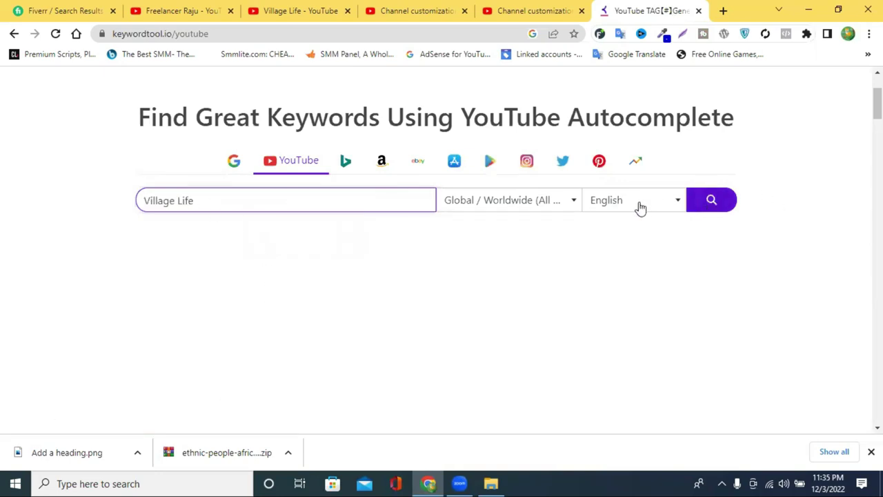
pyautogui.doubleClick(186, 201)
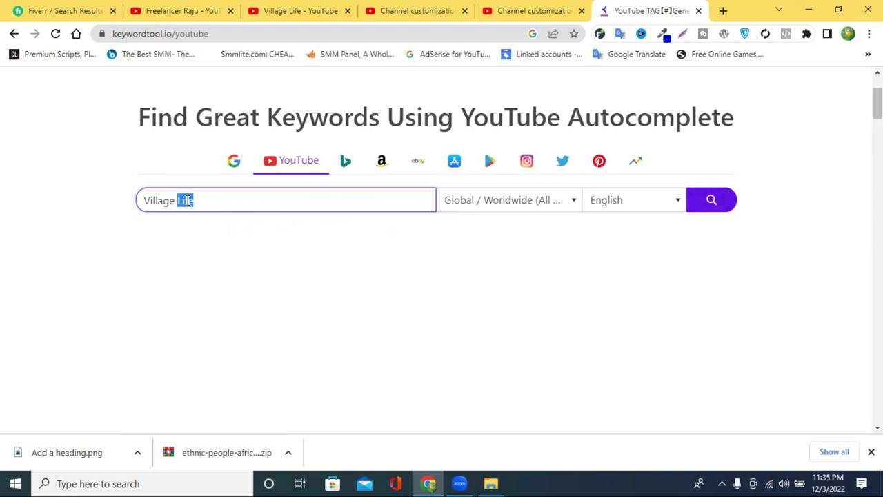
pyautogui.press('BackSpace')
pyautogui.press('Return')
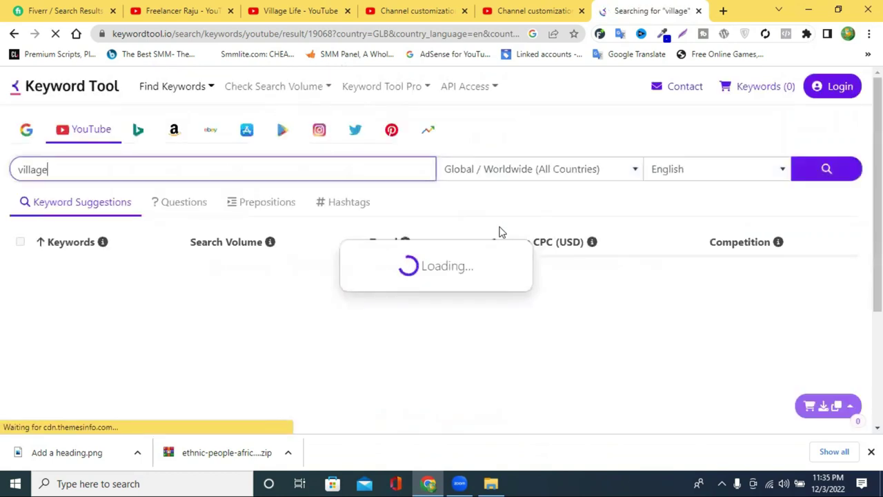
# - Copy the suggestion "village" and add it to the channel's Keywords in the Studio settings
pyautogui.scroll(-2, 228, 253)
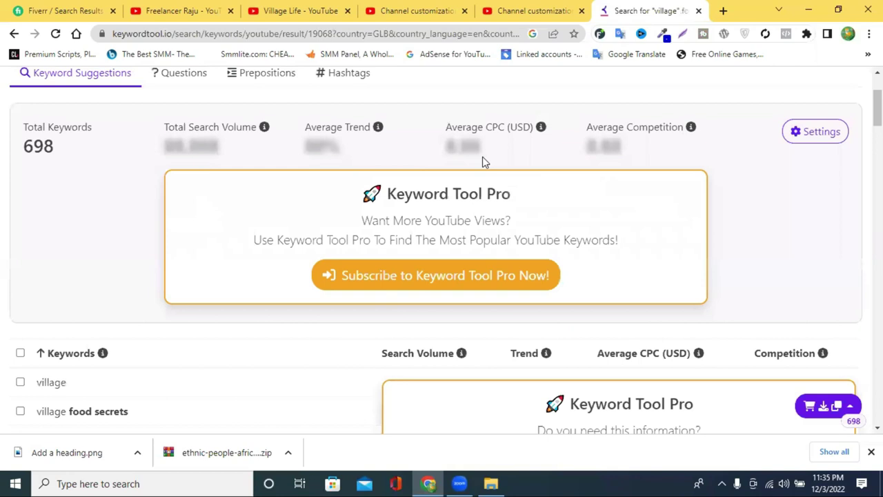
pyautogui.scroll(-3, 522, 180)
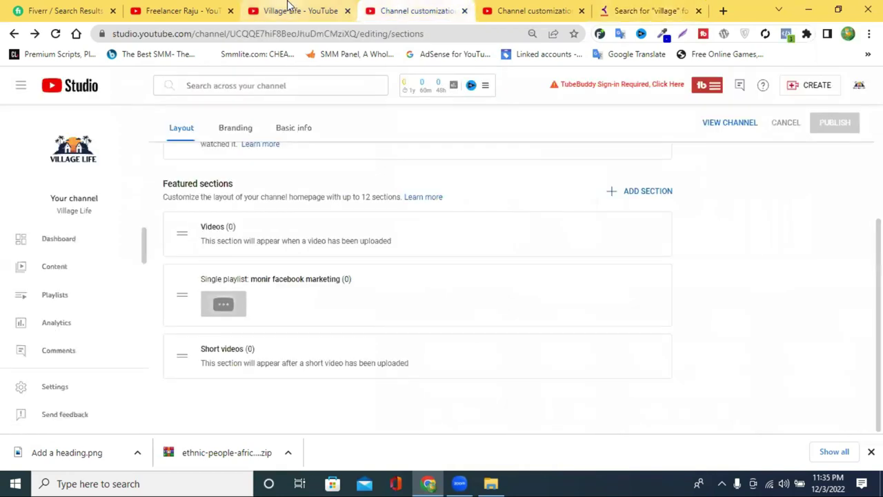
pyautogui.click(288, 7)
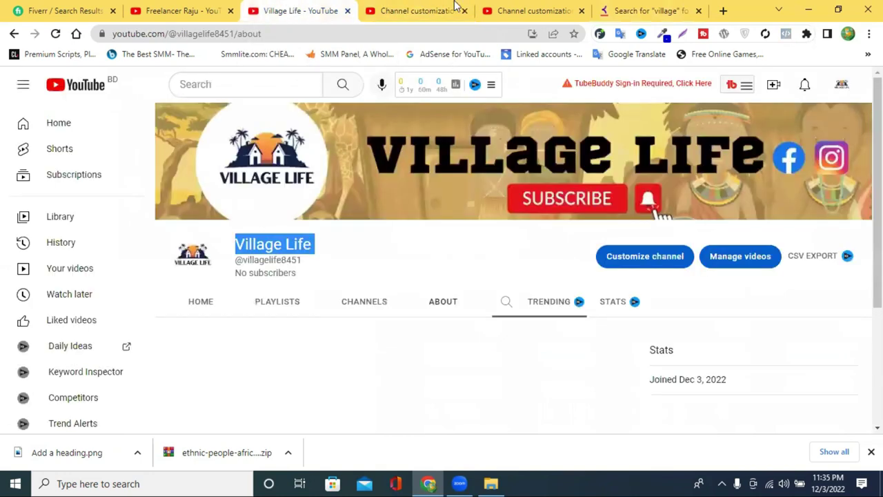
pyautogui.click(454, 7)
pyautogui.hotkey('ctrl', 'Tab')
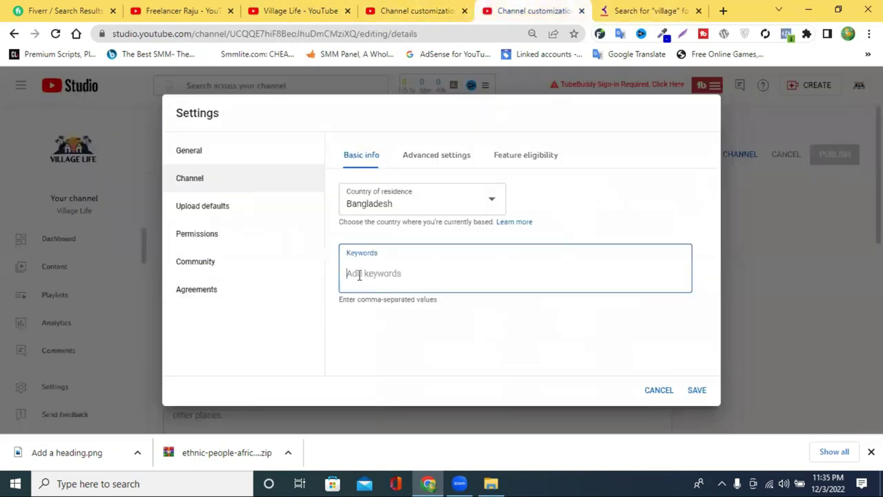
pyautogui.rightClick(359, 276)
pyautogui.click(404, 173)
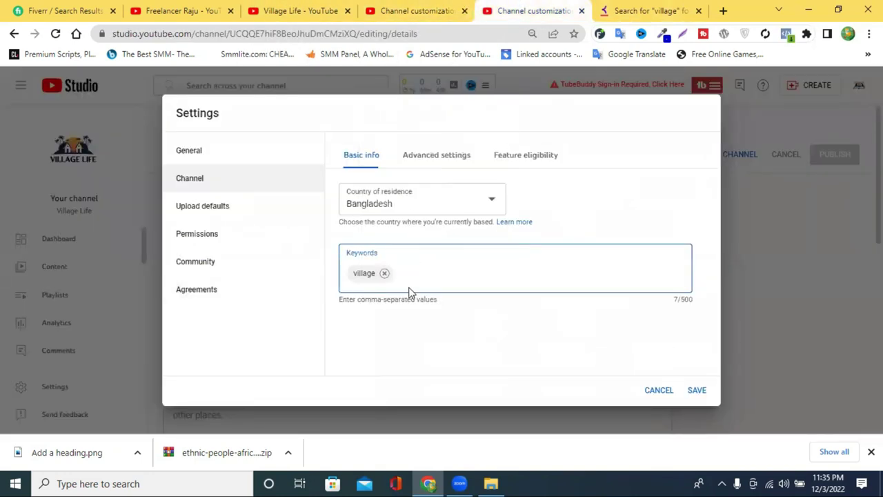
# - Copy the suggestion "village food secrets" from Keyword Tool and add it to the channel's Keywords
pyautogui.click(641, 8)
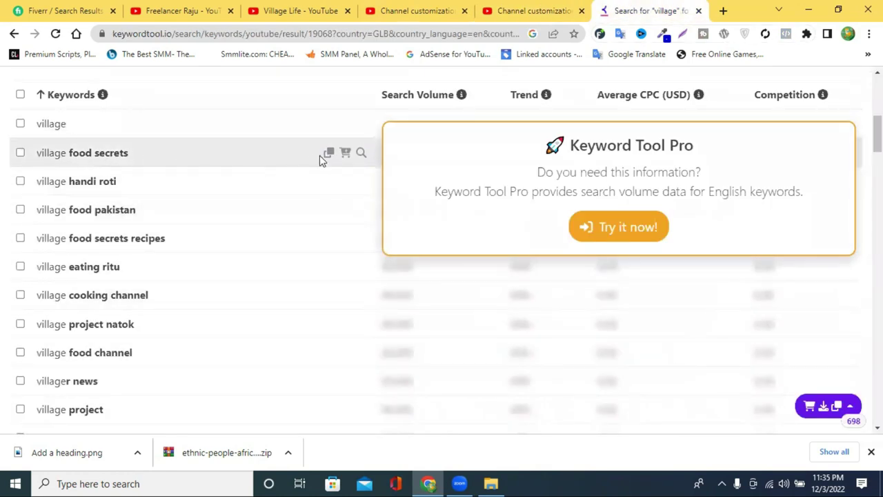
pyautogui.click(329, 152)
pyautogui.click(505, 8)
pyautogui.rightClick(410, 287)
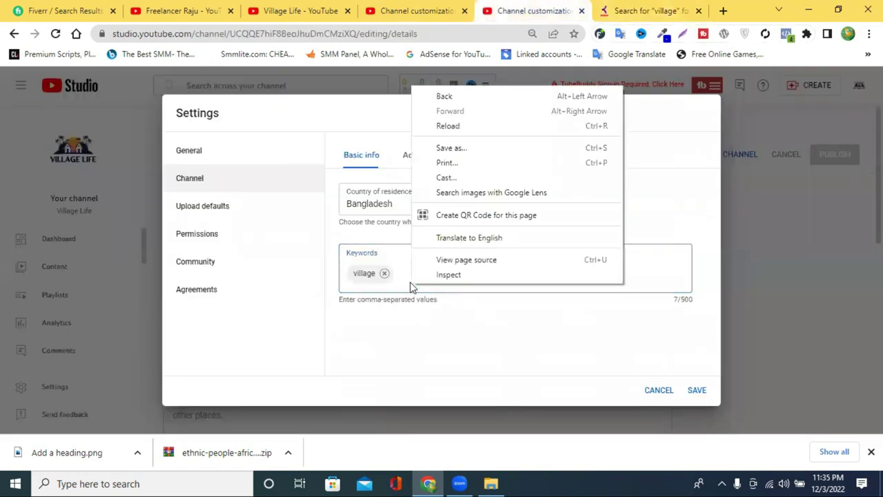
pyautogui.rightClick(406, 281)
pyautogui.click(439, 175)
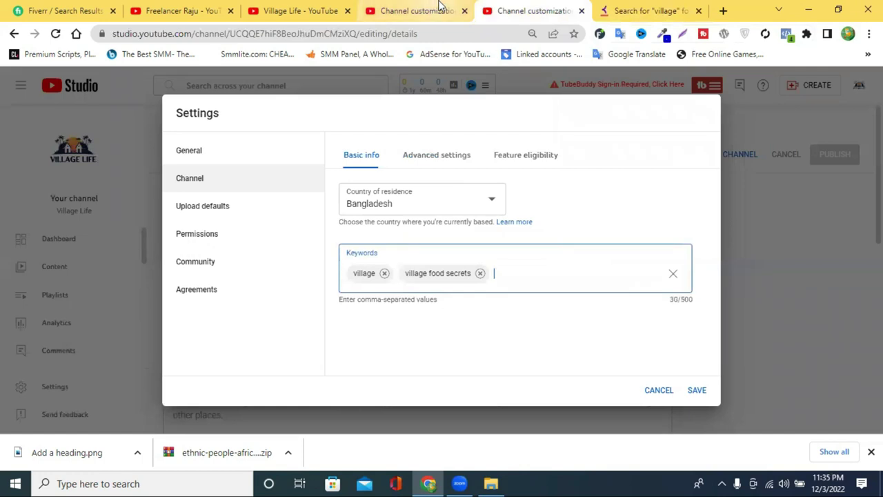
# - Copy the suggestion "village food channel" from Keyword Tool and add it to the channel's Keywords
pyautogui.click(605, 8)
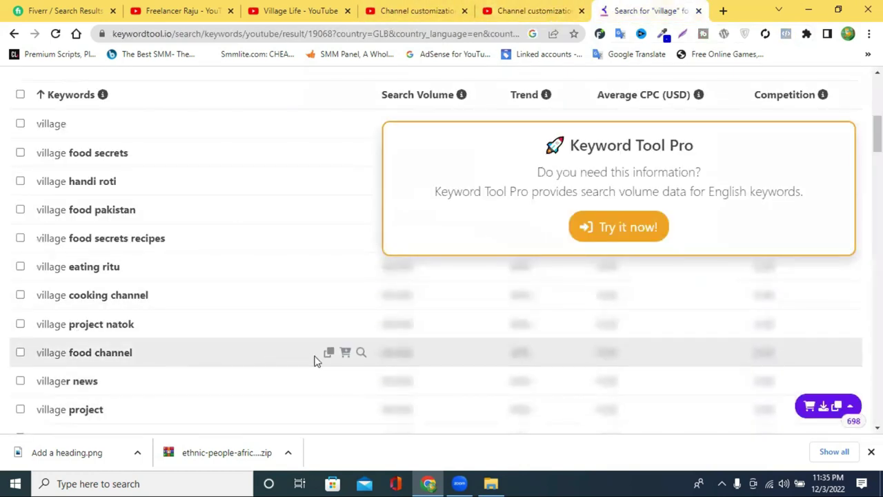
pyautogui.click(329, 353)
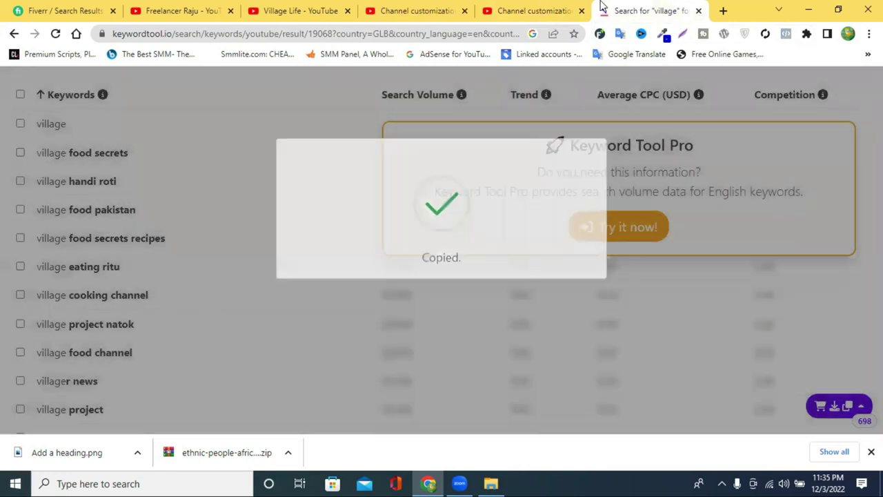
pyautogui.click(531, 11)
pyautogui.rightClick(519, 274)
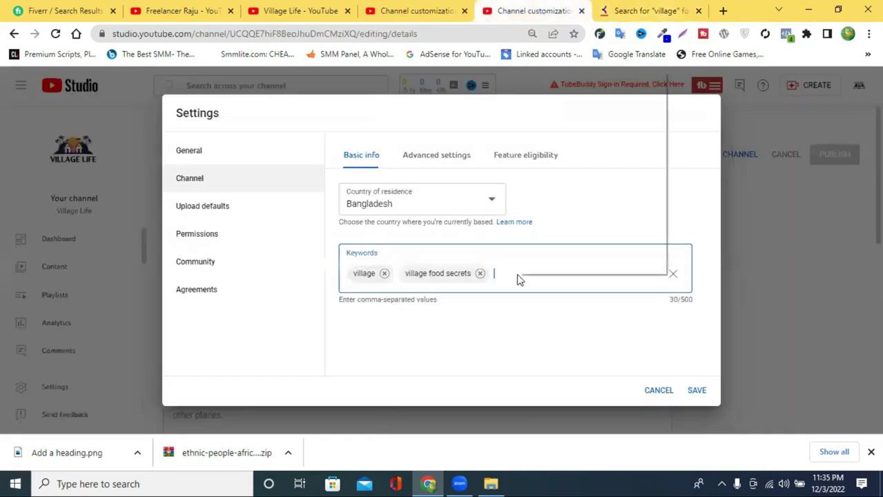
pyautogui.click(494, 173)
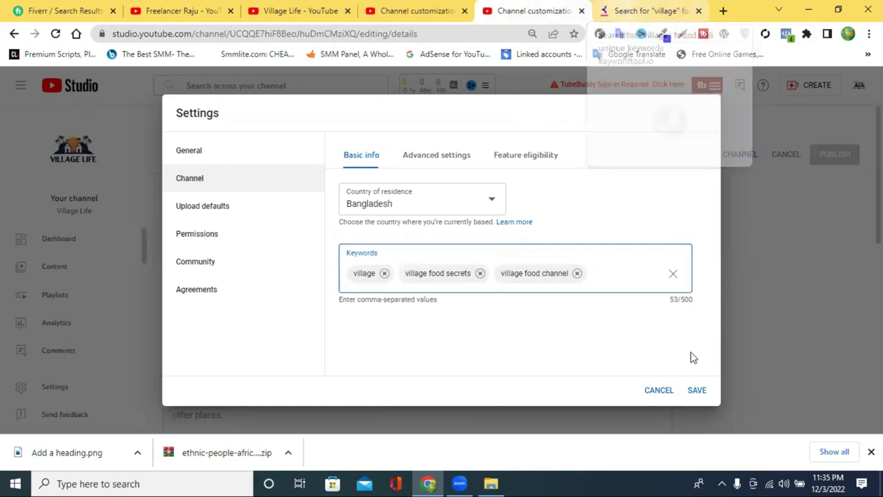
# - Copy the suggestion "village cooking channel" from Keyword Tool and add it to the channel's Keywords
pyautogui.click(621, 8)
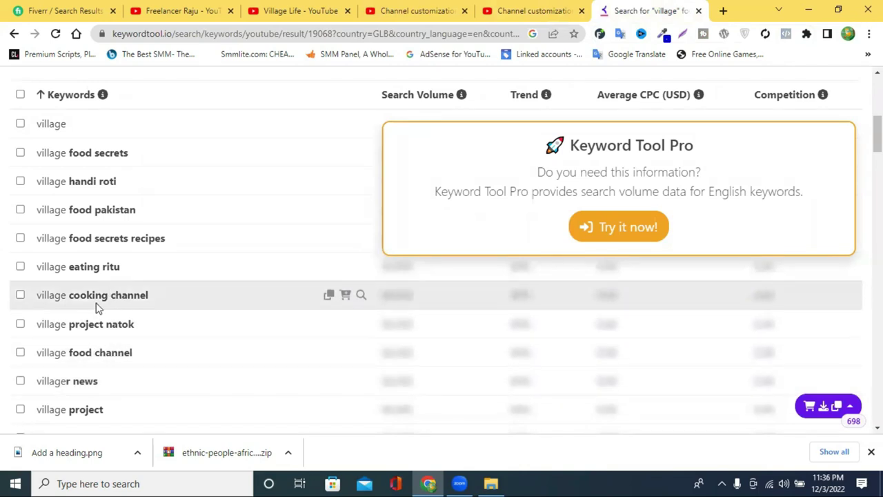
pyautogui.click(329, 295)
pyautogui.click(510, 10)
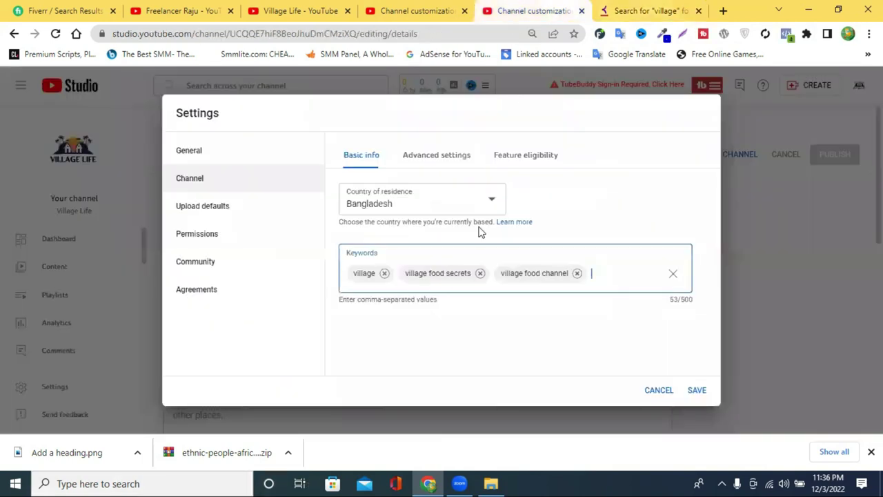
pyautogui.rightClick(619, 274)
pyautogui.click(666, 186)
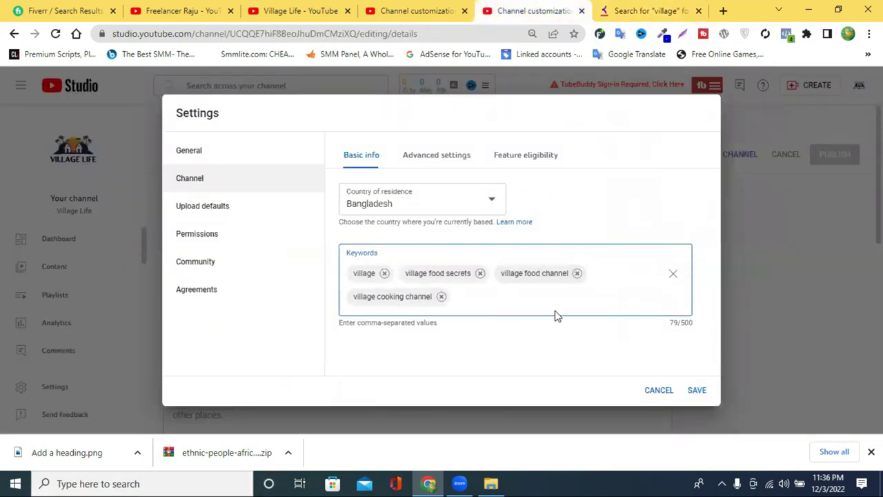
pyautogui.doubleClick(674, 323)
# - Find the suggestion "village life" further down the Keyword Tool list and add it to the channel's Keywords
pyautogui.click(627, 10)
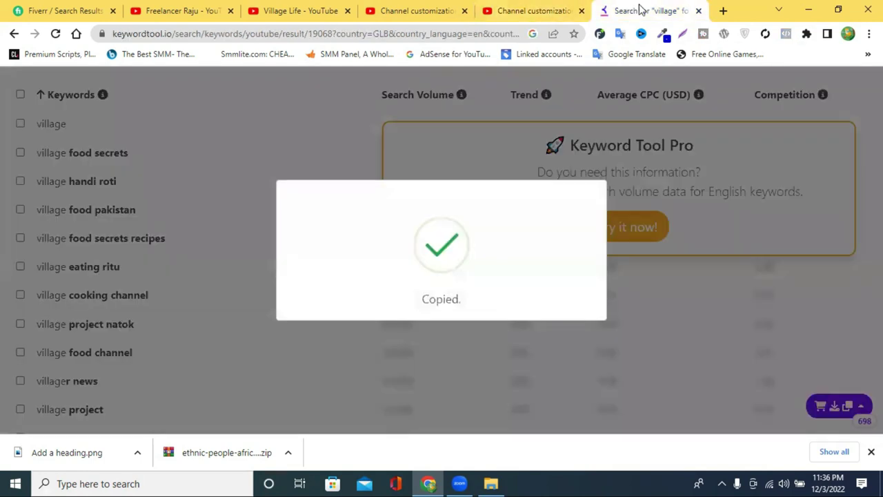
pyautogui.scroll(-1, 128, 288)
pyautogui.scroll(-3, 128, 288)
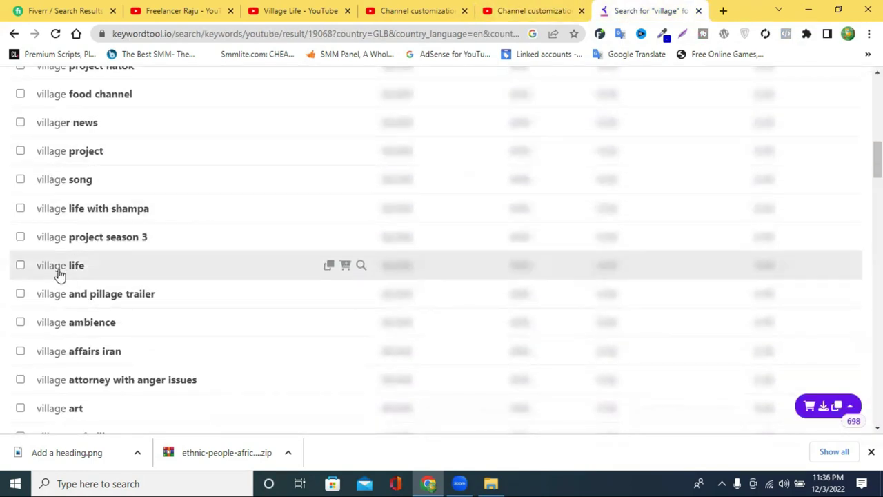
pyautogui.click(525, 11)
pyautogui.click(456, 297)
pyautogui.click(493, 199)
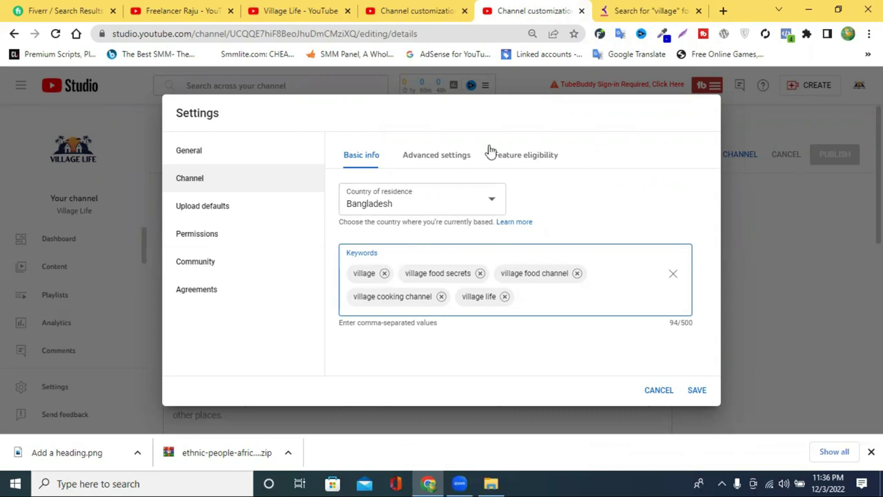
# - Examine the channel's Advanced settings, from audience and Google Ads linking through automatic captions, advertisements, clips and other settings
pyautogui.click(429, 160)
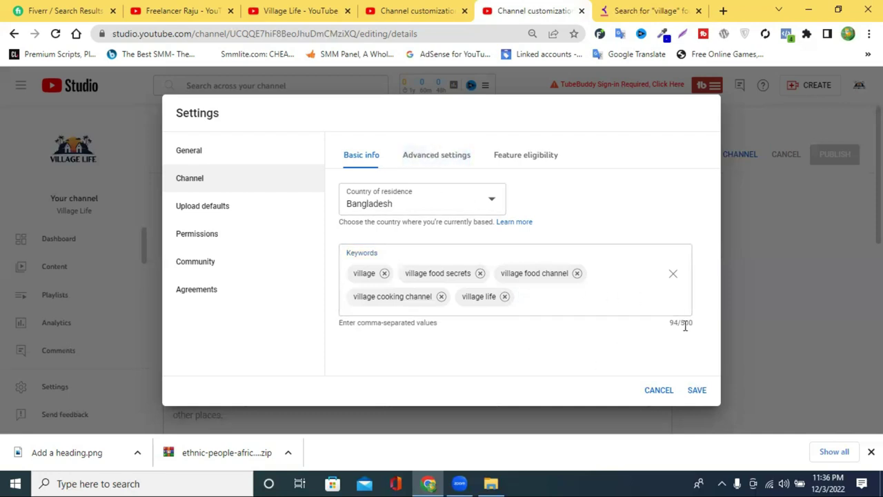
pyautogui.click(441, 160)
pyautogui.scroll(-2, 455, 233)
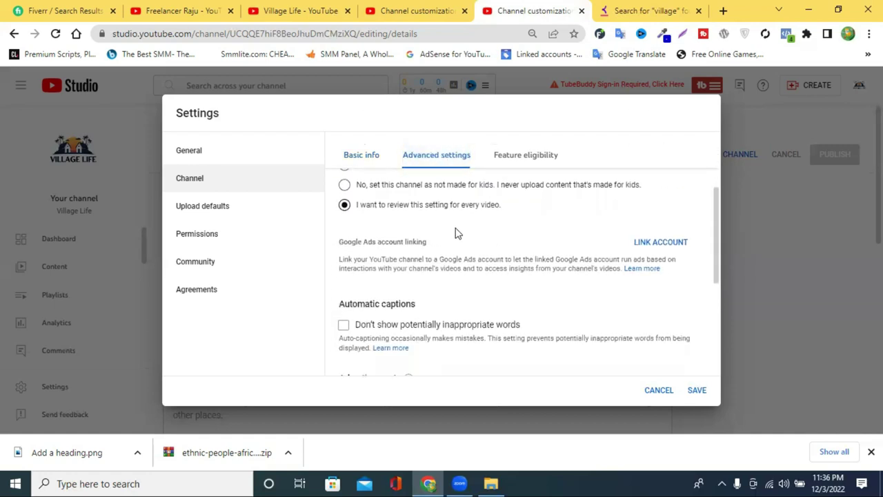
pyautogui.scroll(-1, 400, 321)
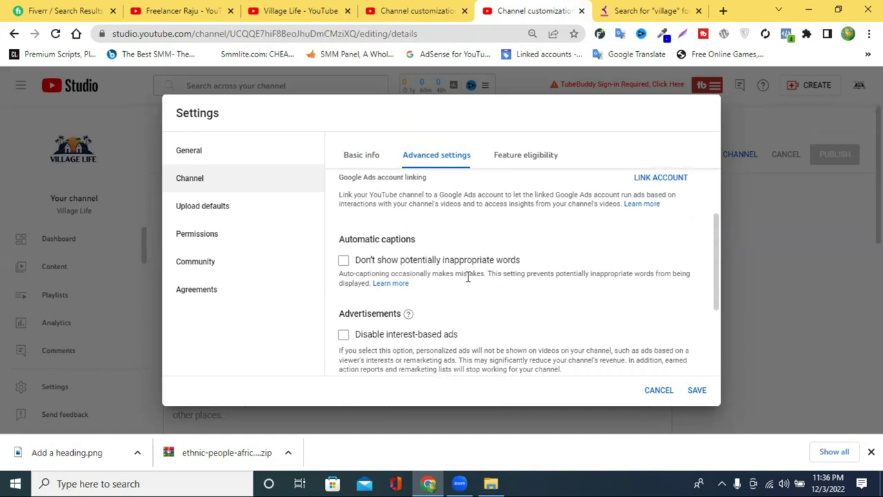
pyautogui.scroll(-2, 441, 325)
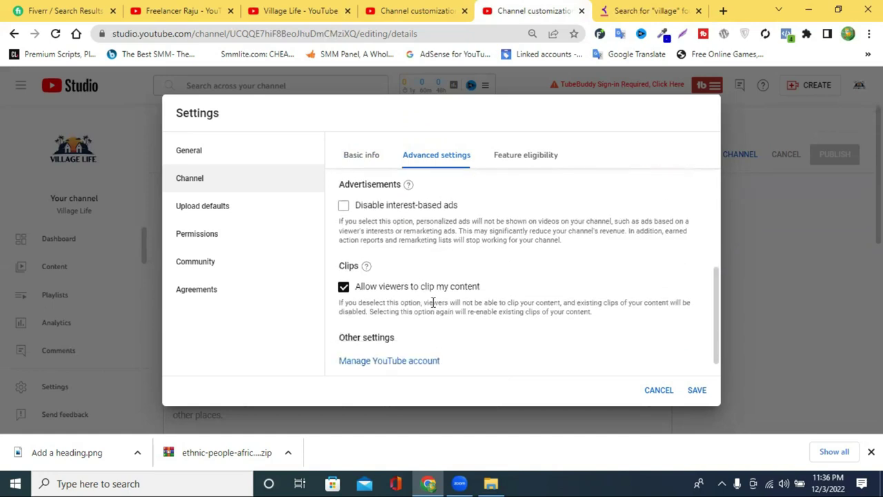
pyautogui.scroll(-1, 434, 303)
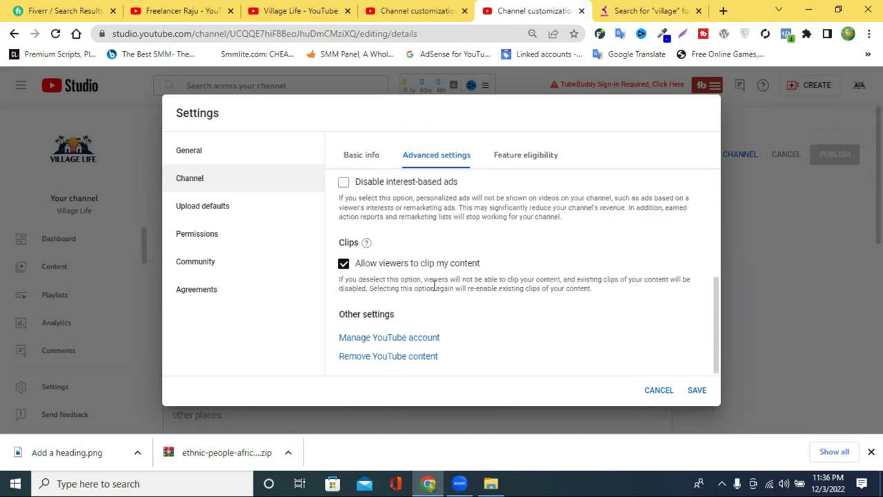
pyautogui.scroll(5, 442, 276)
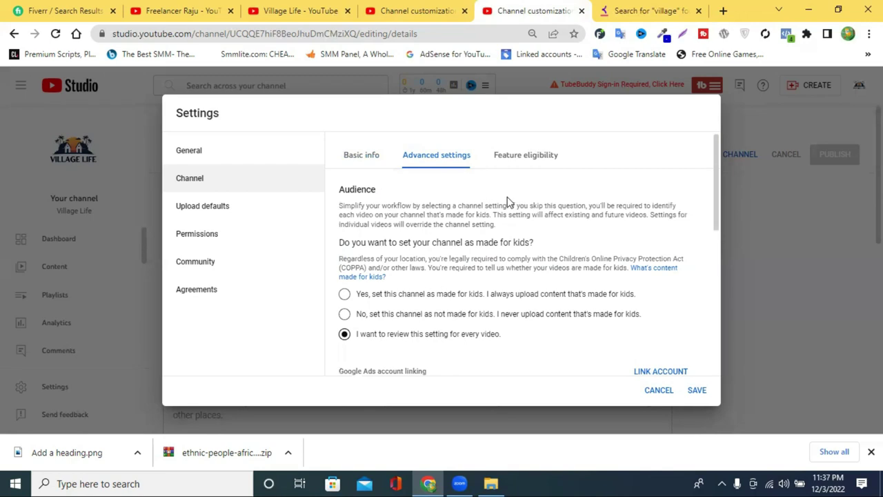
# - Expand Intermediate features in the channel's Feature eligibility settings and examine the included features and requirements
pyautogui.click(531, 158)
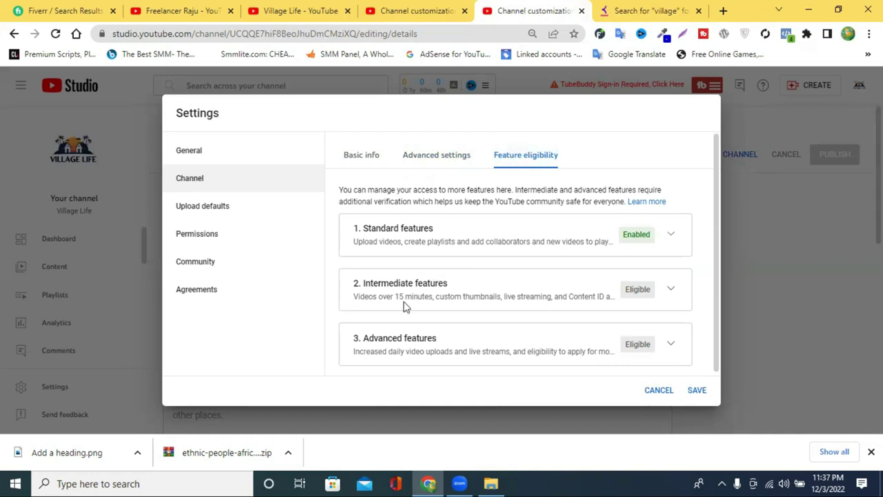
pyautogui.click(669, 290)
pyautogui.scroll(-2, 587, 289)
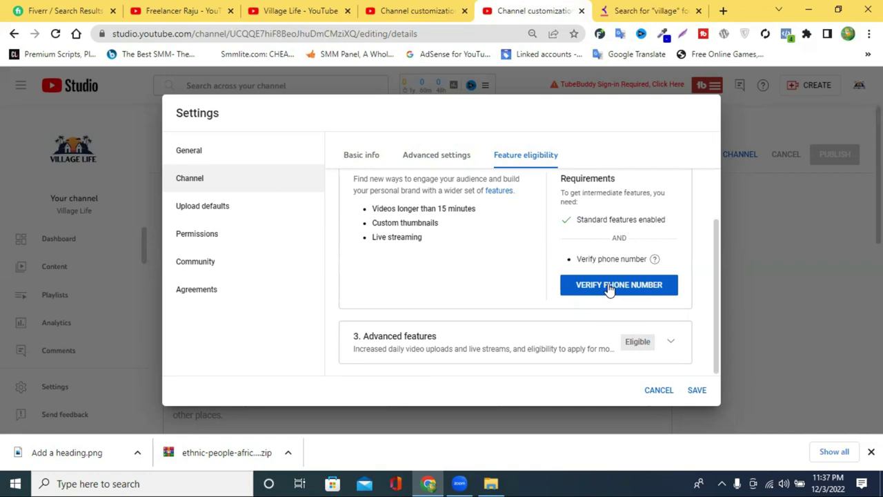
pyautogui.scroll(1, 609, 290)
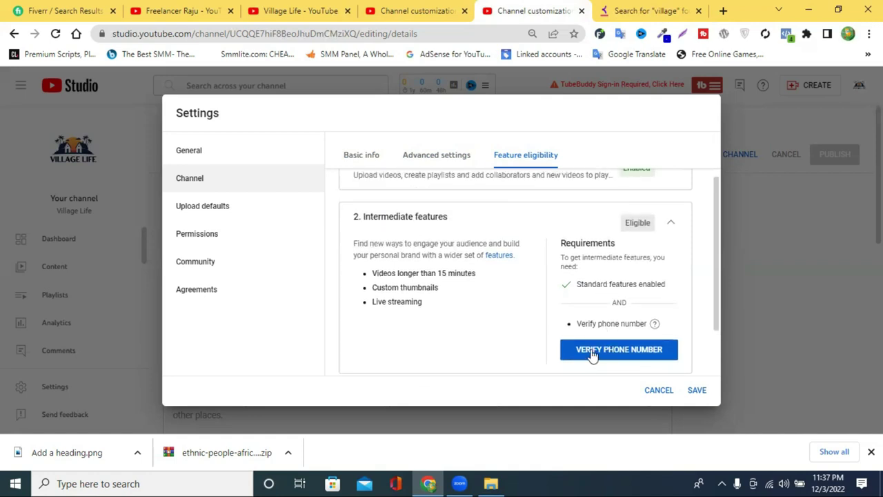
# - Open the phone number verification form for Intermediate features and examine its delivery, country and phone number fields, checking back with the channel settings
pyautogui.click(592, 352)
pyautogui.click(642, 10)
pyautogui.click(531, 5)
pyautogui.click(483, 8)
pyautogui.click(556, 9)
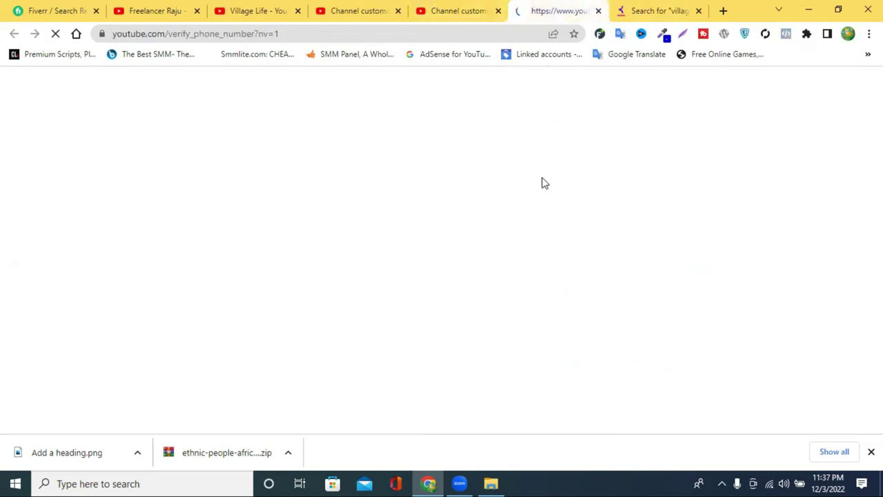
pyautogui.click(467, 7)
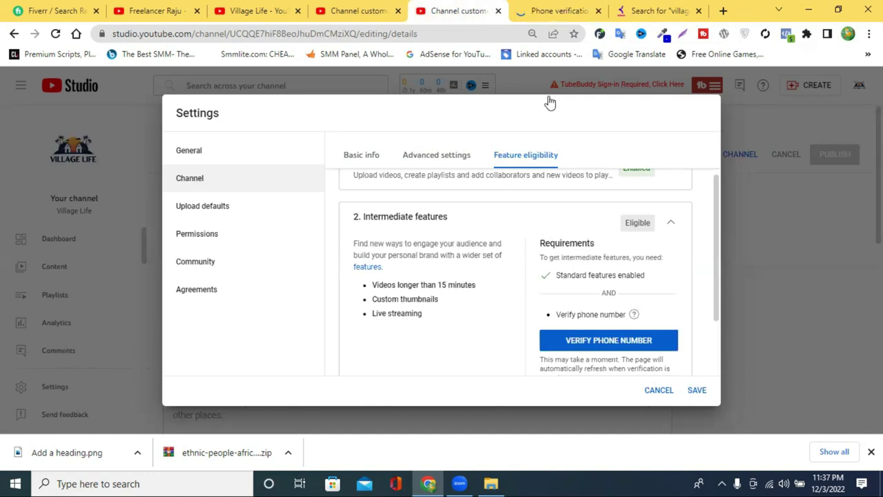
pyautogui.click(531, 7)
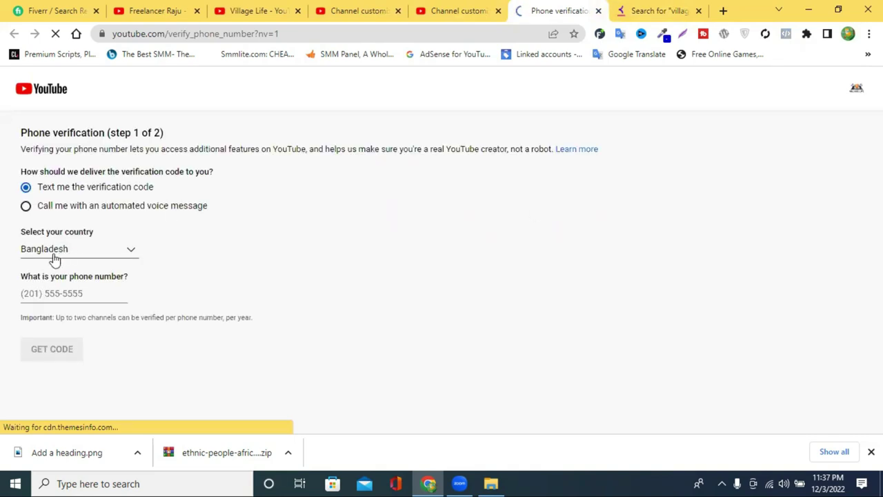
pyautogui.click(56, 295)
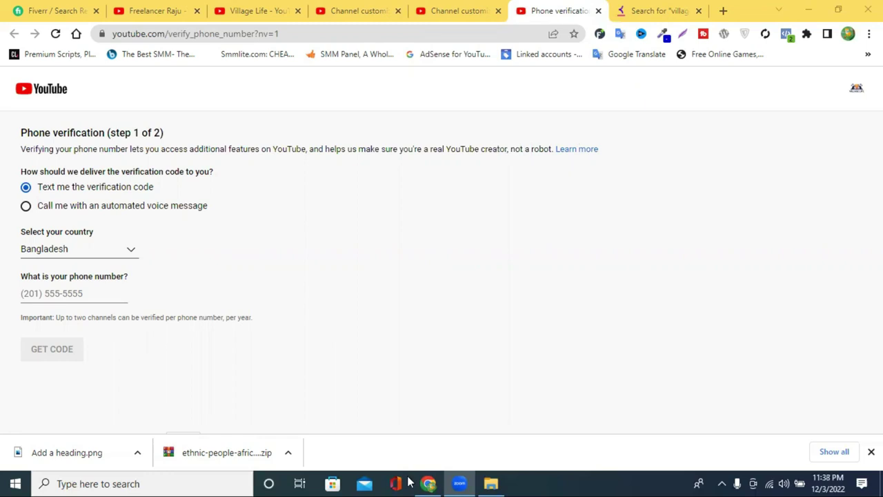
pyautogui.click(488, 6)
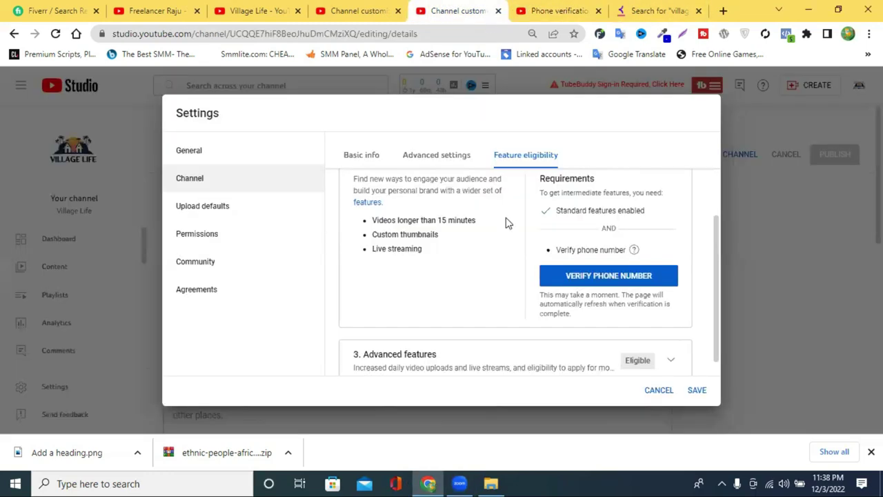
pyautogui.scroll(-1, 589, 292)
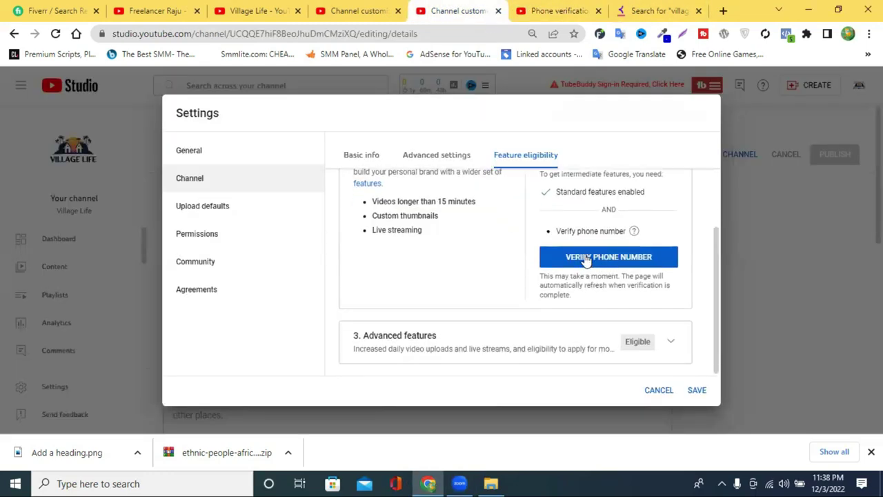
pyautogui.click(533, 10)
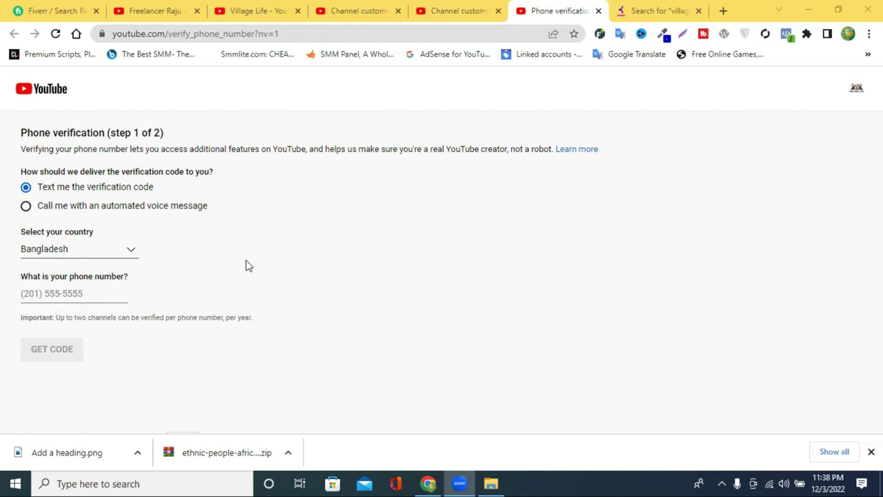
pyautogui.click(475, 10)
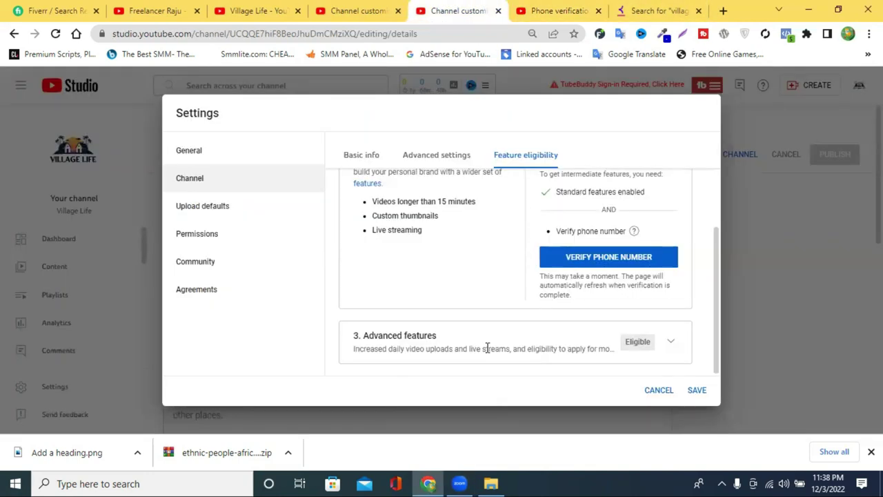
# - Expand Advanced features in Feature eligibility and examine its verification requirements and the monetization entry
pyautogui.click(658, 353)
pyautogui.scroll(-2, 647, 307)
pyautogui.moveTo(642, 307)
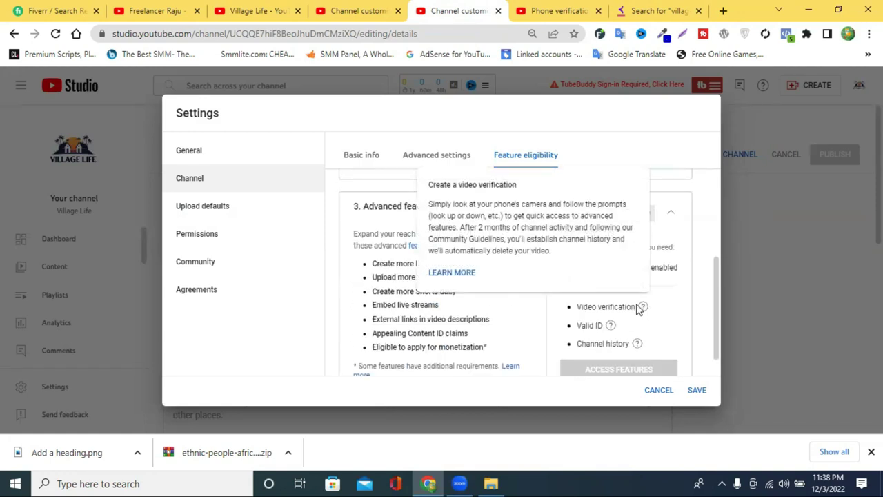
pyautogui.scroll(-1, 632, 331)
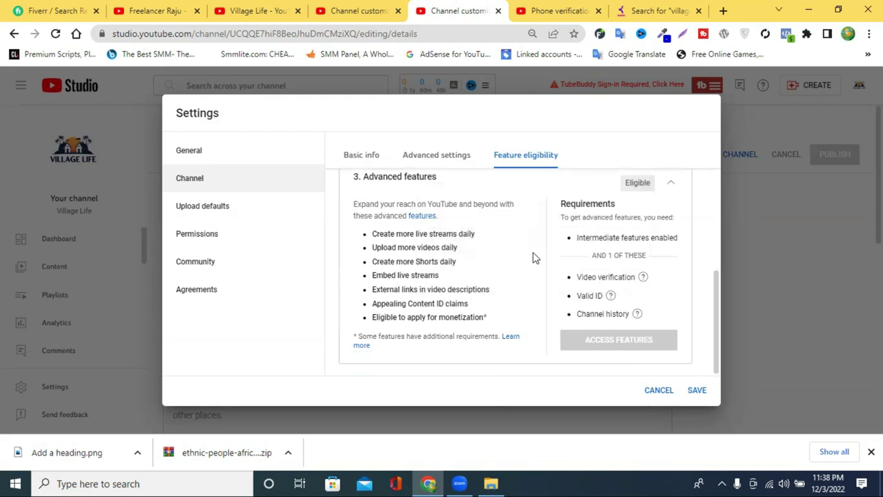
pyautogui.moveTo(412, 314); pyautogui.dragTo(615, 326)
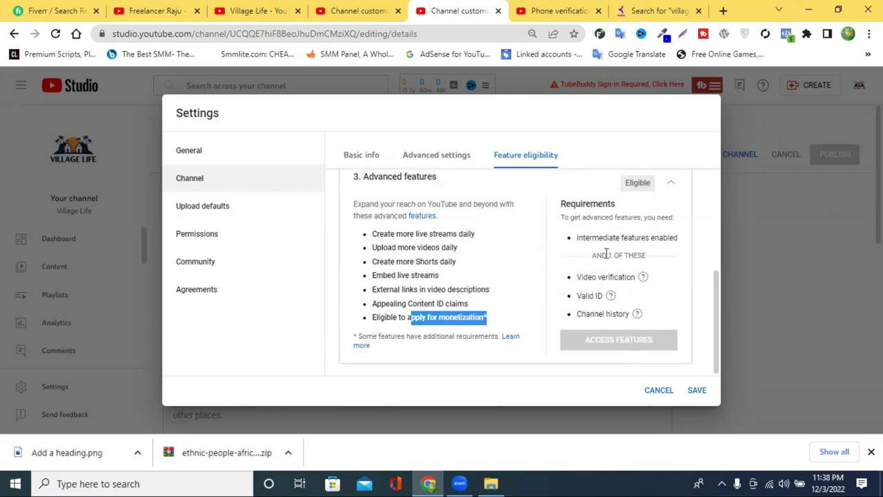
pyautogui.scroll(1, 607, 276)
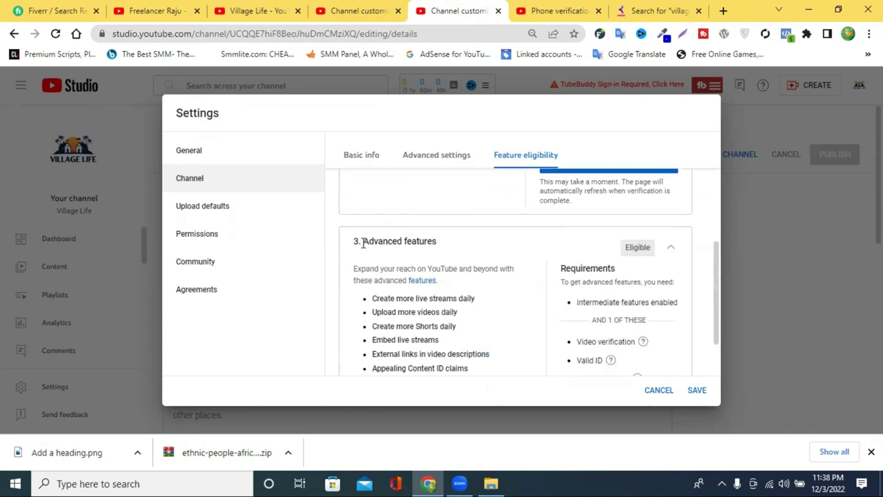
pyautogui.moveTo(362, 245); pyautogui.dragTo(456, 252)
pyautogui.scroll(-1, 511, 283)
pyautogui.scroll(3, 504, 283)
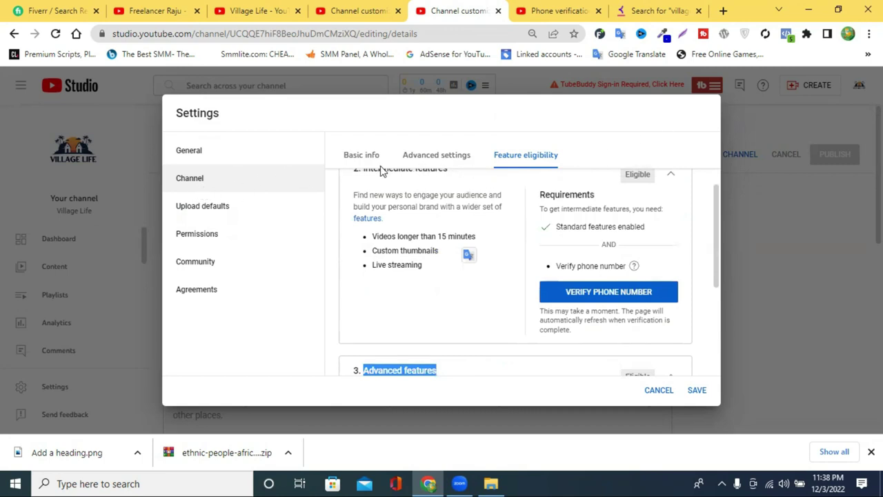
# - Open the Upload defaults settings and the default video title for editing
pyautogui.click(196, 214)
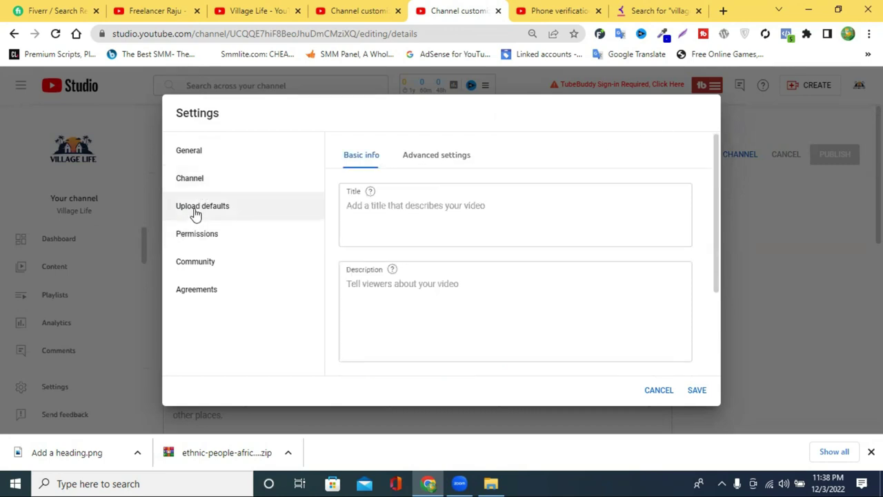
pyautogui.click(394, 215)
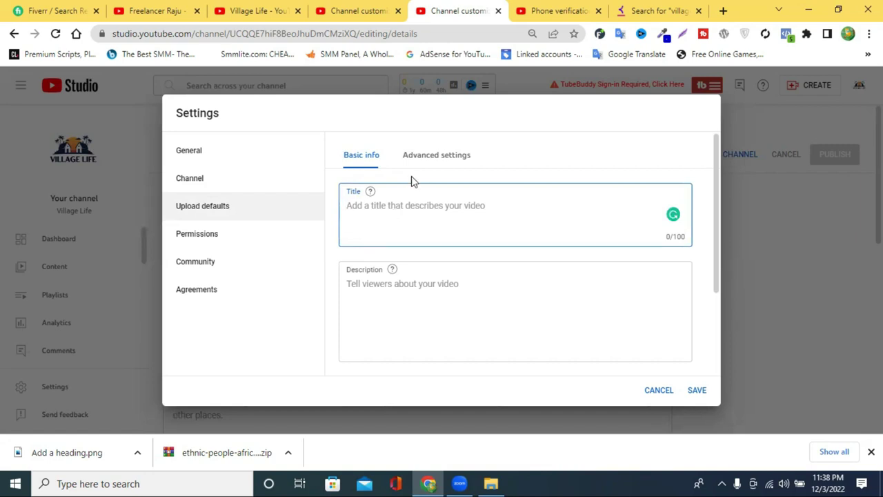
# - Open the reference channel's video "How to Do Image Submission in SEO" and examine the reusable text in its full description
pyautogui.click(182, 9)
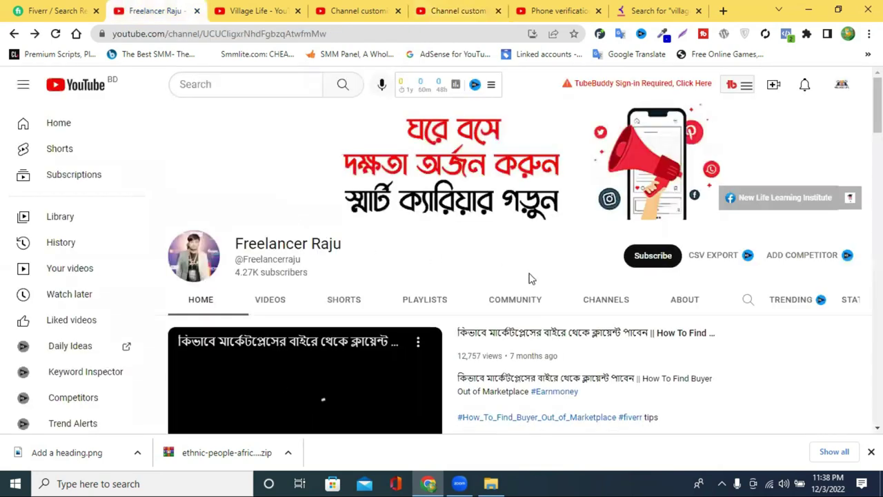
pyautogui.scroll(-3, 306, 330)
pyautogui.scroll(-4, 212, 287)
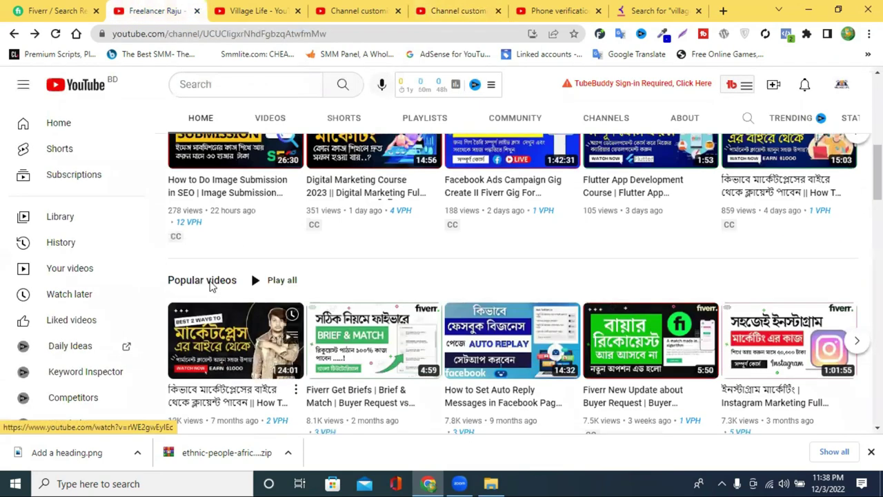
pyautogui.click(217, 194)
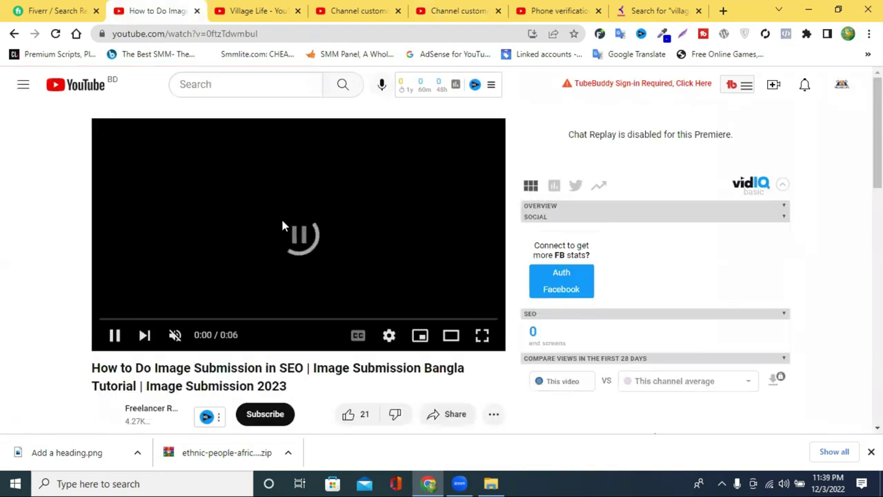
pyautogui.scroll(-3, 269, 262)
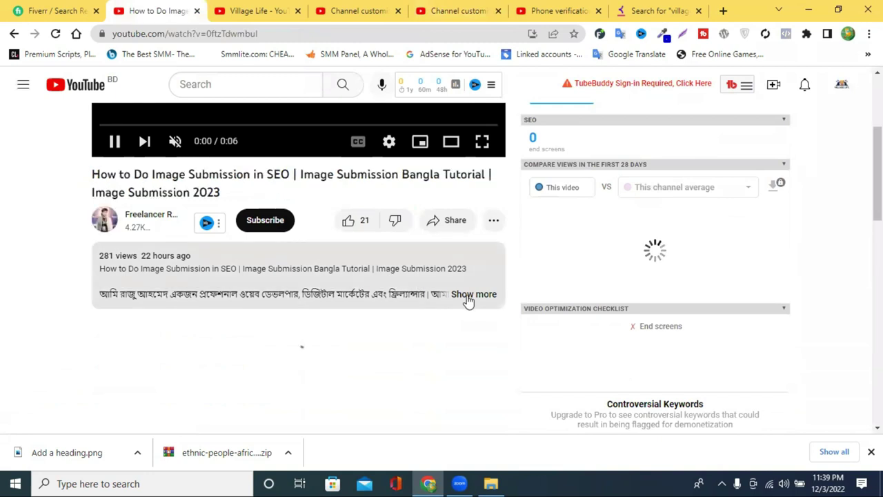
pyautogui.click(472, 295)
pyautogui.scroll(-1, 102, 238)
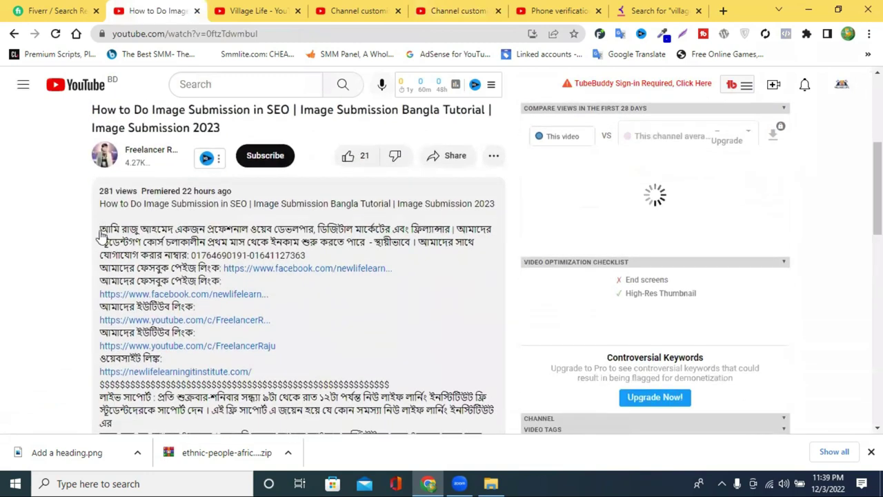
pyautogui.moveTo(141, 267); pyautogui.dragTo(317, 299)
pyautogui.scroll(-3, 284, 276)
pyautogui.scroll(8, 317, 299)
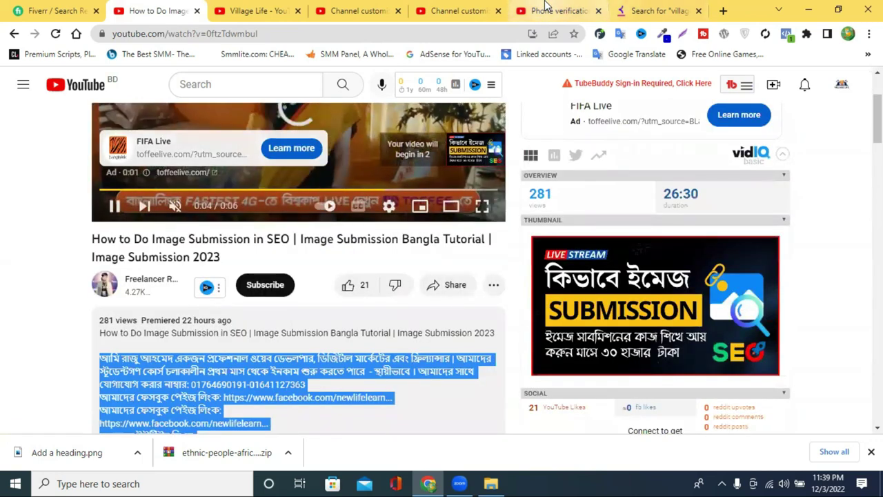
# - Close the phone verification page and open the default video description in Upload defaults for editing, checking the Visibility and Tags fields below it
pyautogui.click(509, 8)
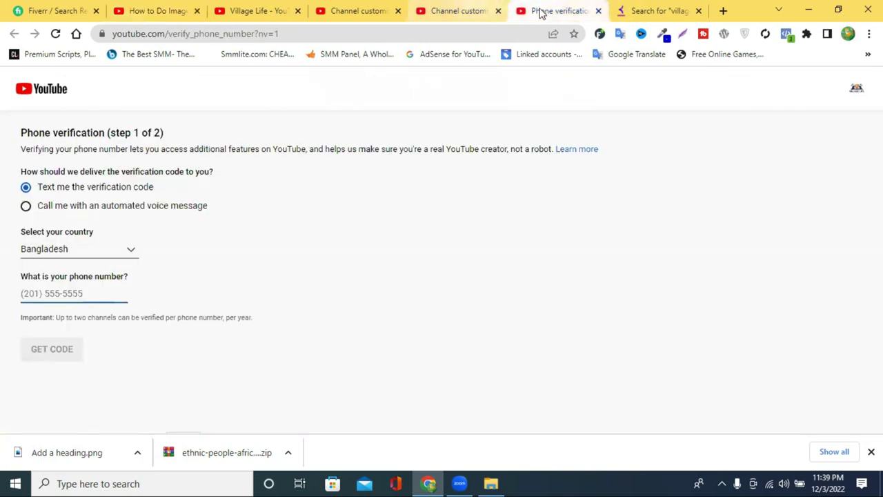
pyautogui.hotkey('ctrl', 'shift', 'Tab')
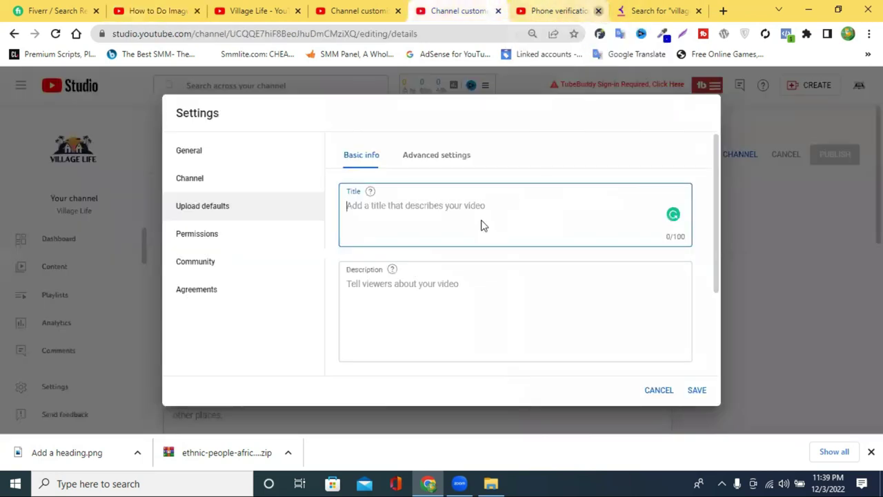
pyautogui.click(376, 288)
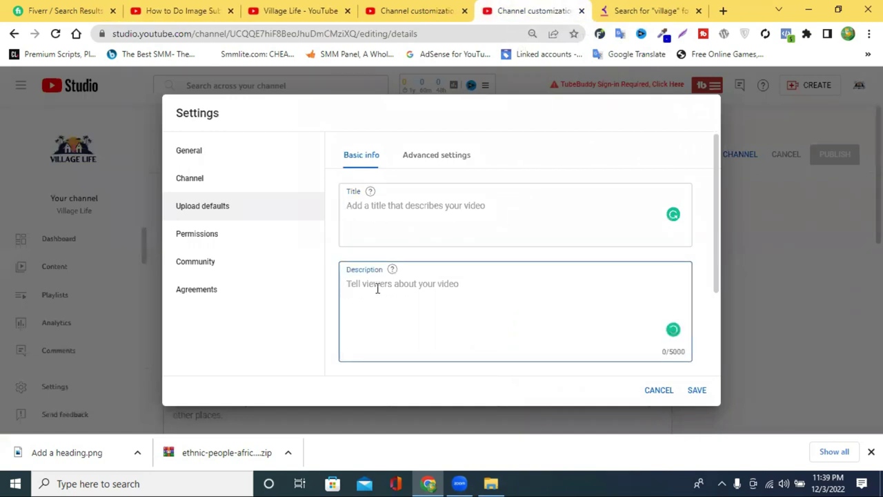
pyautogui.scroll(-2, 383, 293)
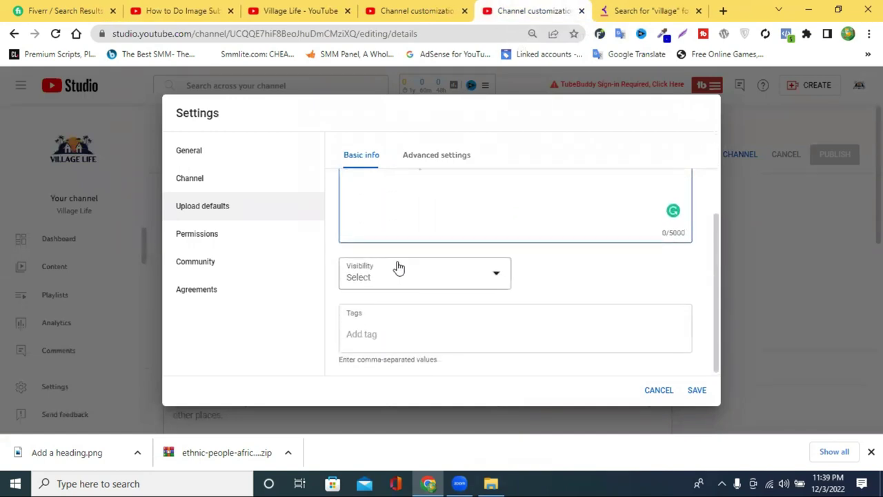
pyautogui.scroll(1, 403, 241)
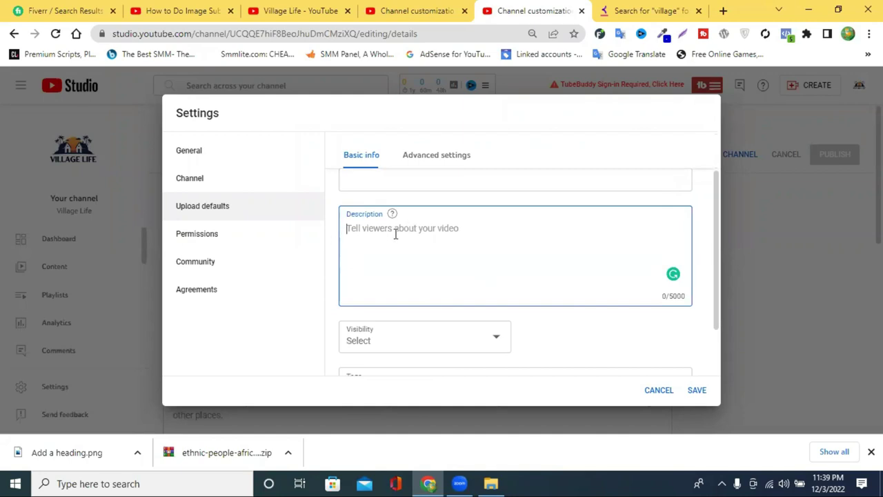
# - Paste "village life" as the default video description in Upload defaults
pyautogui.scroll(1, 395, 235)
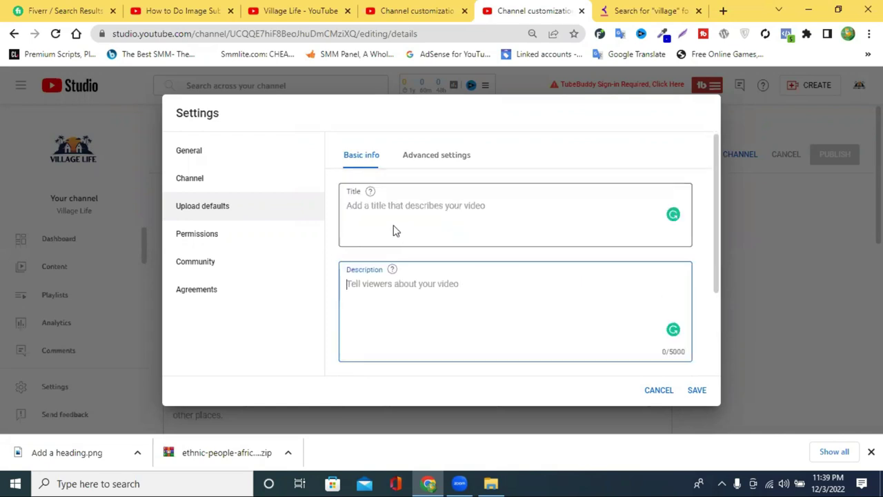
pyautogui.click(374, 213)
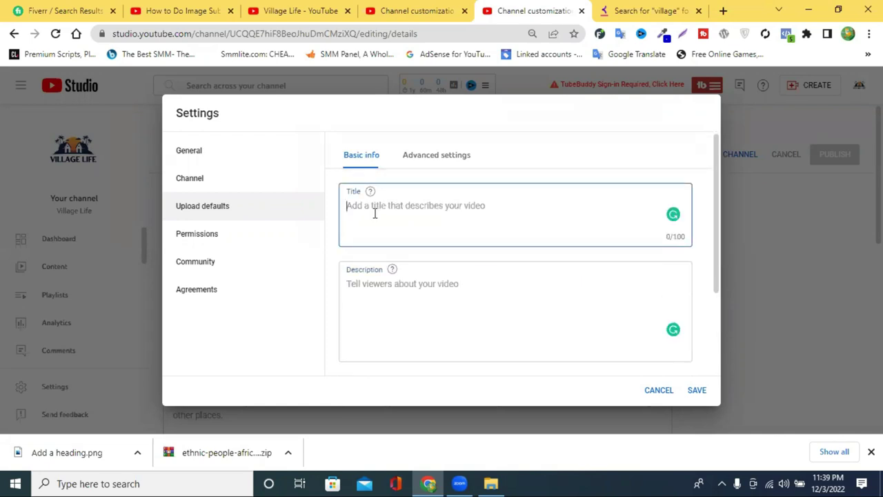
pyautogui.click(389, 304)
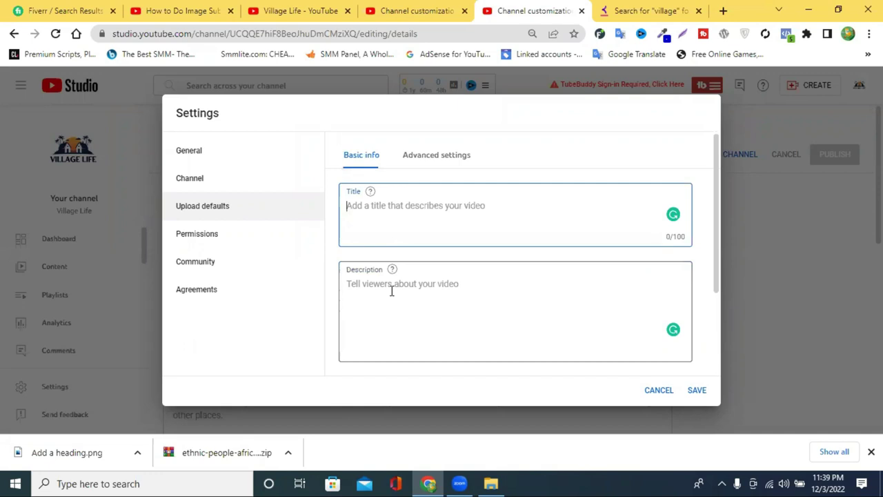
pyautogui.rightClick(390, 289)
pyautogui.click(424, 188)
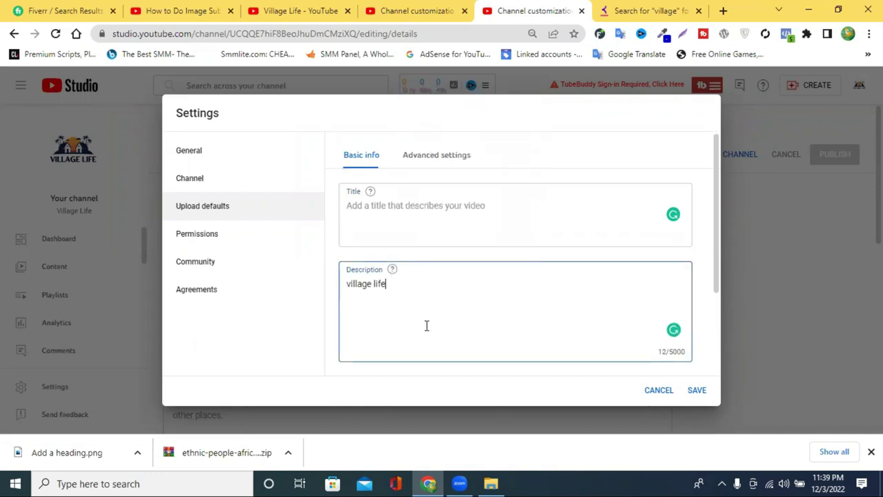
pyautogui.doubleClick(380, 283)
pyautogui.click(378, 10)
pyautogui.click(307, 7)
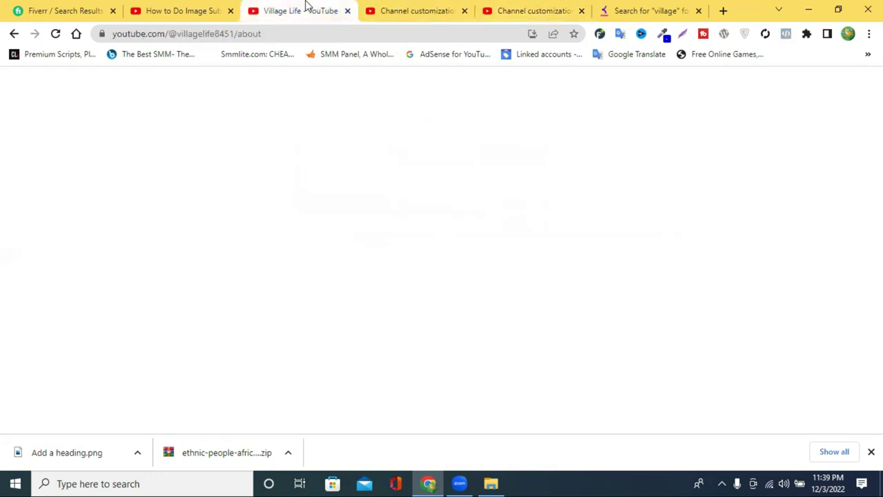
pyautogui.click(463, 7)
pyautogui.click(516, 9)
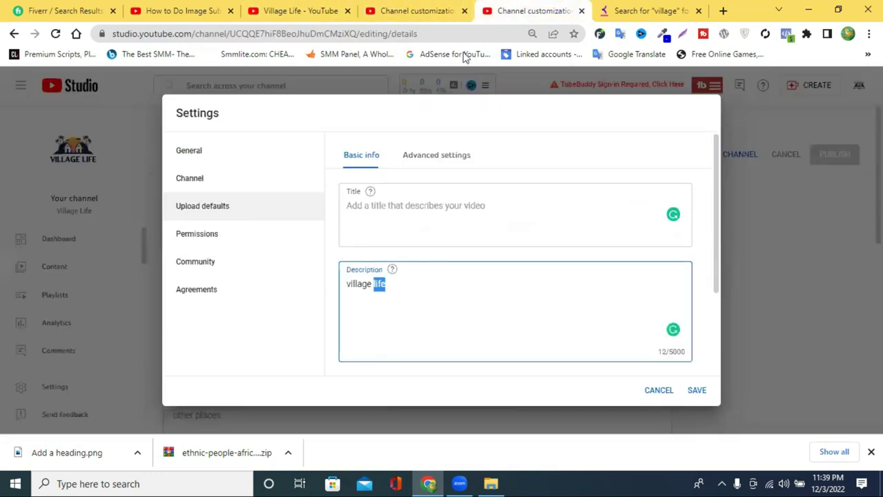
pyautogui.tripleClick(382, 296)
pyautogui.click(403, 295)
# - Review the default video title, the Visibility choices, the Tags field and the description in Upload defaults
pyautogui.click(417, 200)
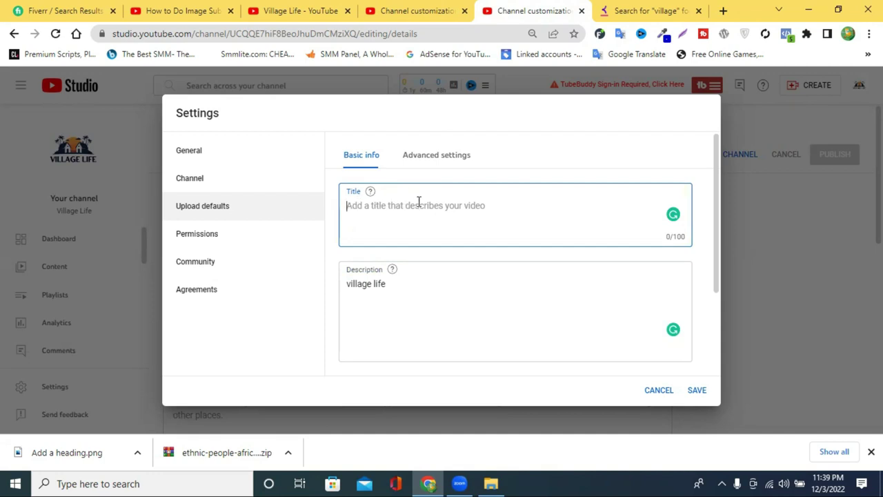
pyautogui.scroll(-2, 432, 221)
pyautogui.click(388, 278)
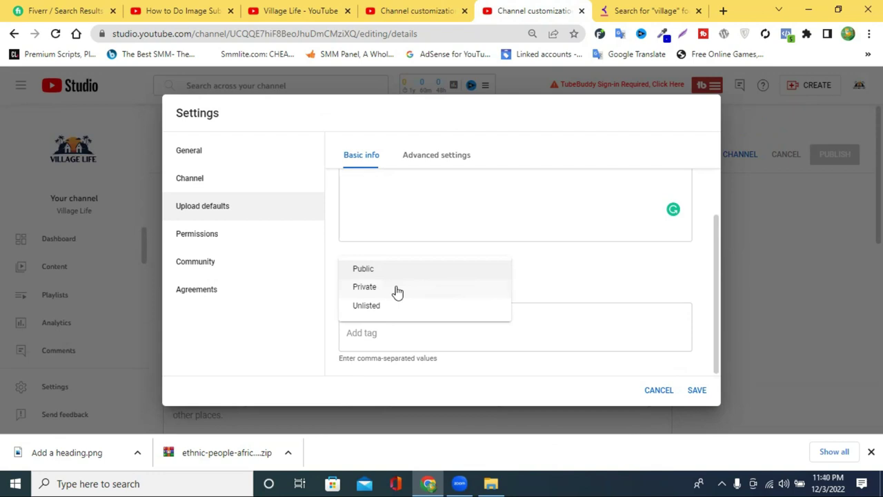
pyautogui.click(564, 285)
pyautogui.click(397, 336)
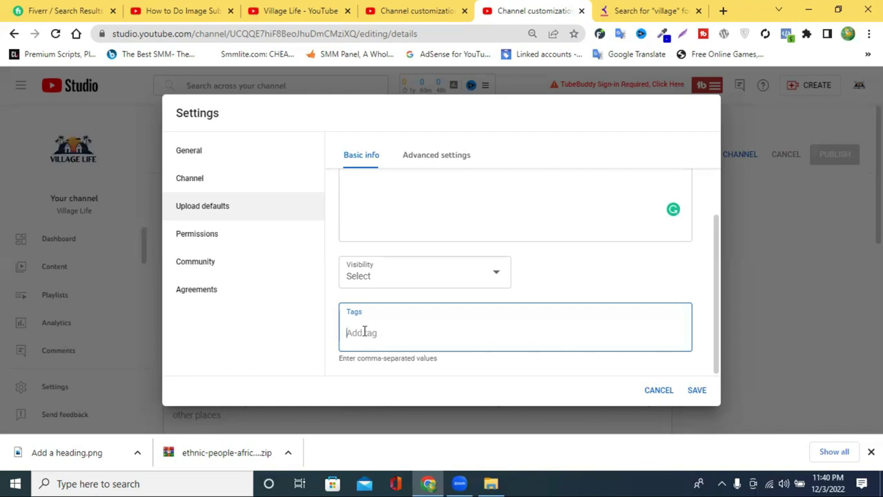
pyautogui.scroll(5, 363, 331)
pyautogui.tripleClick(370, 282)
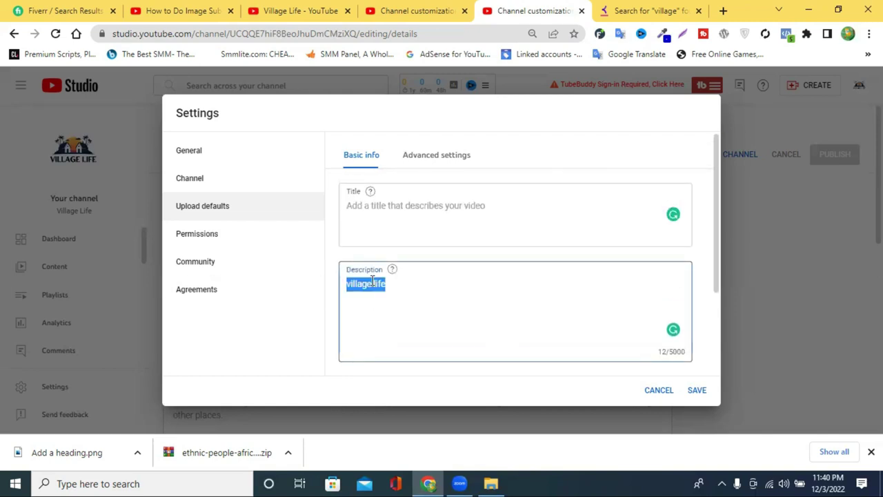
# - Examine the advanced upload defaults, including automatic chapters, the License choices, language and captions certification, and comment moderation
pyautogui.click(453, 156)
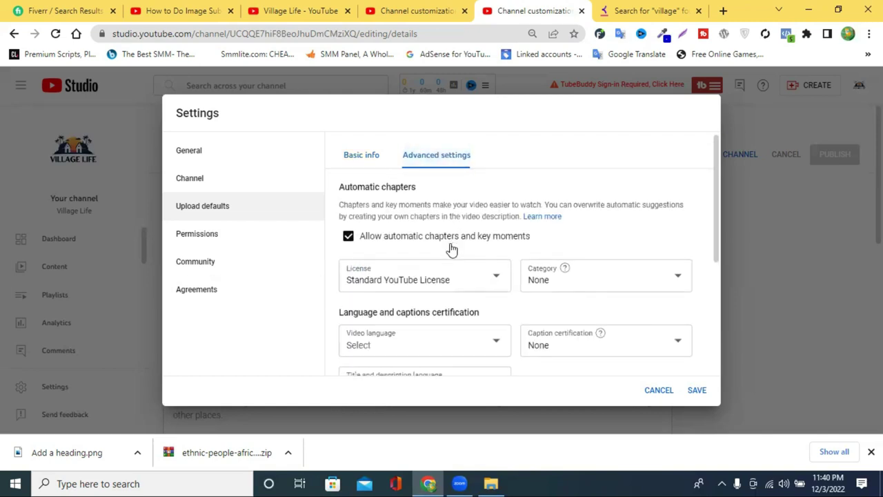
pyautogui.scroll(-1, 414, 235)
pyautogui.click(431, 219)
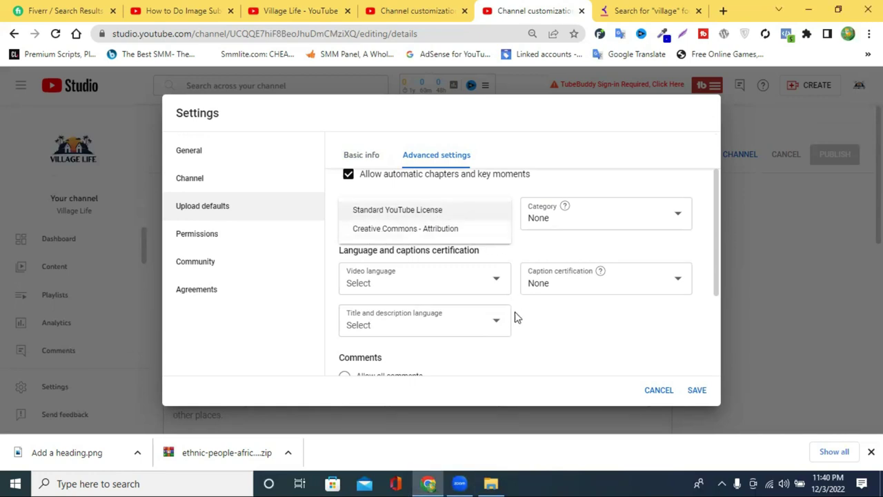
pyautogui.click(540, 321)
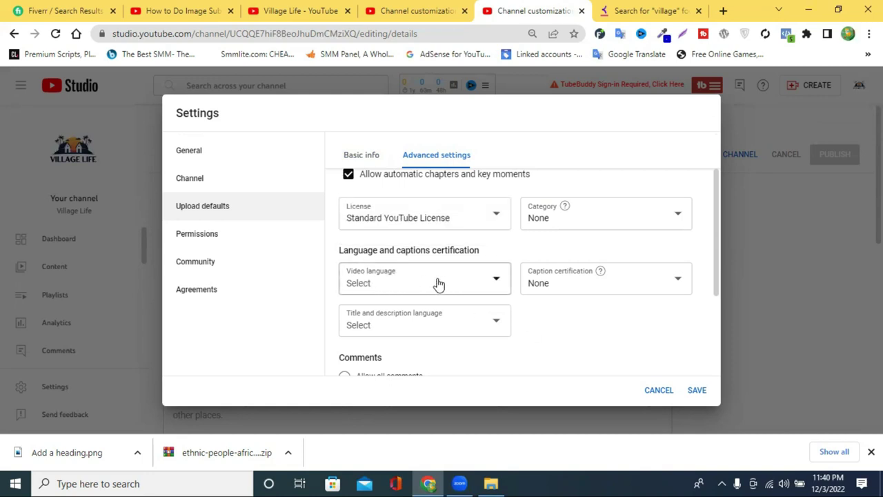
pyautogui.scroll(-1, 438, 284)
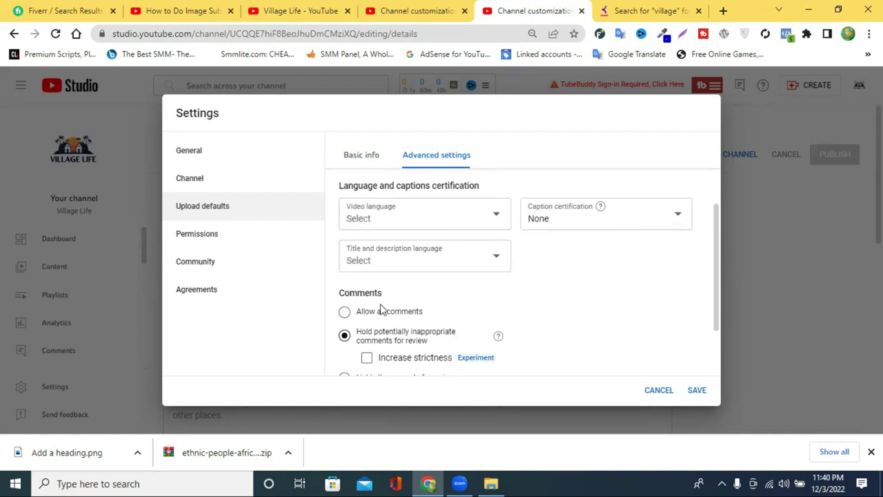
pyautogui.scroll(-1, 383, 317)
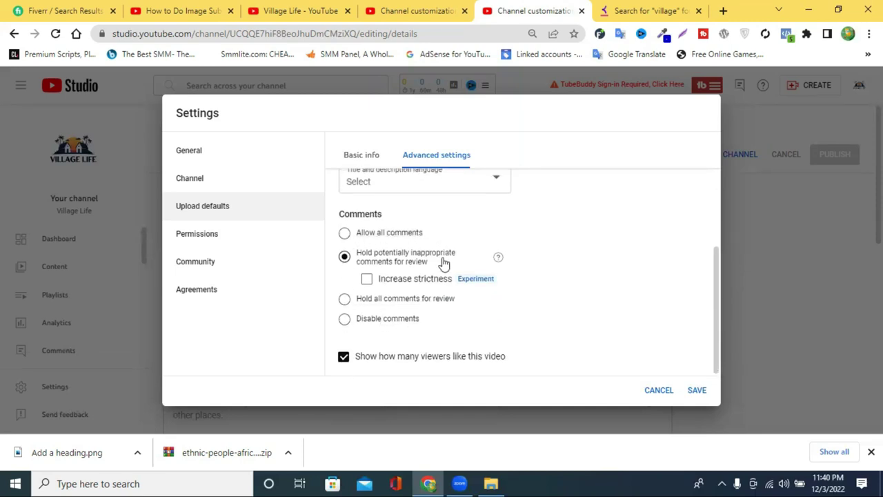
pyautogui.scroll(5, 443, 260)
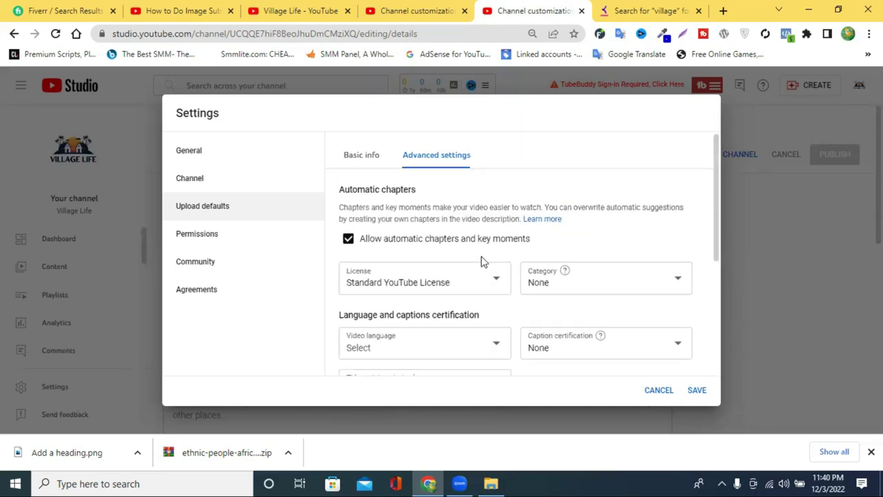
# - Open the channel's Permissions settings and move permission management to YouTube Studio
pyautogui.click(225, 238)
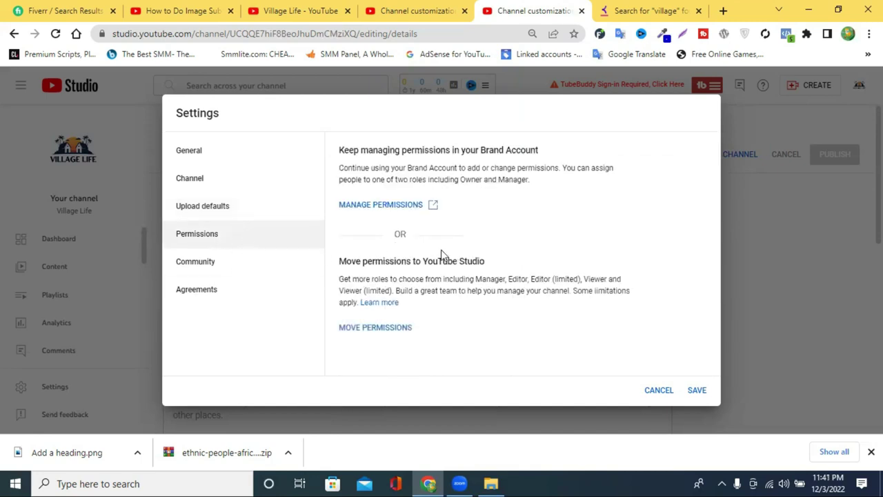
pyautogui.doubleClick(210, 235)
pyautogui.click(368, 335)
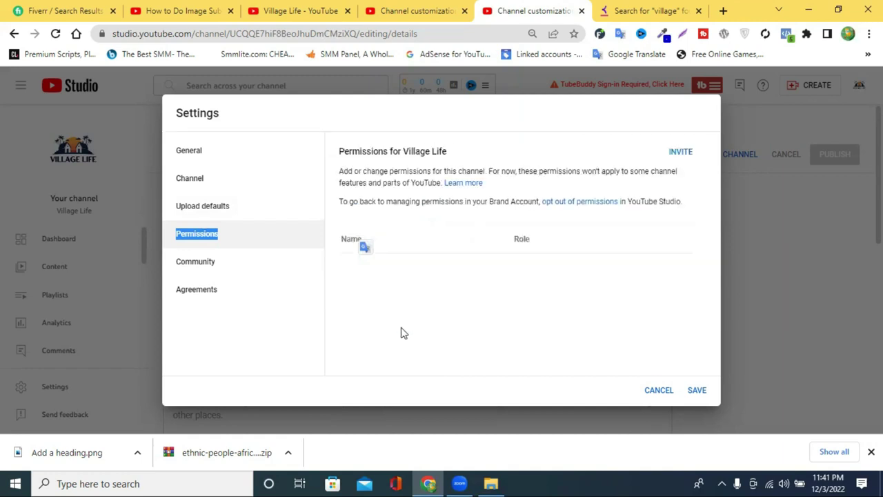
pyautogui.click(370, 286)
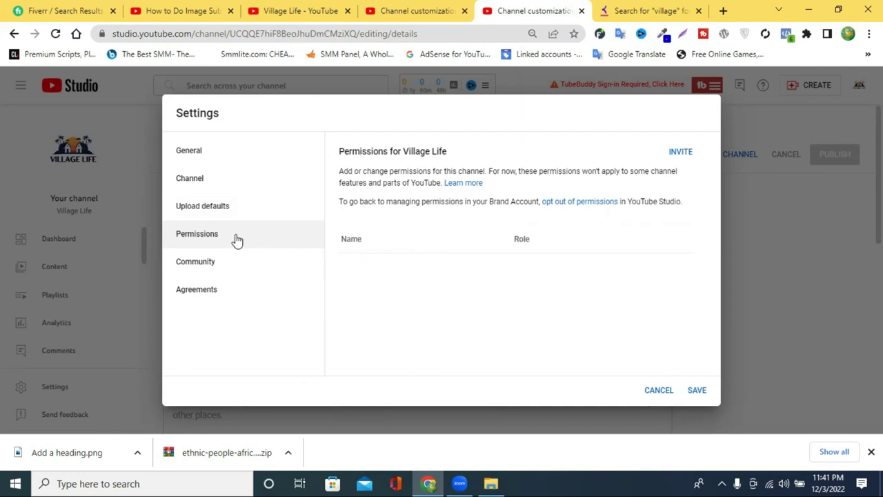
# - Start an invitation for a new channel user with Editor access and dismiss it without entering an email
pyautogui.click(681, 157)
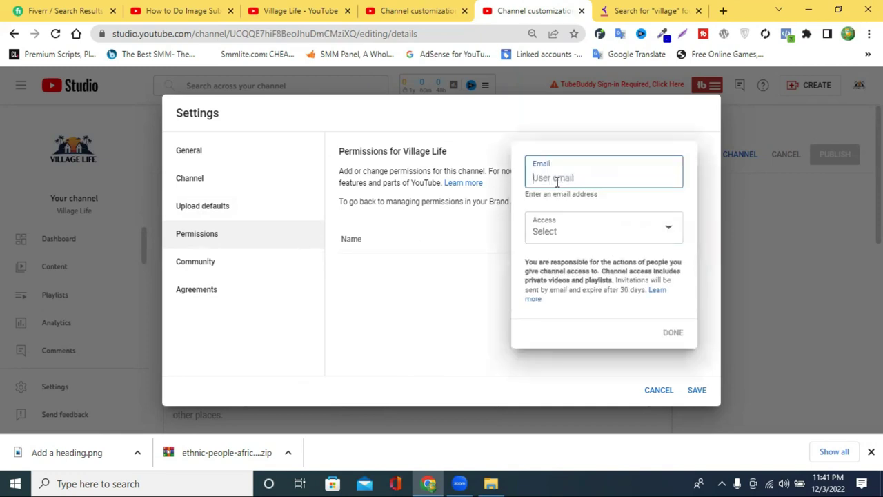
pyautogui.click(566, 234)
pyautogui.click(559, 298)
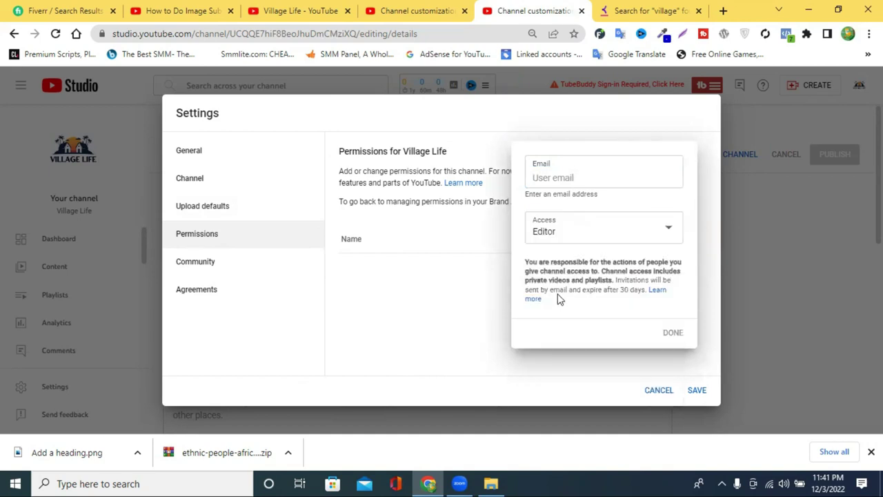
pyautogui.click(562, 173)
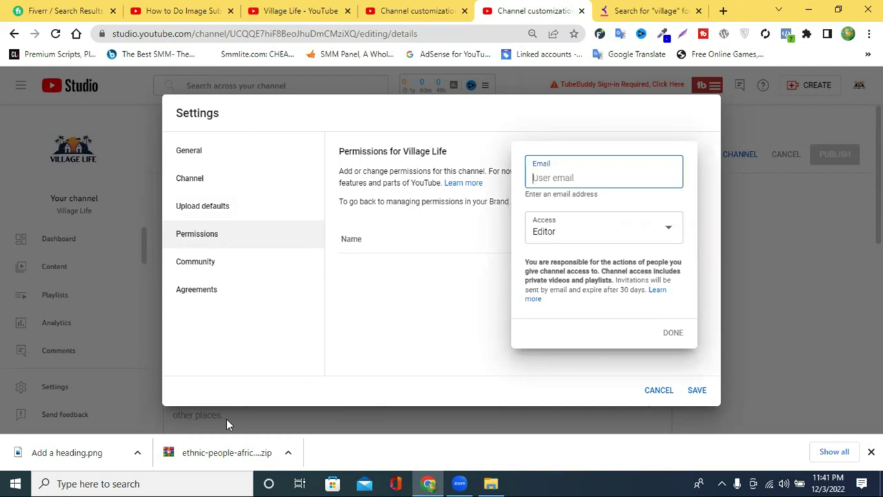
pyautogui.click(446, 293)
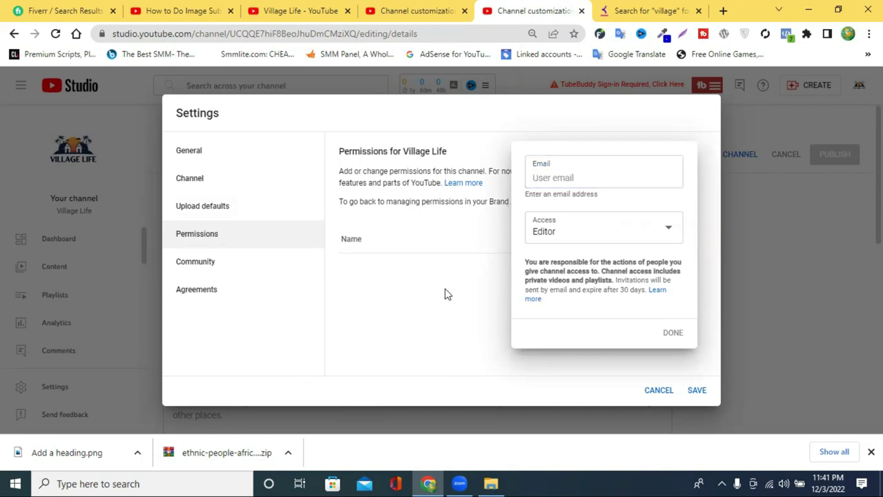
# - Open the Community settings and examine the automated filters for moderators, approved and hidden users, live redirects and blocked words
pyautogui.click(209, 266)
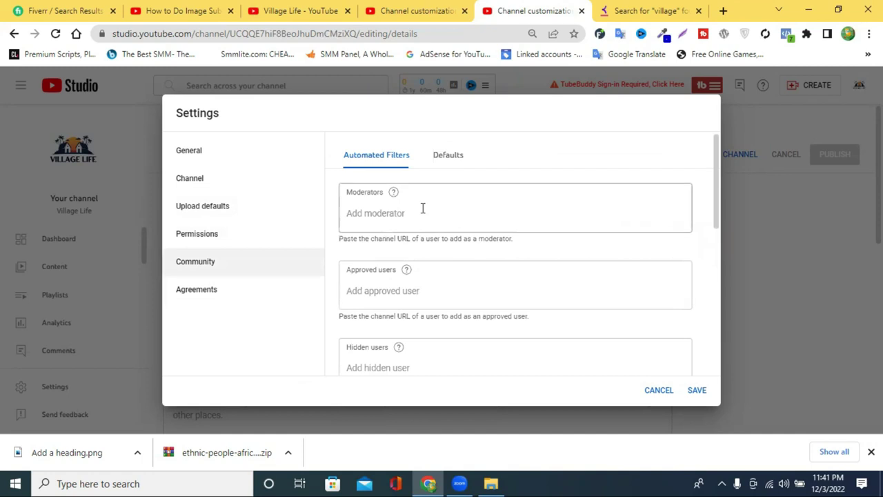
pyautogui.scroll(-3, 442, 269)
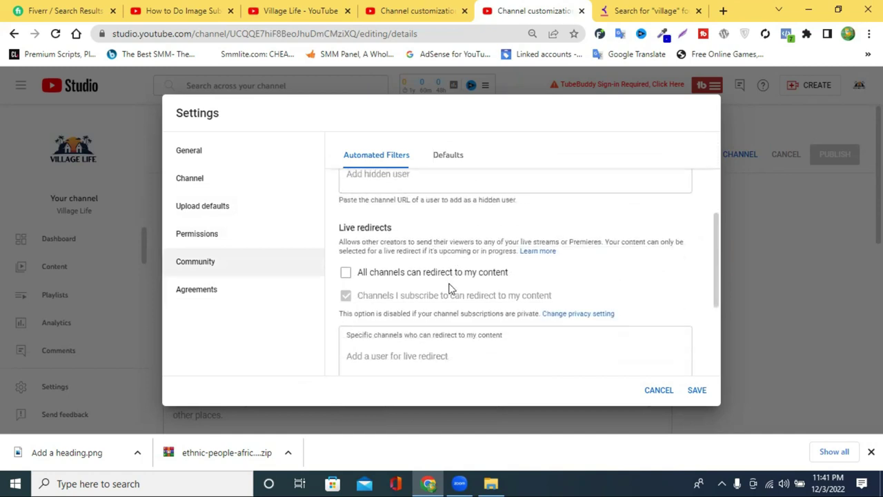
pyautogui.scroll(-3, 443, 270)
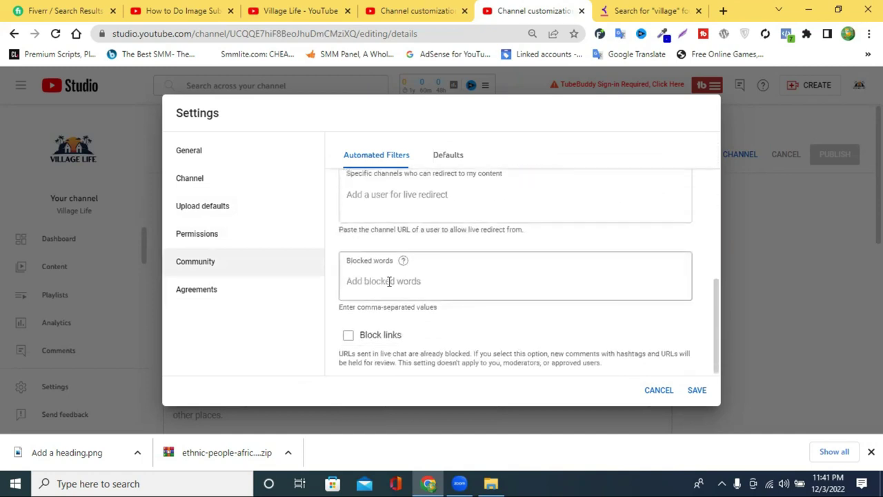
pyautogui.scroll(1, 389, 282)
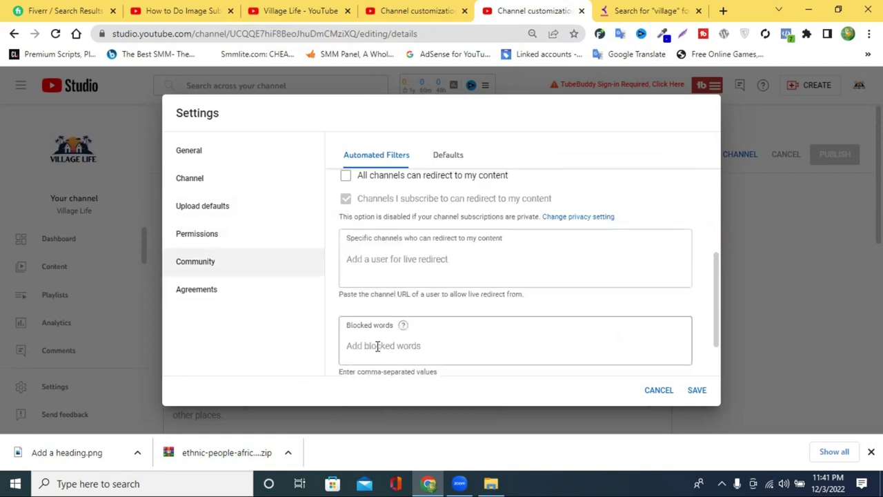
pyautogui.scroll(-1, 376, 331)
# - Add "vlo na video" to the blocked words and turn on Block links
pyautogui.click(379, 283)
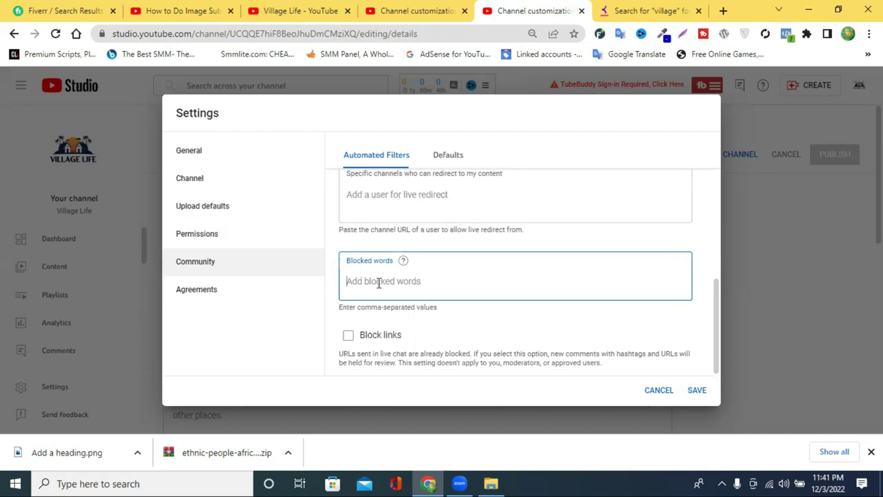
pyautogui.write('vlo na video')
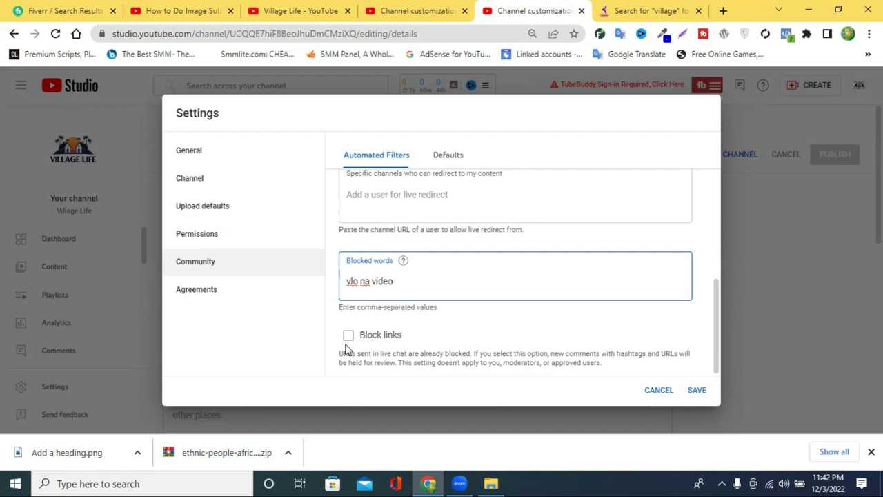
pyautogui.click(441, 338)
pyautogui.scroll(1, 354, 331)
pyautogui.scroll(-1, 373, 339)
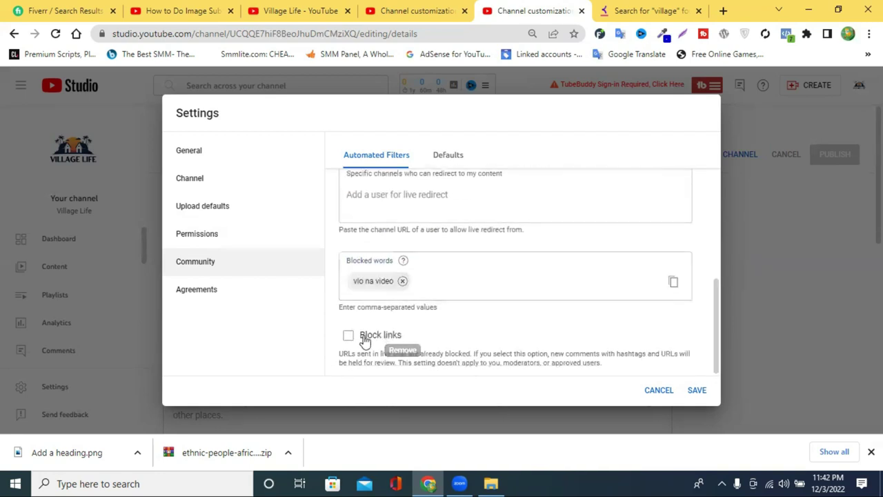
pyautogui.scroll(1, 360, 339)
pyautogui.scroll(-1, 458, 336)
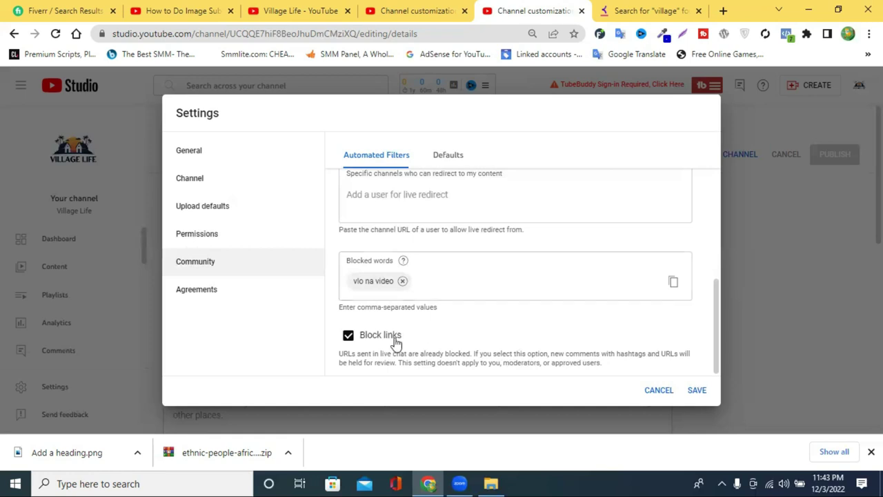
# - Review the Community automated filters again and examine the default moderation options for channel comments and live chat messages
pyautogui.scroll(2, 477, 308)
pyautogui.scroll(1, 480, 308)
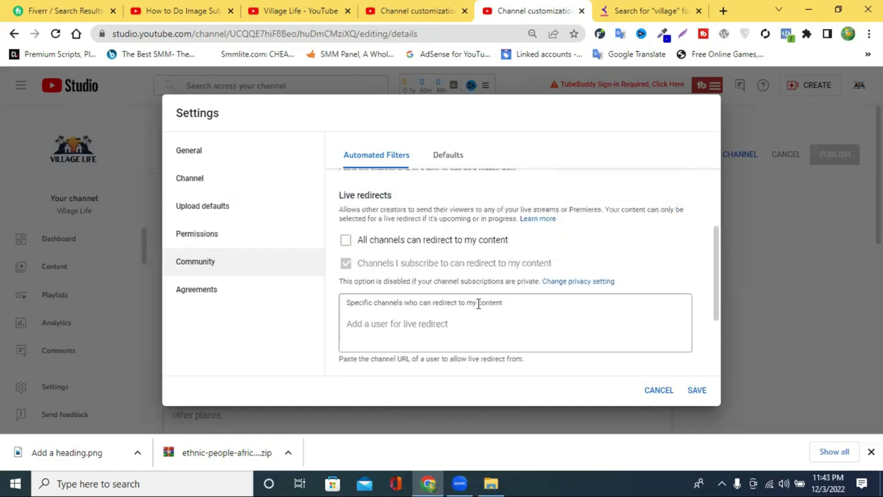
pyautogui.scroll(3, 479, 304)
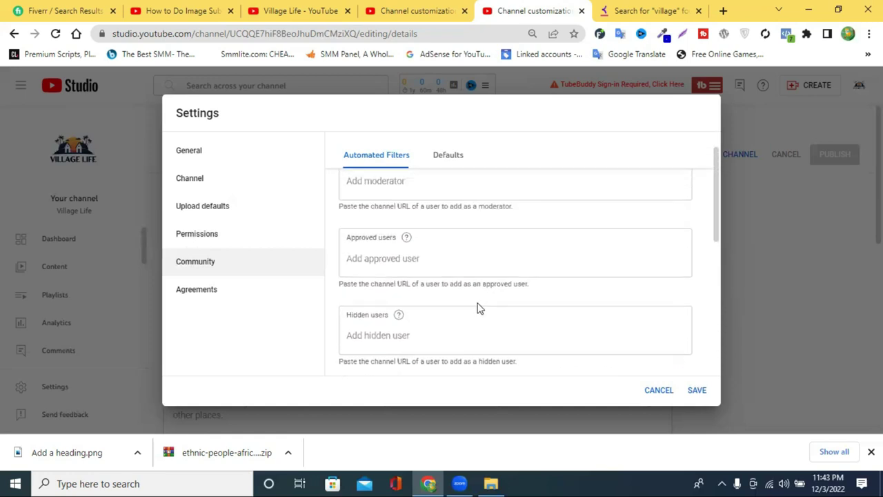
pyautogui.scroll(2, 476, 308)
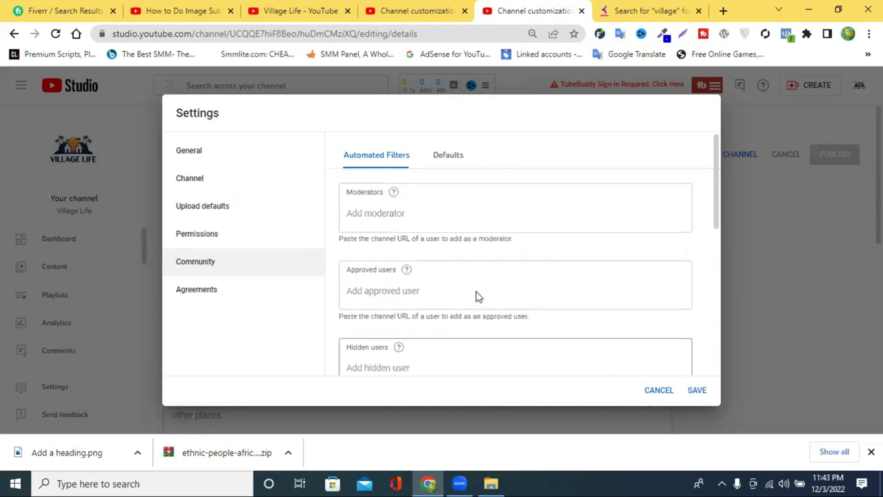
pyautogui.click(455, 154)
pyautogui.click(624, 278)
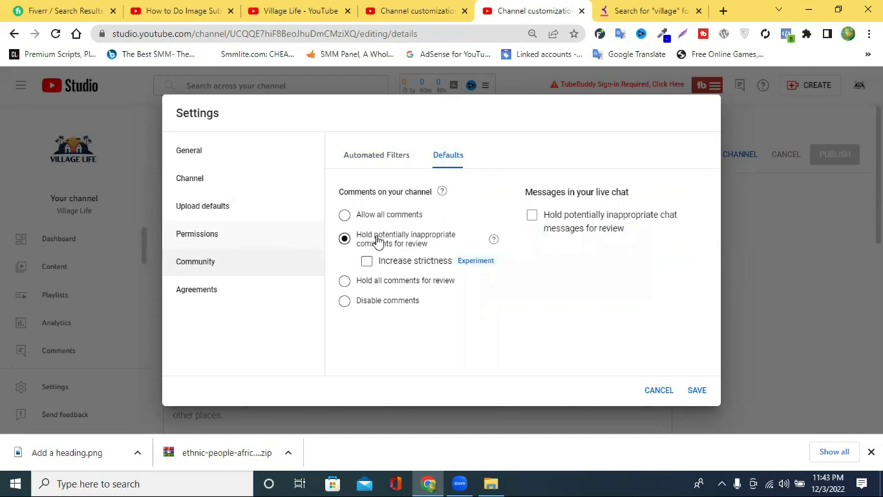
# - Check the Agreements settings and close the channel settings, discarding the unsaved changes
pyautogui.click(209, 291)
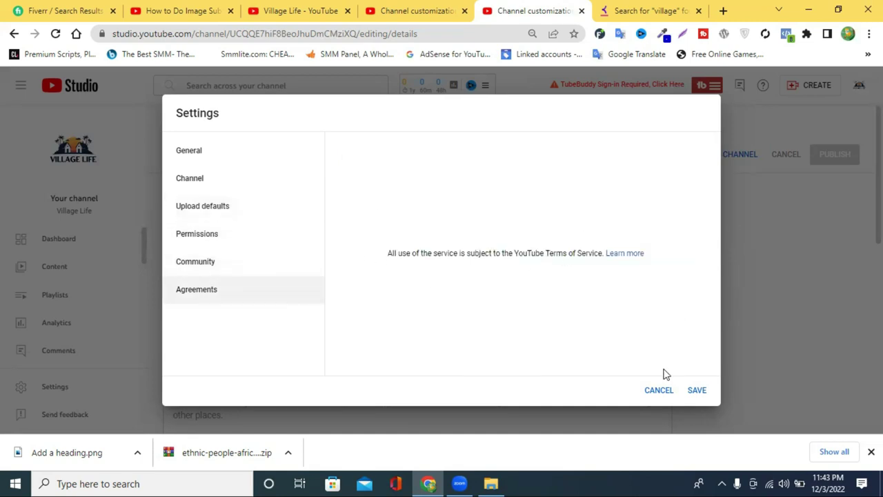
pyautogui.click(657, 390)
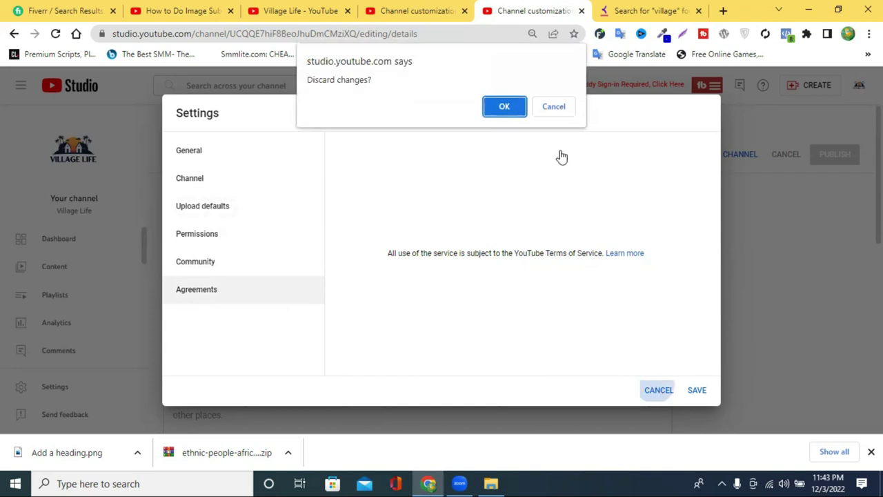
pyautogui.click(504, 106)
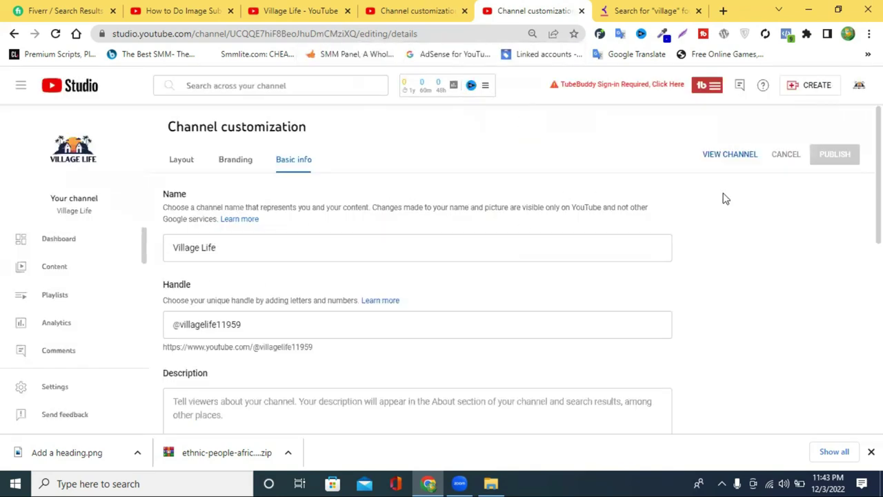
# - Review the channel's Copyright removal requests and its Monetization page
pyautogui.scroll(-3, 78, 297)
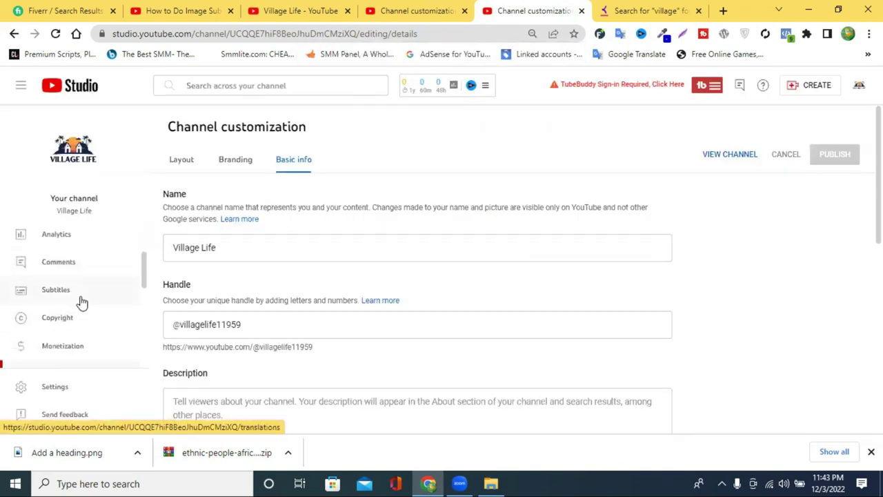
pyautogui.scroll(-1, 81, 302)
pyautogui.click(60, 278)
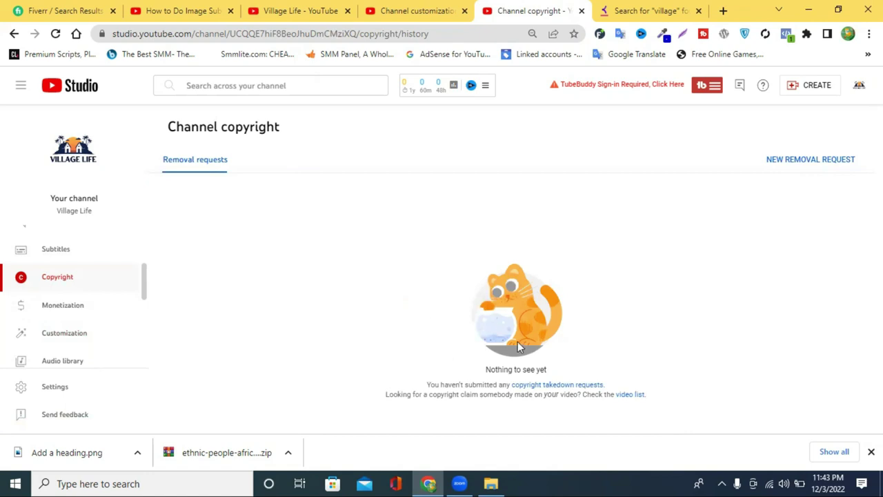
pyautogui.click(60, 316)
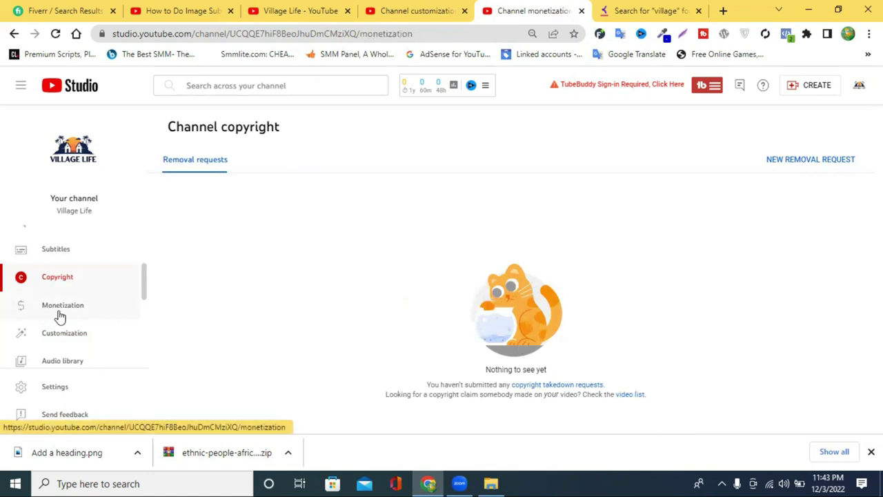
pyautogui.scroll(-1, 516, 295)
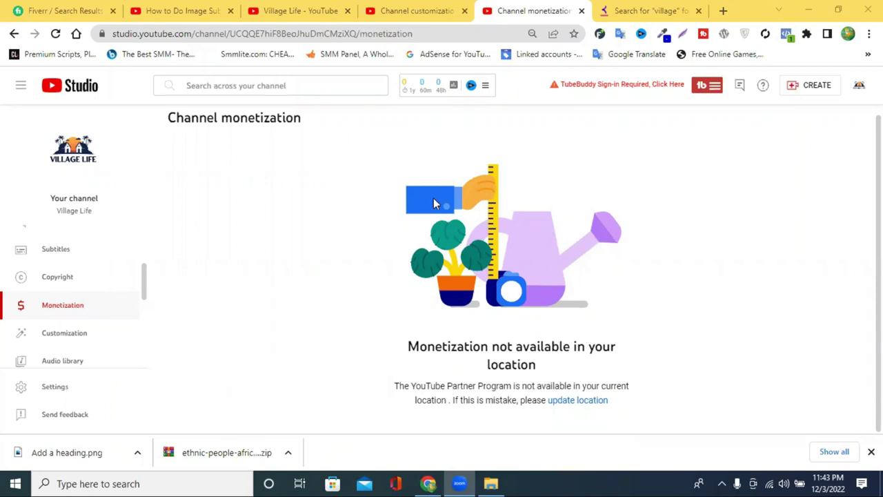
# - Look through the featured sections in the channel layout, plus the channel's Subtitles and Comments pages
pyautogui.click(74, 342)
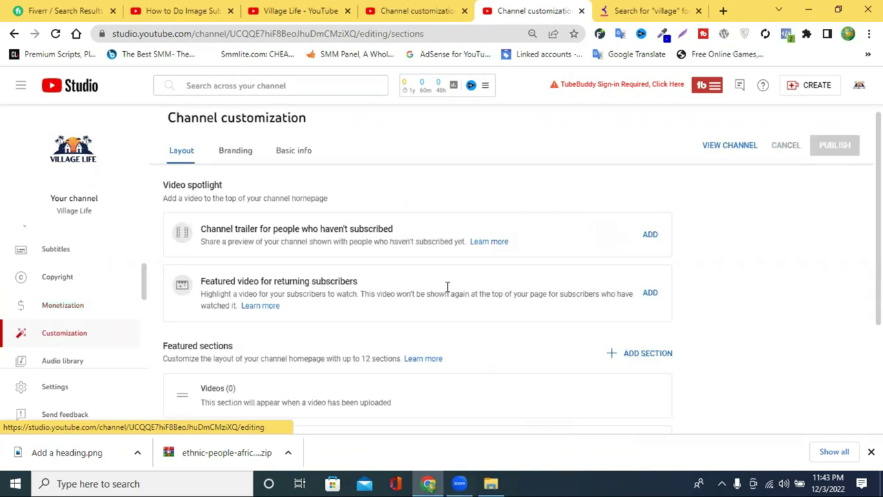
pyautogui.scroll(-3, 447, 287)
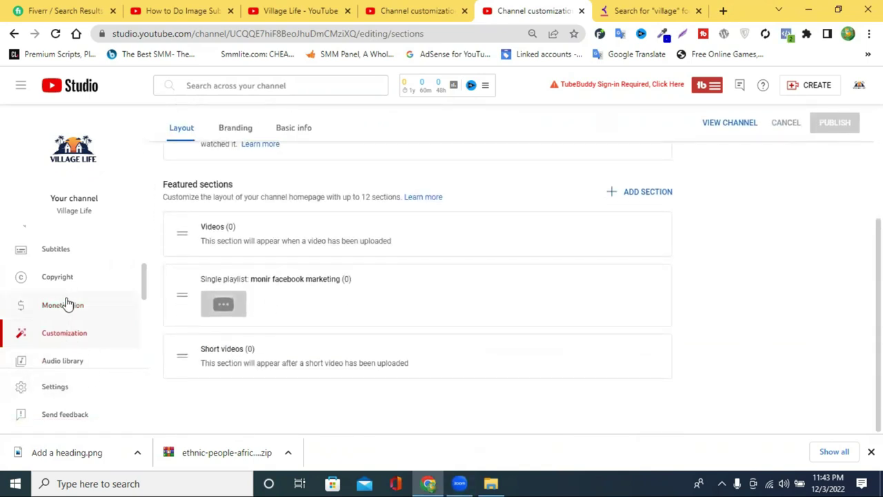
pyautogui.scroll(2, 66, 300)
pyautogui.click(66, 321)
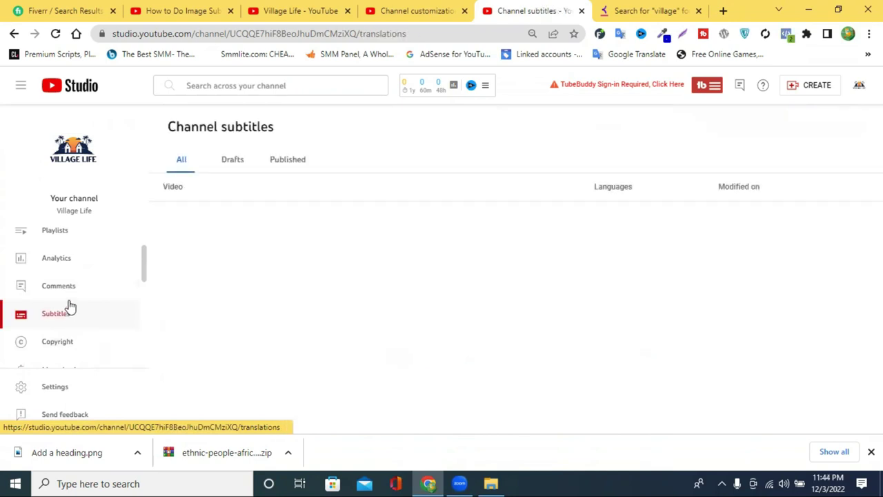
pyautogui.click(63, 292)
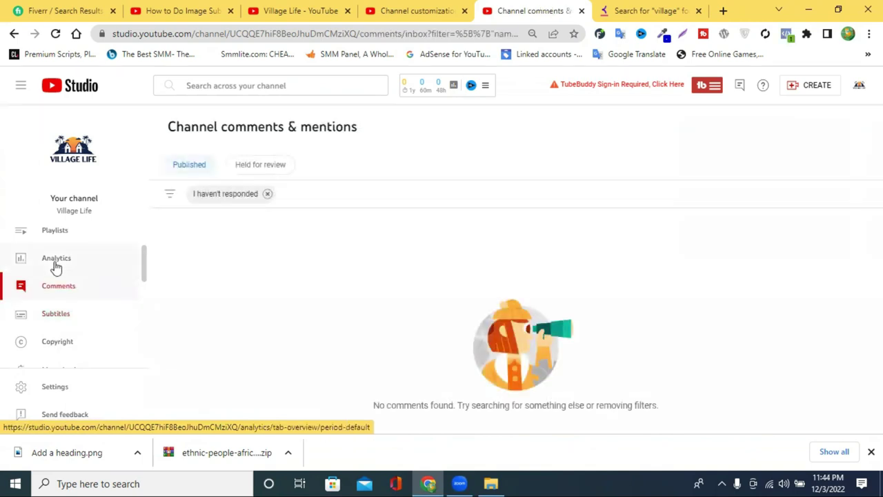
# - Examine the channel analytics Overview for views, watch time, subscribers and realtime activity
pyautogui.click(55, 268)
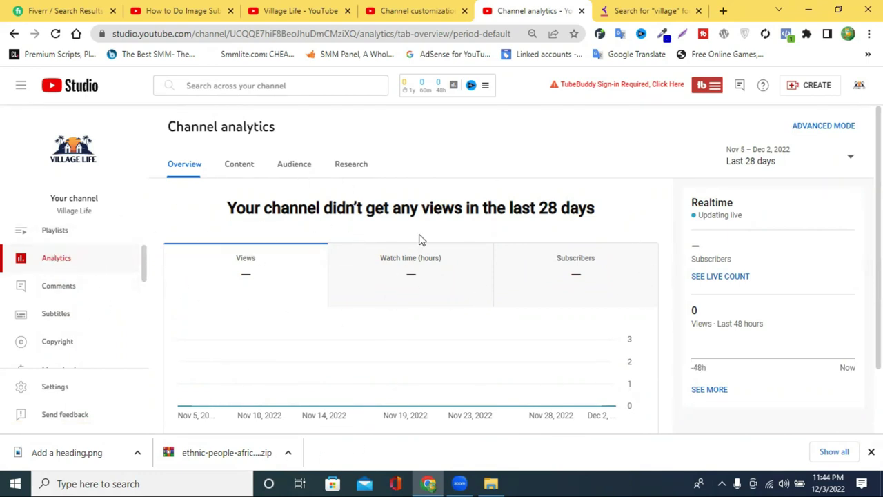
pyautogui.scroll(-2, 418, 241)
pyautogui.scroll(-1, 87, 339)
# - Check the channel's Playlists page and its Content video list
pyautogui.scroll(2, 81, 290)
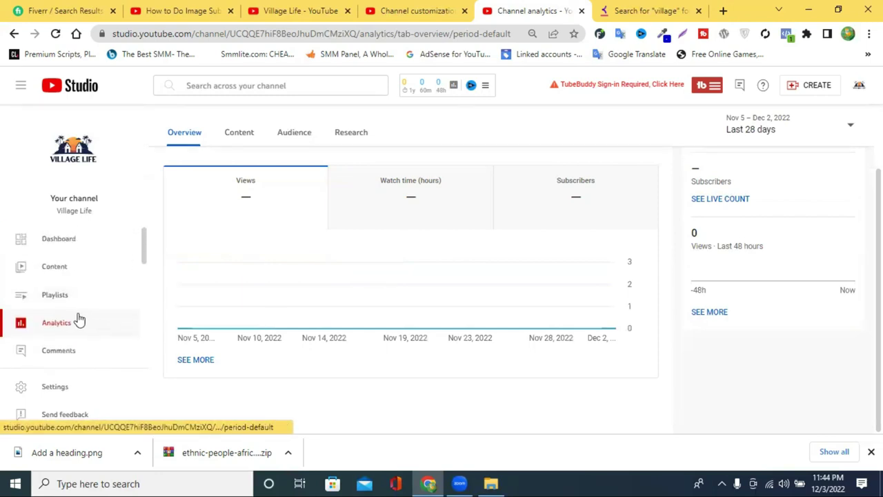
pyautogui.click(67, 298)
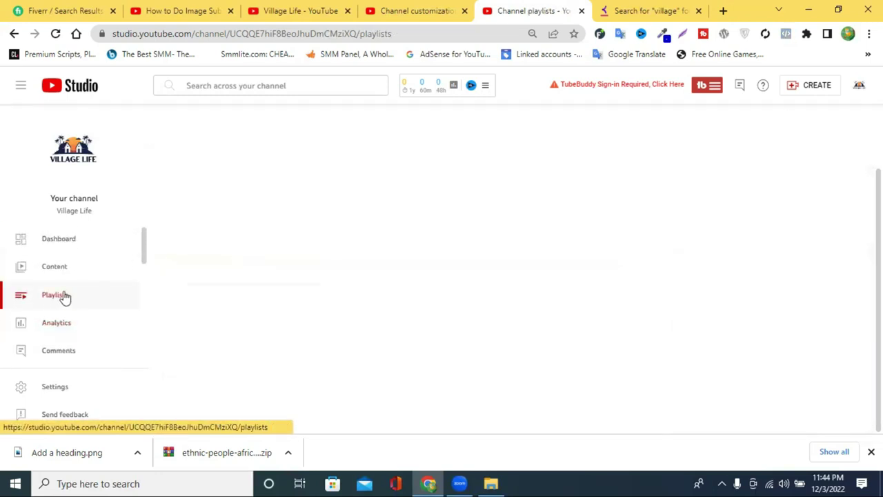
pyautogui.click(54, 268)
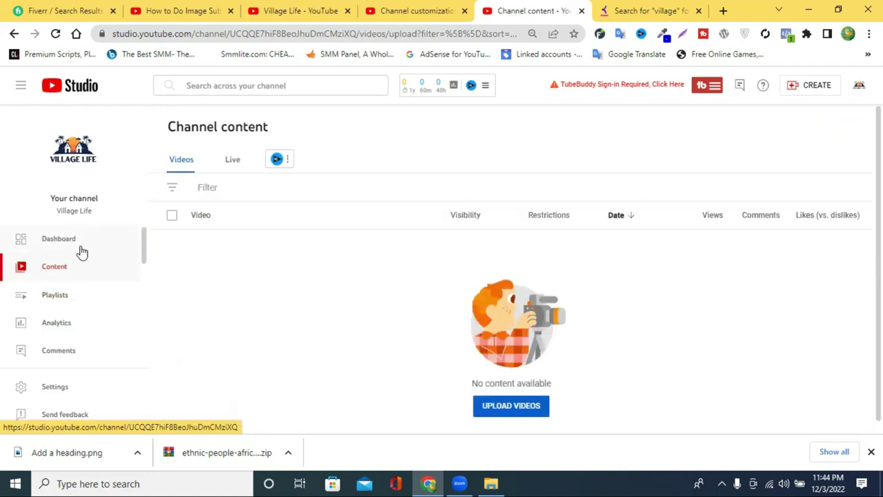
# - Examine the channel dashboard's analytics summary, including watch time and top videos
pyautogui.click(81, 249)
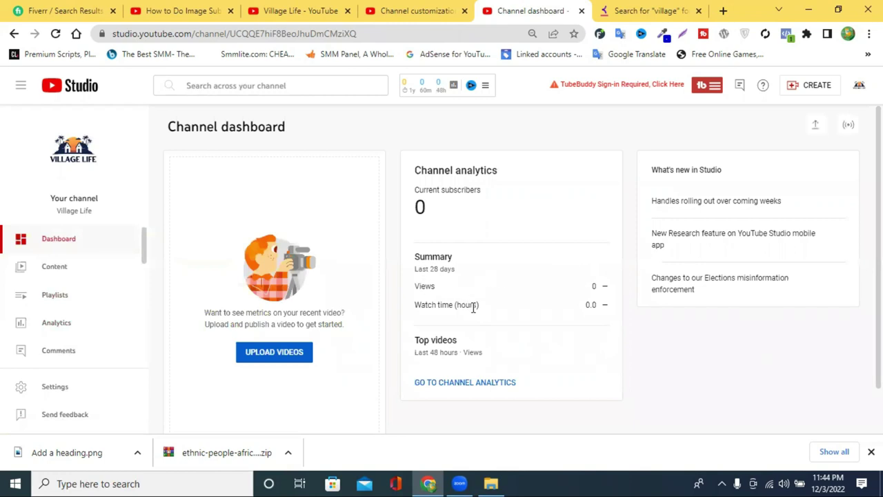
pyautogui.doubleClick(459, 304)
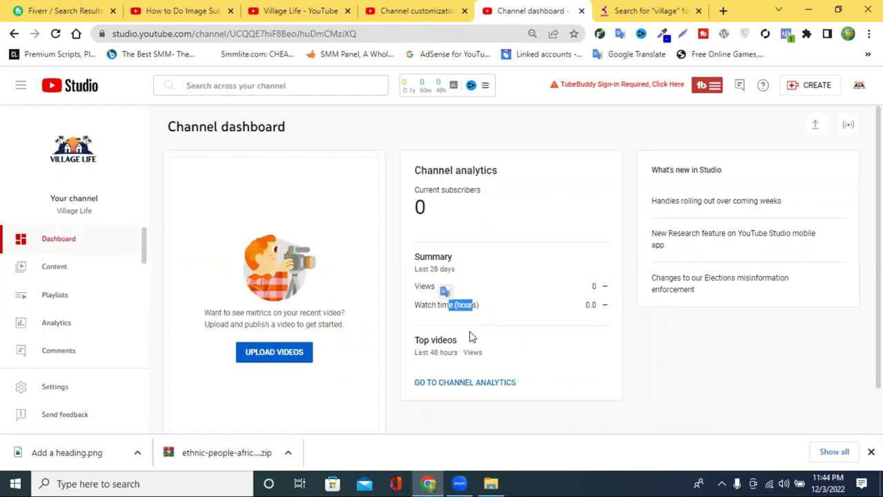
pyautogui.tripleClick(469, 336)
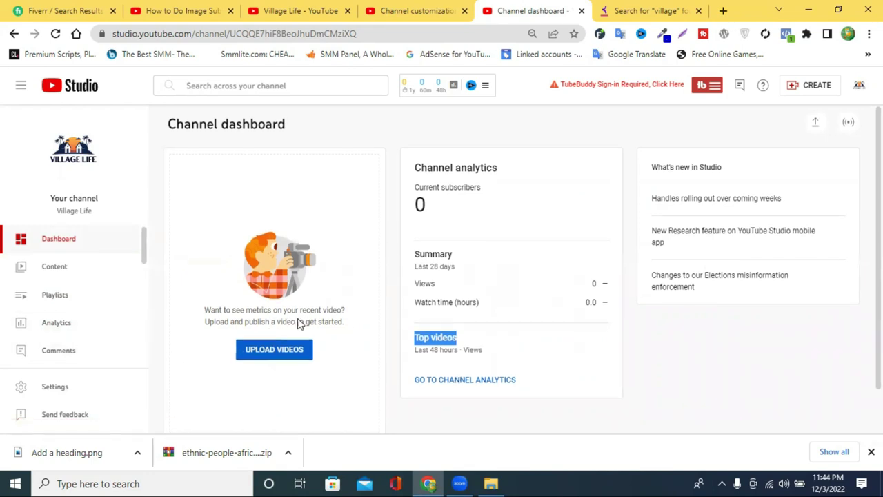
pyautogui.scroll(-1, 297, 322)
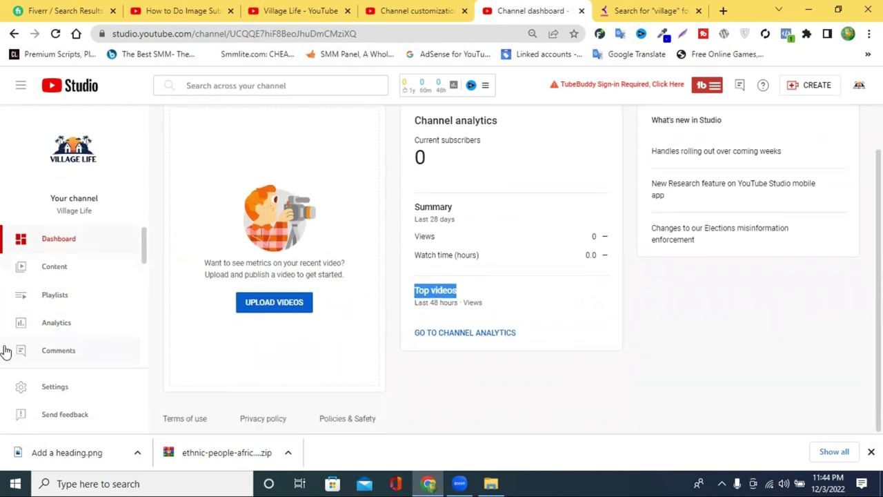
# - Open the Audio library and browse its music tracks by genre, mood, artist and duration
pyautogui.scroll(-3, 79, 353)
pyautogui.scroll(2, 81, 319)
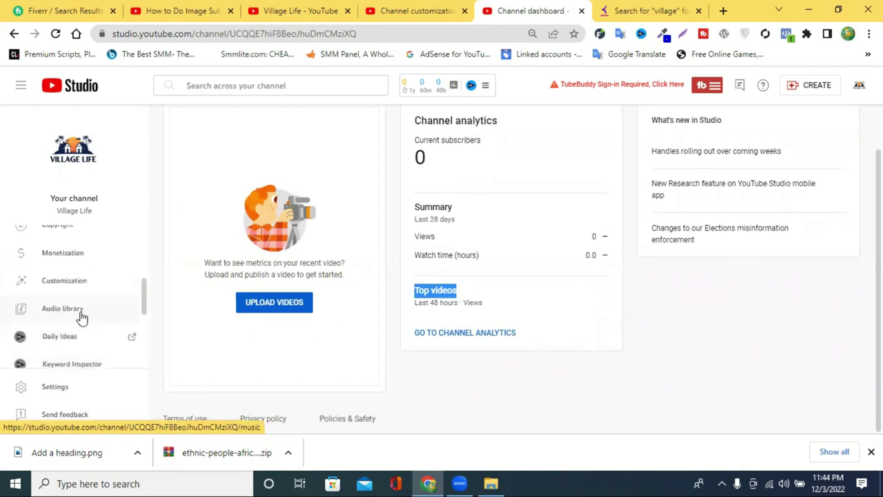
pyautogui.click(67, 366)
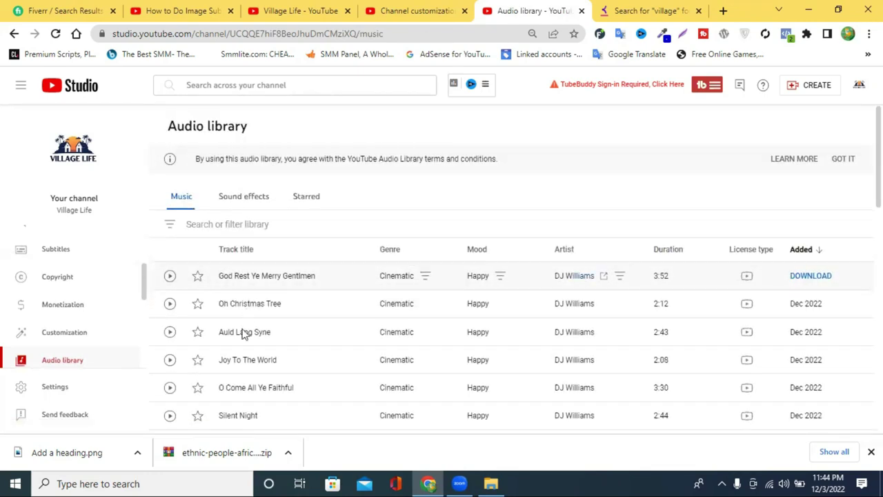
pyautogui.scroll(-1, 485, 267)
pyautogui.scroll(-3, 487, 266)
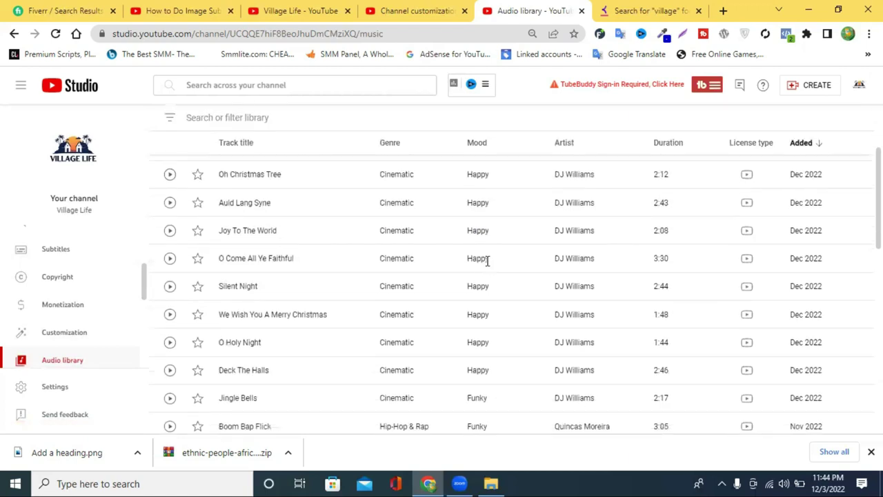
pyautogui.scroll(1, 487, 266)
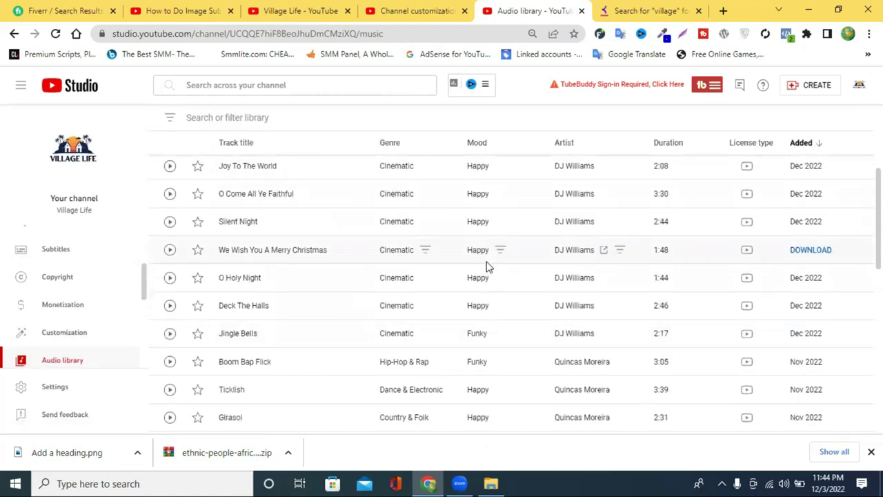
pyautogui.scroll(-1, 583, 257)
pyautogui.scroll(-3, 583, 257)
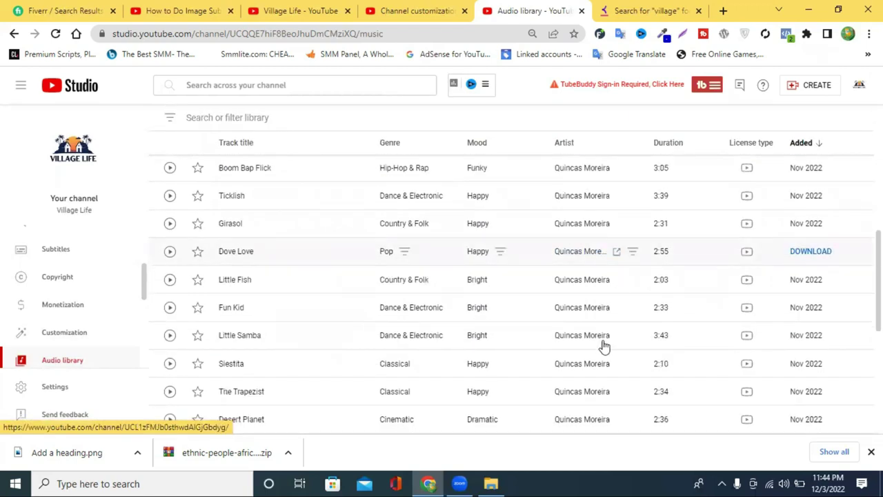
pyautogui.scroll(4, 282, 272)
pyautogui.scroll(2, 281, 273)
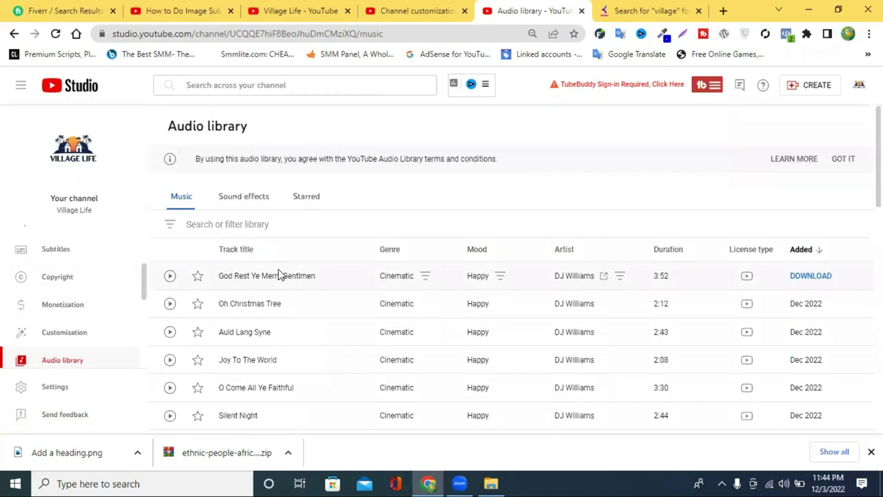
# - Filter the Audio library music by the Angry mood
pyautogui.click(245, 227)
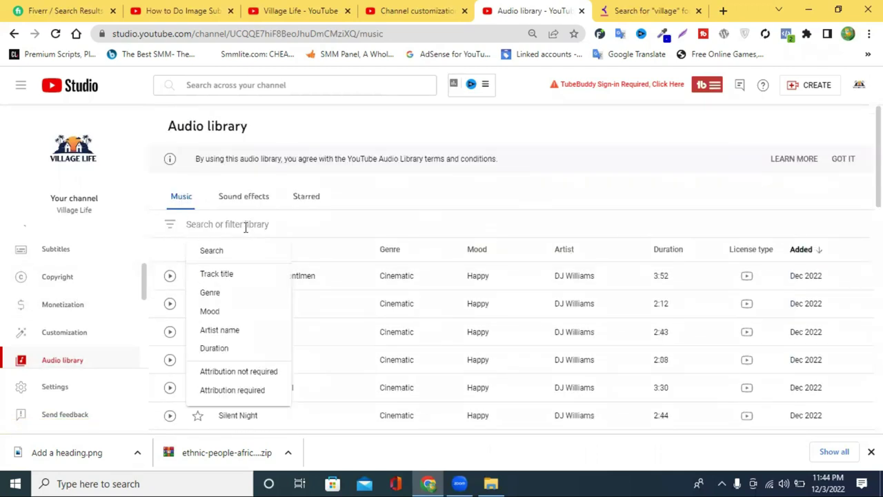
pyautogui.click(210, 311)
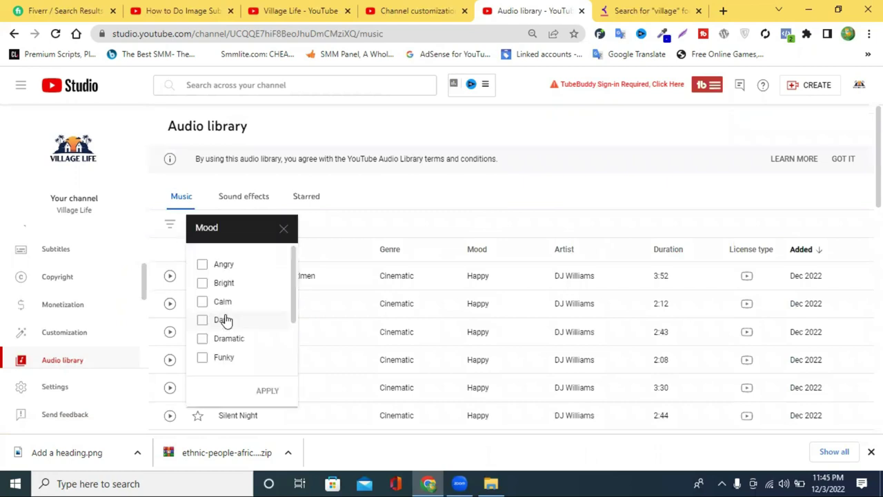
pyautogui.click(242, 265)
pyautogui.click(267, 390)
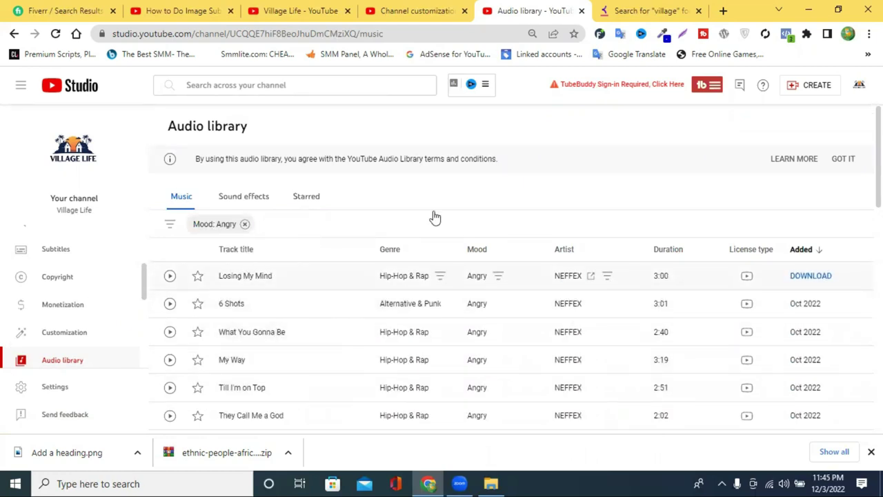
# - Preview the track "Losing My Mind" by NEFFEX briefly and download it
pyautogui.click(170, 279)
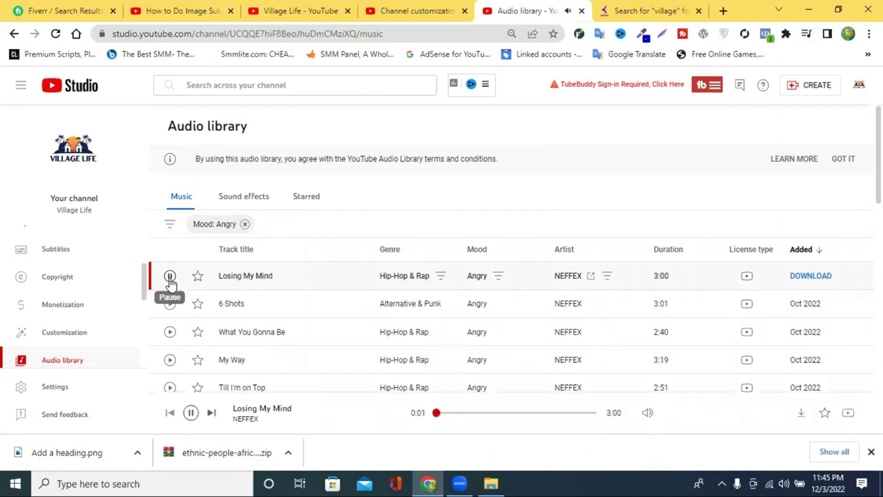
pyautogui.click(170, 278)
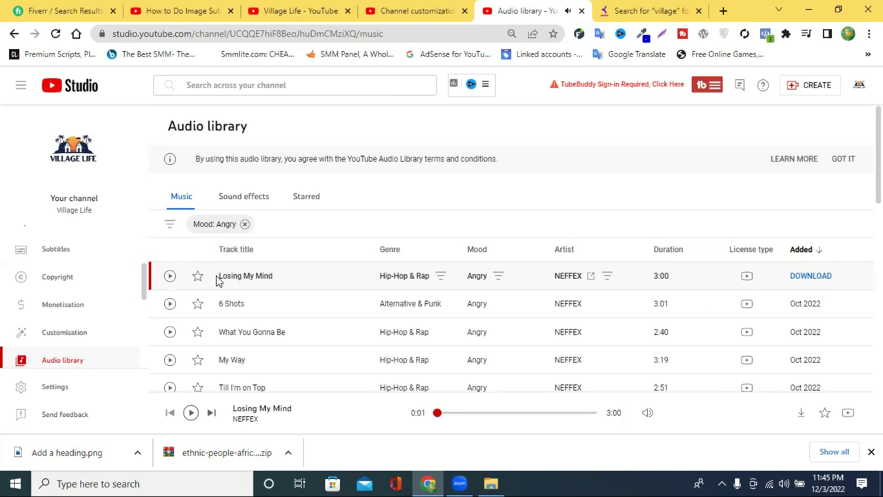
pyautogui.click(808, 278)
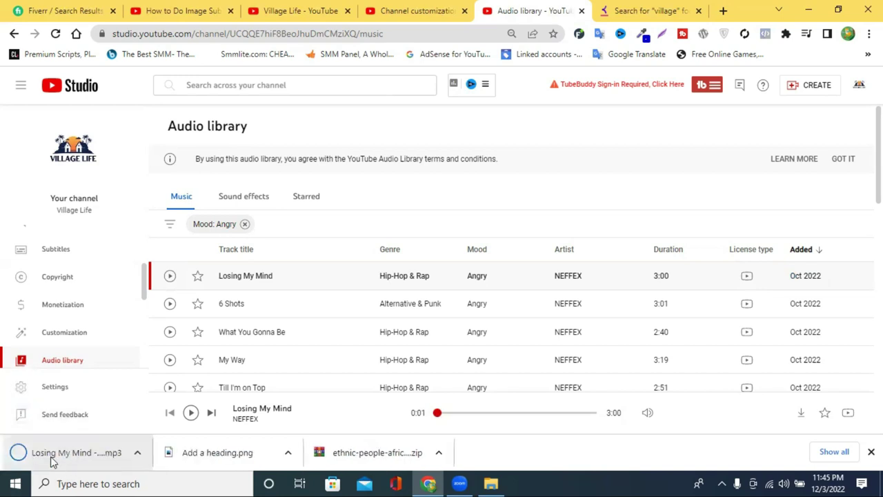
# - Browse the rest of the Angry-mood tracks and look over the vidIQ entries in the channel navigation
pyautogui.scroll(-3, 278, 301)
pyautogui.scroll(-10, 278, 302)
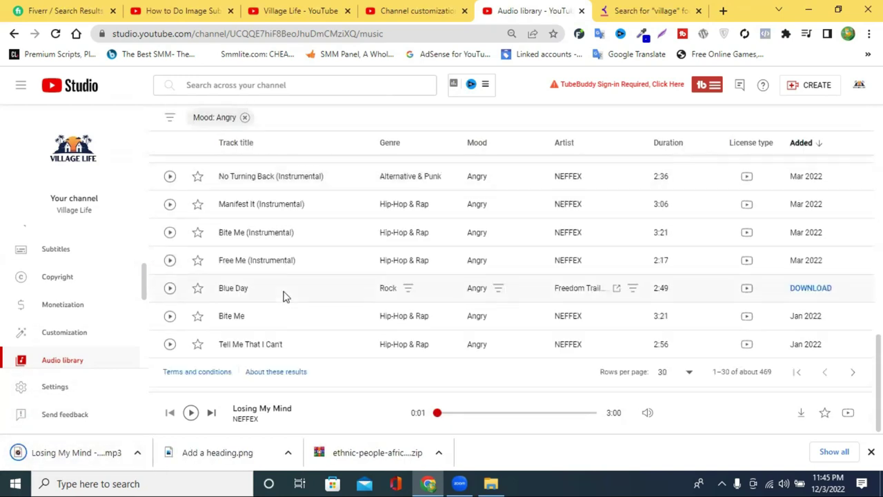
pyautogui.scroll(3, 286, 297)
pyautogui.scroll(-3, 287, 297)
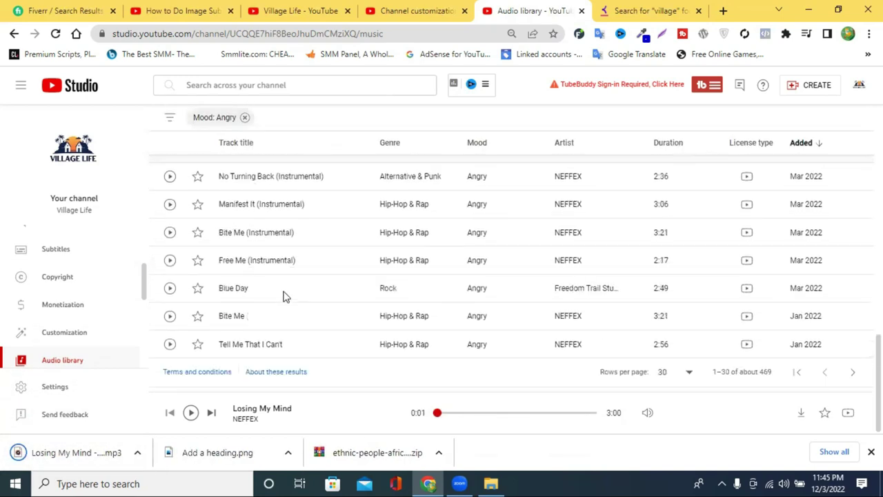
pyautogui.scroll(-2, 79, 334)
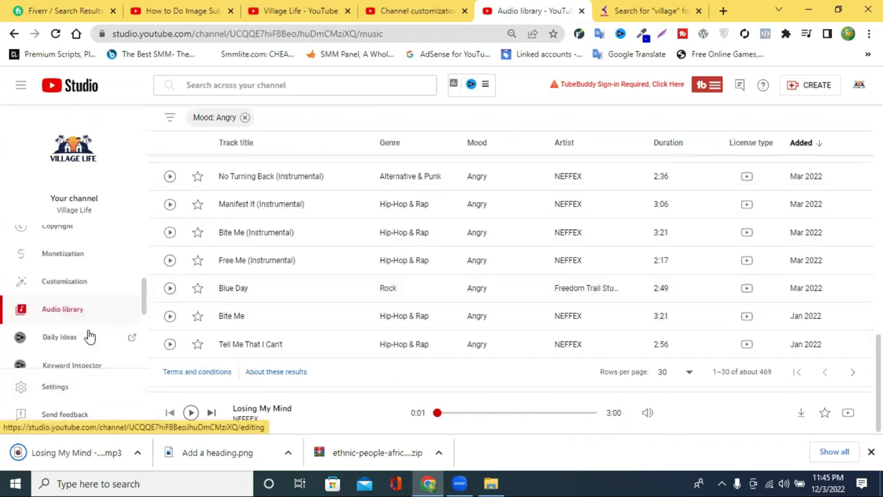
pyautogui.scroll(-2, 76, 289)
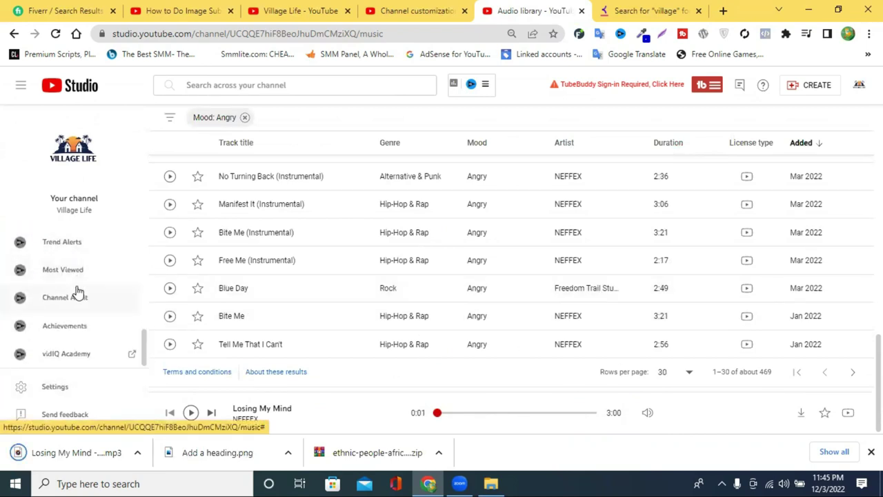
# - Open the channel settings, check the default currency under General, and close them without saving
pyautogui.click(57, 390)
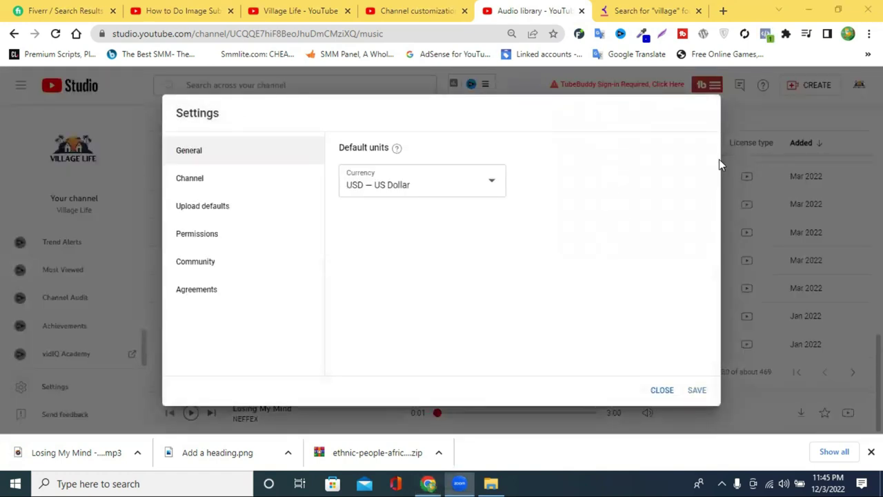
pyautogui.click(658, 390)
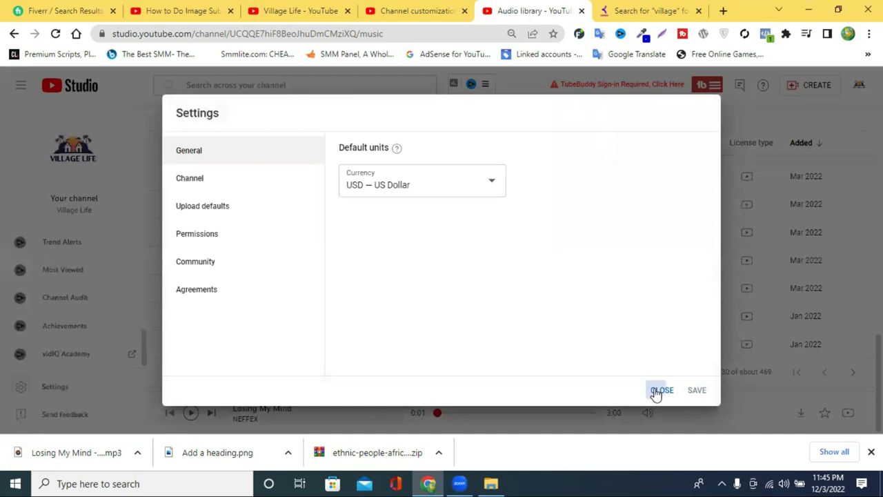
# - Leave the Audio library and return to the channel dashboard
pyautogui.scroll(1, 552, 332)
pyautogui.scroll(10, 527, 318)
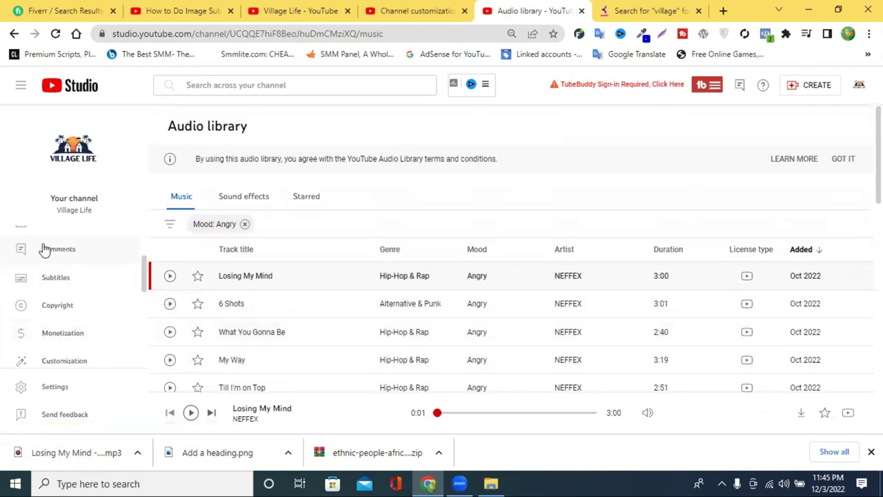
pyautogui.click(62, 258)
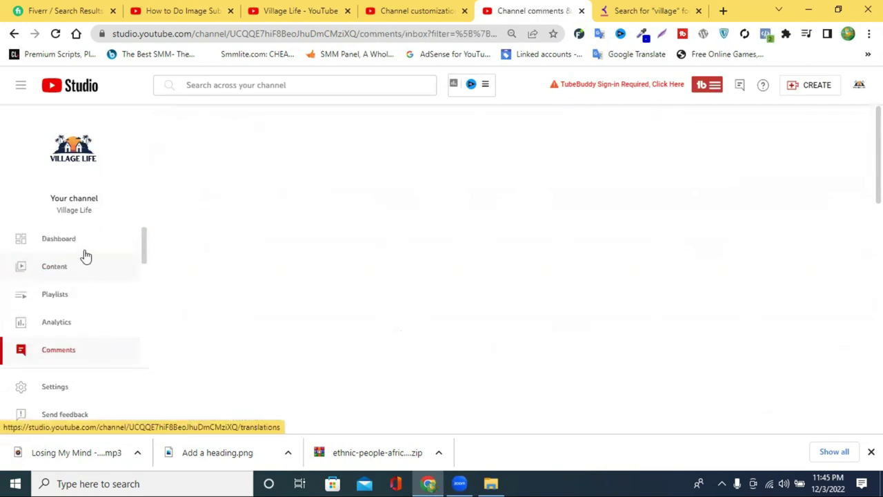
pyautogui.click(78, 245)
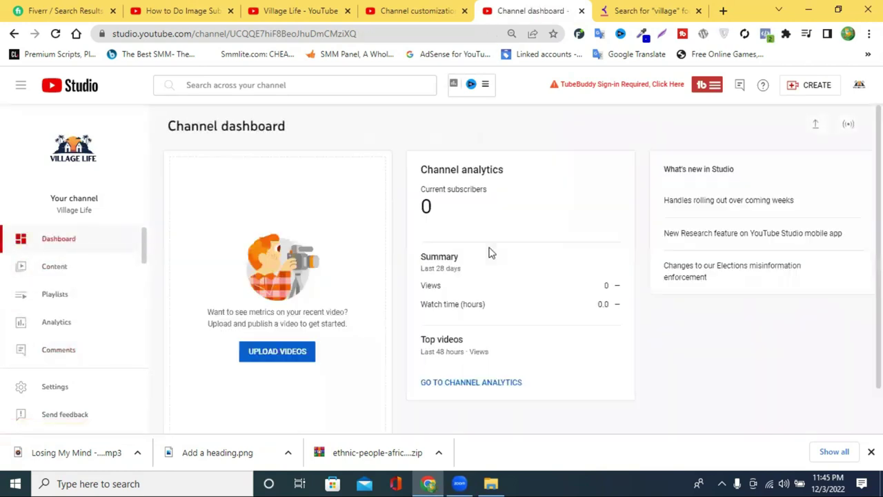
pyautogui.scroll(-1, 489, 252)
pyautogui.scroll(1, 489, 253)
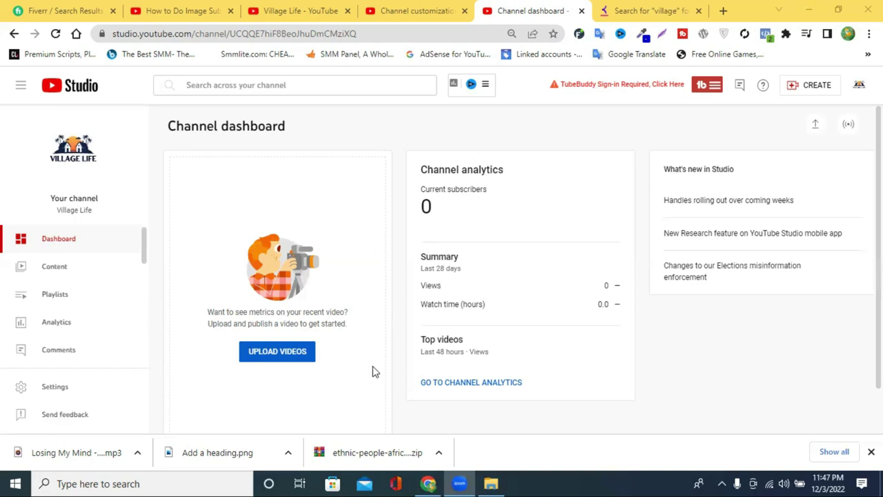
pyautogui.scroll(-1, 376, 387)
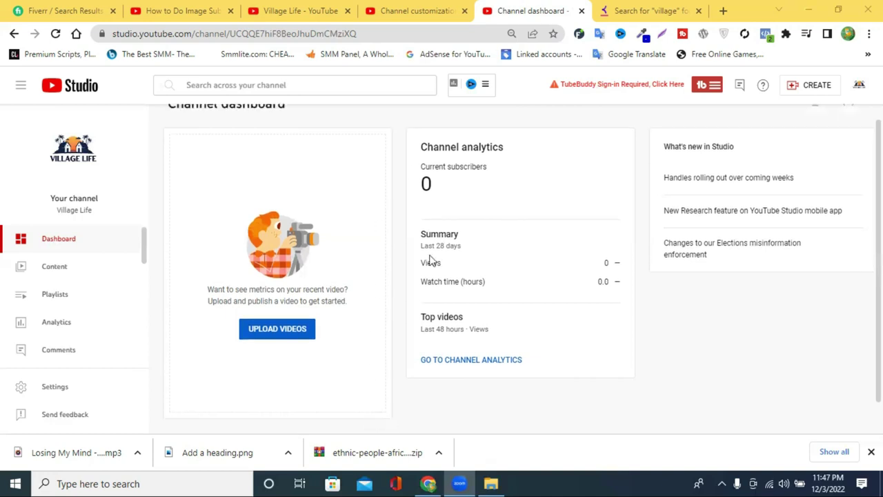
pyautogui.scroll(-1, 429, 259)
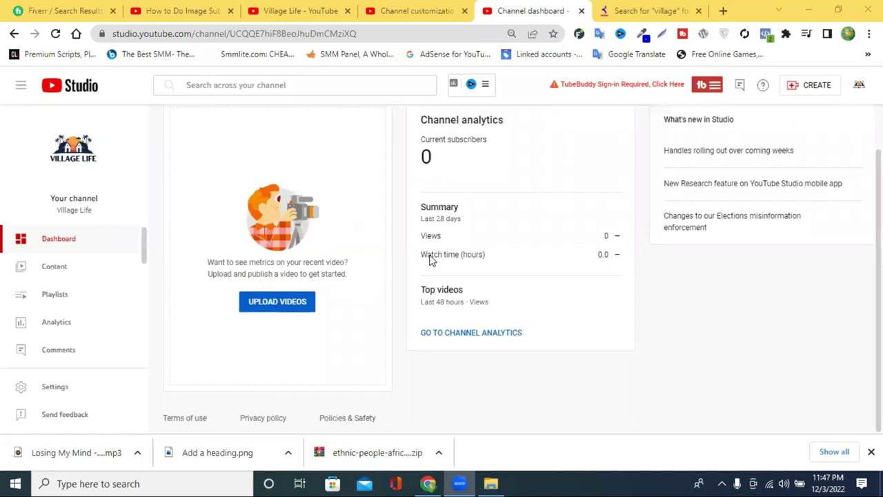
pyautogui.press('XF86AudioRaiseVolume')
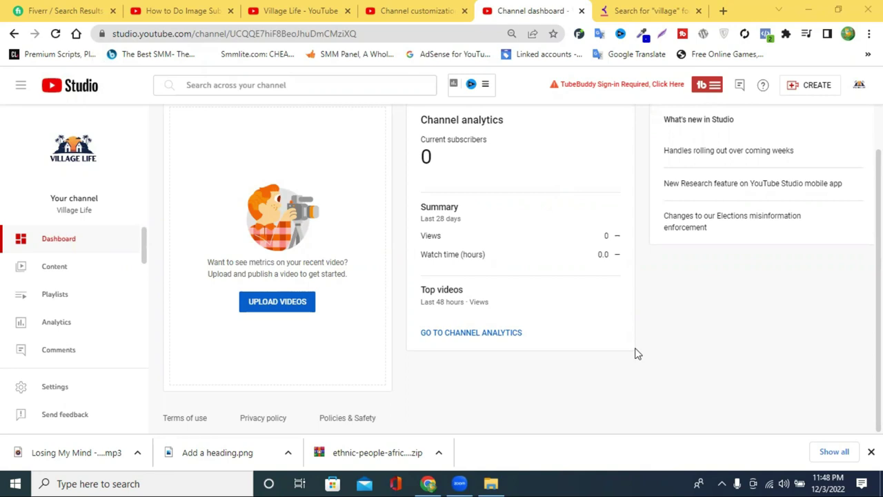
pyautogui.scroll(1, 668, 361)
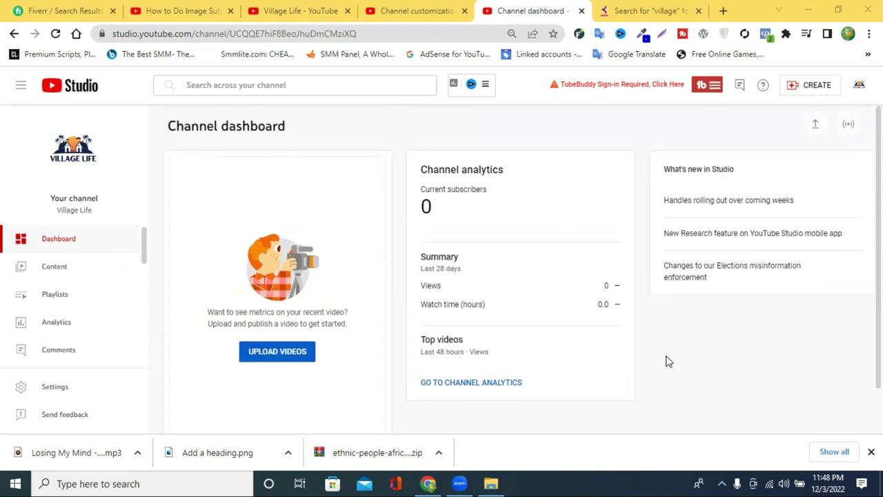